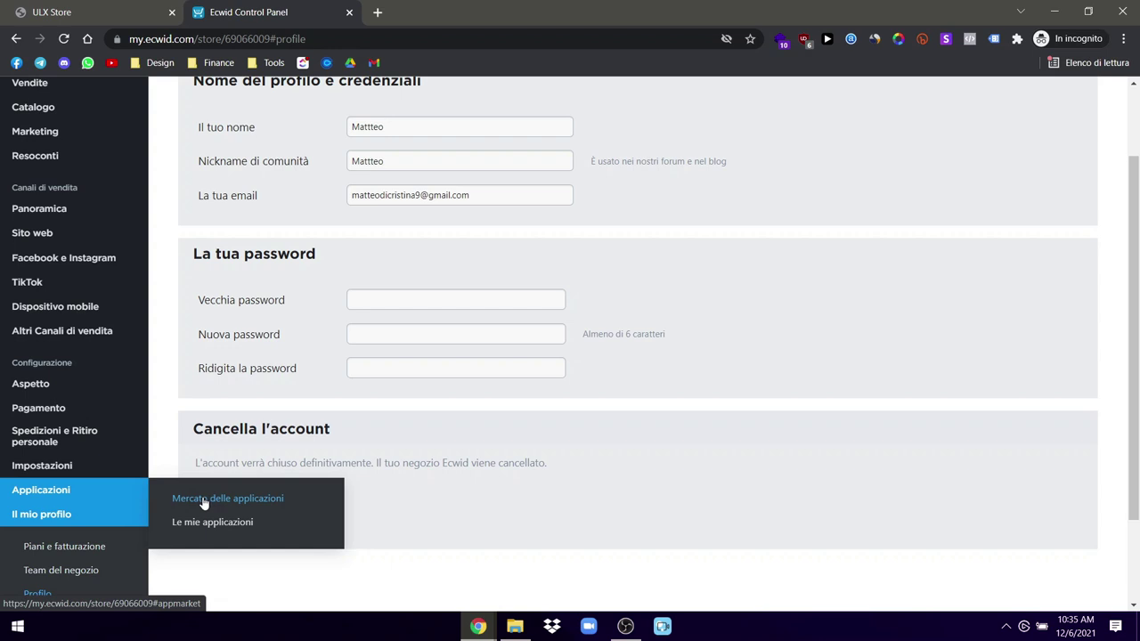
Step: Scroll through the Mercato delle applicazioni, then check Le mie applicazioni, which shows no installed apps
{"action": "left_click", "coordinate": [202, 502]}
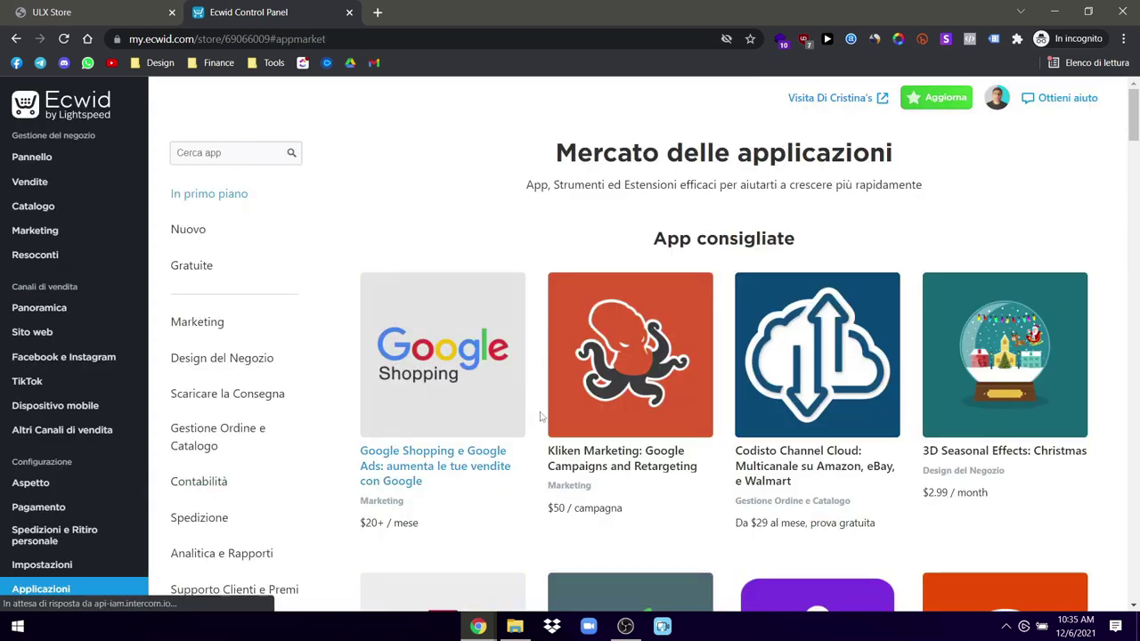
{"action": "scroll", "coordinate": [756, 385], "scroll_direction": "down", "scroll_amount": 5}
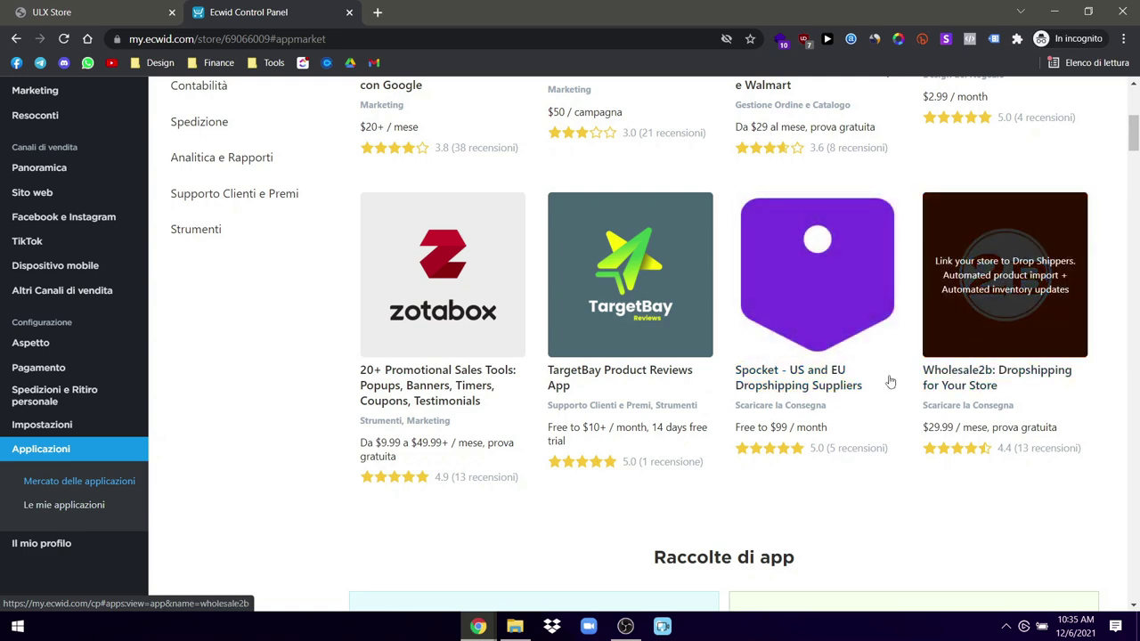
{"action": "scroll", "coordinate": [462, 372], "scroll_direction": "up", "scroll_amount": 5}
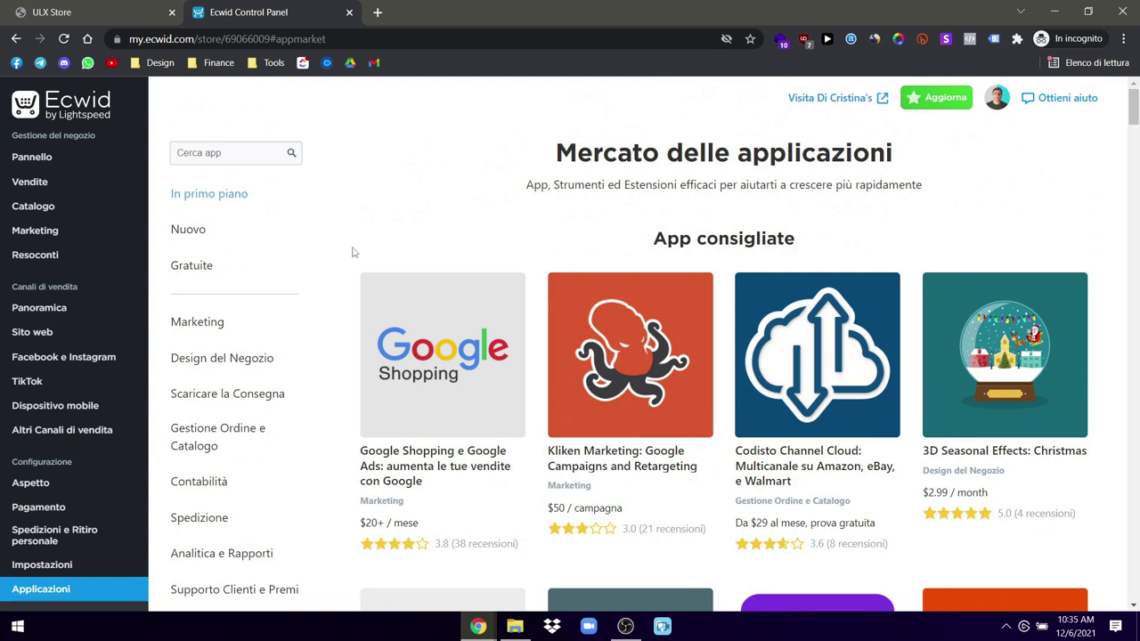
{"action": "scroll", "coordinate": [239, 426], "scroll_direction": "down", "scroll_amount": 1}
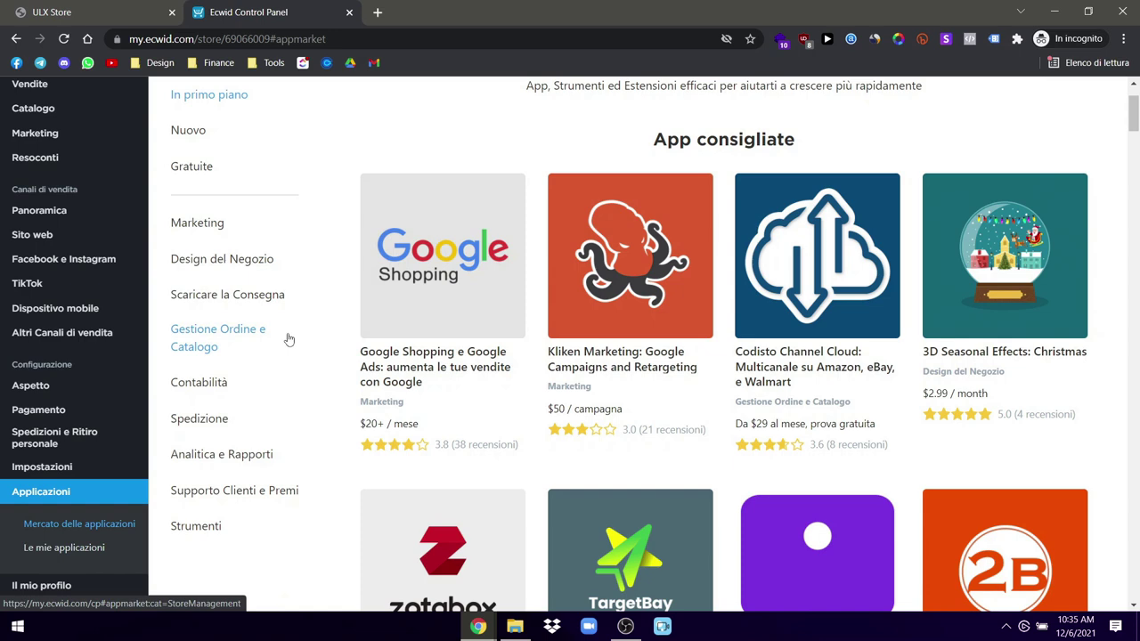
{"action": "scroll", "coordinate": [422, 348], "scroll_direction": "down", "scroll_amount": 2}
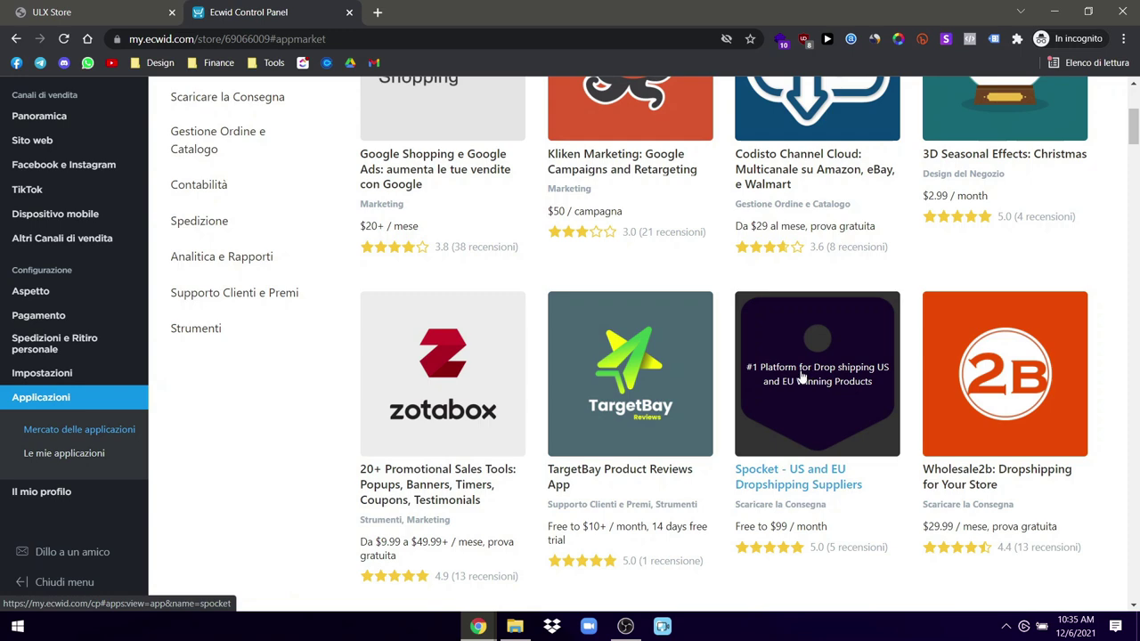
{"action": "left_click", "coordinate": [51, 453]}
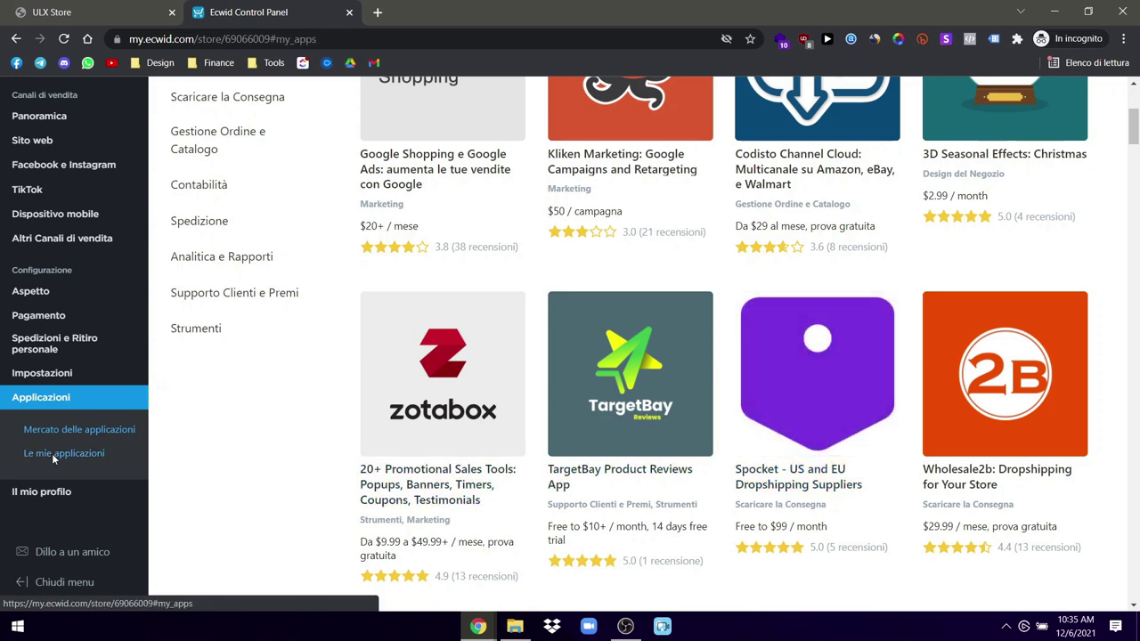
{"action": "scroll", "coordinate": [47, 498], "scroll_direction": "down", "scroll_amount": 1}
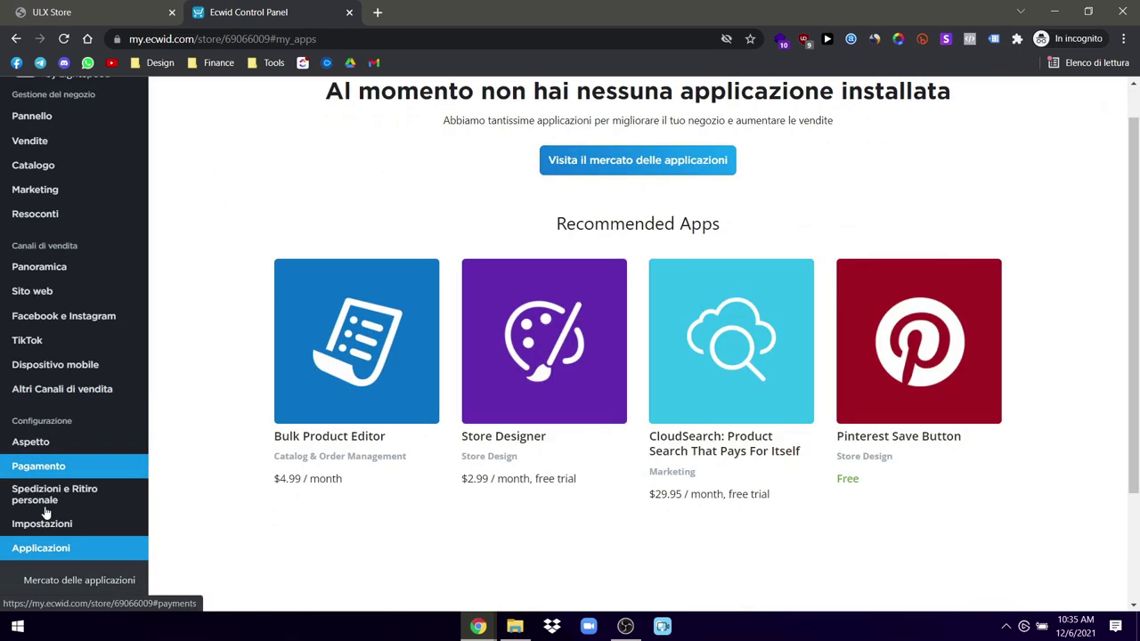
Step: Enter 'Di' as the company name in the general store settings
{"action": "left_click", "coordinate": [75, 465]}
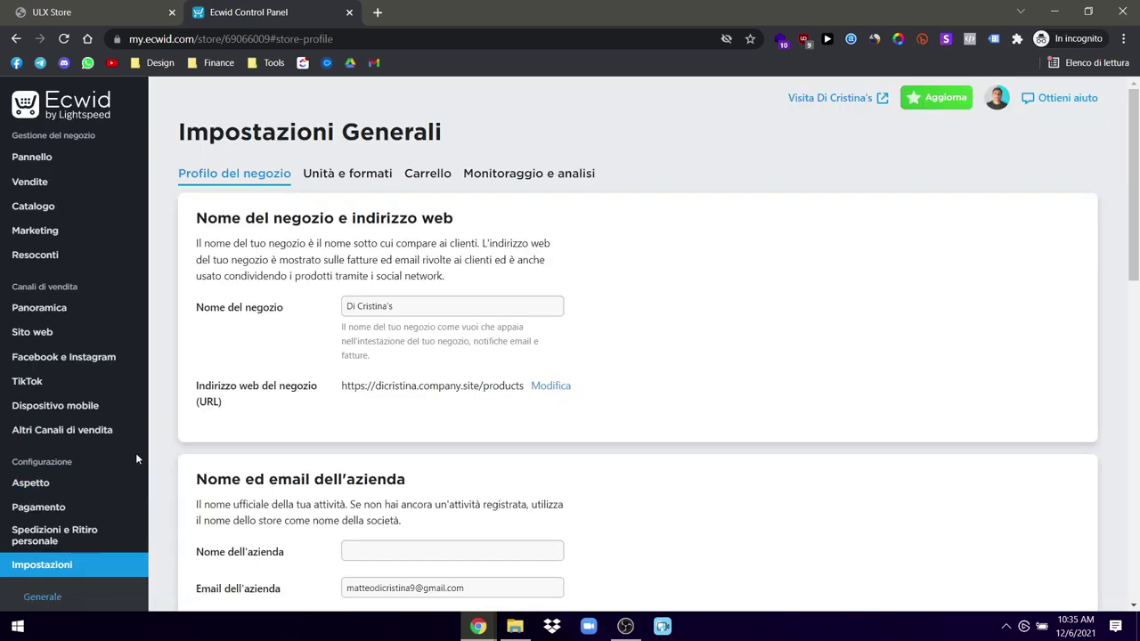
{"action": "scroll", "coordinate": [311, 446], "scroll_direction": "down", "scroll_amount": 2}
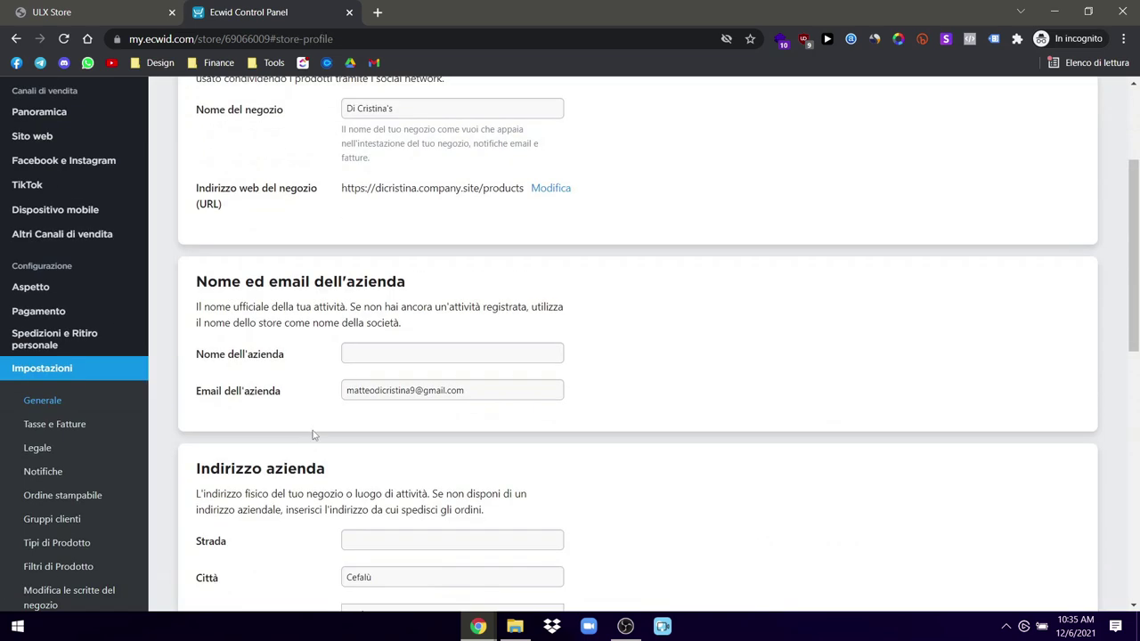
{"action": "left_click", "coordinate": [350, 360]}
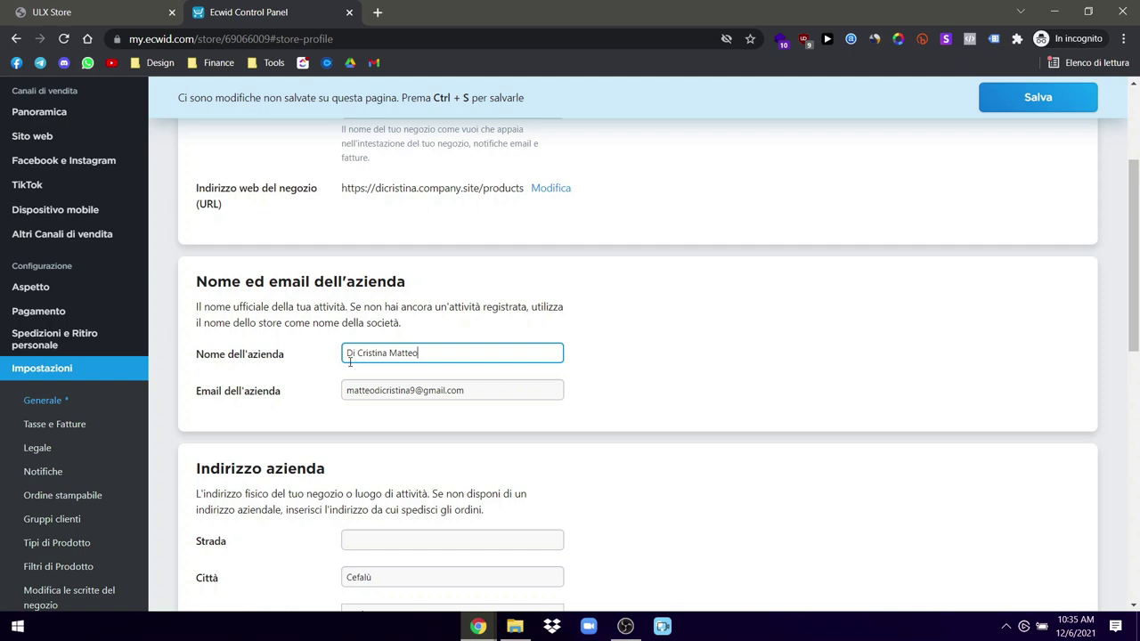
{"action": "left_click", "coordinate": [749, 406]}
Step: Leave the street address and phone number empty and save the general settings
{"action": "scroll", "coordinate": [689, 410], "scroll_direction": "down", "scroll_amount": 2}
{"action": "left_click", "coordinate": [395, 342]}
{"action": "left_click", "coordinate": [662, 370]}
{"action": "scroll", "coordinate": [664, 365], "scroll_direction": "down", "scroll_amount": 3}
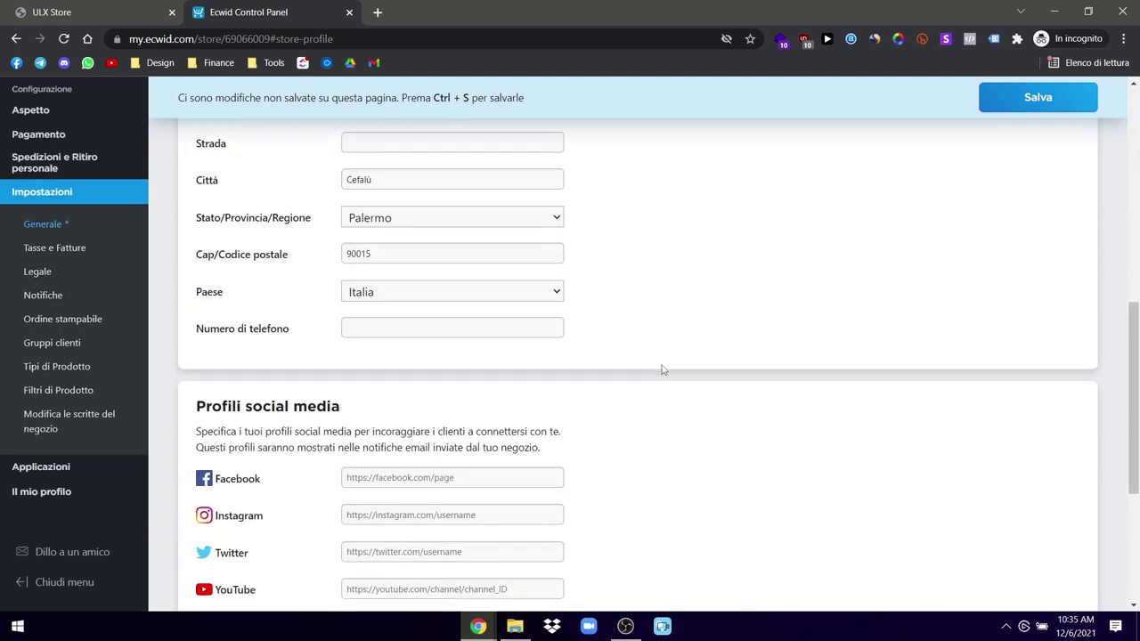
{"action": "left_click", "coordinate": [381, 229]}
{"action": "left_click", "coordinate": [626, 258]}
{"action": "scroll", "coordinate": [641, 318], "scroll_direction": "down", "scroll_amount": 2}
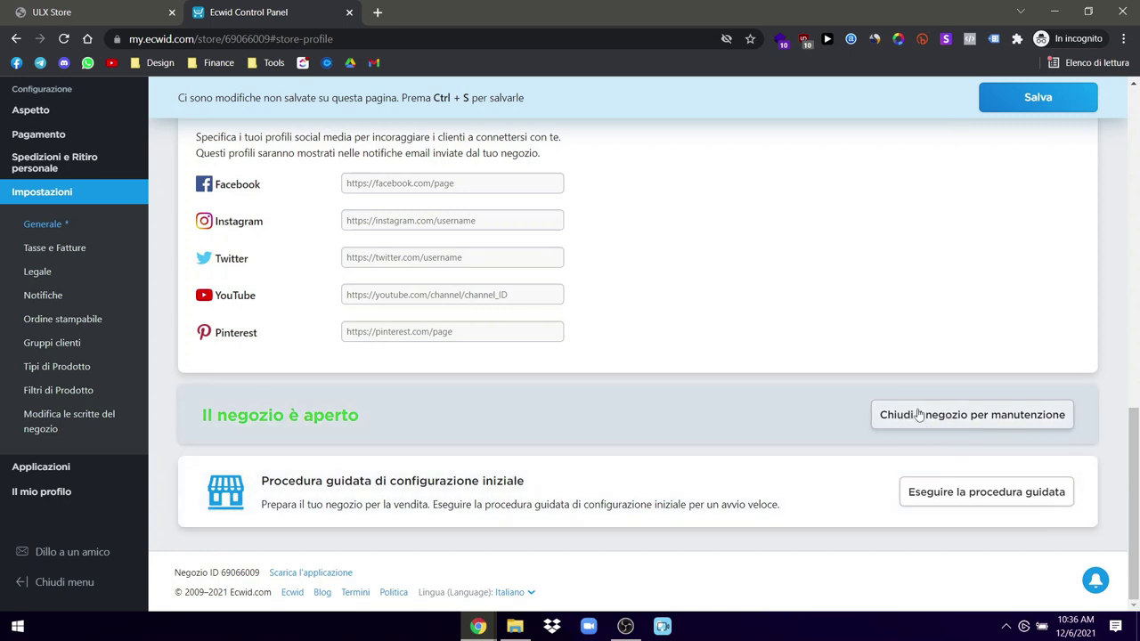
{"action": "left_click", "coordinate": [989, 105]}
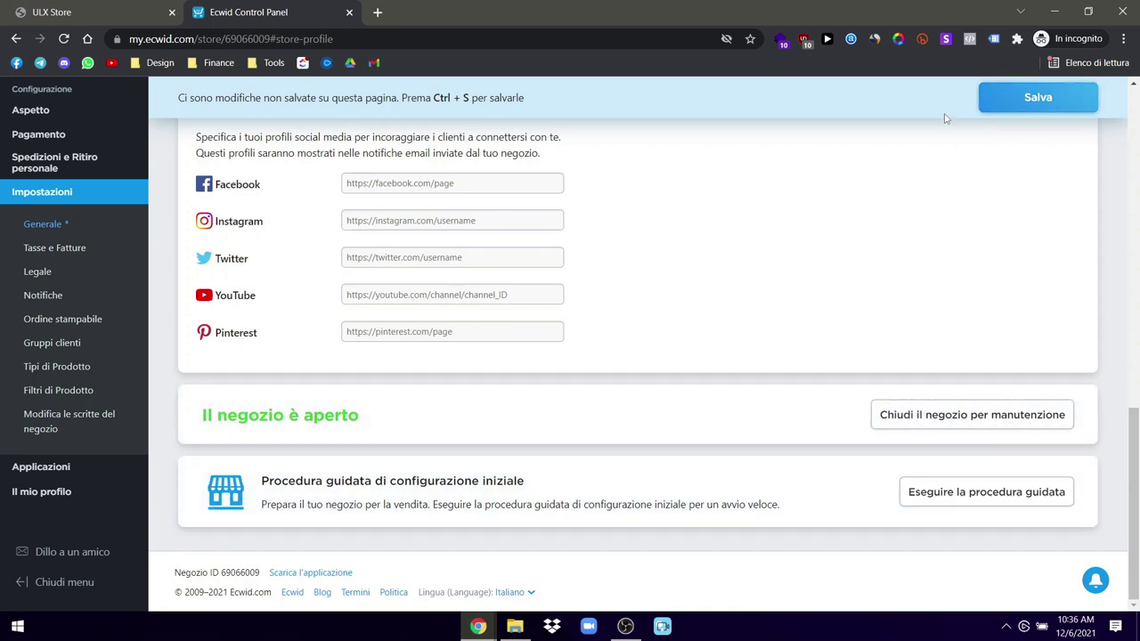
{"action": "left_click", "coordinate": [65, 247]}
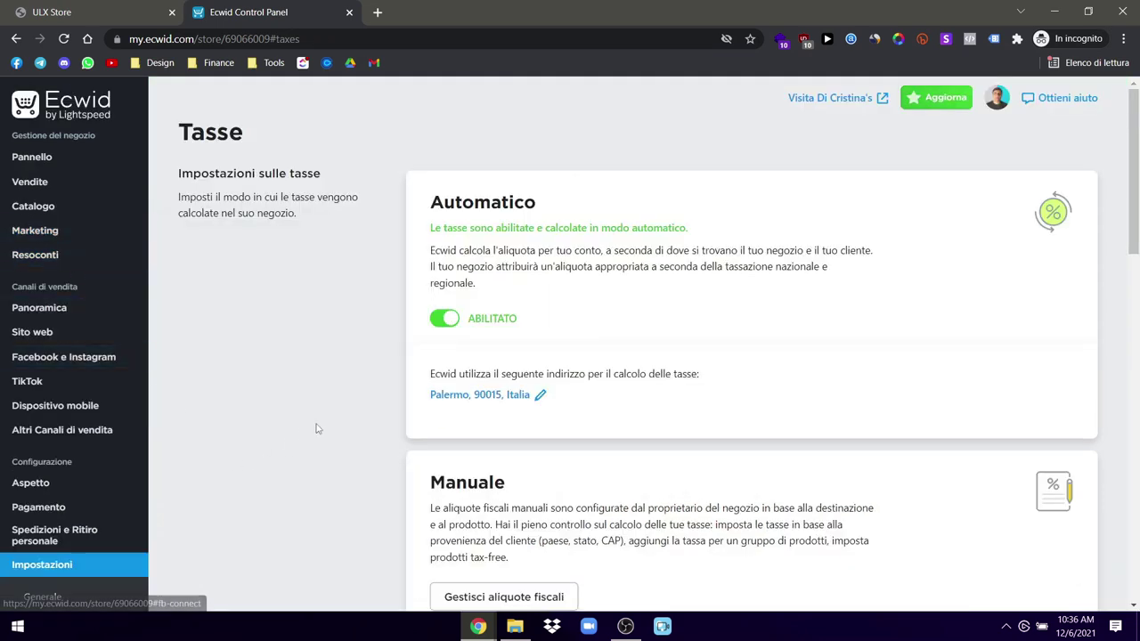
Step: Read through the Automatico tax calculation option and its description
{"action": "scroll", "coordinate": [357, 414], "scroll_direction": "down", "scroll_amount": 10}
{"action": "scroll", "coordinate": [359, 410], "scroll_direction": "down", "scroll_amount": 1}
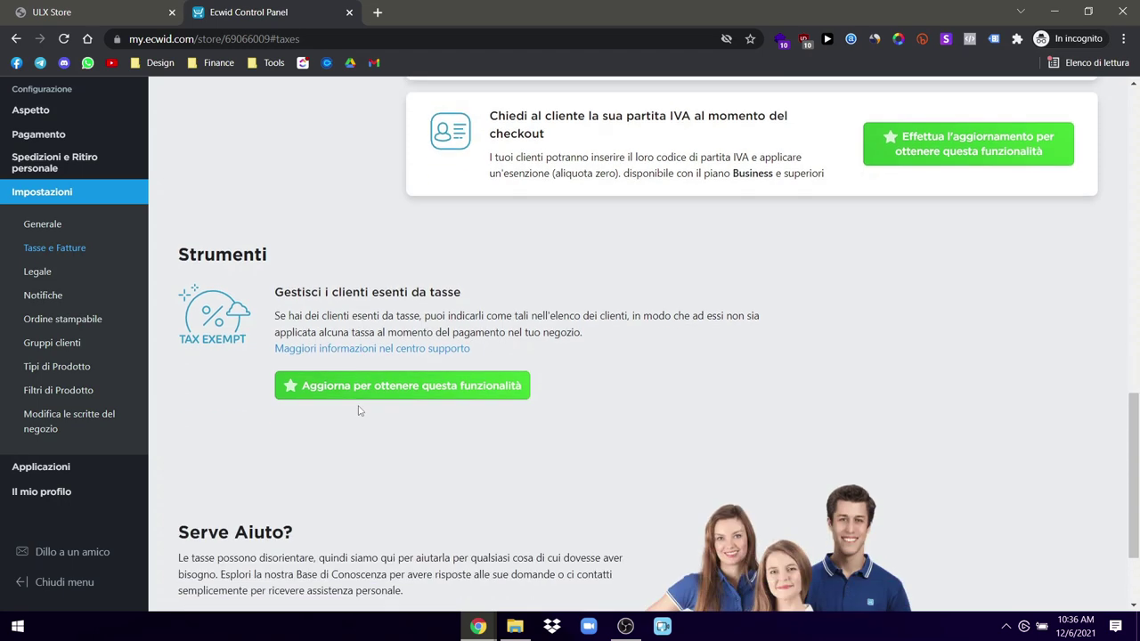
{"action": "scroll", "coordinate": [359, 410], "scroll_direction": "up", "scroll_amount": 12}
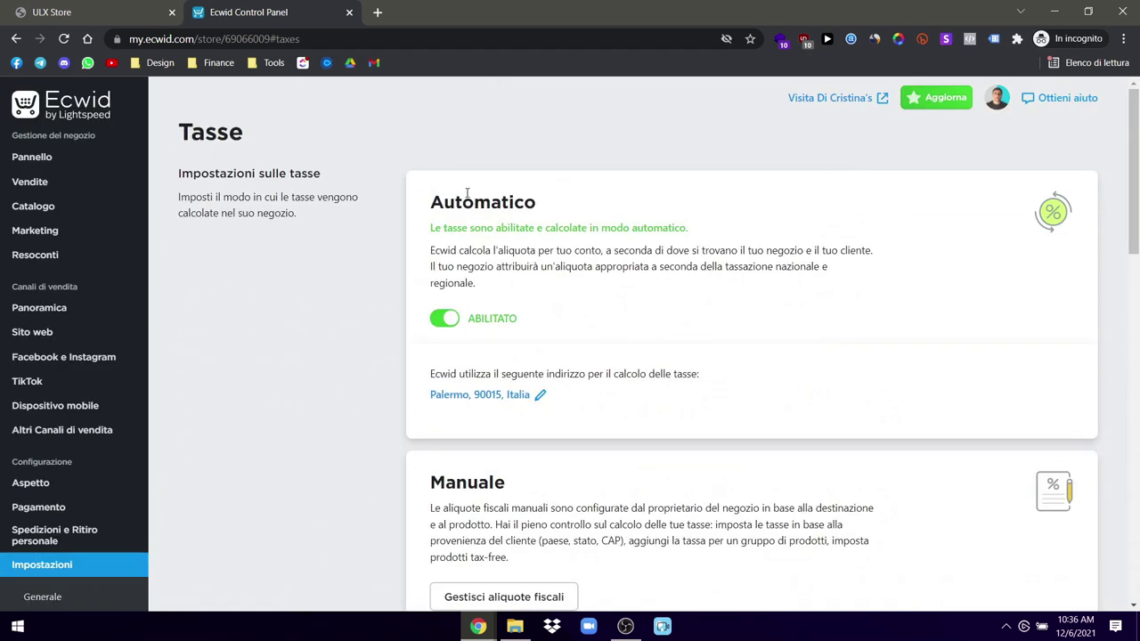
{"action": "double_click", "coordinate": [467, 193]}
{"action": "left_click", "coordinate": [467, 193]}
{"action": "left_click_drag", "start_coordinate": [428, 261], "coordinate": [868, 246]}
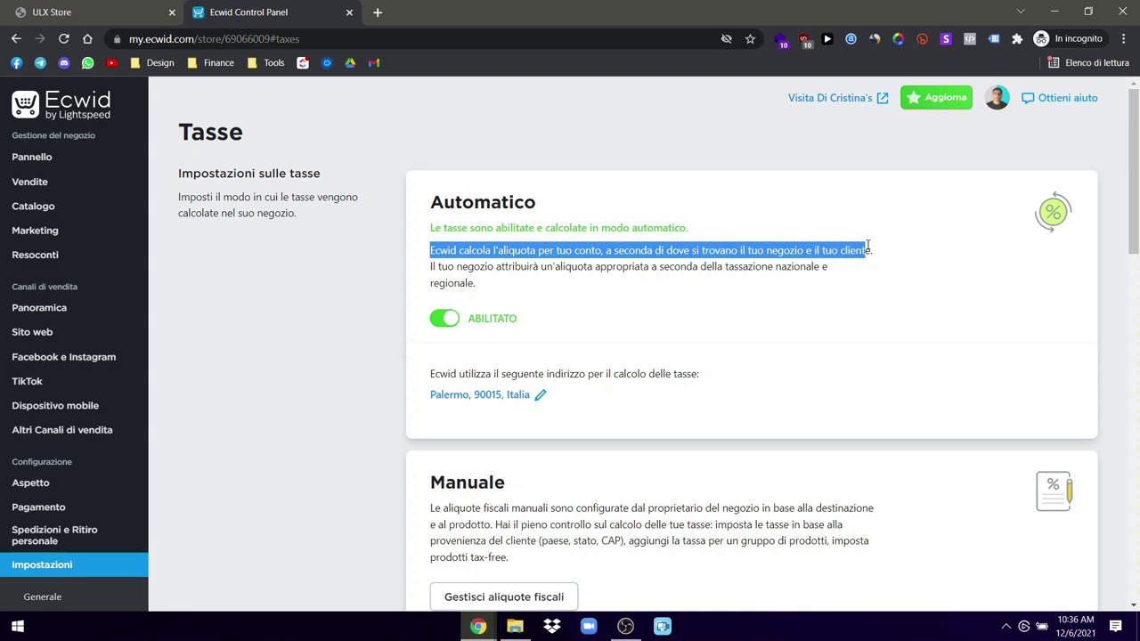
{"action": "left_click", "coordinate": [860, 245]}
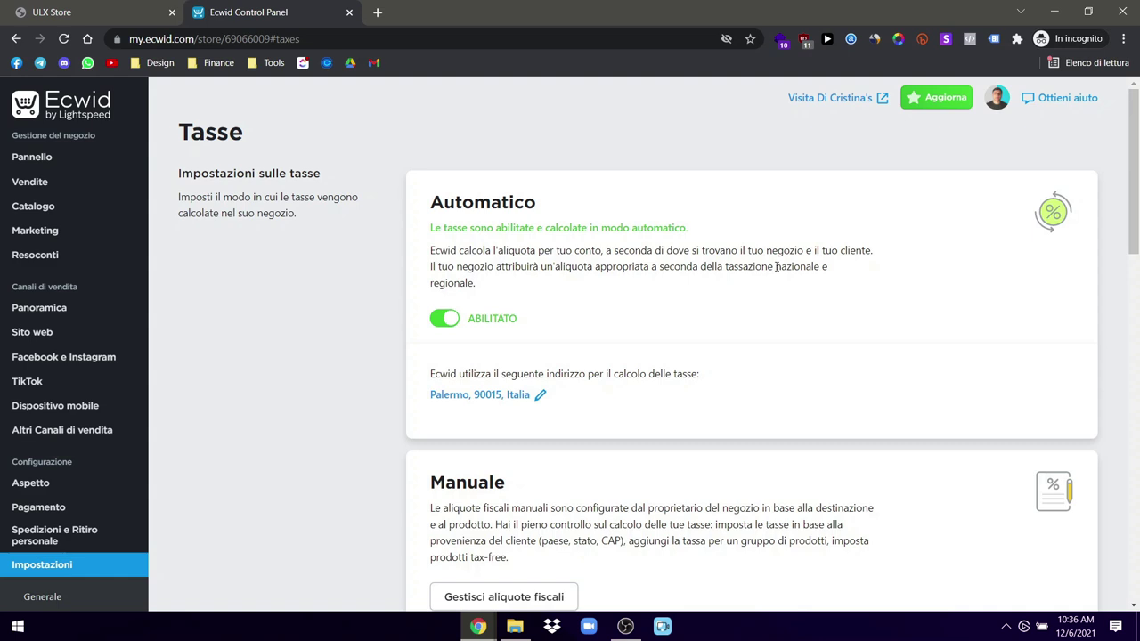
{"action": "left_click_drag", "start_coordinate": [488, 282], "coordinate": [399, 254]}
{"action": "left_click", "coordinate": [396, 251]}
Step: Scroll through the remaining price, invoice and B2C tax options to the page end
{"action": "scroll", "coordinate": [532, 345], "scroll_direction": "down", "scroll_amount": 6}
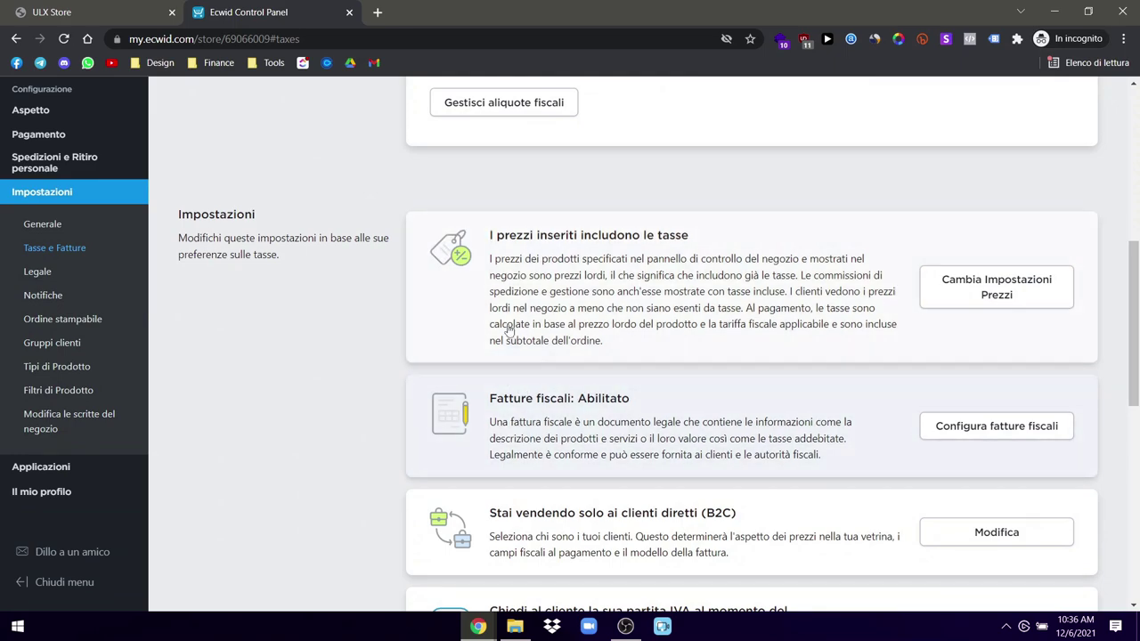
{"action": "scroll", "coordinate": [526, 267], "scroll_direction": "up", "scroll_amount": 6}
{"action": "scroll", "coordinate": [599, 333], "scroll_direction": "down", "scroll_amount": 5}
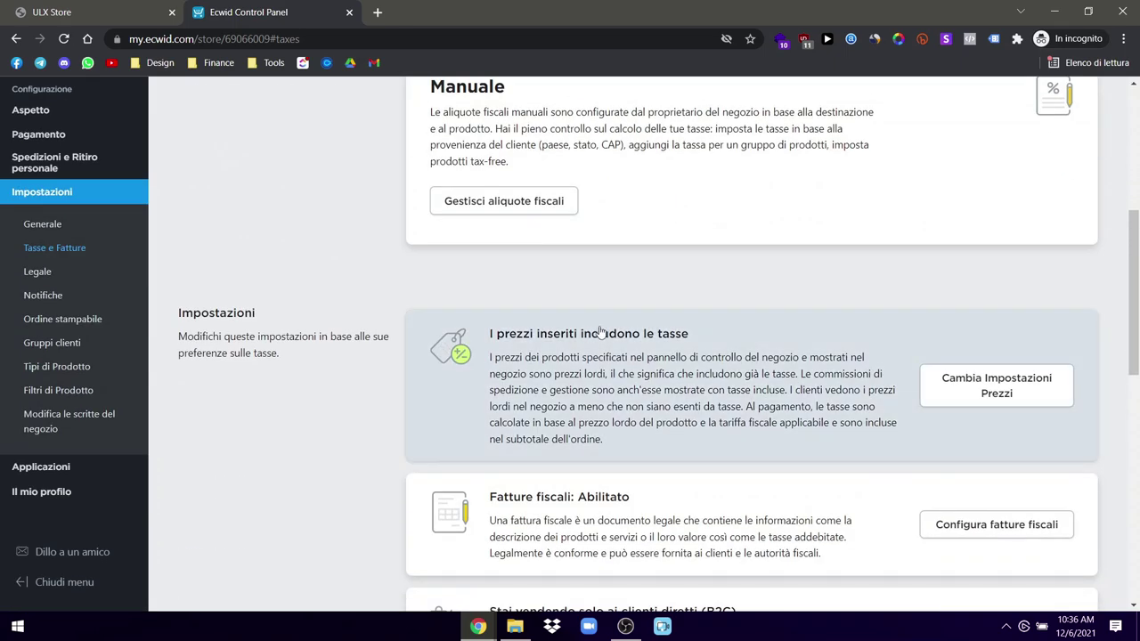
{"action": "scroll", "coordinate": [746, 374], "scroll_direction": "down", "scroll_amount": 2}
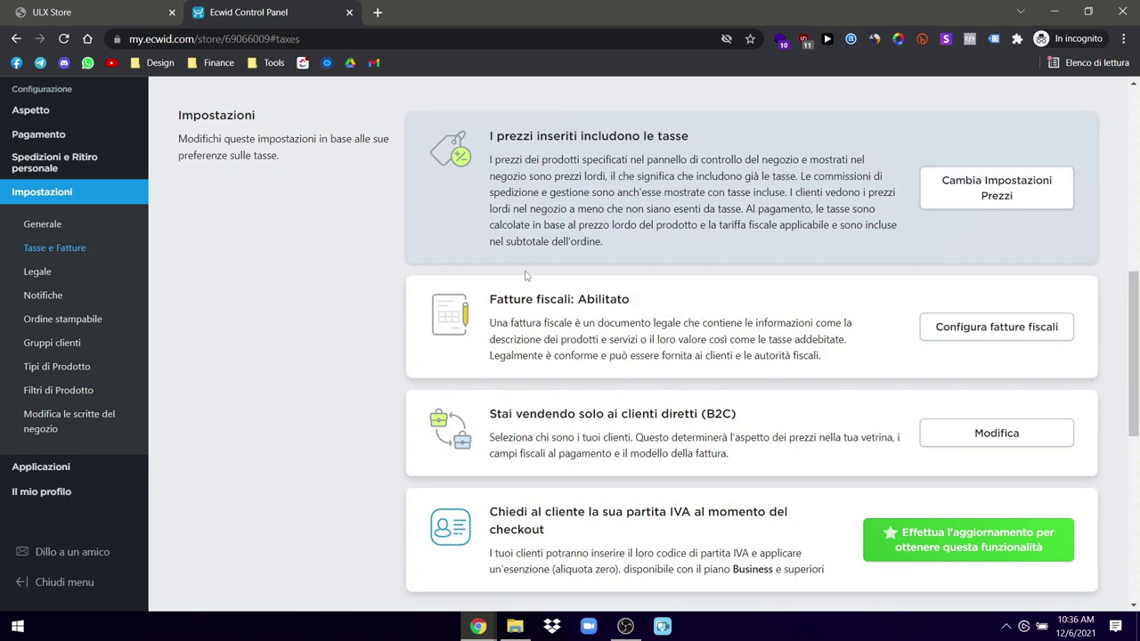
{"action": "scroll", "coordinate": [752, 324], "scroll_direction": "down", "scroll_amount": 1}
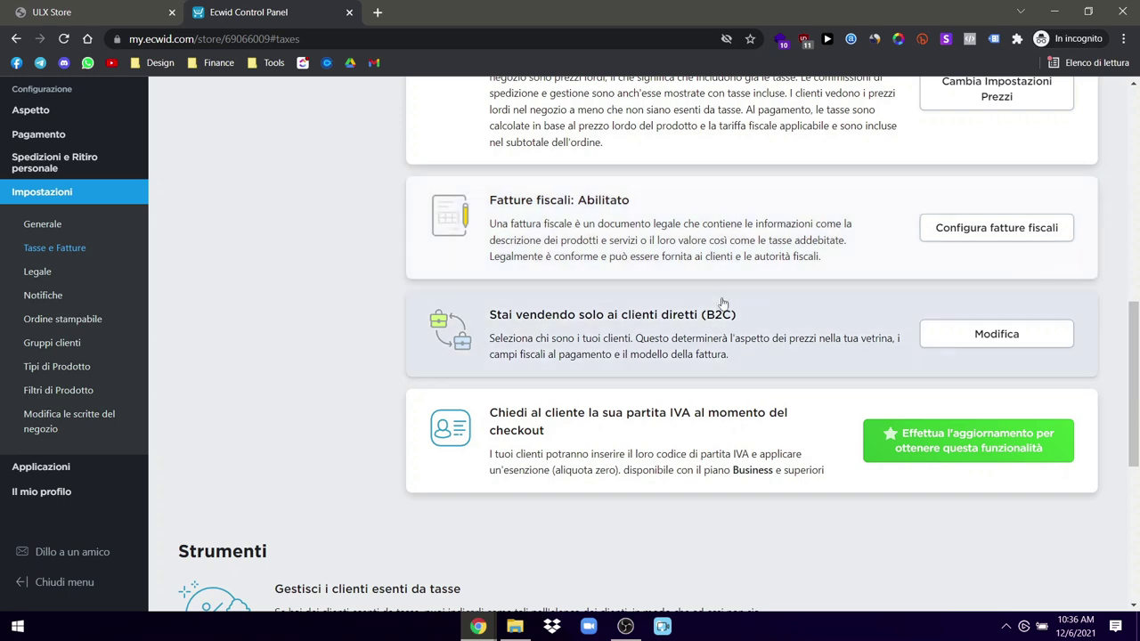
{"action": "scroll", "coordinate": [700, 313], "scroll_direction": "down", "scroll_amount": 3}
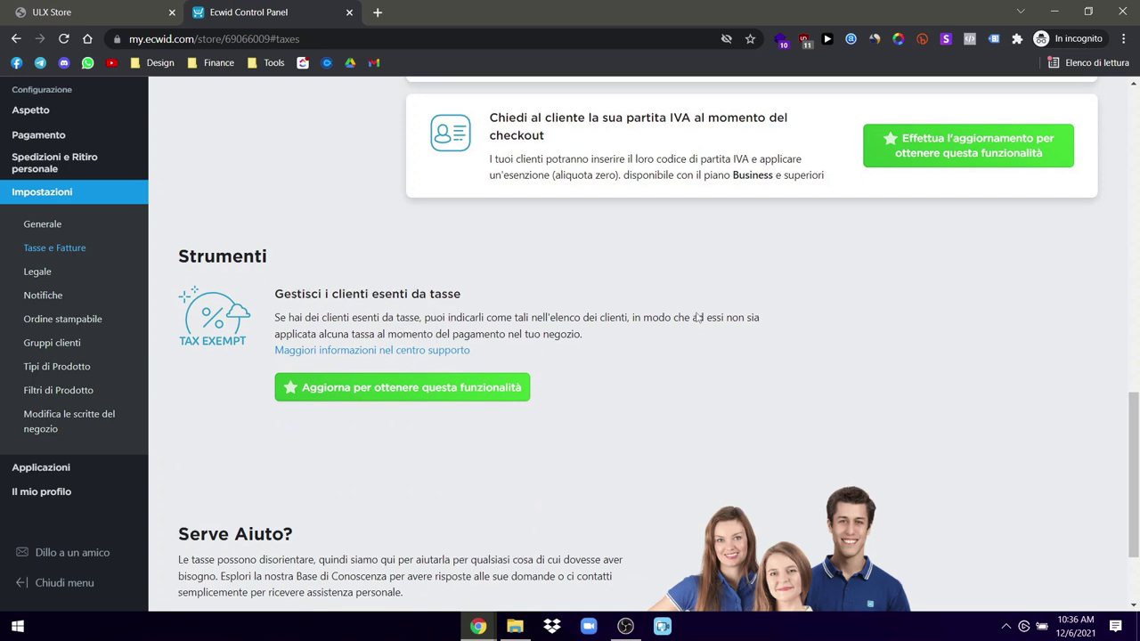
{"action": "scroll", "coordinate": [699, 317], "scroll_direction": "up", "scroll_amount": 2}
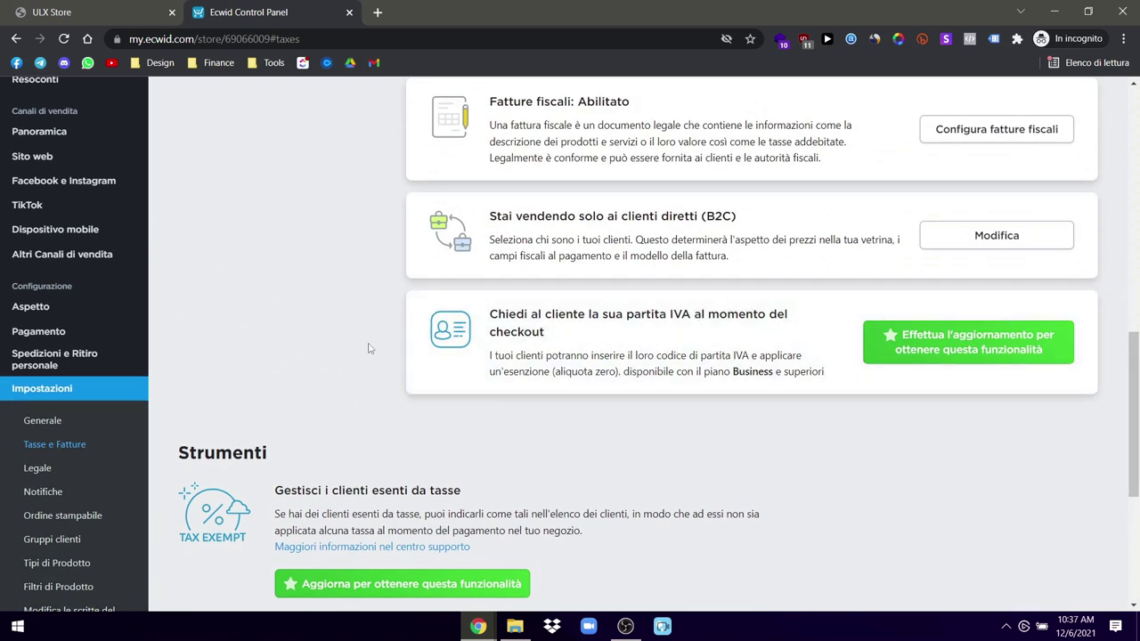
{"action": "scroll", "coordinate": [363, 341], "scroll_direction": "down", "scroll_amount": 4}
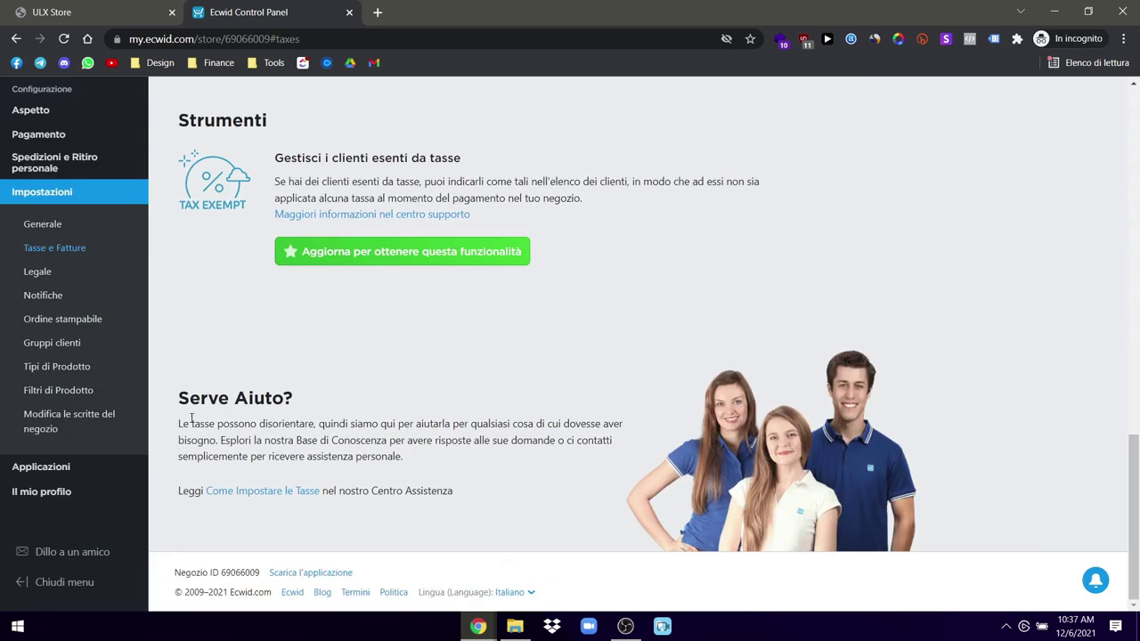
Step: Open the Legale settings and scroll down to the Pagine e politiche legali list
{"action": "left_click", "coordinate": [37, 272]}
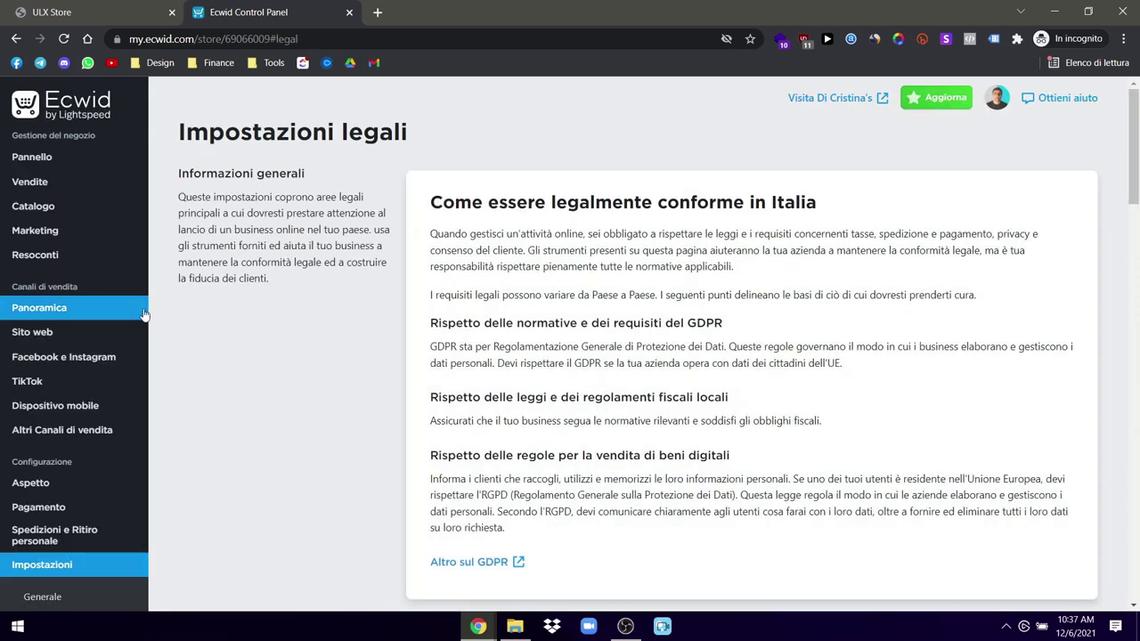
{"action": "scroll", "coordinate": [551, 403], "scroll_direction": "down", "scroll_amount": 4}
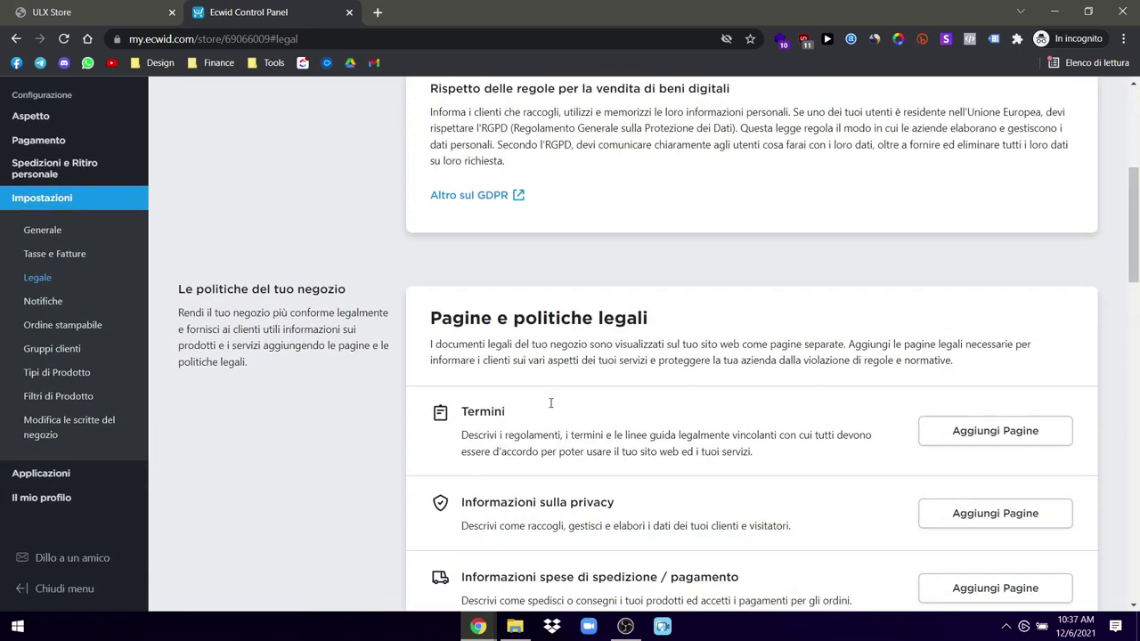
{"action": "scroll", "coordinate": [633, 388], "scroll_direction": "down", "scroll_amount": 1}
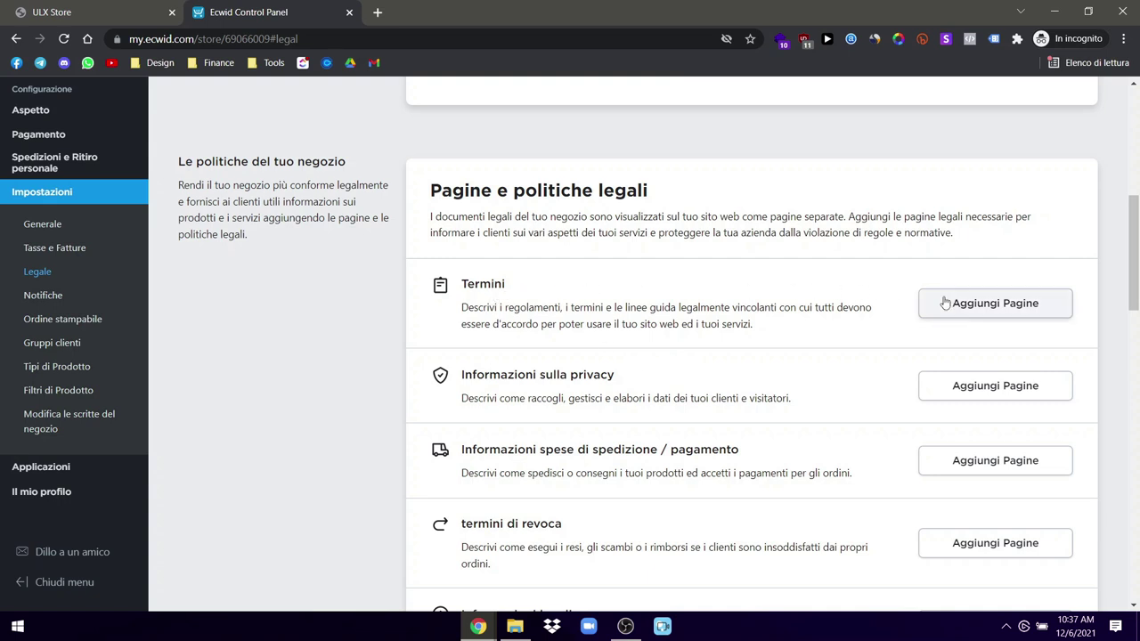
Step: Search Google for 'iubenda' in a new tab and open the official iubenda website
{"action": "left_click", "coordinate": [379, 11]}
{"action": "type", "text": "iubenda"}
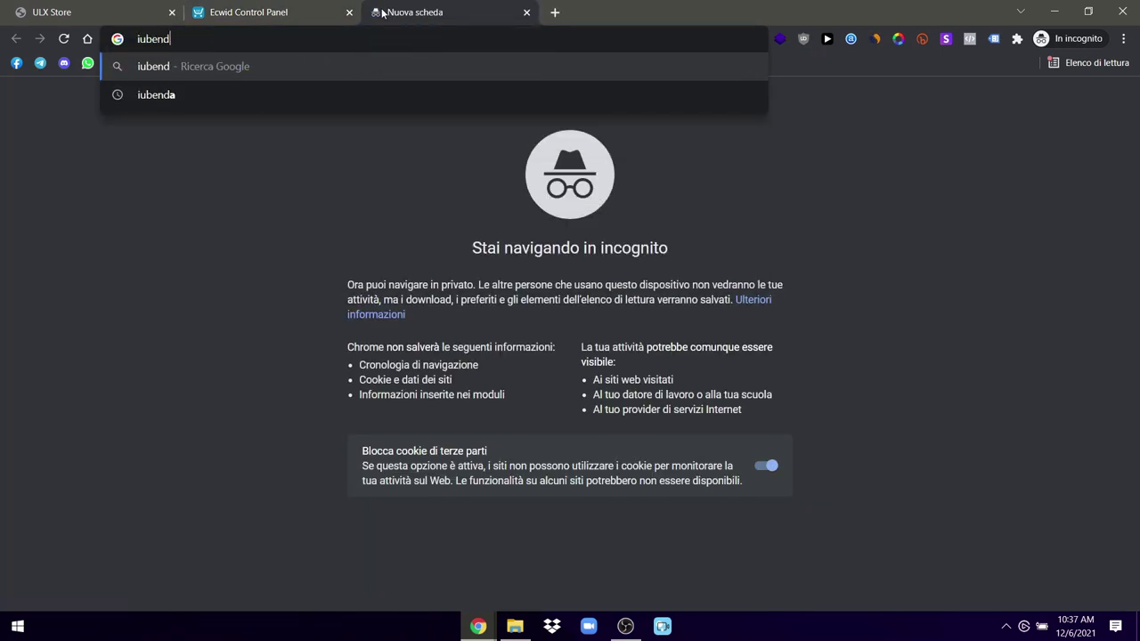
{"action": "key", "text": "Return"}
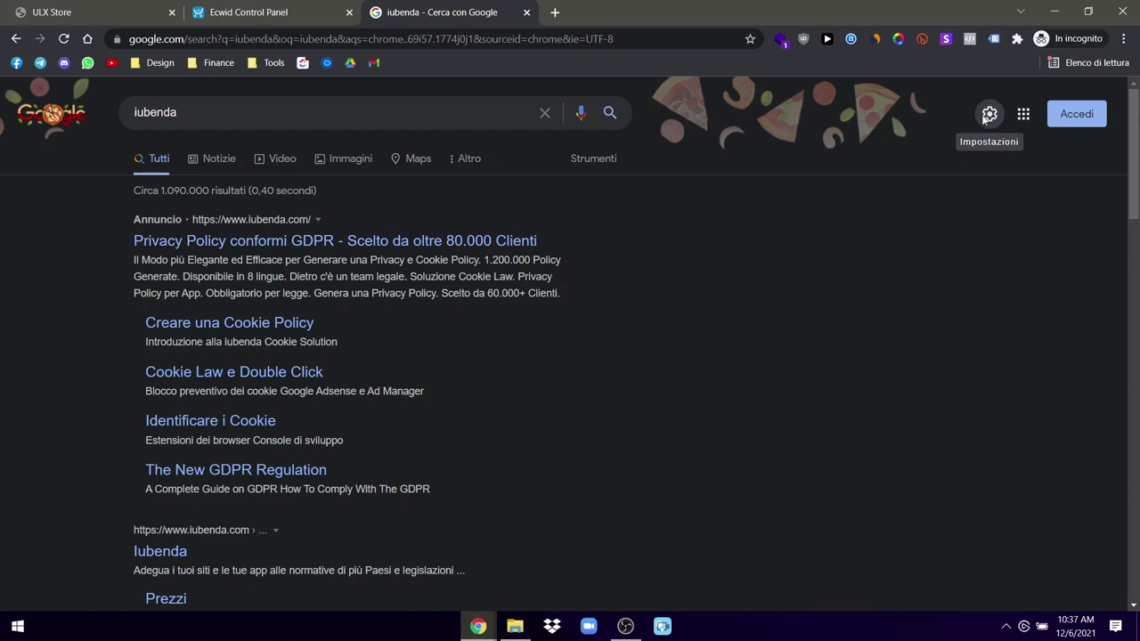
{"action": "left_click", "coordinate": [987, 114]}
{"action": "left_click", "coordinate": [1088, 104]}
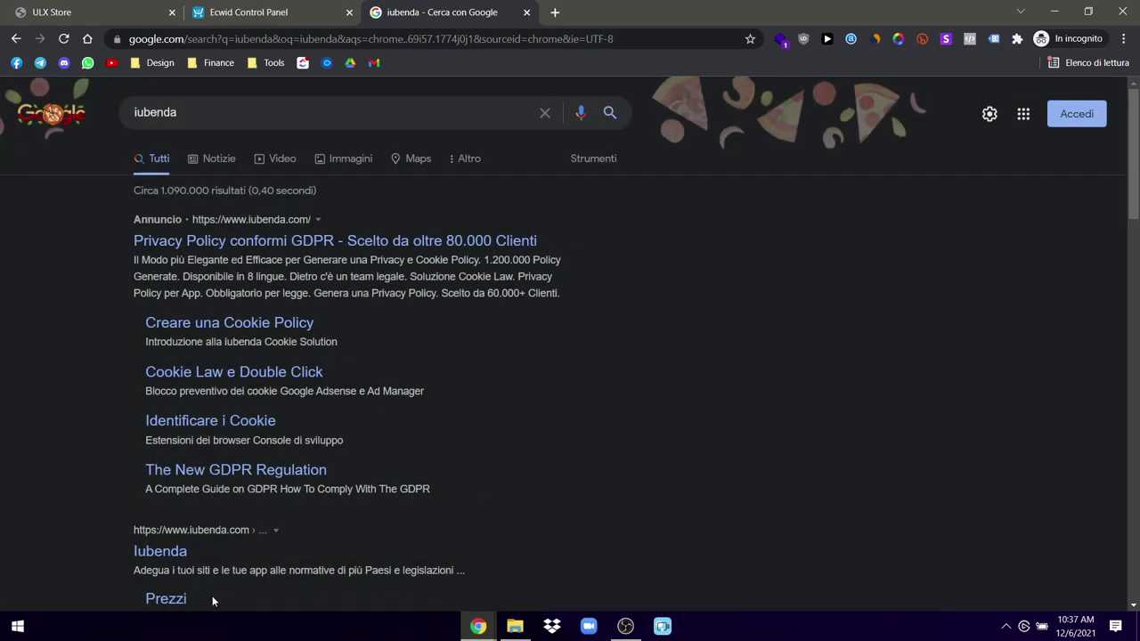
{"action": "scroll", "coordinate": [212, 598], "scroll_direction": "down", "scroll_amount": 3}
{"action": "left_click", "coordinate": [175, 254]}
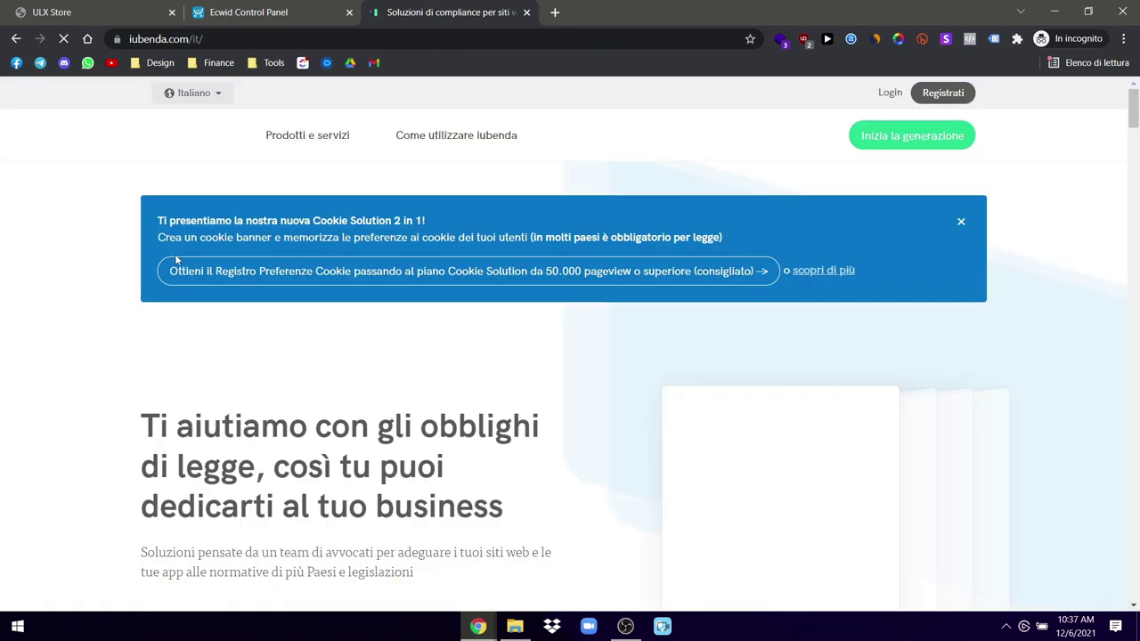
Step: Dismiss the Cookie Solution promo banner and accept iubenda's cookies
{"action": "left_click", "coordinate": [962, 223]}
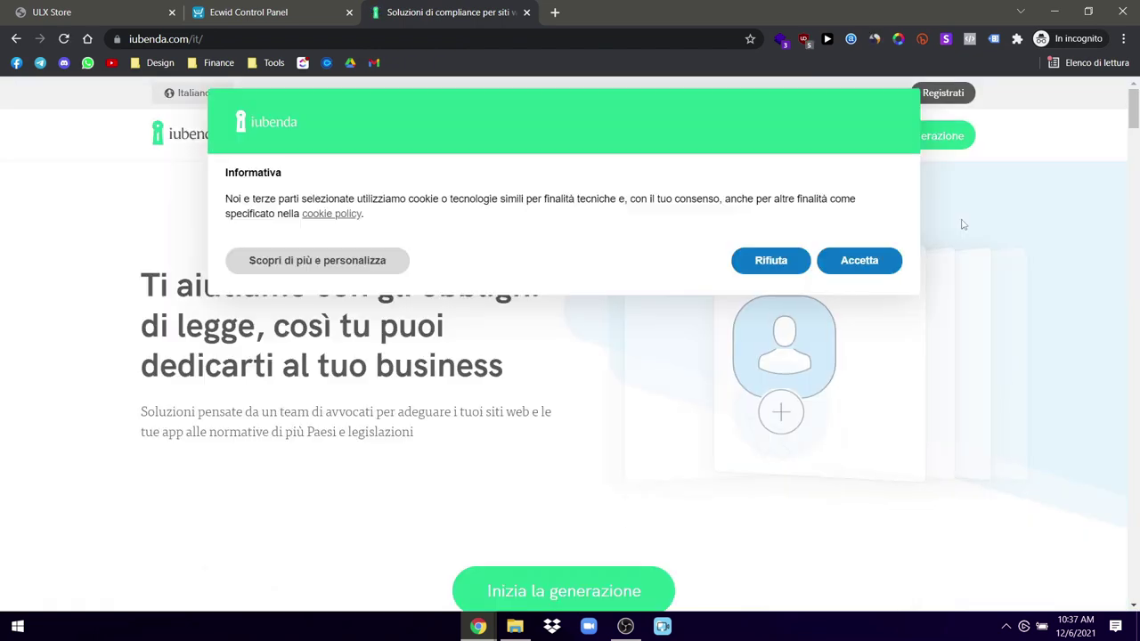
{"action": "left_click", "coordinate": [843, 261]}
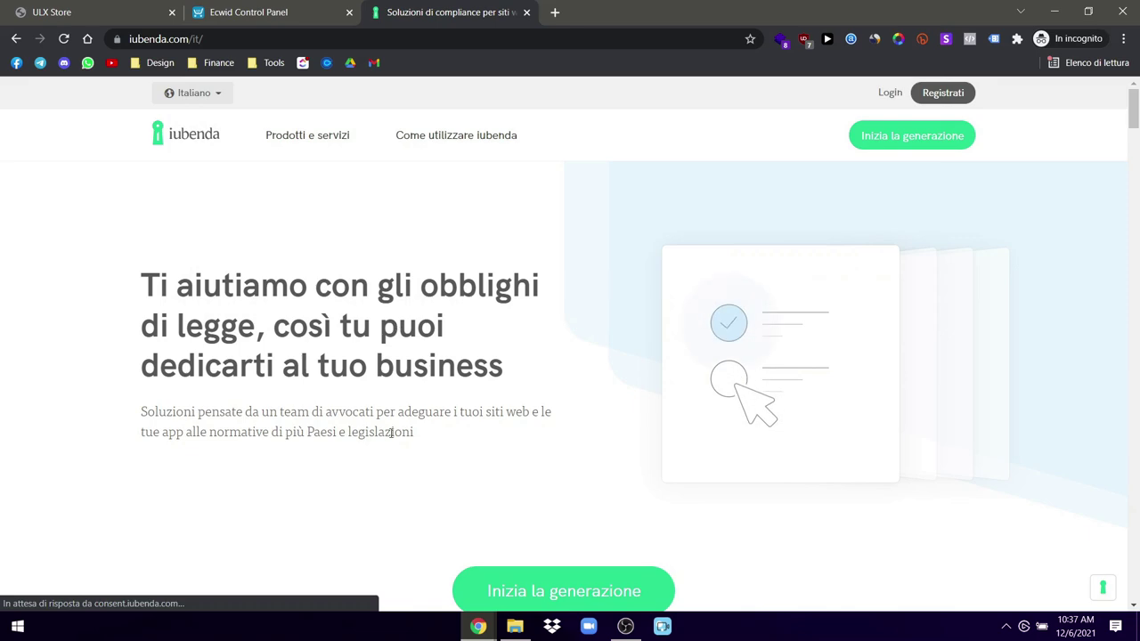
{"action": "triple_click", "coordinate": [419, 437]}
{"action": "left_click", "coordinate": [264, 241]}
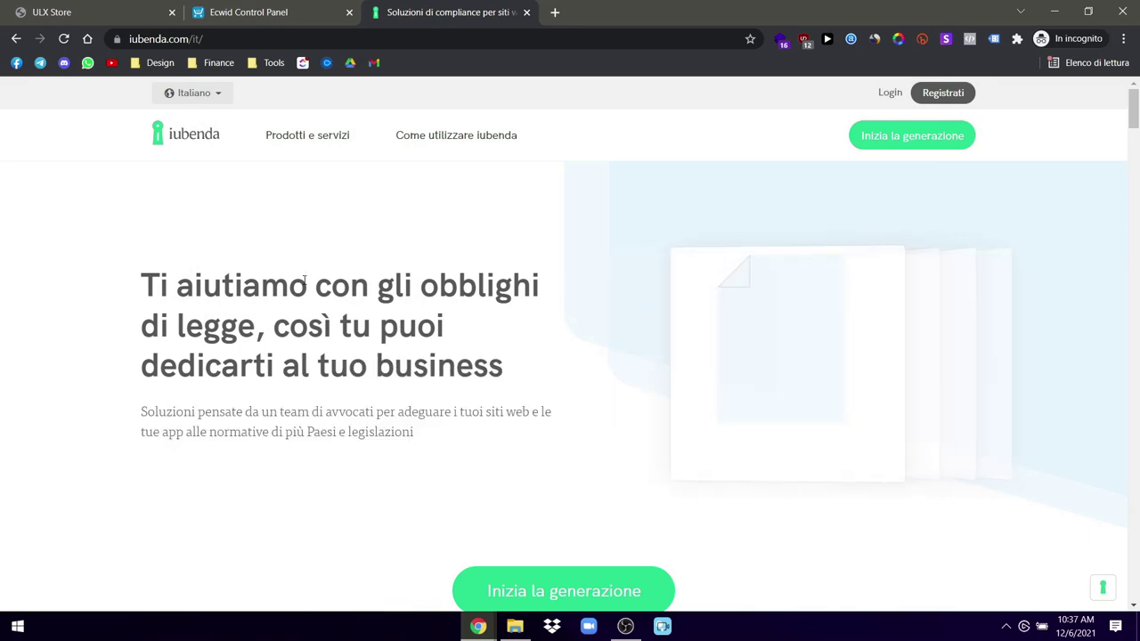
Step: Scroll through iubenda's policy generator, Cookie Solution and Termini e Condizioni offerings
{"action": "scroll", "coordinate": [303, 285], "scroll_direction": "down", "scroll_amount": 8}
{"action": "scroll", "coordinate": [306, 315], "scroll_direction": "up", "scroll_amount": 10}
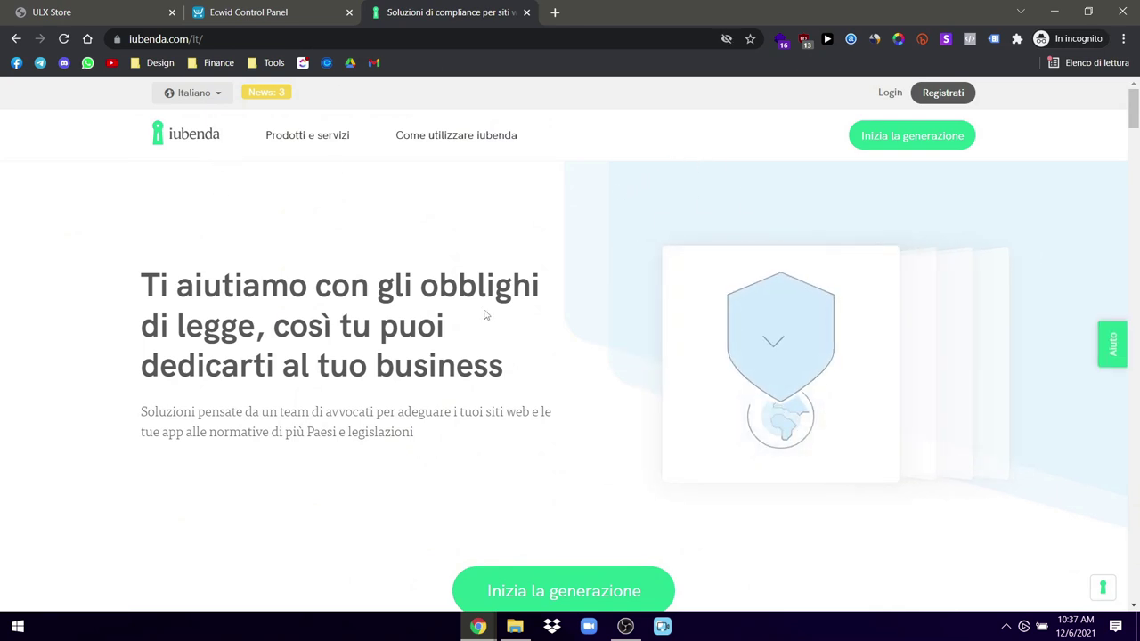
{"action": "scroll", "coordinate": [395, 377], "scroll_direction": "down", "scroll_amount": 10}
{"action": "scroll", "coordinate": [393, 377], "scroll_direction": "down", "scroll_amount": 15}
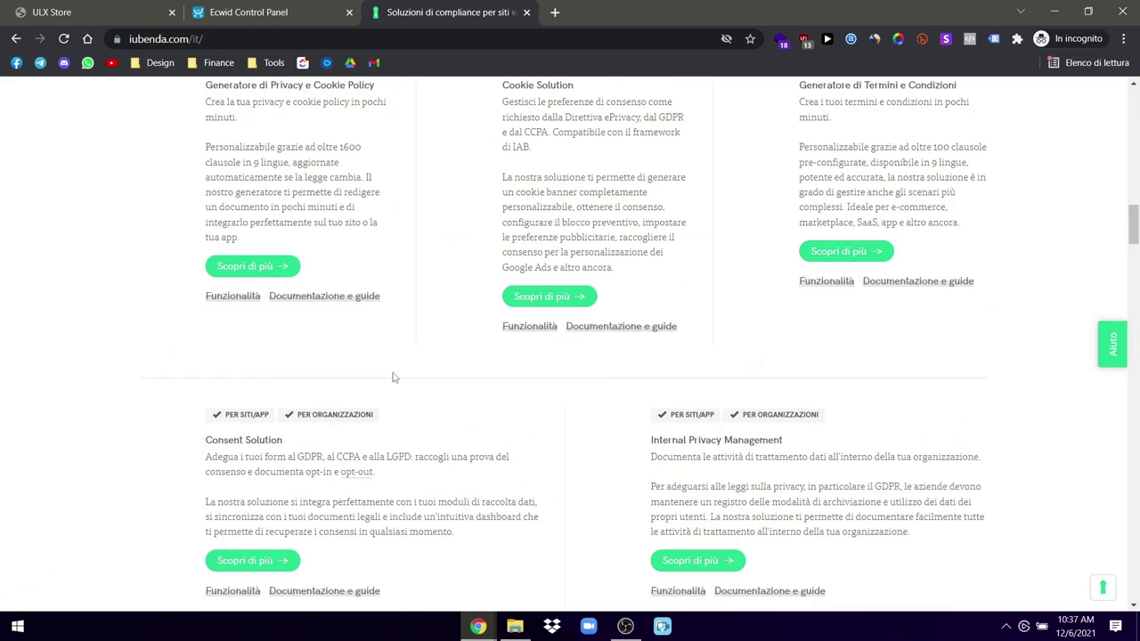
{"action": "scroll", "coordinate": [395, 375], "scroll_direction": "down", "scroll_amount": 15}
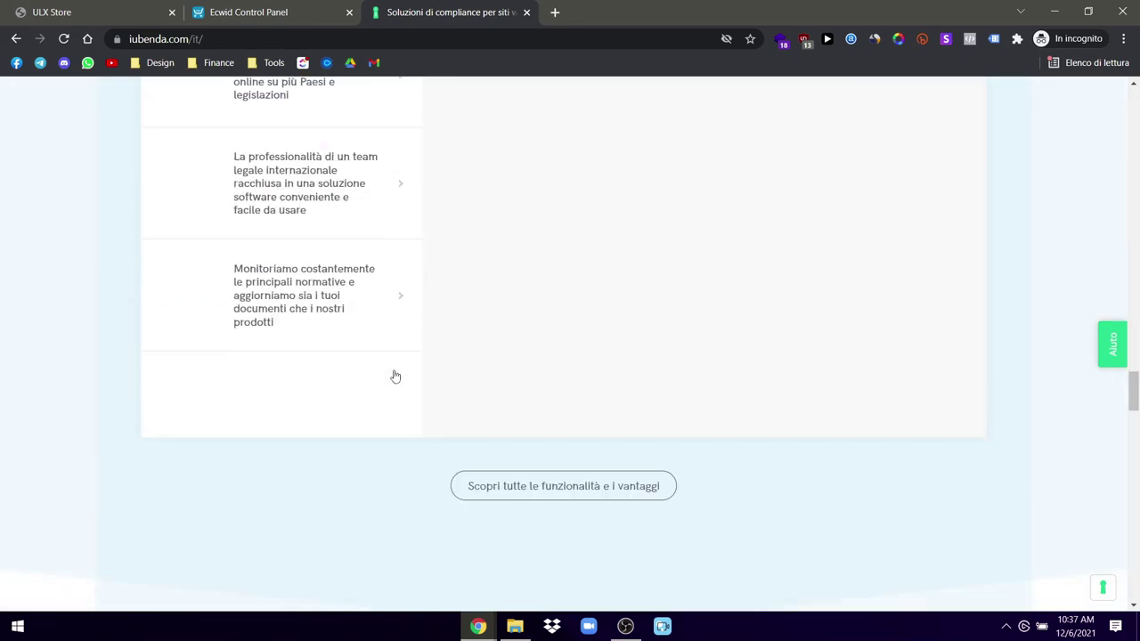
{"action": "scroll", "coordinate": [395, 375], "scroll_direction": "down", "scroll_amount": 15}
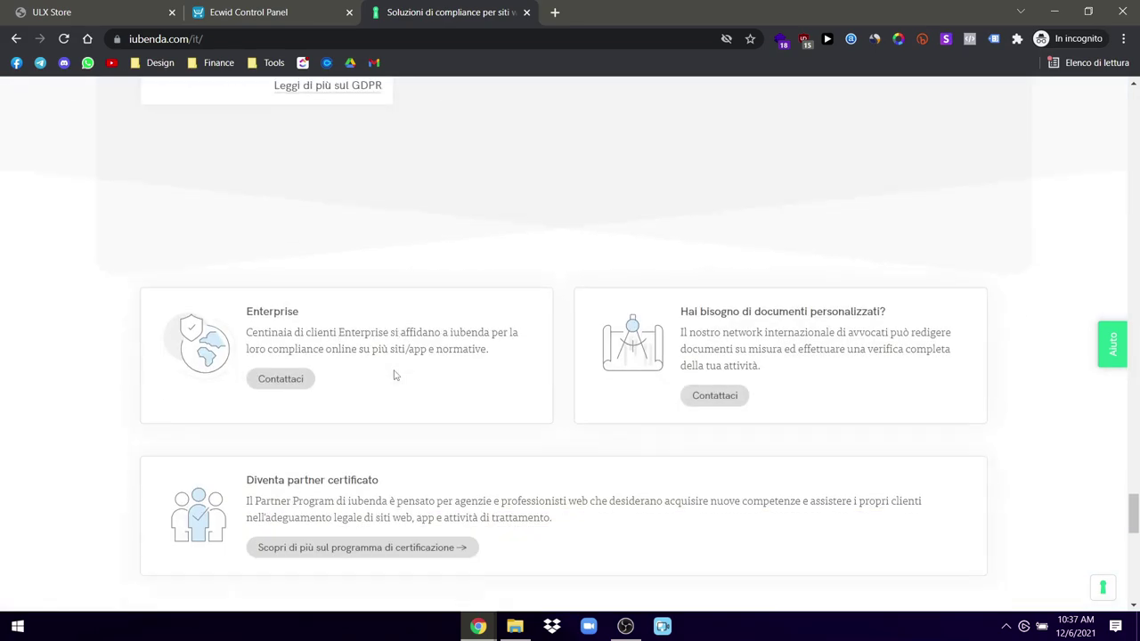
{"action": "scroll", "coordinate": [395, 375], "scroll_direction": "up", "scroll_amount": 8}
{"action": "scroll", "coordinate": [396, 375], "scroll_direction": "up", "scroll_amount": 15}
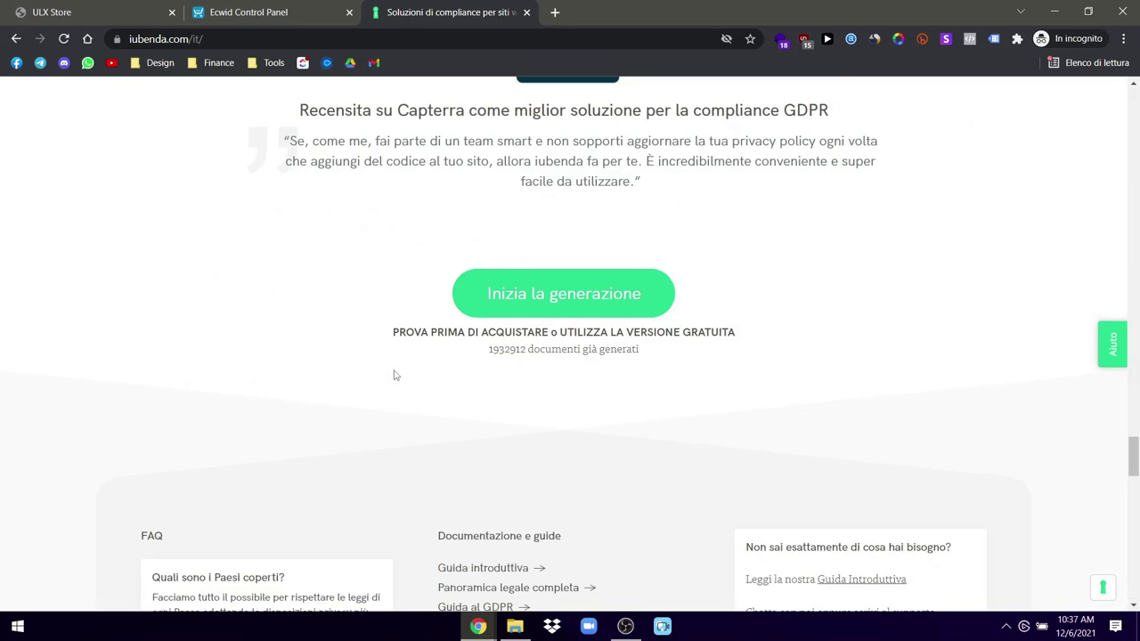
{"action": "scroll", "coordinate": [396, 375], "scroll_direction": "up", "scroll_amount": 8}
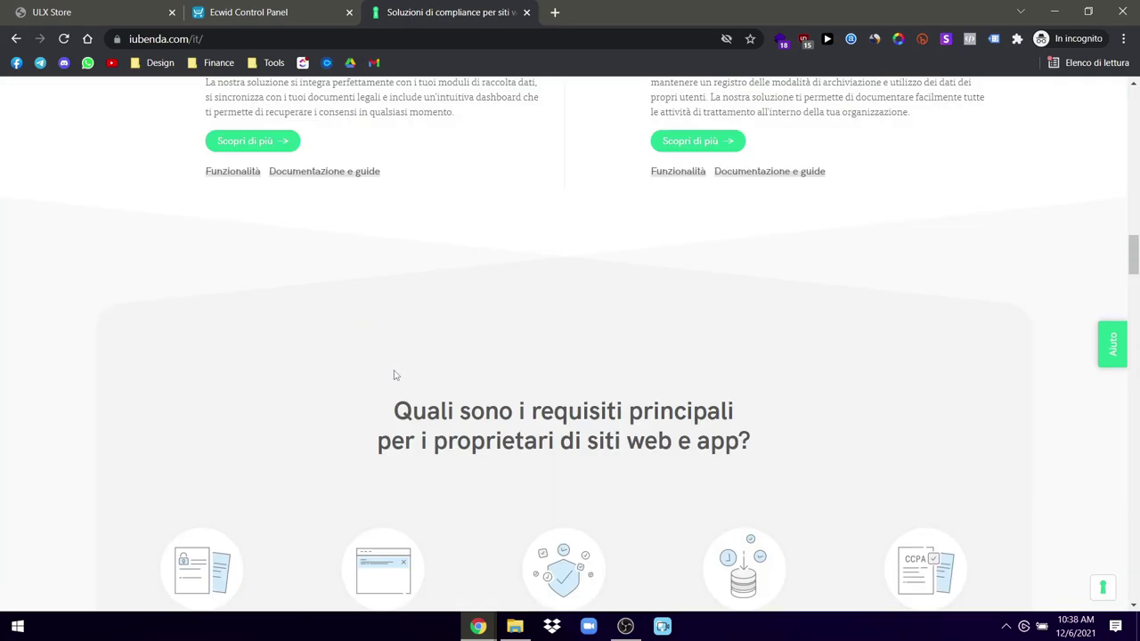
{"action": "scroll", "coordinate": [394, 375], "scroll_direction": "up", "scroll_amount": 1}
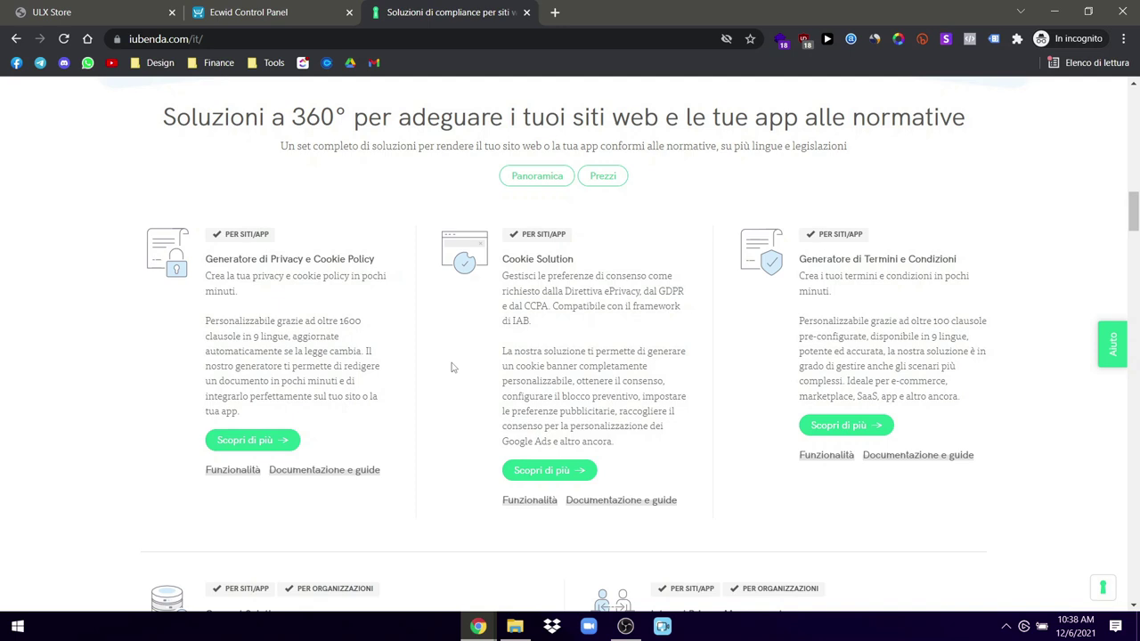
Step: Back in Ecwid, start adding a Termini page and switch its editor to HTML
{"action": "left_click", "coordinate": [317, 6]}
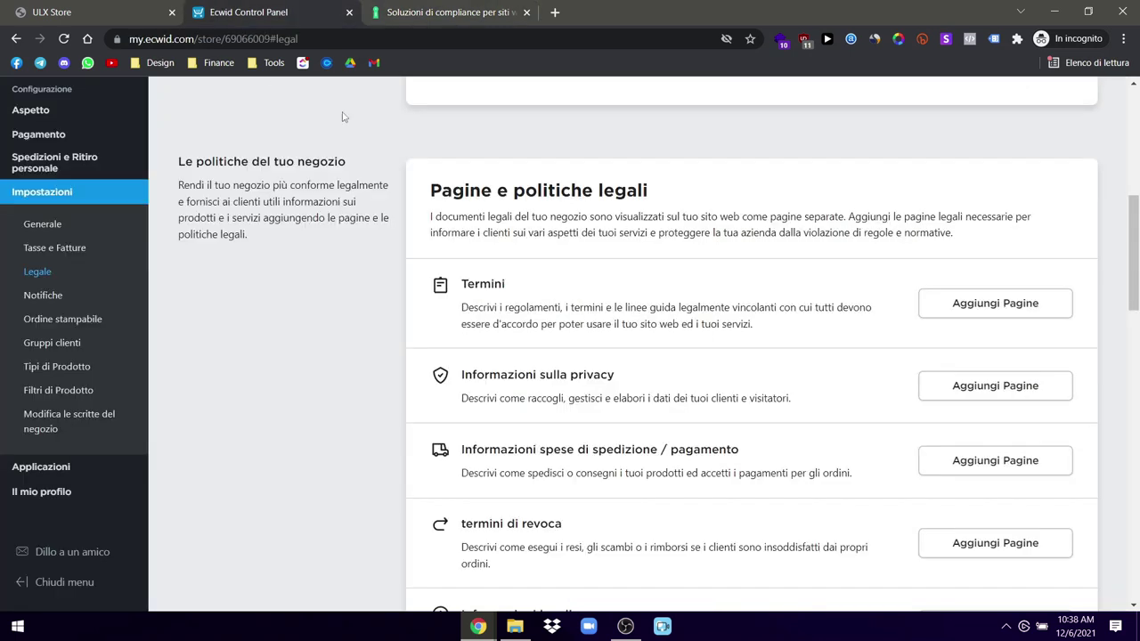
{"action": "left_click", "coordinate": [968, 313]}
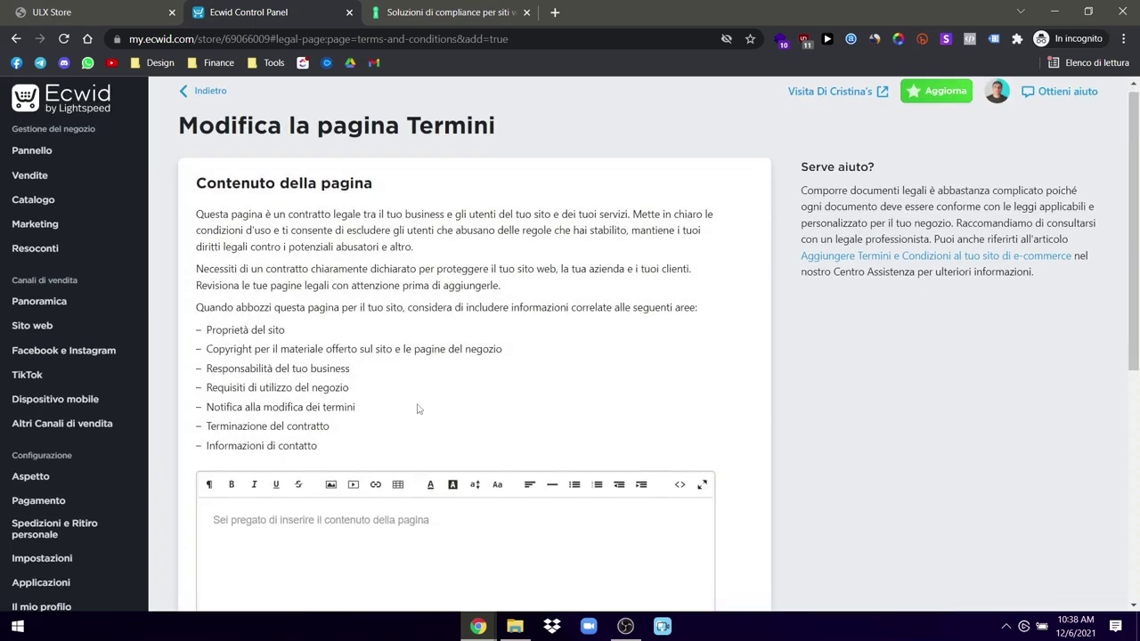
{"action": "scroll", "coordinate": [418, 408], "scroll_direction": "down", "scroll_amount": 2}
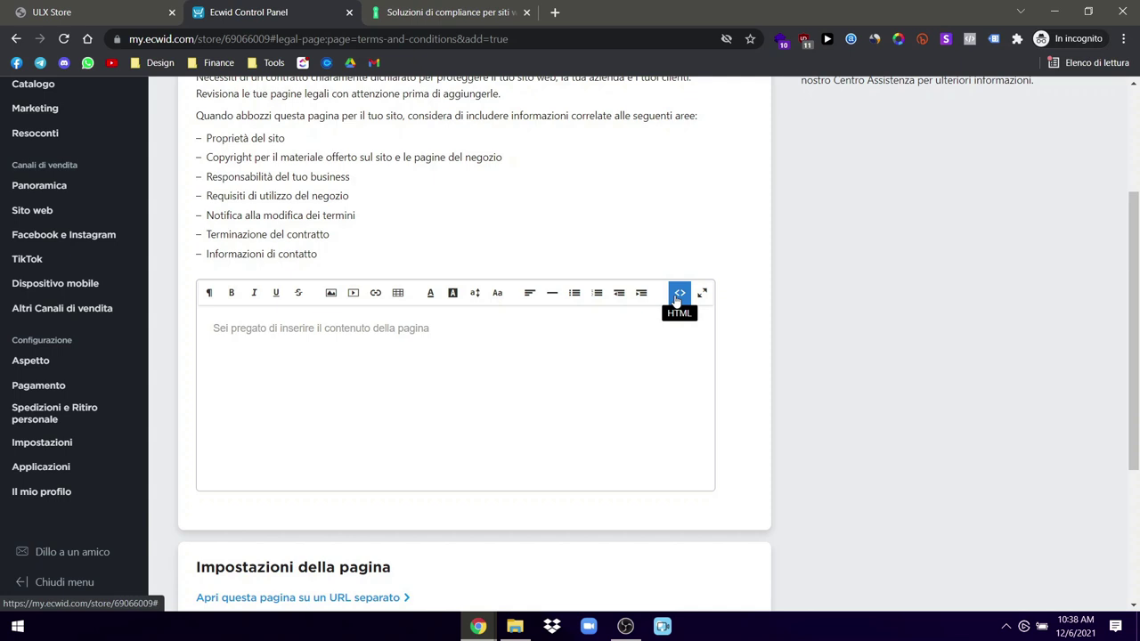
{"action": "left_click", "coordinate": [678, 293]}
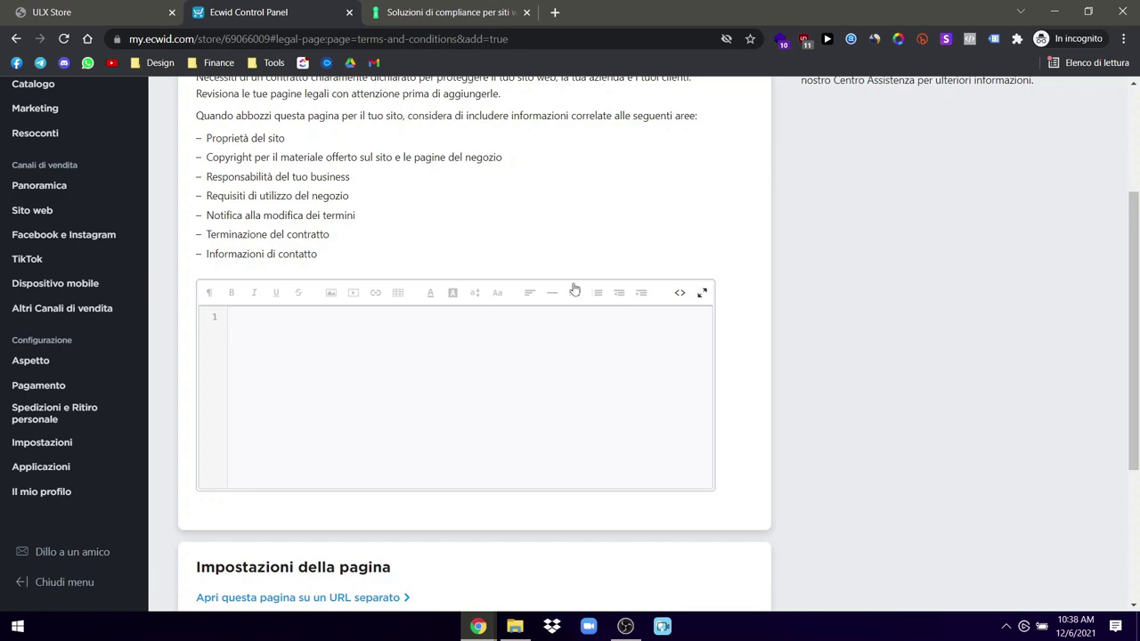
Step: Look over the empty Termini editor and return to the legal pages list unsaved
{"action": "scroll", "coordinate": [723, 316], "scroll_direction": "down", "scroll_amount": 1}
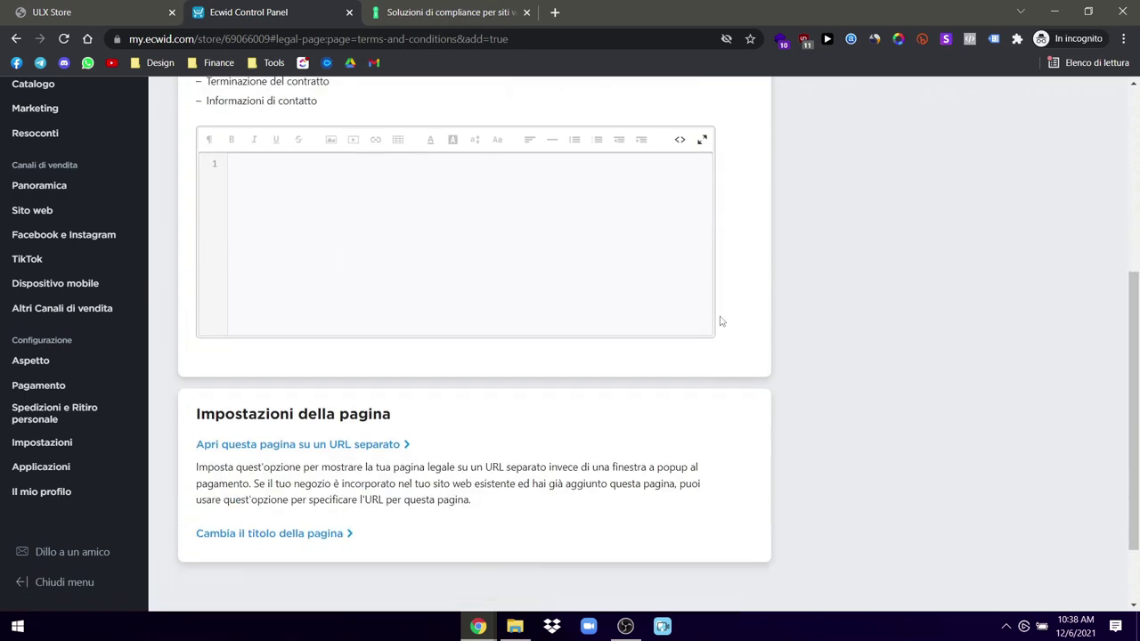
{"action": "scroll", "coordinate": [578, 456], "scroll_direction": "down", "scroll_amount": 2}
{"action": "scroll", "coordinate": [577, 457], "scroll_direction": "up", "scroll_amount": 5}
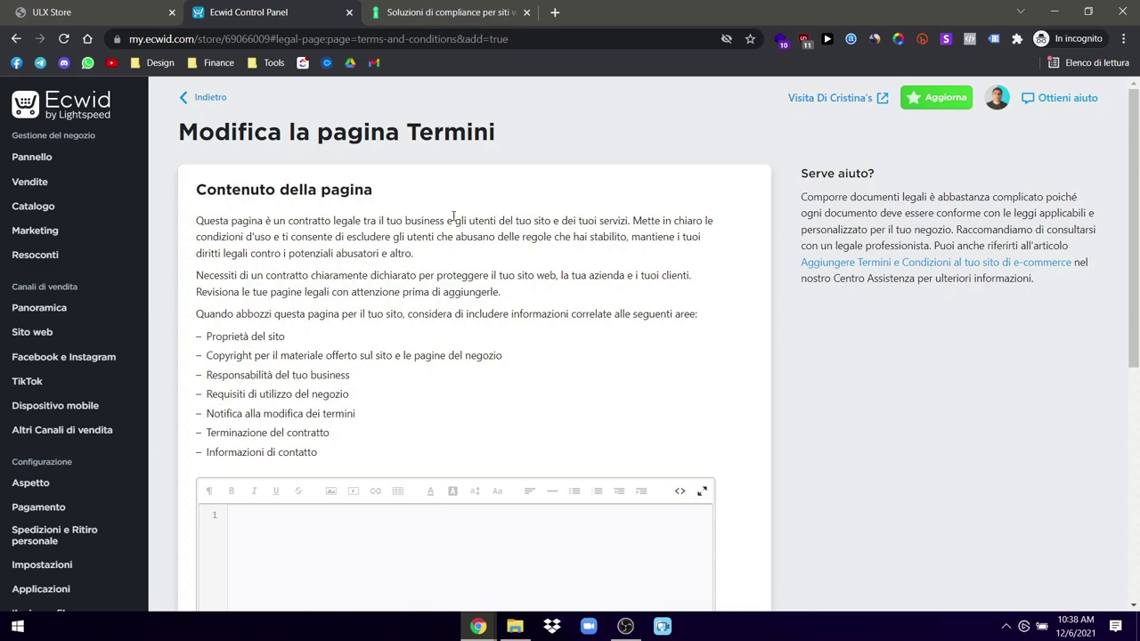
{"action": "scroll", "coordinate": [495, 290], "scroll_direction": "down", "scroll_amount": 4}
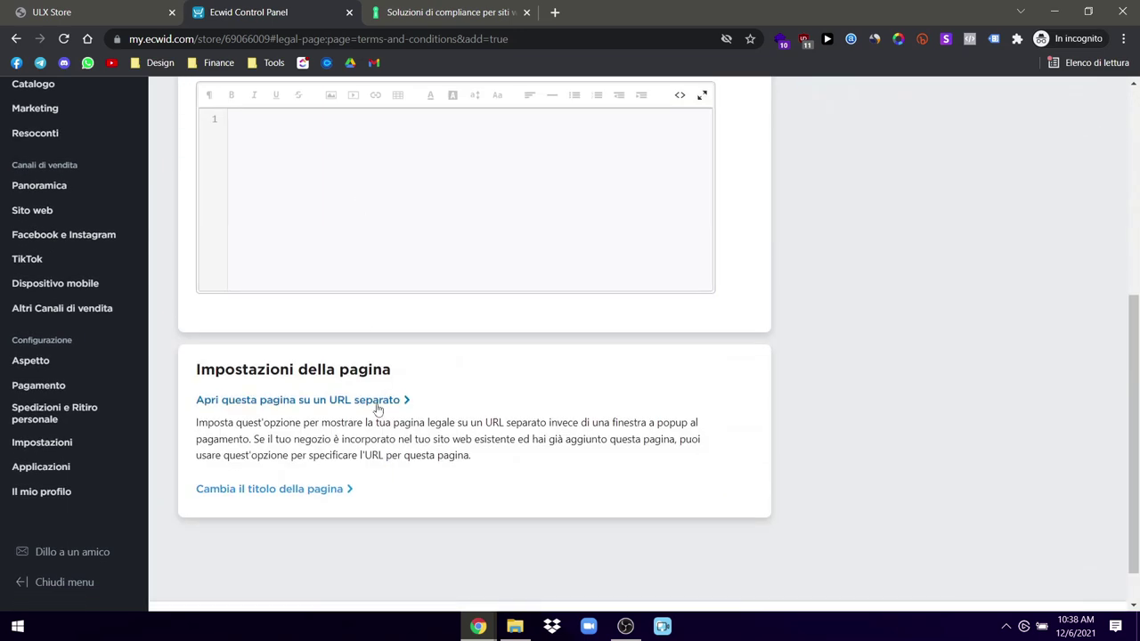
{"action": "scroll", "coordinate": [378, 409], "scroll_direction": "up", "scroll_amount": 5}
{"action": "left_click", "coordinate": [214, 91]}
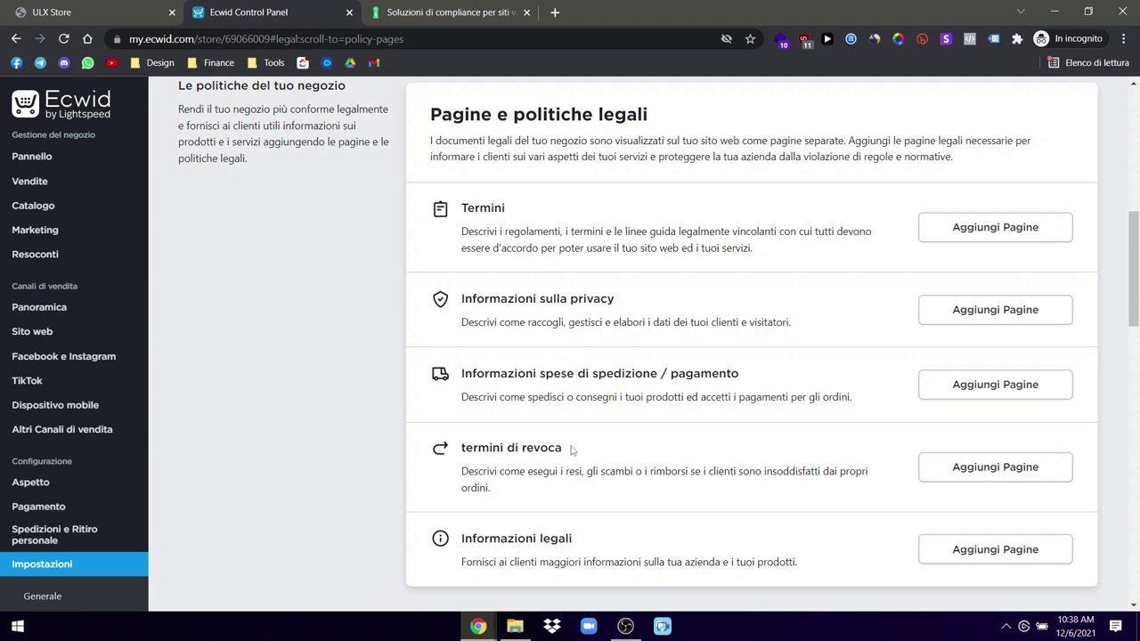
{"action": "triple_click", "coordinate": [530, 542]}
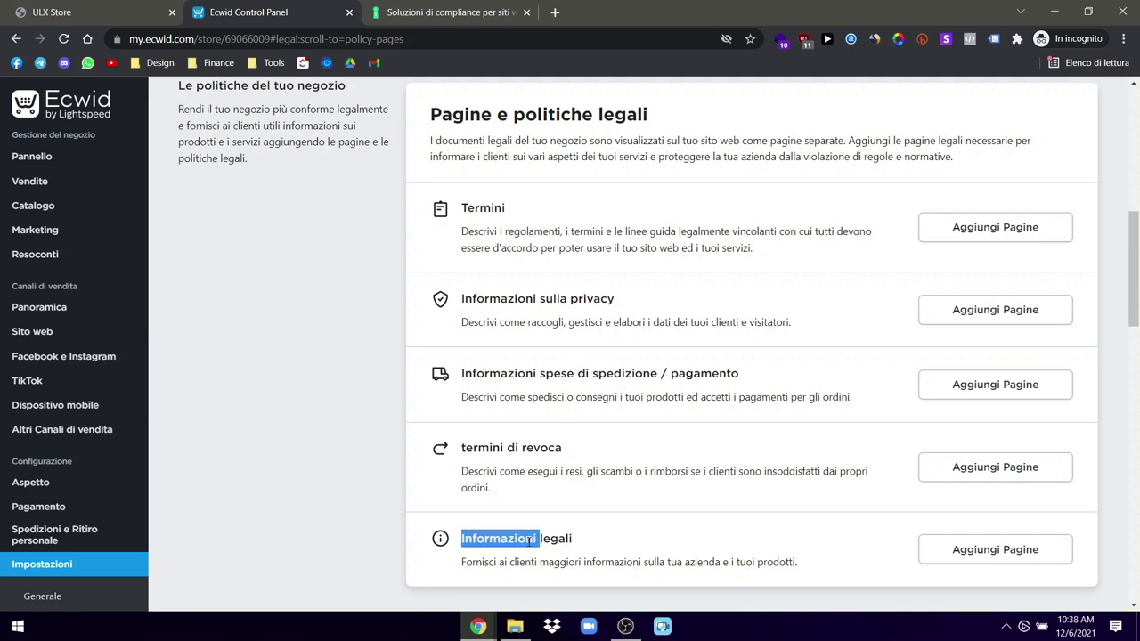
{"action": "left_click", "coordinate": [540, 540]}
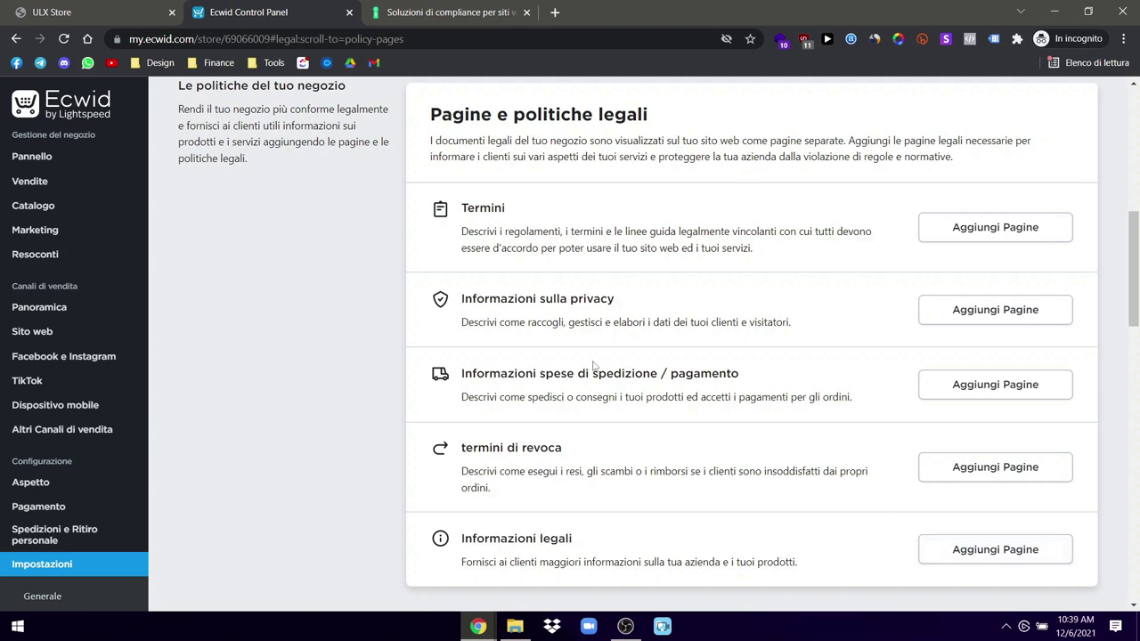
{"action": "double_click", "coordinate": [570, 444]}
{"action": "left_click", "coordinate": [571, 443]}
{"action": "double_click", "coordinate": [703, 374]}
{"action": "left_click", "coordinate": [687, 399]}
{"action": "double_click", "coordinate": [688, 399]}
{"action": "left_click", "coordinate": [688, 399]}
{"action": "left_click_drag", "start_coordinate": [860, 400], "coordinate": [464, 392]}
{"action": "left_click", "coordinate": [495, 399]}
{"action": "scroll", "coordinate": [537, 416], "scroll_direction": "up", "scroll_amount": 6}
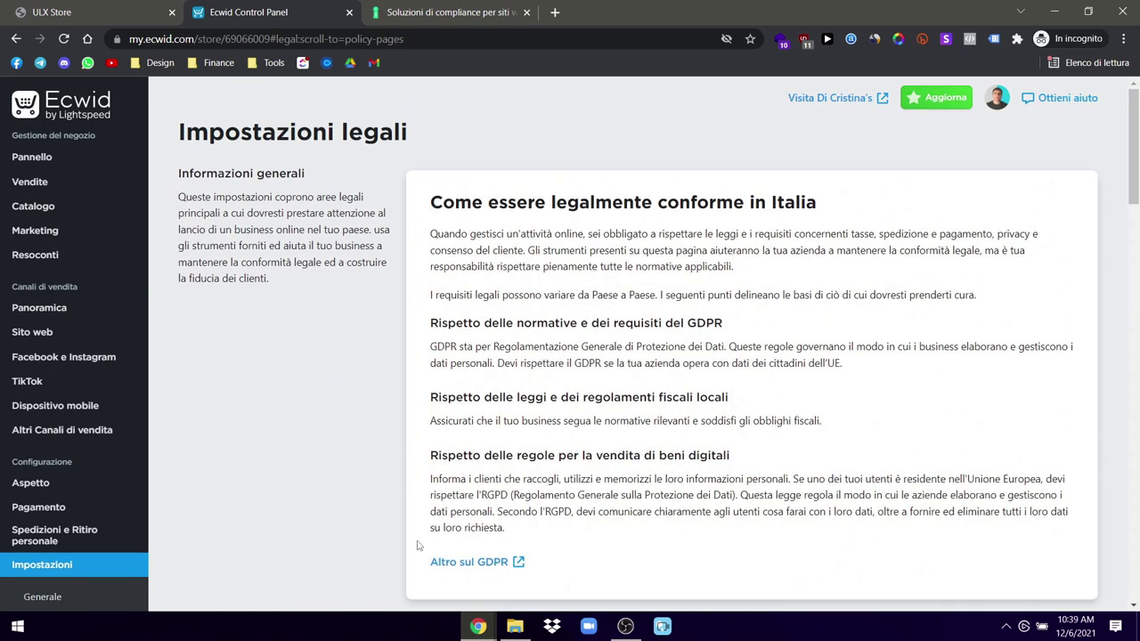
{"action": "scroll", "coordinate": [75, 543], "scroll_direction": "down", "scroll_amount": 2}
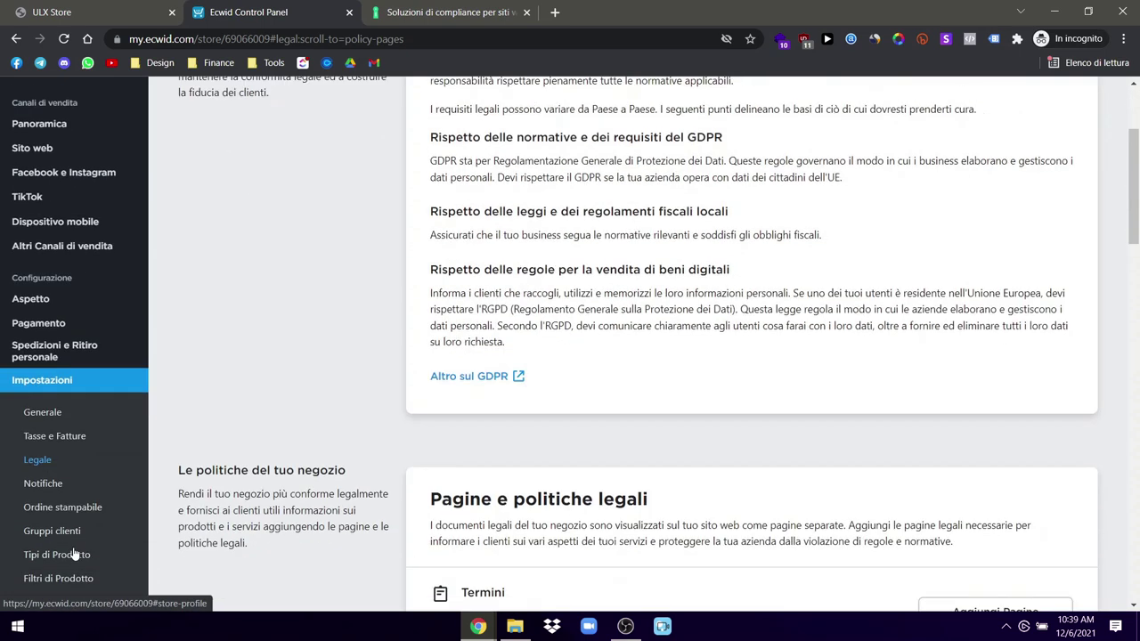
Step: Open Notifiche settings and review the customer order notification emails, all enabled
{"action": "left_click", "coordinate": [43, 471]}
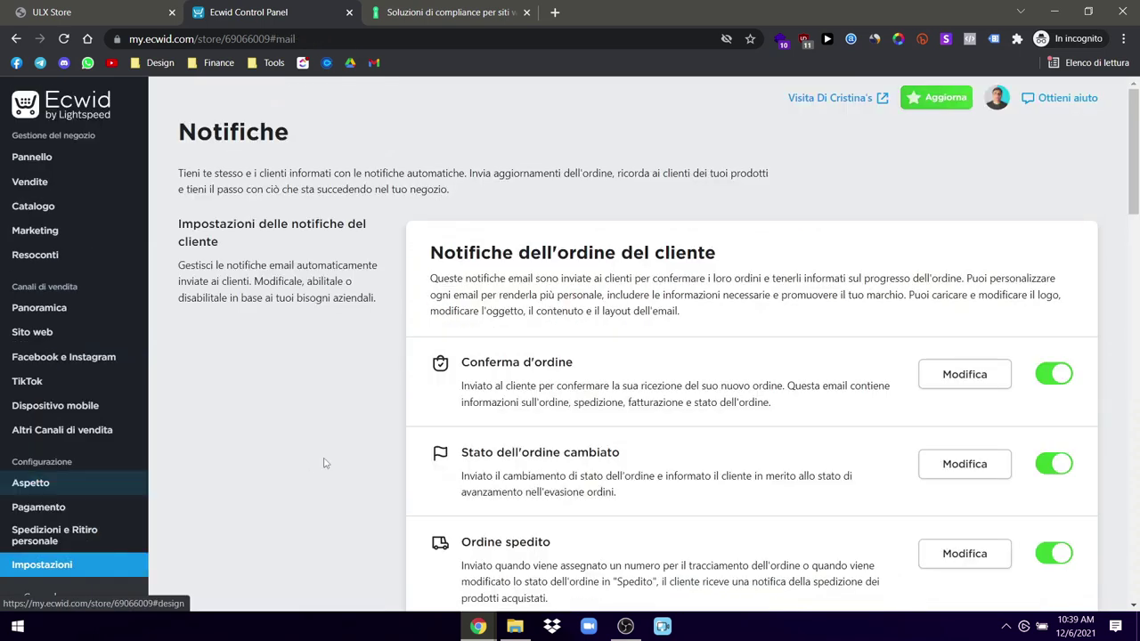
{"action": "scroll", "coordinate": [575, 417], "scroll_direction": "down", "scroll_amount": 2}
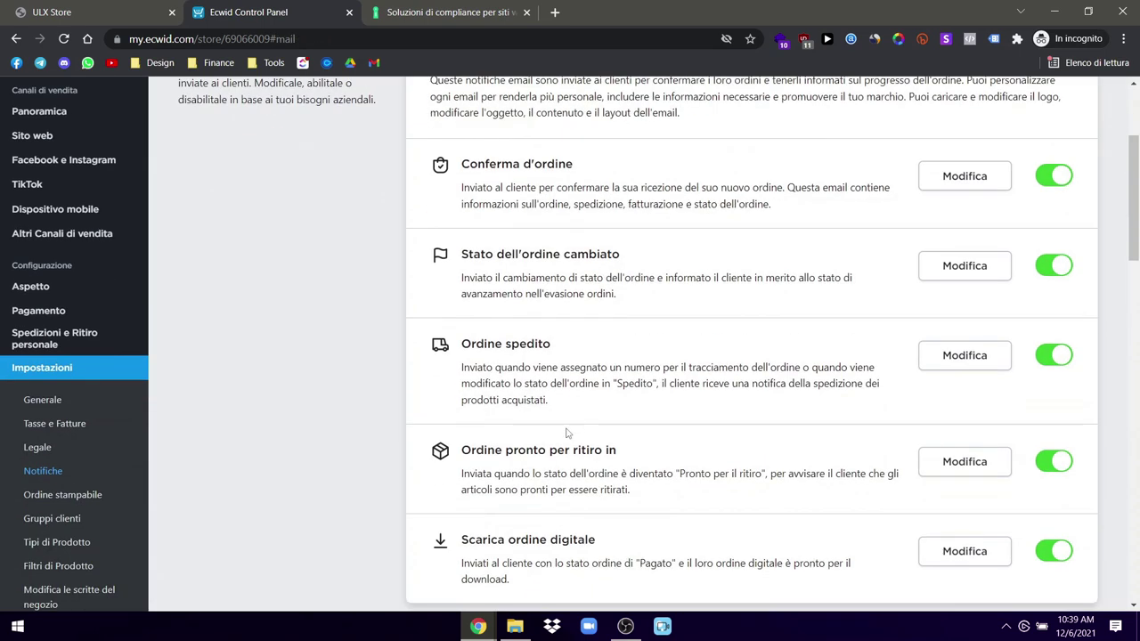
{"action": "scroll", "coordinate": [571, 428], "scroll_direction": "up", "scroll_amount": 2}
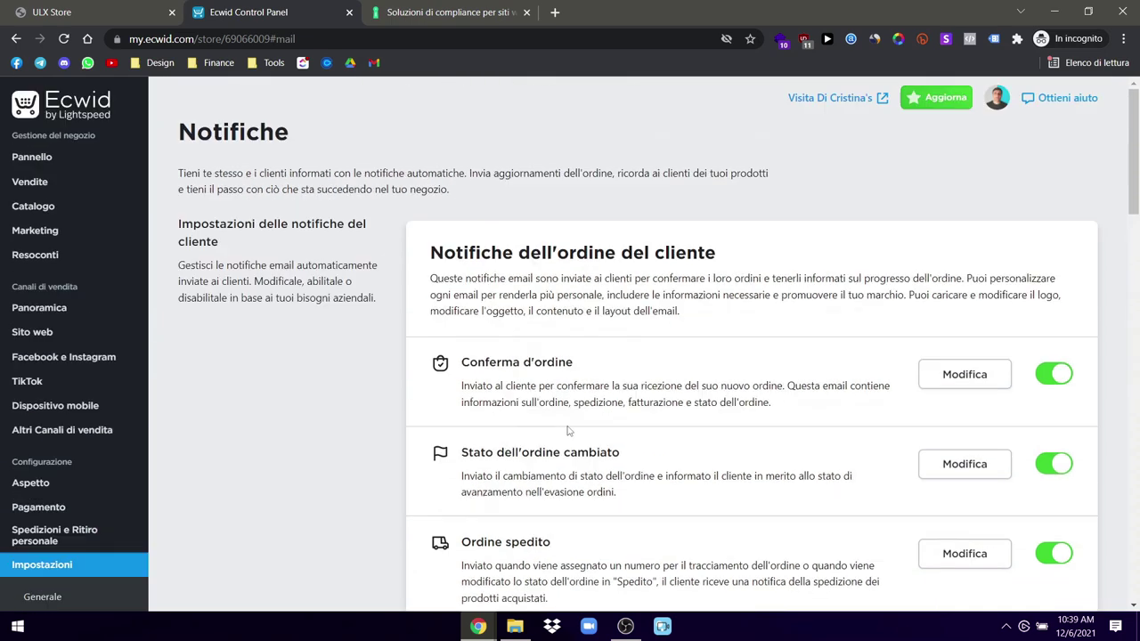
{"action": "left_click_drag", "start_coordinate": [217, 241], "coordinate": [179, 223]}
{"action": "left_click", "coordinate": [230, 239]}
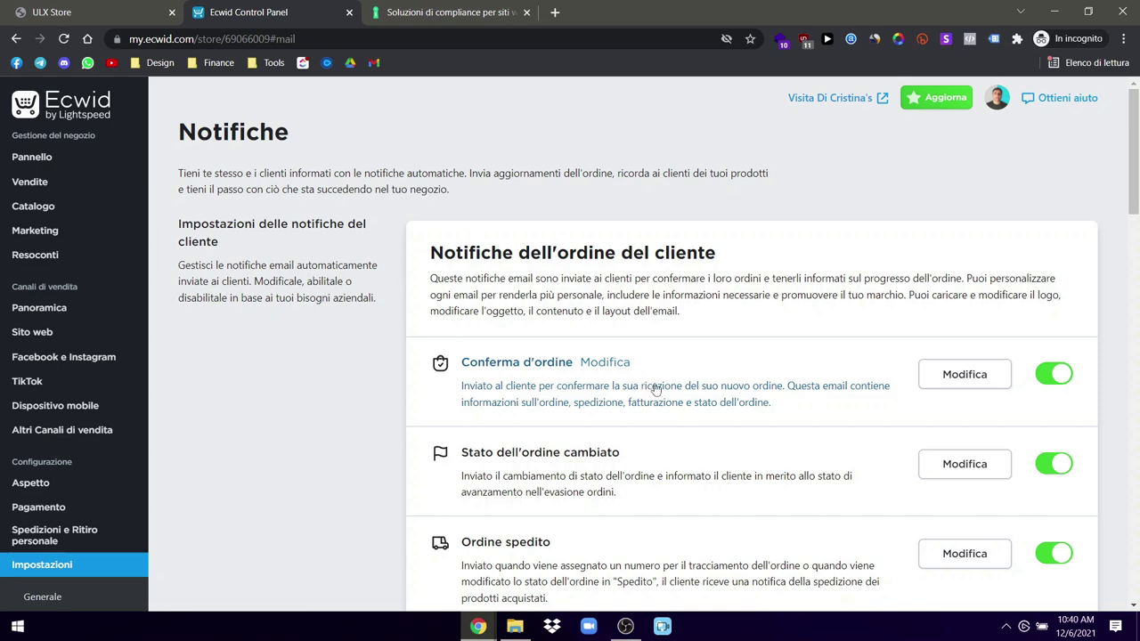
{"action": "scroll", "coordinate": [656, 390], "scroll_direction": "down", "scroll_amount": 1}
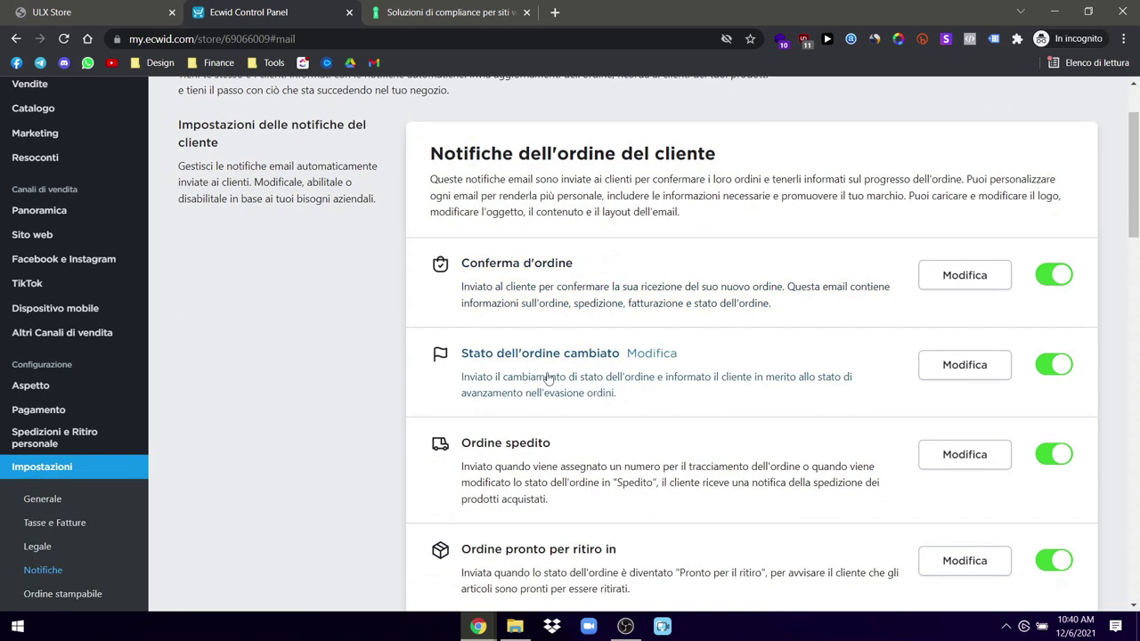
{"action": "scroll", "coordinate": [547, 379], "scroll_direction": "down", "scroll_amount": 2}
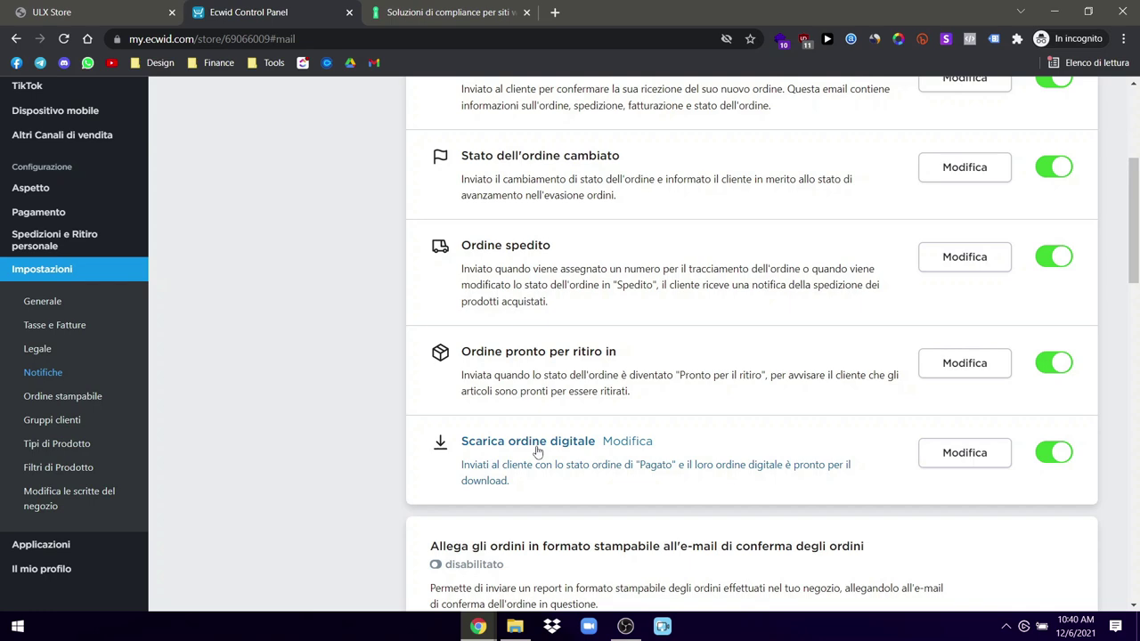
{"action": "scroll", "coordinate": [534, 449], "scroll_direction": "up", "scroll_amount": 2}
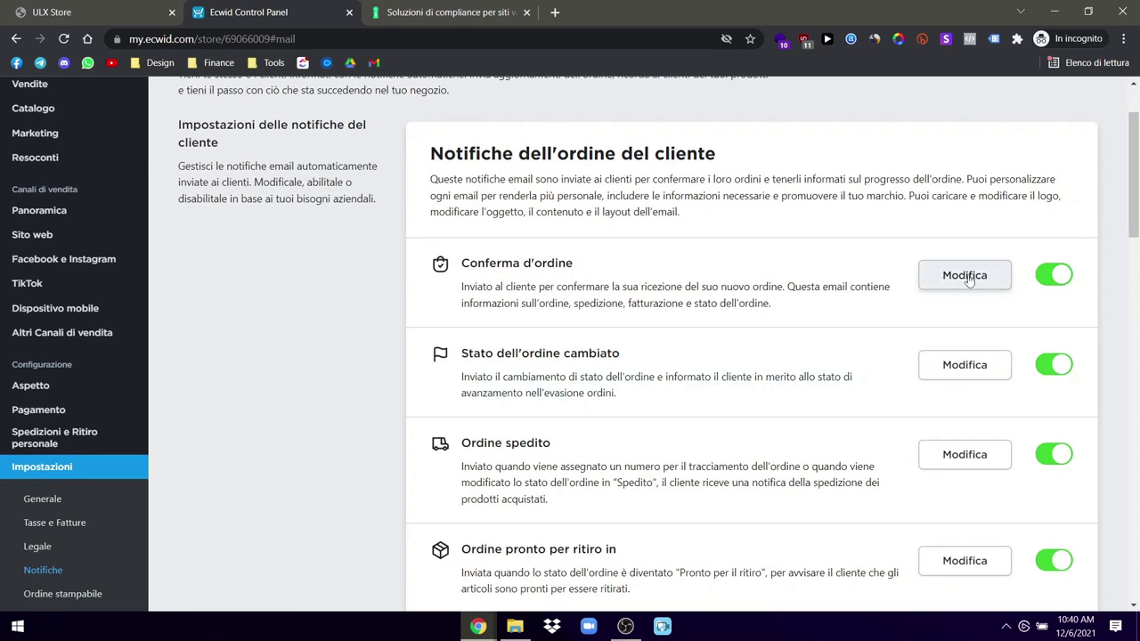
Step: Open the Conferma d'ordine email template and look it over
{"action": "left_click", "coordinate": [964, 276]}
{"action": "scroll", "coordinate": [670, 419], "scroll_direction": "down", "scroll_amount": 2}
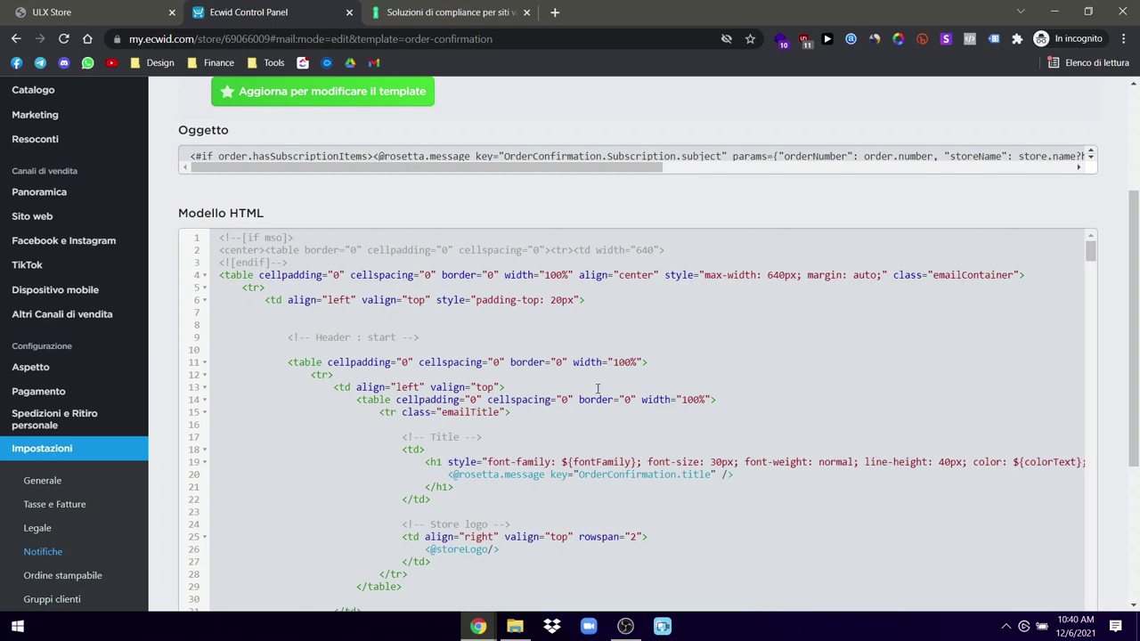
{"action": "scroll", "coordinate": [605, 389], "scroll_direction": "up", "scroll_amount": 1}
{"action": "scroll", "coordinate": [601, 375], "scroll_direction": "up", "scroll_amount": 2}
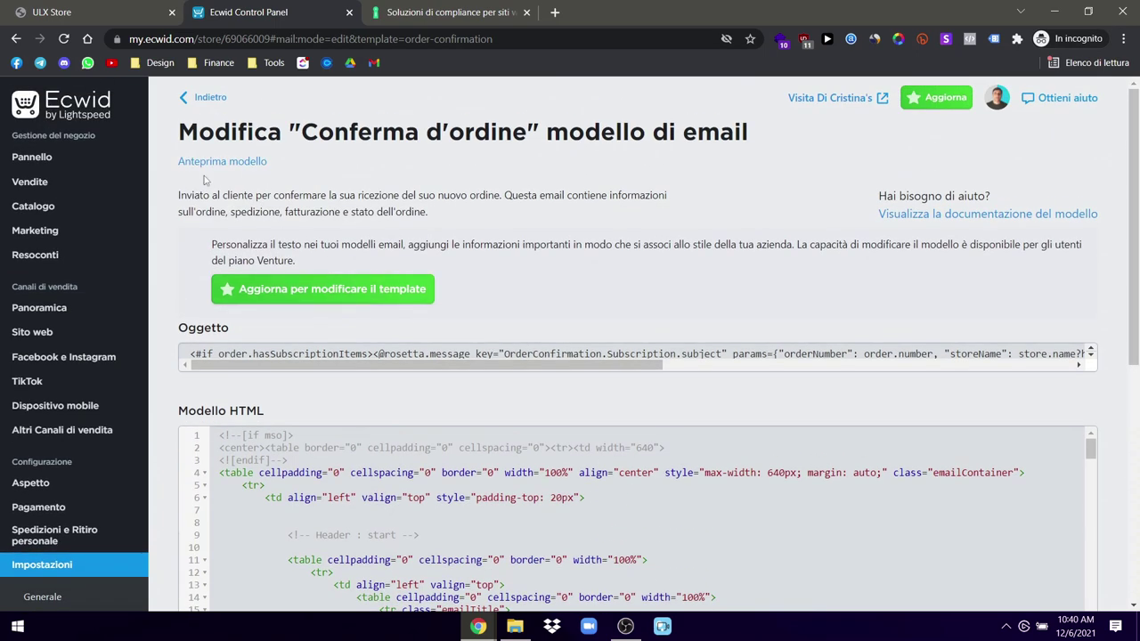
Step: Go back to the Notifiche page and scroll through the customer order notifications
{"action": "left_click", "coordinate": [196, 98]}
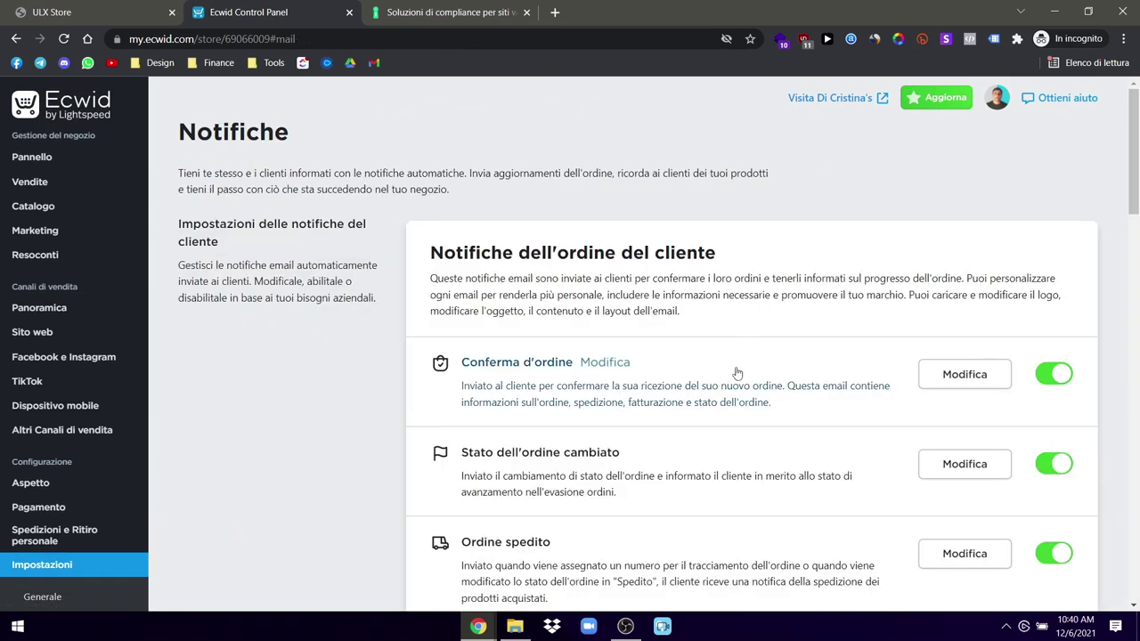
{"action": "scroll", "coordinate": [736, 375], "scroll_direction": "down", "scroll_amount": 5}
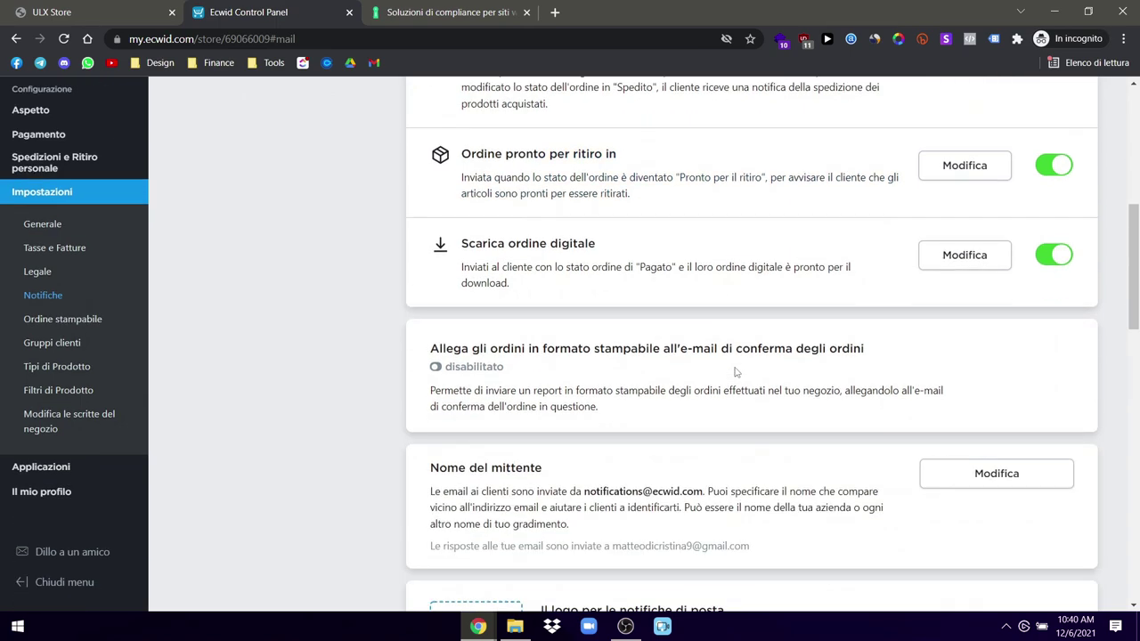
{"action": "scroll", "coordinate": [736, 373], "scroll_direction": "up", "scroll_amount": 3}
{"action": "scroll", "coordinate": [736, 372], "scroll_direction": "up", "scroll_amount": 2}
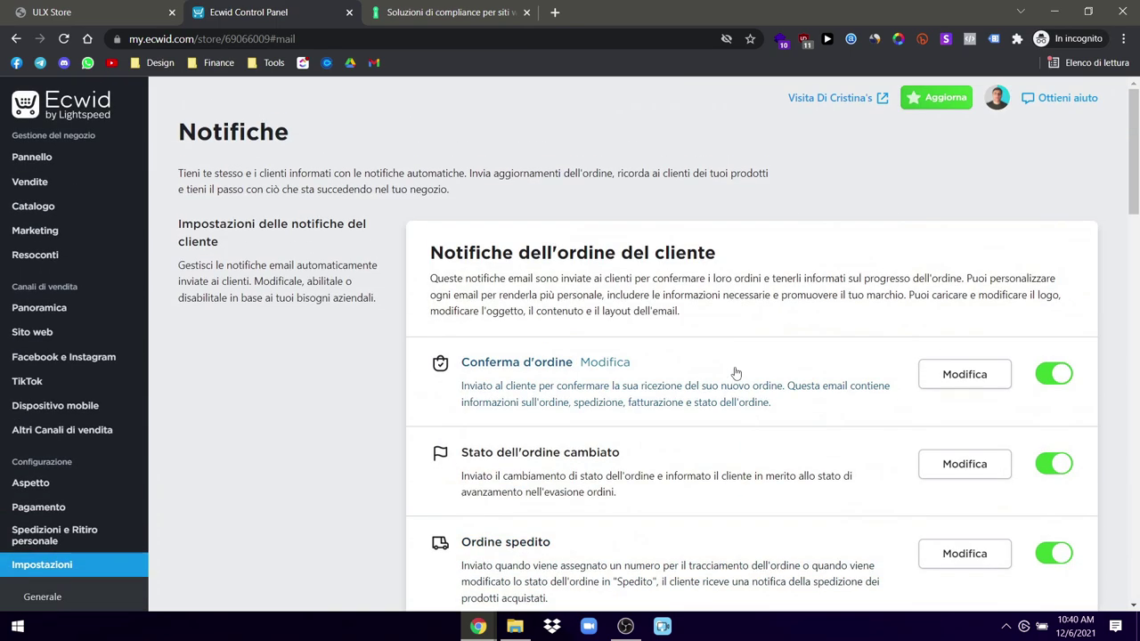
{"action": "scroll", "coordinate": [699, 459], "scroll_direction": "down", "scroll_amount": 2}
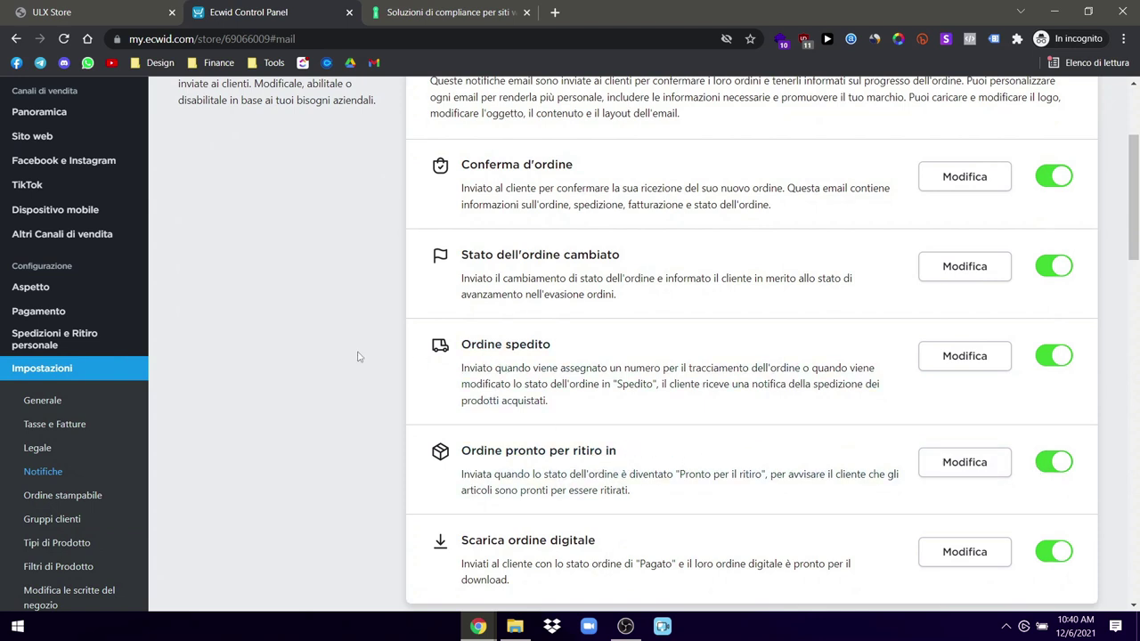
Step: Search Google for klaviyo from the iubenda tab's address bar
{"action": "left_click", "coordinate": [555, 12]}
{"action": "left_click", "coordinate": [481, 12]}
{"action": "left_click", "coordinate": [517, 38]}
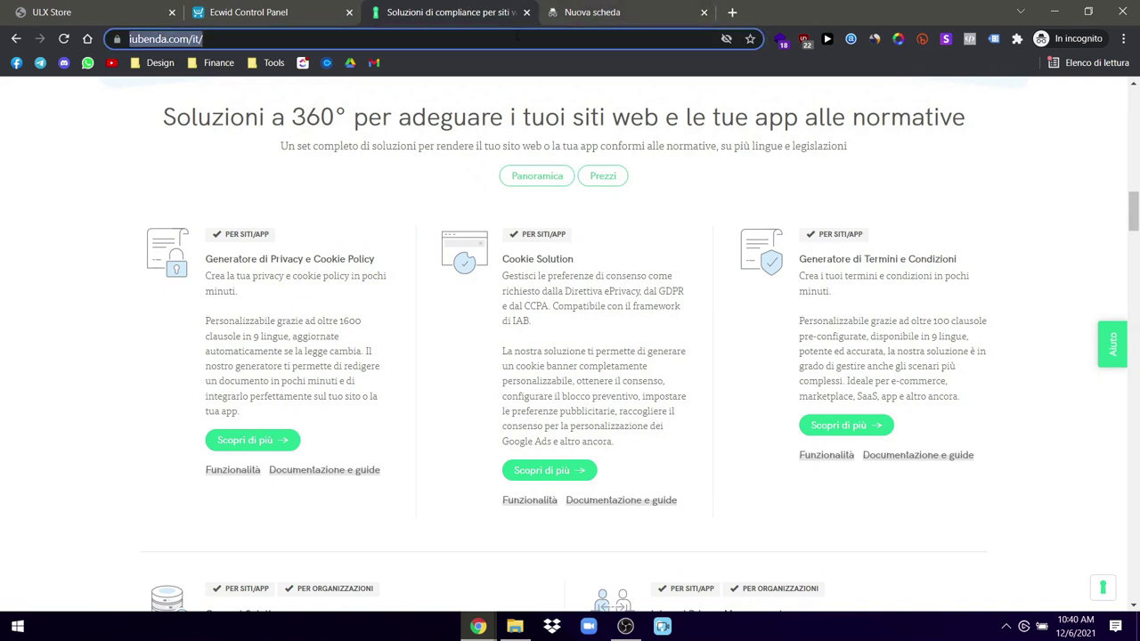
{"action": "type", "text": "klavi"}
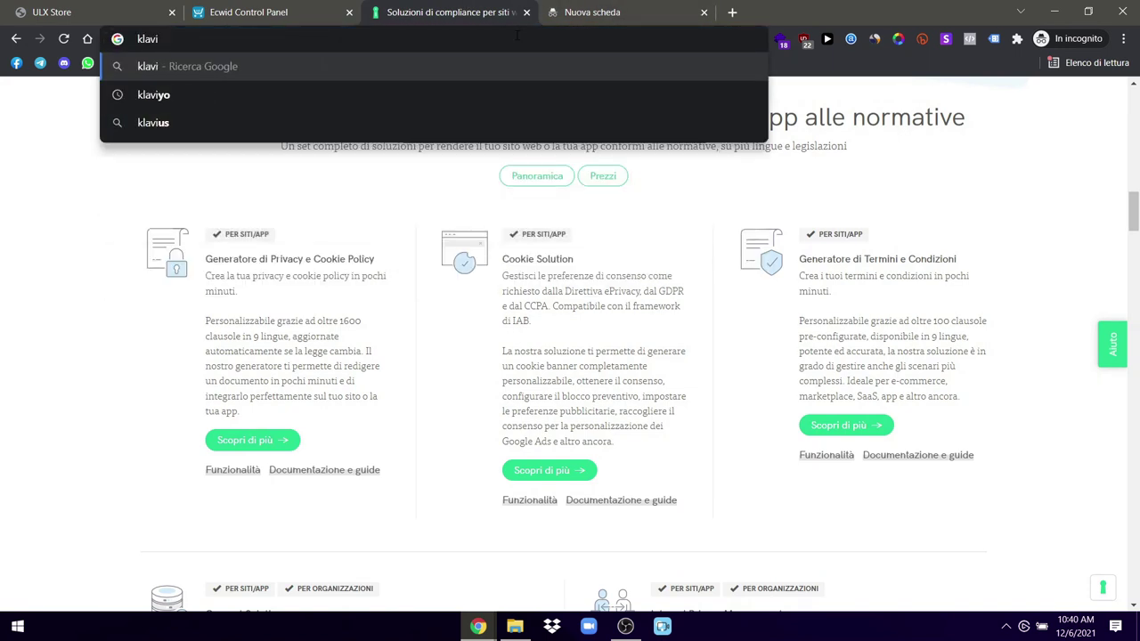
{"action": "left_click", "coordinate": [263, 93]}
Step: Close the empty extra tab and open the official Klaviyo website result
{"action": "left_click", "coordinate": [703, 13]}
{"action": "left_click", "coordinate": [287, 11]}
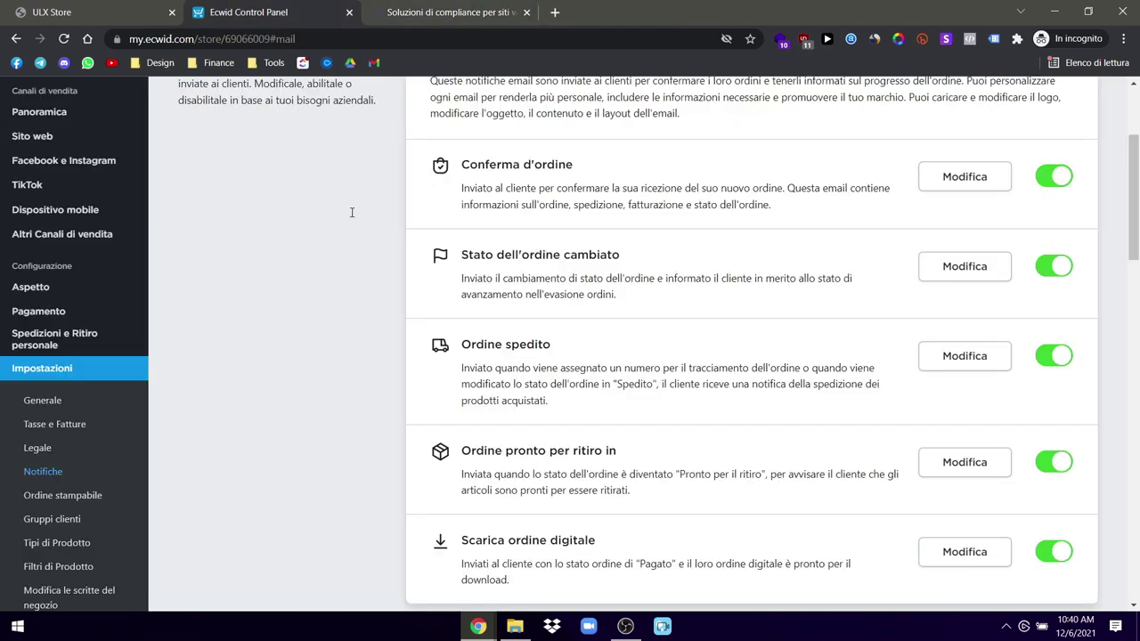
{"action": "scroll", "coordinate": [362, 365], "scroll_direction": "up", "scroll_amount": 2}
{"action": "scroll", "coordinate": [362, 366], "scroll_direction": "up", "scroll_amount": 1}
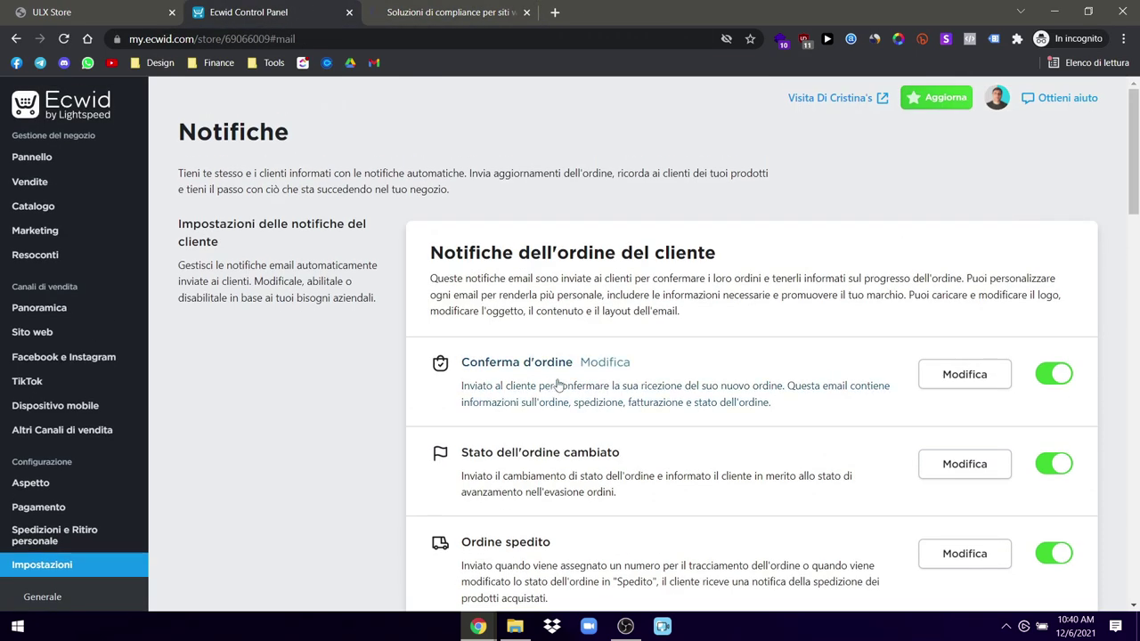
{"action": "left_click", "coordinate": [461, 9]}
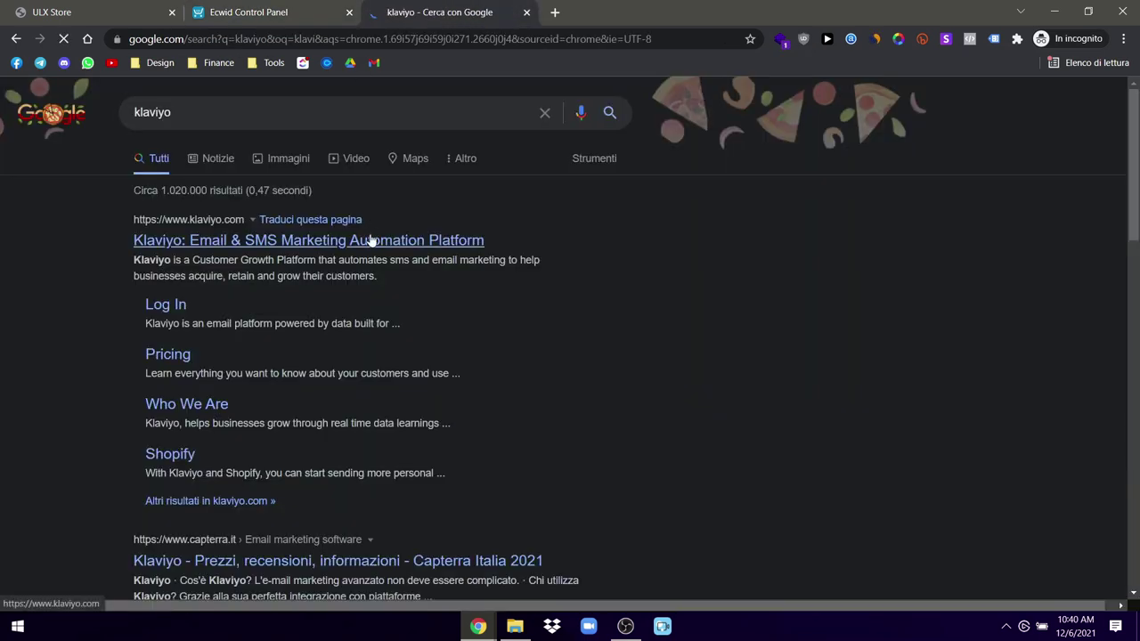
{"action": "left_click", "coordinate": [374, 240]}
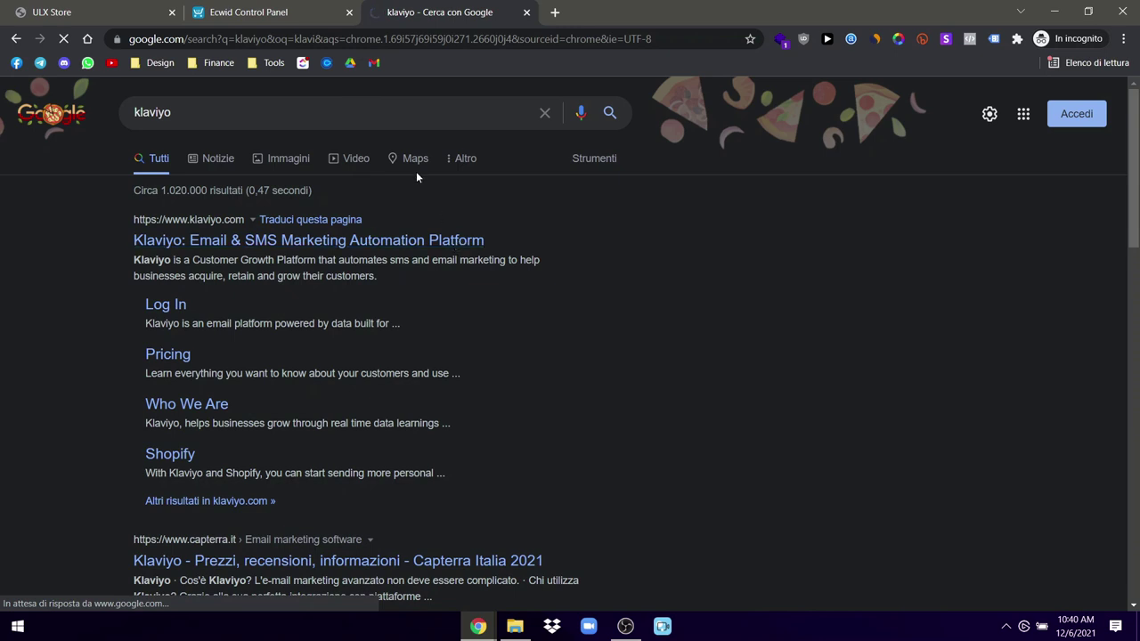
Step: Accept all cookies on the Klaviyo homepage, then close the Klaviyo tab
{"action": "key", "text": "ctrl+shift+Tab"}
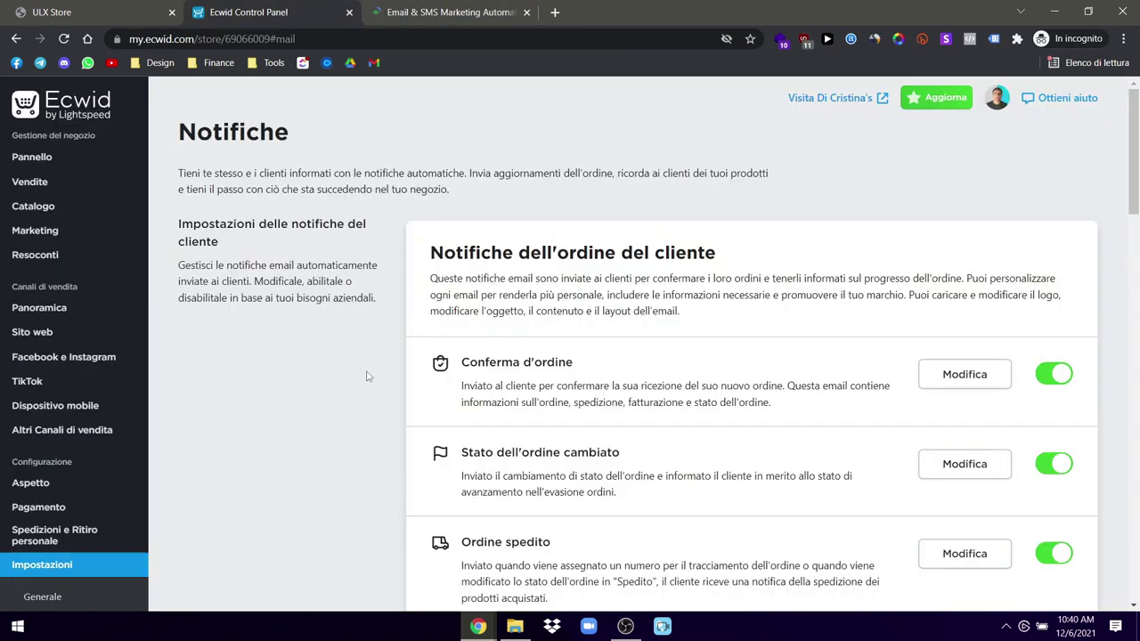
{"action": "scroll", "coordinate": [453, 410], "scroll_direction": "down", "scroll_amount": 3}
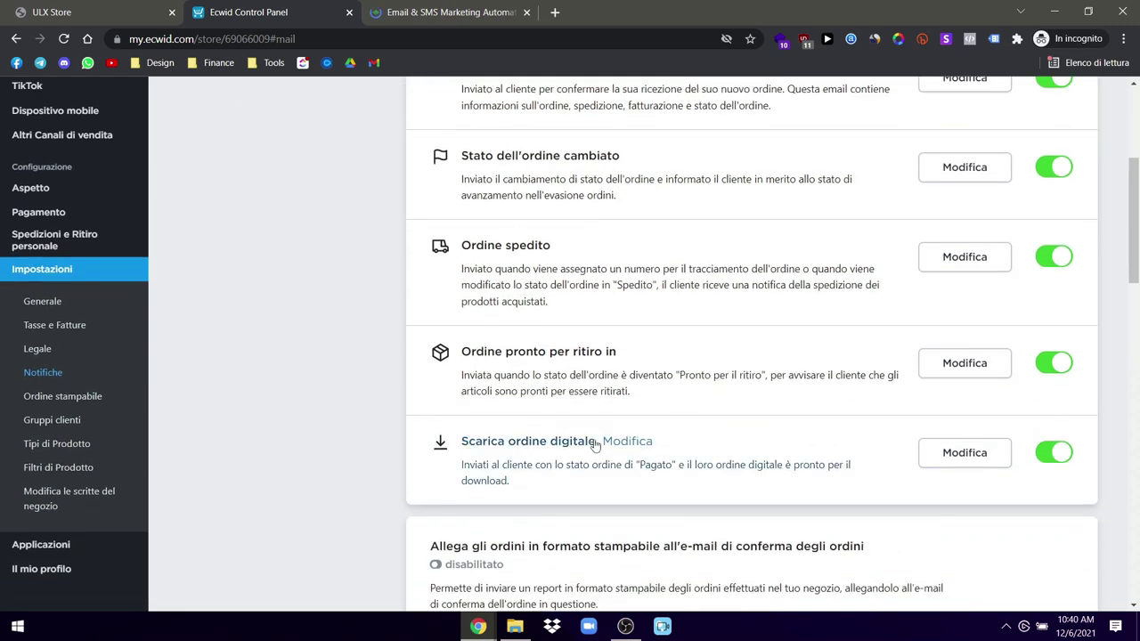
{"action": "scroll", "coordinate": [499, 223], "scroll_direction": "up", "scroll_amount": 3}
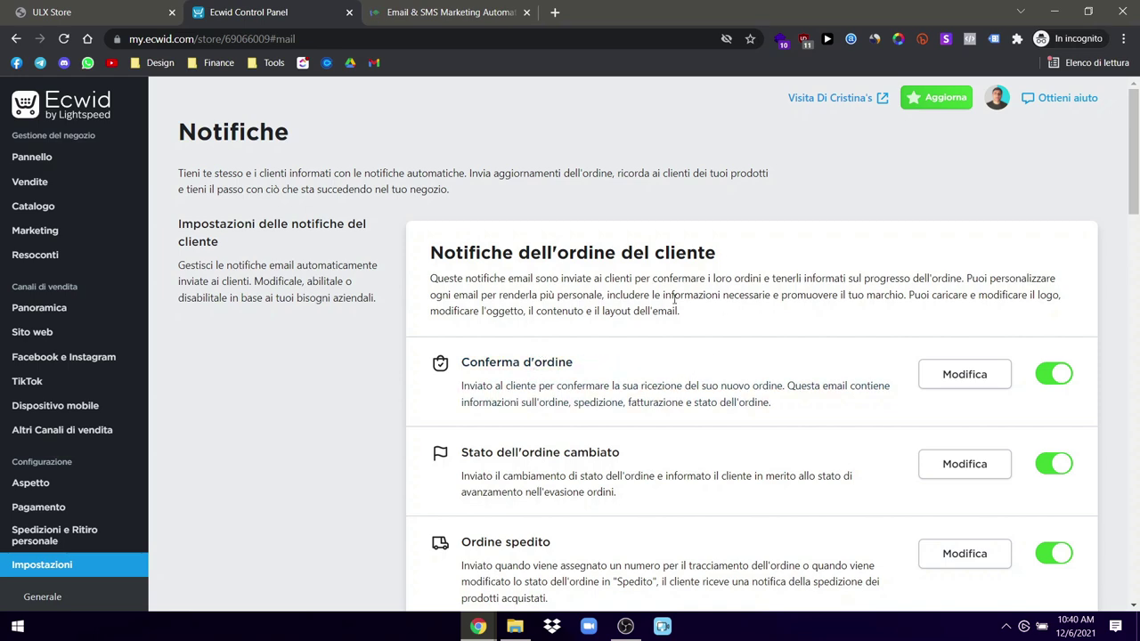
{"action": "left_click", "coordinate": [504, 14]}
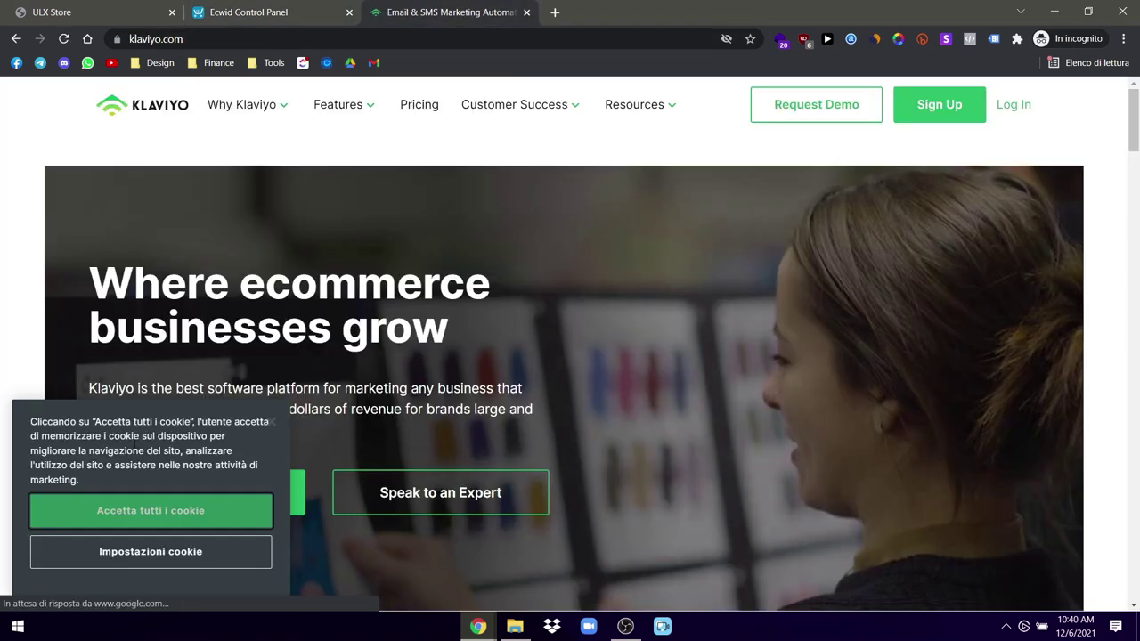
{"action": "left_click", "coordinate": [141, 508]}
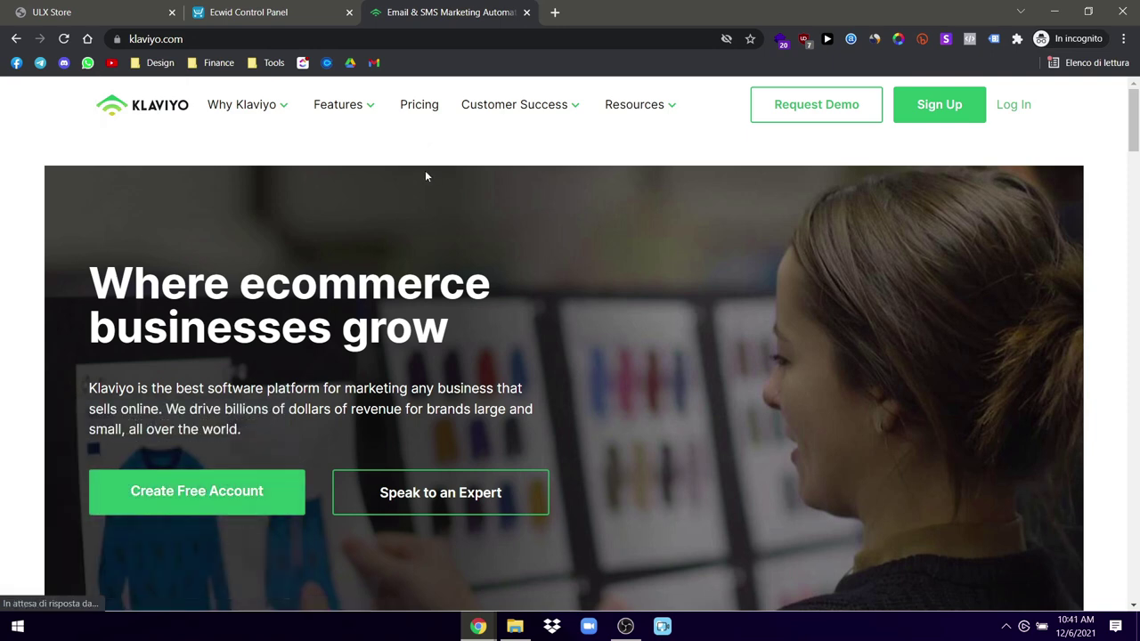
{"action": "left_click", "coordinate": [526, 12]}
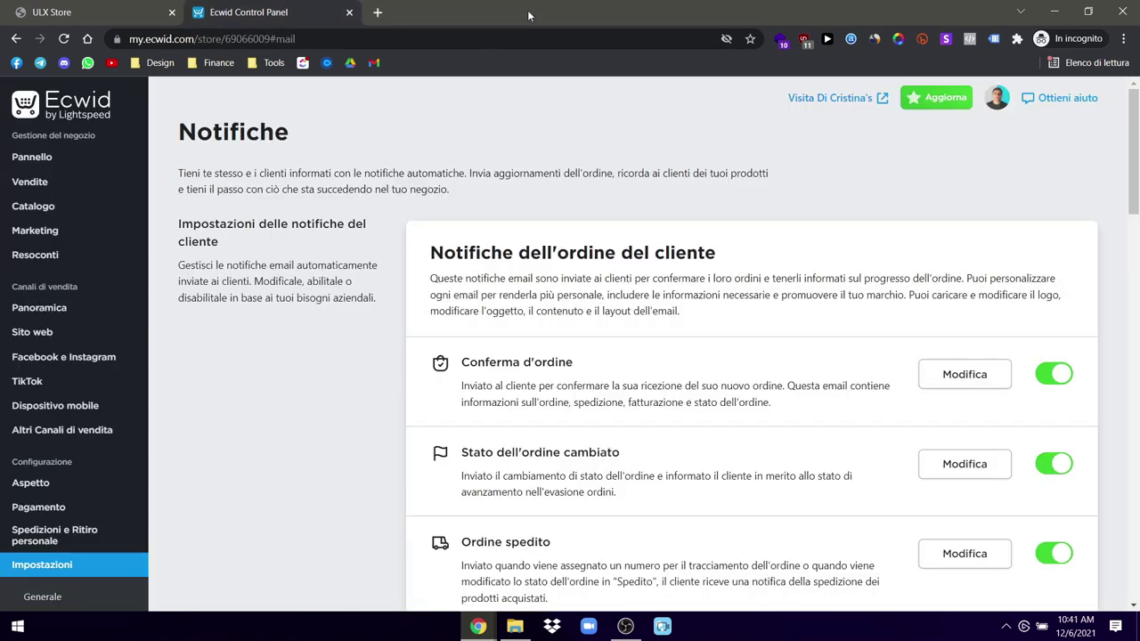
Step: Turn on 'Allega gli ordini in formato stampabile' for order-confirmation e-mails
{"action": "scroll", "coordinate": [375, 454], "scroll_direction": "down", "scroll_amount": 3}
{"action": "scroll", "coordinate": [375, 453], "scroll_direction": "down", "scroll_amount": 3}
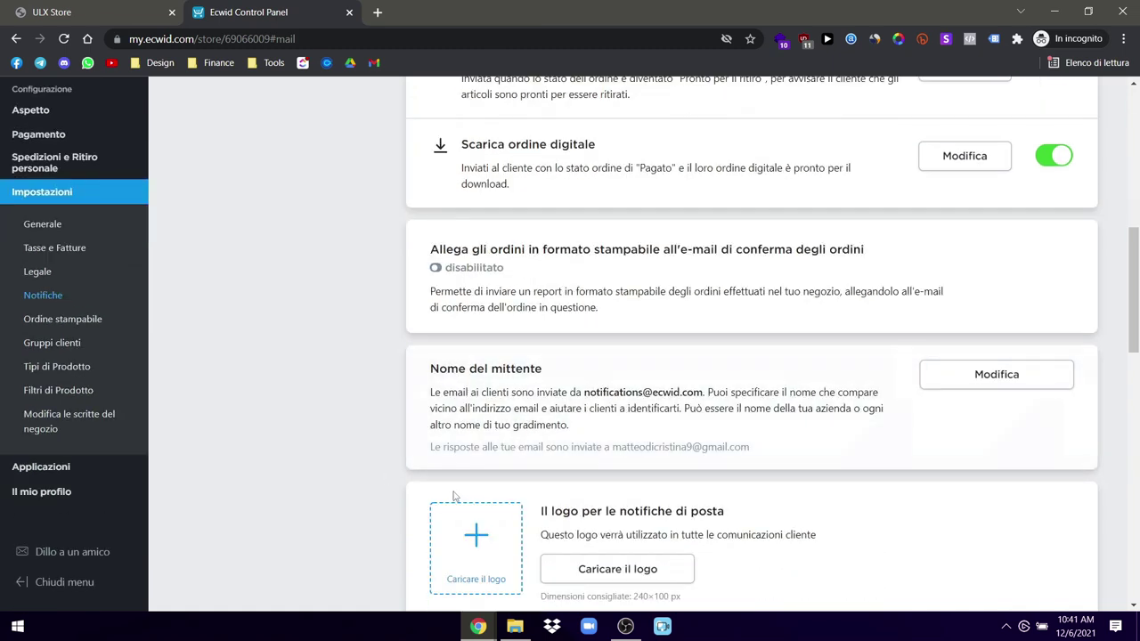
{"action": "scroll", "coordinate": [374, 463], "scroll_direction": "down", "scroll_amount": 3}
{"action": "scroll", "coordinate": [323, 445], "scroll_direction": "up", "scroll_amount": 4}
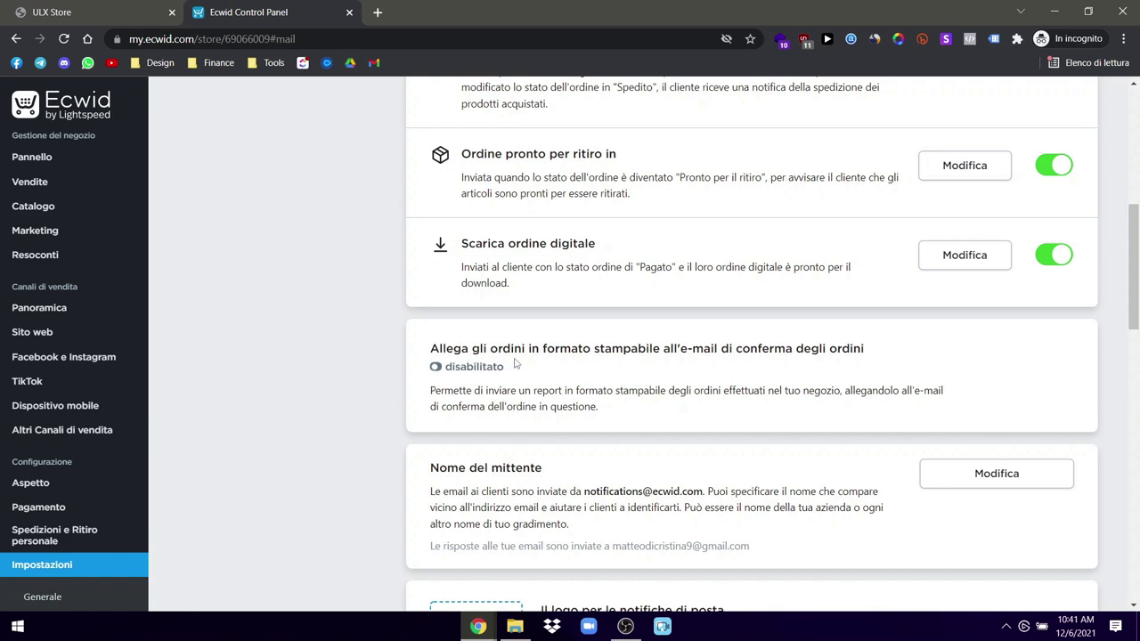
{"action": "double_click", "coordinate": [702, 349]}
{"action": "left_click", "coordinate": [702, 348]}
{"action": "left_click", "coordinate": [436, 367]}
Step: Look through the admin notification settings, then go to Impostazioni > Ordine stampabile
{"action": "scroll", "coordinate": [392, 405], "scroll_direction": "down", "scroll_amount": 1}
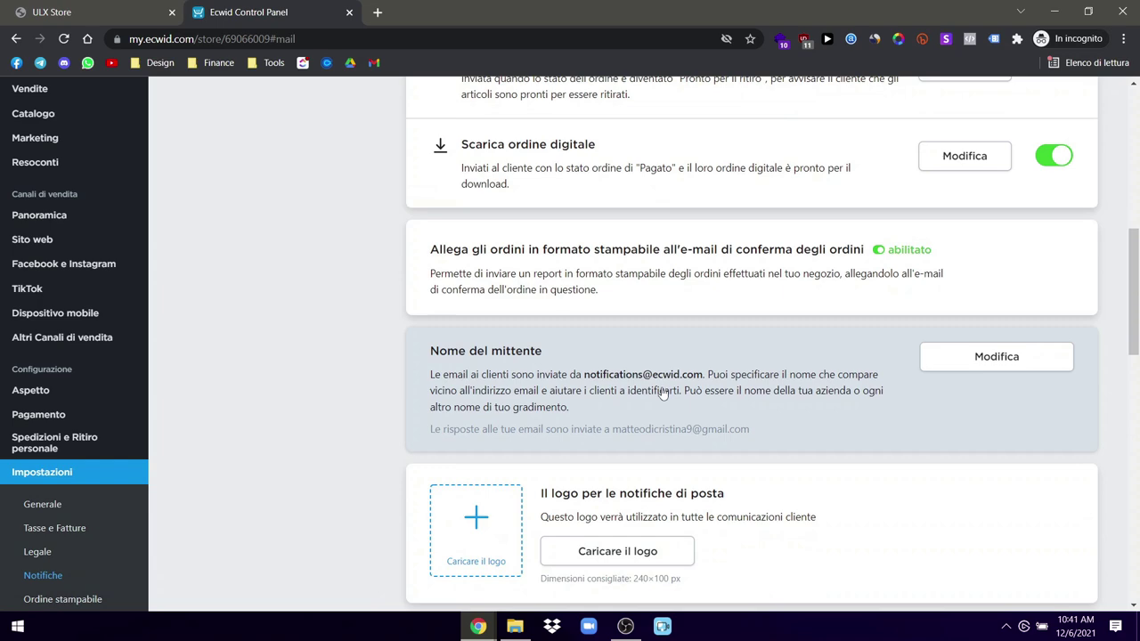
{"action": "scroll", "coordinate": [668, 377], "scroll_direction": "down", "scroll_amount": 2}
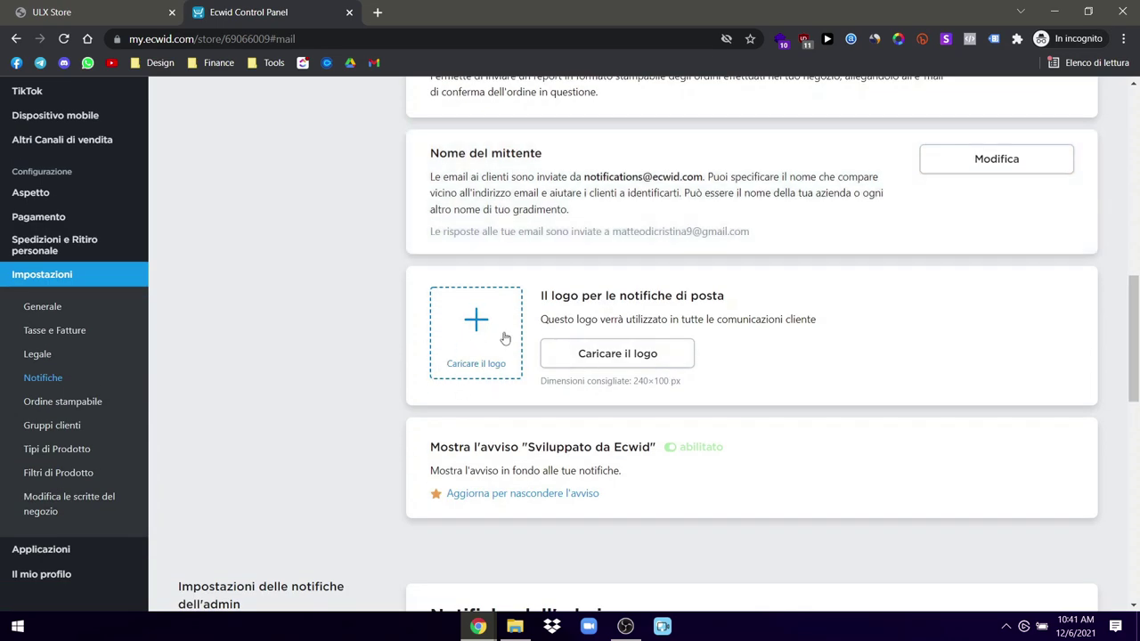
{"action": "scroll", "coordinate": [402, 381], "scroll_direction": "down", "scroll_amount": 2}
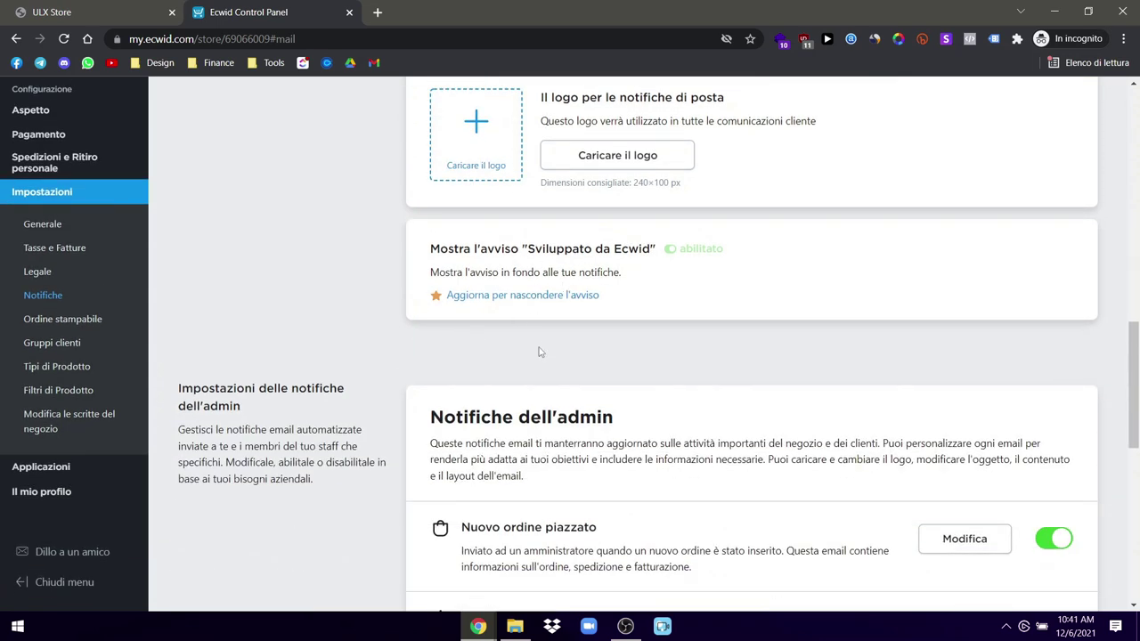
{"action": "scroll", "coordinate": [538, 348], "scroll_direction": "down", "scroll_amount": 2}
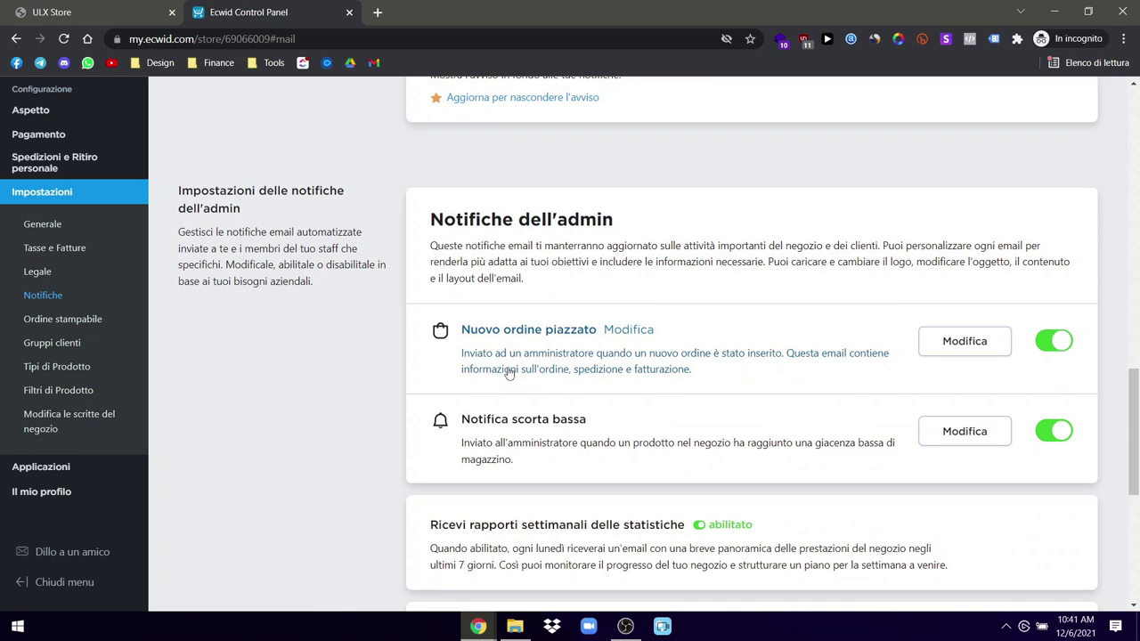
{"action": "left_click_drag", "start_coordinate": [245, 209], "coordinate": [225, 197]}
{"action": "left_click", "coordinate": [338, 327]}
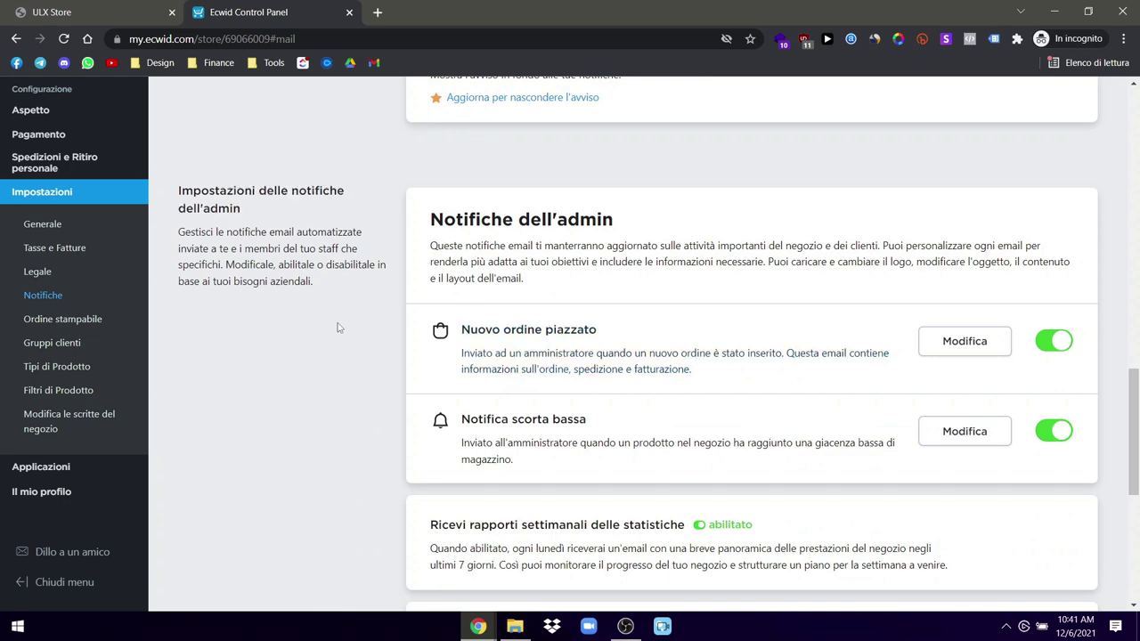
{"action": "scroll", "coordinate": [582, 425], "scroll_direction": "down", "scroll_amount": 3}
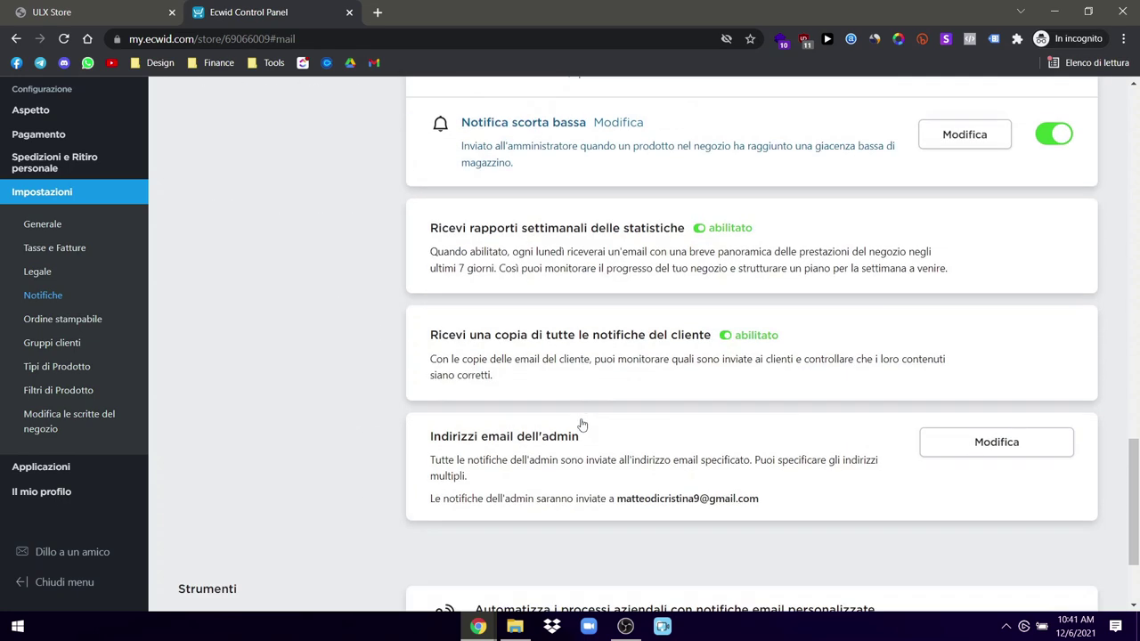
{"action": "scroll", "coordinate": [632, 463], "scroll_direction": "down", "scroll_amount": 2}
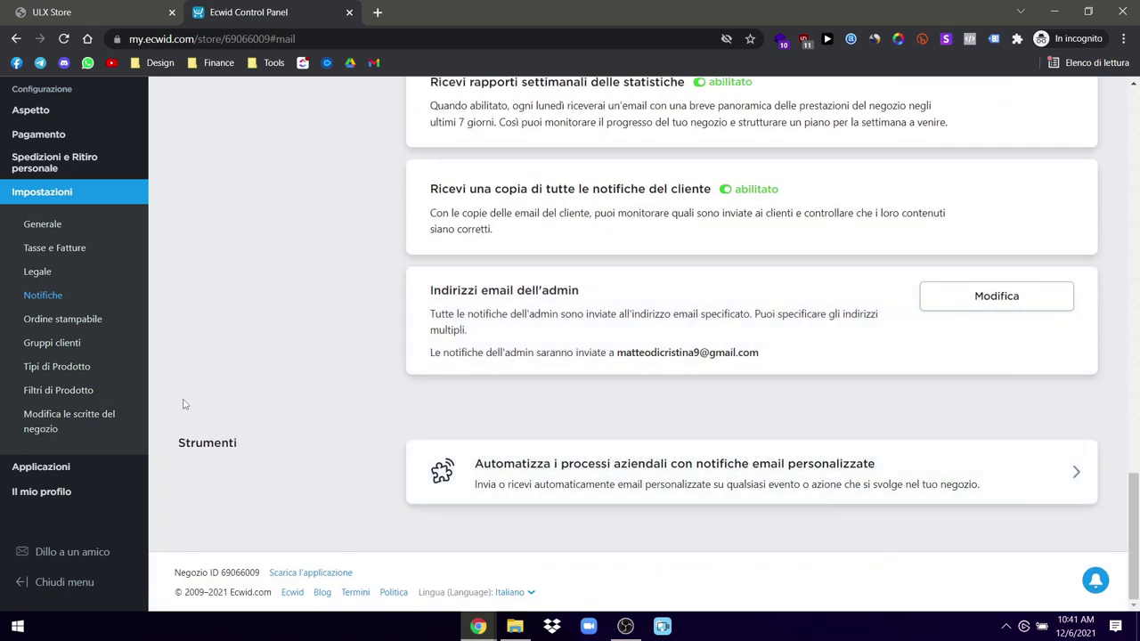
{"action": "left_click", "coordinate": [59, 320]}
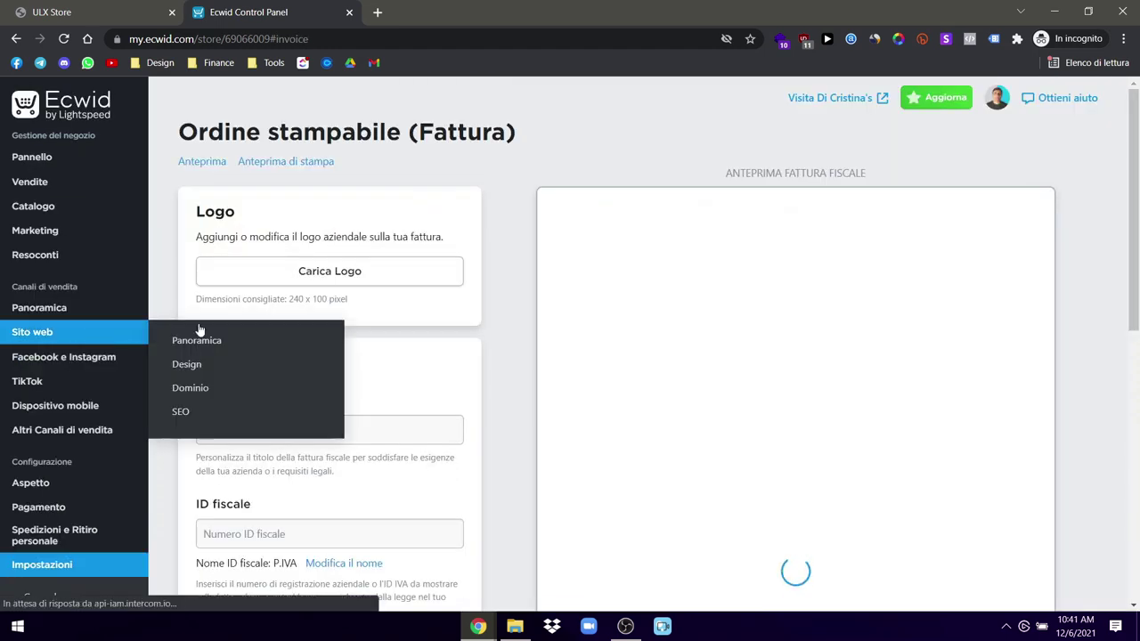
Step: Type 'Fattu' into the invoice Titolo field on the Ordine stampabile page
{"action": "triple_click", "coordinate": [470, 131]}
{"action": "left_click", "coordinate": [525, 132]}
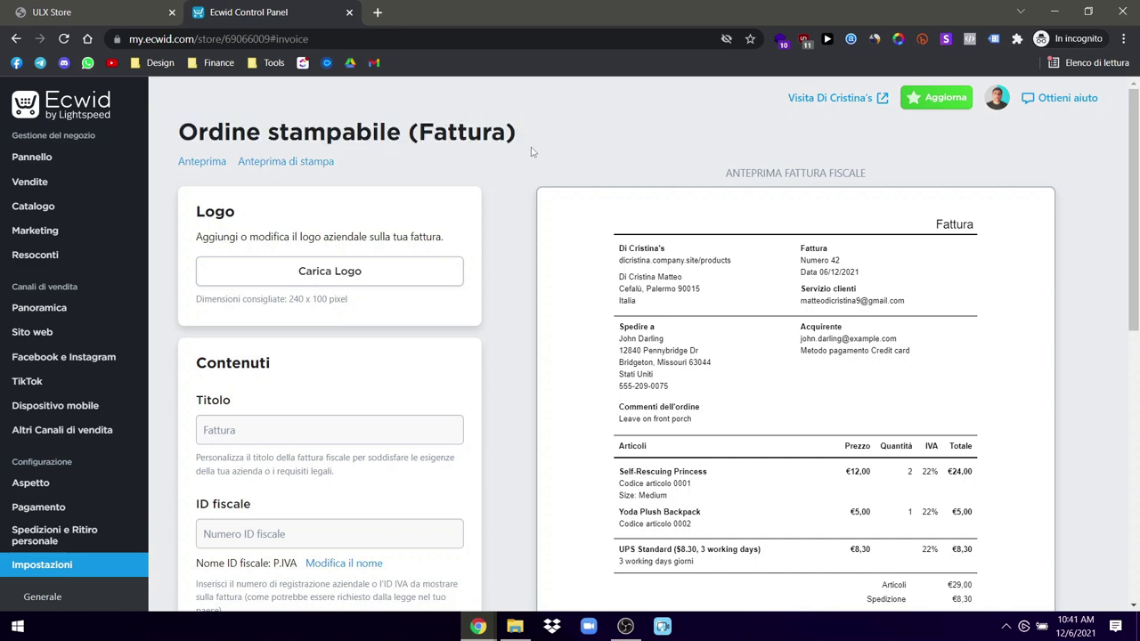
{"action": "scroll", "coordinate": [561, 310], "scroll_direction": "down", "scroll_amount": 1}
{"action": "scroll", "coordinate": [561, 310], "scroll_direction": "down", "scroll_amount": 1}
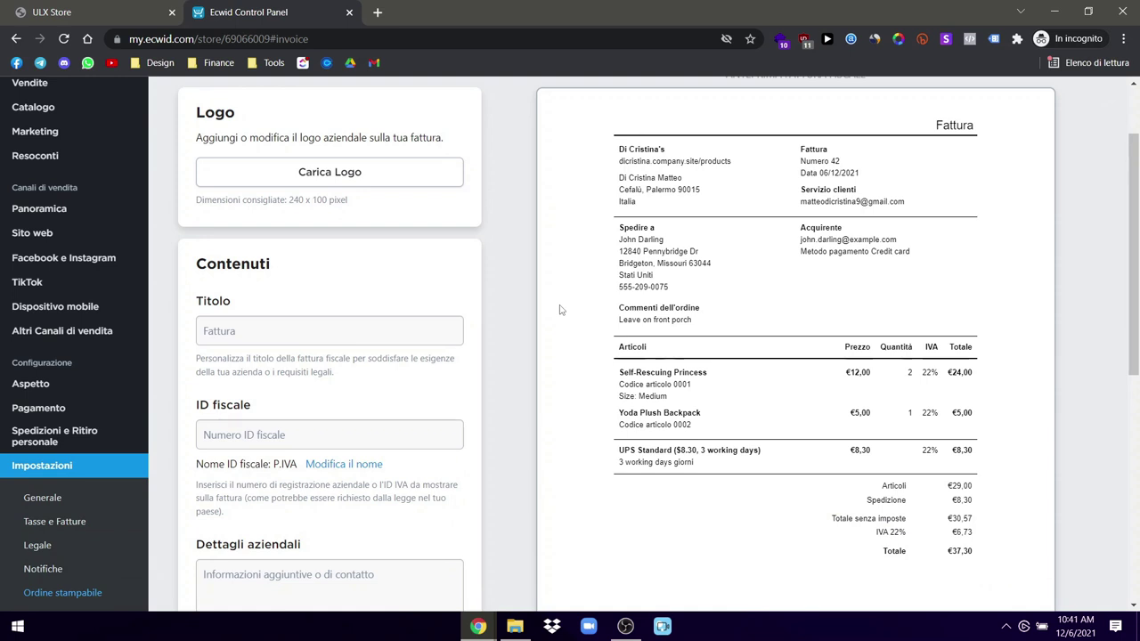
{"action": "left_click", "coordinate": [235, 339]}
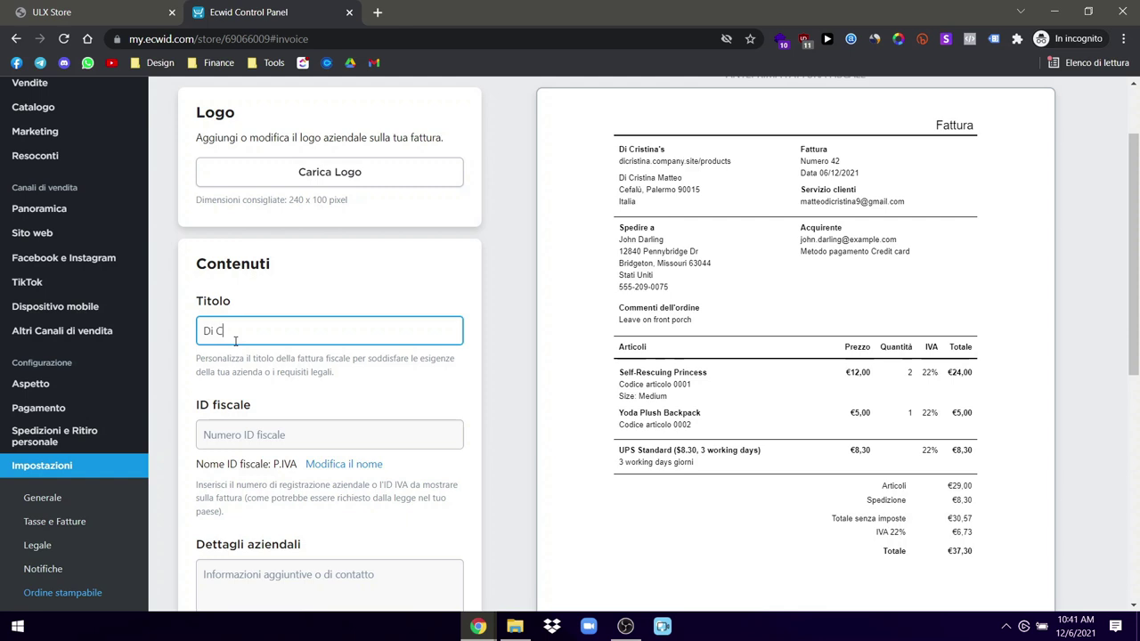
{"action": "type", "text": "Fattura"}
Step: Check the ID fiscale and Dettagli aziendali fields and preview, then open Gruppi clienti
{"action": "left_click", "coordinate": [259, 435]}
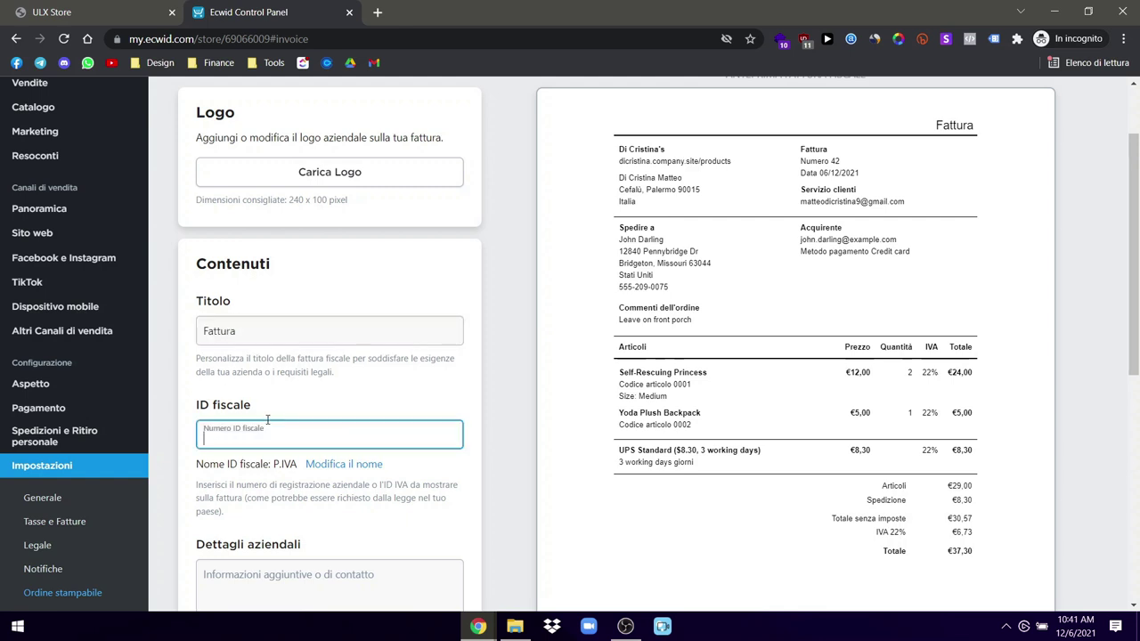
{"action": "left_click", "coordinate": [302, 396]}
{"action": "scroll", "coordinate": [306, 412], "scroll_direction": "down", "scroll_amount": 1}
{"action": "left_click", "coordinate": [327, 383]}
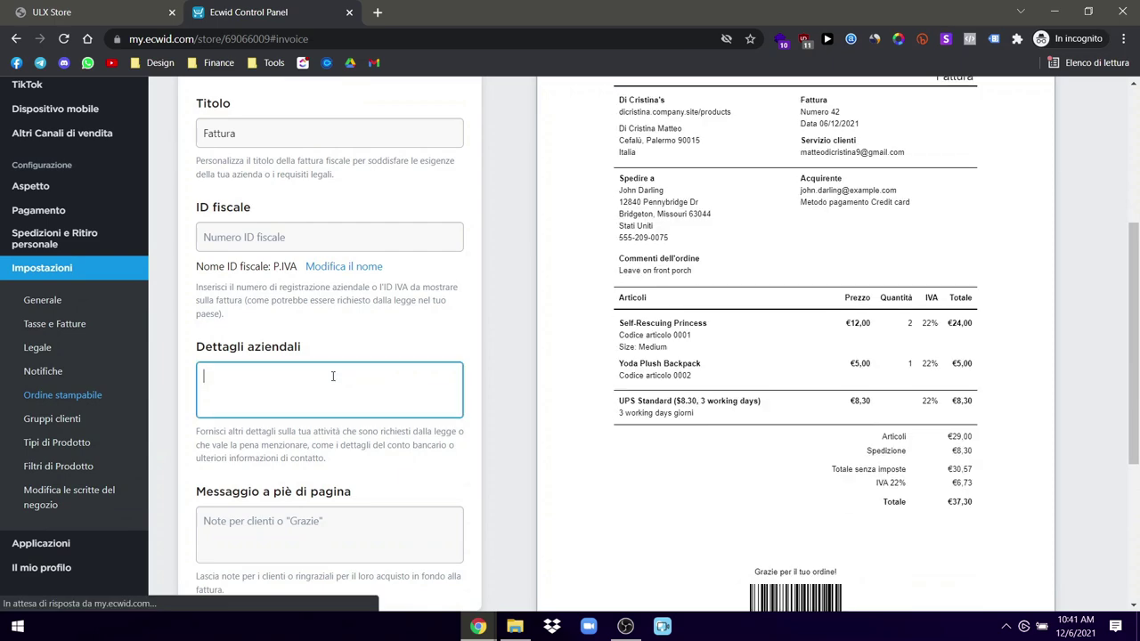
{"action": "scroll", "coordinate": [339, 374], "scroll_direction": "down", "scroll_amount": 3}
{"action": "scroll", "coordinate": [315, 459], "scroll_direction": "down", "scroll_amount": 1}
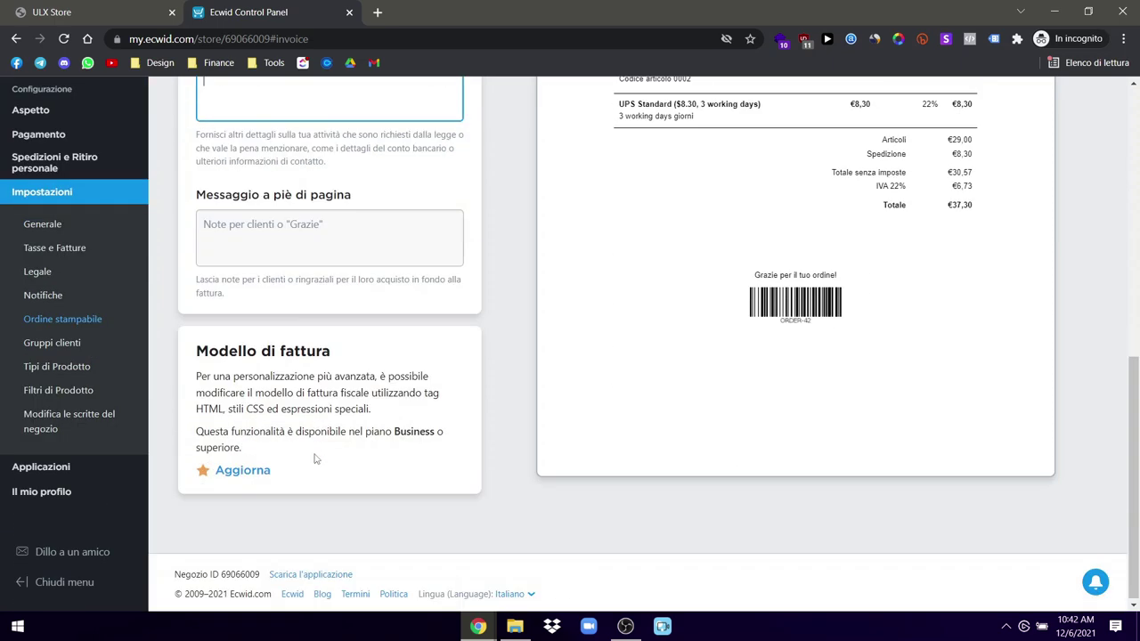
{"action": "scroll", "coordinate": [315, 456], "scroll_direction": "up", "scroll_amount": 7}
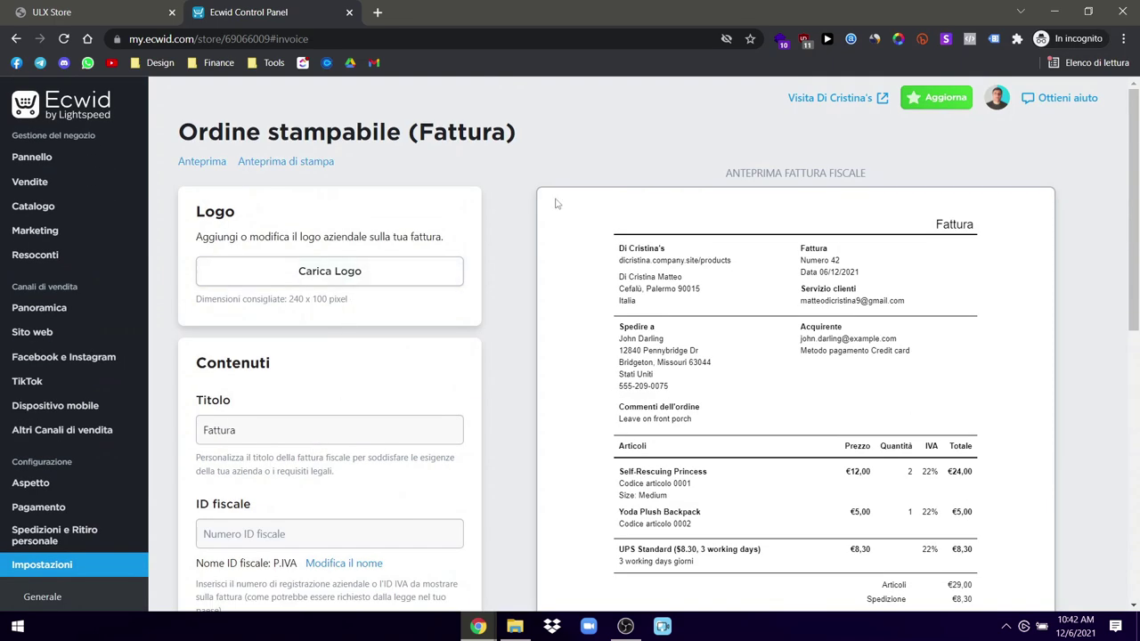
{"action": "scroll", "coordinate": [526, 331], "scroll_direction": "down", "scroll_amount": 5}
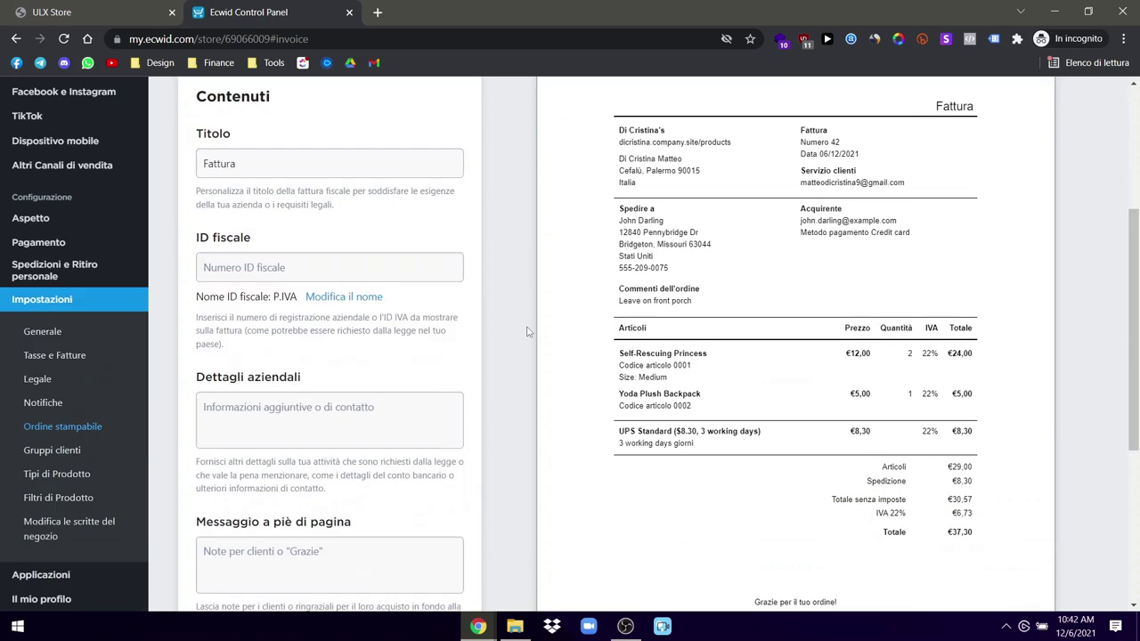
{"action": "scroll", "coordinate": [526, 332], "scroll_direction": "up", "scroll_amount": 5}
{"action": "scroll", "coordinate": [56, 472], "scroll_direction": "down", "scroll_amount": 2}
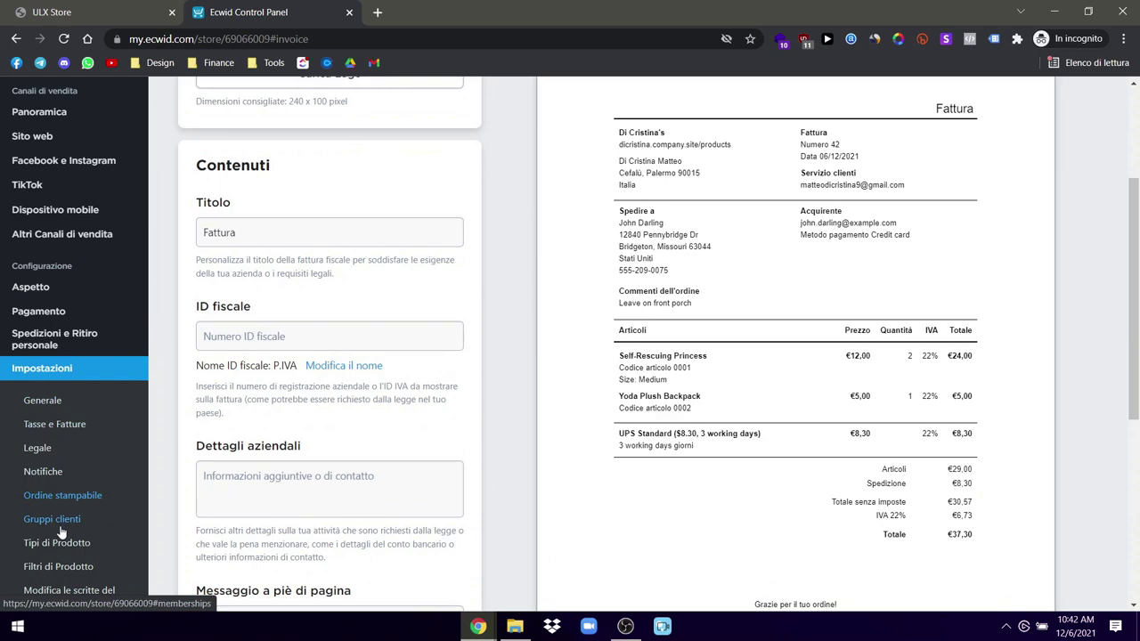
{"action": "left_click", "coordinate": [61, 519]}
Step: Browse Tasse e Fatture, Tipi di Prodotto, Filtri di Prodotto and storefront labels, then open Spedizioni e Ritiro personale
{"action": "scroll", "coordinate": [99, 504], "scroll_direction": "down", "scroll_amount": 1}
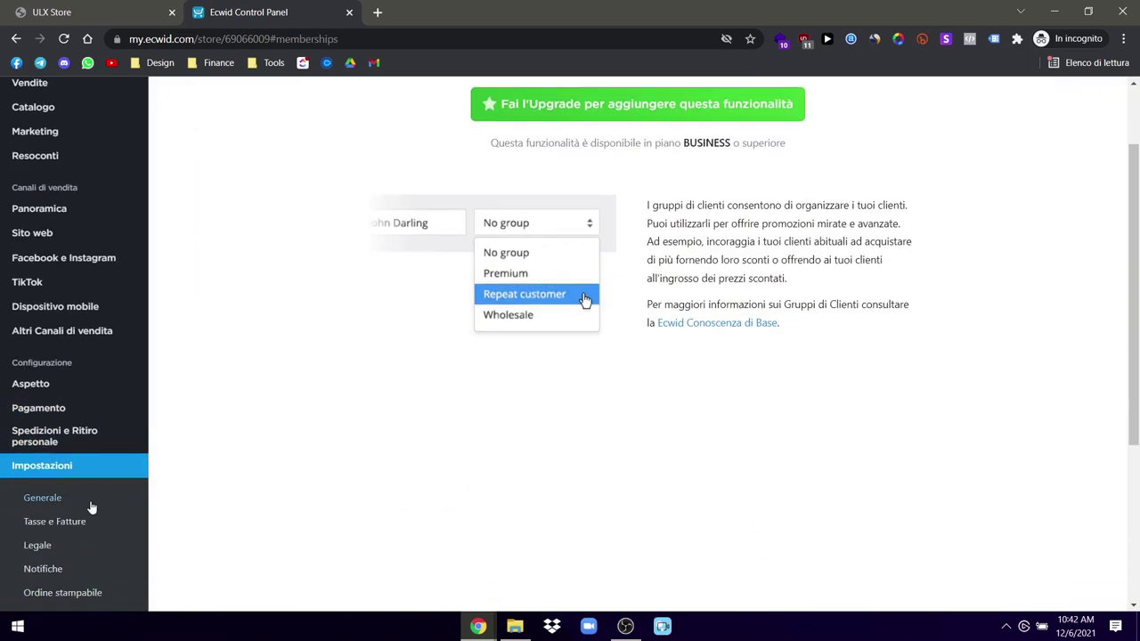
{"action": "left_click", "coordinate": [71, 521]}
{"action": "scroll", "coordinate": [53, 512], "scroll_direction": "down", "scroll_amount": 4}
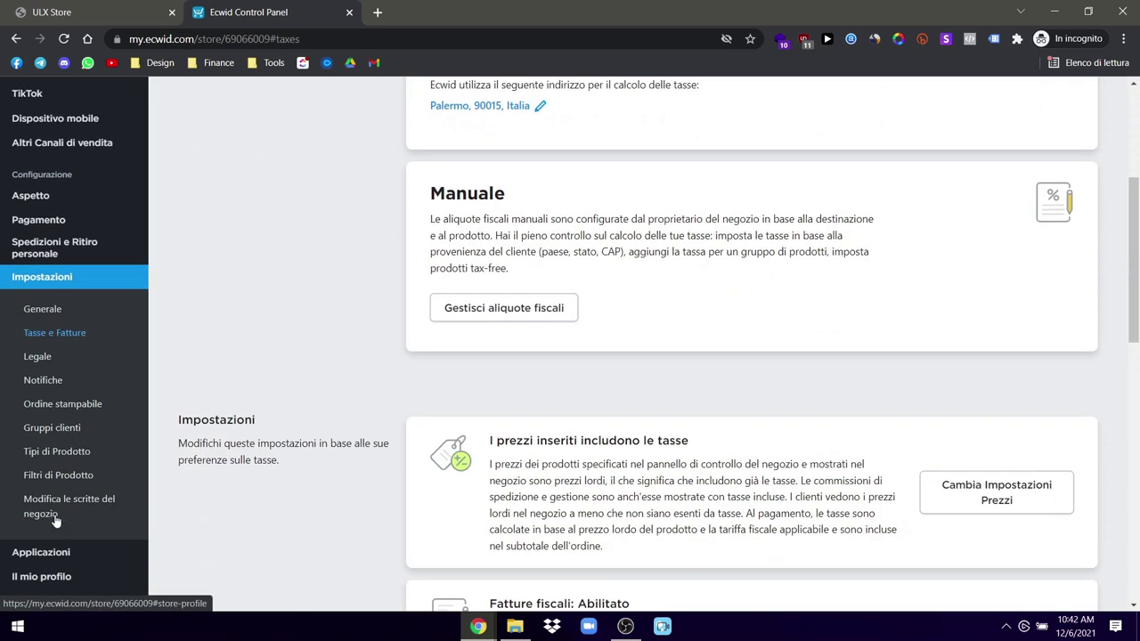
{"action": "left_click", "coordinate": [57, 445]}
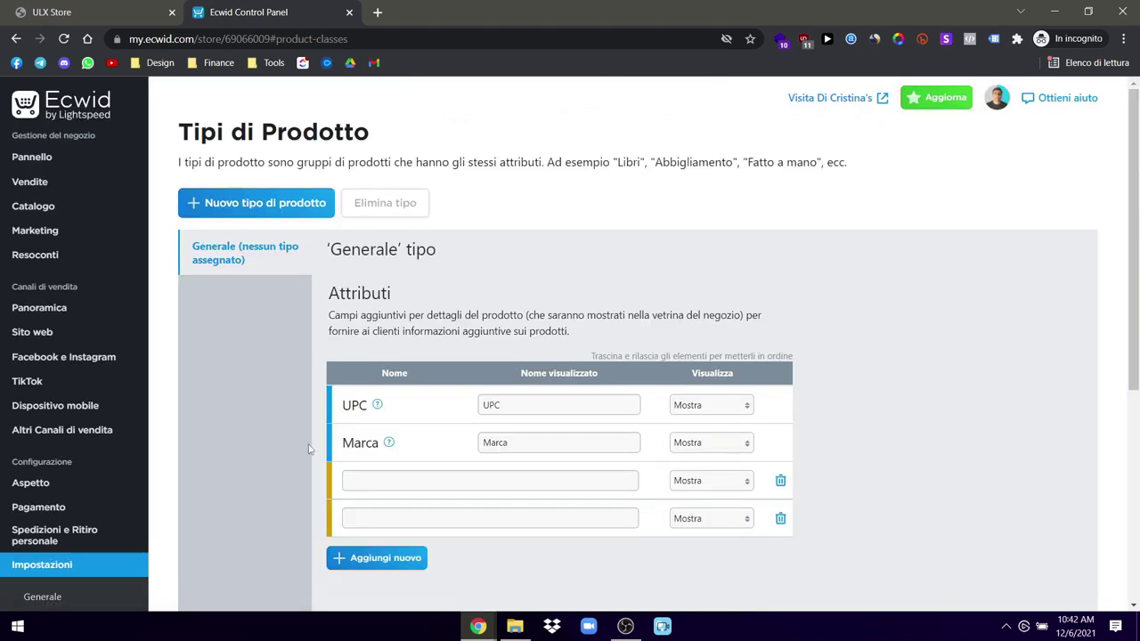
{"action": "scroll", "coordinate": [42, 501], "scroll_direction": "down", "scroll_amount": 2}
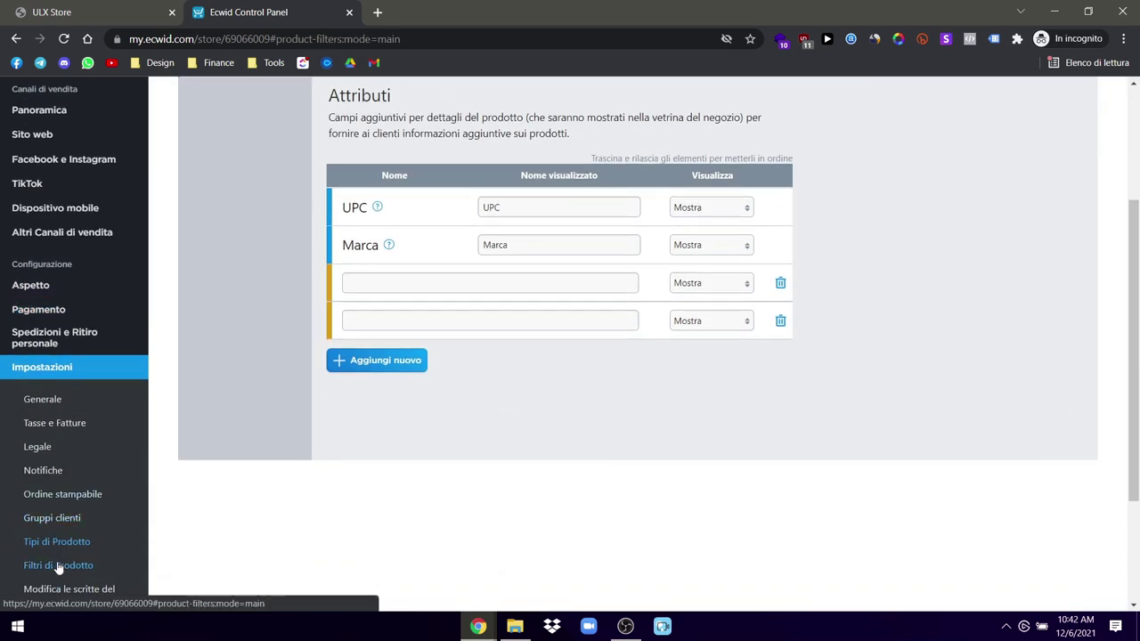
{"action": "left_click", "coordinate": [24, 561]}
{"action": "scroll", "coordinate": [22, 470], "scroll_direction": "down", "scroll_amount": 4}
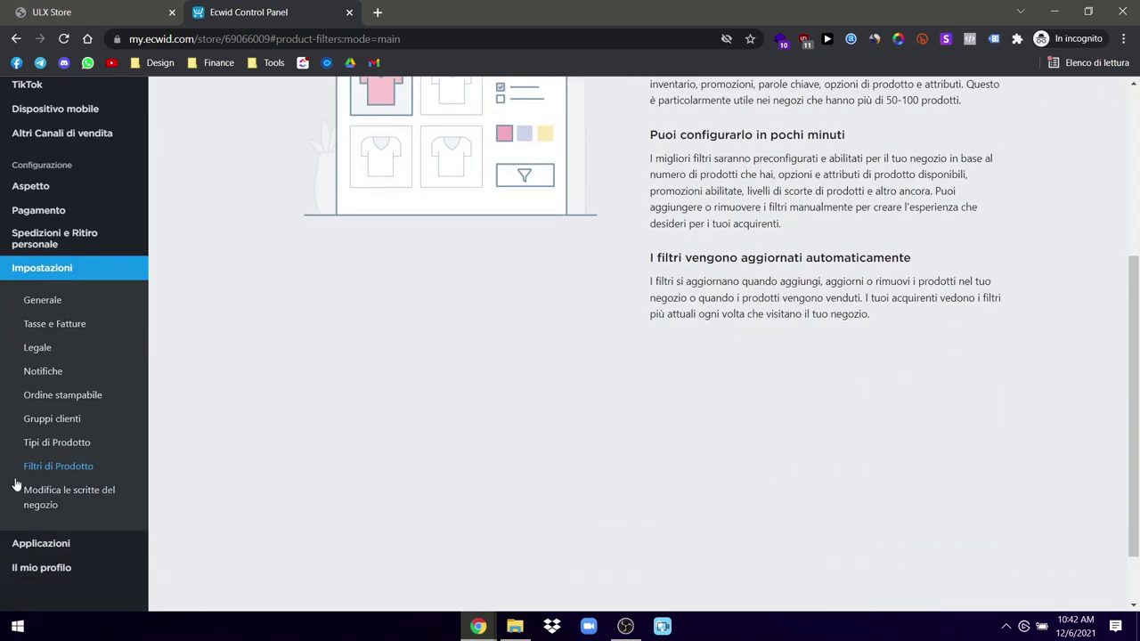
{"action": "left_click", "coordinate": [19, 493]}
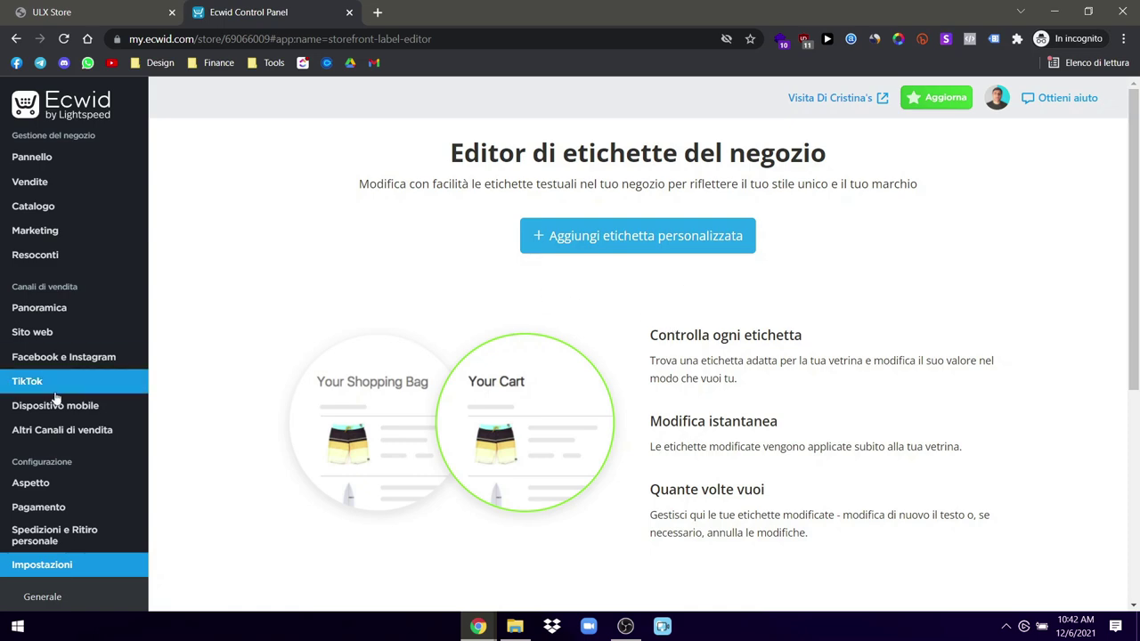
{"action": "scroll", "coordinate": [56, 400], "scroll_direction": "down", "scroll_amount": 5}
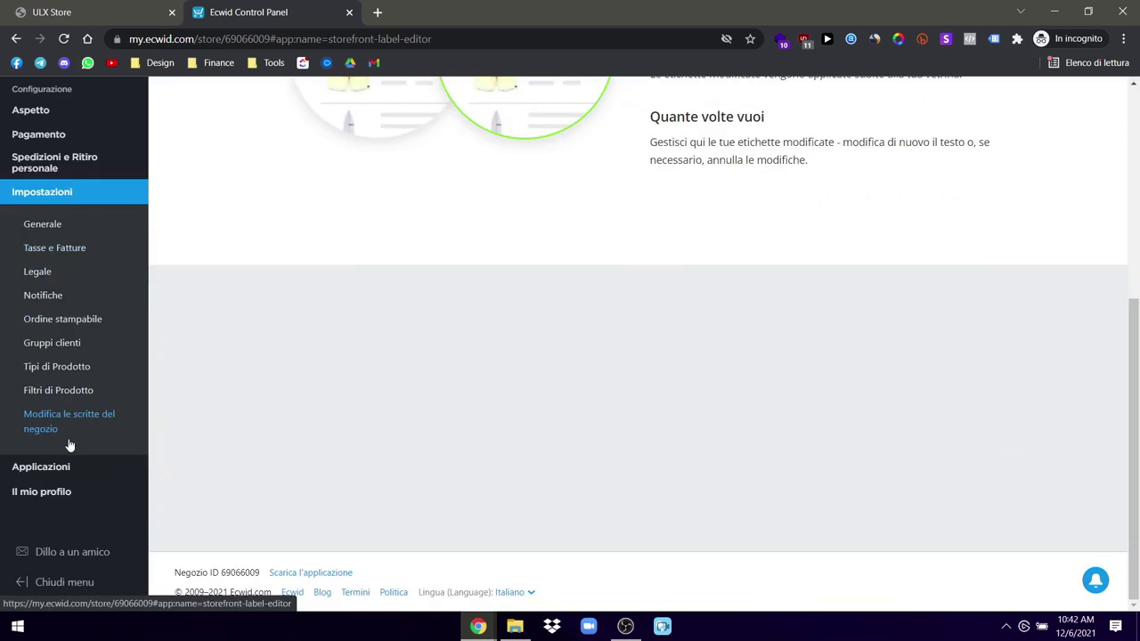
{"action": "scroll", "coordinate": [69, 445], "scroll_direction": "up", "scroll_amount": 5}
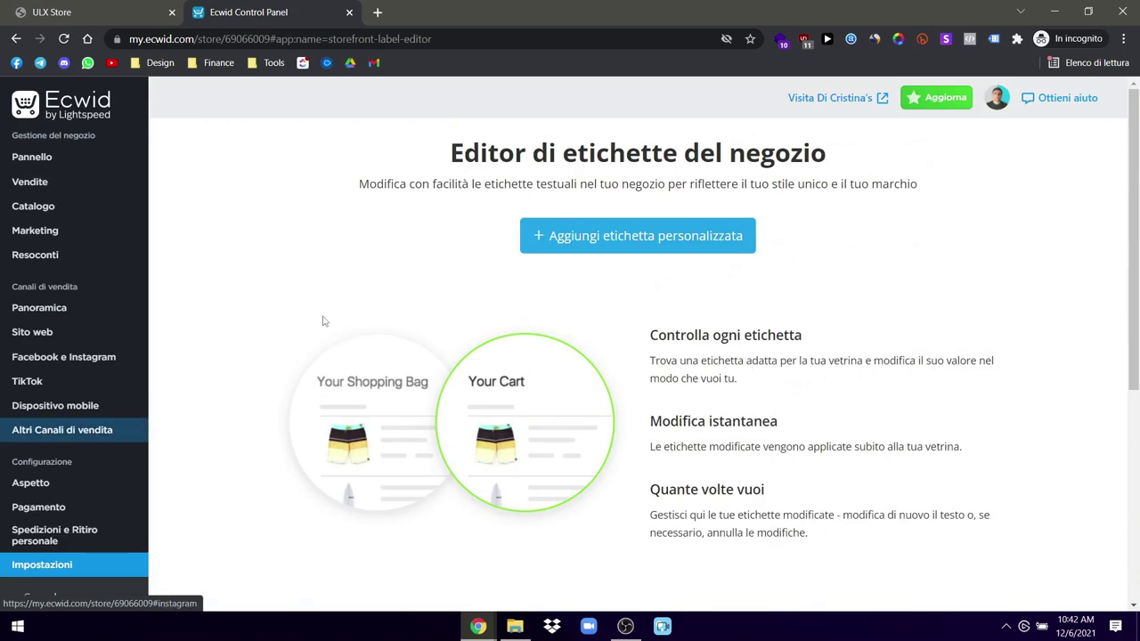
{"action": "left_click", "coordinate": [25, 535]}
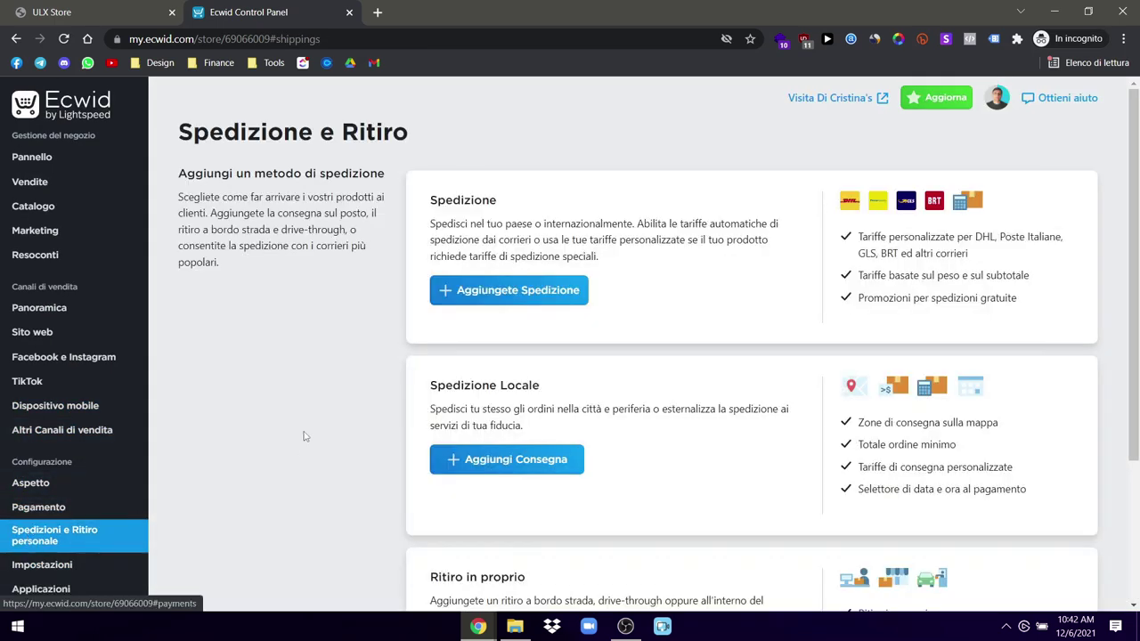
{"action": "scroll", "coordinate": [494, 398], "scroll_direction": "down", "scroll_amount": 3}
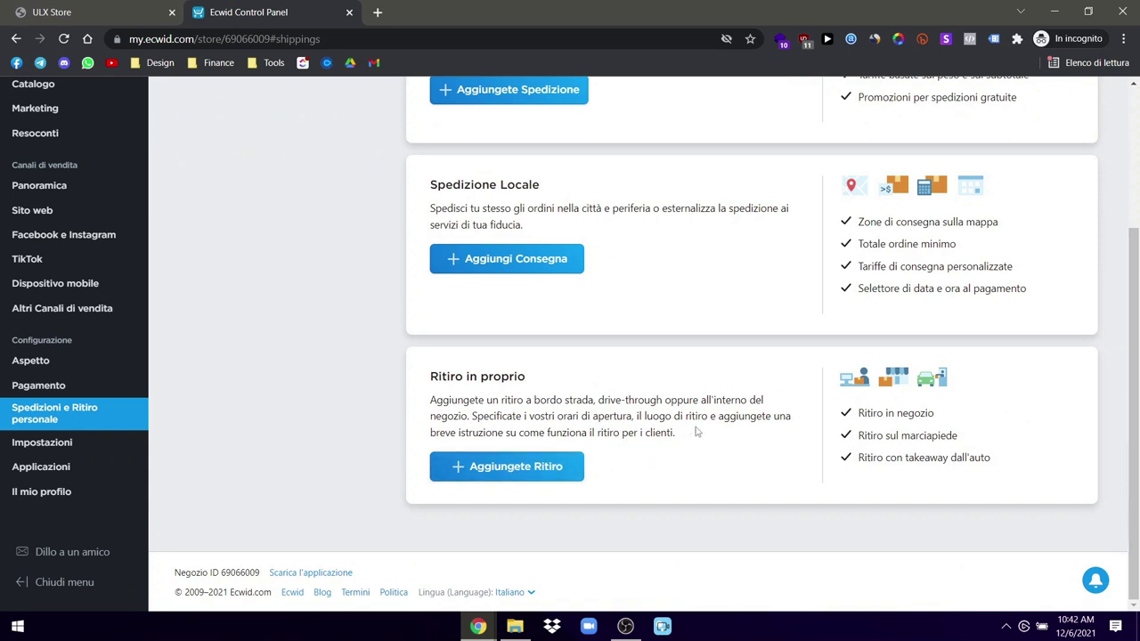
{"action": "scroll", "coordinate": [698, 432], "scroll_direction": "up", "scroll_amount": 3}
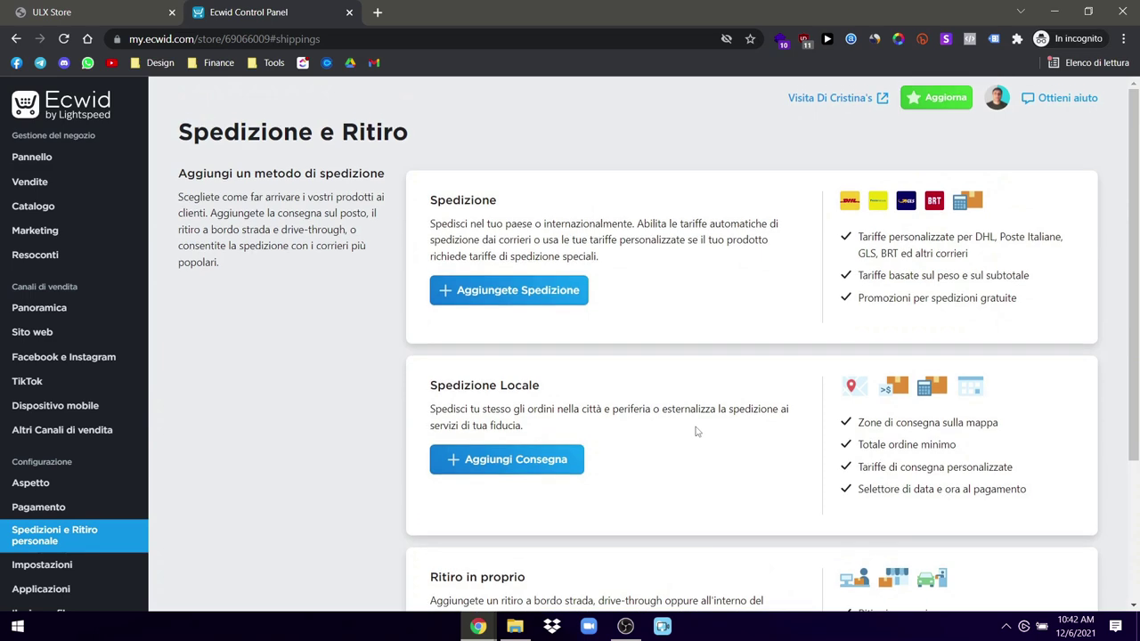
{"action": "scroll", "coordinate": [698, 432], "scroll_direction": "down", "scroll_amount": 3}
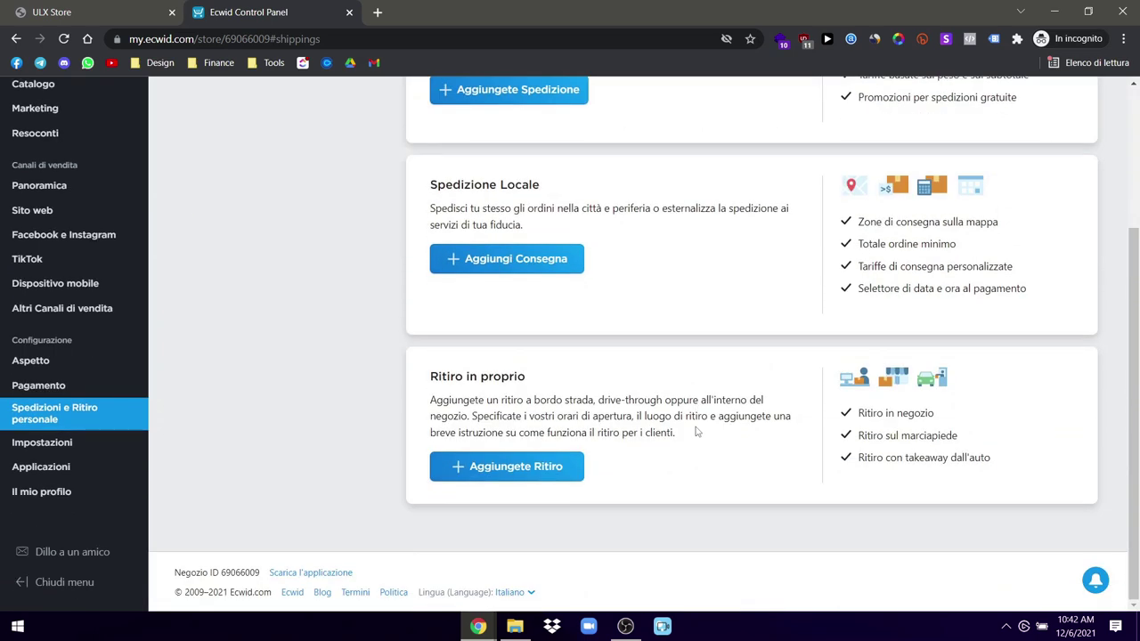
{"action": "scroll", "coordinate": [697, 432], "scroll_direction": "up", "scroll_amount": 3}
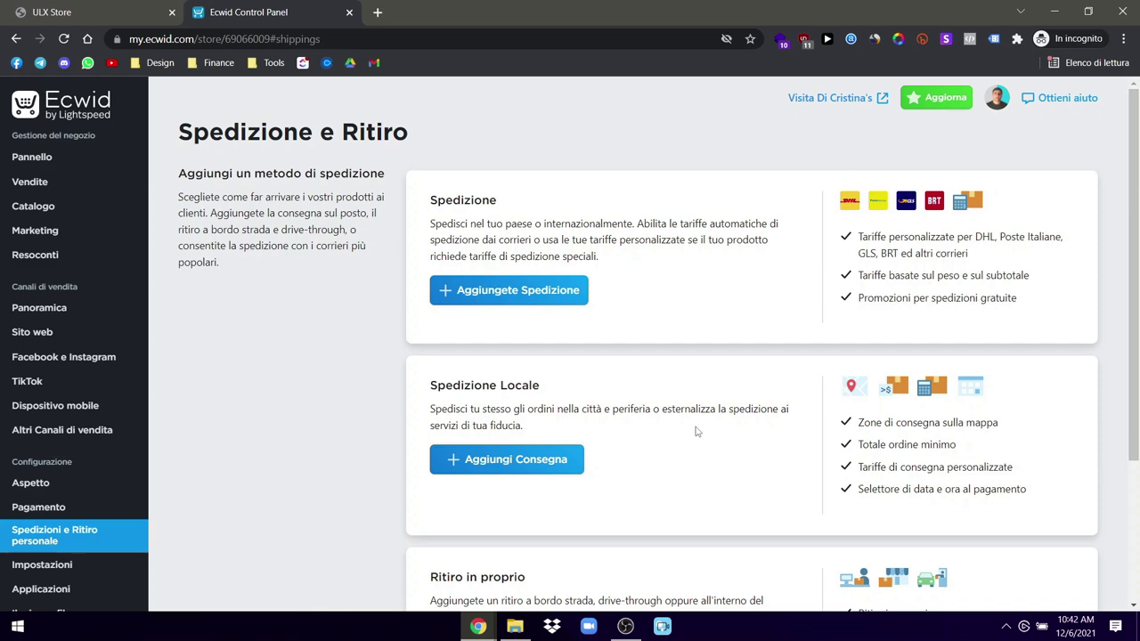
{"action": "scroll", "coordinate": [698, 432], "scroll_direction": "down", "scroll_amount": 3}
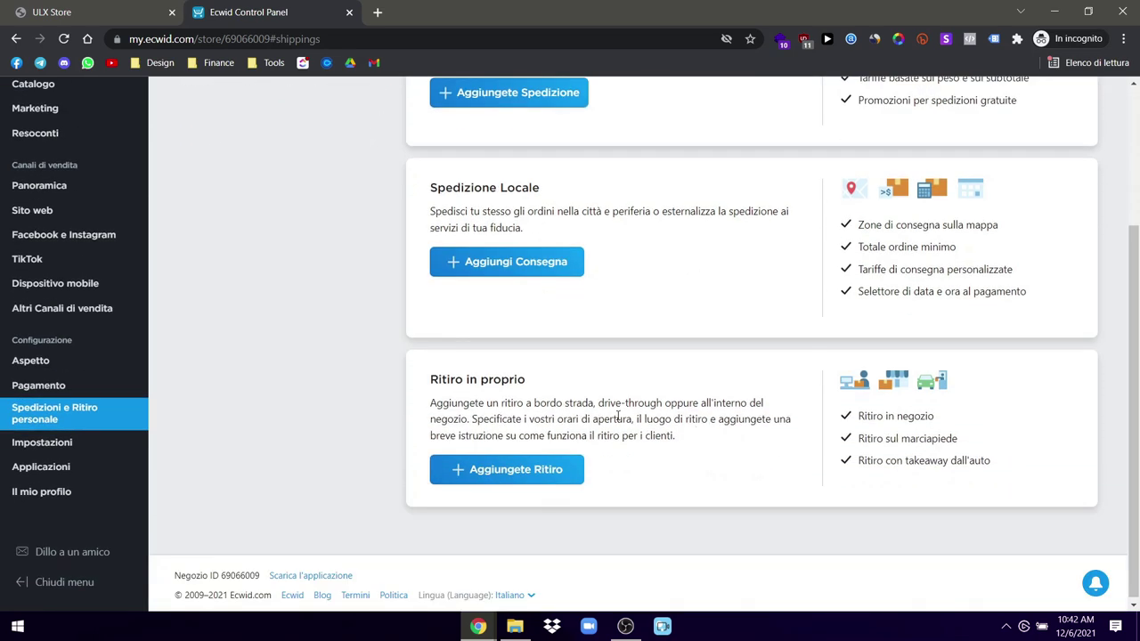
{"action": "left_click_drag", "start_coordinate": [678, 436], "coordinate": [499, 418]}
{"action": "left_click", "coordinate": [514, 414]}
{"action": "left_click_drag", "start_coordinate": [710, 439], "coordinate": [396, 398]}
{"action": "left_click", "coordinate": [398, 398]}
{"action": "left_click_drag", "start_coordinate": [699, 446], "coordinate": [429, 409]}
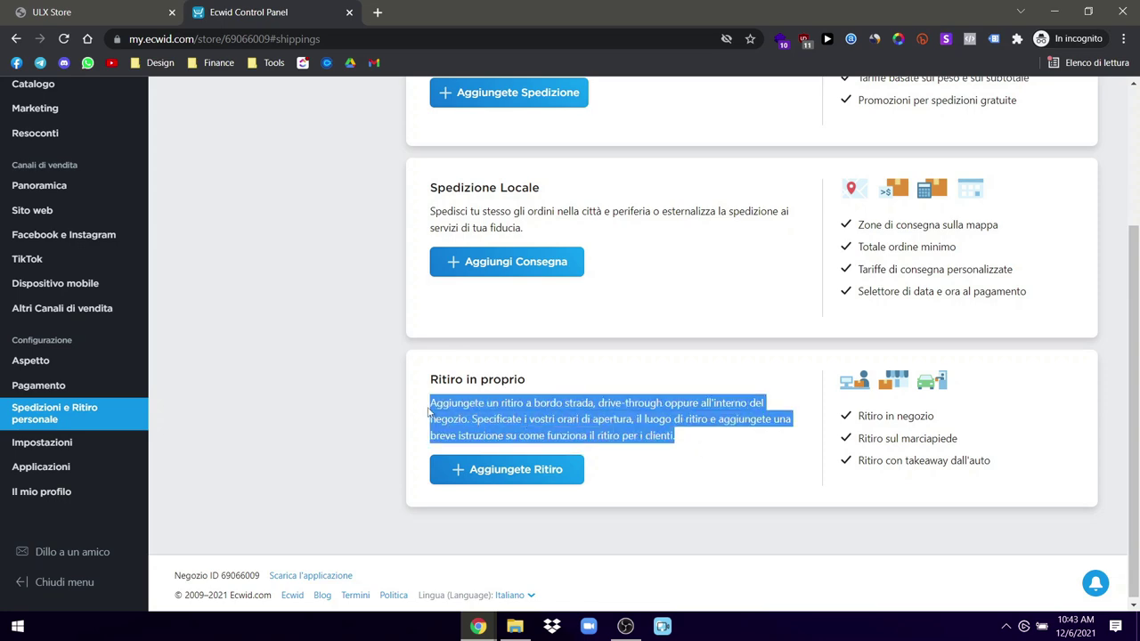
{"action": "left_click", "coordinate": [428, 426]}
{"action": "scroll", "coordinate": [348, 422], "scroll_direction": "up", "scroll_amount": 3}
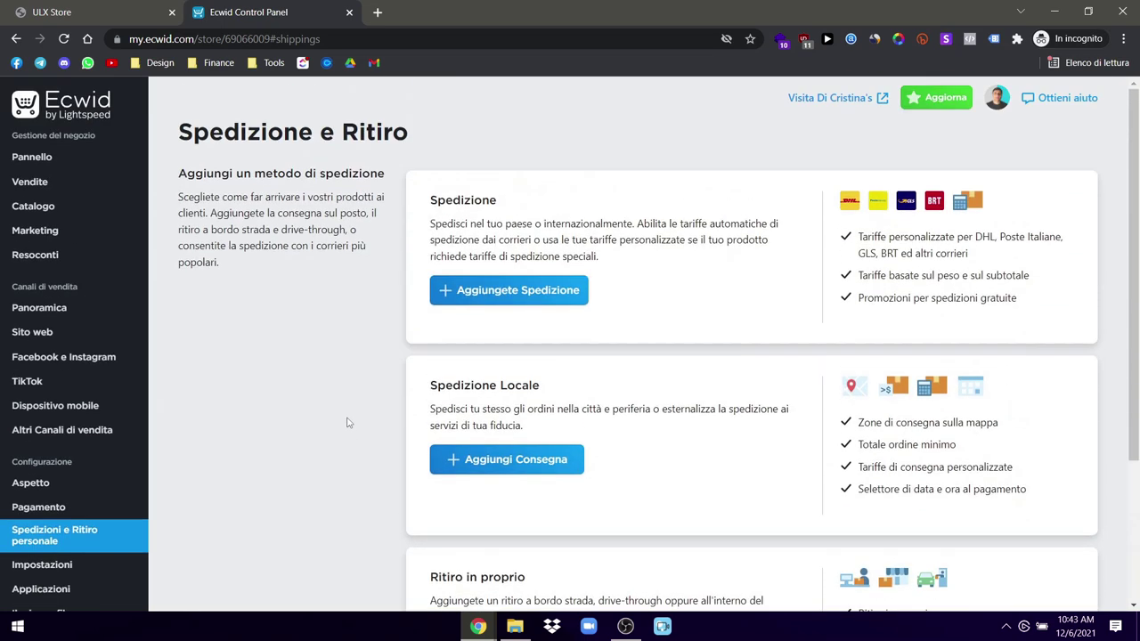
{"action": "left_click_drag", "start_coordinate": [534, 429], "coordinate": [422, 407]}
{"action": "left_click", "coordinate": [361, 408]}
{"action": "triple_click", "coordinate": [518, 419]}
{"action": "left_click", "coordinate": [442, 404]}
{"action": "triple_click", "coordinate": [643, 409]}
{"action": "left_click", "coordinate": [643, 407]}
{"action": "triple_click", "coordinate": [534, 428]}
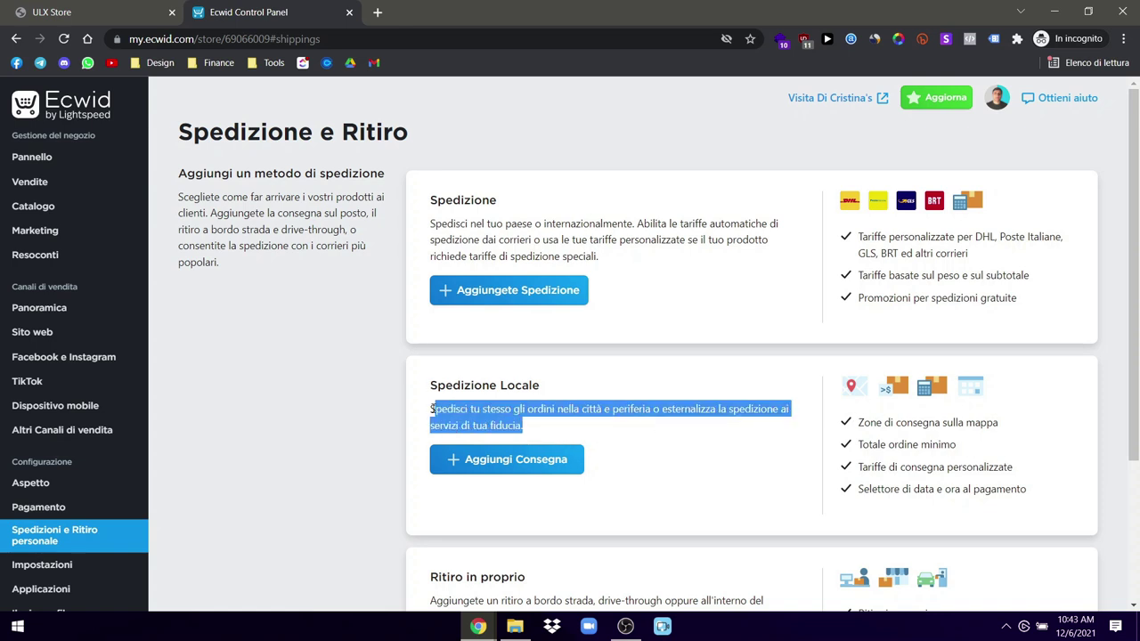
{"action": "left_click", "coordinate": [419, 409]}
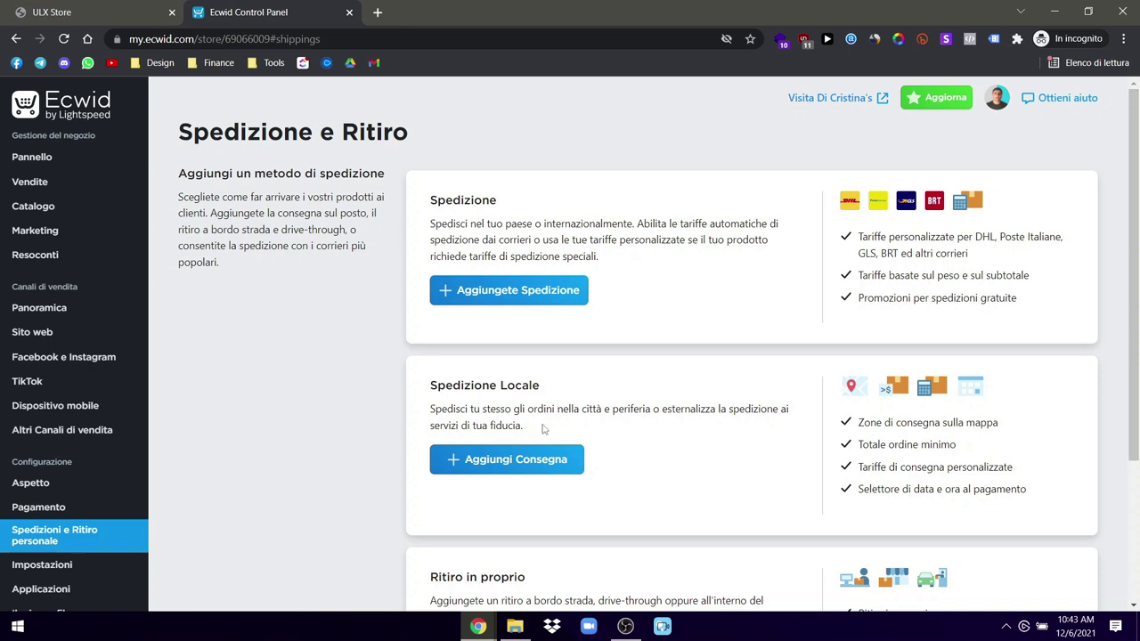
{"action": "left_click_drag", "start_coordinate": [537, 433], "coordinate": [508, 427]}
{"action": "left_click", "coordinate": [508, 426]}
{"action": "left_click_drag", "start_coordinate": [530, 435], "coordinate": [429, 408]}
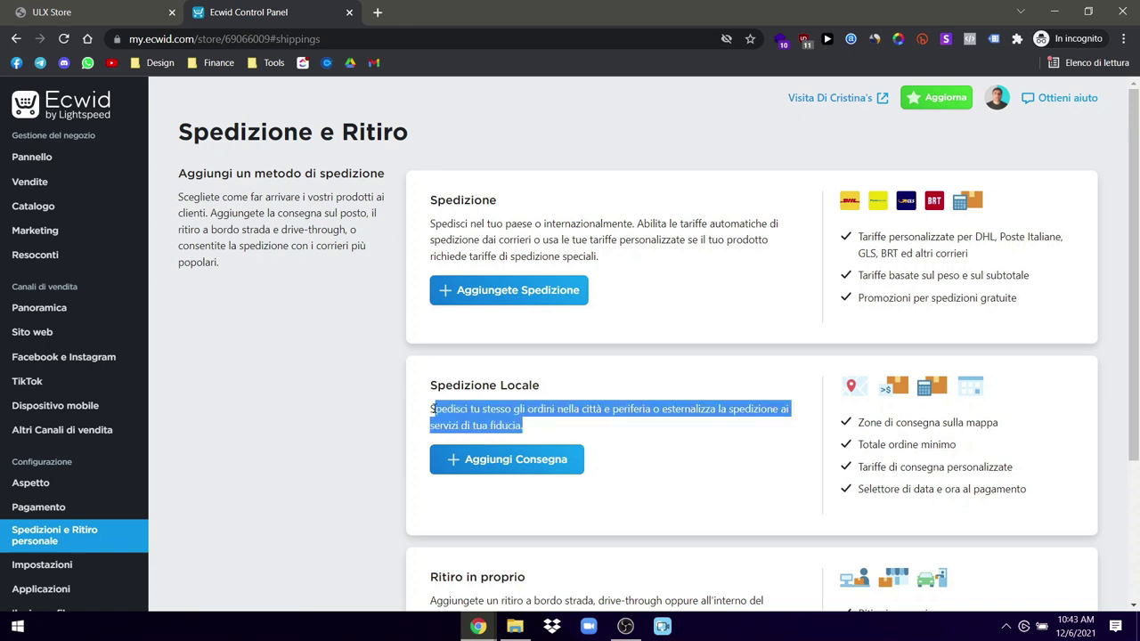
{"action": "left_click", "coordinate": [528, 406]}
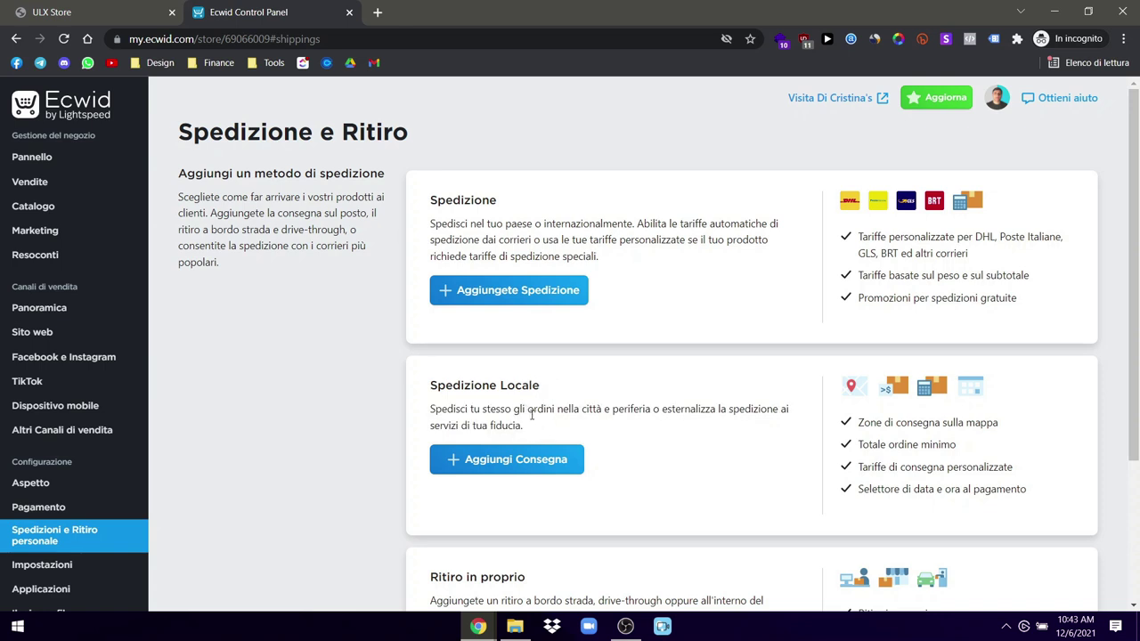
{"action": "left_click_drag", "start_coordinate": [524, 427], "coordinate": [430, 426]}
{"action": "left_click", "coordinate": [520, 429]}
{"action": "left_click_drag", "start_coordinate": [603, 260], "coordinate": [496, 234]}
{"action": "left_click", "coordinate": [496, 234]}
{"action": "scroll", "coordinate": [651, 397], "scroll_direction": "down", "scroll_amount": 3}
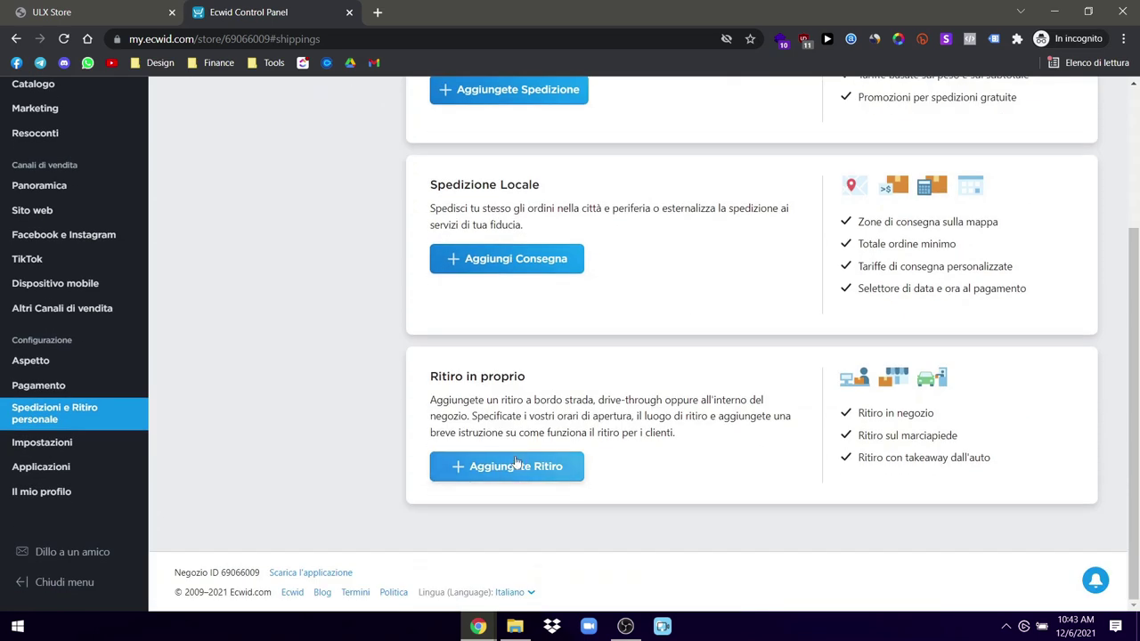
{"action": "scroll", "coordinate": [622, 432], "scroll_direction": "up", "scroll_amount": 3}
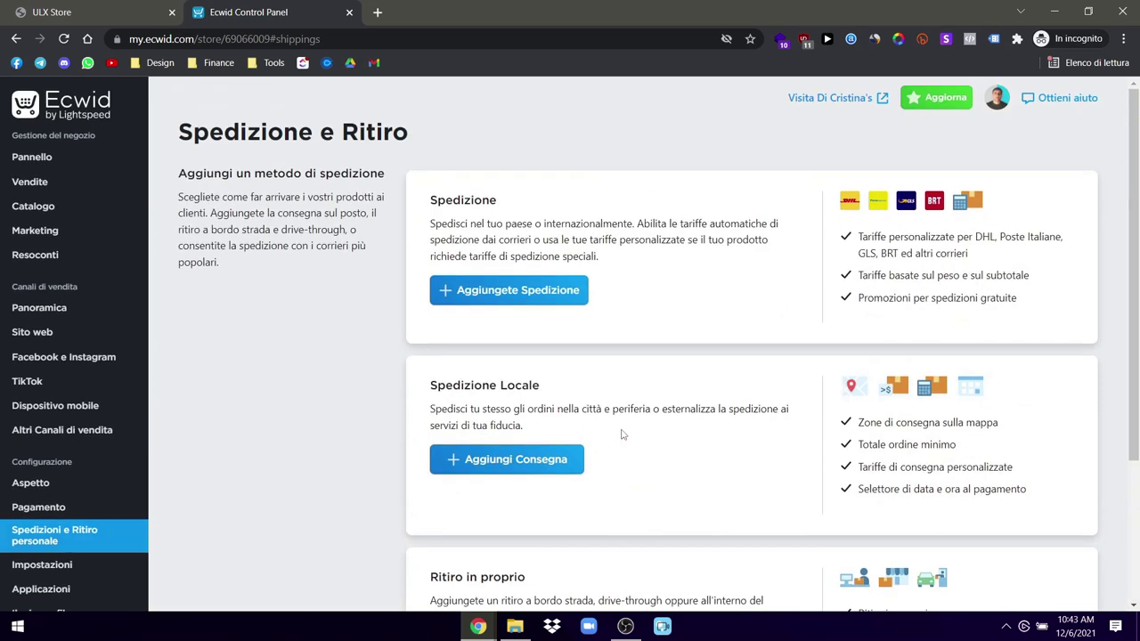
Step: Start a new shipping method, review the carrier list, and pick GLS as the carrier
{"action": "left_click", "coordinate": [552, 291]}
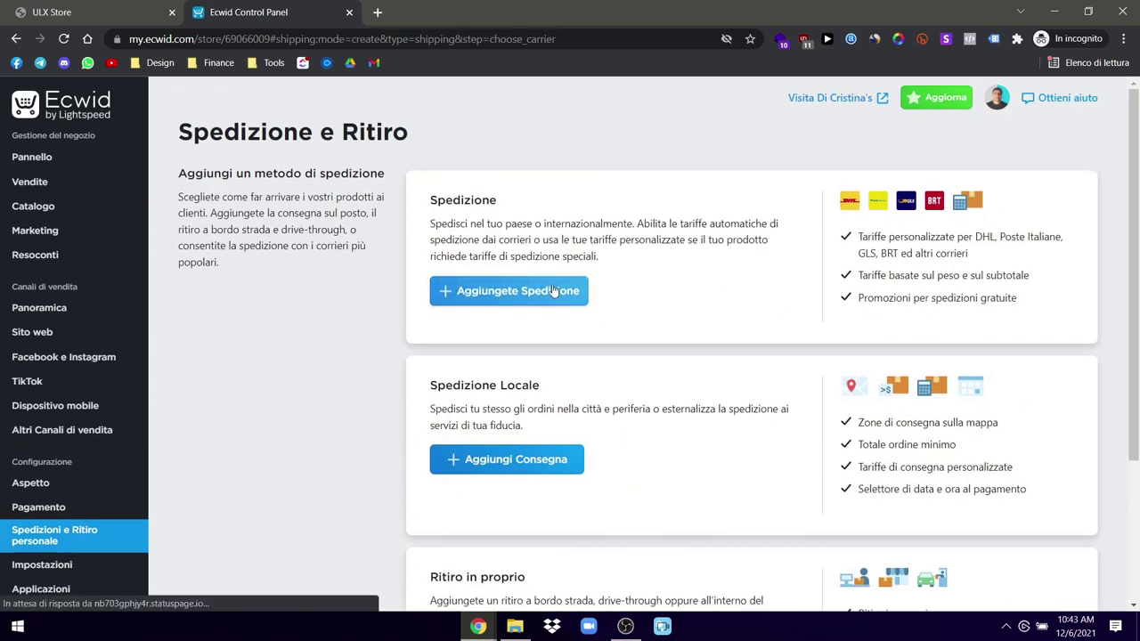
{"action": "scroll", "coordinate": [546, 369], "scroll_direction": "down", "scroll_amount": 2}
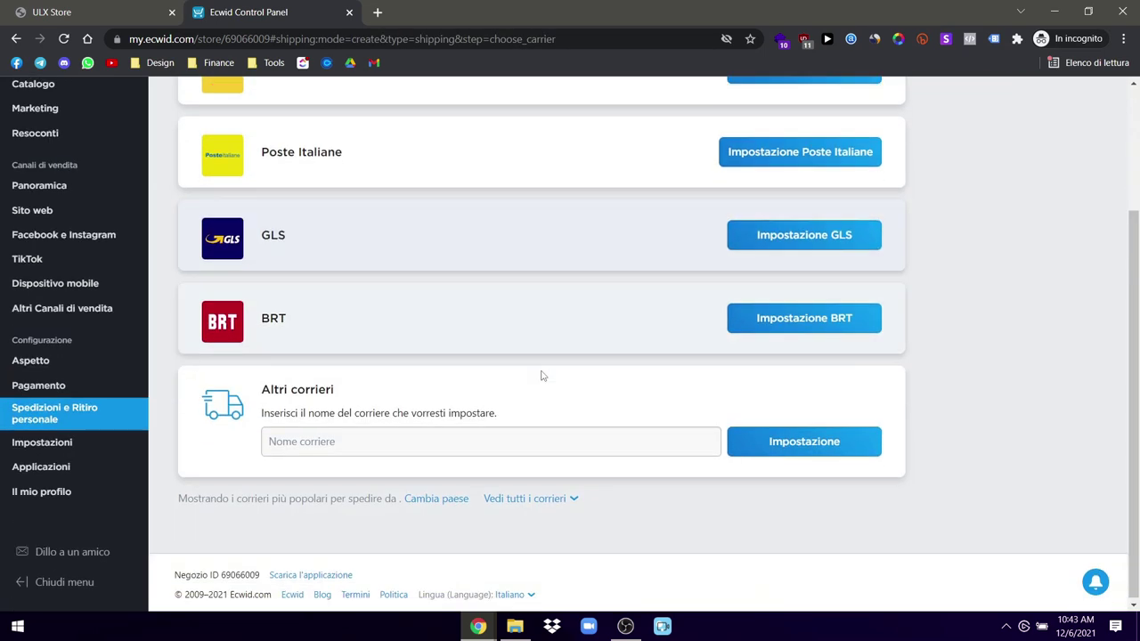
{"action": "scroll", "coordinate": [461, 410], "scroll_direction": "up", "scroll_amount": 2}
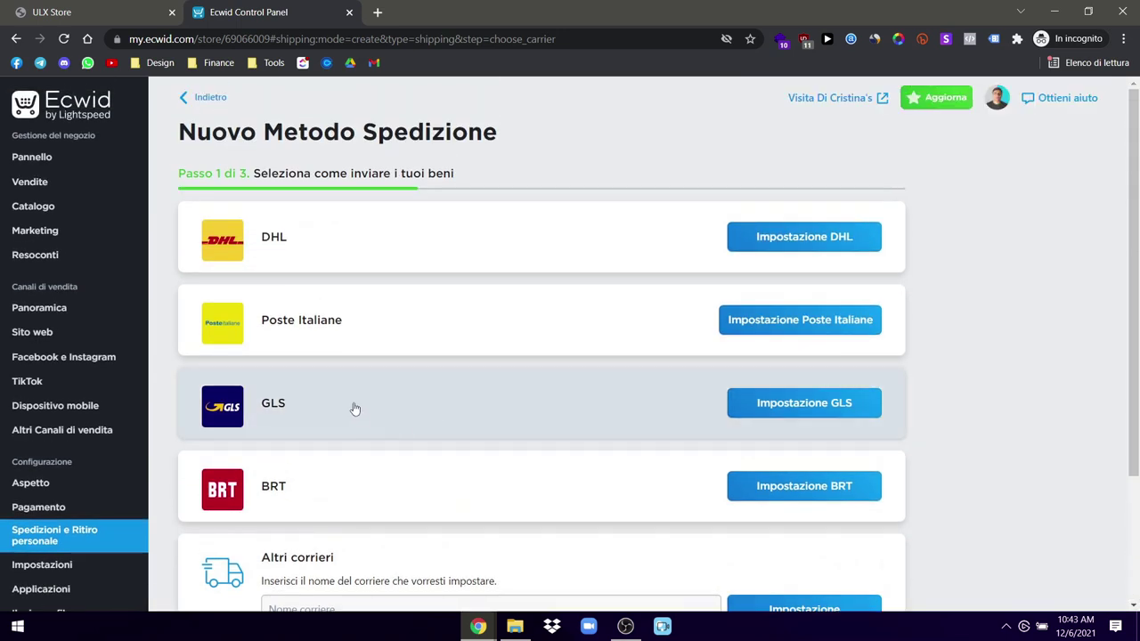
{"action": "scroll", "coordinate": [525, 472], "scroll_direction": "down", "scroll_amount": 1}
{"action": "scroll", "coordinate": [525, 472], "scroll_direction": "down", "scroll_amount": 3}
{"action": "left_click", "coordinate": [318, 439]}
{"action": "scroll", "coordinate": [934, 389], "scroll_direction": "up", "scroll_amount": 4}
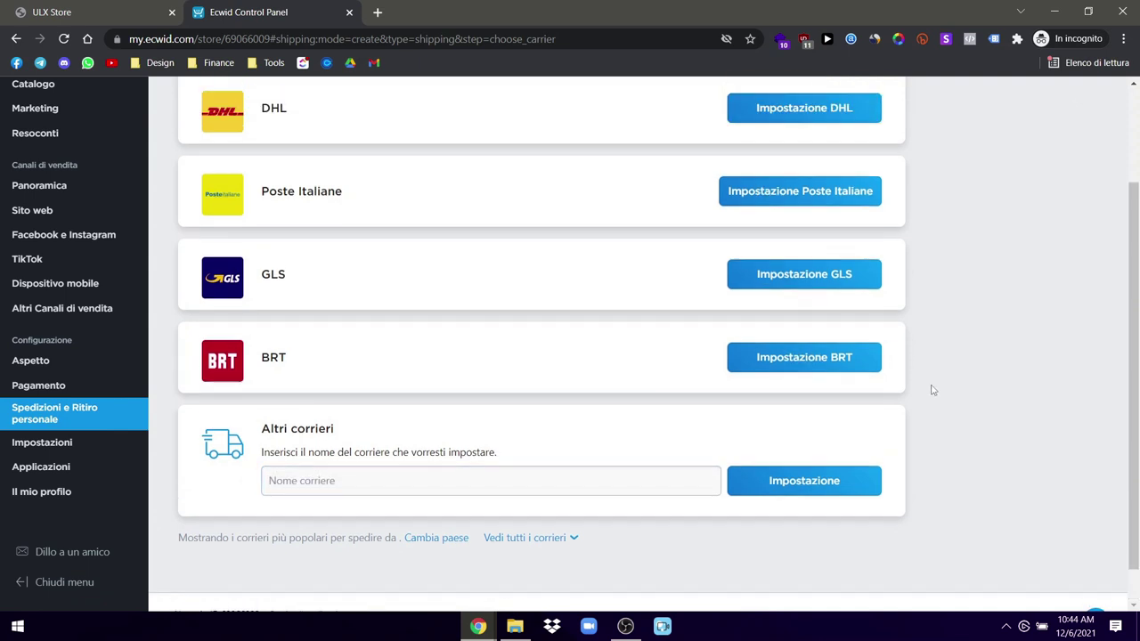
{"action": "left_click", "coordinate": [778, 405]}
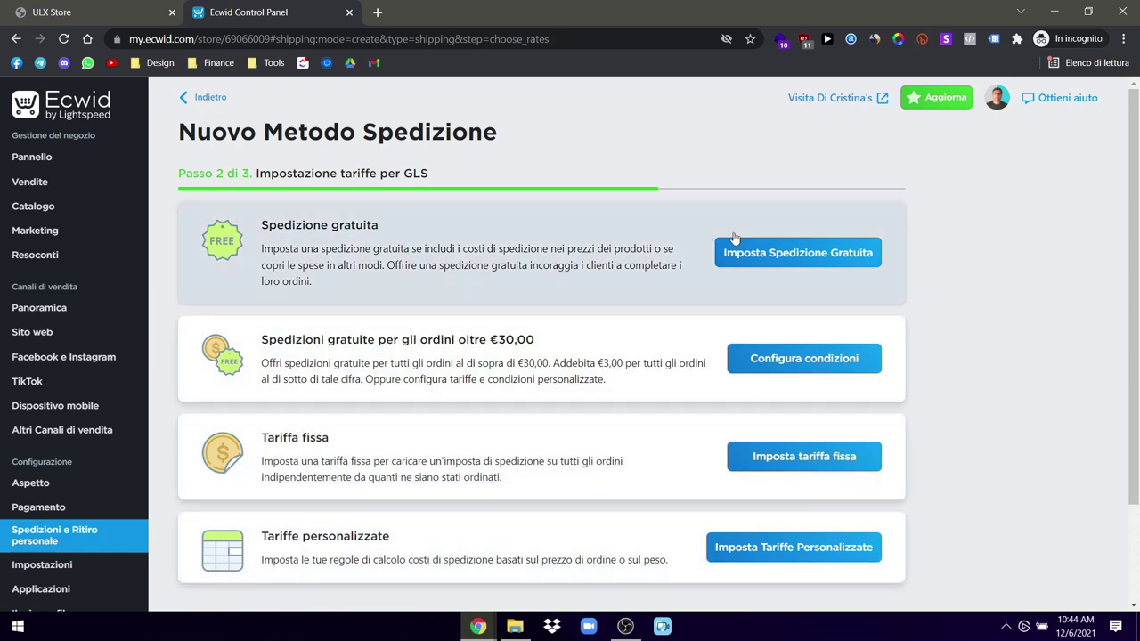
Step: Choose the free GLS rate and name it 'Spedizione gratuita (2-5 giorni)'
{"action": "left_click", "coordinate": [775, 253]}
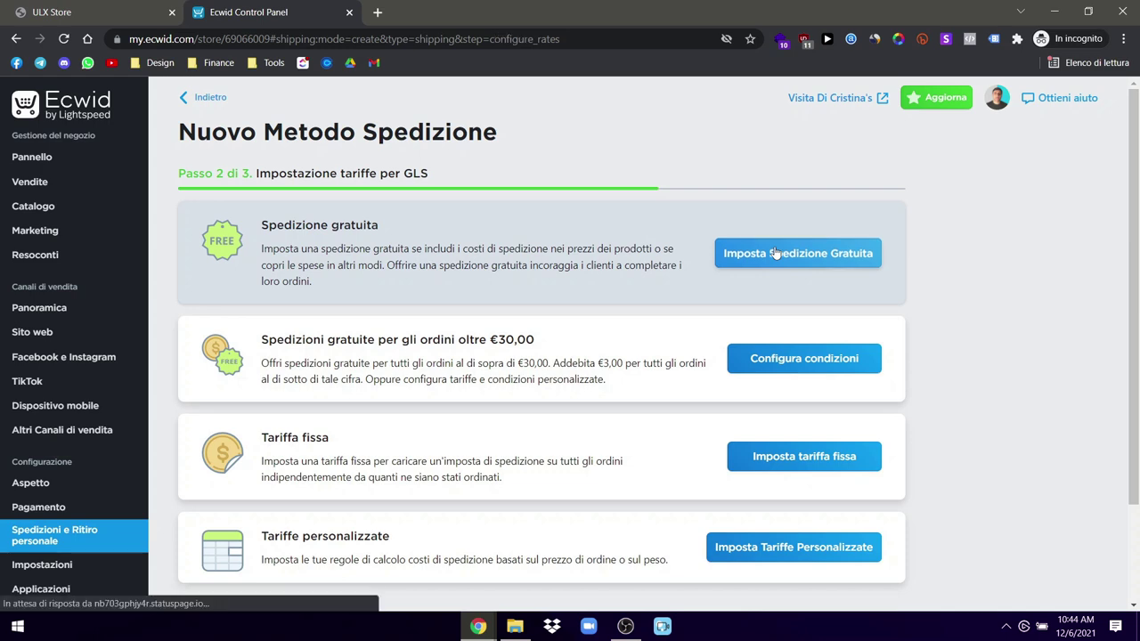
{"action": "left_click", "coordinate": [326, 286]}
{"action": "type", "text": "("}
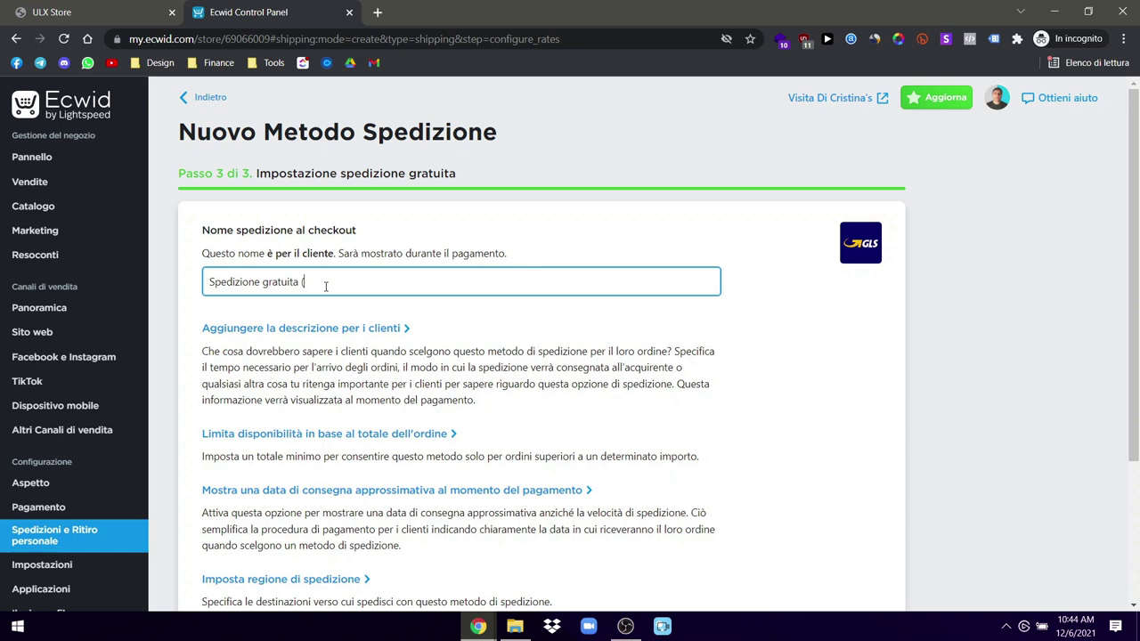
{"action": "type", "text": "2-5 giorni)"}
{"action": "left_click", "coordinate": [964, 367]}
{"action": "scroll", "coordinate": [862, 414], "scroll_direction": "down", "scroll_amount": 3}
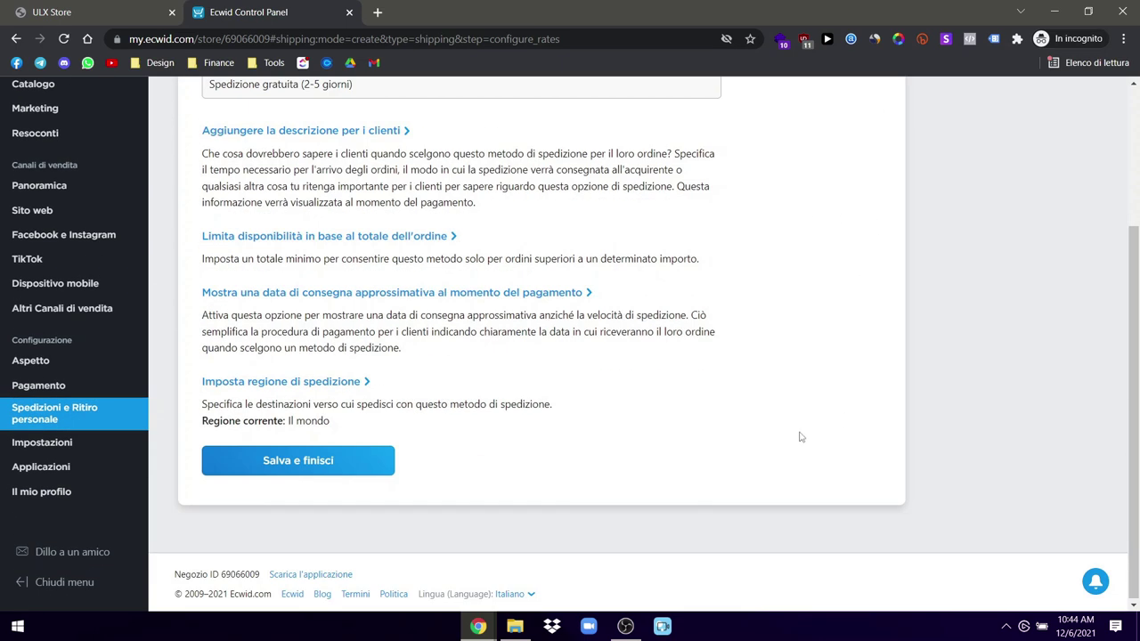
{"action": "scroll", "coordinate": [800, 437], "scroll_direction": "up", "scroll_amount": 3}
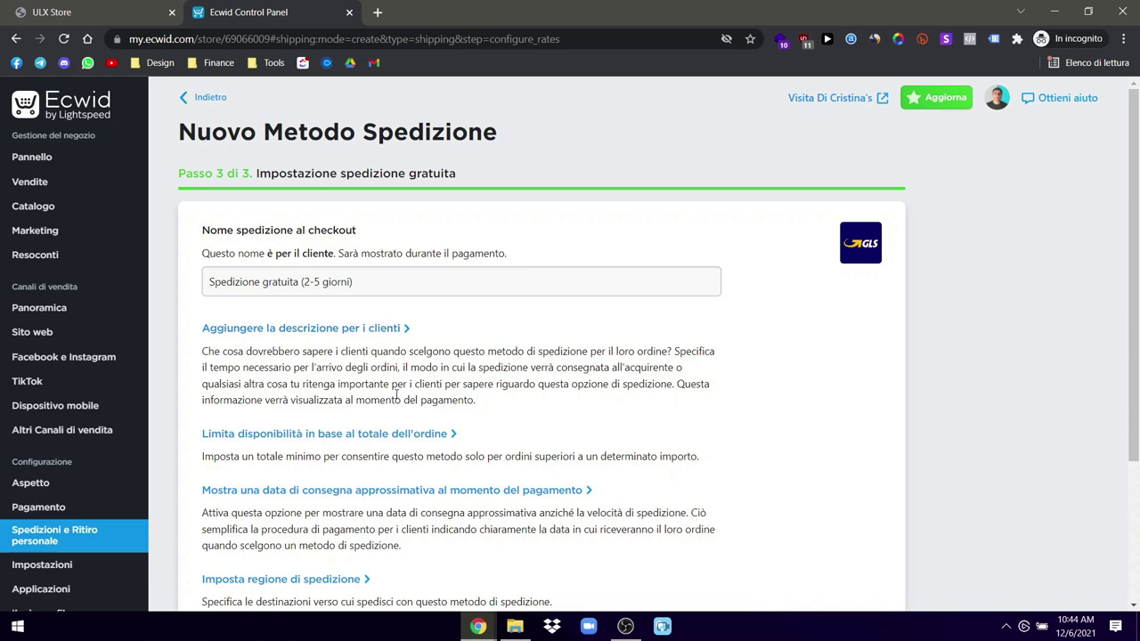
{"action": "scroll", "coordinate": [395, 394], "scroll_direction": "down", "scroll_amount": 1}
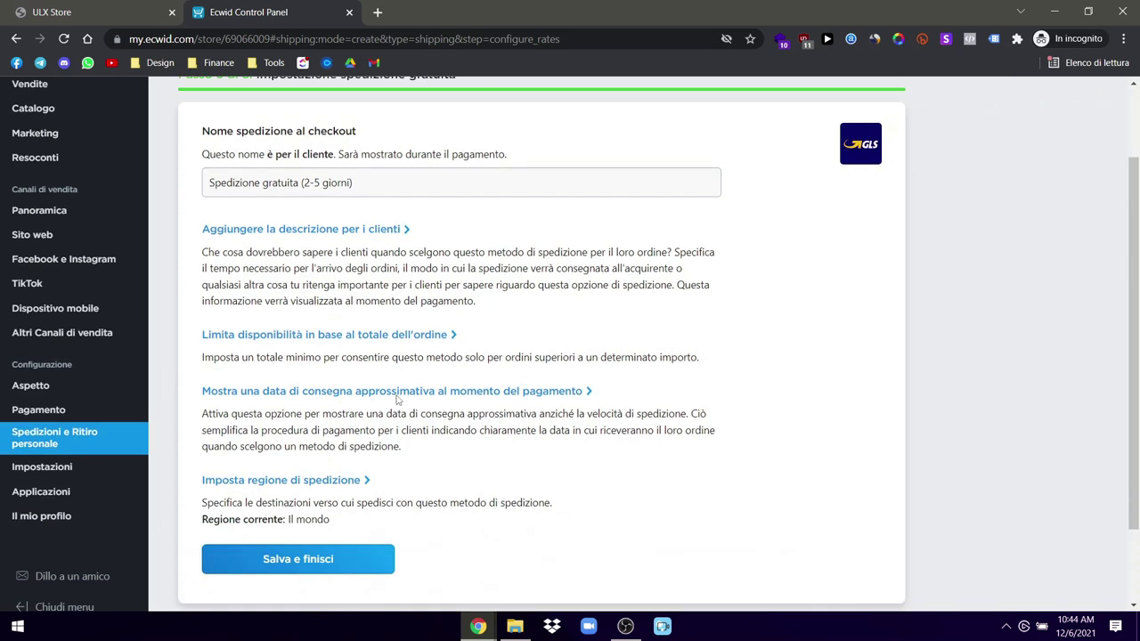
Step: Keep the region as Tutte le aree per la consegna, save, and return to the shipping overview
{"action": "left_click", "coordinate": [318, 489]}
{"action": "scroll", "coordinate": [356, 472], "scroll_direction": "down", "scroll_amount": 3}
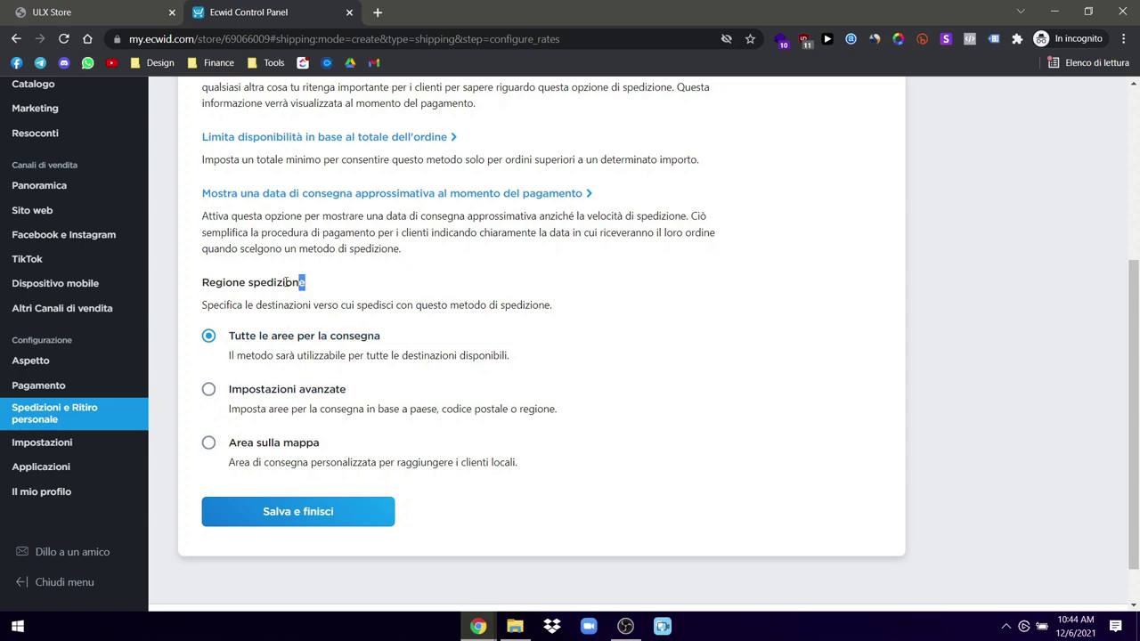
{"action": "left_click_drag", "start_coordinate": [303, 283], "coordinate": [189, 284]}
{"action": "left_click", "coordinate": [324, 288]}
{"action": "left_click", "coordinate": [295, 516]}
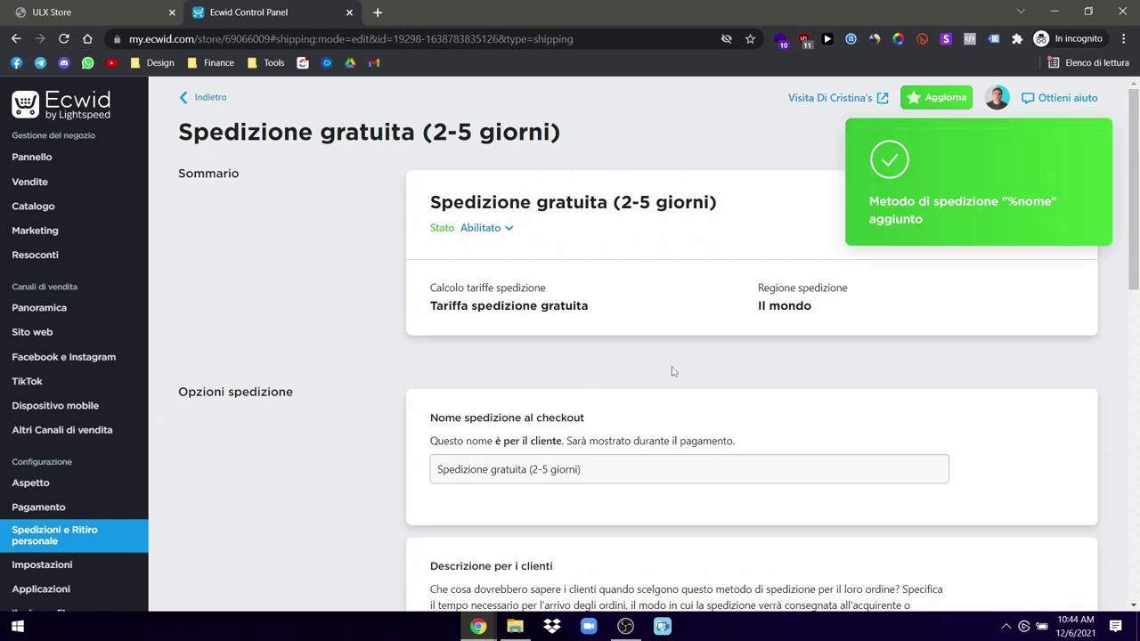
{"action": "scroll", "coordinate": [505, 378], "scroll_direction": "down", "scroll_amount": 5}
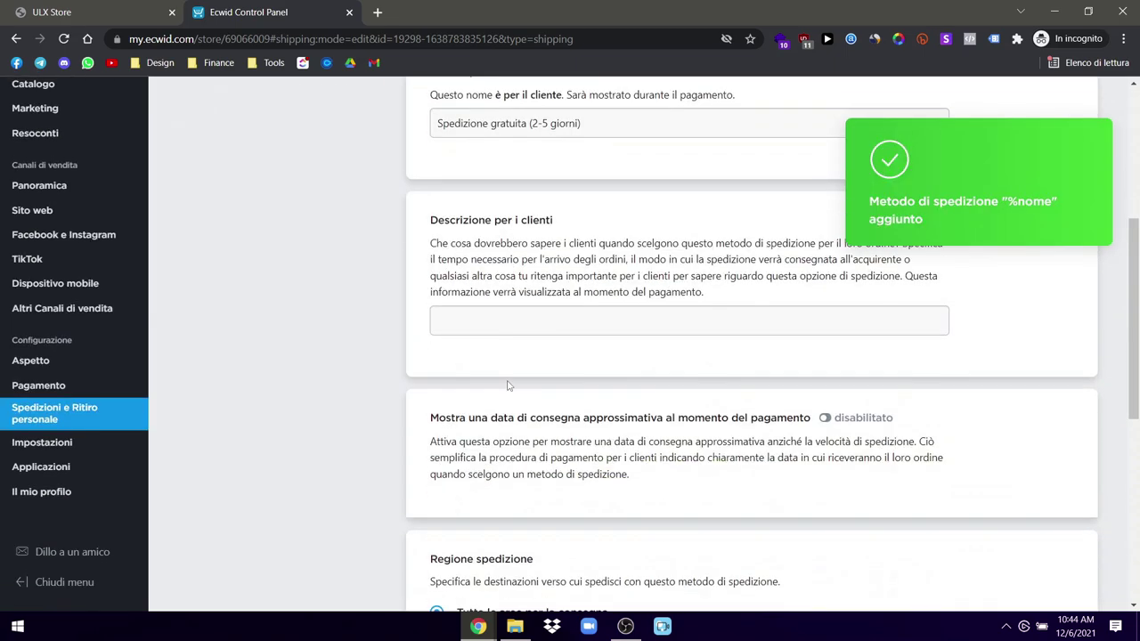
{"action": "scroll", "coordinate": [593, 476], "scroll_direction": "down", "scroll_amount": 3}
{"action": "scroll", "coordinate": [593, 472], "scroll_direction": "up", "scroll_amount": 8}
{"action": "scroll", "coordinate": [594, 472], "scroll_direction": "down", "scroll_amount": 9}
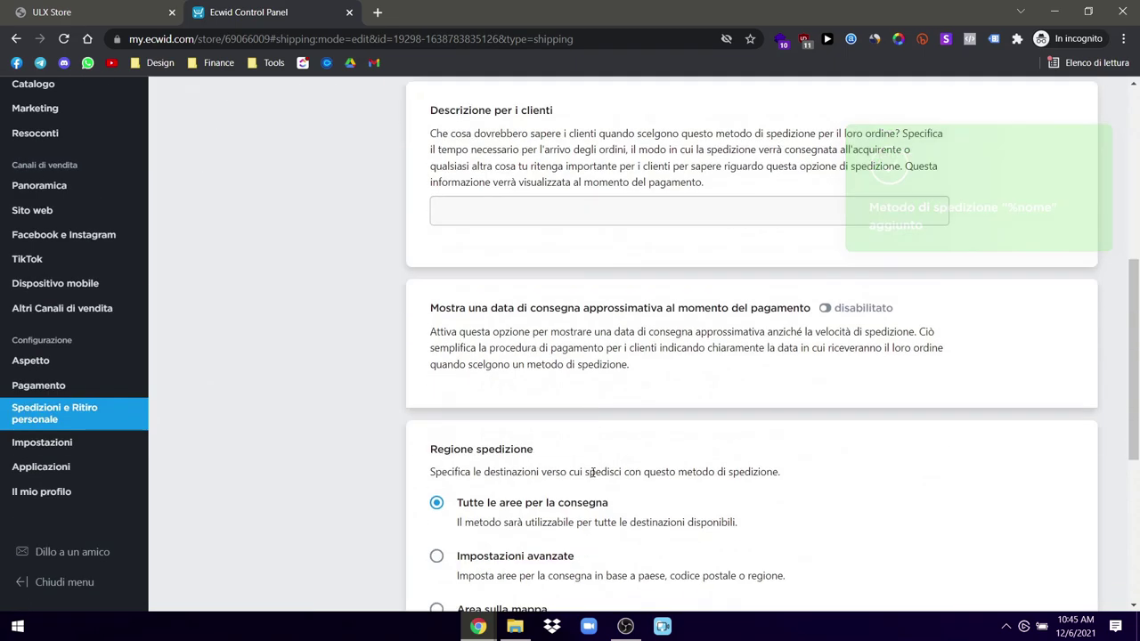
{"action": "scroll", "coordinate": [593, 474], "scroll_direction": "up", "scroll_amount": 10}
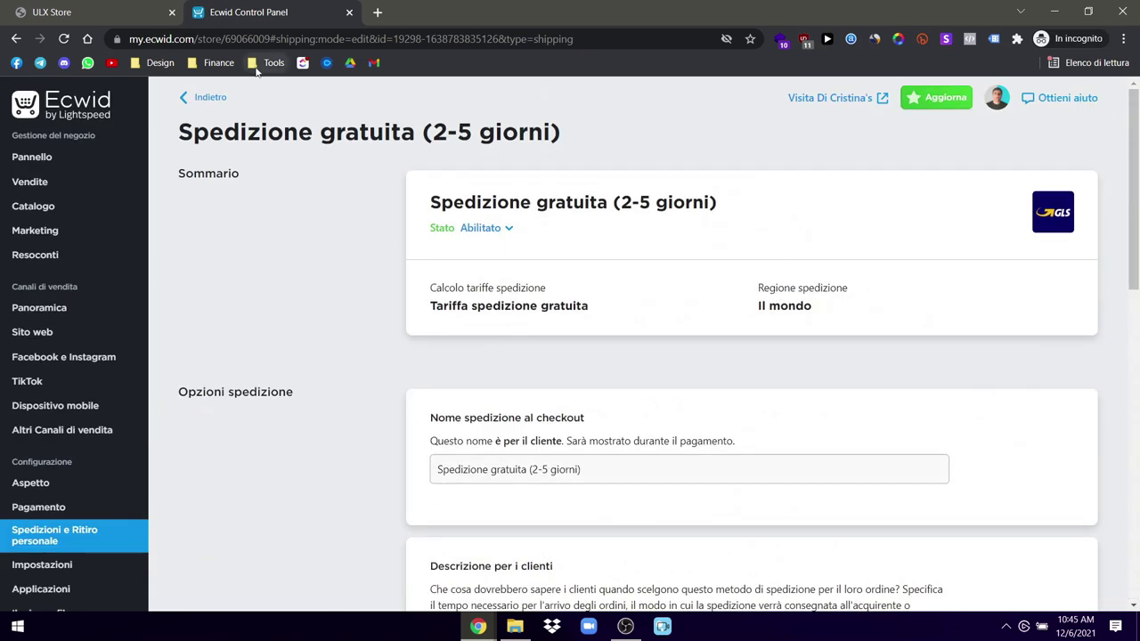
{"action": "left_click", "coordinate": [189, 100]}
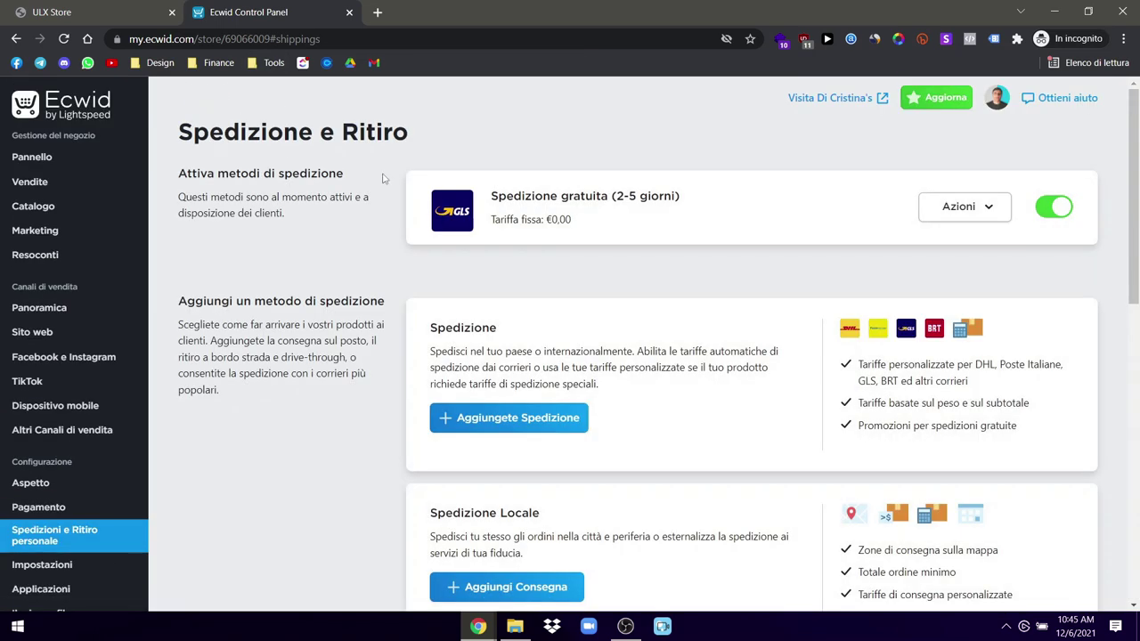
Step: Start another GLS shipping method using a flat rate
{"action": "left_click", "coordinate": [522, 417]}
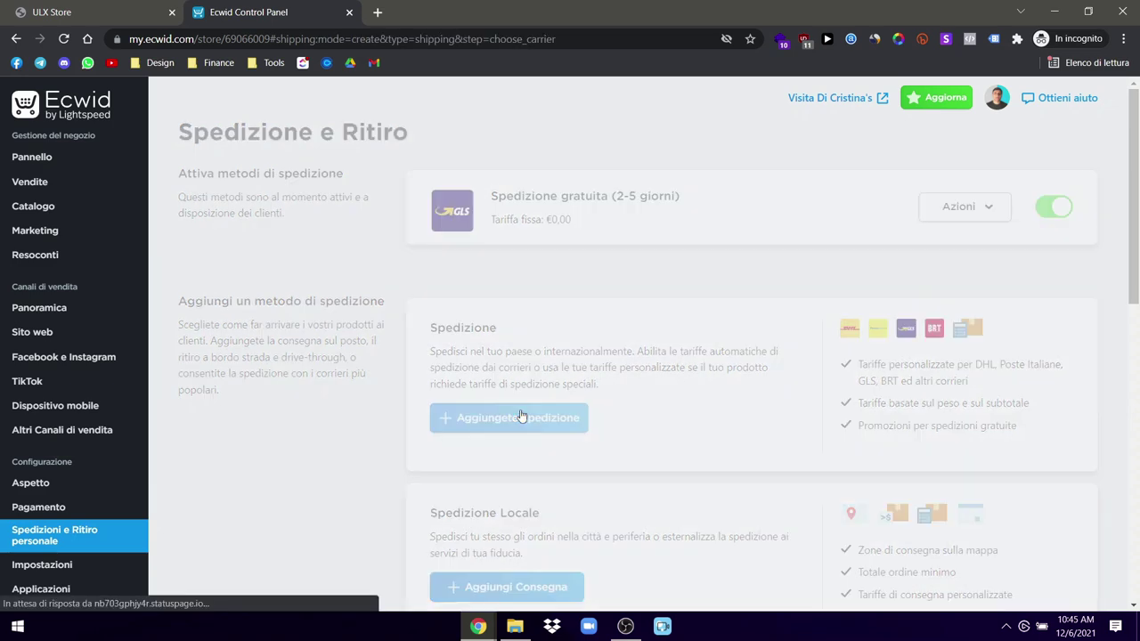
{"action": "scroll", "coordinate": [514, 431], "scroll_direction": "down", "scroll_amount": 3}
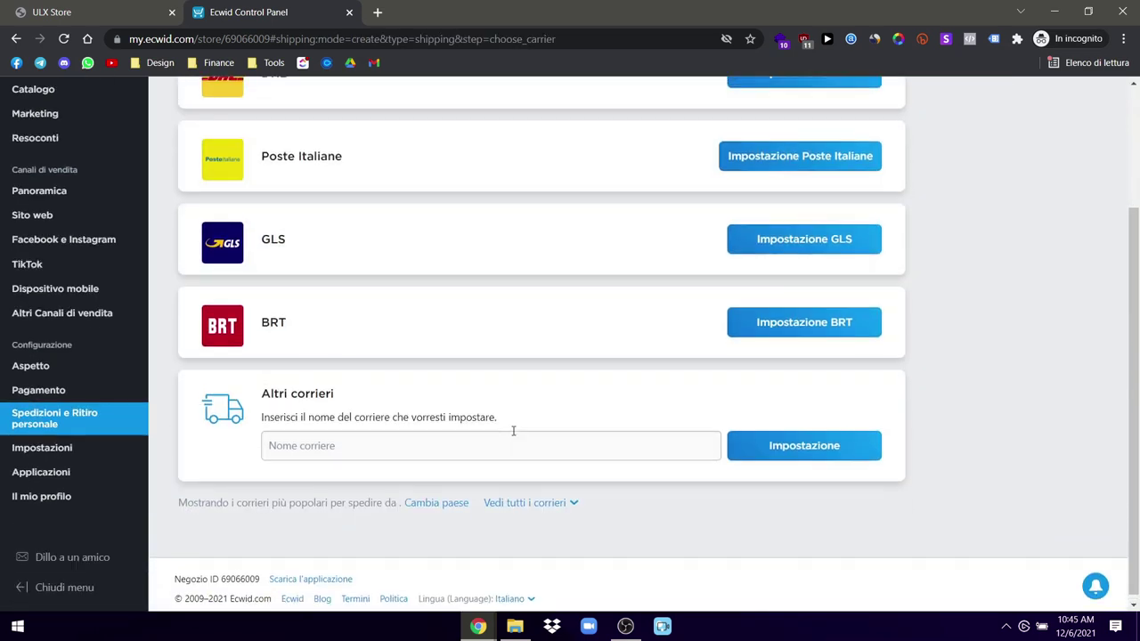
{"action": "scroll", "coordinate": [514, 430], "scroll_direction": "up", "scroll_amount": 3}
{"action": "left_click", "coordinate": [784, 403]}
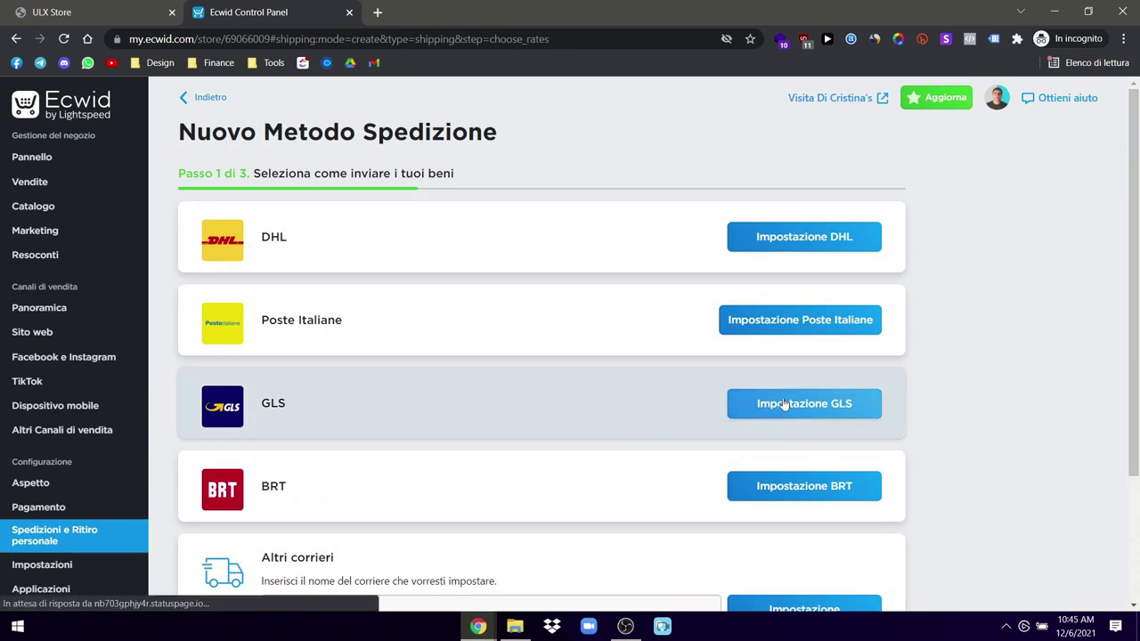
{"action": "scroll", "coordinate": [510, 443], "scroll_direction": "down", "scroll_amount": 2}
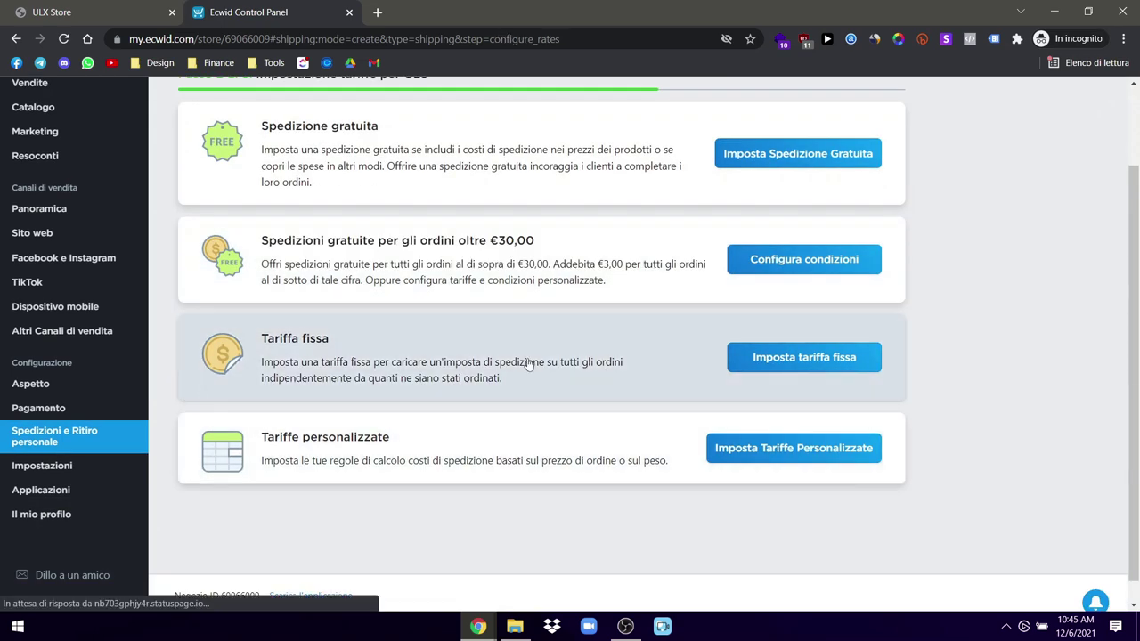
{"action": "left_click", "coordinate": [521, 366]}
Step: Rename it 'Spedizione express (1-2 giorni)' and set the price to €3,99
{"action": "double_click", "coordinate": [279, 283]}
{"action": "type", "text": "ex"}
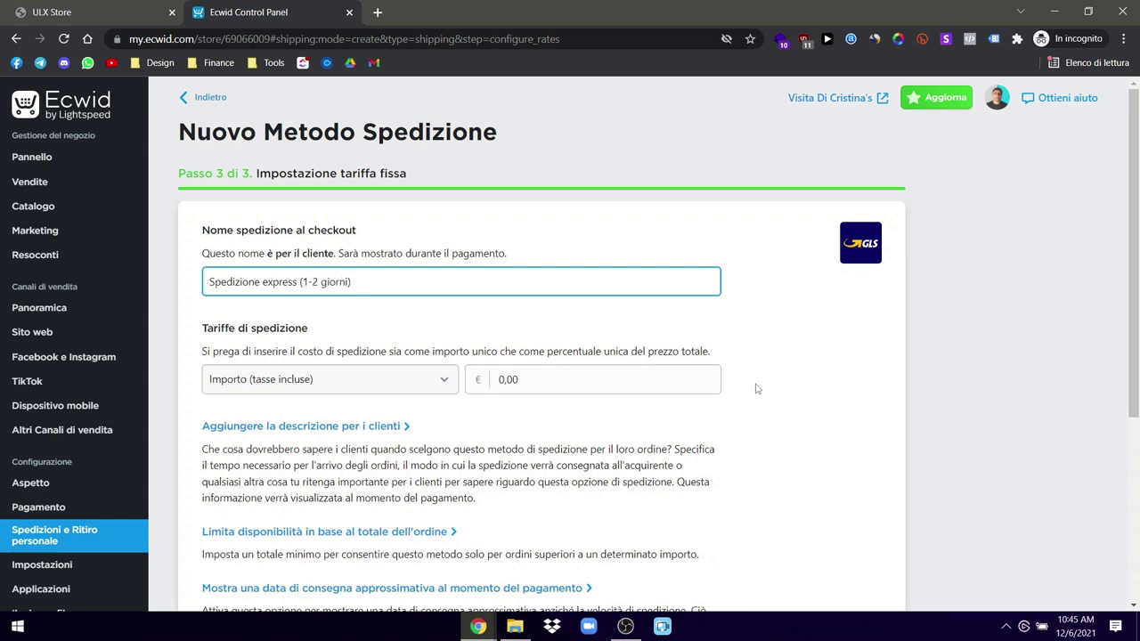
{"action": "left_click", "coordinate": [548, 384]}
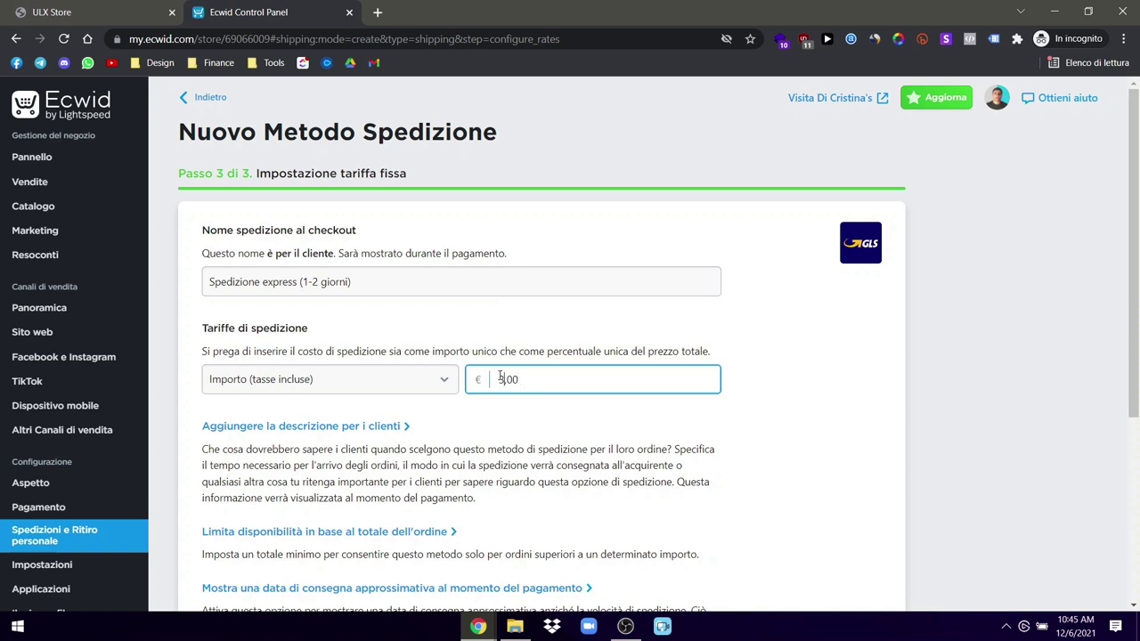
{"action": "left_click_drag", "start_coordinate": [532, 379], "coordinate": [501, 379]}
{"action": "type", "text": "99"}
{"action": "left_click", "coordinate": [951, 361]}
Step: Save the express method and check it in the shipping methods overview
{"action": "scroll", "coordinate": [865, 359], "scroll_direction": "down", "scroll_amount": 5}
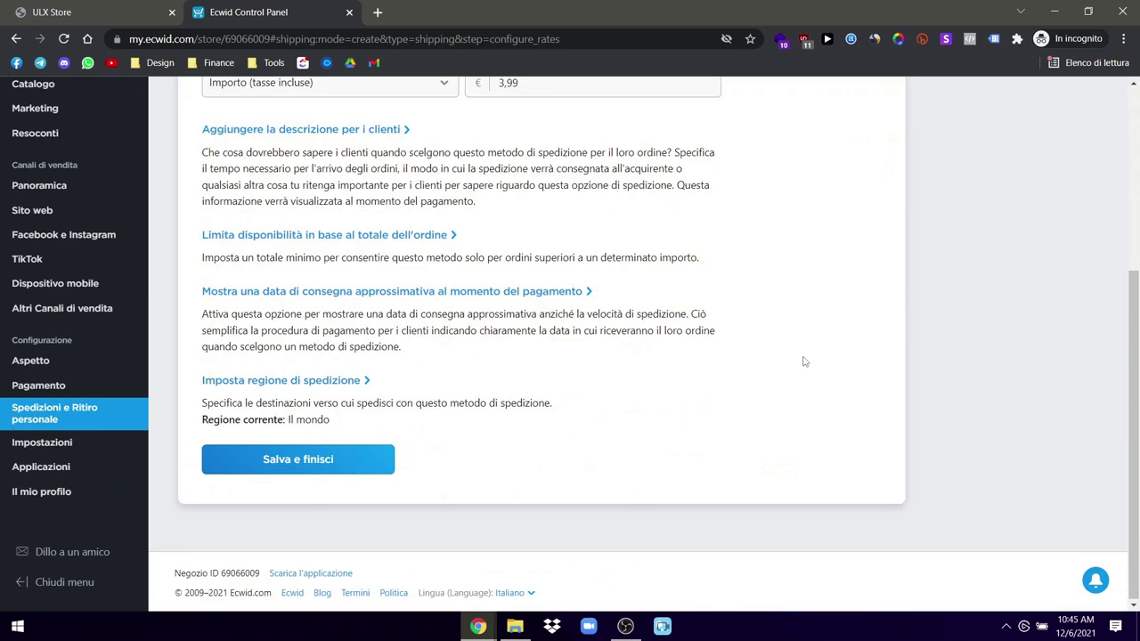
{"action": "left_click", "coordinate": [292, 460]}
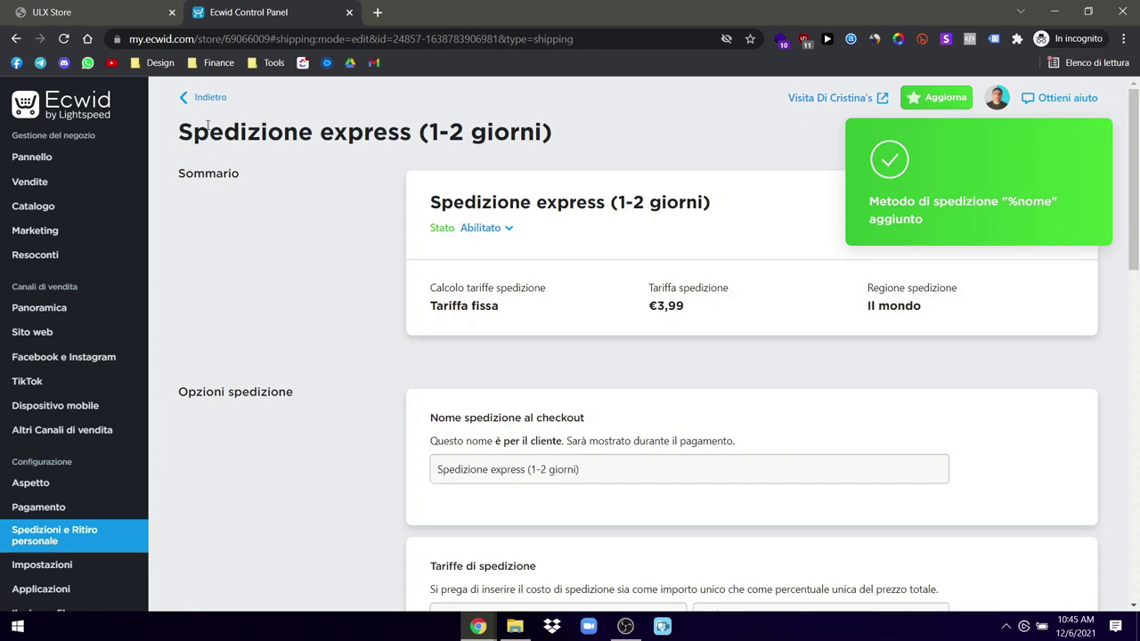
{"action": "left_click", "coordinate": [212, 98]}
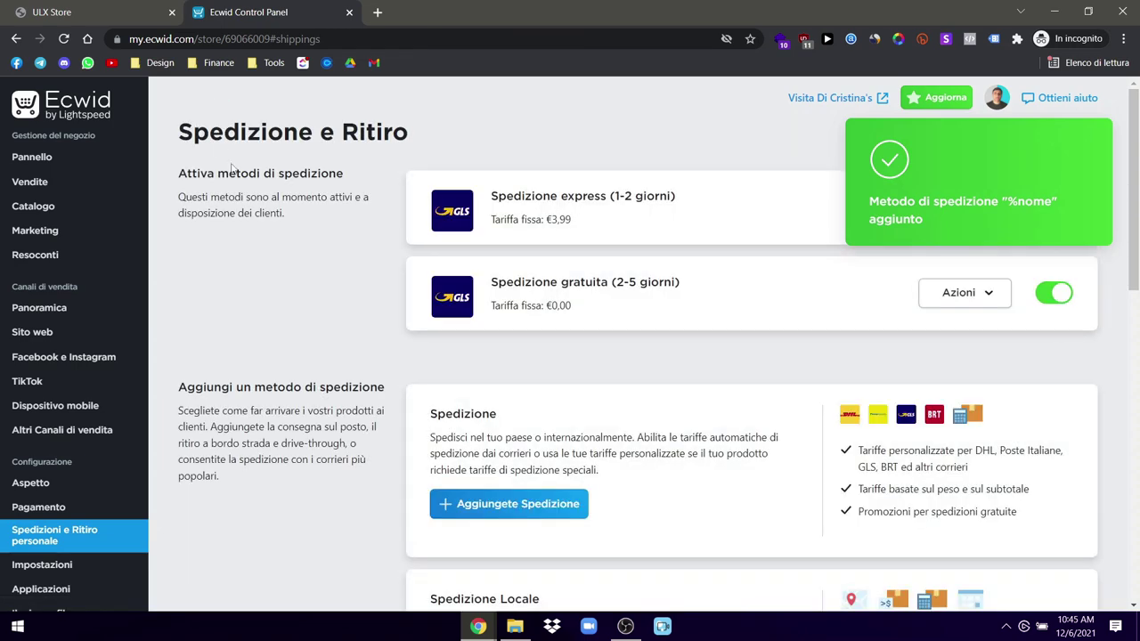
{"action": "scroll", "coordinate": [319, 326], "scroll_direction": "down", "scroll_amount": 2}
{"action": "scroll", "coordinate": [338, 348], "scroll_direction": "up", "scroll_amount": 2}
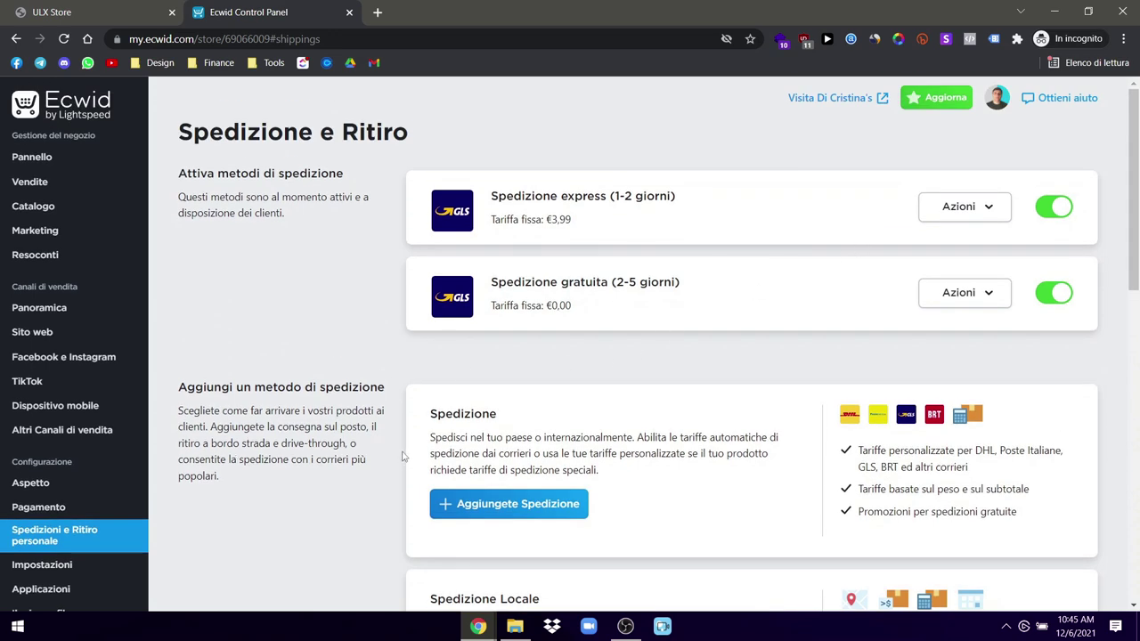
{"action": "scroll", "coordinate": [403, 456], "scroll_direction": "down", "scroll_amount": 10}
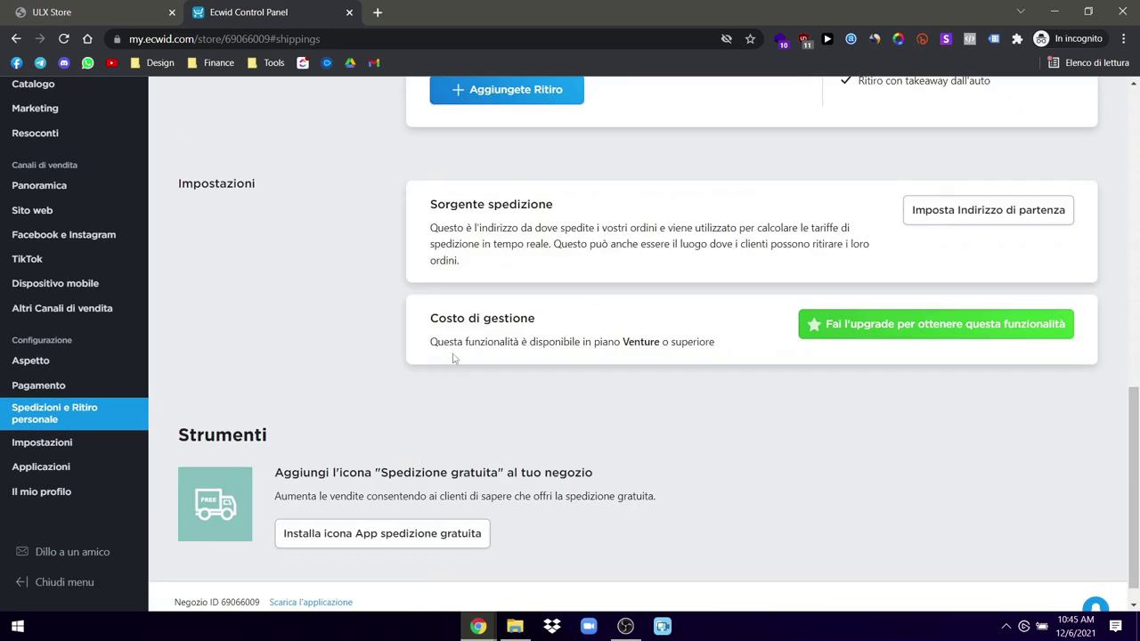
{"action": "scroll", "coordinate": [465, 428], "scroll_direction": "down", "scroll_amount": 1}
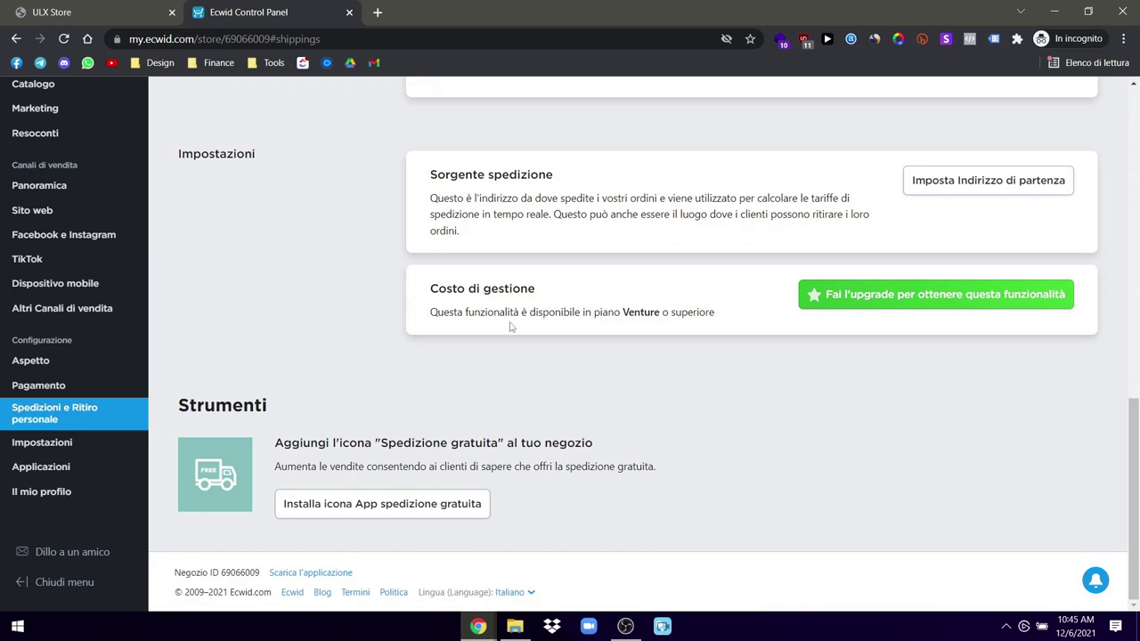
Step: Open the Pagamento settings and look over the Stripe and PayPal provider cards
{"action": "left_click", "coordinate": [46, 386]}
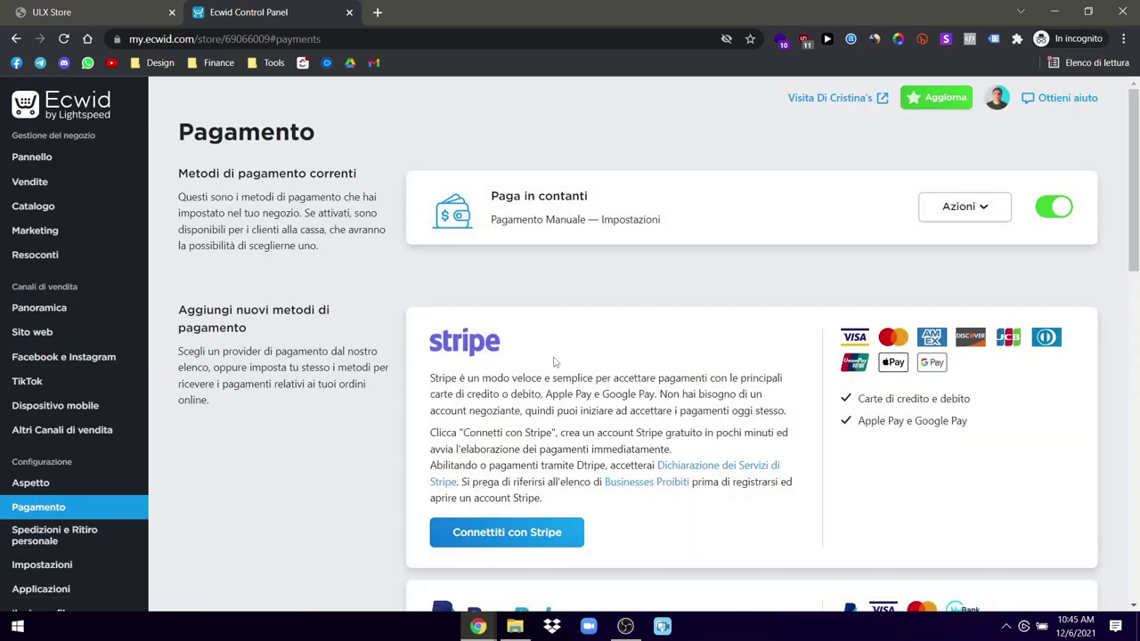
{"action": "scroll", "coordinate": [555, 356], "scroll_direction": "down", "scroll_amount": 2}
{"action": "left_click_drag", "start_coordinate": [547, 303], "coordinate": [414, 185]}
{"action": "left_click", "coordinate": [415, 185]}
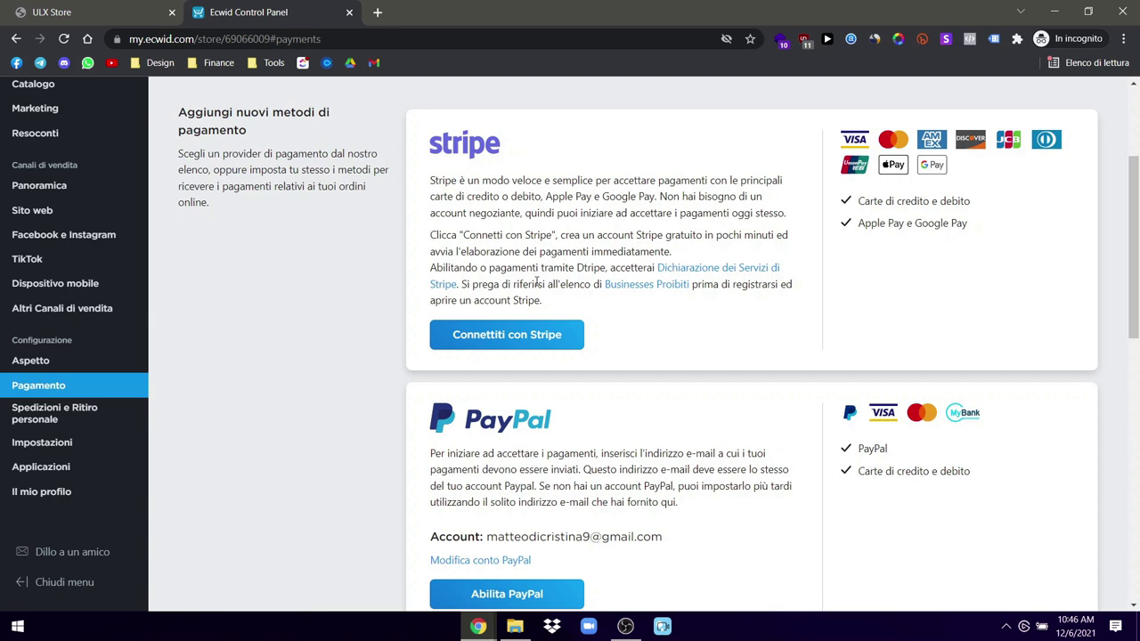
{"action": "left_click_drag", "start_coordinate": [548, 301], "coordinate": [467, 202]}
{"action": "left_click", "coordinate": [466, 202]}
Step: Search 'stripe' in a new tab and open Stripe.com's official homepage
{"action": "left_click", "coordinate": [374, 10]}
{"action": "type", "text": "stripe"}
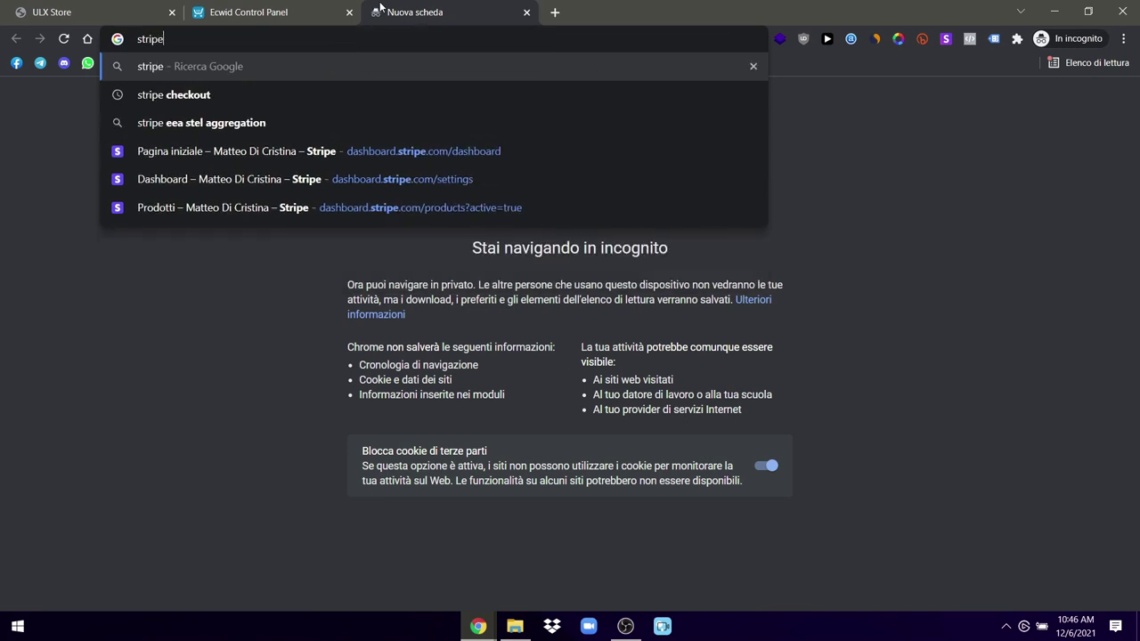
{"action": "key", "text": "Return"}
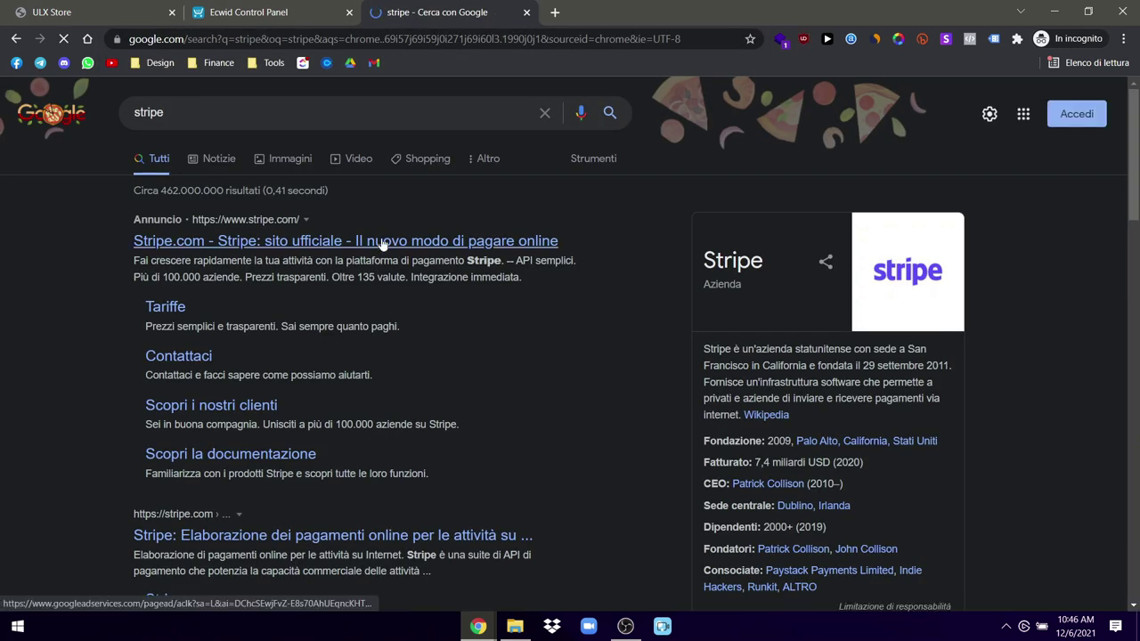
{"action": "left_click", "coordinate": [381, 242]}
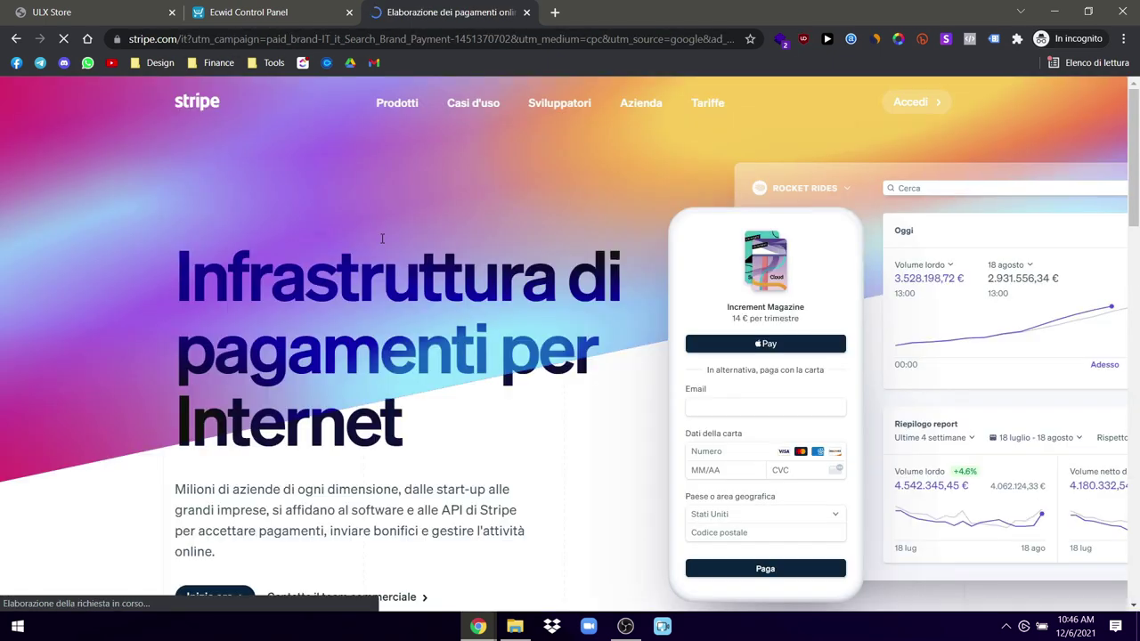
{"action": "scroll", "coordinate": [456, 283], "scroll_direction": "down", "scroll_amount": 4}
{"action": "scroll", "coordinate": [456, 288], "scroll_direction": "up", "scroll_amount": 4}
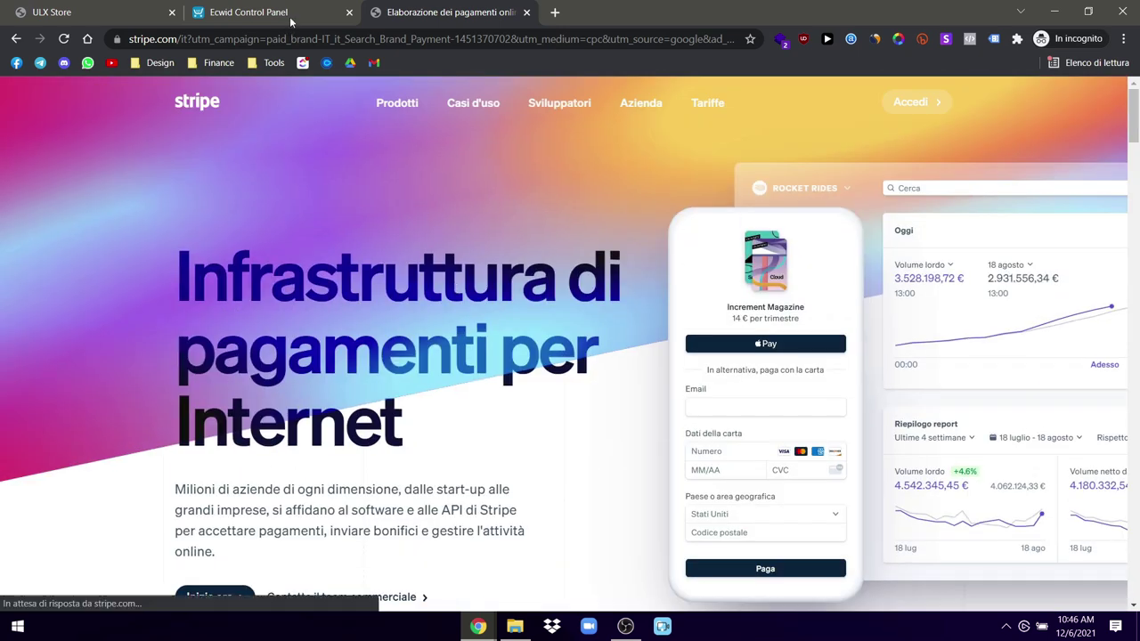
{"action": "left_click", "coordinate": [294, 11]}
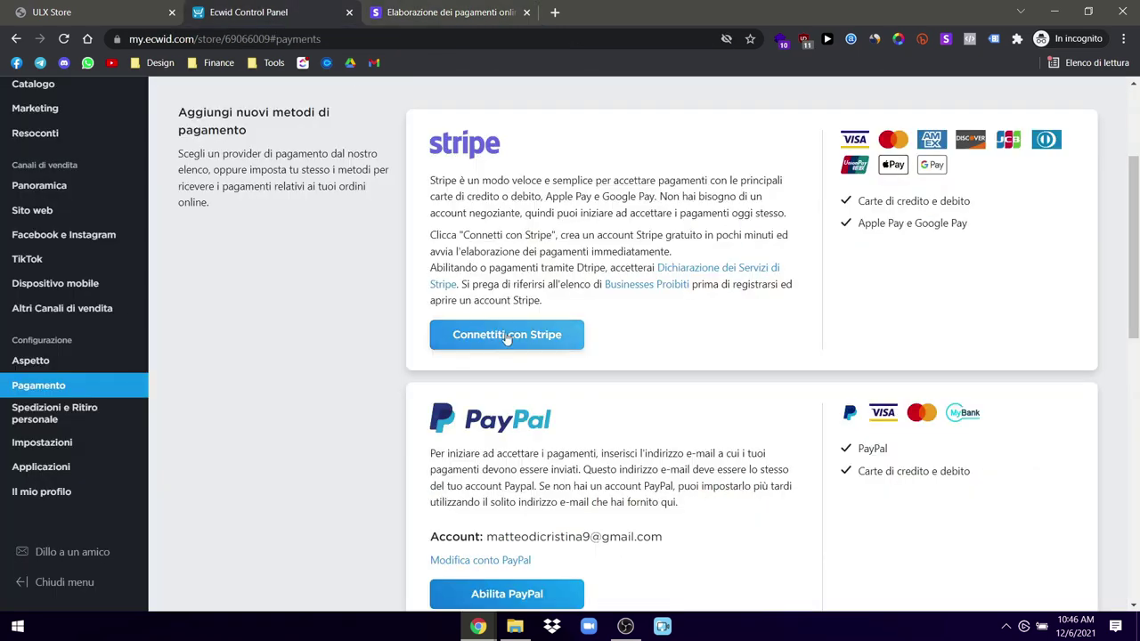
Step: Scroll through Ecwid's manual and other payment options, then switch back to the Stripe tab
{"action": "scroll", "coordinate": [532, 342], "scroll_direction": "down", "scroll_amount": 1}
{"action": "scroll", "coordinate": [532, 341], "scroll_direction": "down", "scroll_amount": 2}
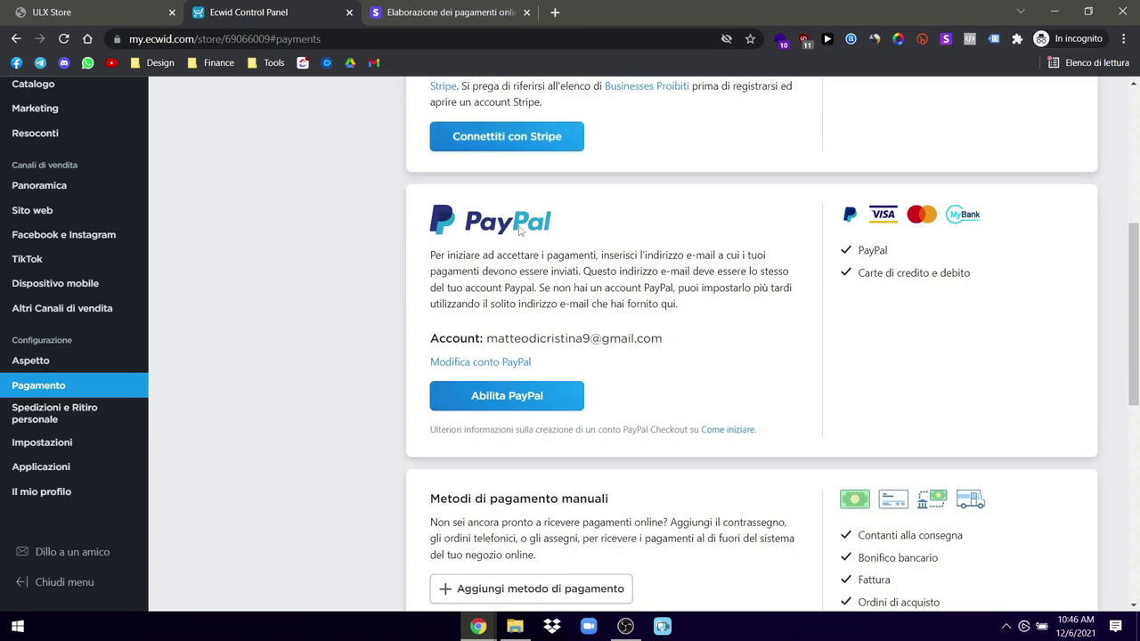
{"action": "scroll", "coordinate": [499, 288], "scroll_direction": "down", "scroll_amount": 3}
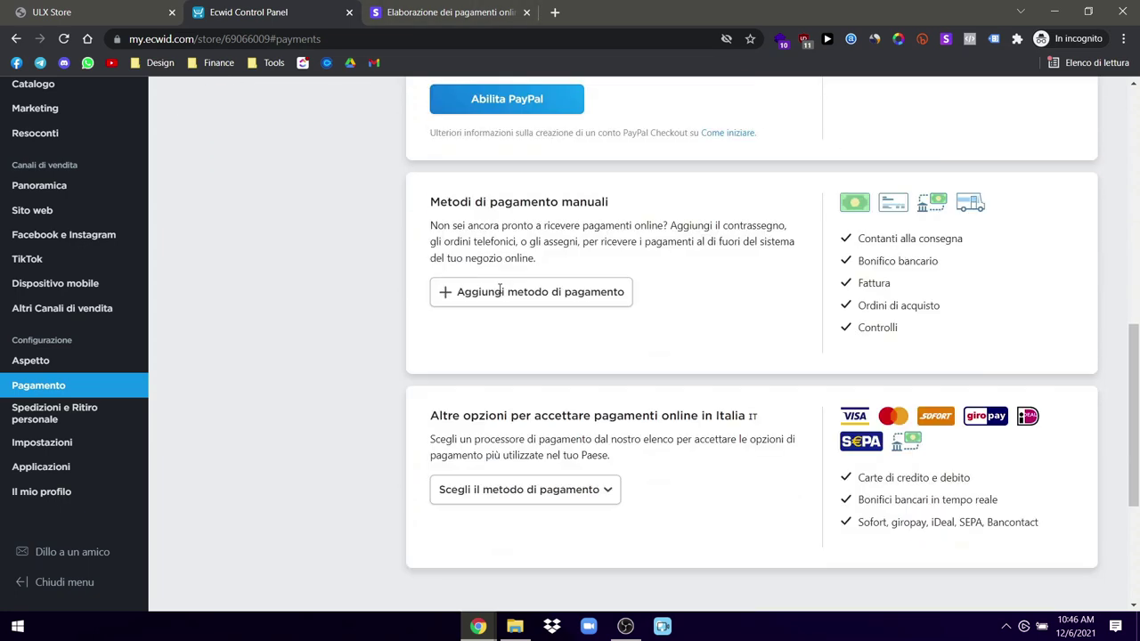
{"action": "scroll", "coordinate": [499, 287], "scroll_direction": "down", "scroll_amount": 1}
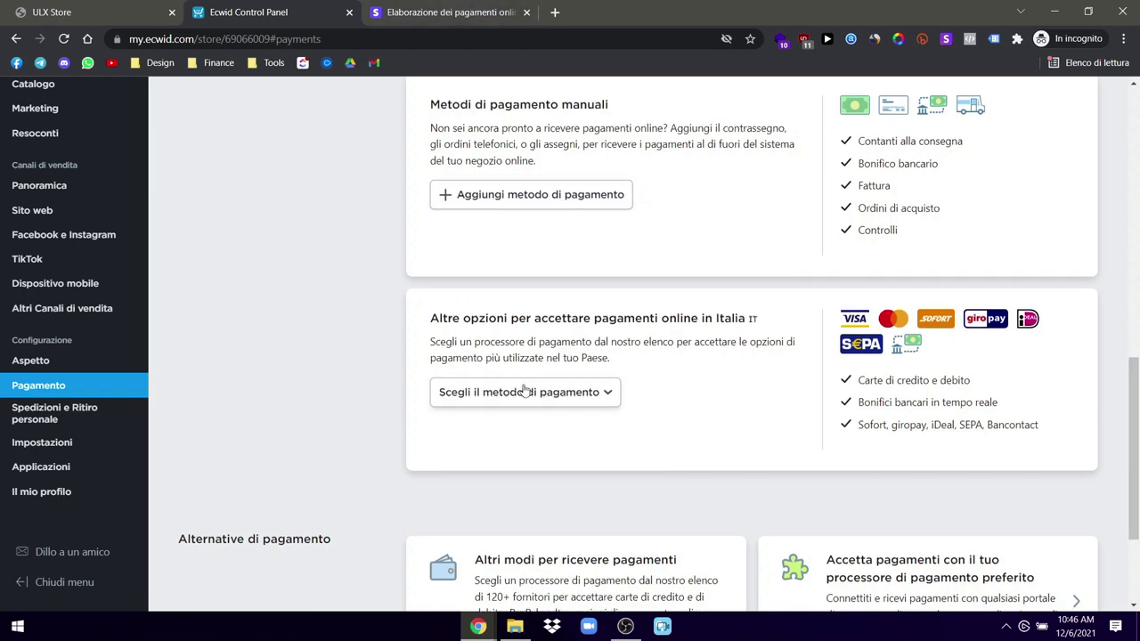
{"action": "scroll", "coordinate": [523, 389], "scroll_direction": "up", "scroll_amount": 1}
{"action": "left_click", "coordinate": [445, 13]}
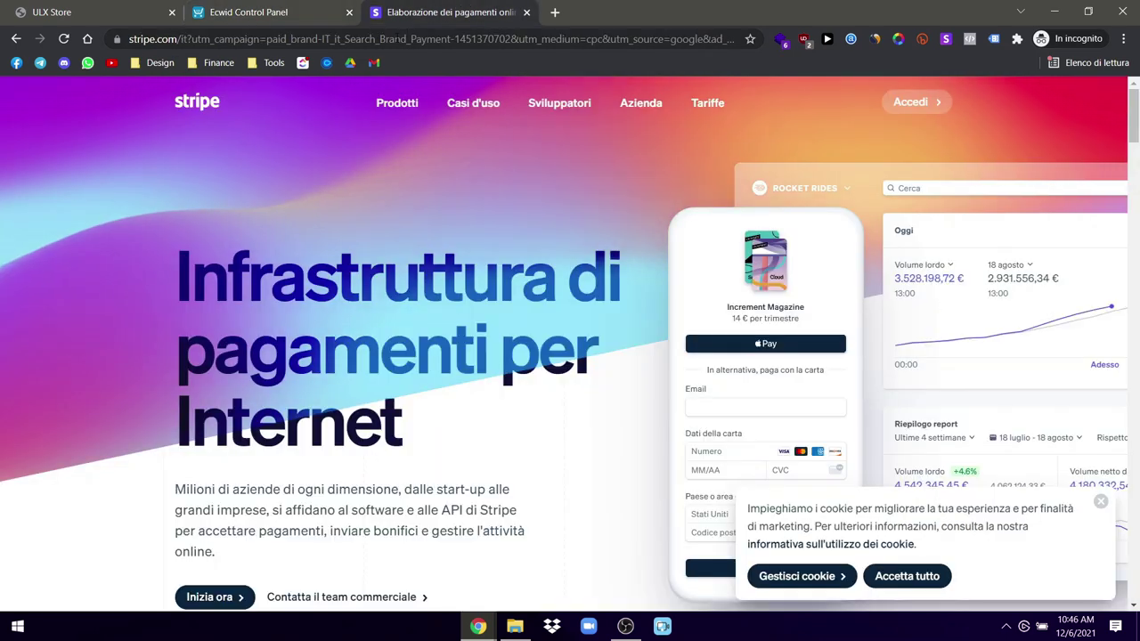
Step: Search 'paypal business', open PayPal's business page past uBlock, and accept its cookies
{"action": "left_click", "coordinate": [397, 39]}
{"action": "type", "text": "paypa"}
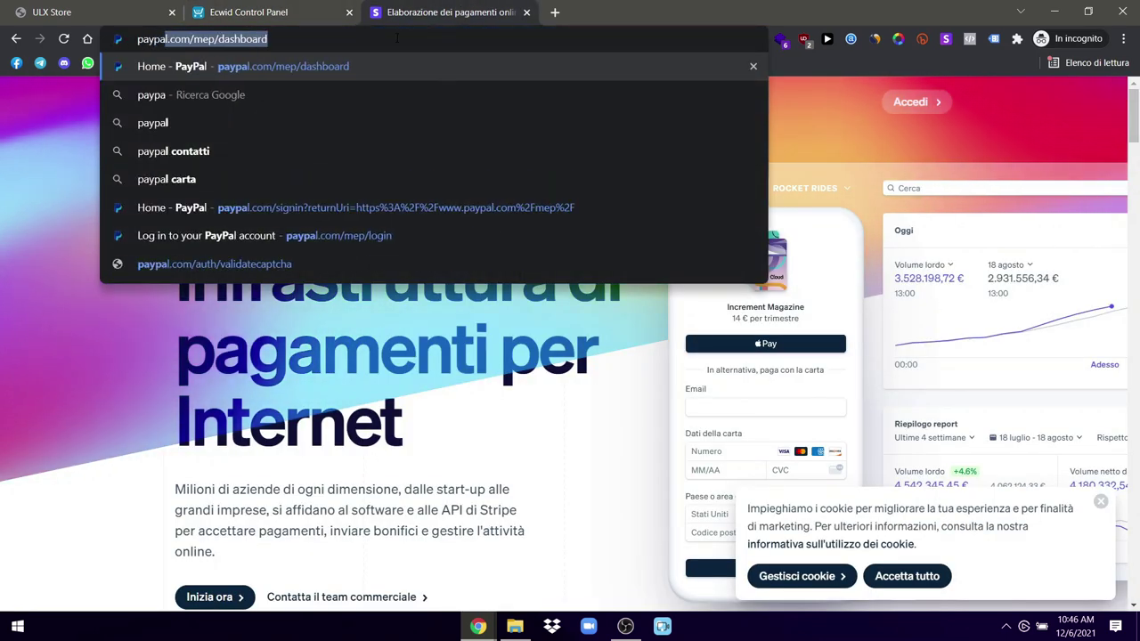
{"action": "type", "text": "l business"}
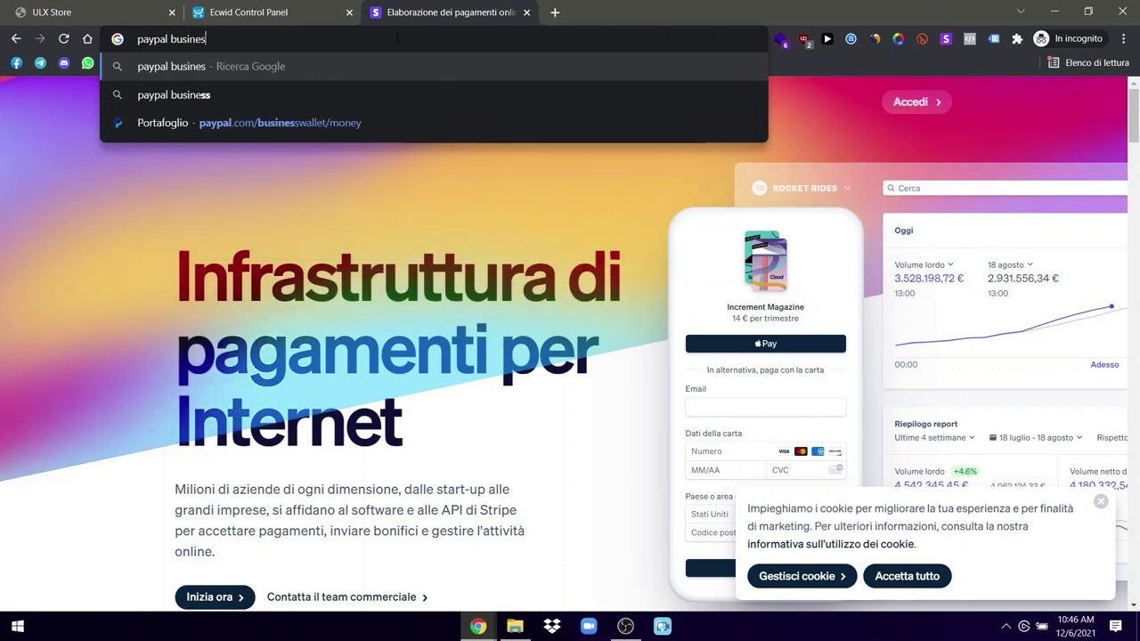
{"action": "key", "text": "Return"}
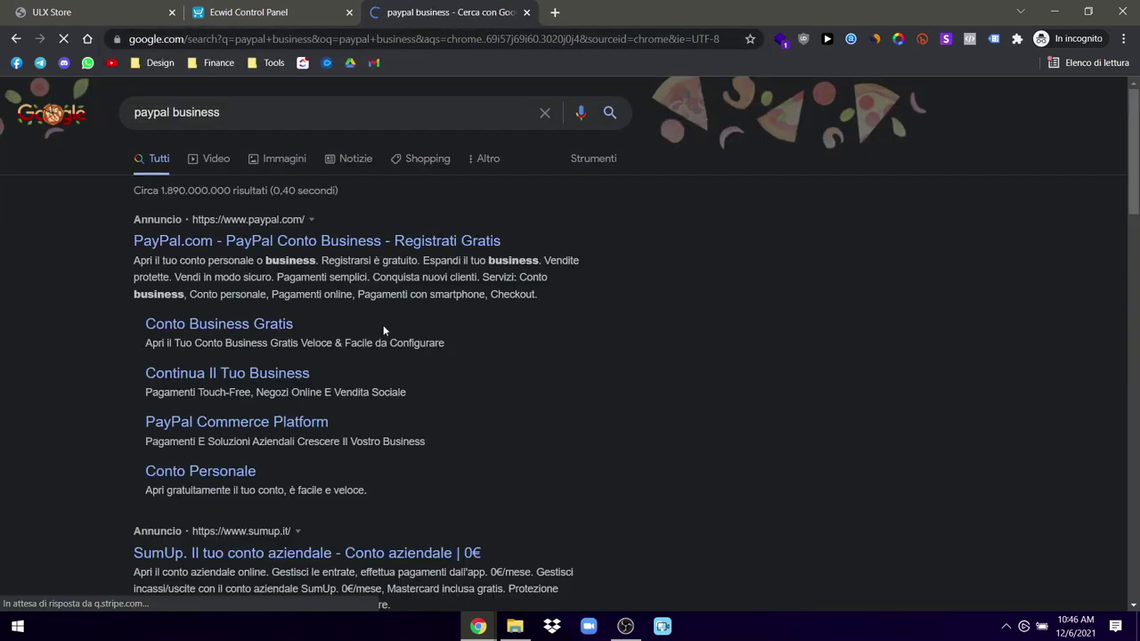
{"action": "left_click", "coordinate": [350, 242]}
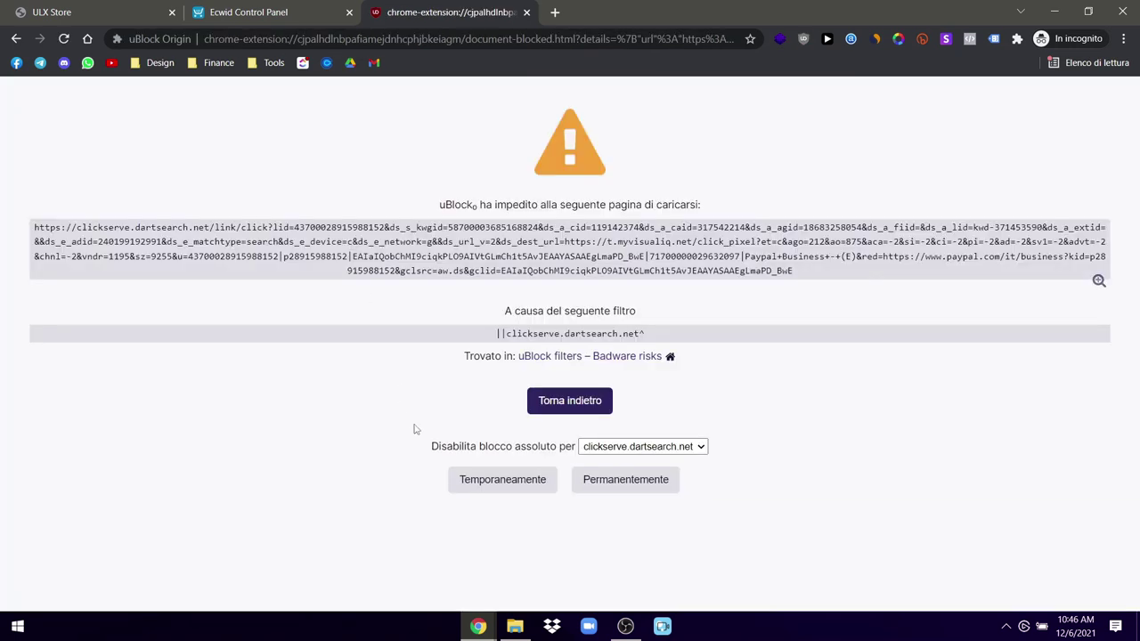
{"action": "left_click", "coordinate": [472, 480]}
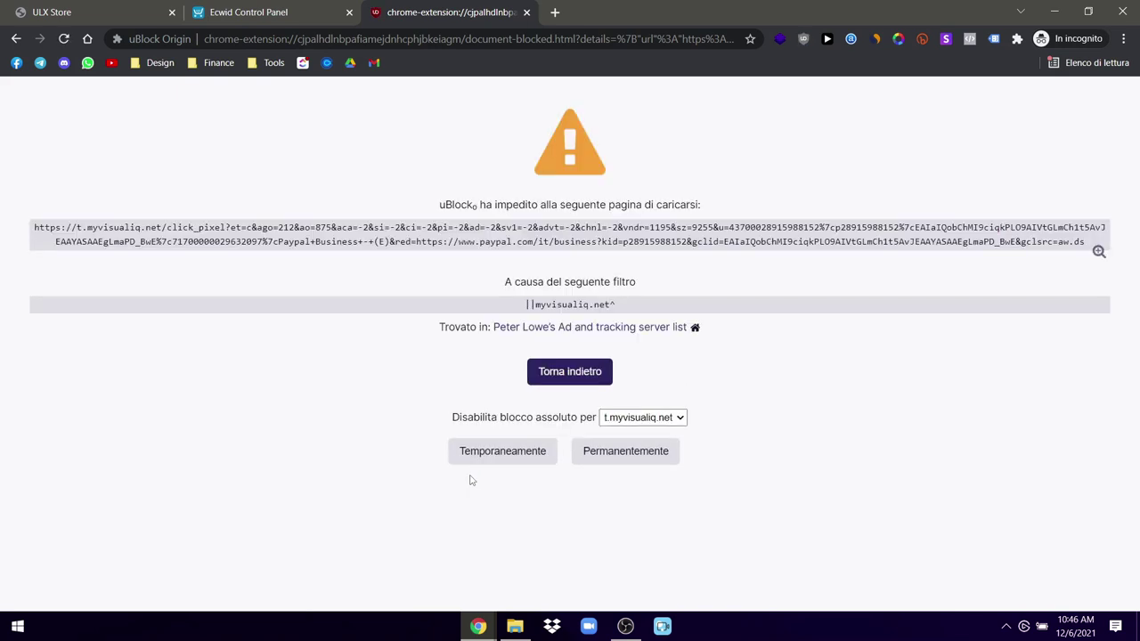
{"action": "left_click", "coordinate": [481, 455]}
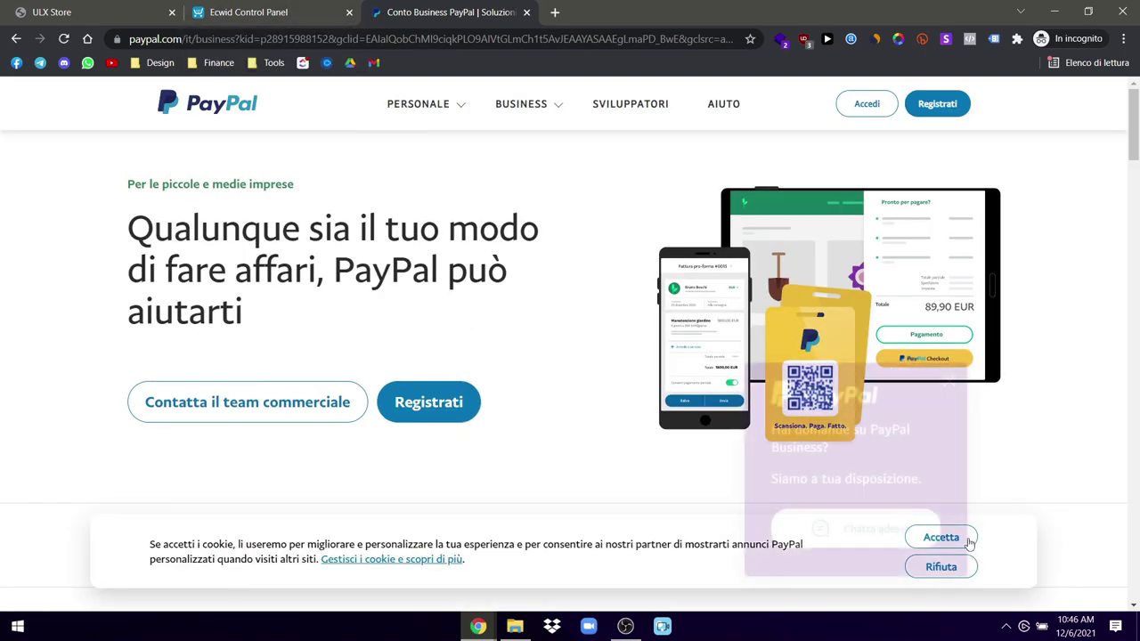
{"action": "left_click", "coordinate": [969, 540]}
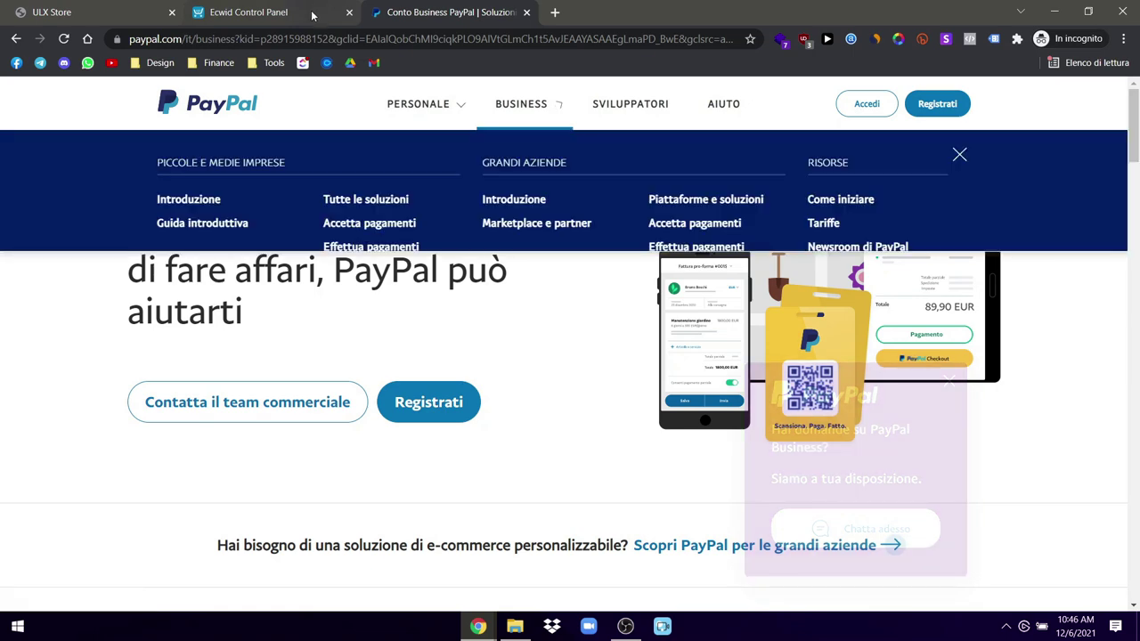
{"action": "left_click", "coordinate": [312, 15]}
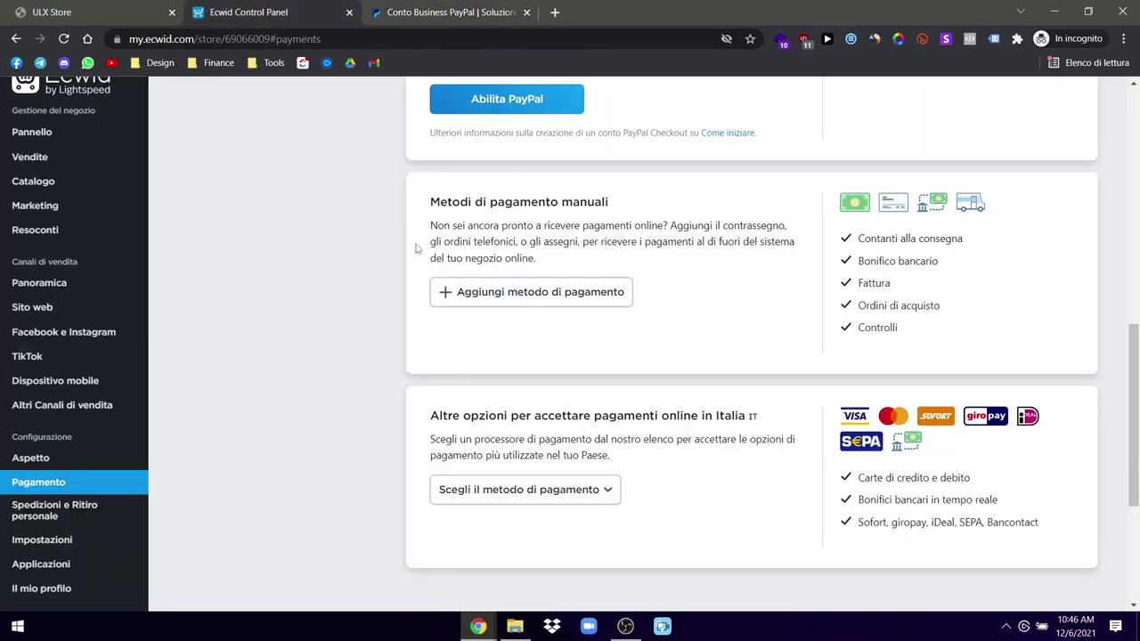
Step: Read through the suggested manual methods: Bonifico, Fattura, Controlli and Contanti alla consegna
{"action": "left_click_drag", "start_coordinate": [538, 266], "coordinate": [516, 259]}
{"action": "left_click", "coordinate": [530, 257]}
{"action": "double_click", "coordinate": [893, 261]}
{"action": "double_click", "coordinate": [881, 283]}
{"action": "double_click", "coordinate": [885, 318]}
{"action": "left_click", "coordinate": [873, 349]}
{"action": "triple_click", "coordinate": [891, 239]}
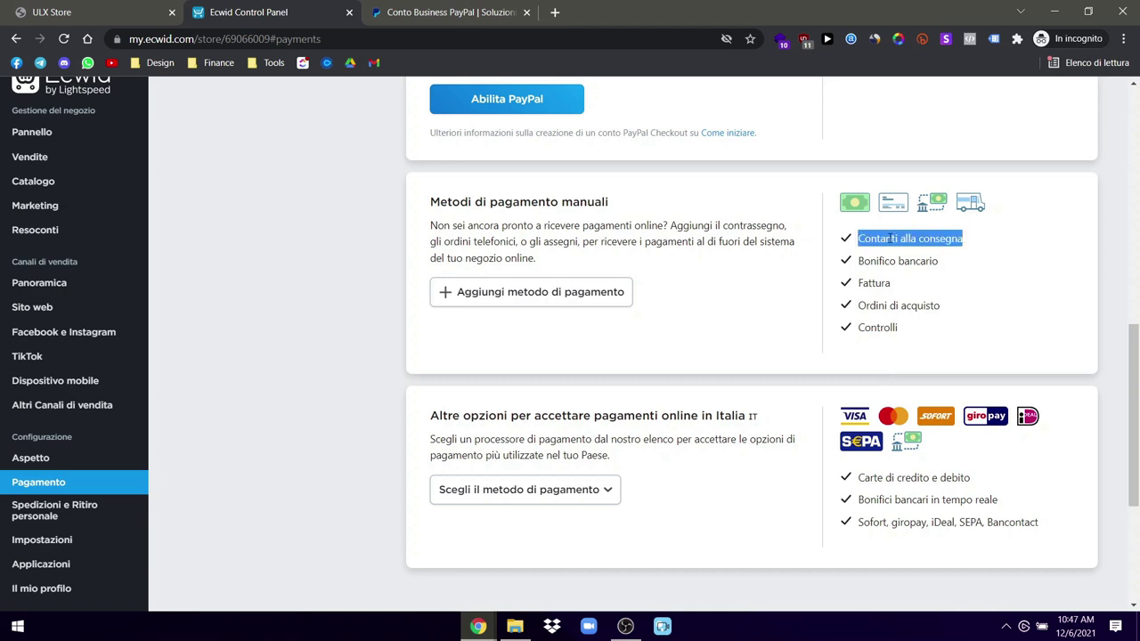
{"action": "left_click", "coordinate": [891, 238]}
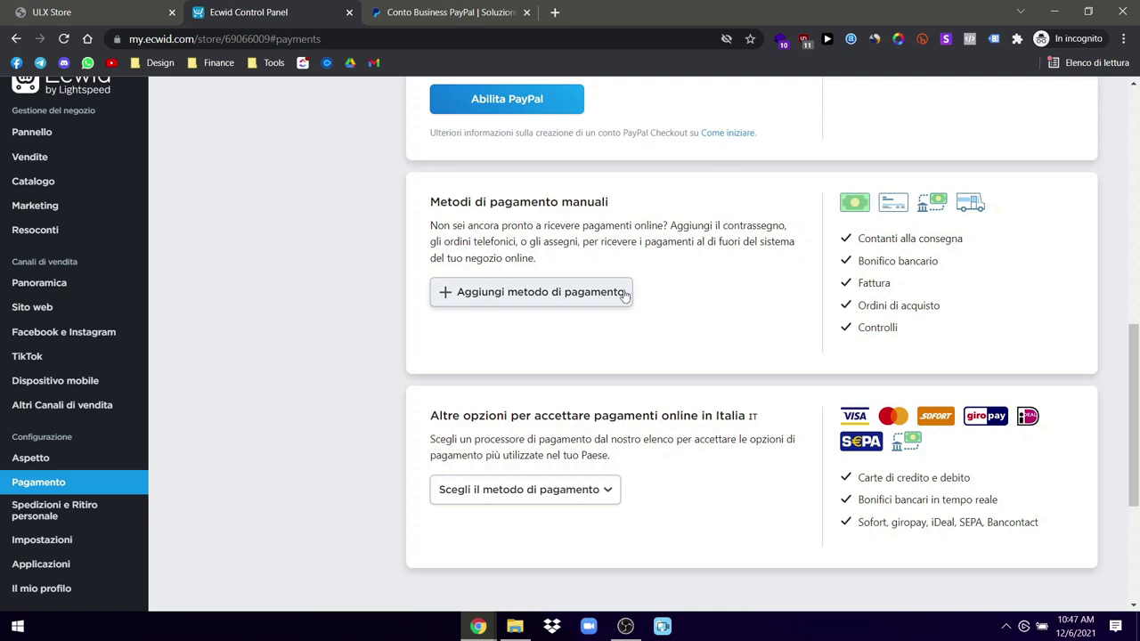
Step: Create a manual payment method with checkout name 'Pagamento in contrassegno' and save it
{"action": "left_click", "coordinate": [590, 294]}
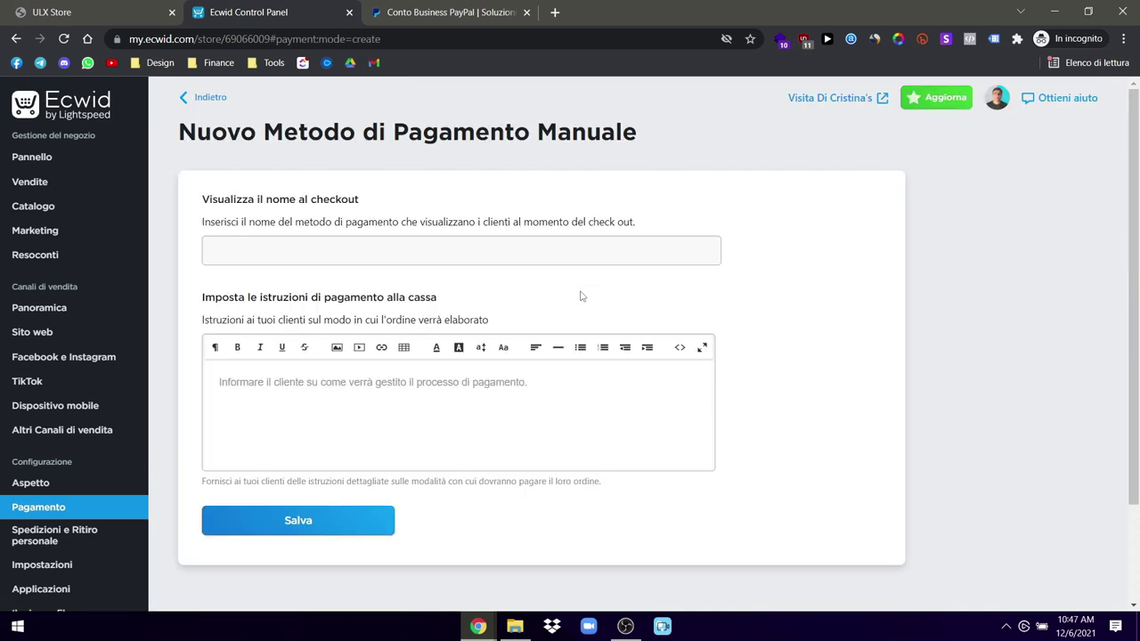
{"action": "left_click", "coordinate": [267, 261]}
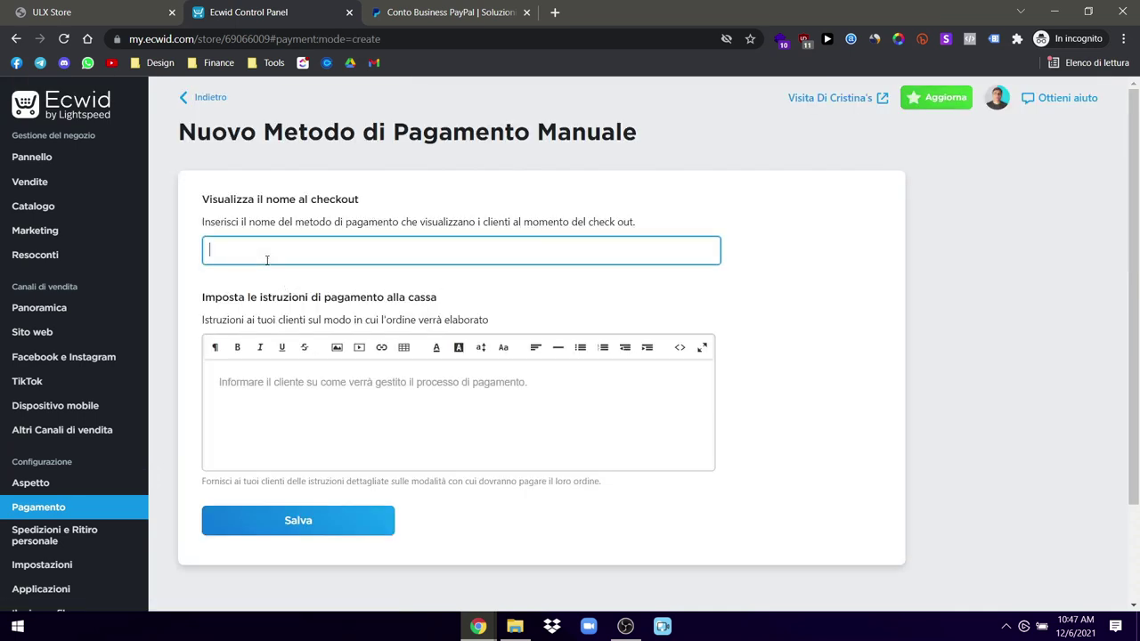
{"action": "type", "text": "Pagamento in contrassegno"}
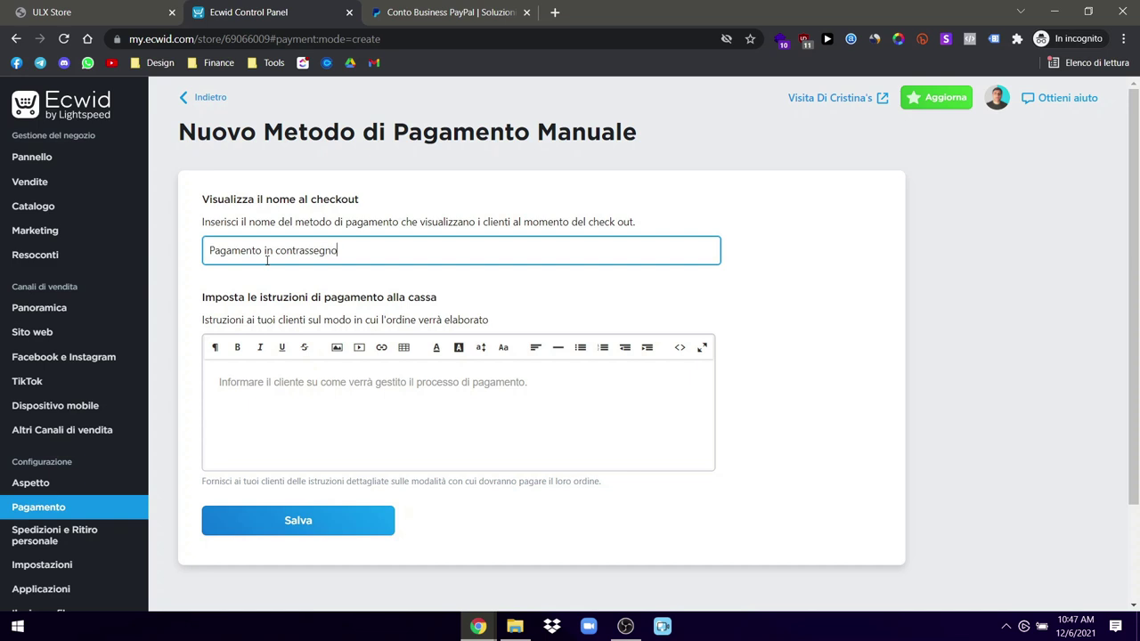
{"action": "left_click", "coordinate": [784, 426]}
{"action": "left_click", "coordinate": [338, 524]}
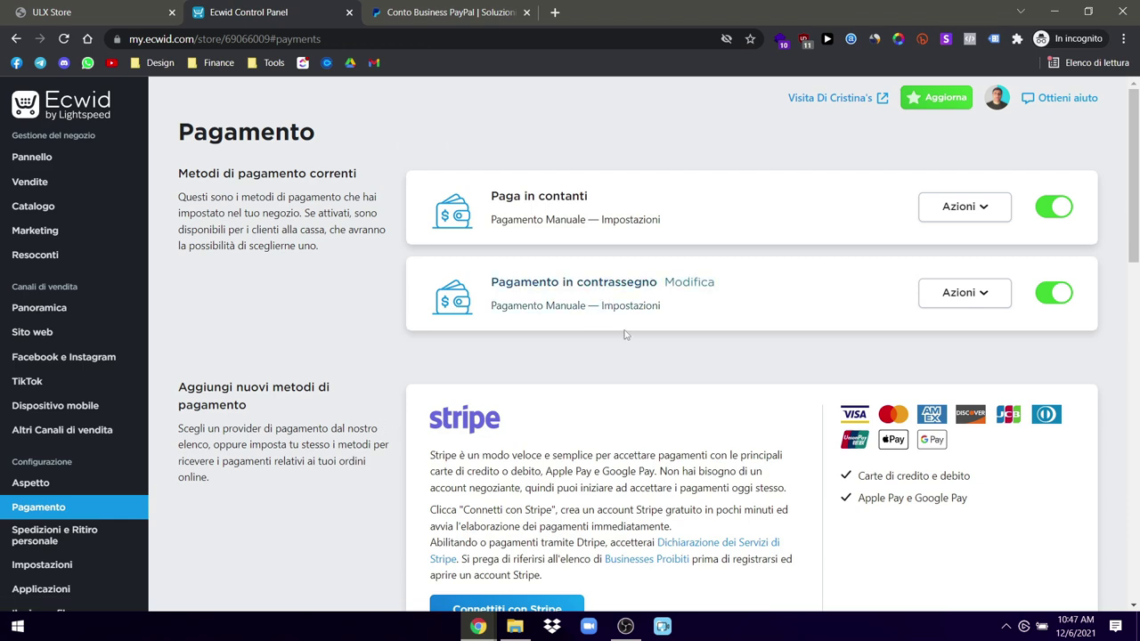
Step: Browse the 'Scegli processore di pagamento' list and close it without choosing a processor
{"action": "scroll", "coordinate": [659, 410], "scroll_direction": "down", "scroll_amount": 3}
{"action": "scroll", "coordinate": [673, 440], "scroll_direction": "down", "scroll_amount": 8}
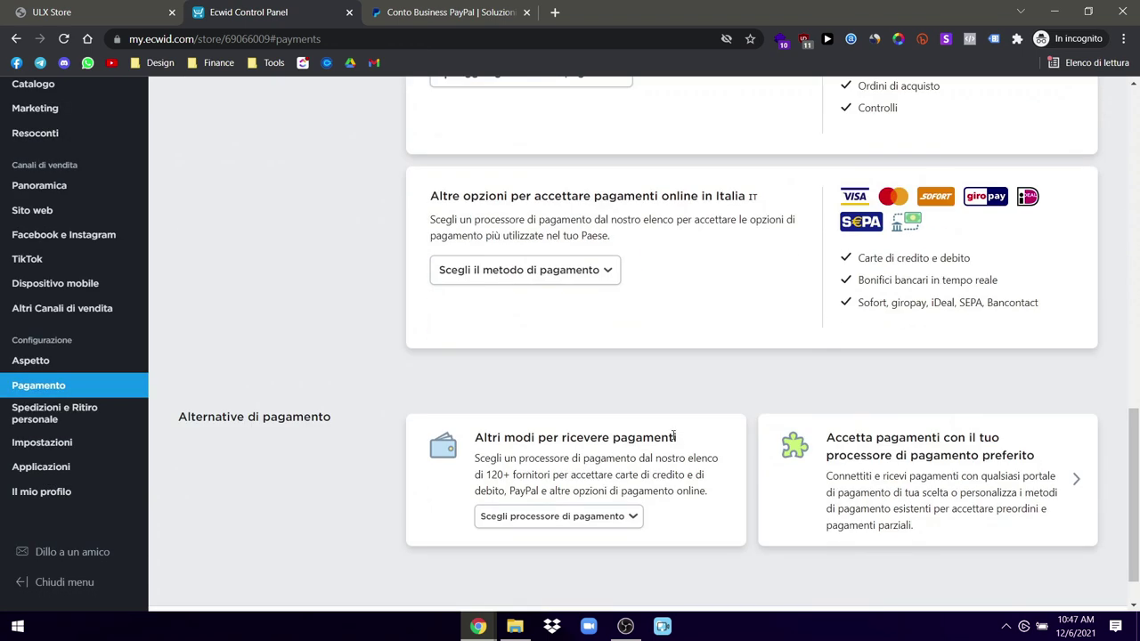
{"action": "scroll", "coordinate": [674, 435], "scroll_direction": "down", "scroll_amount": 1}
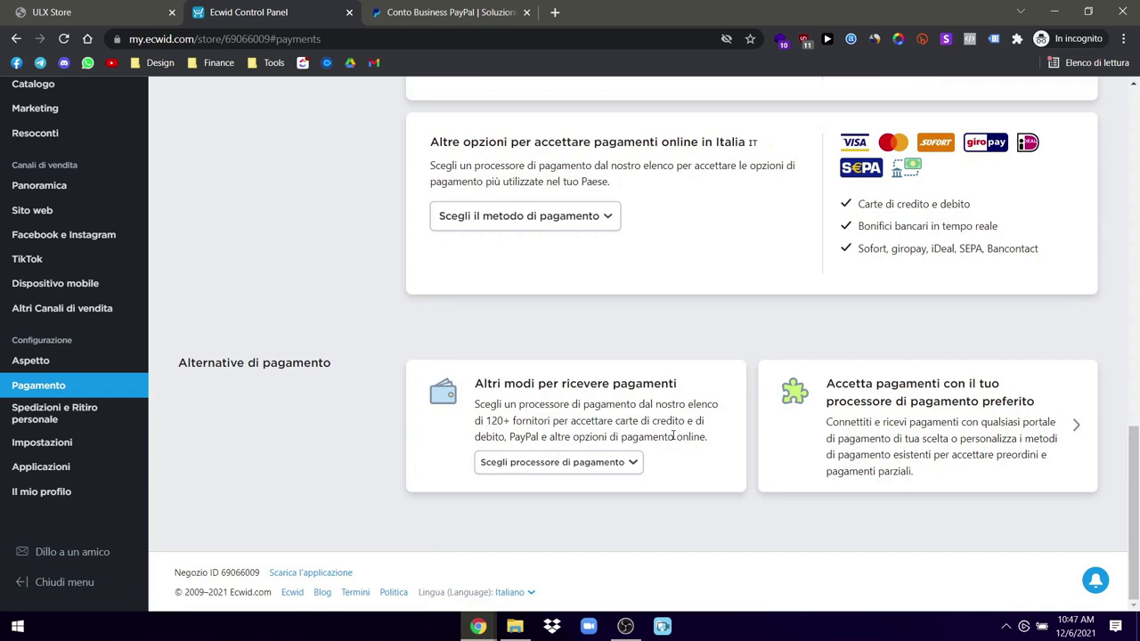
{"action": "left_click", "coordinate": [626, 460]}
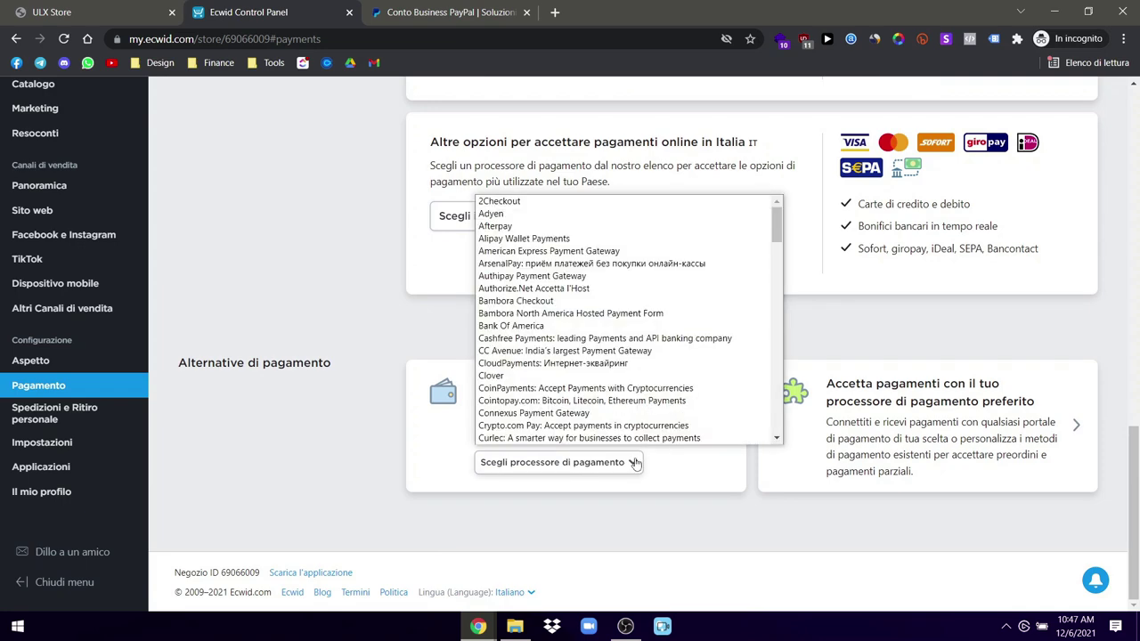
{"action": "scroll", "coordinate": [579, 366], "scroll_direction": "down", "scroll_amount": 1}
{"action": "scroll", "coordinate": [570, 321], "scroll_direction": "down", "scroll_amount": 5}
{"action": "scroll", "coordinate": [570, 320], "scroll_direction": "up", "scroll_amount": 5}
{"action": "left_click", "coordinate": [308, 460]}
{"action": "scroll", "coordinate": [306, 461], "scroll_direction": "up", "scroll_amount": 1}
{"action": "scroll", "coordinate": [305, 461], "scroll_direction": "up", "scroll_amount": 3}
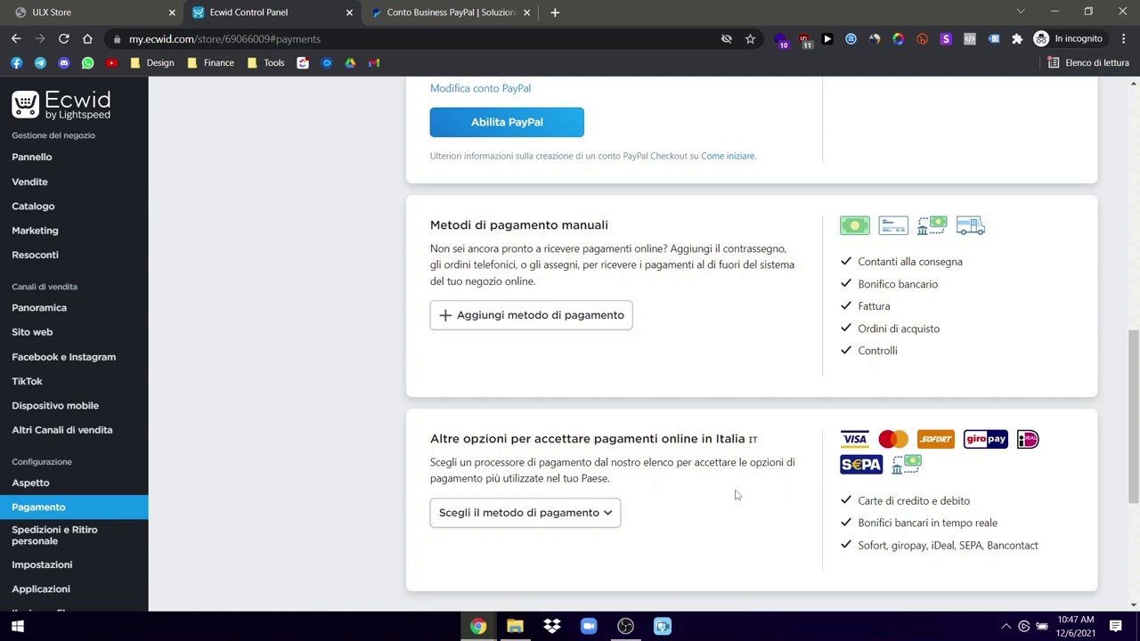
Step: Browse the Italian payment methods list without choosing one, then go to Aspetto
{"action": "double_click", "coordinate": [925, 522]}
{"action": "left_click", "coordinate": [565, 509]}
{"action": "left_click", "coordinate": [699, 530]}
{"action": "left_click", "coordinate": [699, 530]}
{"action": "left_click", "coordinate": [567, 517]}
{"action": "scroll", "coordinate": [498, 407], "scroll_direction": "down", "scroll_amount": 1}
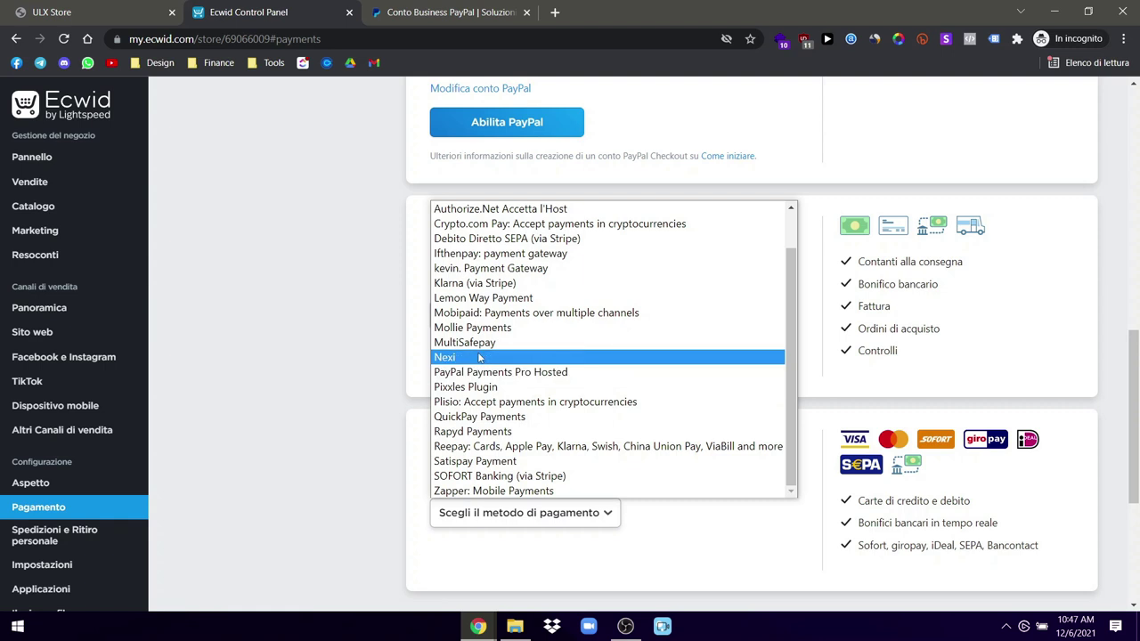
{"action": "scroll", "coordinate": [479, 357], "scroll_direction": "up", "scroll_amount": 2}
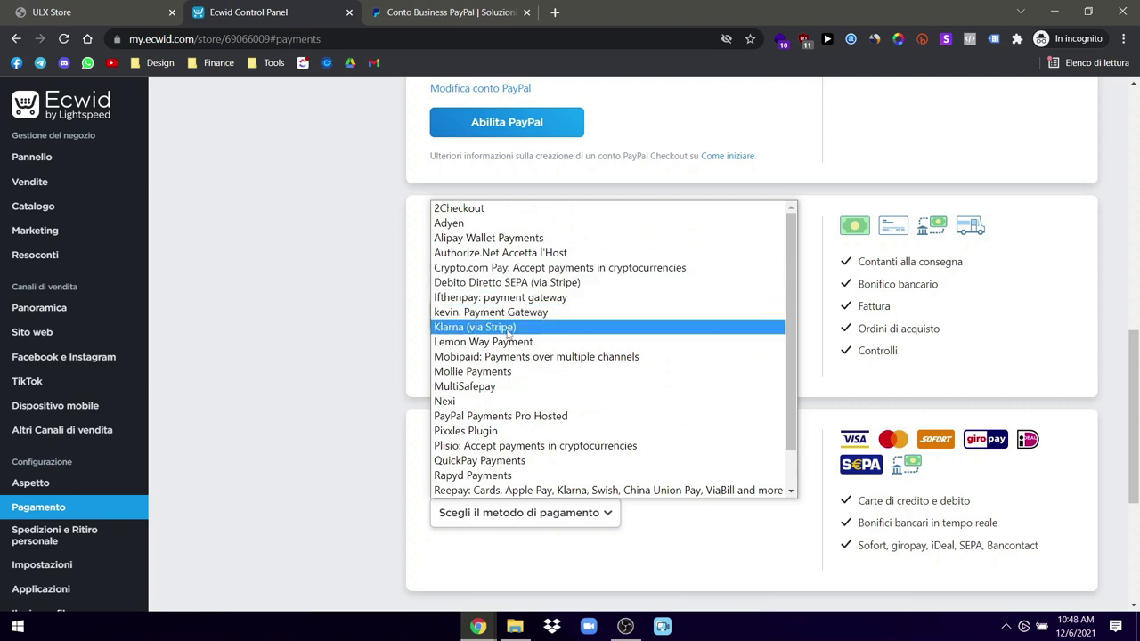
{"action": "left_click", "coordinate": [370, 454]}
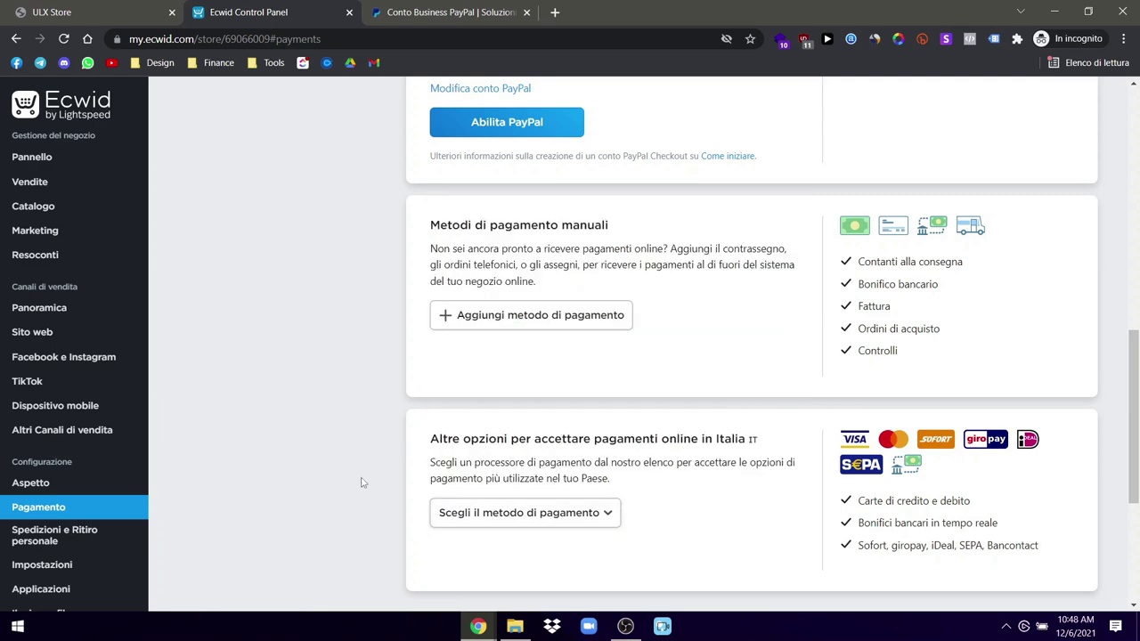
{"action": "scroll", "coordinate": [360, 483], "scroll_direction": "up", "scroll_amount": 7}
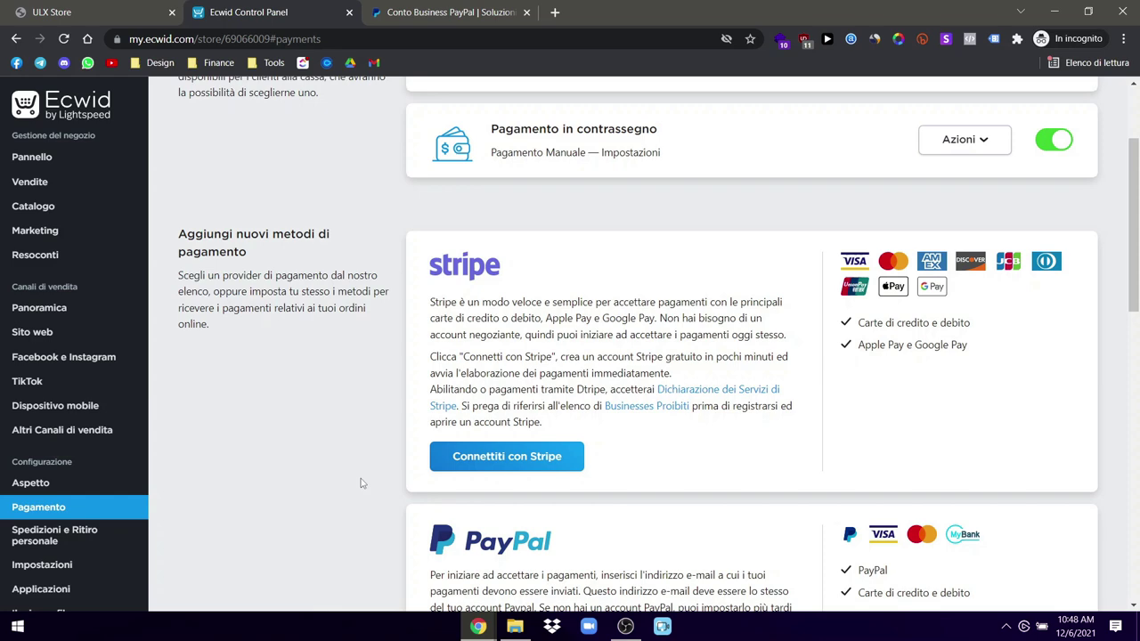
{"action": "scroll", "coordinate": [347, 481], "scroll_direction": "down", "scroll_amount": 4}
{"action": "left_click", "coordinate": [51, 361]}
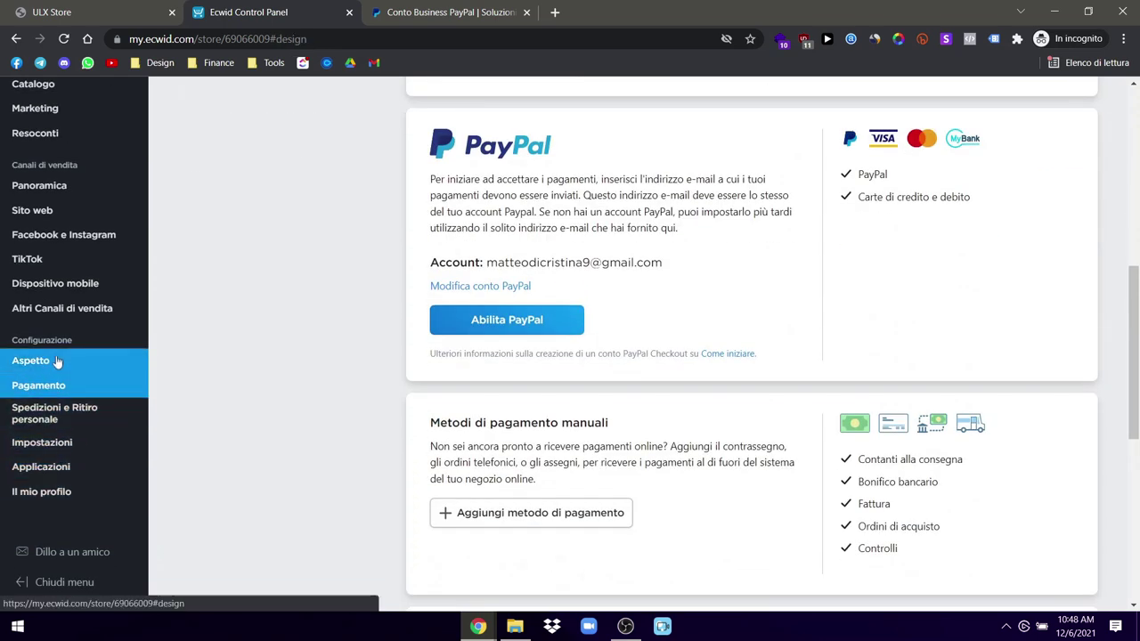
{"action": "mouse_move", "coordinate": [129, 360]}
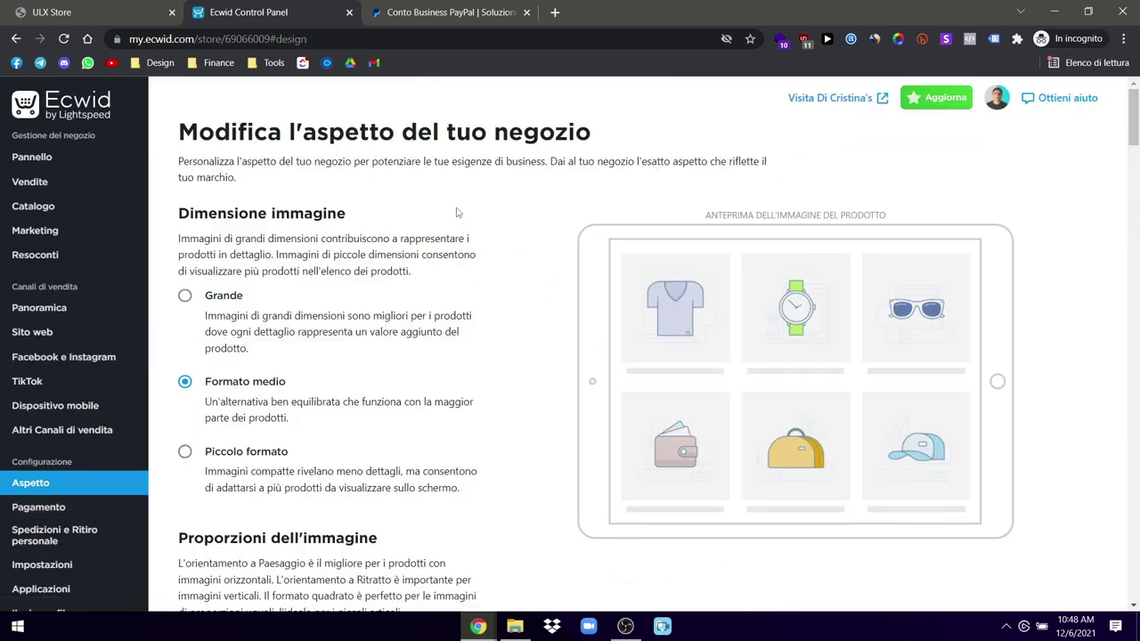
{"action": "scroll", "coordinate": [473, 379], "scroll_direction": "down", "scroll_amount": 15}
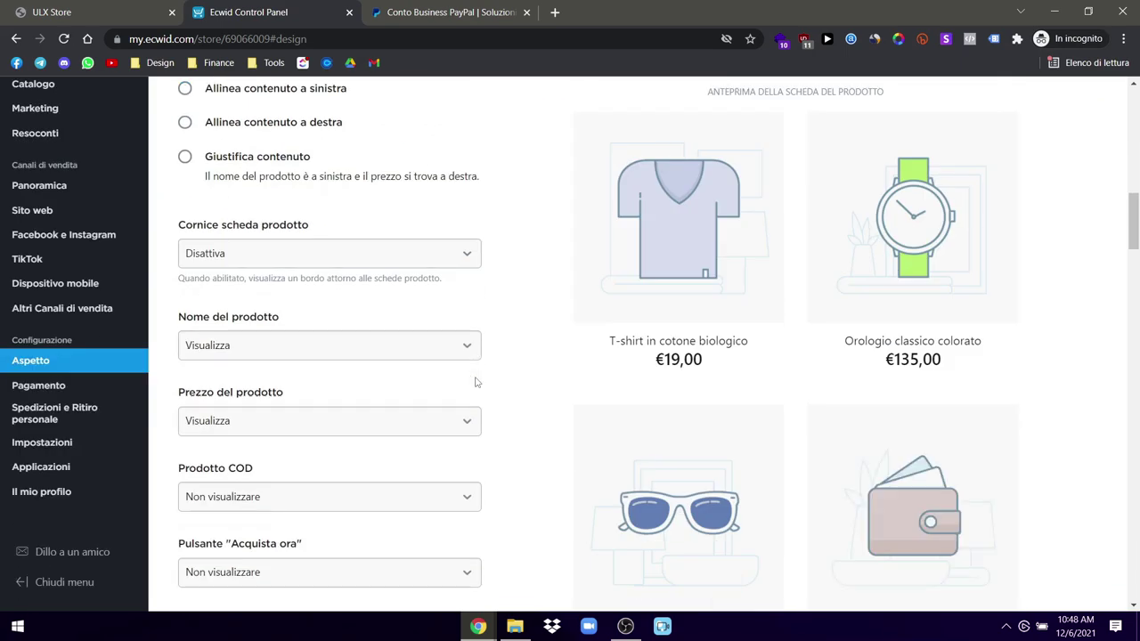
{"action": "scroll", "coordinate": [475, 382], "scroll_direction": "up", "scroll_amount": 15}
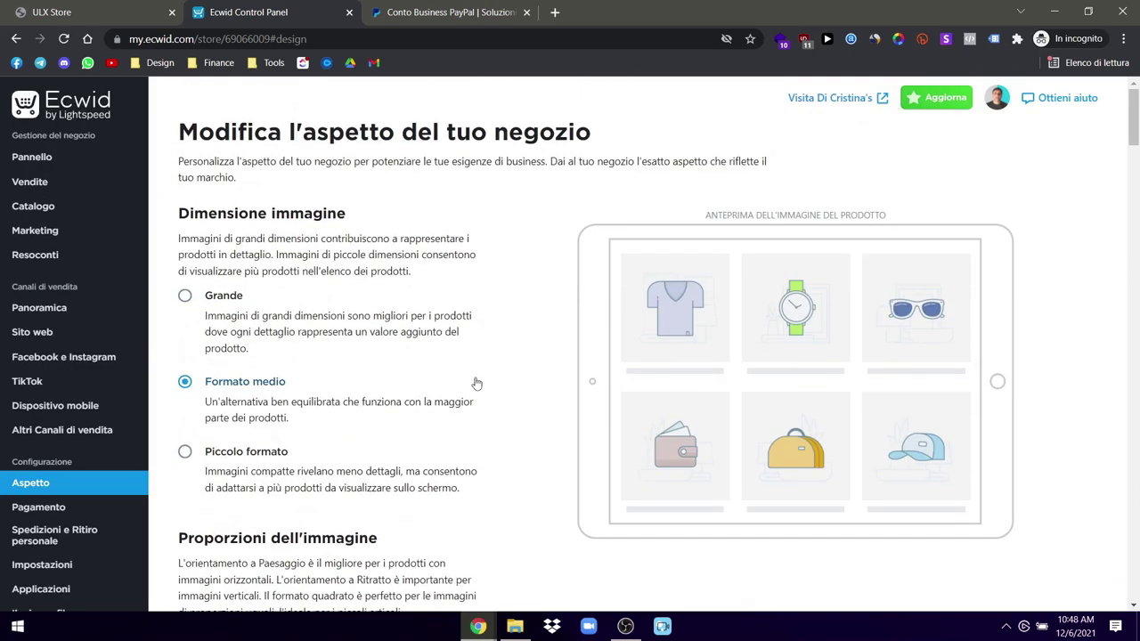
{"action": "mouse_move", "coordinate": [63, 218]}
{"action": "mouse_move", "coordinate": [57, 333]}
{"action": "scroll", "coordinate": [489, 366], "scroll_direction": "down", "scroll_amount": 2}
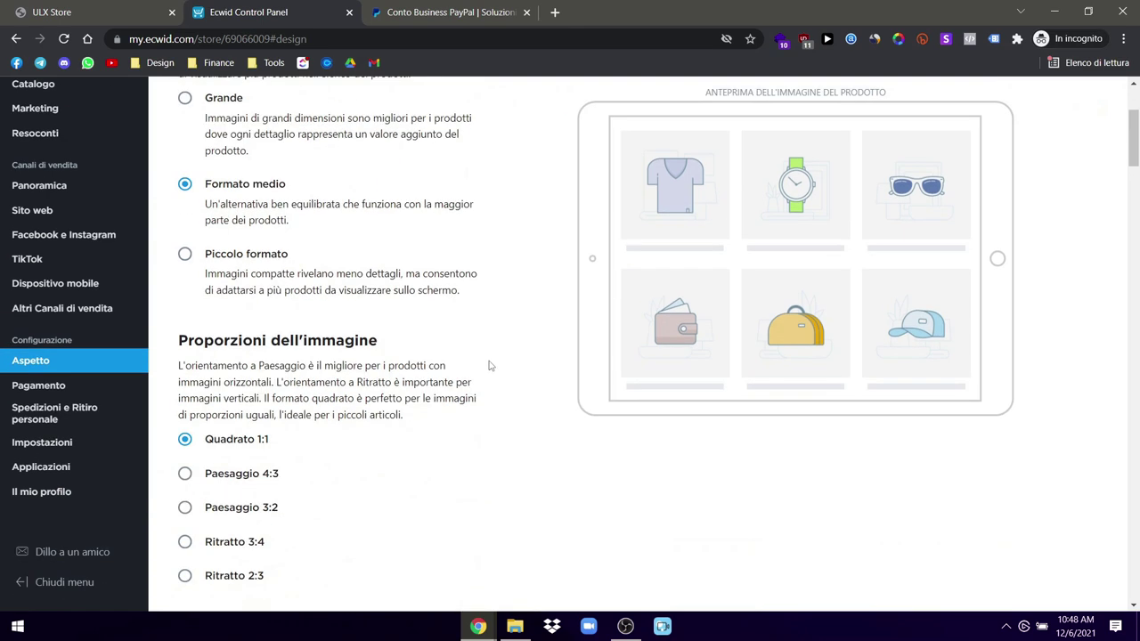
{"action": "scroll", "coordinate": [489, 366], "scroll_direction": "down", "scroll_amount": 2}
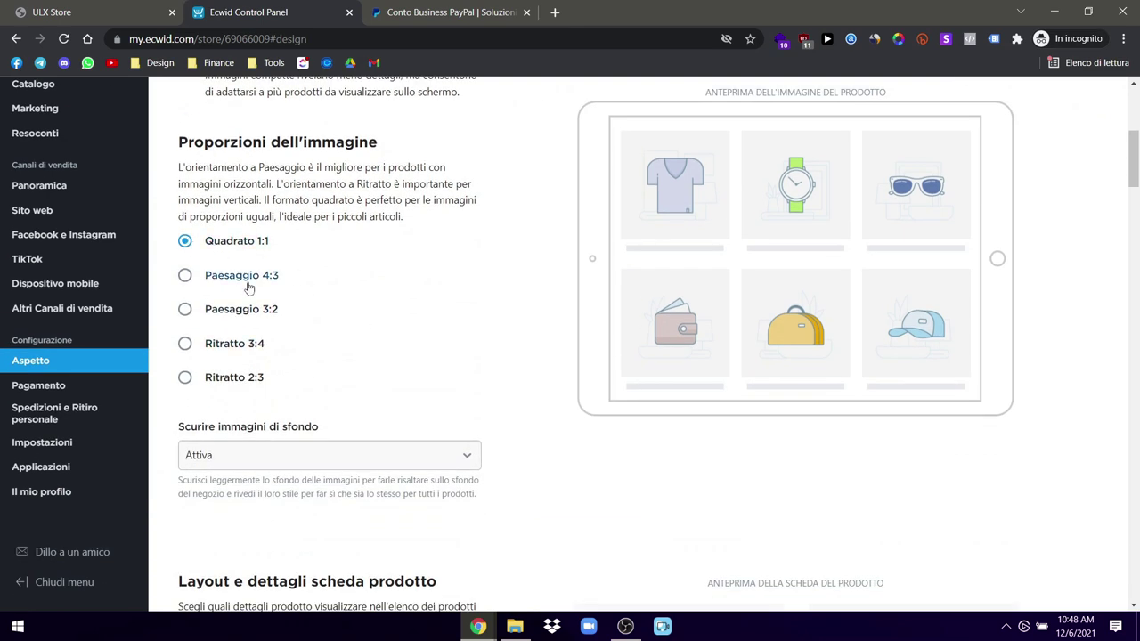
{"action": "left_click", "coordinate": [515, 626]}
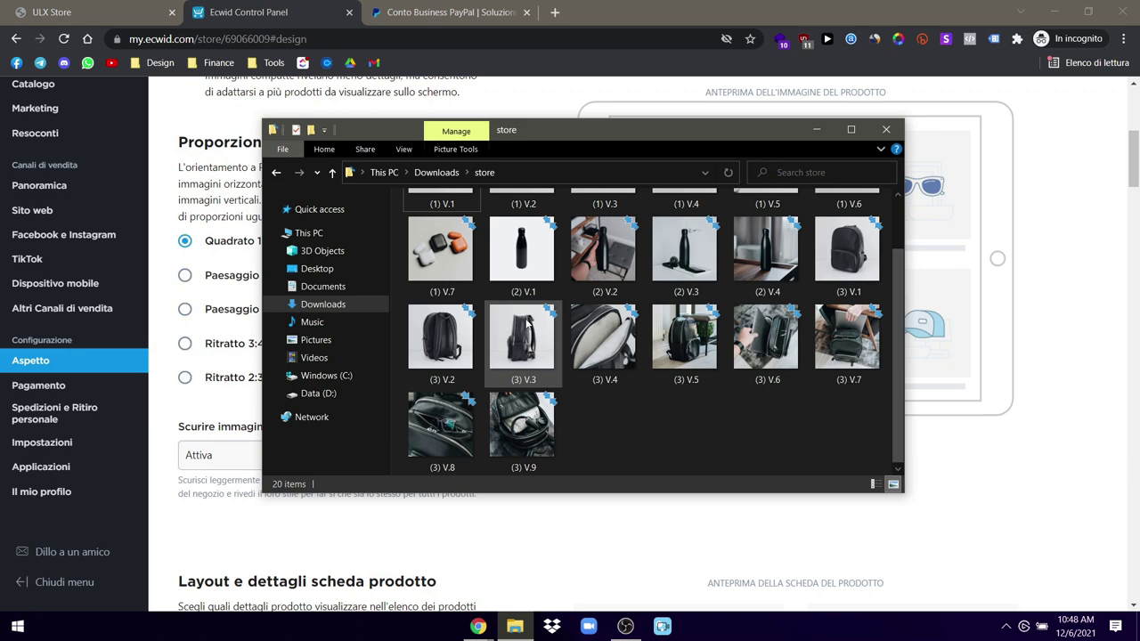
{"action": "left_click", "coordinate": [821, 132]}
{"action": "scroll", "coordinate": [431, 369], "scroll_direction": "down", "scroll_amount": 1}
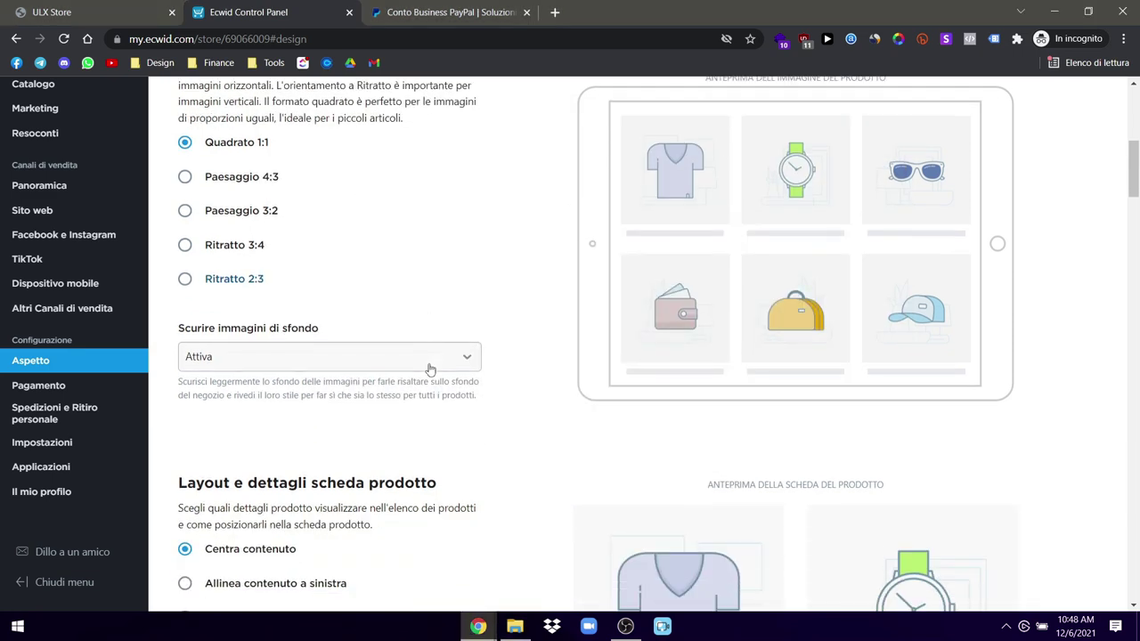
{"action": "scroll", "coordinate": [432, 369], "scroll_direction": "down", "scroll_amount": 2}
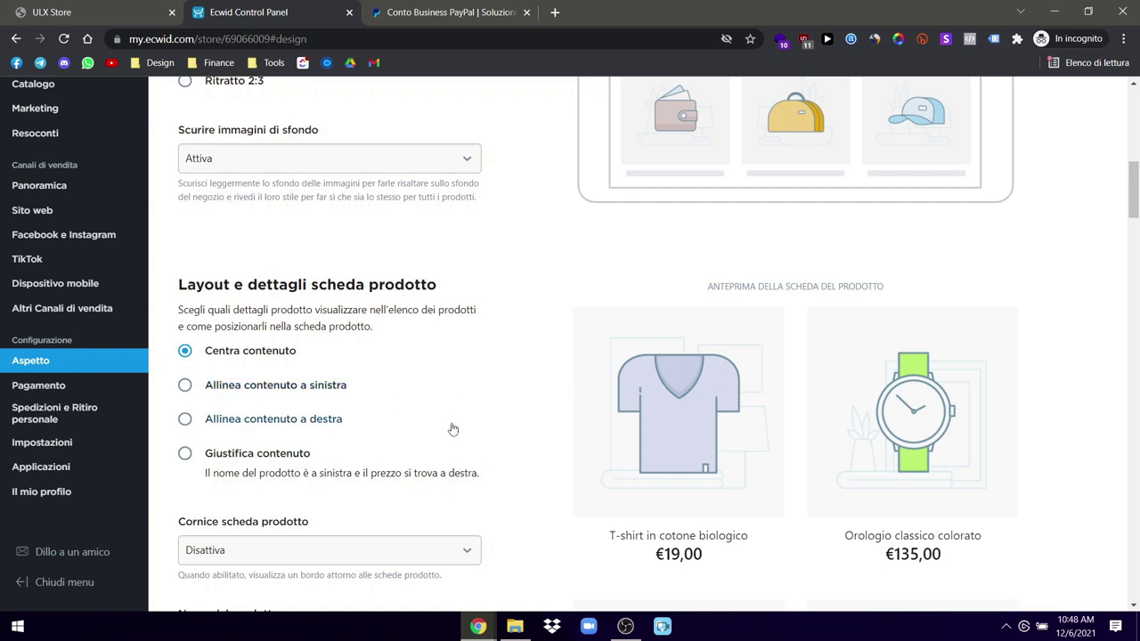
{"action": "scroll", "coordinate": [454, 427], "scroll_direction": "down", "scroll_amount": 3}
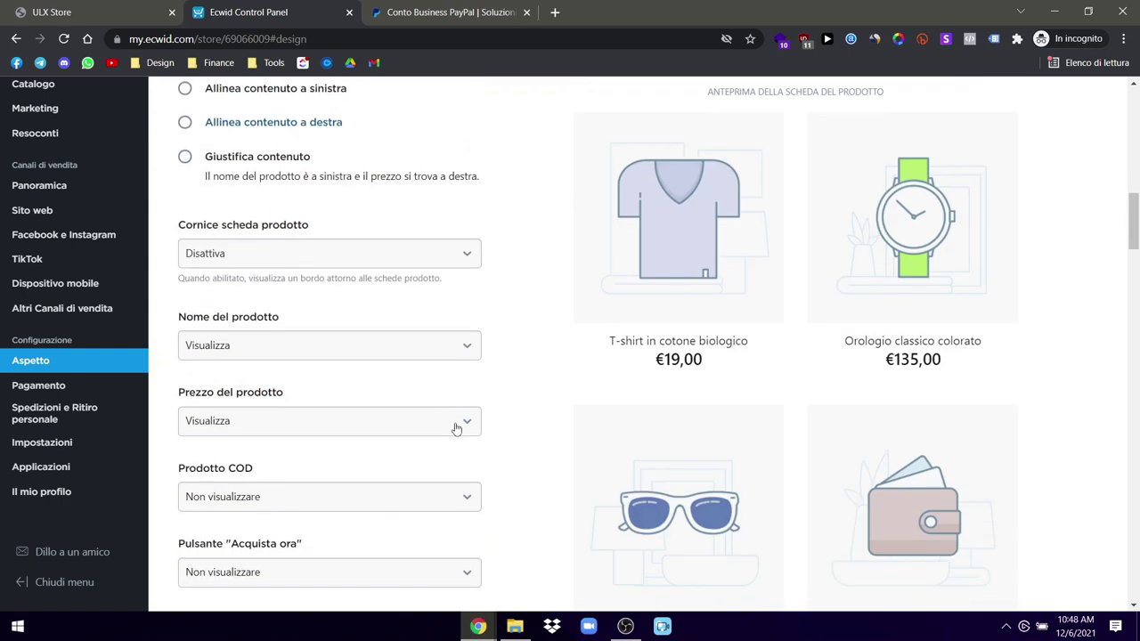
{"action": "left_click", "coordinate": [455, 263]}
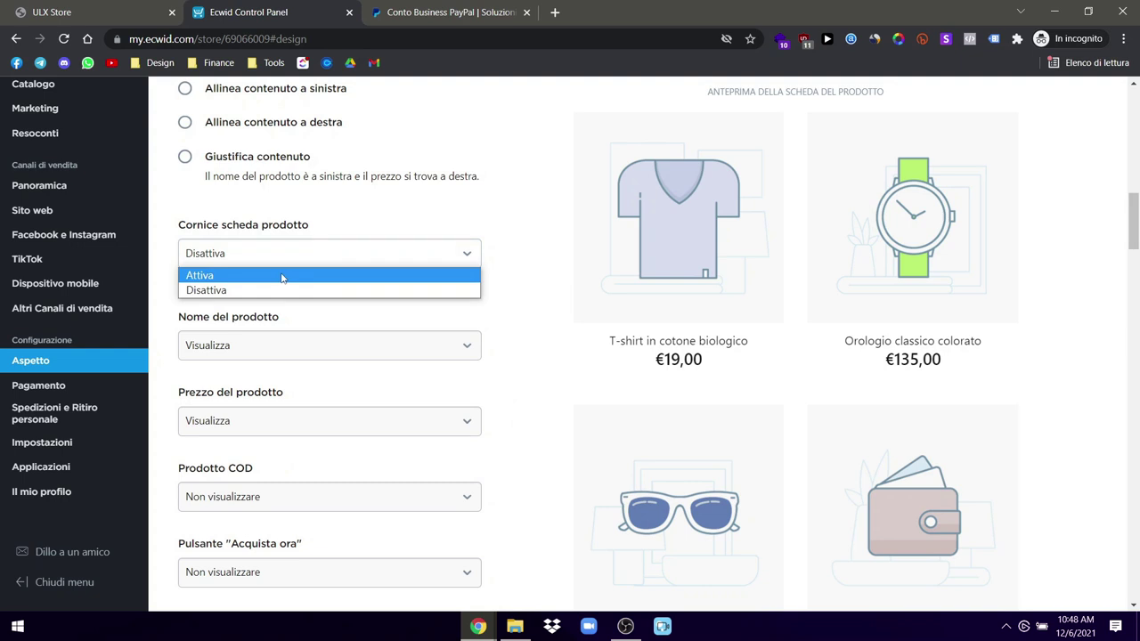
{"action": "left_click", "coordinate": [282, 277]}
{"action": "left_click", "coordinate": [330, 260]}
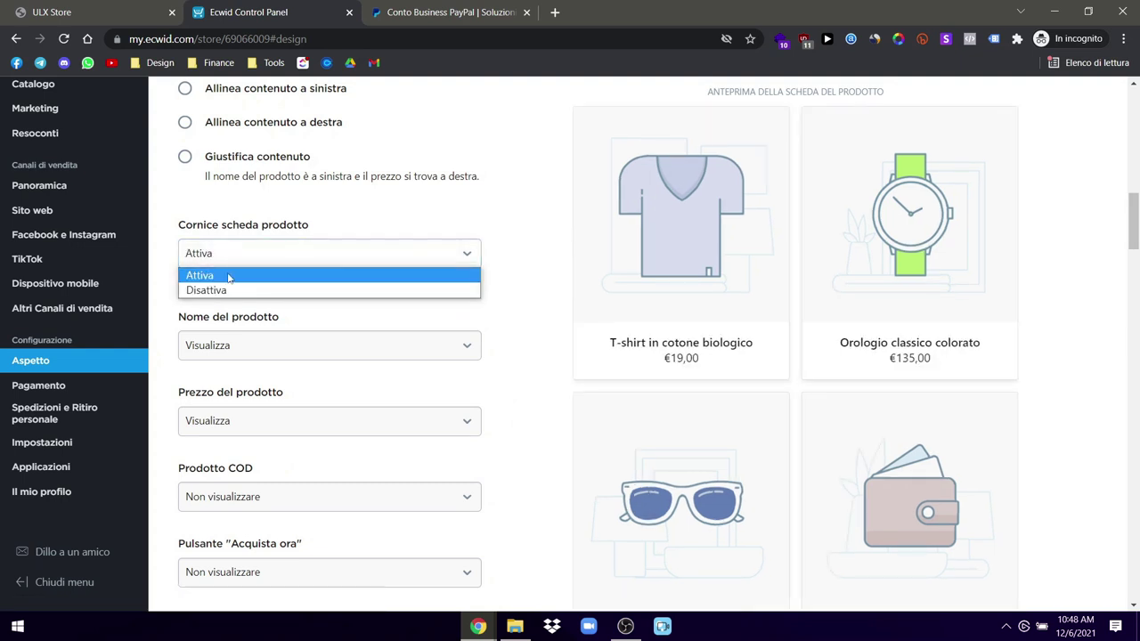
{"action": "left_click", "coordinate": [216, 289]}
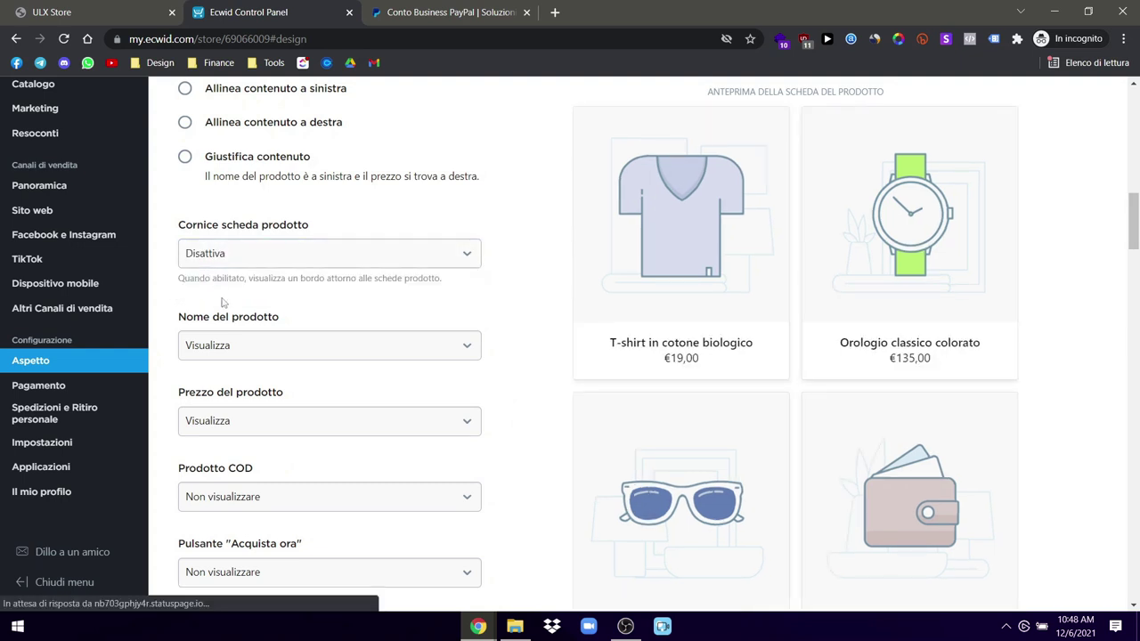
{"action": "left_click", "coordinate": [241, 346]}
{"action": "left_click", "coordinate": [250, 397]}
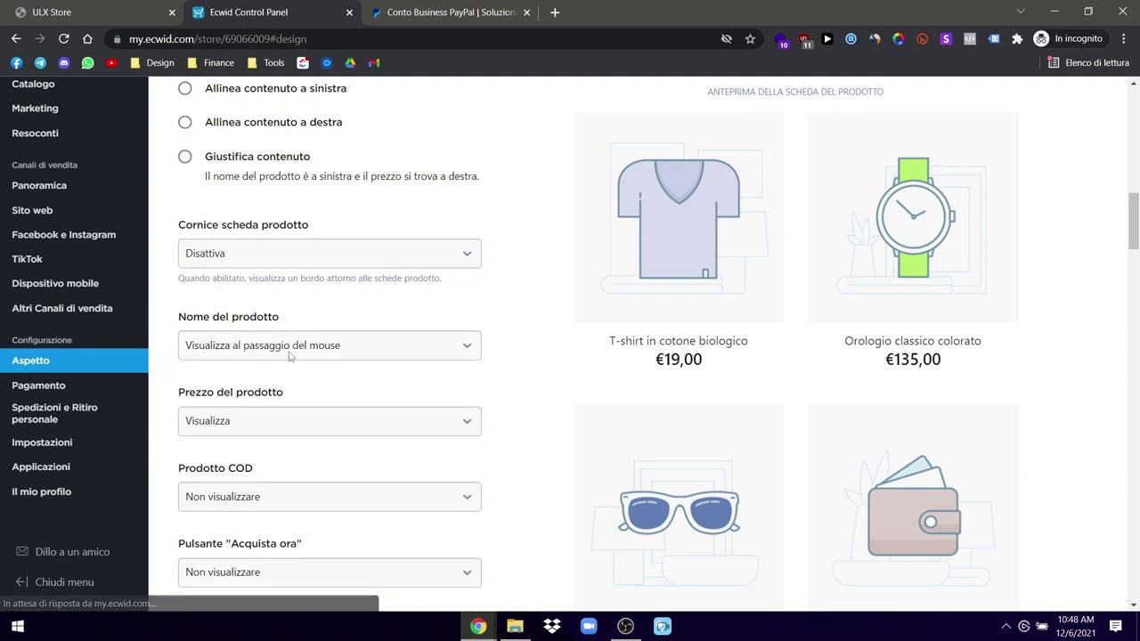
{"action": "left_click", "coordinate": [290, 352]}
{"action": "left_click", "coordinate": [246, 370]}
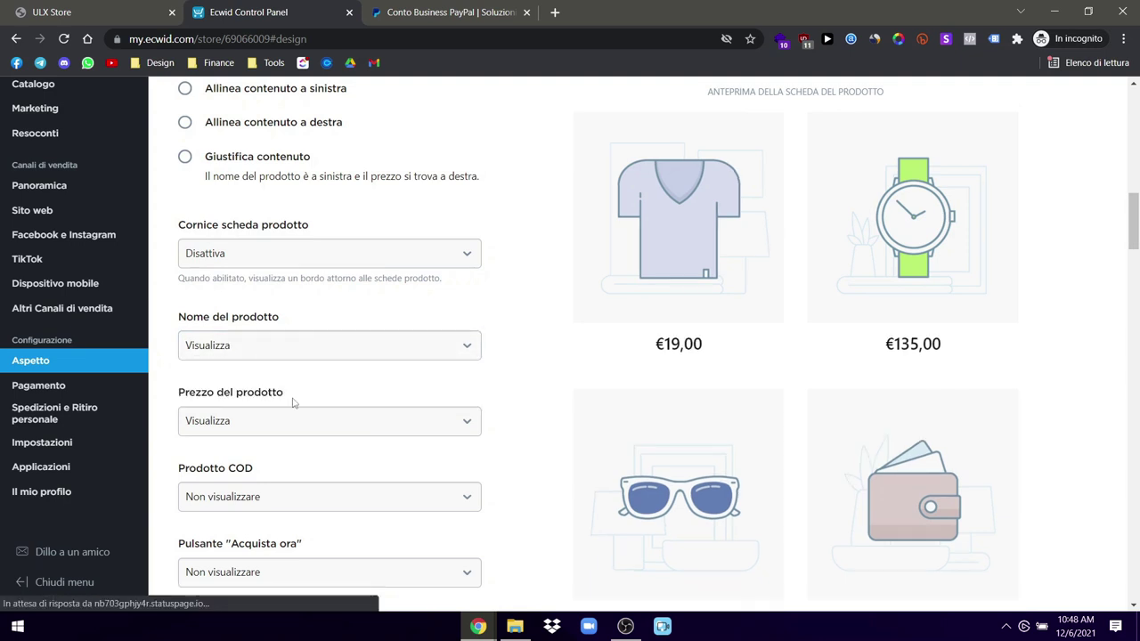
{"action": "scroll", "coordinate": [294, 401], "scroll_direction": "down", "scroll_amount": 1}
{"action": "left_click", "coordinate": [309, 398]}
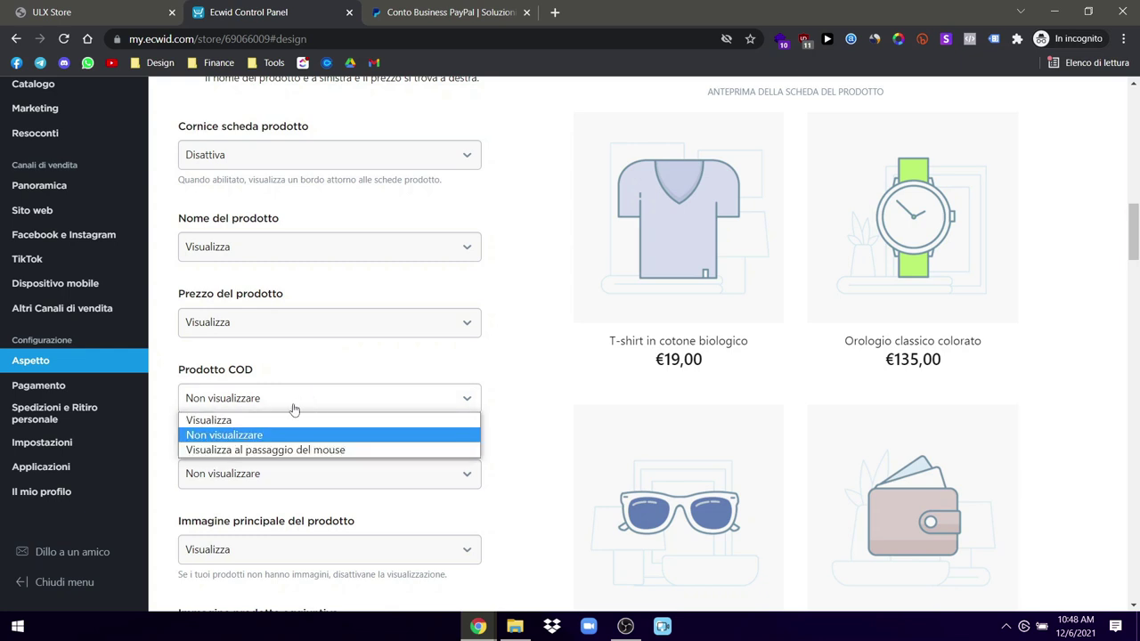
{"action": "left_click", "coordinate": [267, 435]}
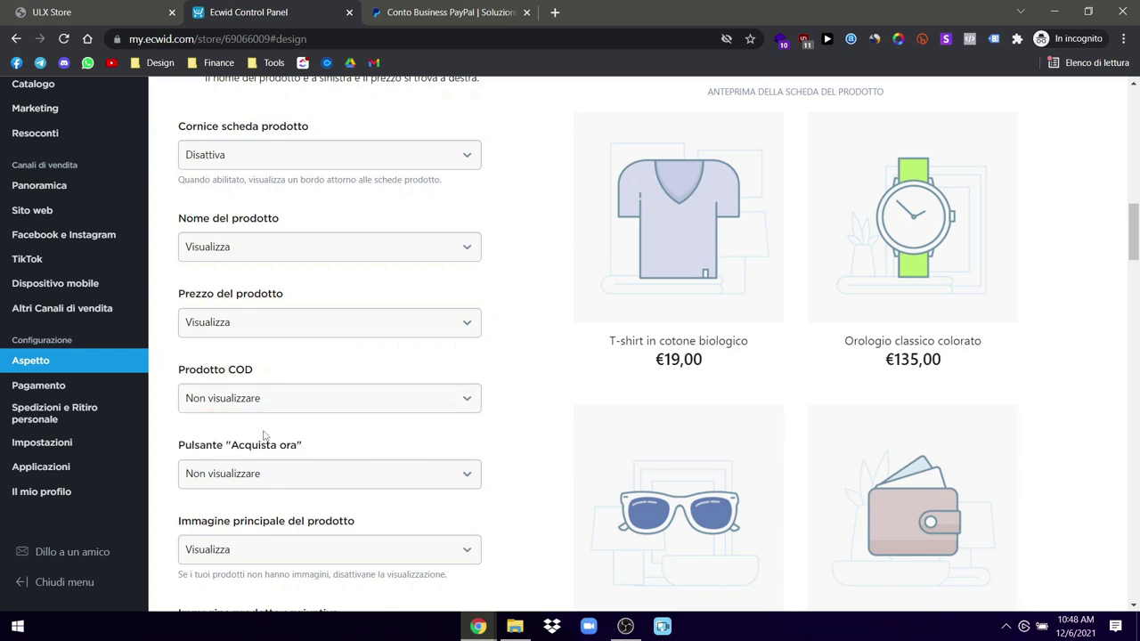
{"action": "scroll", "coordinate": [272, 434], "scroll_direction": "down", "scroll_amount": 1}
{"action": "left_click", "coordinate": [308, 379]}
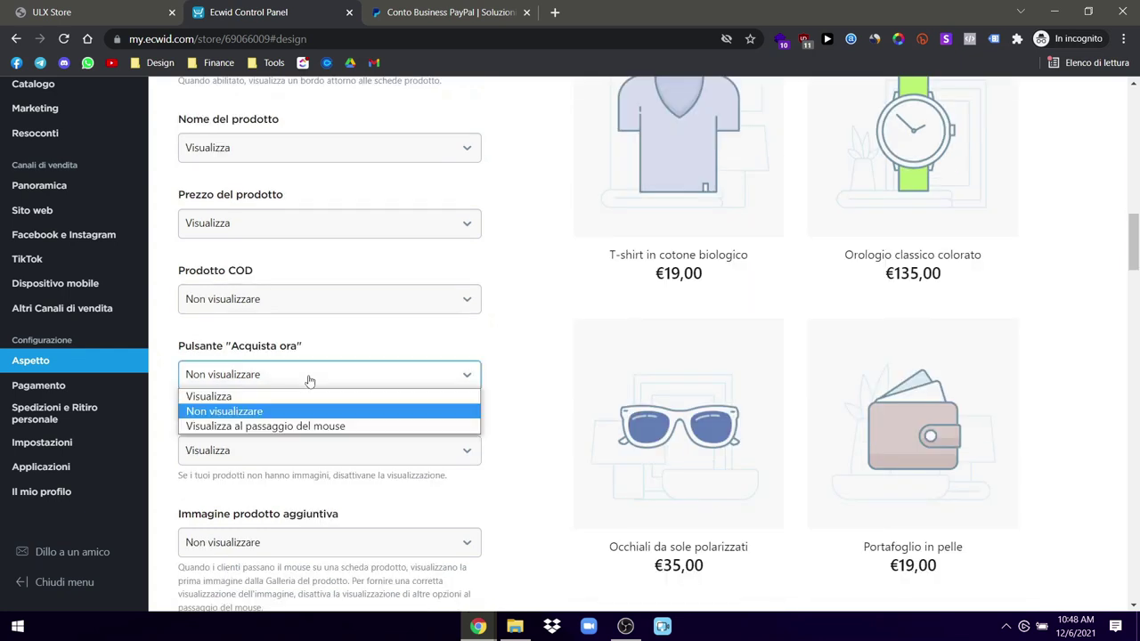
{"action": "left_click", "coordinate": [243, 424]}
{"action": "left_click", "coordinate": [224, 383]}
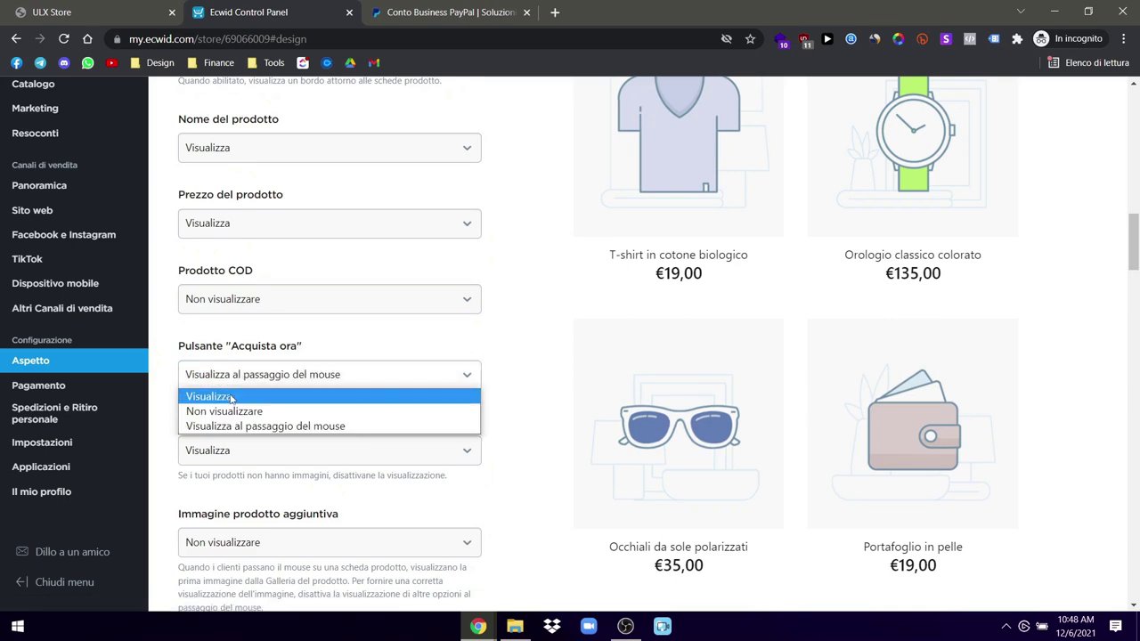
{"action": "left_click", "coordinate": [214, 396]}
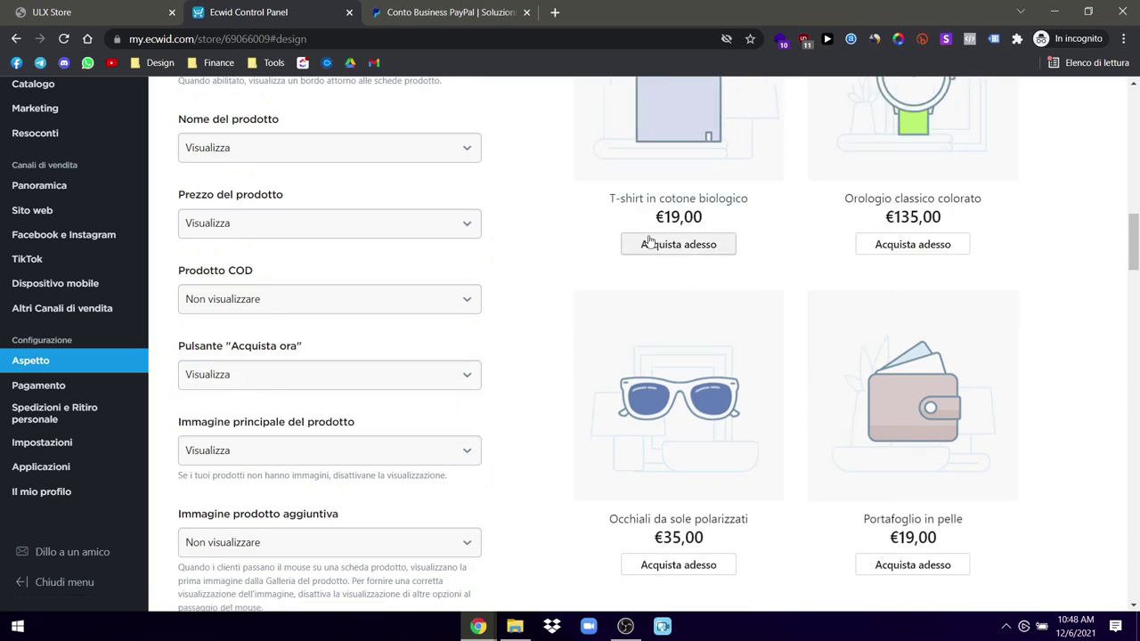
{"action": "scroll", "coordinate": [659, 308], "scroll_direction": "up", "scroll_amount": 2}
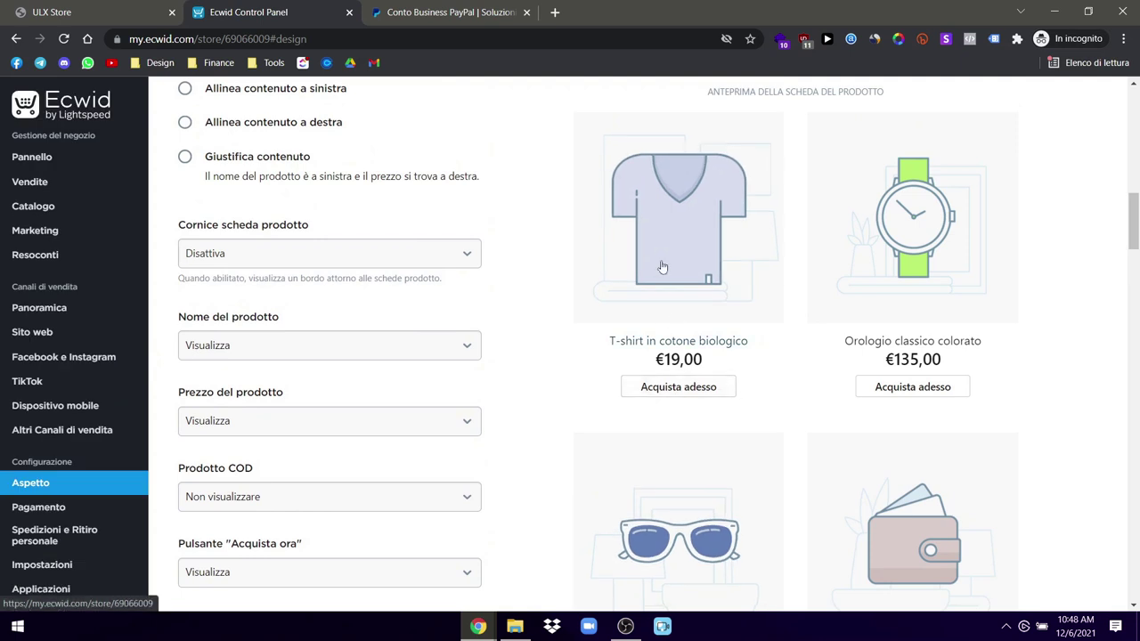
{"action": "scroll", "coordinate": [429, 466], "scroll_direction": "down", "scroll_amount": 1}
{"action": "left_click", "coordinate": [374, 473]}
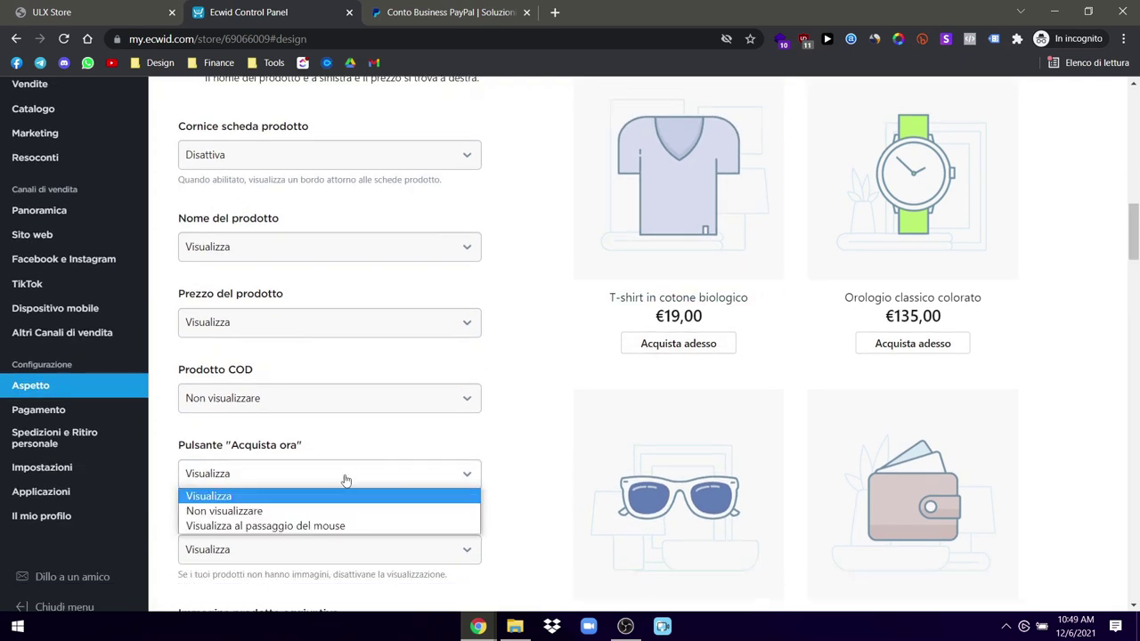
{"action": "left_click", "coordinate": [248, 511]}
{"action": "scroll", "coordinate": [417, 481], "scroll_direction": "down", "scroll_amount": 2}
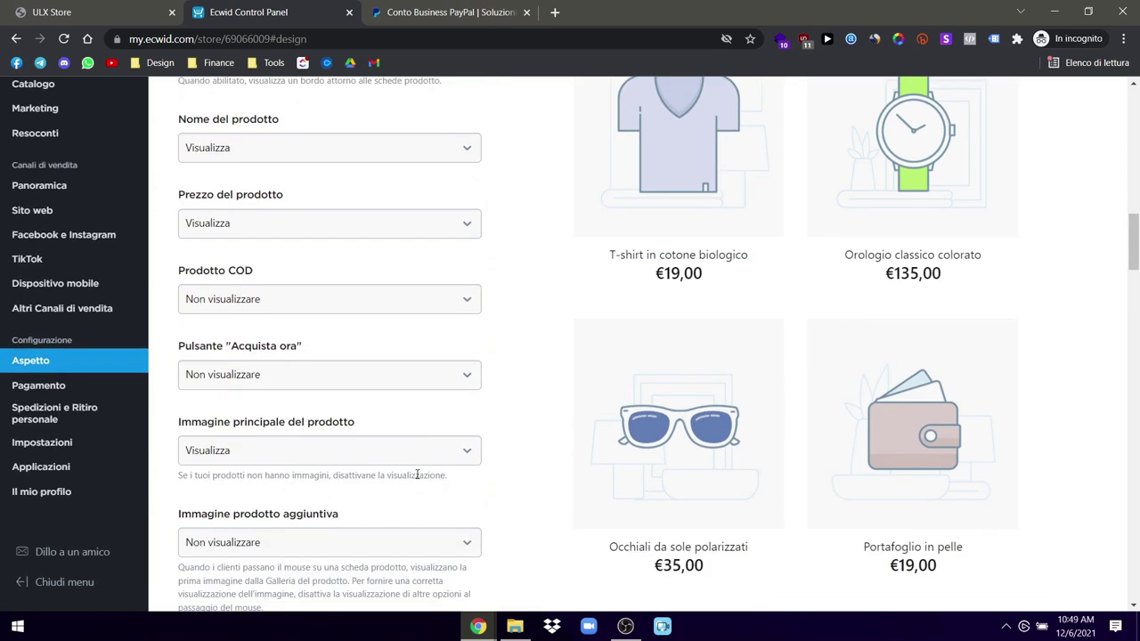
{"action": "scroll", "coordinate": [412, 460], "scroll_direction": "down", "scroll_amount": 5}
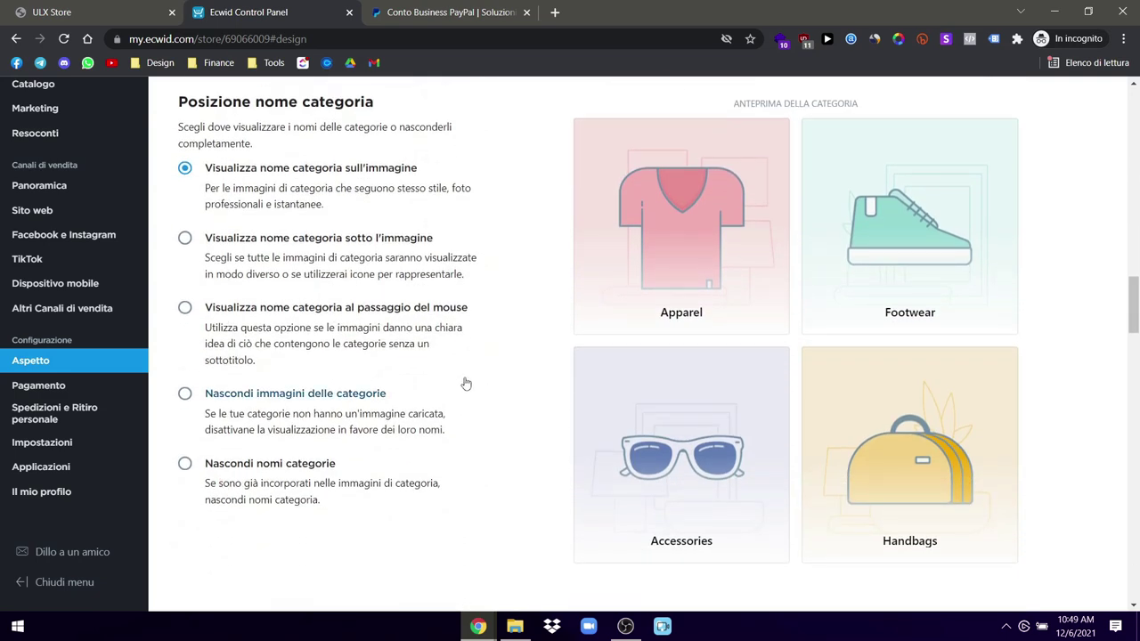
Step: Try the below, left and 3-column product layouts, reselect description-right, and view ULX Store
{"action": "scroll", "coordinate": [497, 375], "scroll_direction": "down", "scroll_amount": 6}
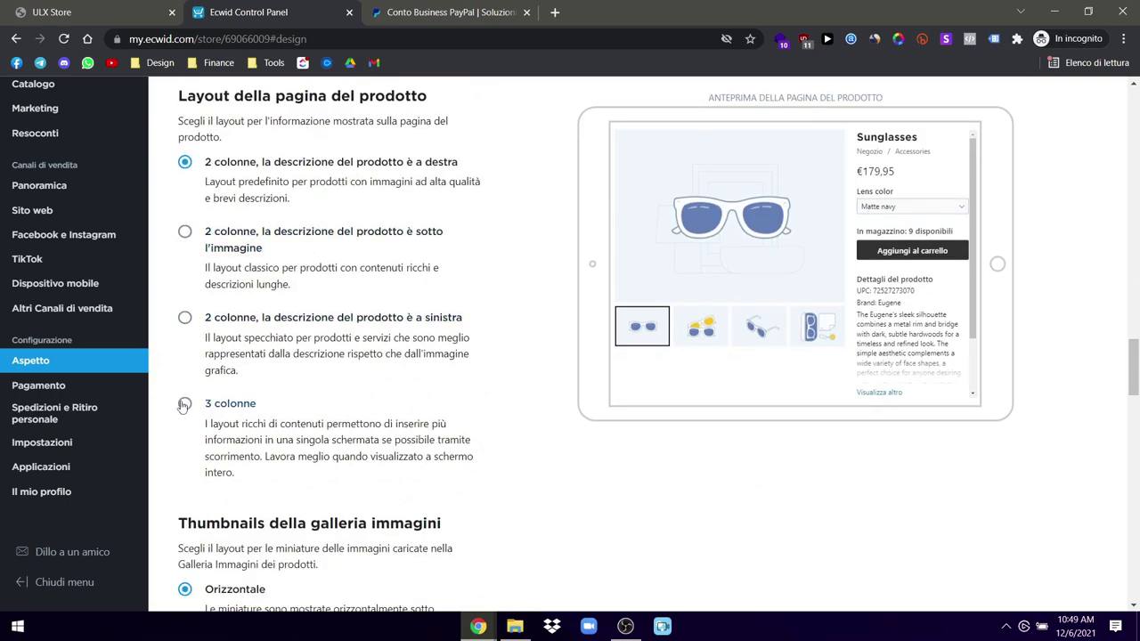
{"action": "left_click", "coordinate": [186, 233]}
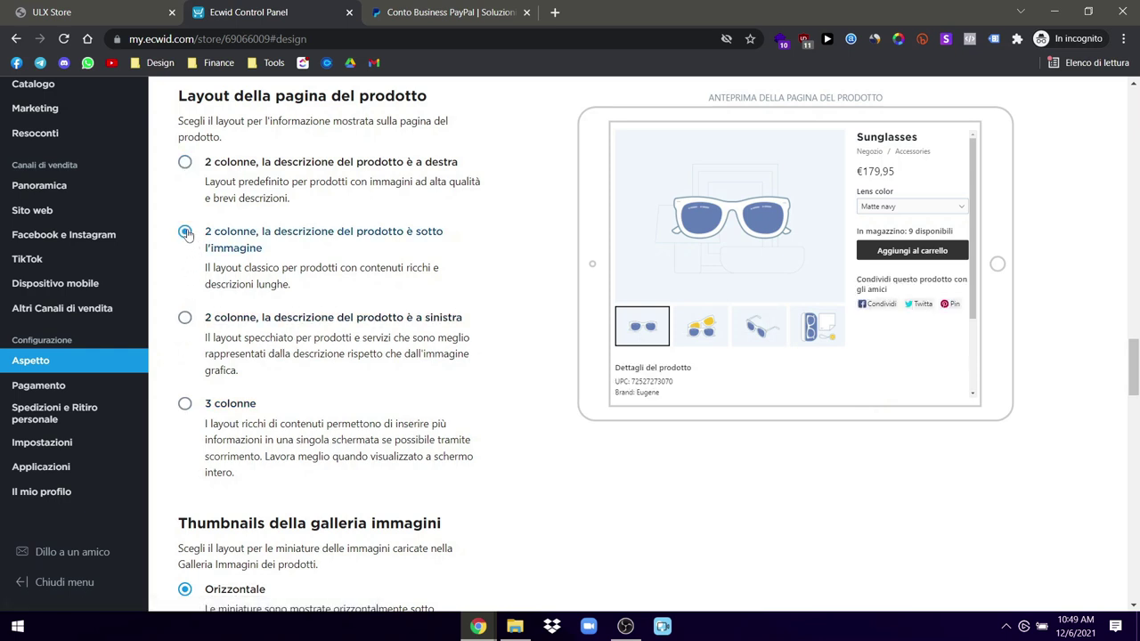
{"action": "left_click", "coordinate": [184, 319]}
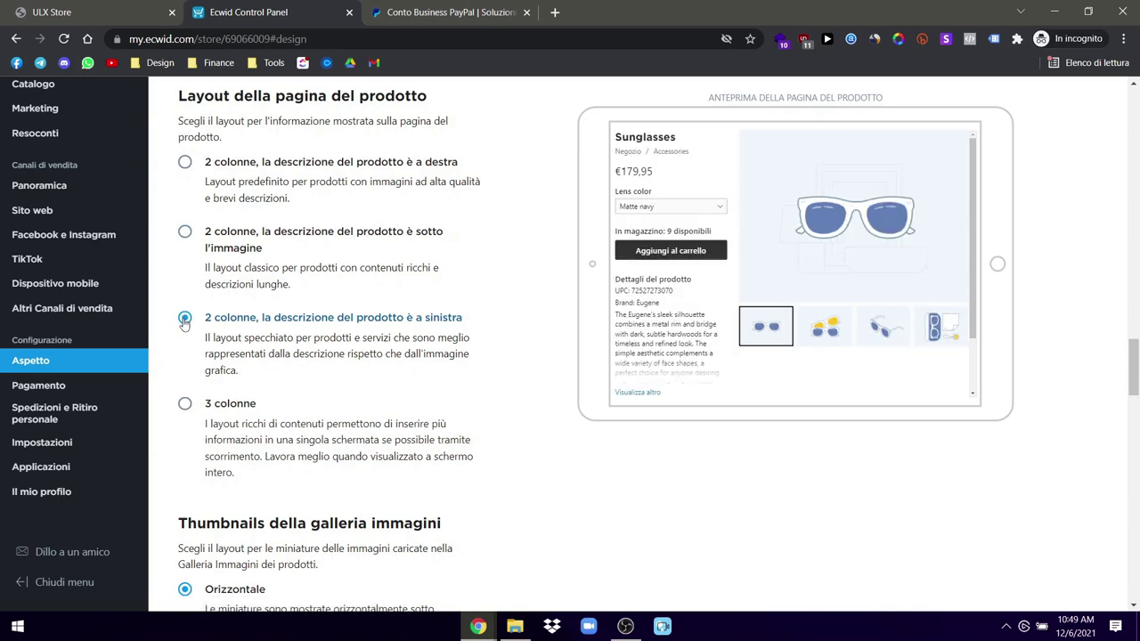
{"action": "left_click", "coordinate": [184, 403]}
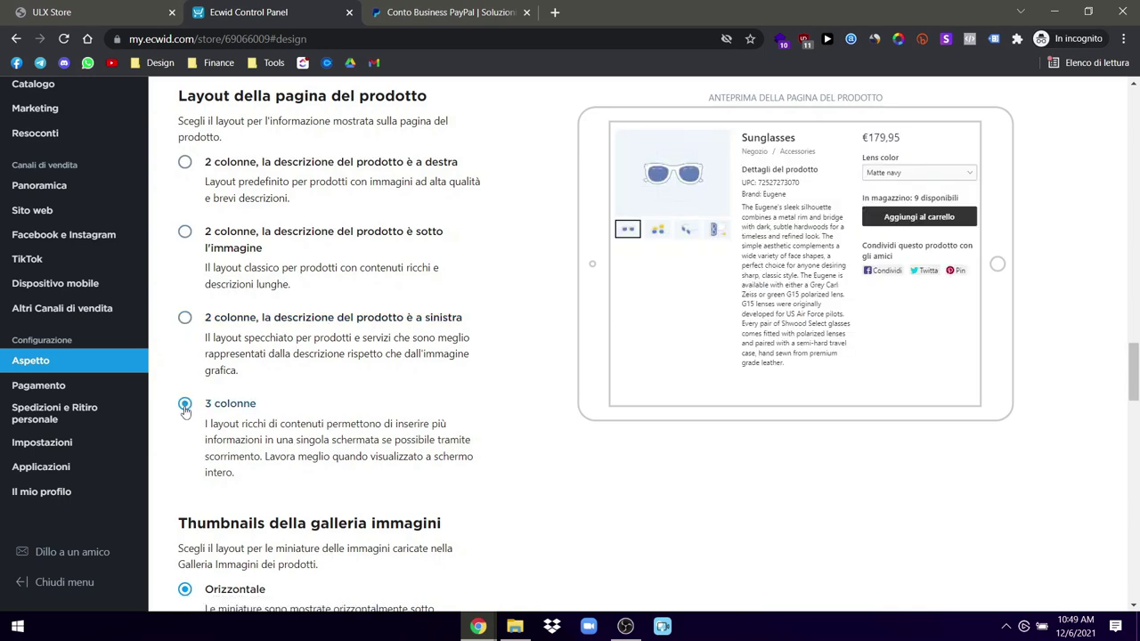
{"action": "left_click", "coordinate": [184, 162]}
{"action": "left_click", "coordinate": [93, 9]}
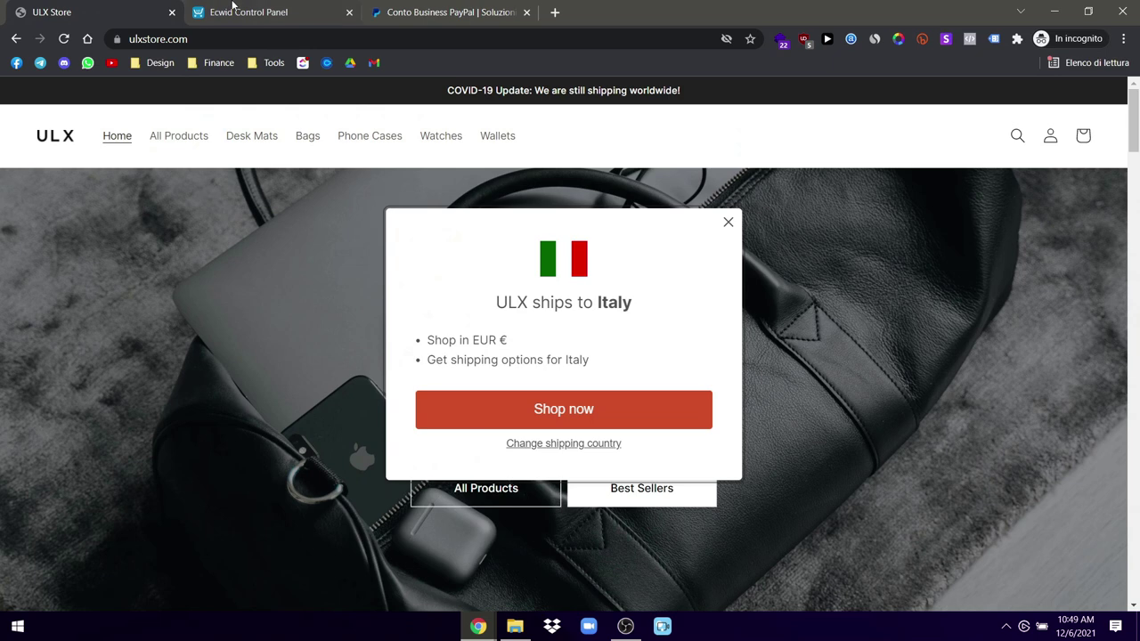
Step: Open the AirPods 1st & 2nd Gen Leather Case page via All Products, then return to Ecwid
{"action": "left_click", "coordinate": [728, 222]}
{"action": "left_click", "coordinate": [185, 140]}
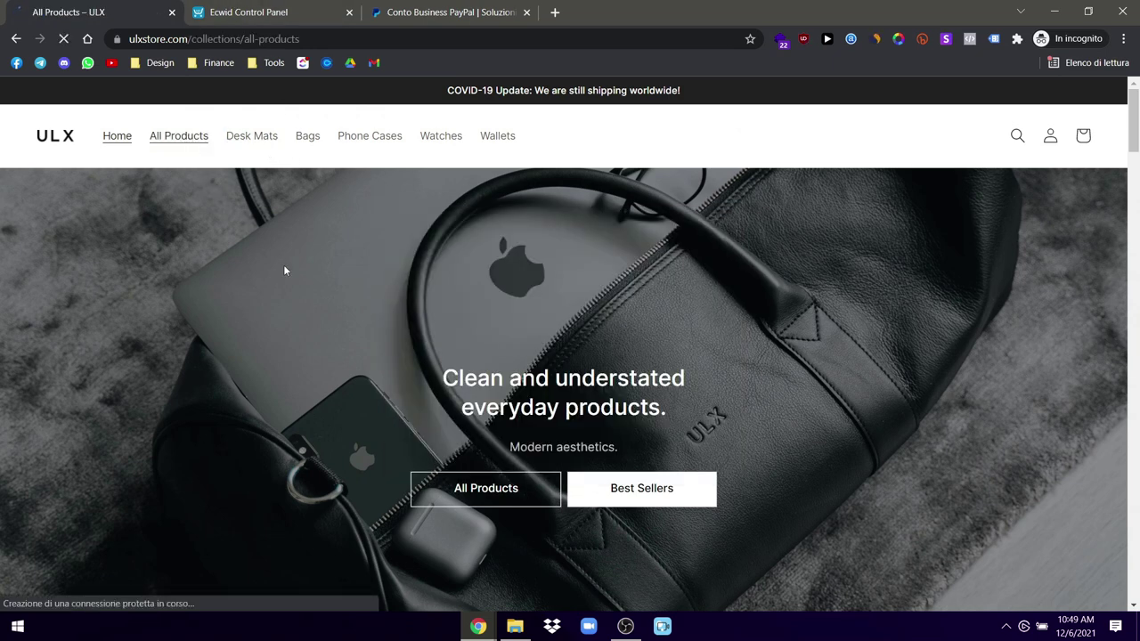
{"action": "scroll", "coordinate": [301, 346], "scroll_direction": "down", "scroll_amount": 1}
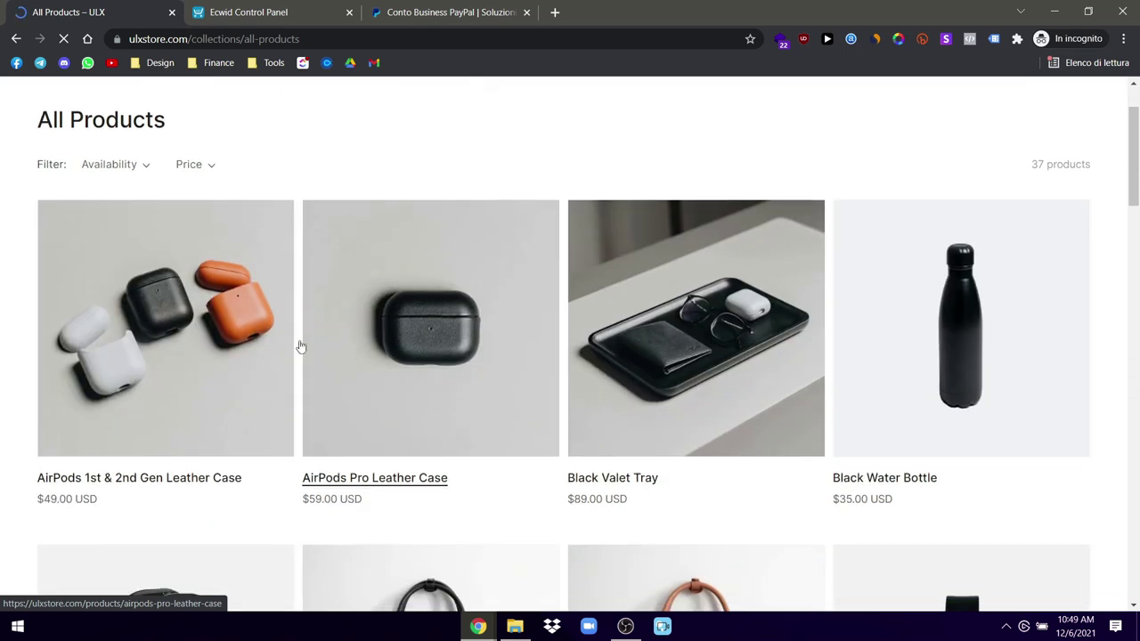
{"action": "left_click", "coordinate": [301, 346]}
{"action": "left_click", "coordinate": [292, 9]}
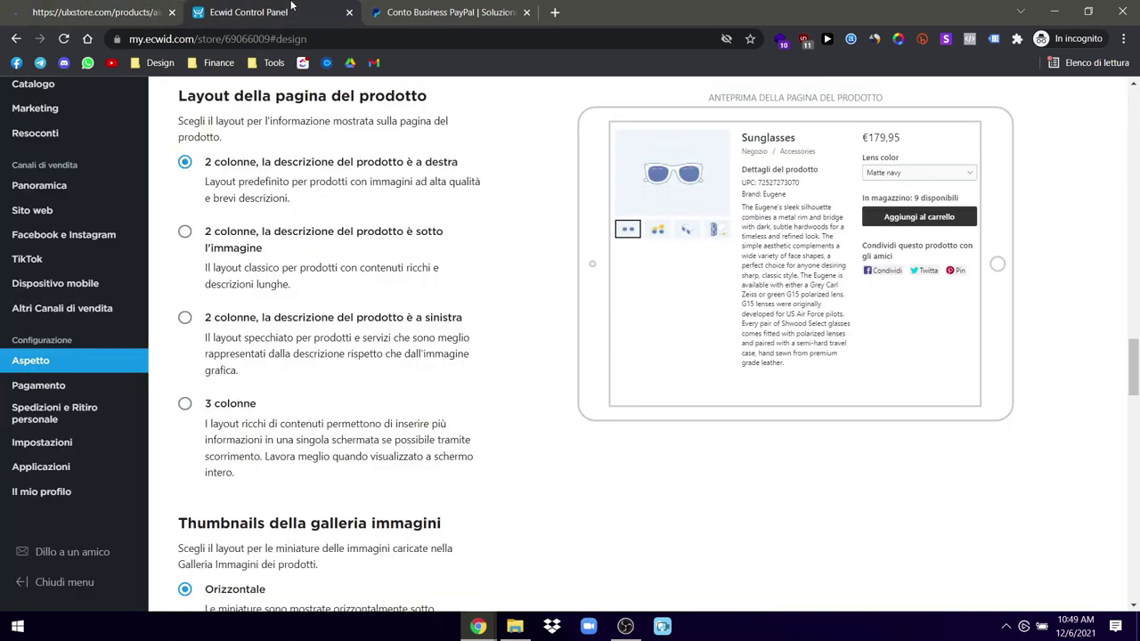
{"action": "scroll", "coordinate": [576, 385], "scroll_direction": "down", "scroll_amount": 3}
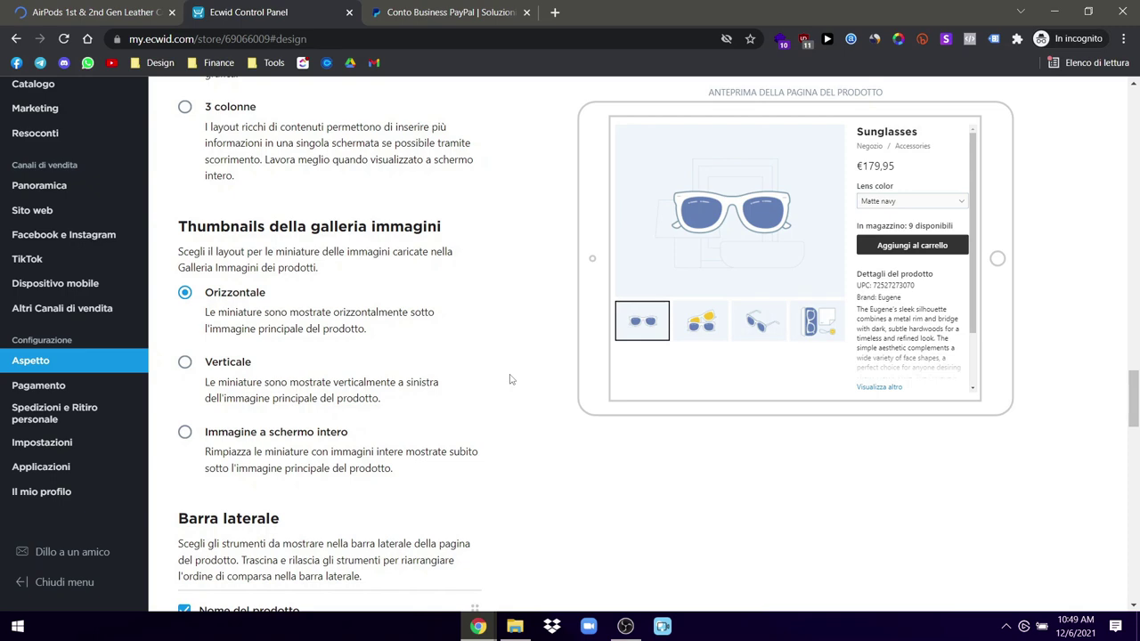
{"action": "scroll", "coordinate": [510, 380], "scroll_direction": "down", "scroll_amount": 3}
Step: Show only availability instead of stock count and keep product images at Formato medio
{"action": "scroll", "coordinate": [485, 381], "scroll_direction": "down", "scroll_amount": 1}
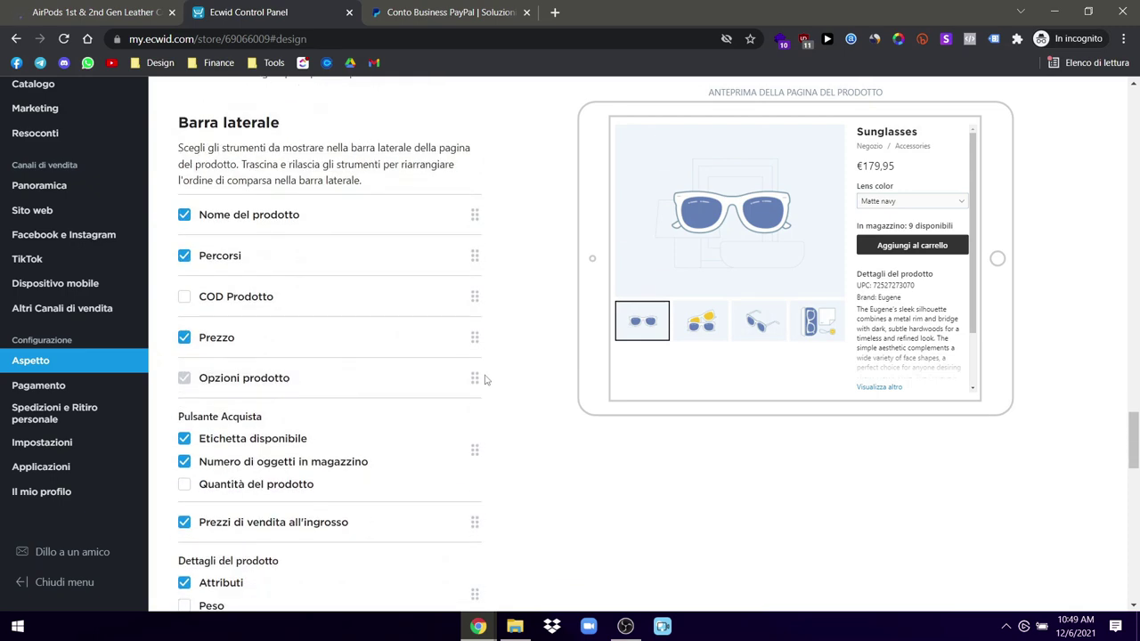
{"action": "scroll", "coordinate": [398, 418], "scroll_direction": "down", "scroll_amount": 2}
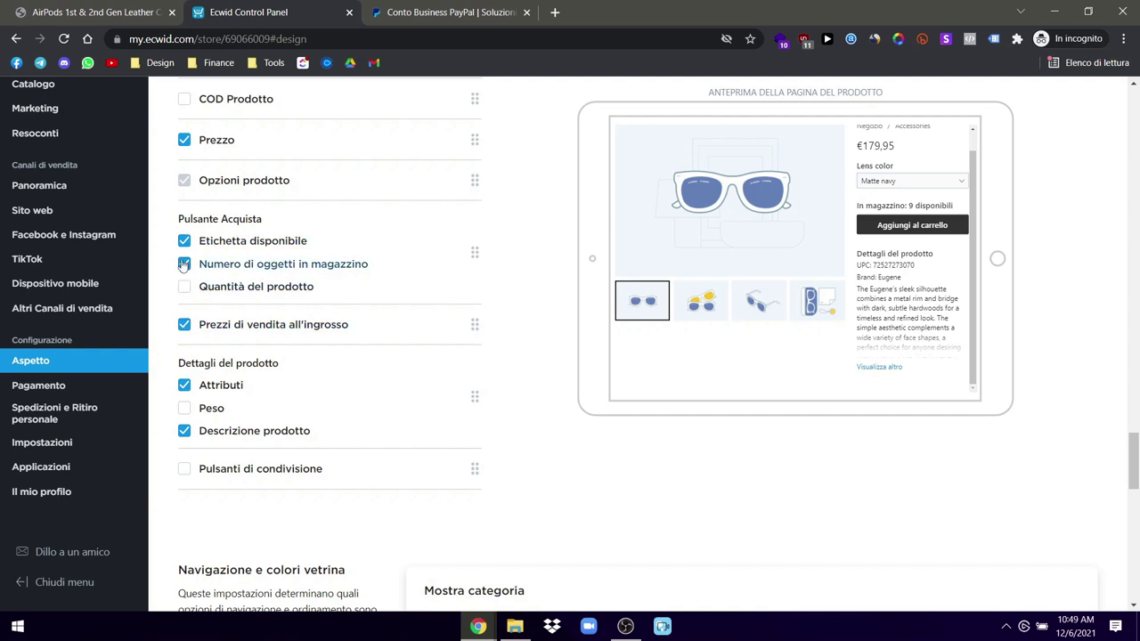
{"action": "left_click", "coordinate": [183, 264]}
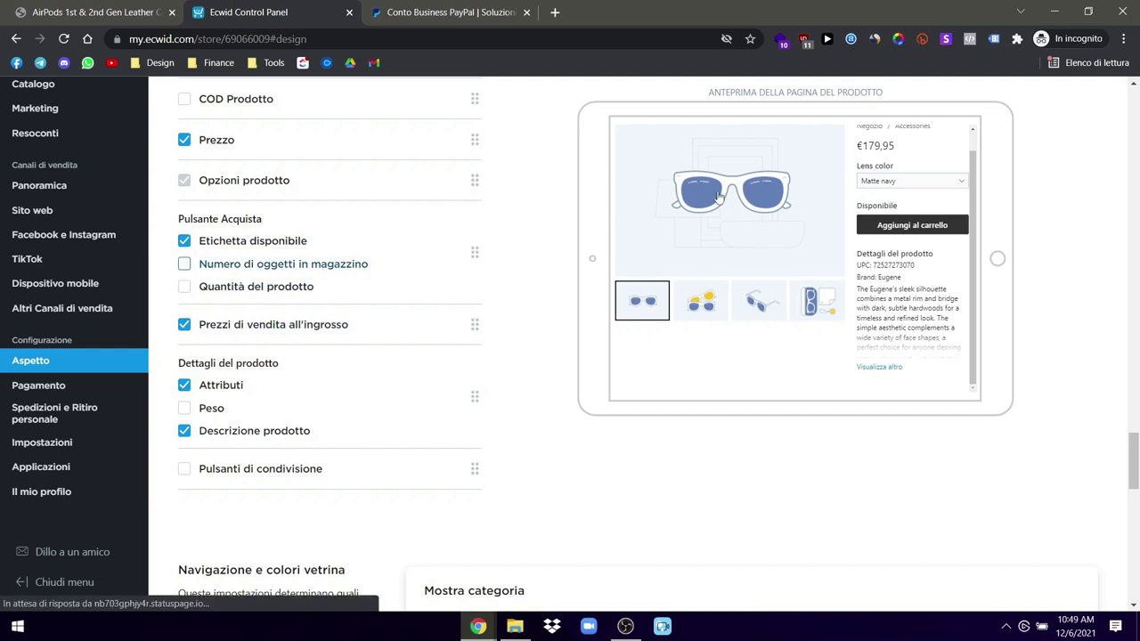
{"action": "scroll", "coordinate": [326, 261], "scroll_direction": "up", "scroll_amount": 1}
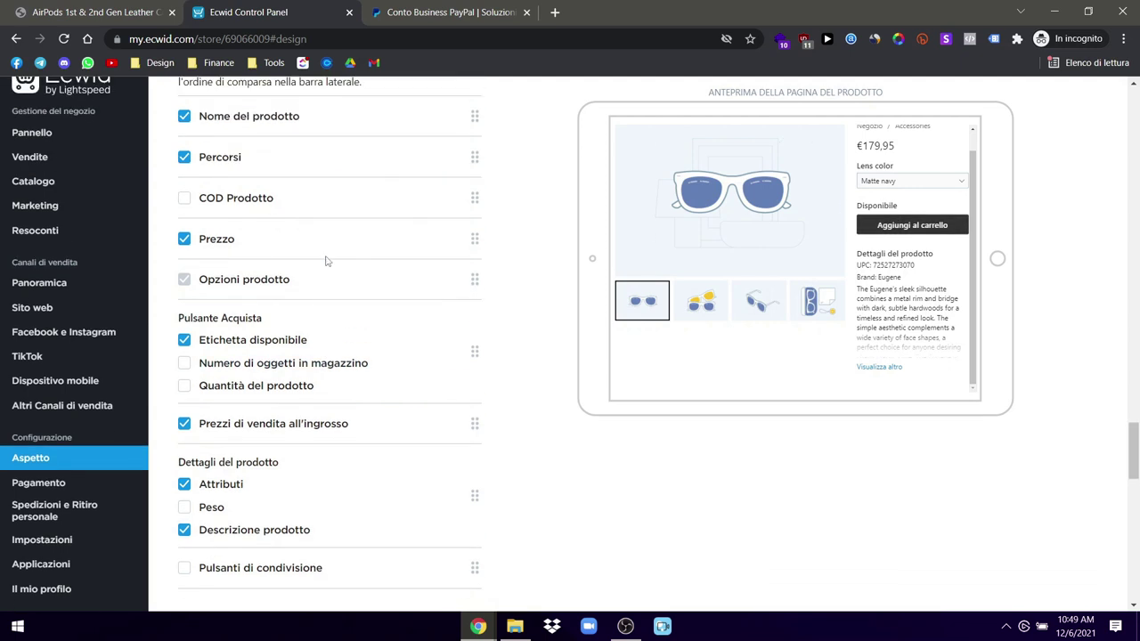
{"action": "scroll", "coordinate": [396, 309], "scroll_direction": "up", "scroll_amount": 2}
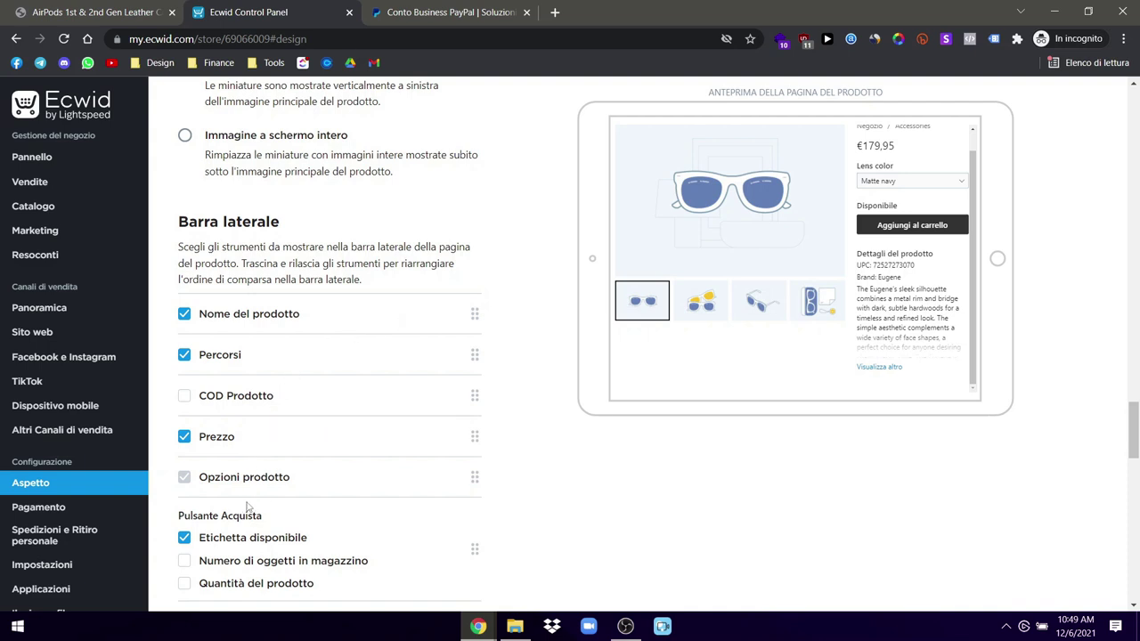
{"action": "left_click", "coordinate": [183, 477]}
{"action": "scroll", "coordinate": [223, 364], "scroll_direction": "down", "scroll_amount": 1}
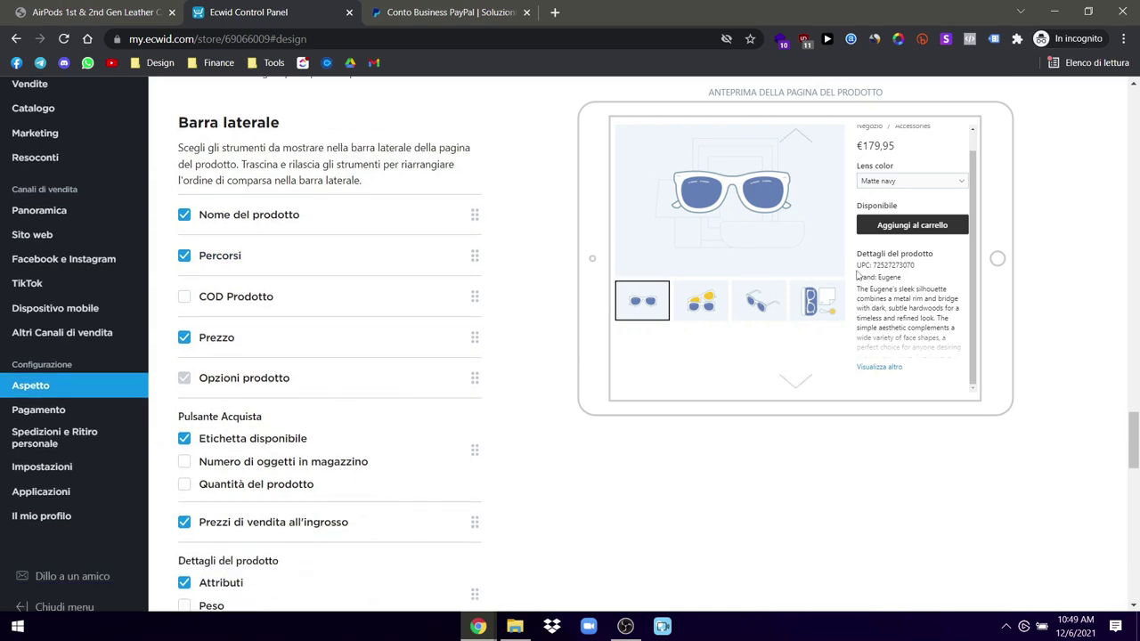
{"action": "scroll", "coordinate": [529, 408], "scroll_direction": "down", "scroll_amount": 3}
{"action": "scroll", "coordinate": [553, 433], "scroll_direction": "down", "scroll_amount": 3}
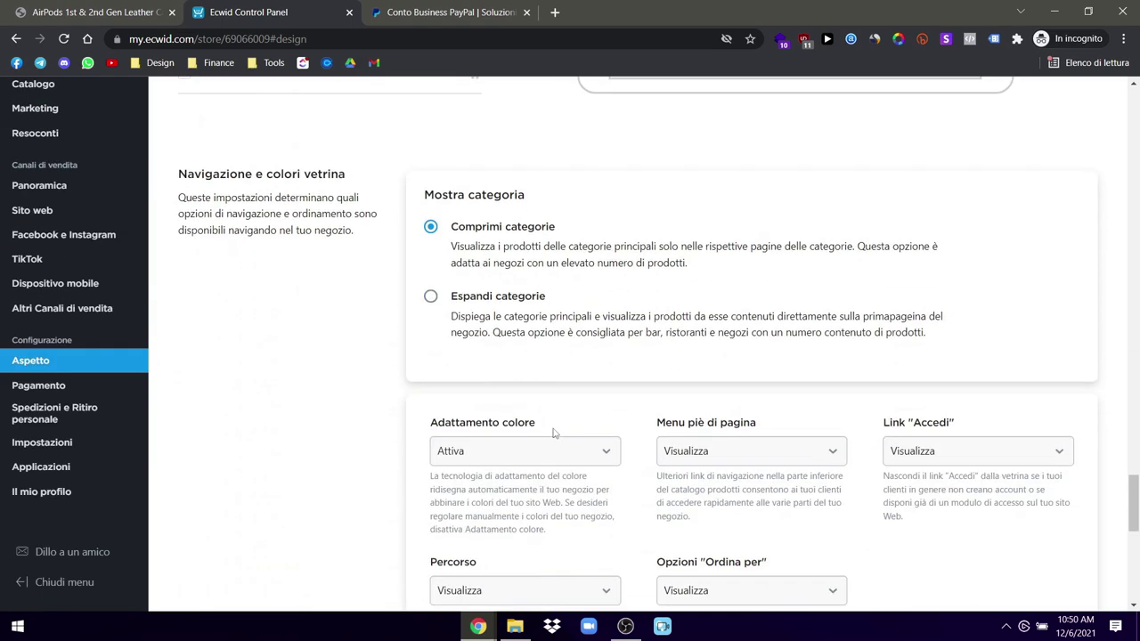
{"action": "scroll", "coordinate": [553, 433], "scroll_direction": "down", "scroll_amount": 6}
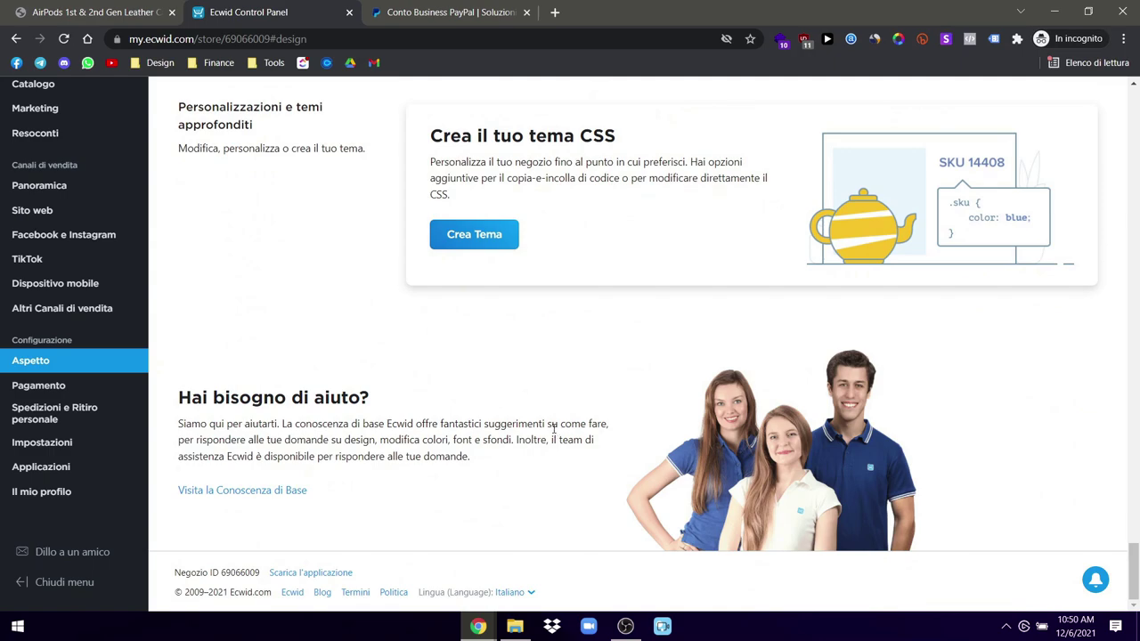
{"action": "scroll", "coordinate": [553, 429], "scroll_direction": "up", "scroll_amount": 15}
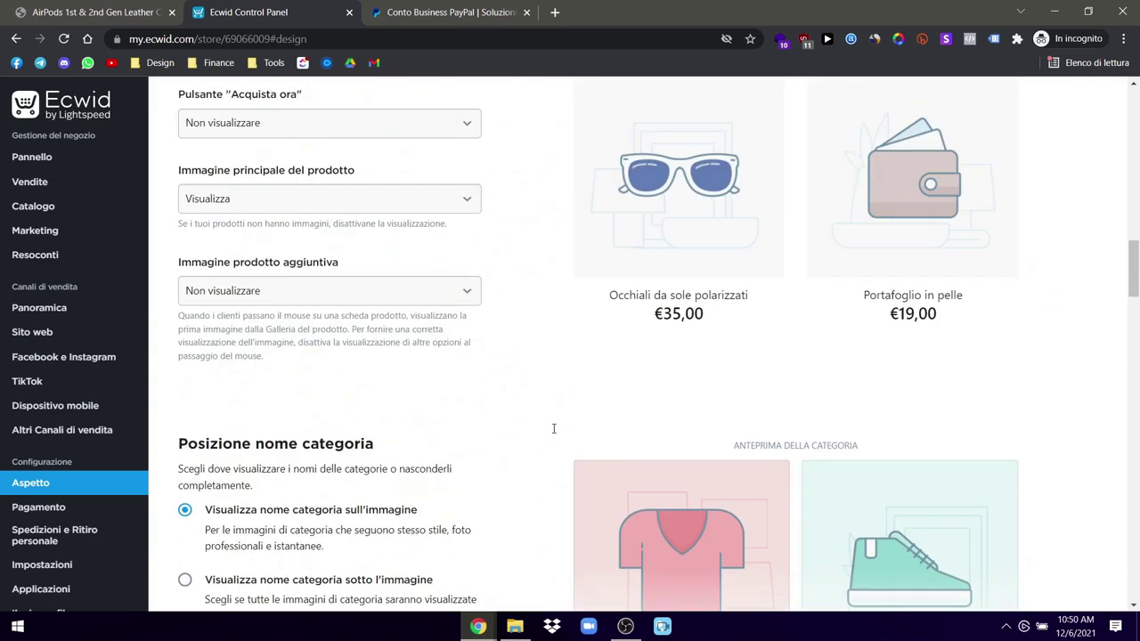
{"action": "scroll", "coordinate": [553, 431], "scroll_direction": "up", "scroll_amount": 5}
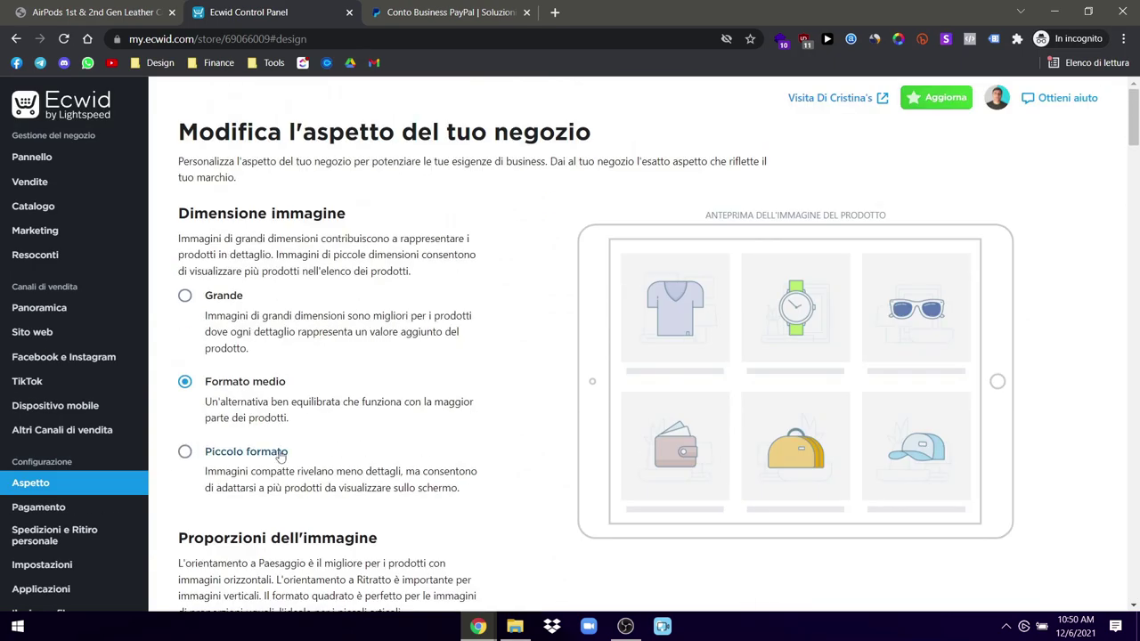
Step: View the Instagram, Facebook Messenger and Google Shopping channel pages, then select the PayPal tab's address
{"action": "mouse_move", "coordinate": [65, 429]}
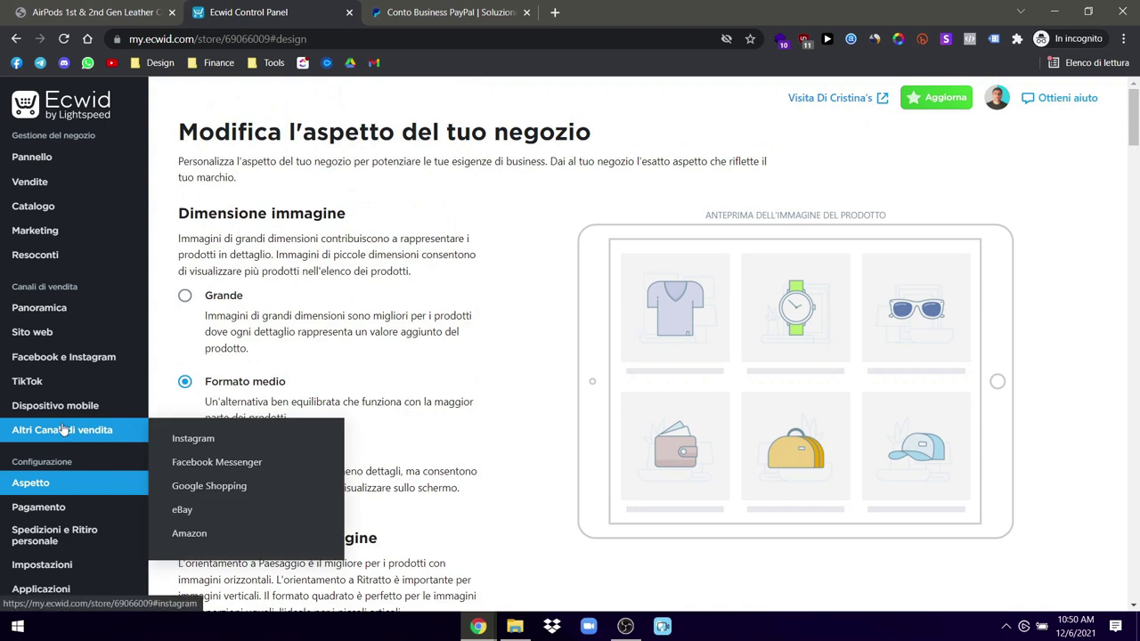
{"action": "left_click", "coordinate": [64, 430]}
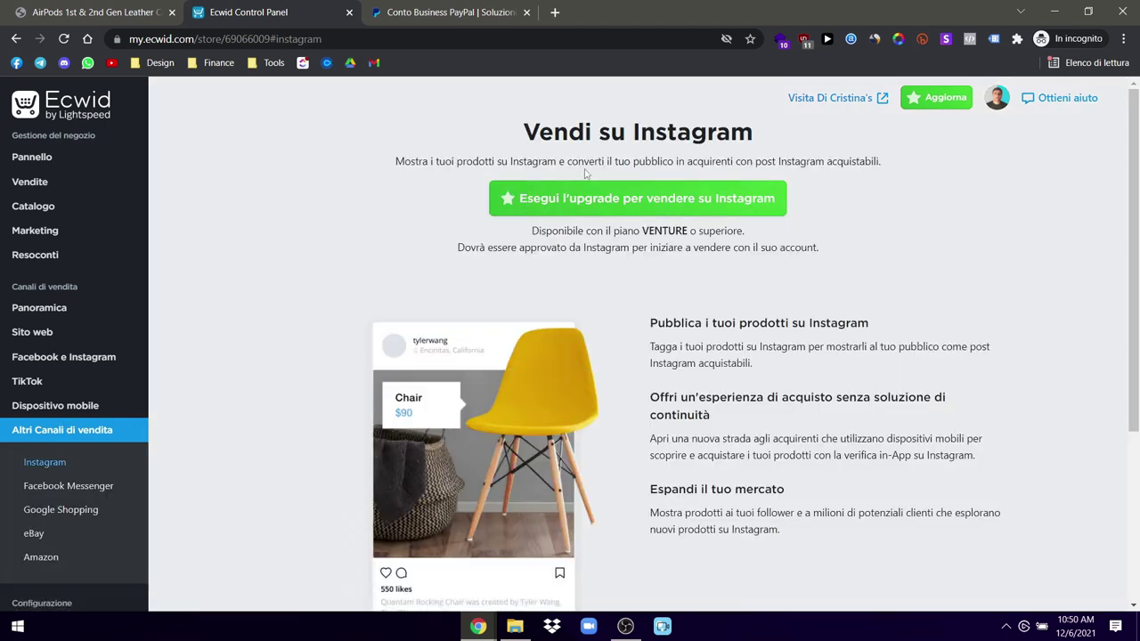
{"action": "left_click", "coordinate": [48, 486]}
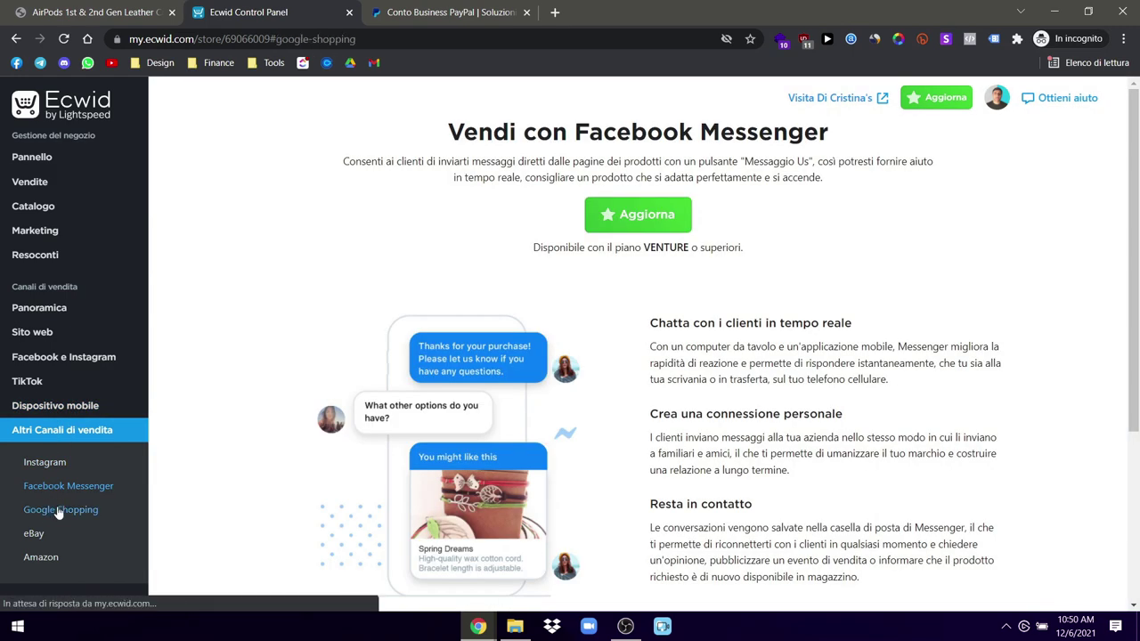
{"action": "left_click", "coordinate": [57, 512]}
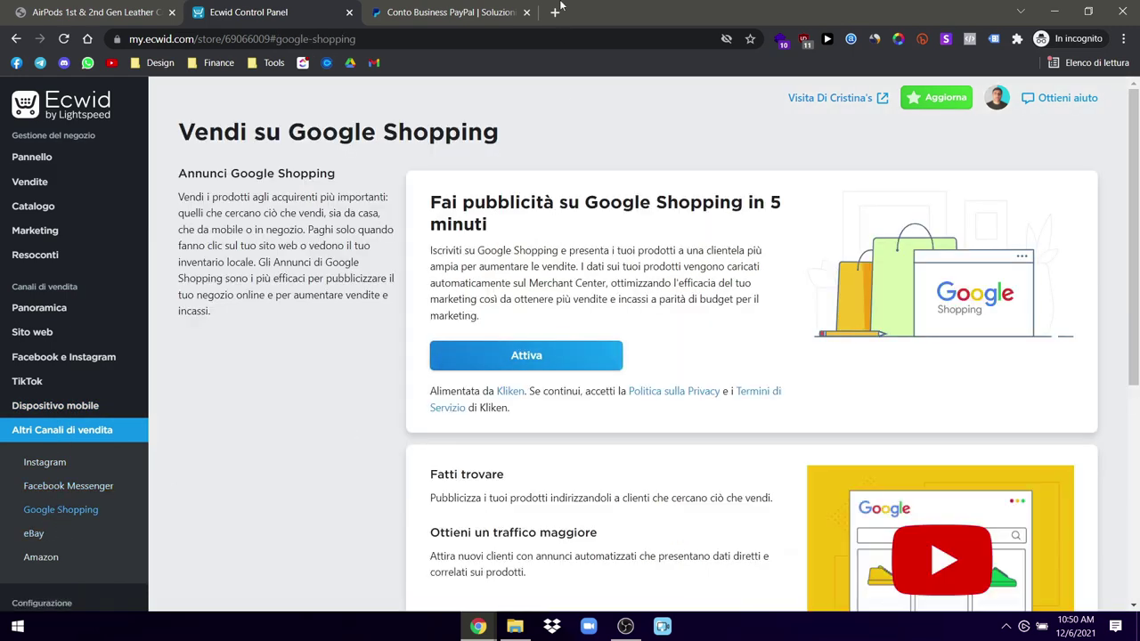
{"action": "left_click", "coordinate": [450, 13]}
{"action": "left_click", "coordinate": [433, 40]}
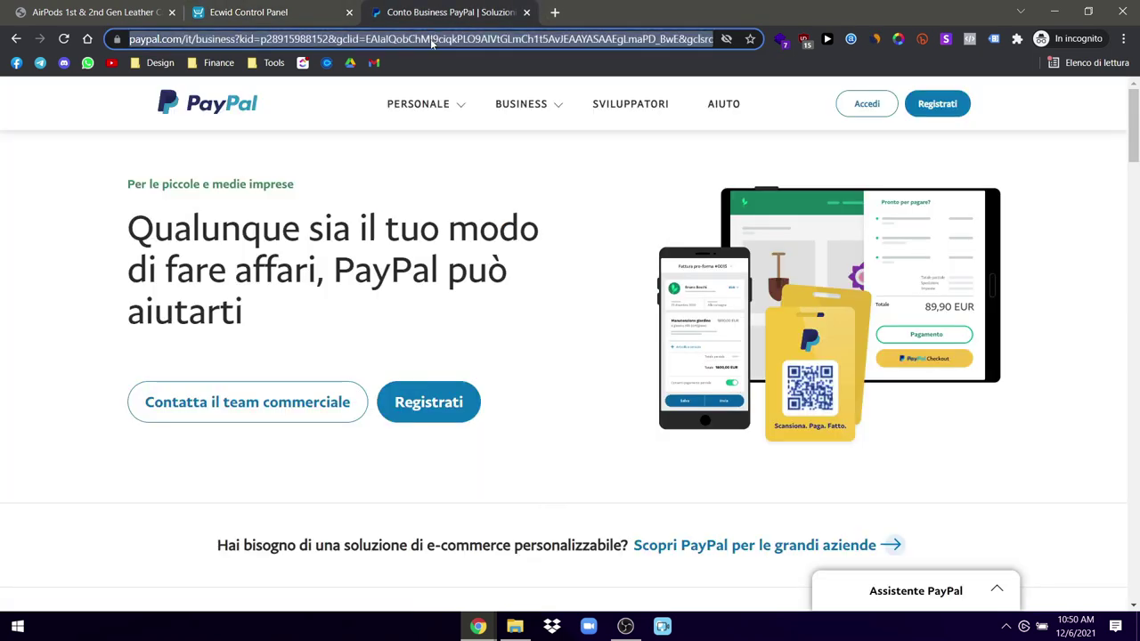
Step: Search Google for 'nike shoes' to see shopping ads, then go back to Ecwid
{"action": "type", "text": "nike shoes"}
{"action": "key", "text": "Return"}
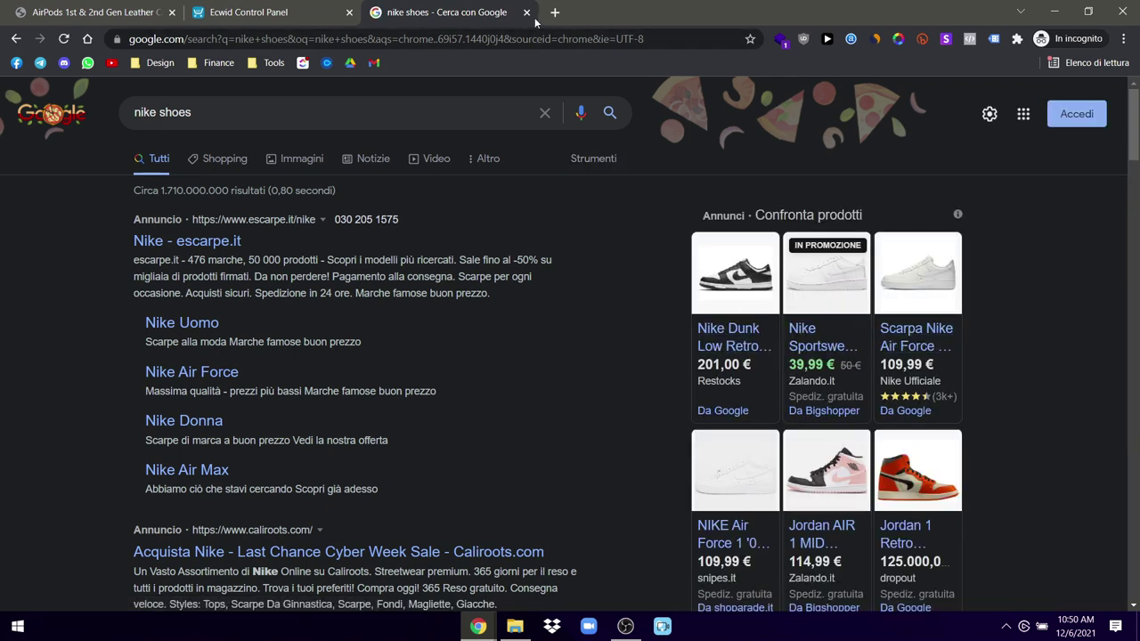
{"action": "left_click", "coordinate": [249, 12]}
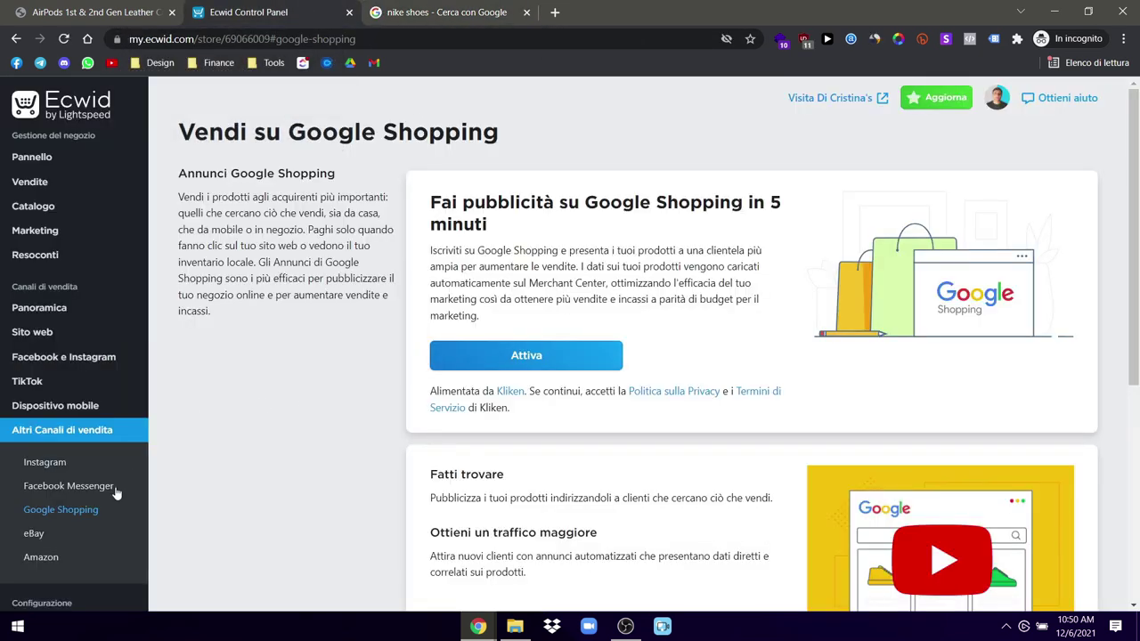
Step: View the eBay, Amazon, Dispositivo mobile, TikTok and Facebook e Instagram channel pages
{"action": "left_click", "coordinate": [34, 533]}
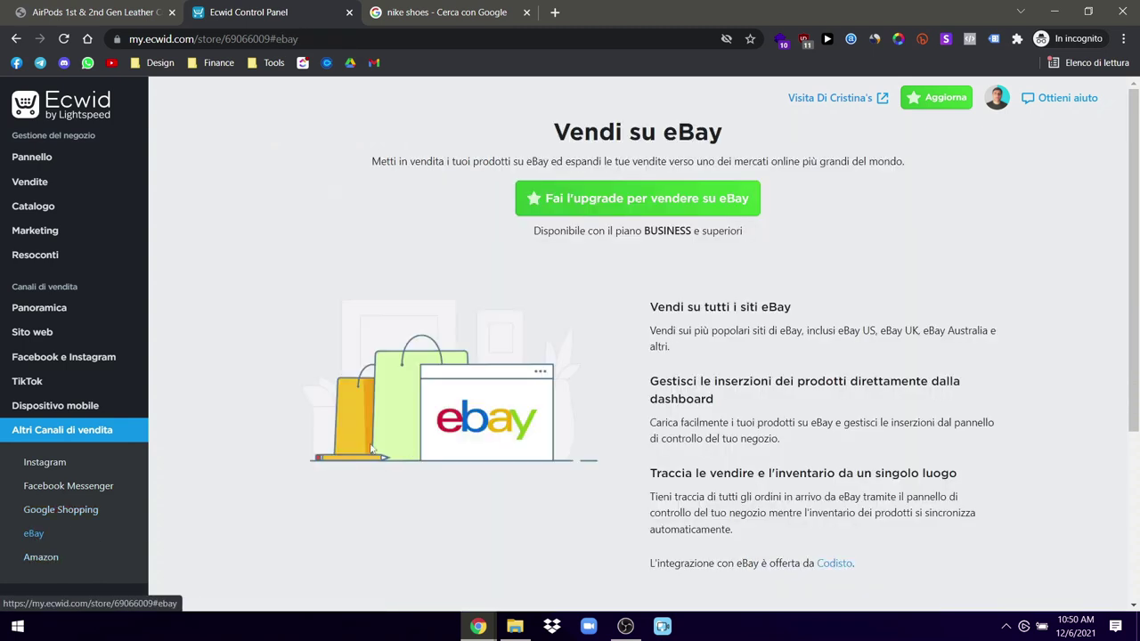
{"action": "left_click", "coordinate": [49, 562]}
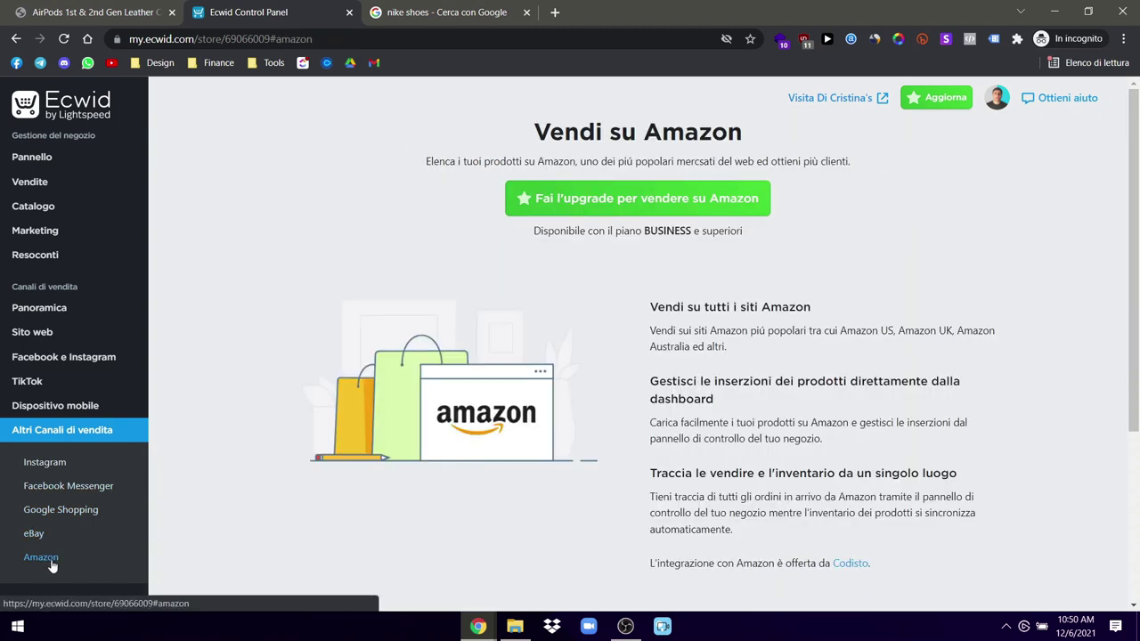
{"action": "left_click", "coordinate": [43, 407]}
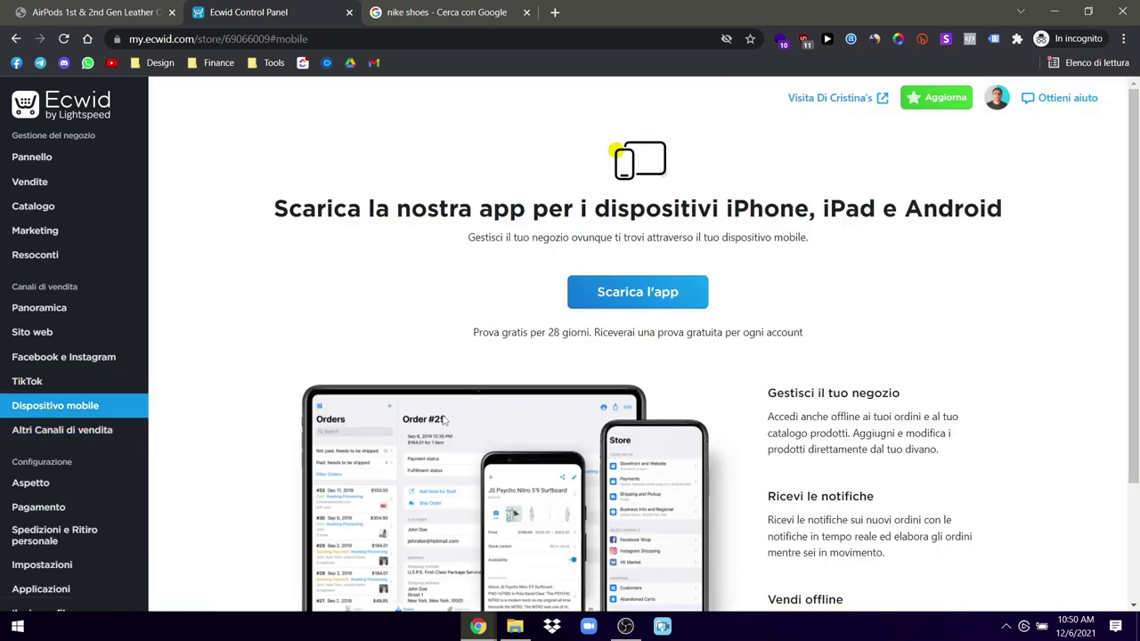
{"action": "scroll", "coordinate": [443, 420], "scroll_direction": "down", "scroll_amount": 2}
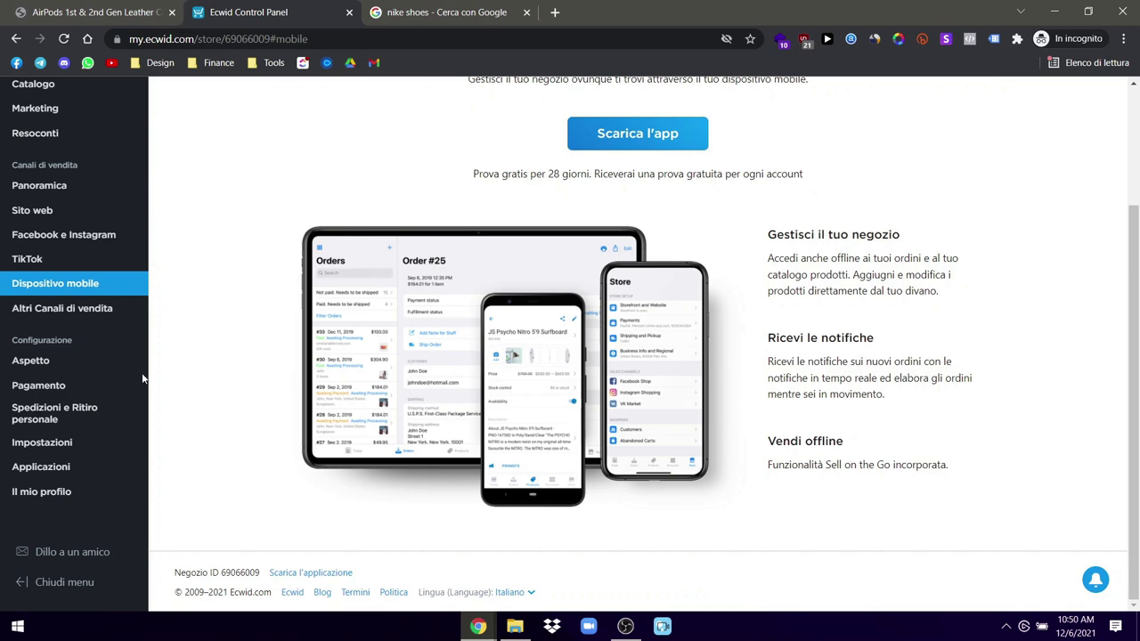
{"action": "scroll", "coordinate": [20, 384], "scroll_direction": "up", "scroll_amount": 2}
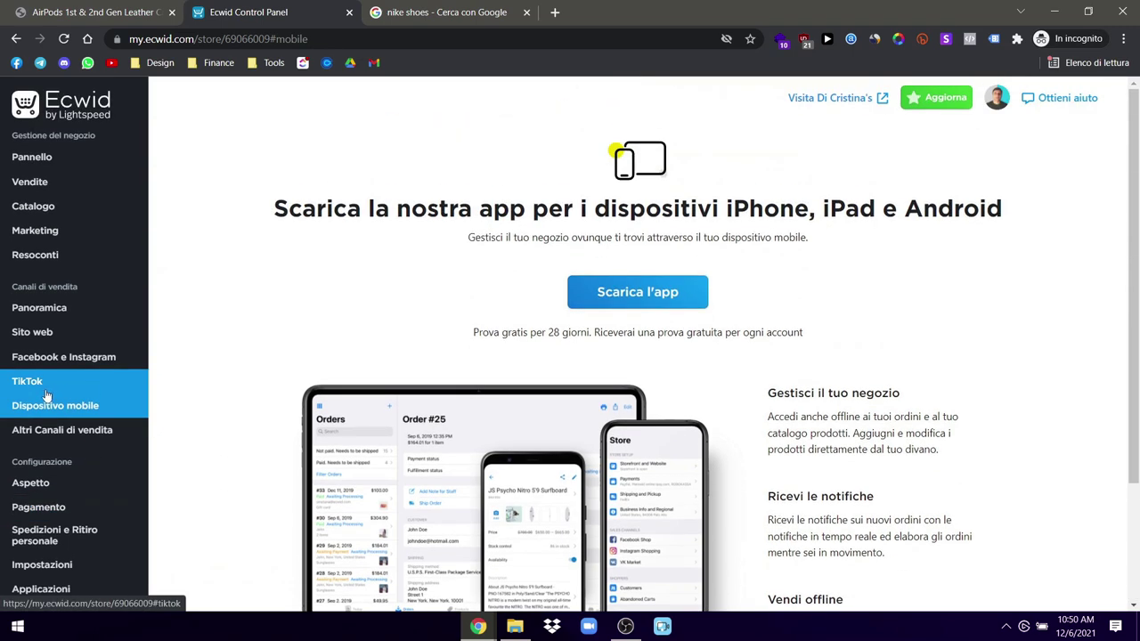
{"action": "left_click", "coordinate": [42, 383]}
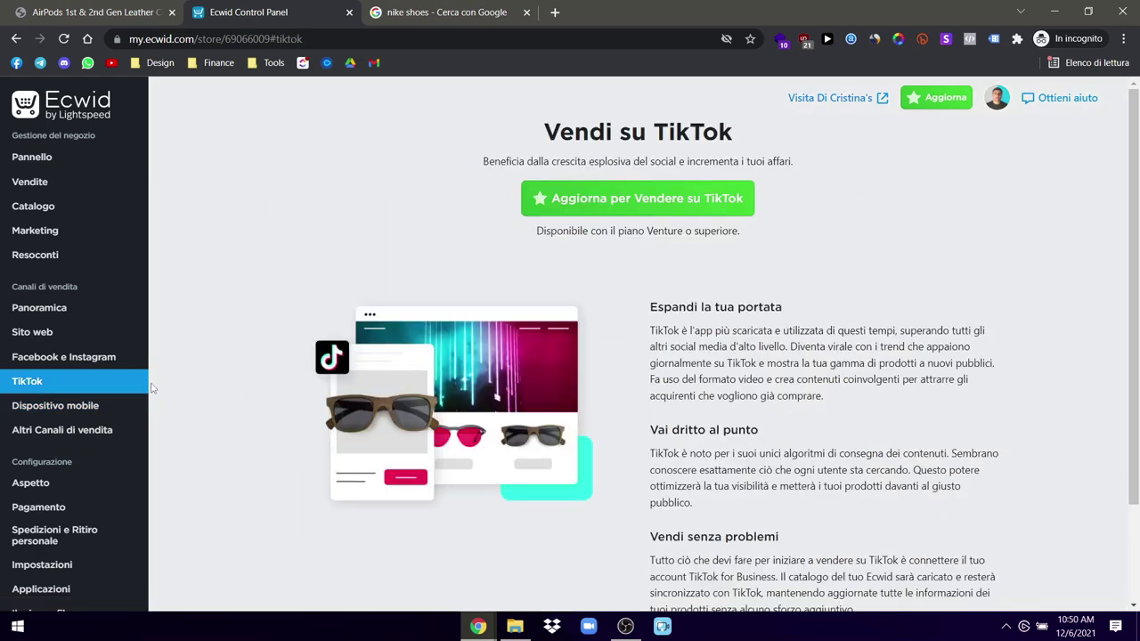
{"action": "left_click", "coordinate": [90, 361]}
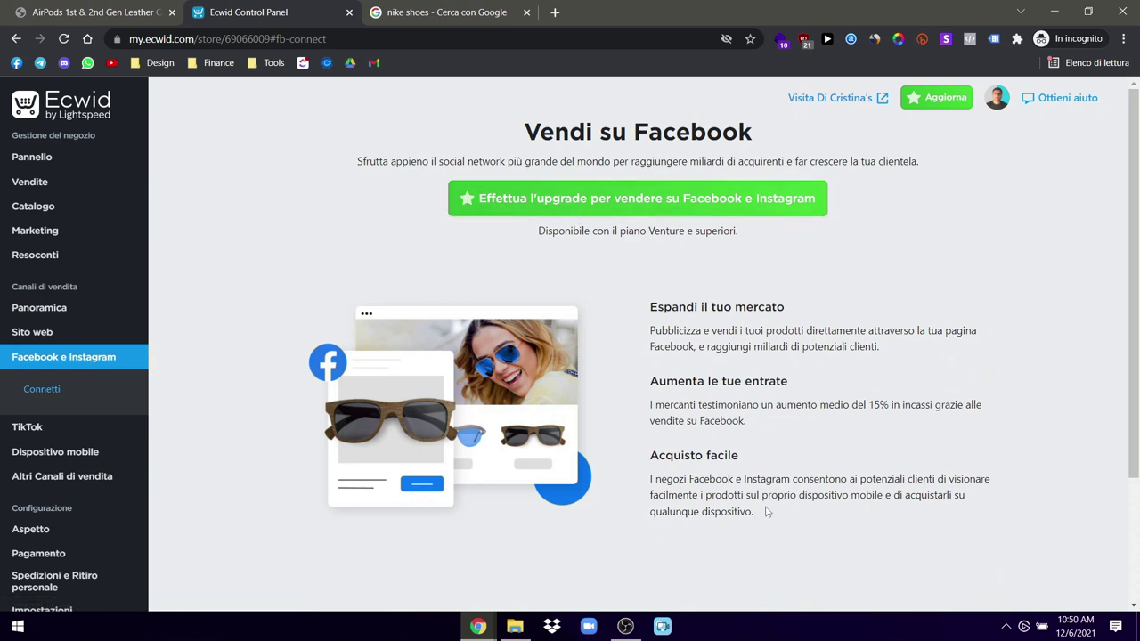
Step: View the Sito web and Panoramica pages, then open Resoconti reports and analytics
{"action": "mouse_move", "coordinate": [53, 334]}
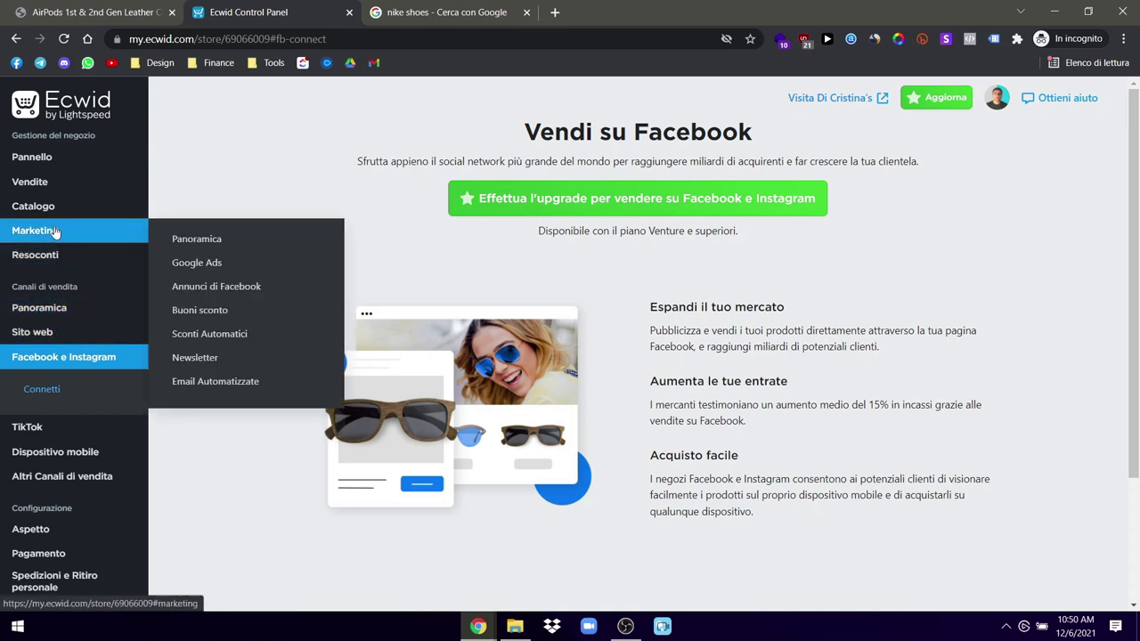
{"action": "mouse_move", "coordinate": [58, 237]}
{"action": "mouse_move", "coordinate": [61, 213]}
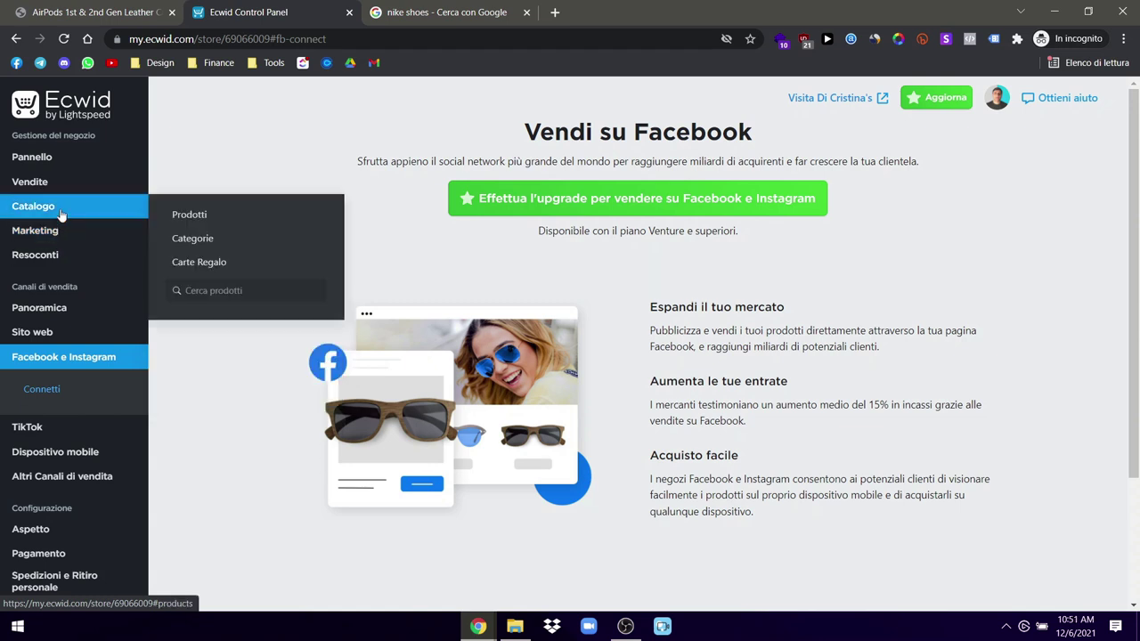
{"action": "left_click", "coordinate": [35, 332]}
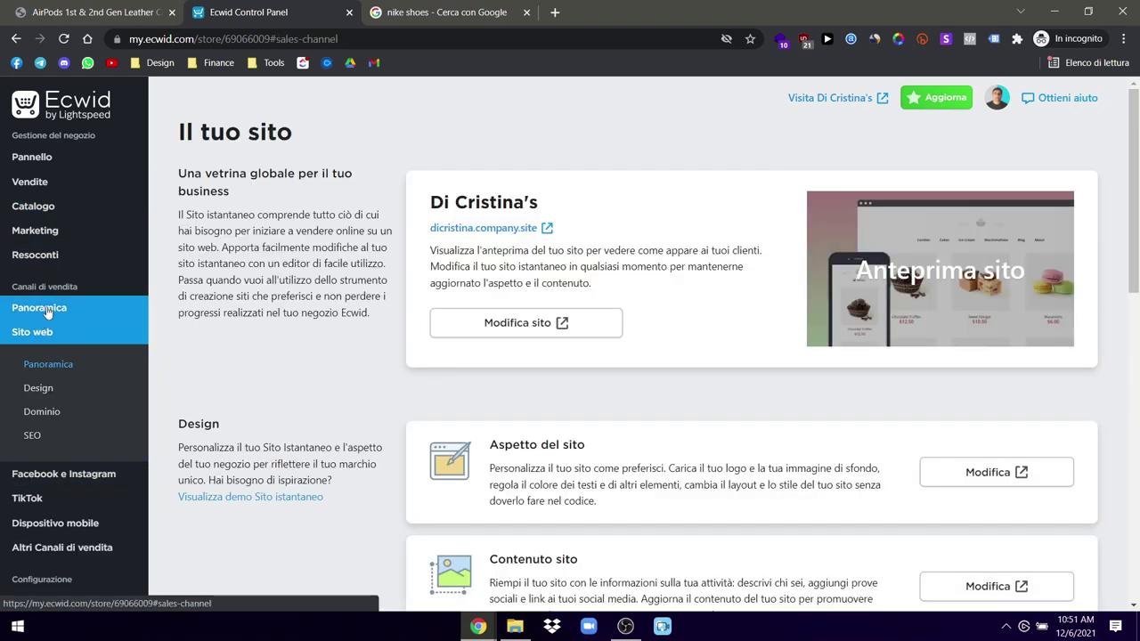
{"action": "left_click", "coordinate": [45, 309]}
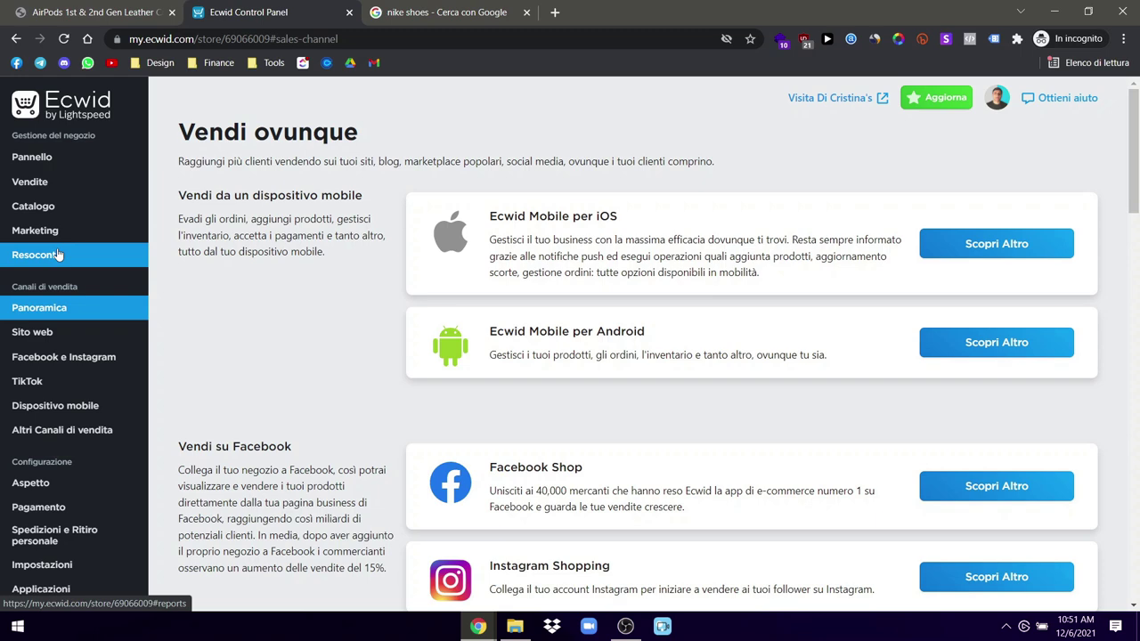
{"action": "scroll", "coordinate": [44, 294], "scroll_direction": "down", "scroll_amount": 4}
{"action": "scroll", "coordinate": [31, 357], "scroll_direction": "up", "scroll_amount": 4}
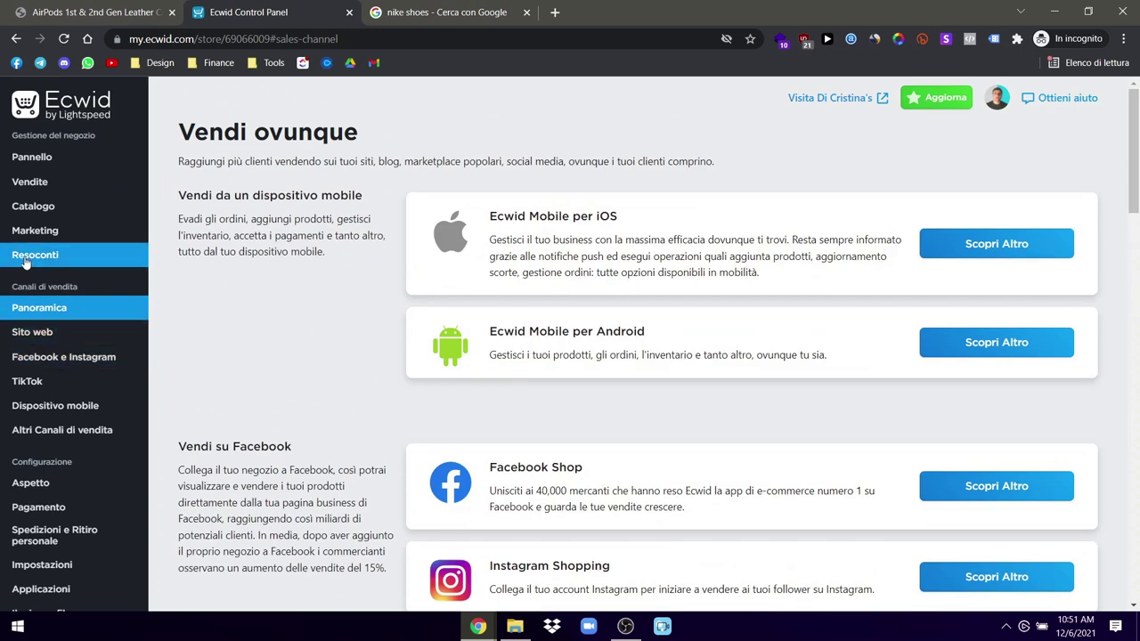
{"action": "left_click", "coordinate": [26, 261]}
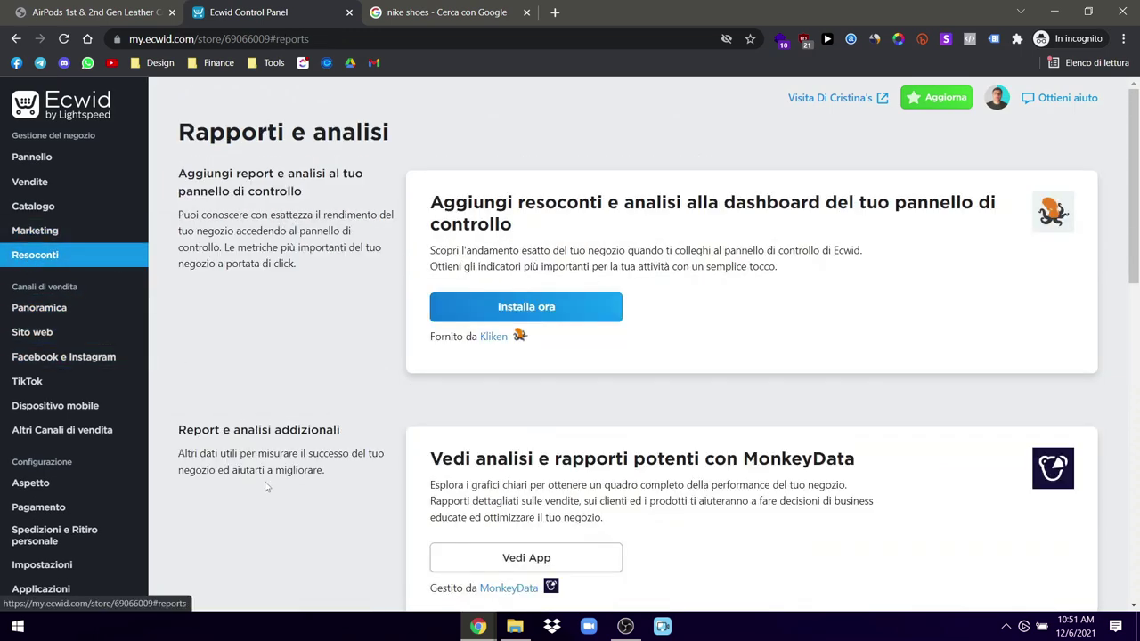
{"action": "scroll", "coordinate": [312, 405], "scroll_direction": "down", "scroll_amount": 3}
{"action": "scroll", "coordinate": [312, 405], "scroll_direction": "up", "scroll_amount": 3}
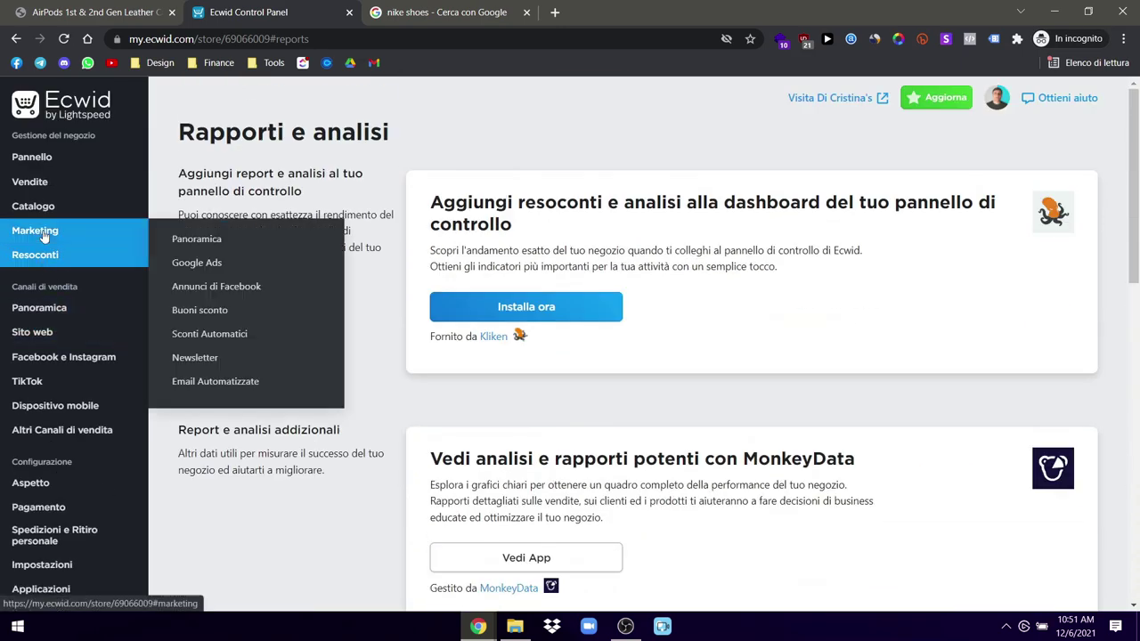
Step: Open Marketing > Panoramica, check abandoned carts, and scroll through the coupon, newsletter and loyalty tools
{"action": "left_click", "coordinate": [245, 236]}
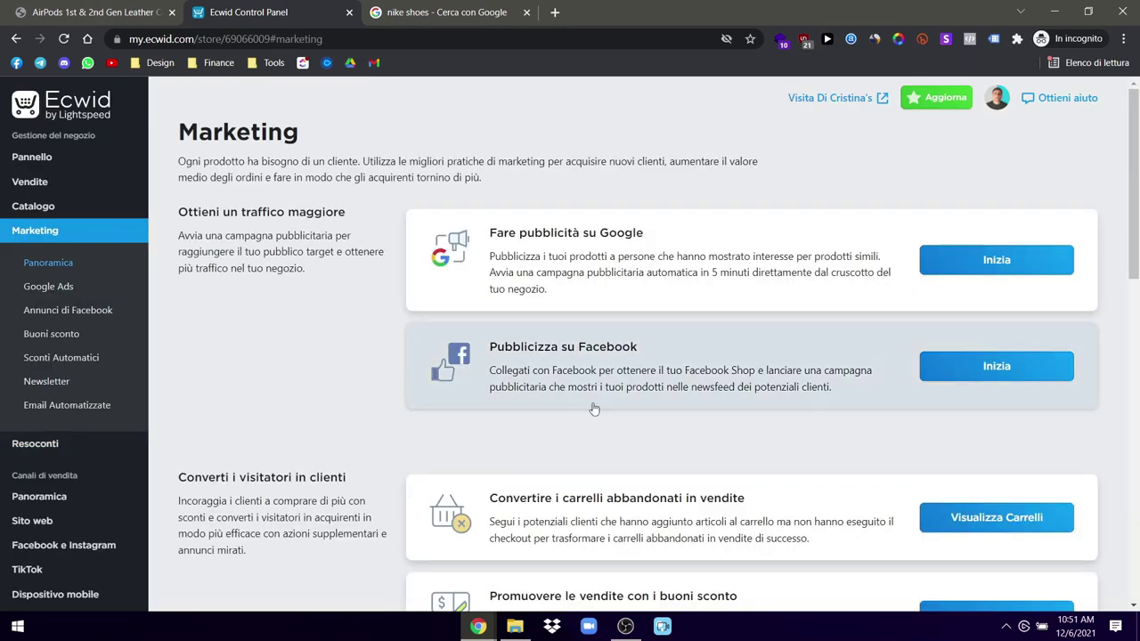
{"action": "scroll", "coordinate": [624, 421], "scroll_direction": "down", "scroll_amount": 3}
{"action": "scroll", "coordinate": [623, 421], "scroll_direction": "up", "scroll_amount": 1}
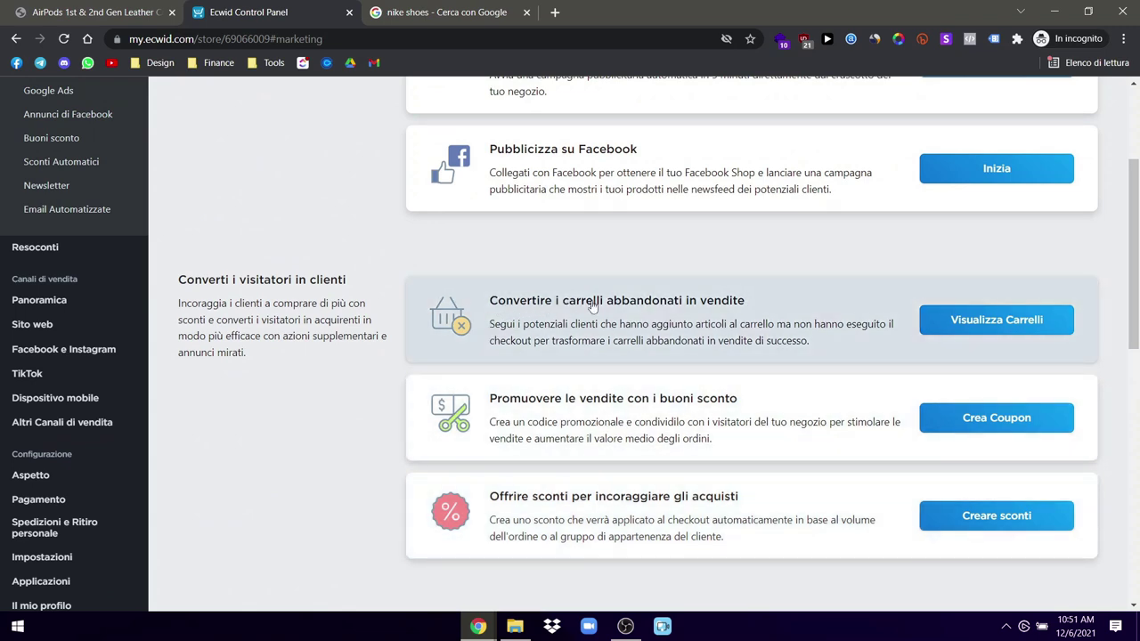
{"action": "left_click", "coordinate": [956, 322]}
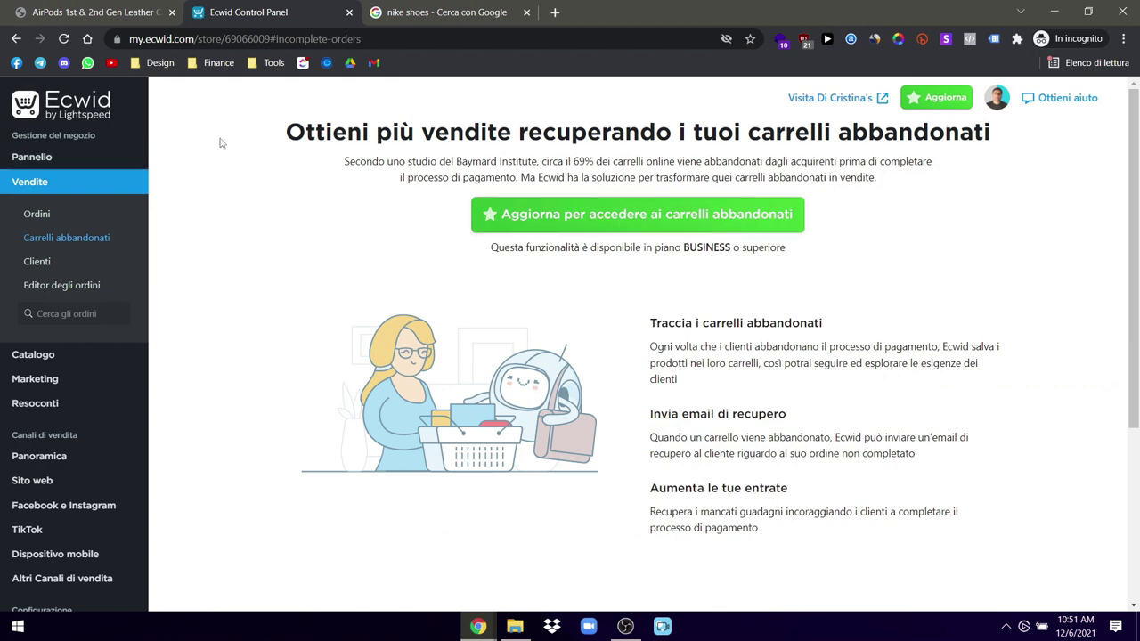
{"action": "scroll", "coordinate": [221, 141], "scroll_direction": "down", "scroll_amount": 2}
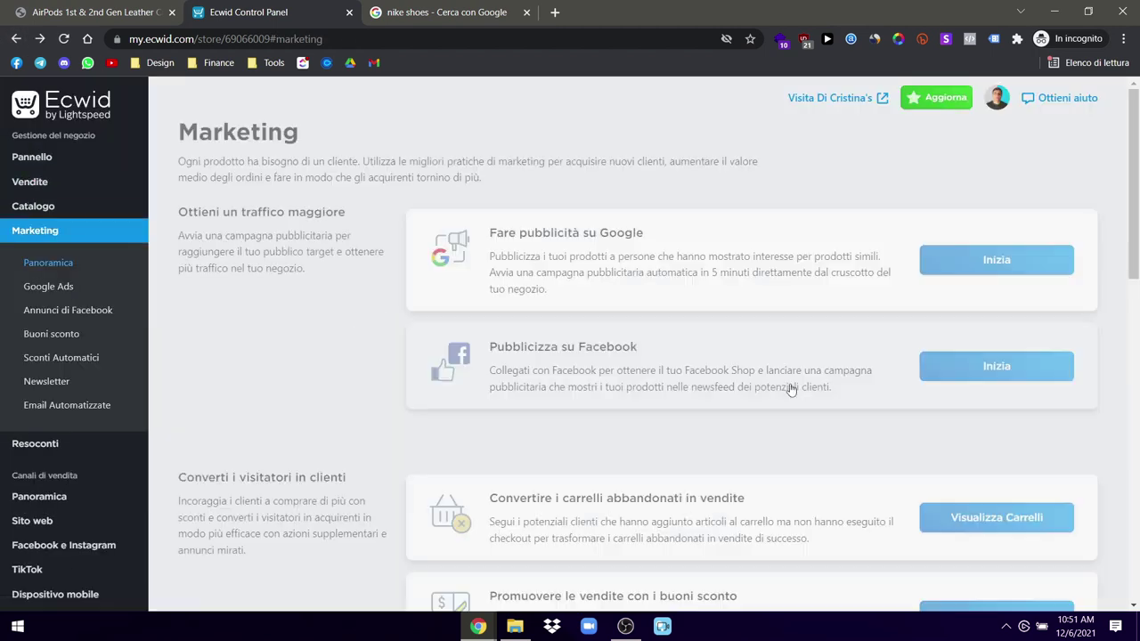
{"action": "scroll", "coordinate": [689, 392], "scroll_direction": "down", "scroll_amount": 2}
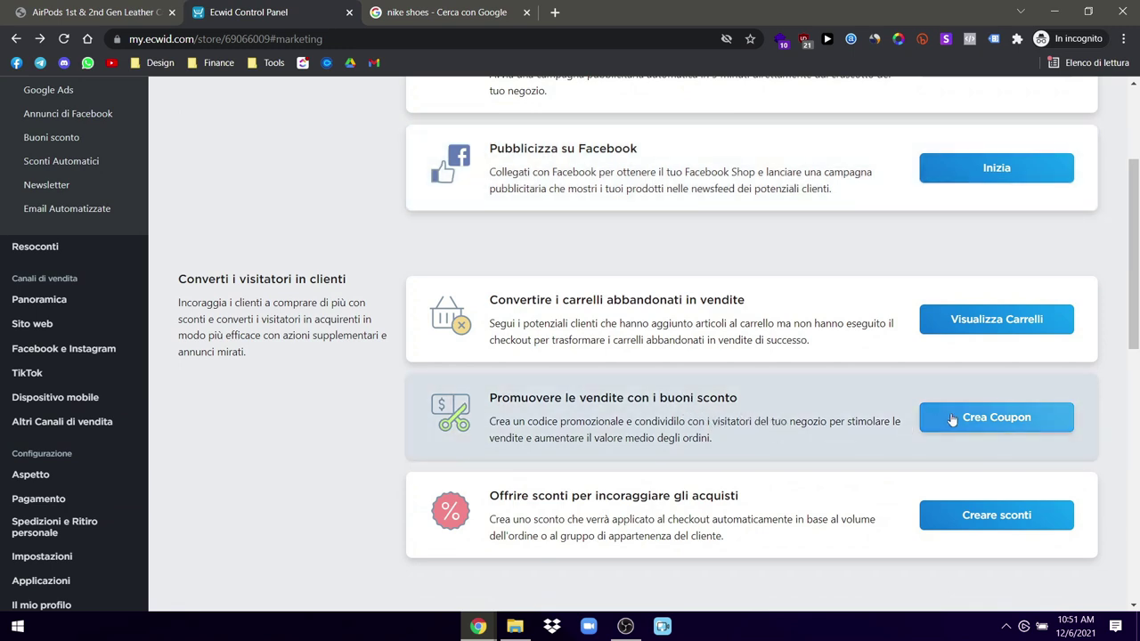
{"action": "scroll", "coordinate": [726, 523], "scroll_direction": "down", "scroll_amount": 1}
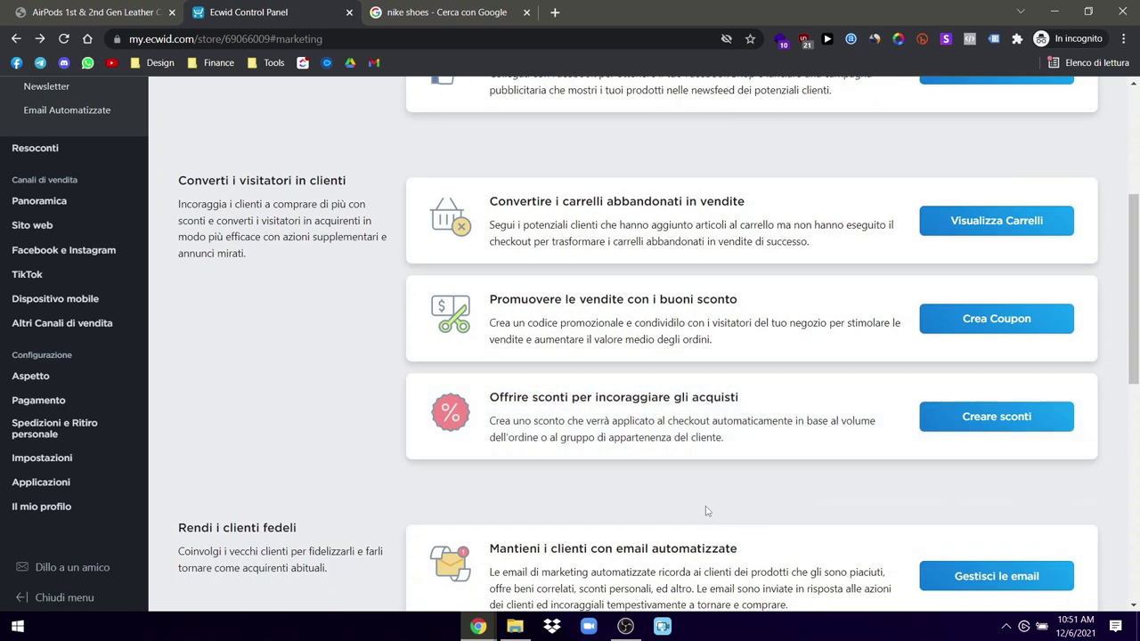
{"action": "scroll", "coordinate": [900, 410], "scroll_direction": "down", "scroll_amount": 2}
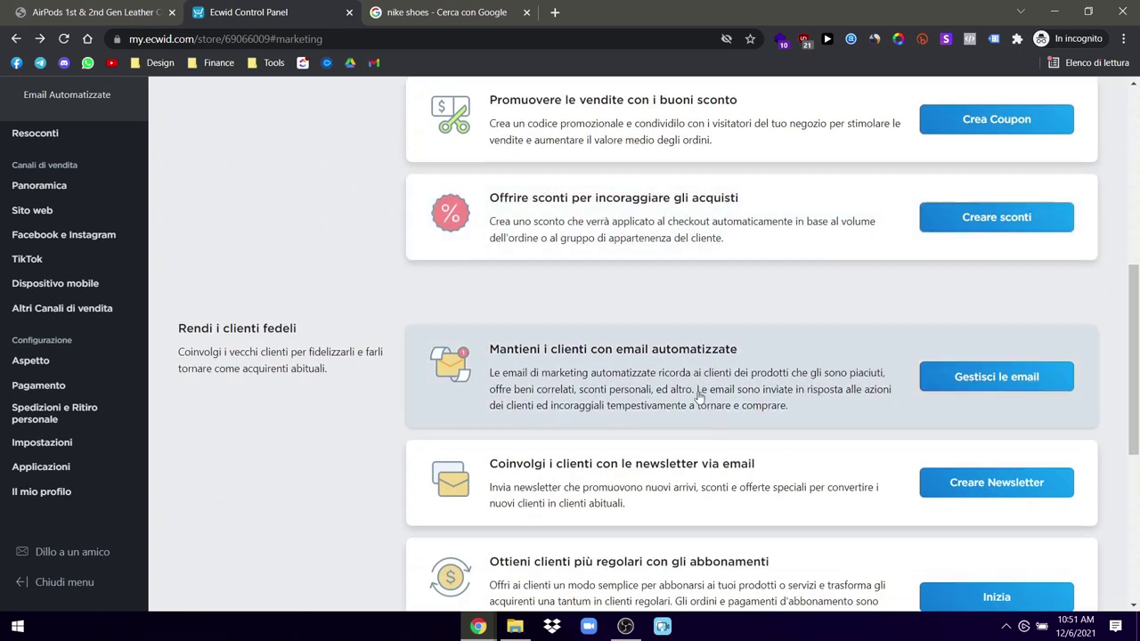
{"action": "scroll", "coordinate": [700, 398], "scroll_direction": "down", "scroll_amount": 2}
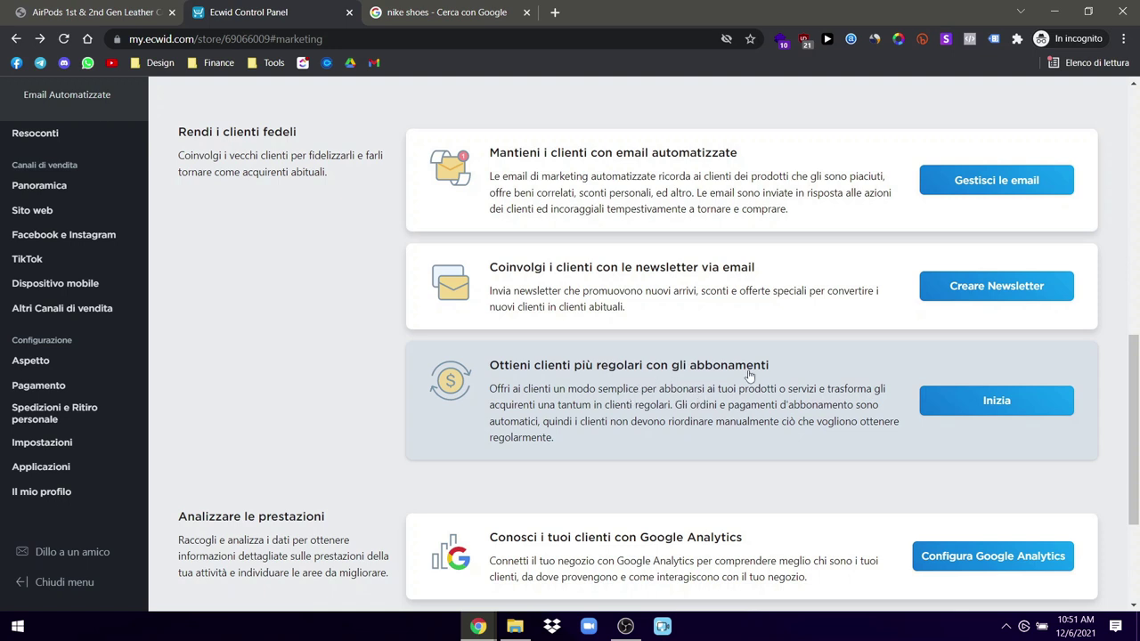
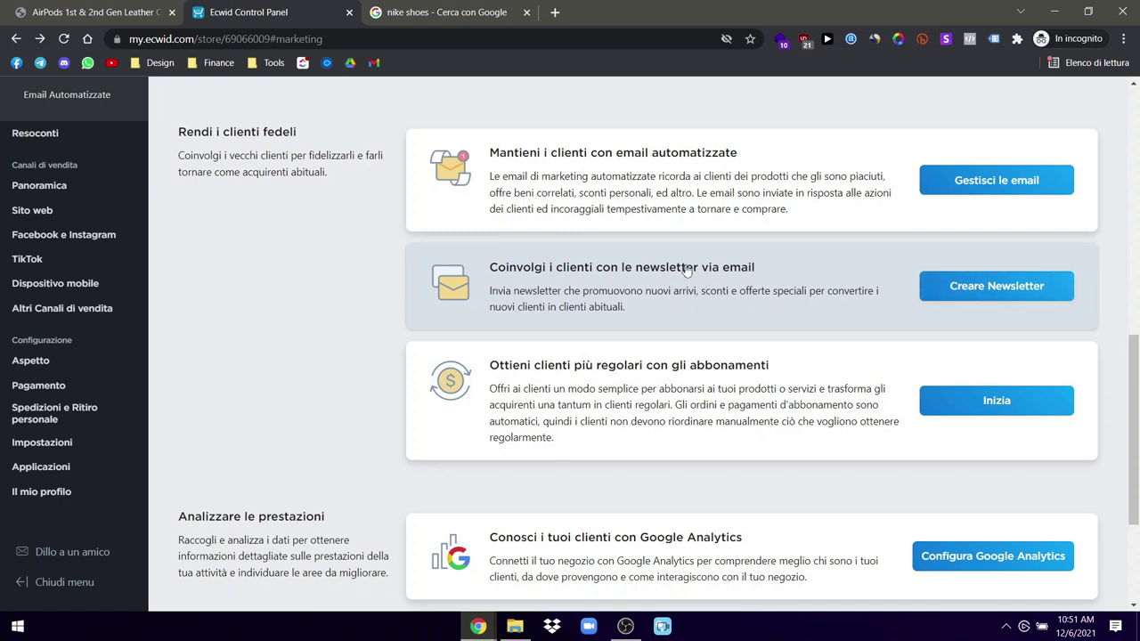
Step: Scroll the Marketing overview, then view the Google Ads and Annunci di Facebook pages
{"action": "scroll", "coordinate": [669, 317], "scroll_direction": "up", "scroll_amount": 2}
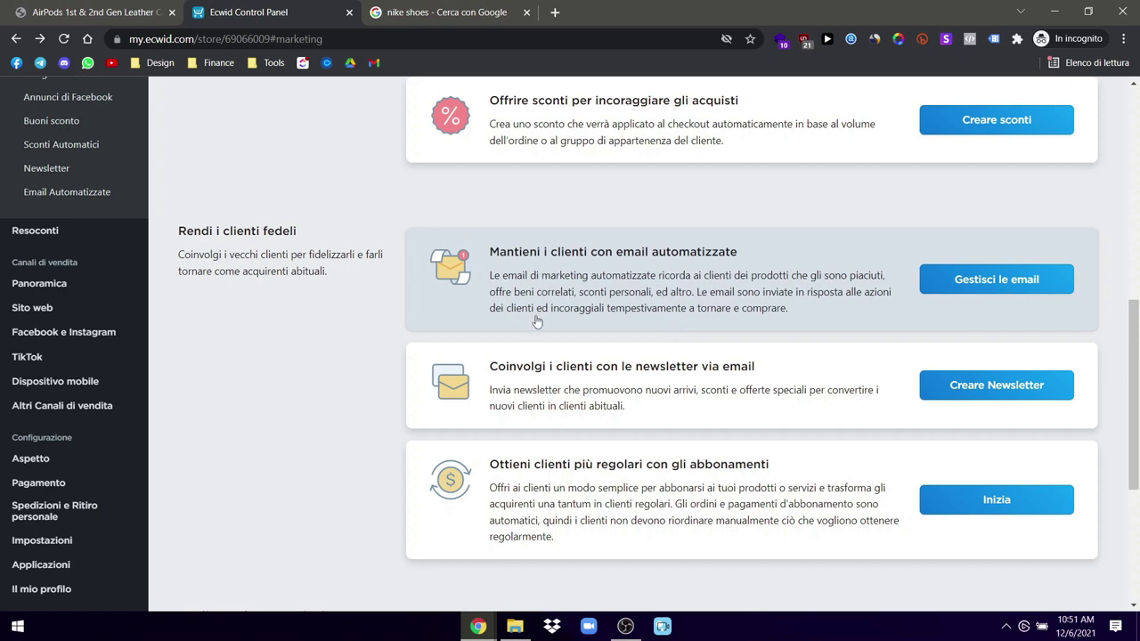
{"action": "scroll", "coordinate": [538, 303], "scroll_direction": "down", "scroll_amount": 4}
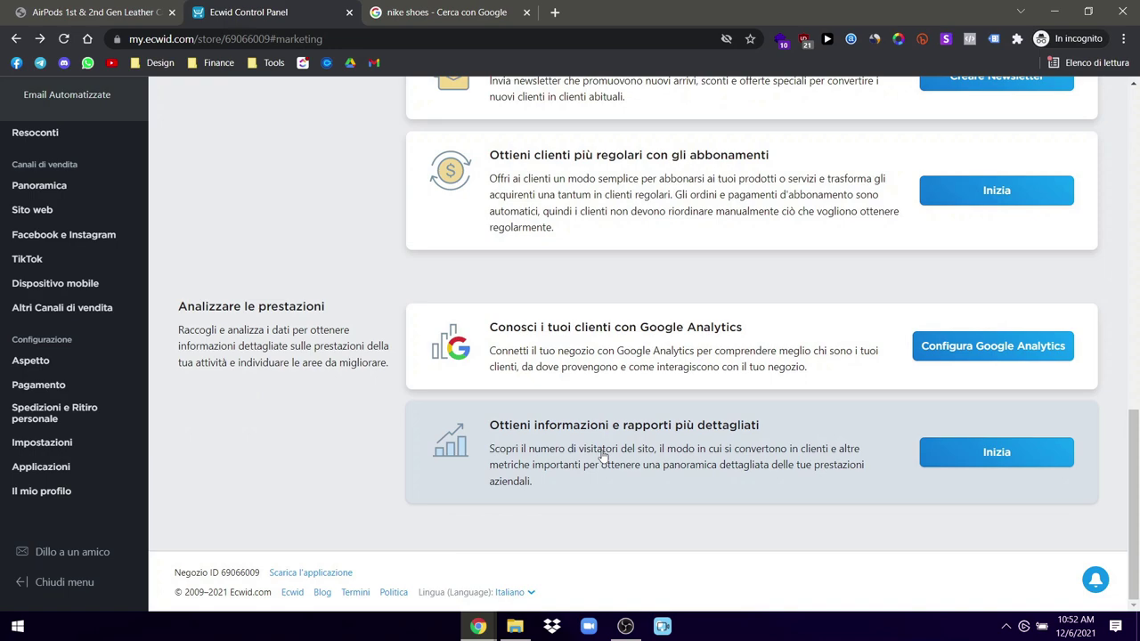
{"action": "scroll", "coordinate": [606, 446], "scroll_direction": "up", "scroll_amount": 10}
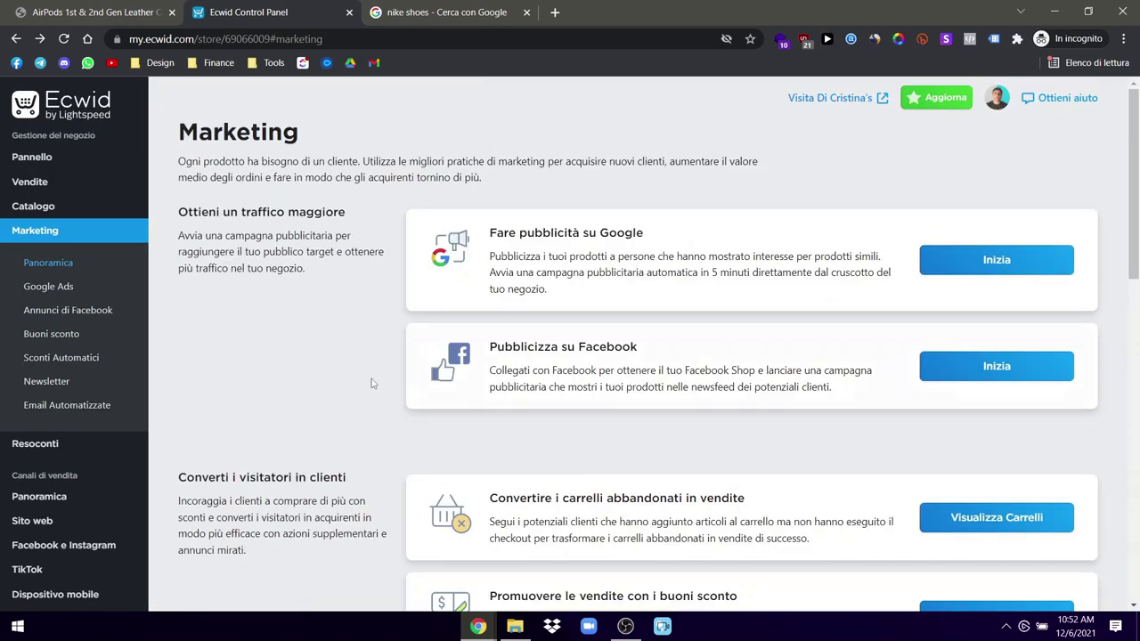
{"action": "left_click", "coordinate": [79, 290]}
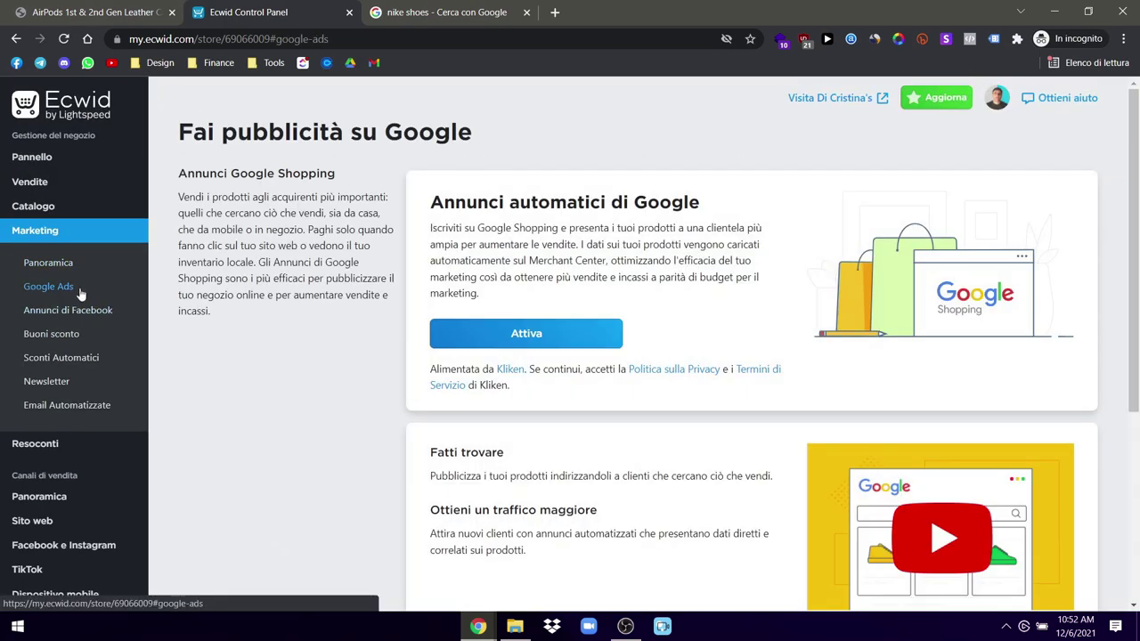
{"action": "left_click", "coordinate": [76, 310]}
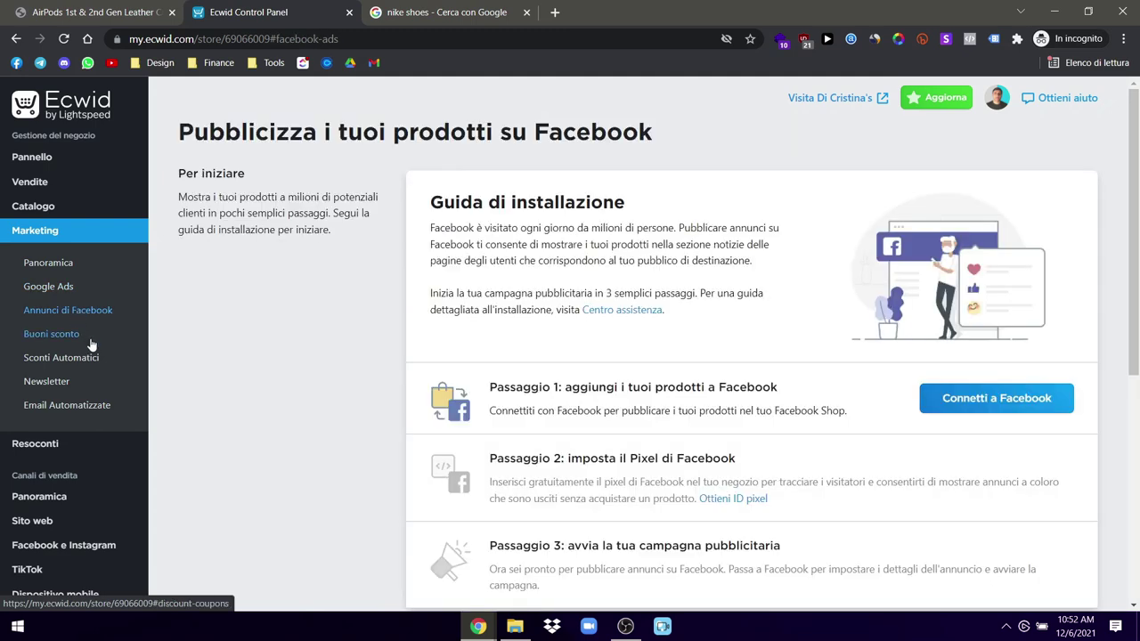
Step: Browse Buoni sconto, Sconti Automatici, Newsletter, ending on Email Automatizzate
{"action": "left_click", "coordinate": [89, 344]}
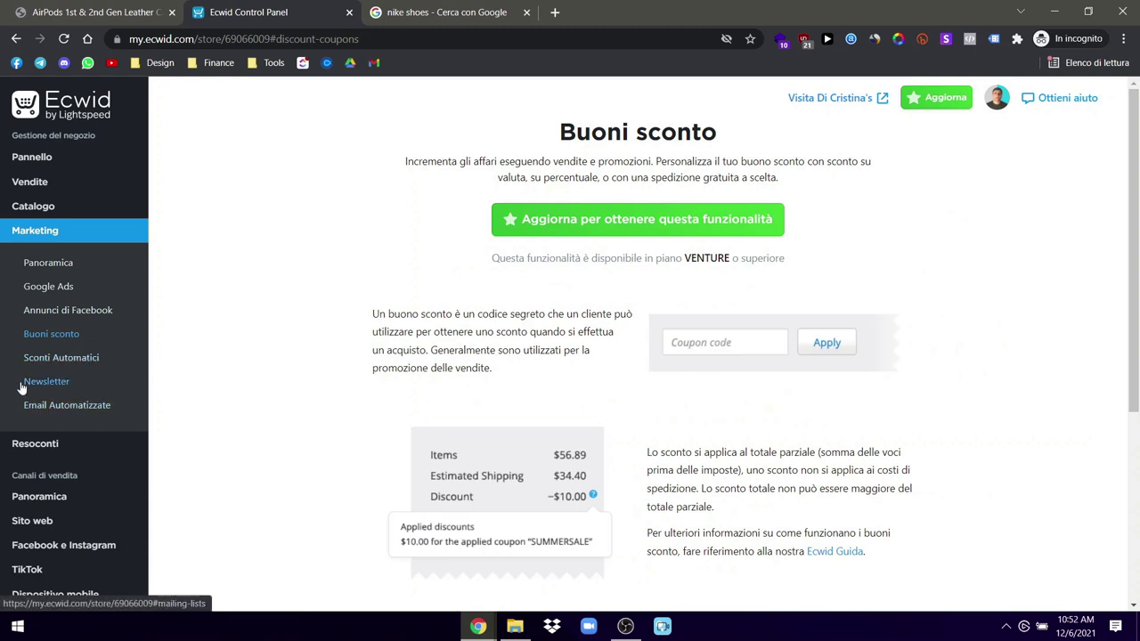
{"action": "left_click", "coordinate": [63, 365]}
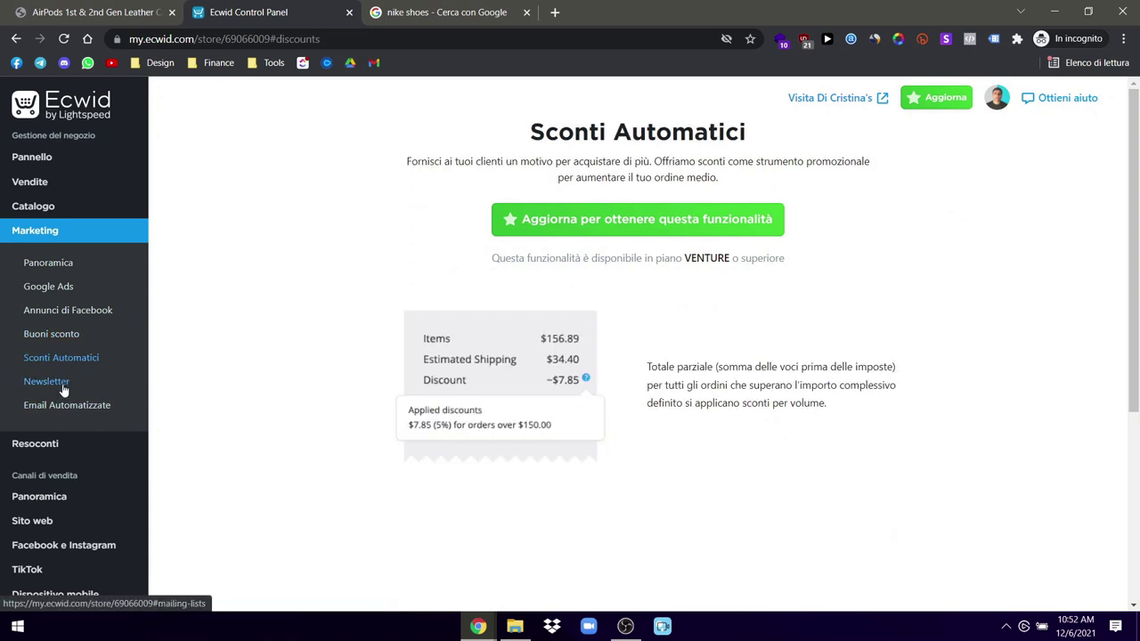
{"action": "left_click", "coordinate": [63, 385]}
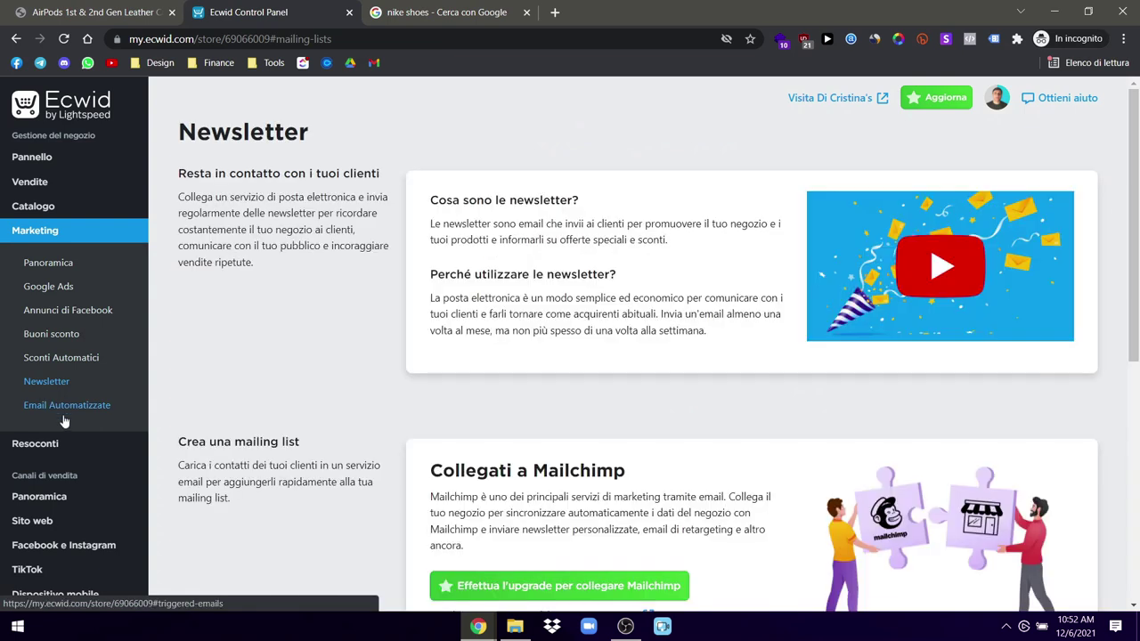
{"action": "left_click", "coordinate": [65, 417]}
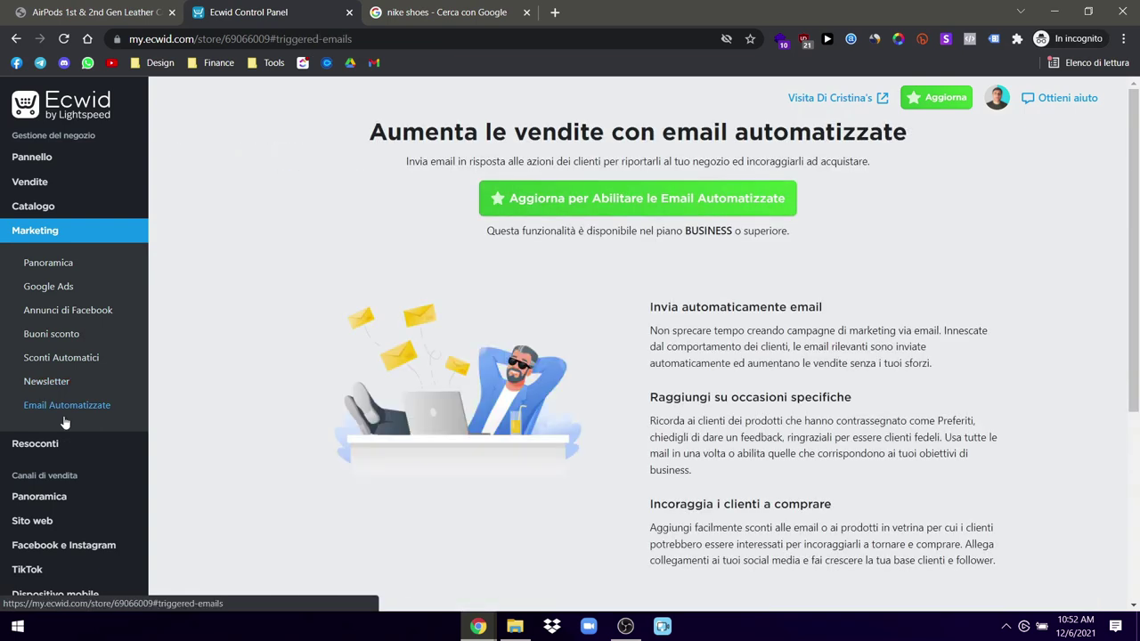
{"action": "mouse_move", "coordinate": [42, 178]}
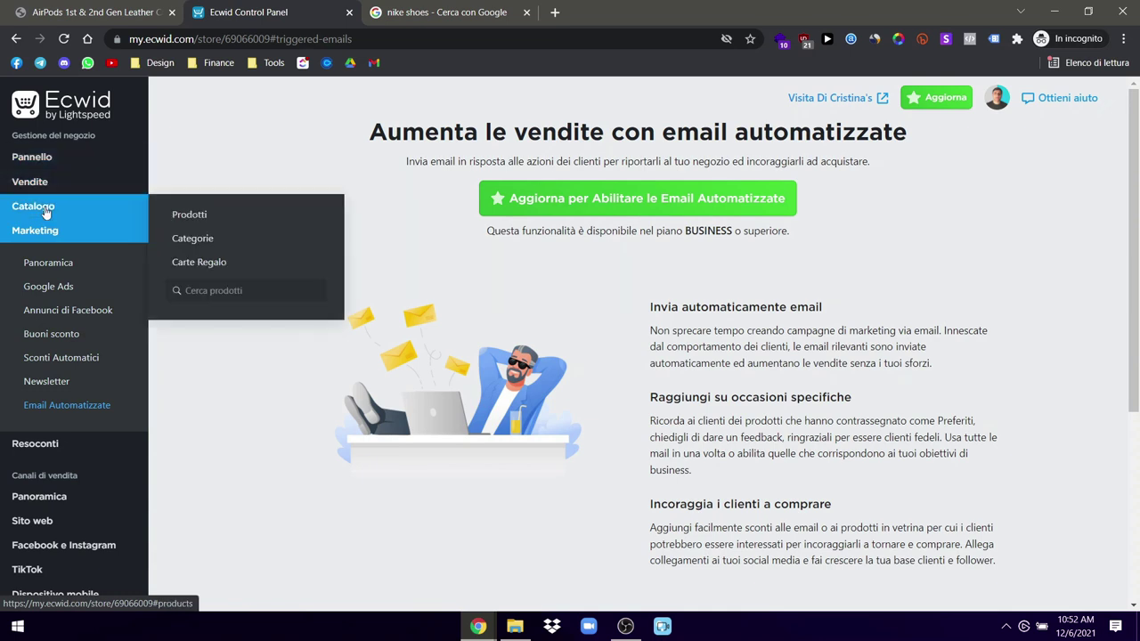
Step: Delete all nine sample products from the Catalogo
{"action": "left_click", "coordinate": [46, 210]}
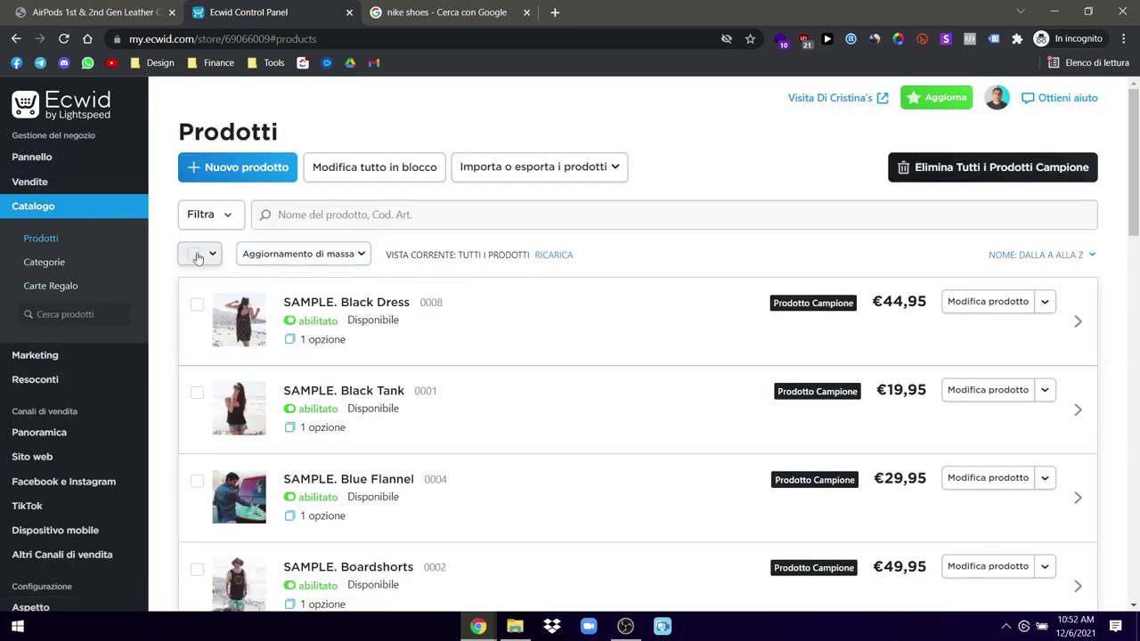
{"action": "left_click", "coordinate": [196, 255]}
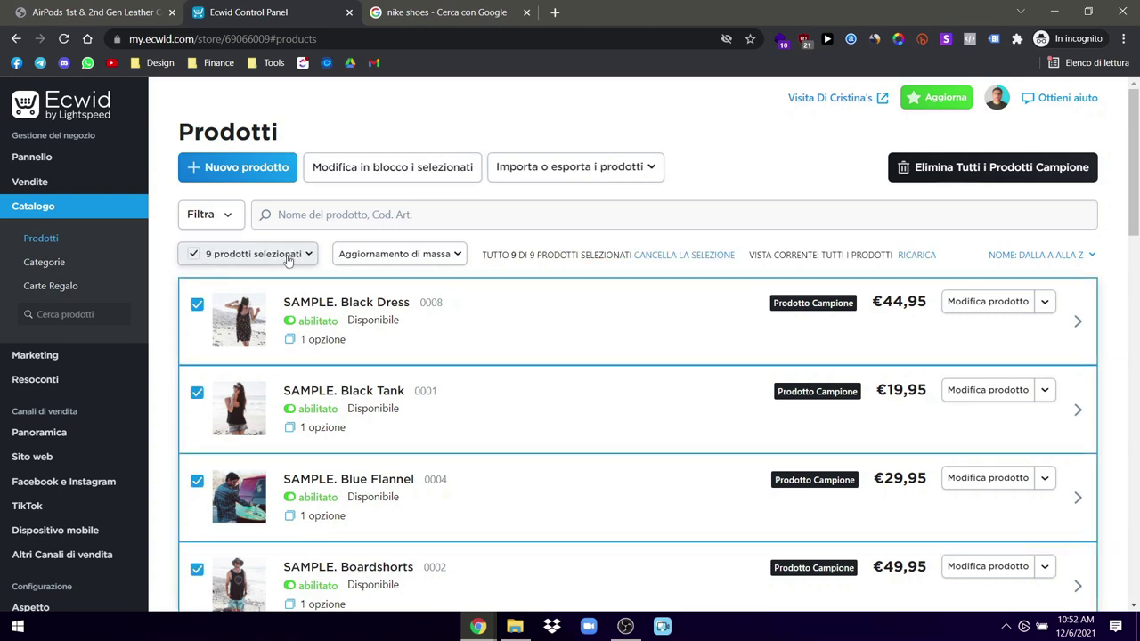
{"action": "left_click", "coordinate": [969, 169]}
{"action": "left_click", "coordinate": [495, 416]}
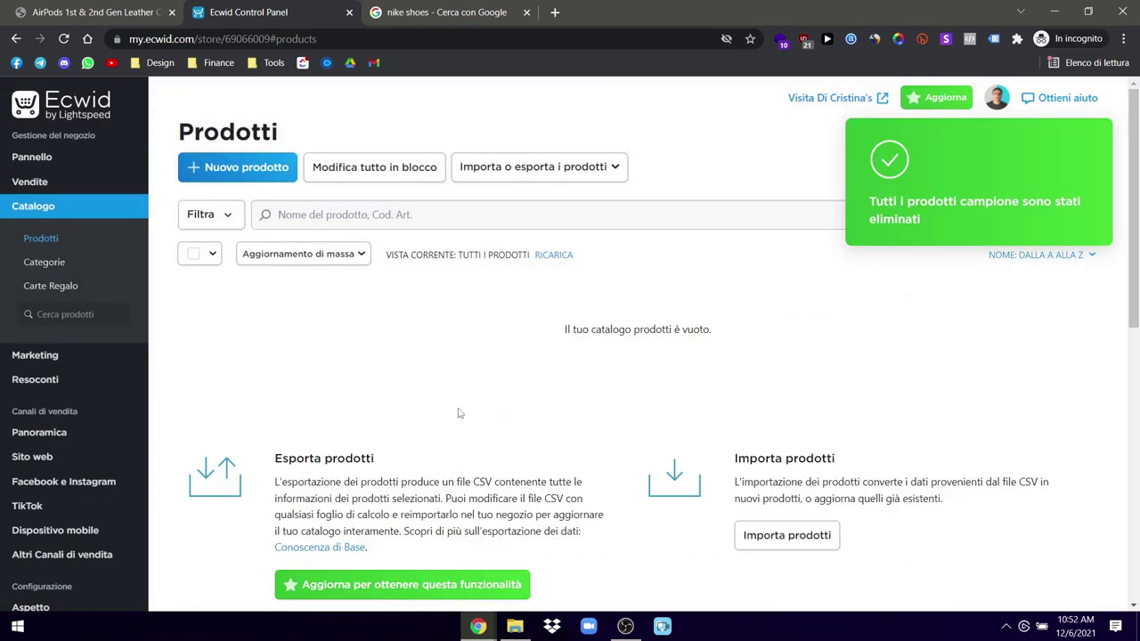
Step: Start a new product and select the AirPods 1st & 2nd Gen Leather Case title on the ULX page
{"action": "left_click", "coordinate": [264, 178]}
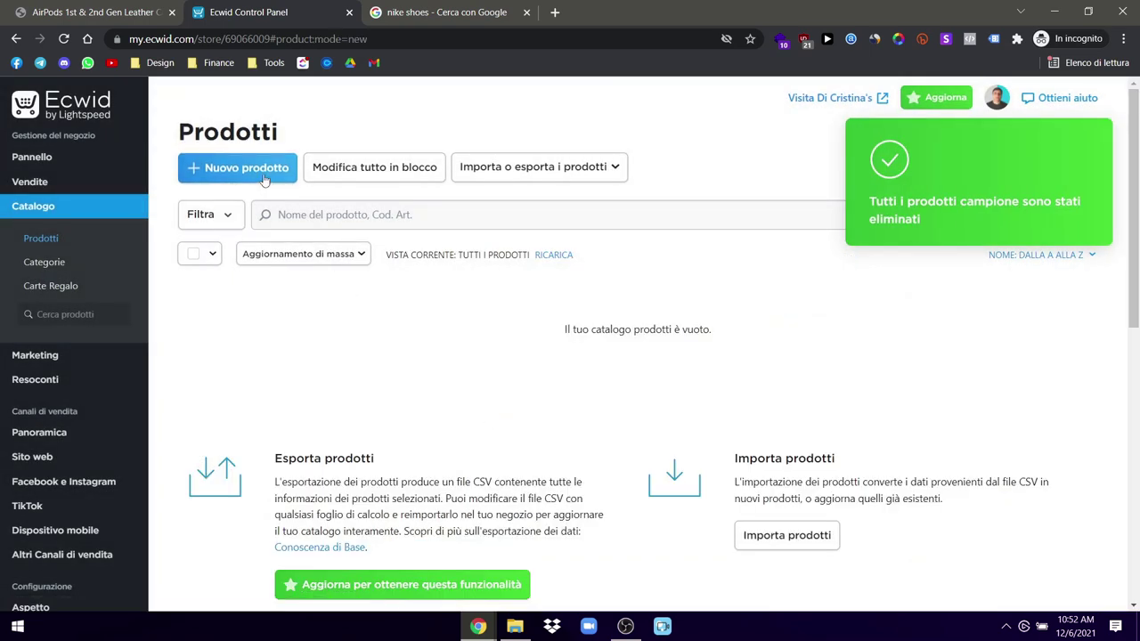
{"action": "left_click", "coordinate": [164, 6]}
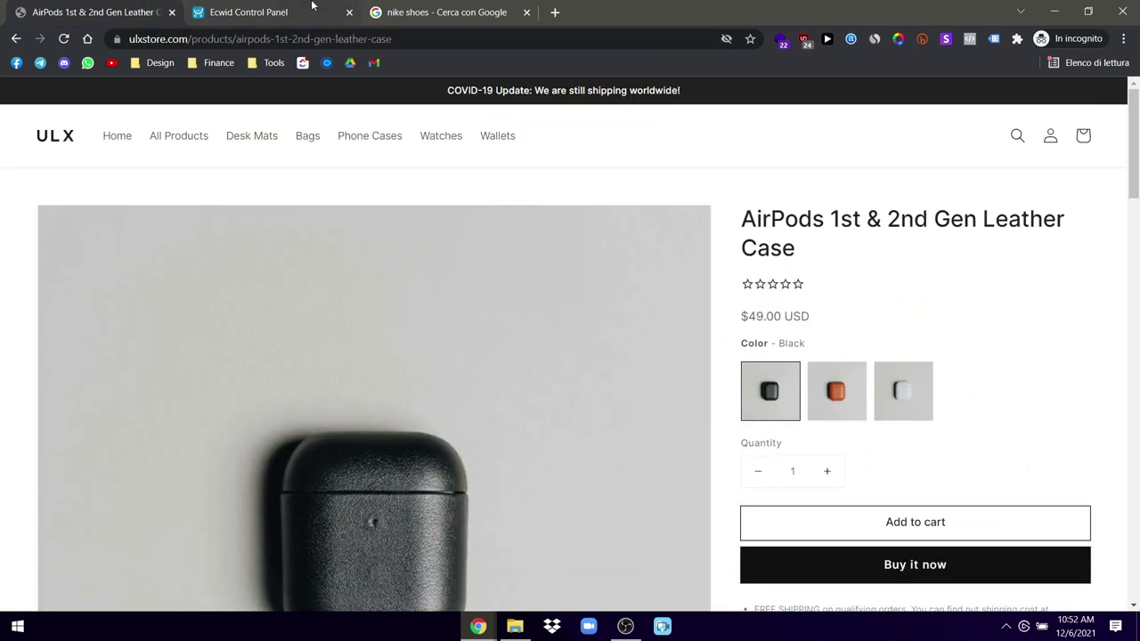
{"action": "left_click_drag", "start_coordinate": [829, 256], "coordinate": [743, 227]}
{"action": "key", "text": "ctrl+c"}
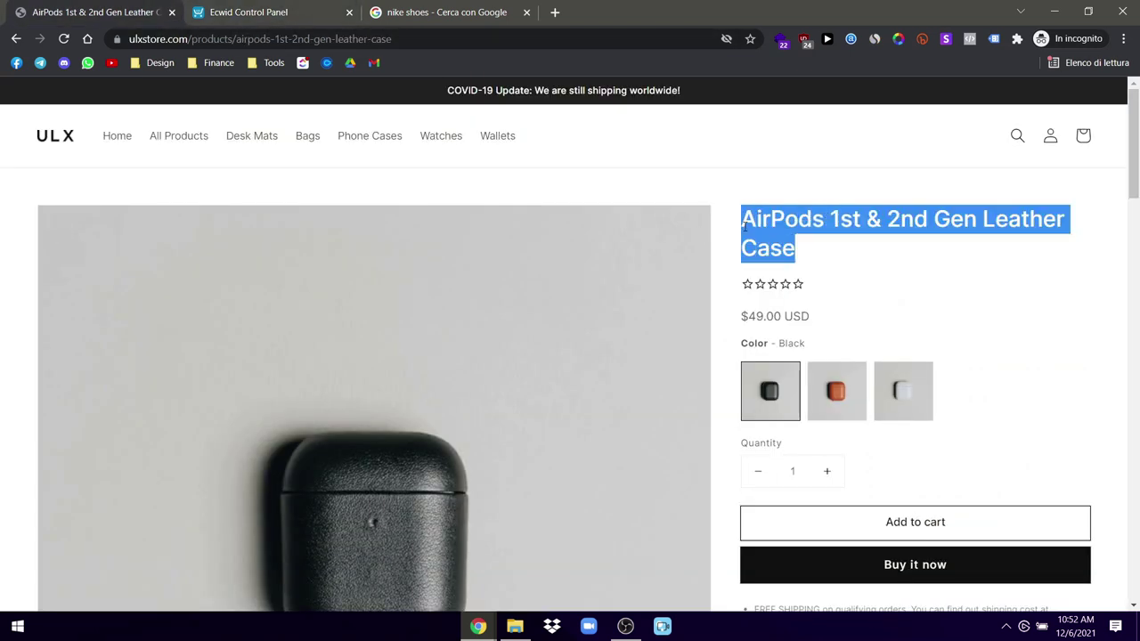
Step: Paste 'AirPods 1st & 2nd Gen Leather Case' into the product Nome field
{"action": "left_click", "coordinate": [281, 12]}
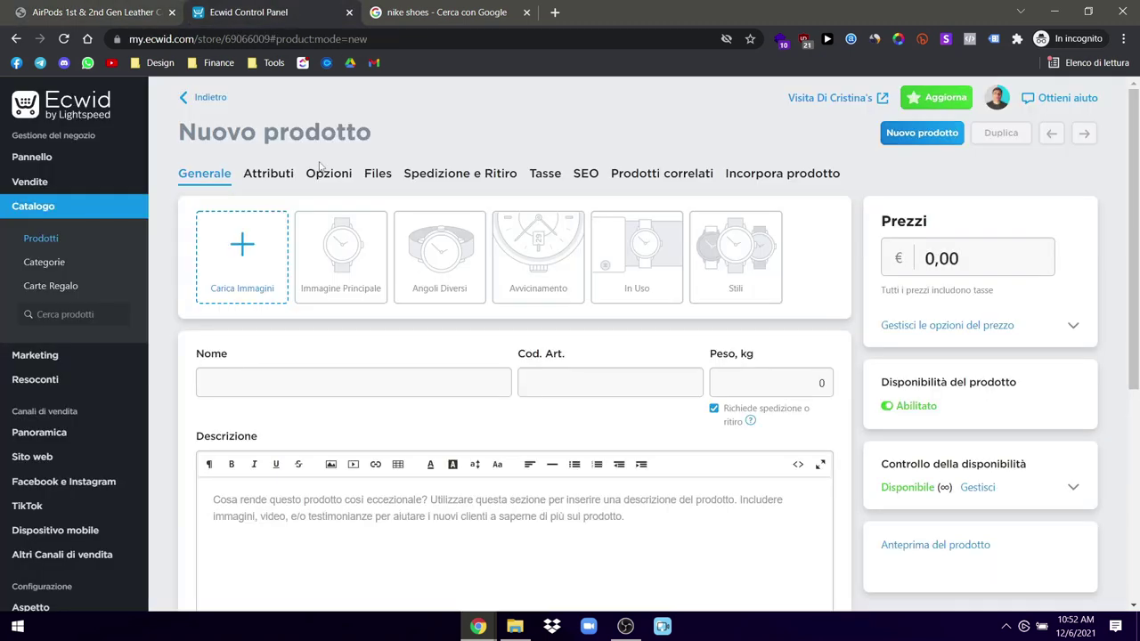
{"action": "left_click", "coordinate": [267, 381]}
{"action": "key", "text": "ctrl+v"}
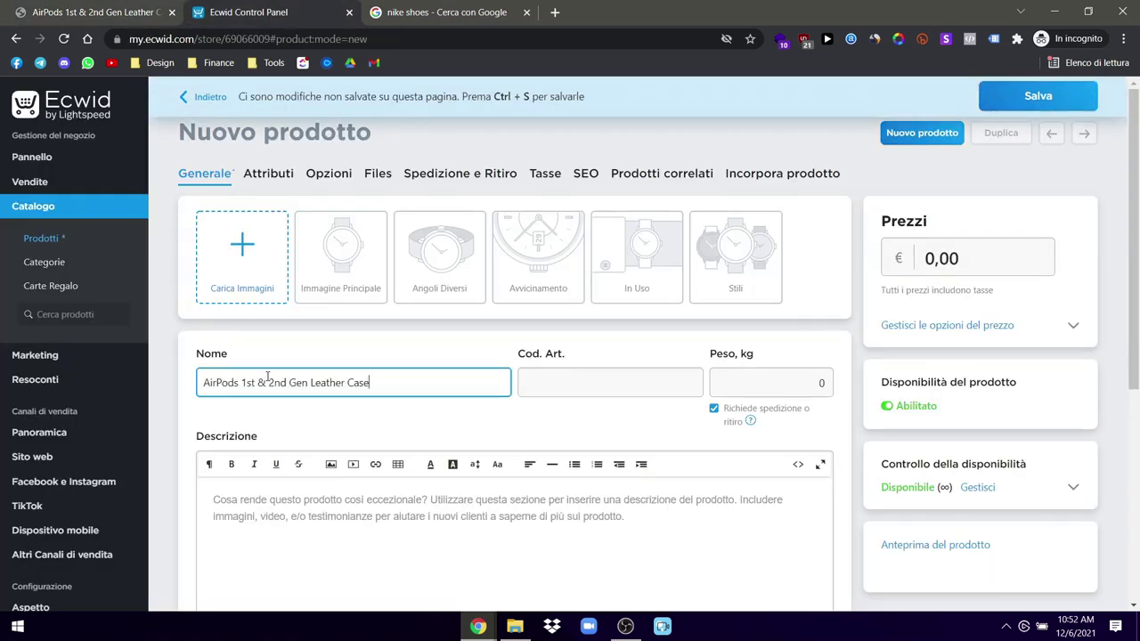
Step: Set the product weight to 0.3 kg
{"action": "left_click", "coordinate": [721, 380]}
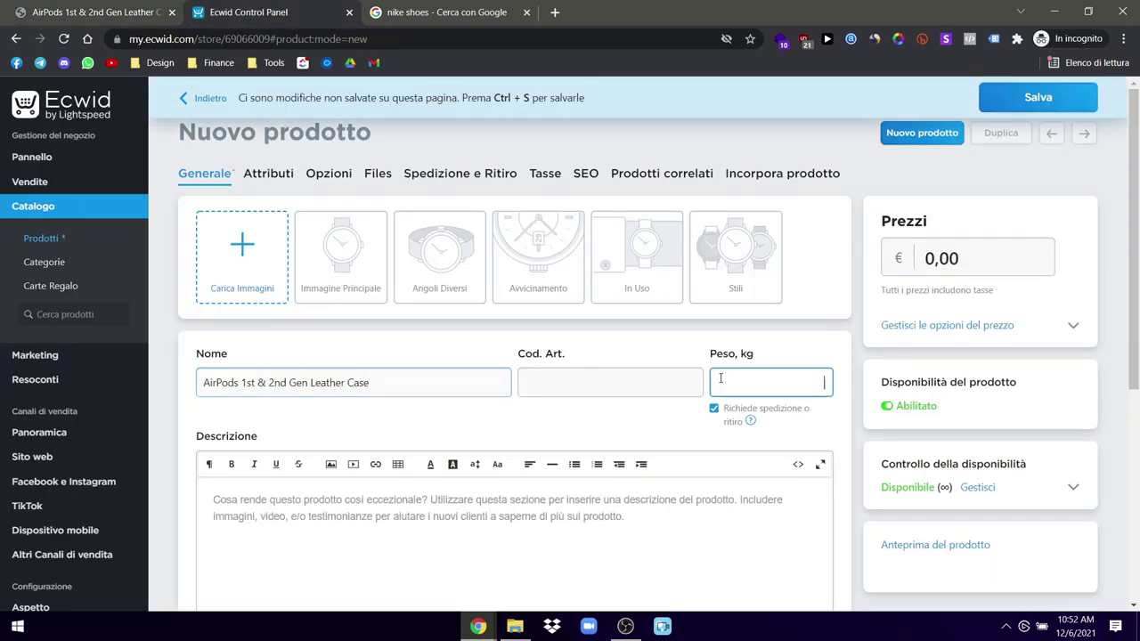
{"action": "type", "text": "300"}
{"action": "left_click", "coordinate": [784, 357]}
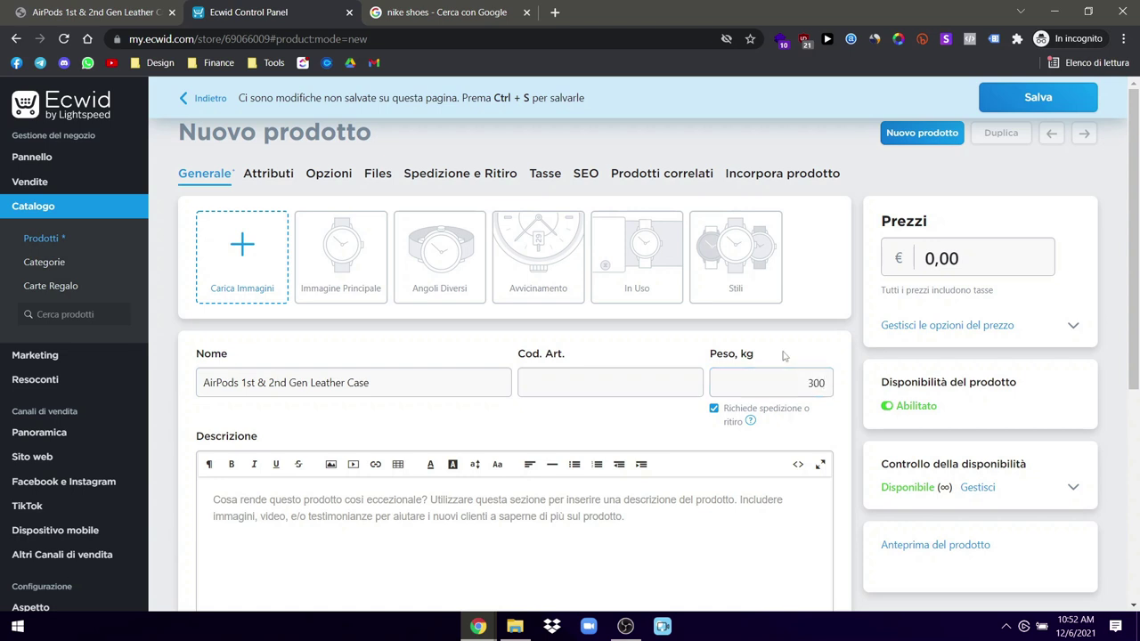
{"action": "double_click", "coordinate": [815, 384]}
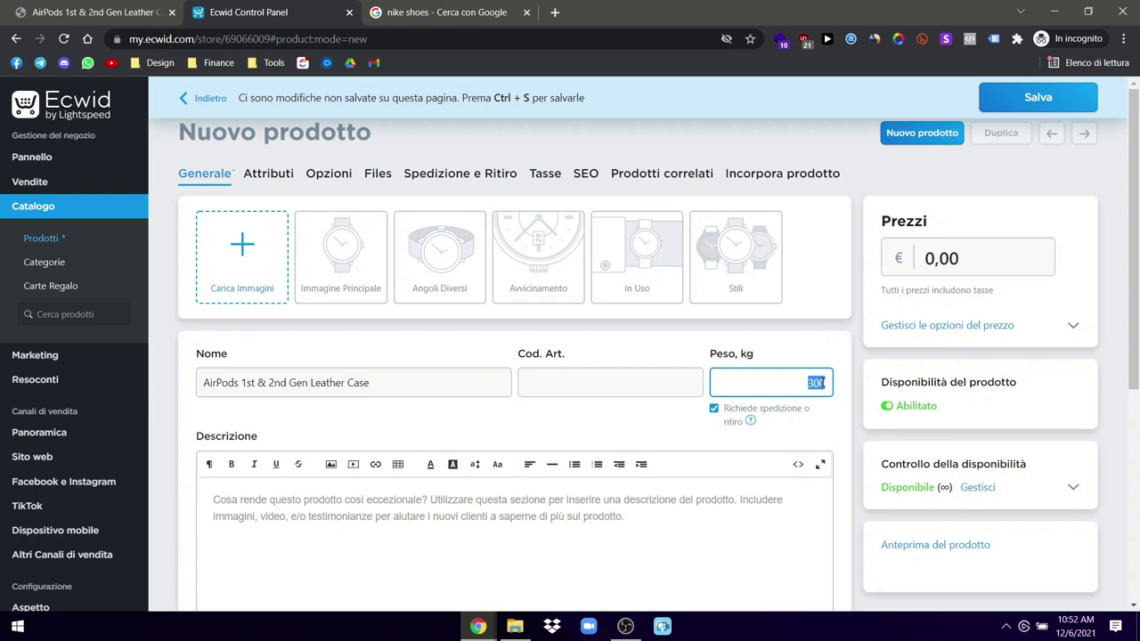
{"action": "type", "text": "0.3"}
{"action": "left_click", "coordinate": [818, 357]}
{"action": "scroll", "coordinate": [659, 410], "scroll_direction": "down", "scroll_amount": 2}
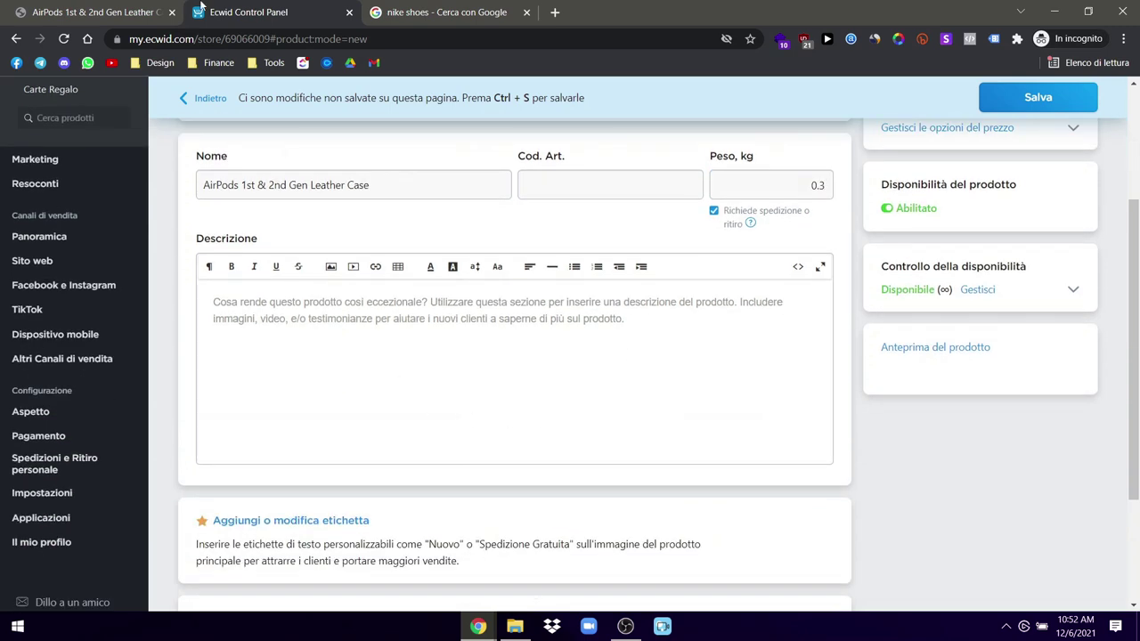
Step: Copy the ULX product description and paste it into the Descrizione editor
{"action": "left_click", "coordinate": [124, 11]}
{"action": "scroll", "coordinate": [811, 464], "scroll_direction": "down", "scroll_amount": 5}
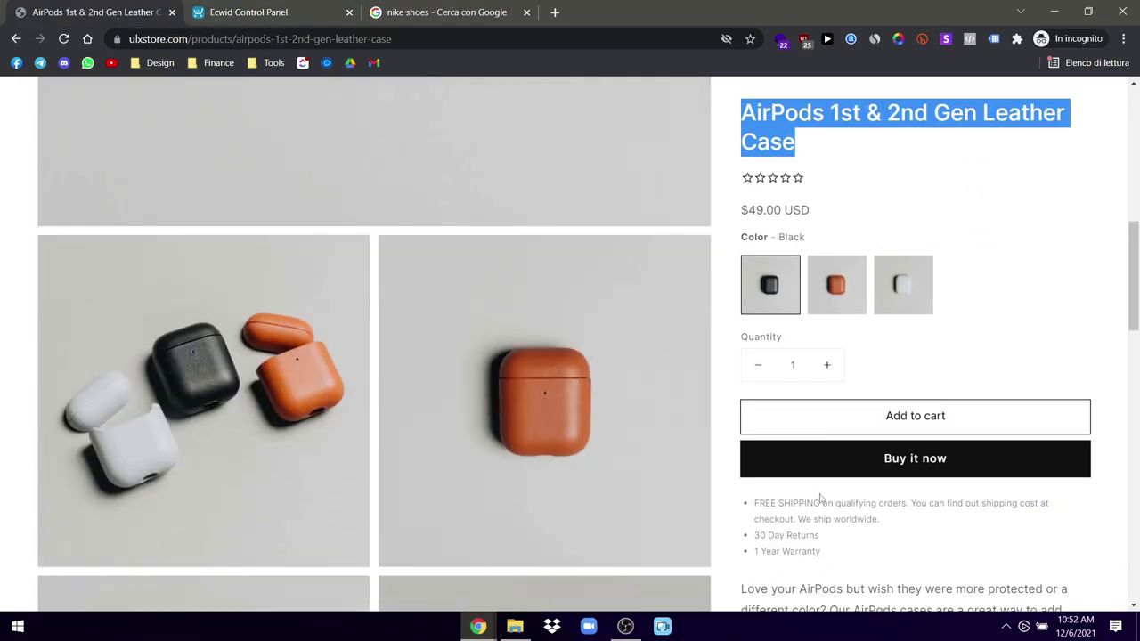
{"action": "scroll", "coordinate": [819, 501], "scroll_direction": "down", "scroll_amount": 3}
{"action": "left_click_drag", "start_coordinate": [942, 437], "coordinate": [744, 206]}
{"action": "key", "text": "ctrl+c"}
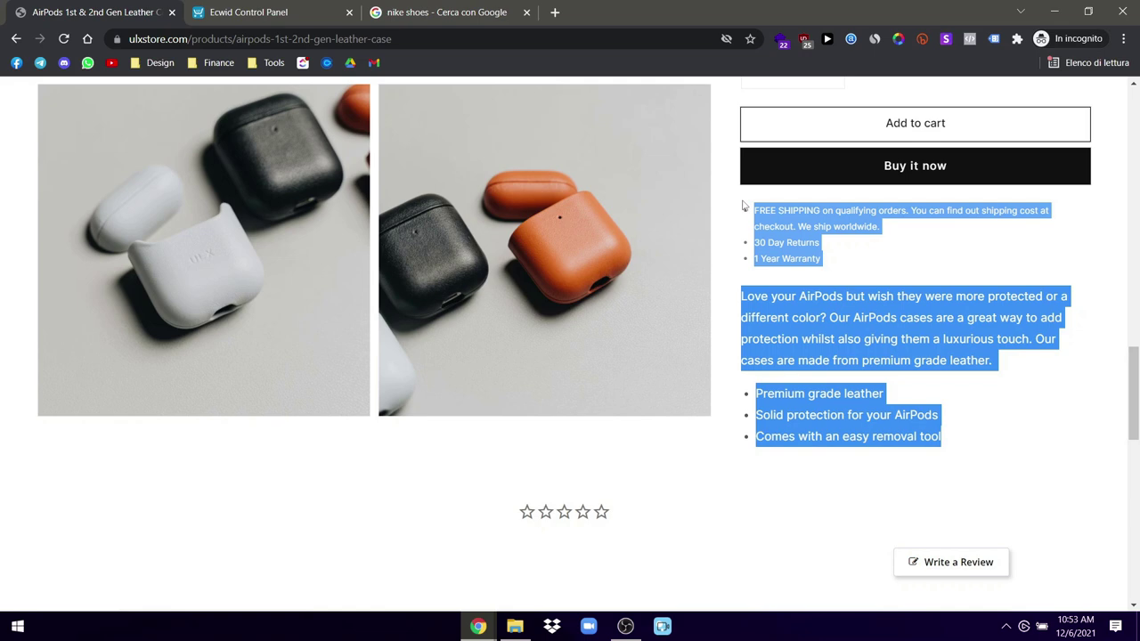
{"action": "left_click", "coordinate": [331, 12]}
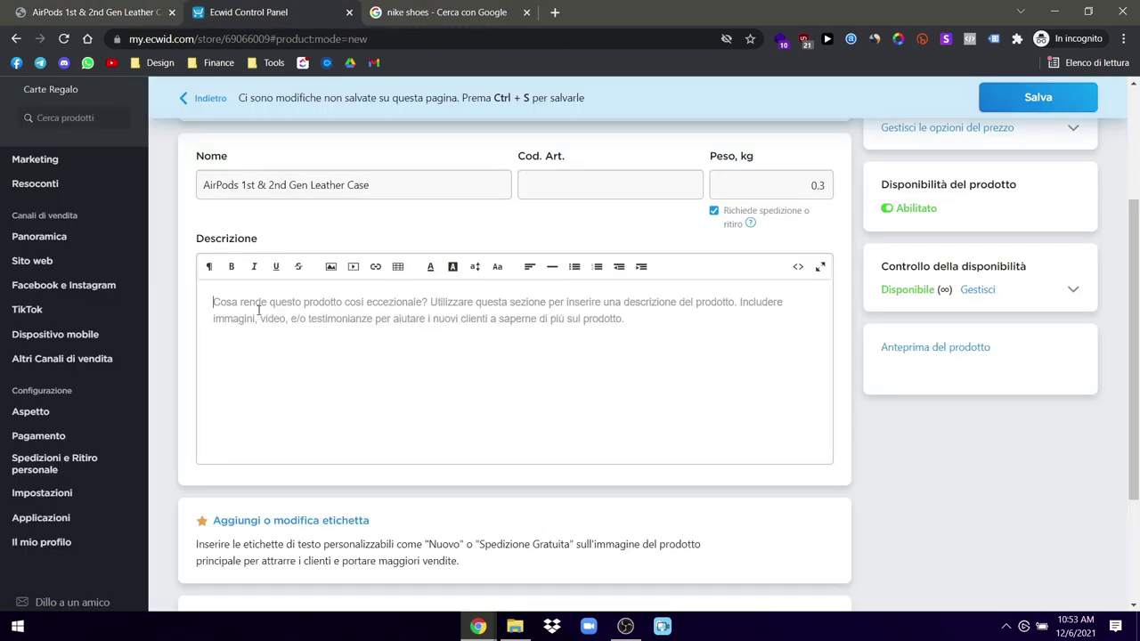
{"action": "key", "text": "ctrl+v"}
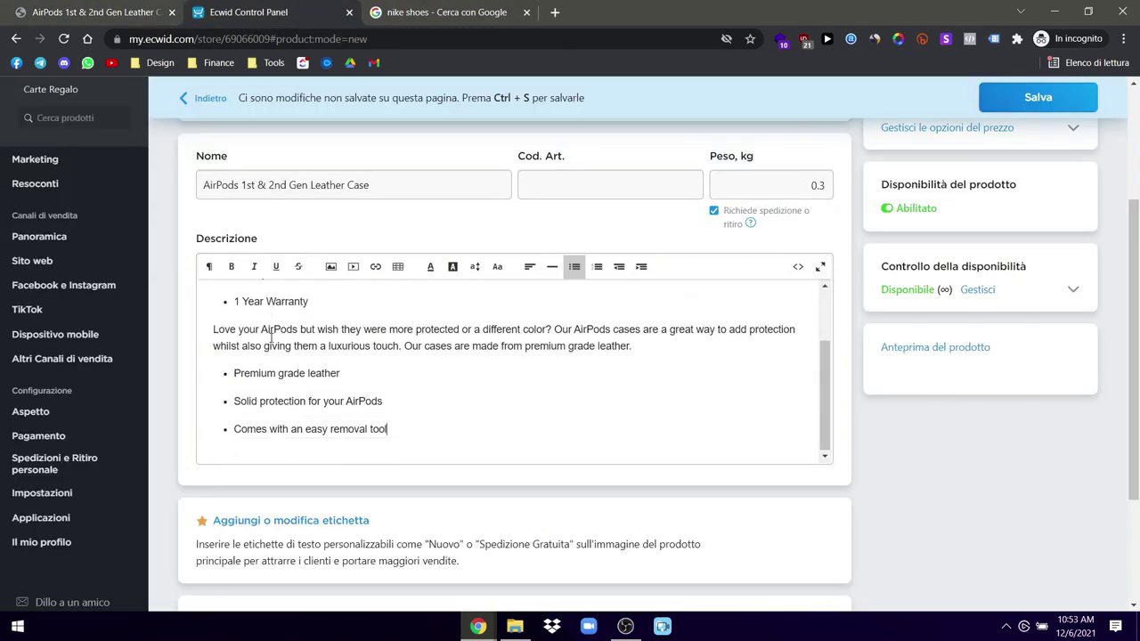
Step: Check the pasted description against the ULX store page
{"action": "scroll", "coordinate": [267, 335], "scroll_direction": "down", "scroll_amount": 1}
{"action": "scroll", "coordinate": [272, 341], "scroll_direction": "up", "scroll_amount": 1}
{"action": "left_click", "coordinate": [143, 12]}
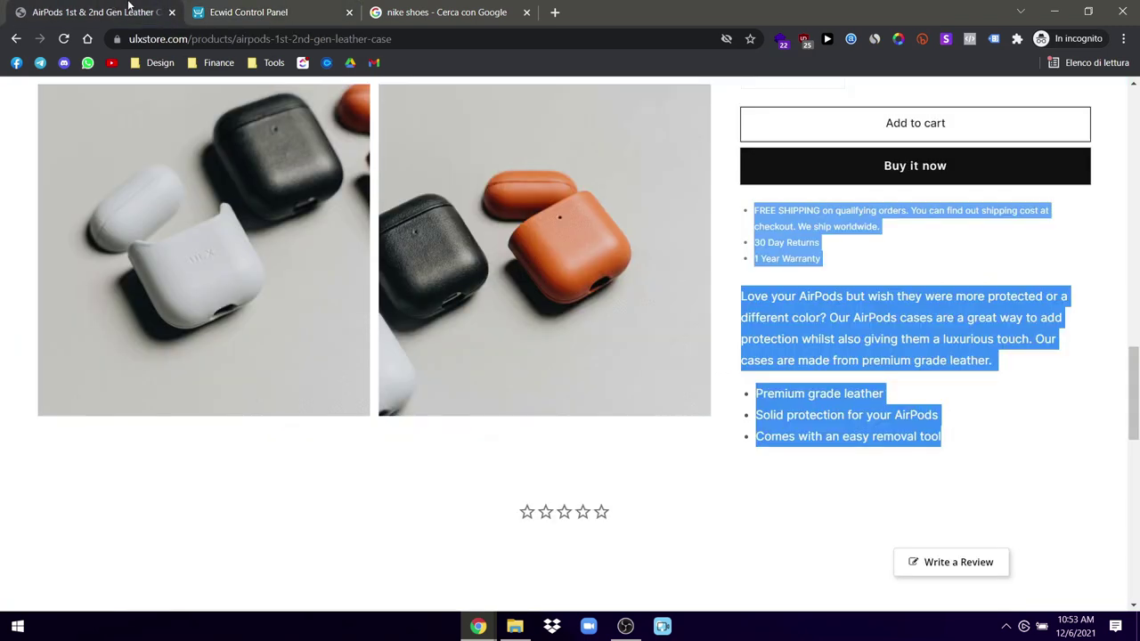
{"action": "left_click", "coordinate": [214, 9]}
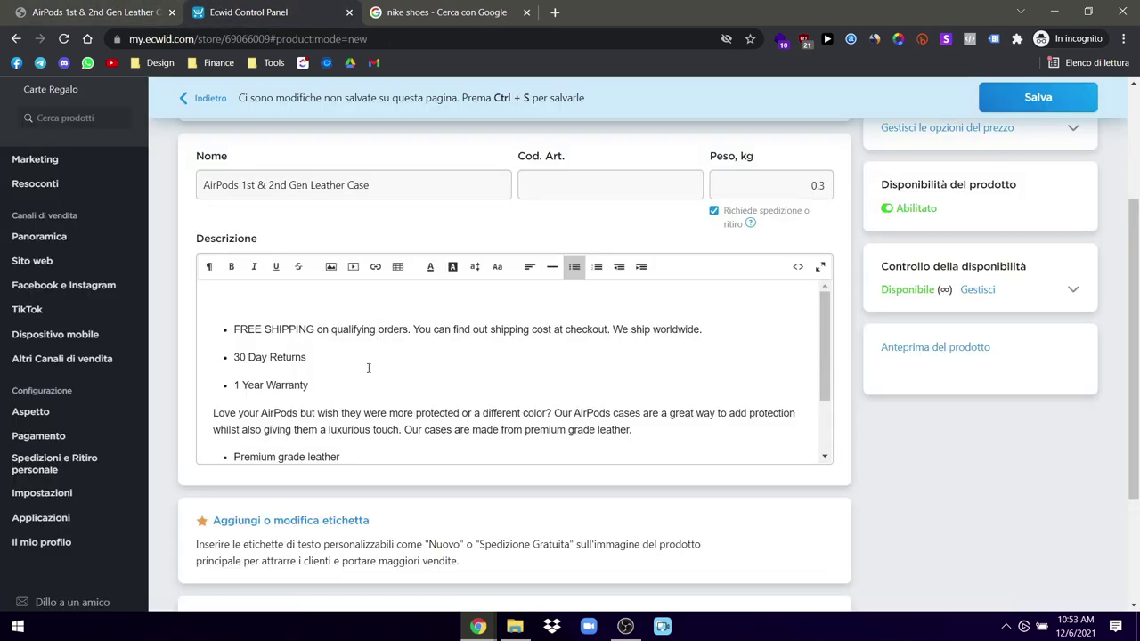
{"action": "scroll", "coordinate": [369, 368], "scroll_direction": "down", "scroll_amount": 1}
{"action": "scroll", "coordinate": [927, 518], "scroll_direction": "down", "scroll_amount": 1}
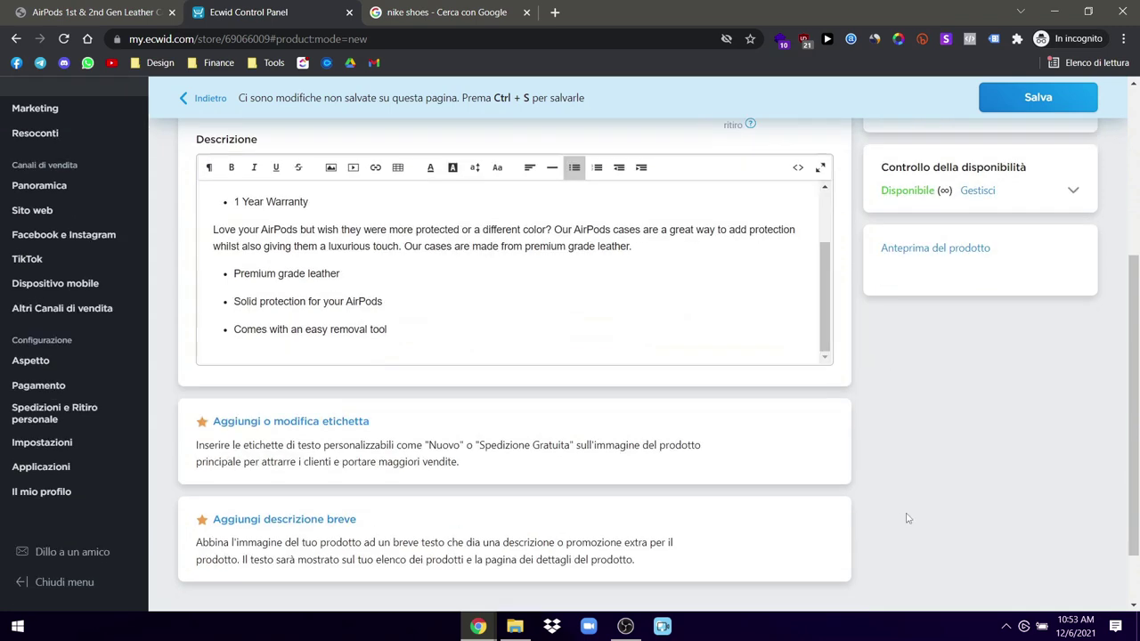
{"action": "scroll", "coordinate": [283, 283], "scroll_direction": "up", "scroll_amount": 3}
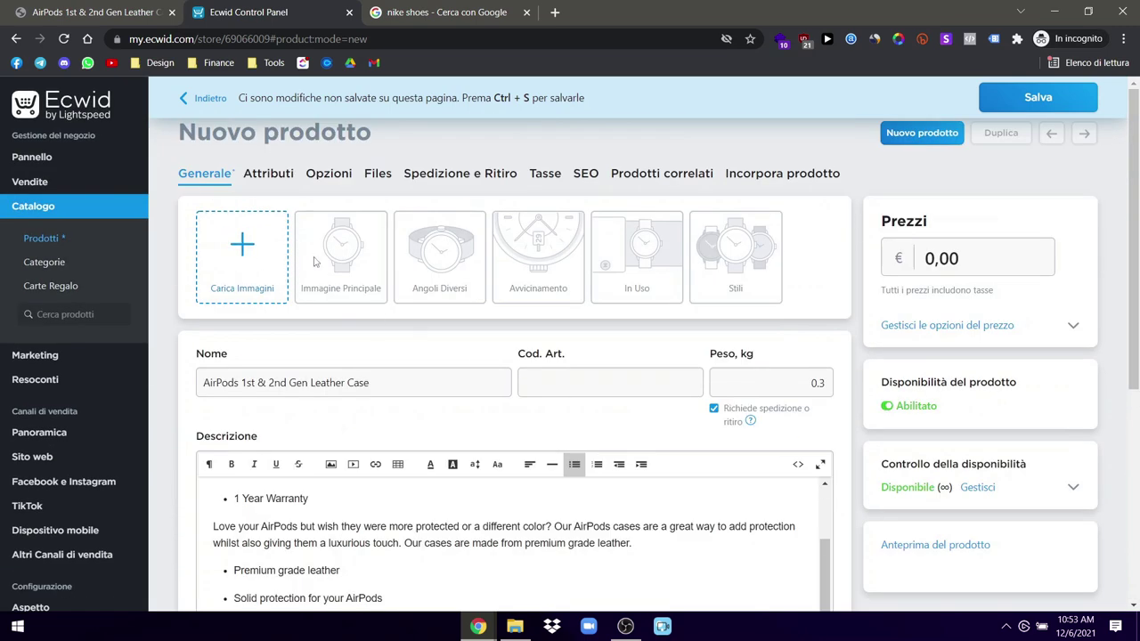
Step: Upload photos (1) V.1 to (1) V.7 from the store folder to the product
{"action": "left_click", "coordinate": [286, 257]}
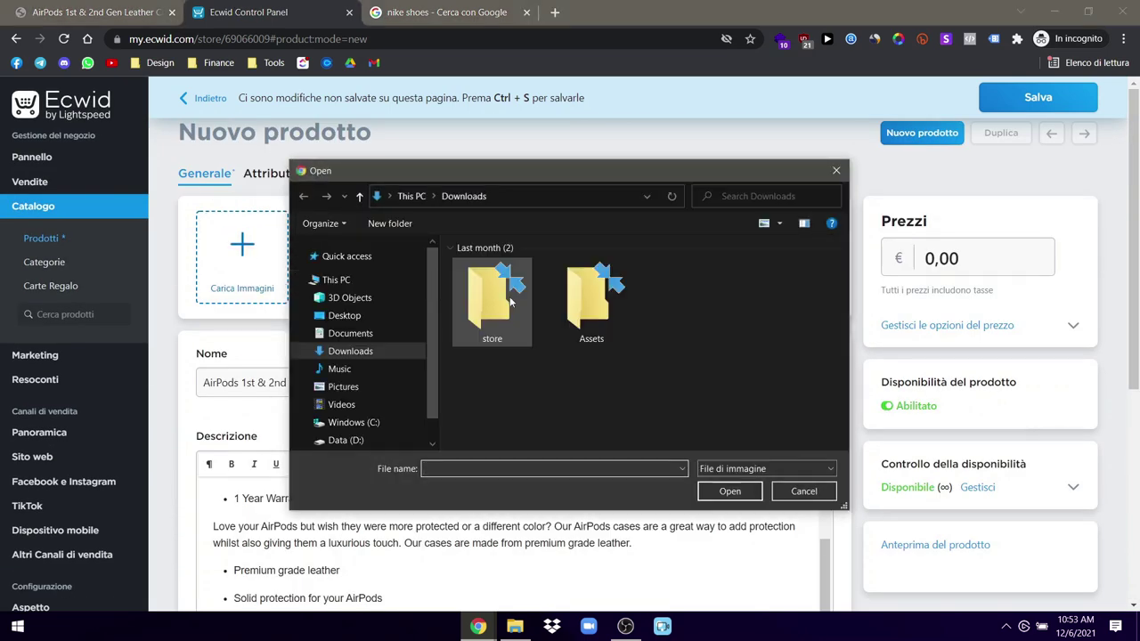
{"action": "double_click", "coordinate": [491, 307]}
{"action": "left_click", "coordinate": [490, 298]}
{"action": "left_click", "coordinate": [585, 283], "text": "ctrl"}
{"action": "left_click", "coordinate": [681, 283], "text": "ctrl"}
{"action": "left_click", "coordinate": [775, 283], "text": "ctrl"}
{"action": "left_click", "coordinate": [490, 361], "text": "ctrl"}
{"action": "left_click", "coordinate": [585, 364], "text": "ctrl"}
{"action": "left_click", "coordinate": [682, 363], "text": "ctrl"}
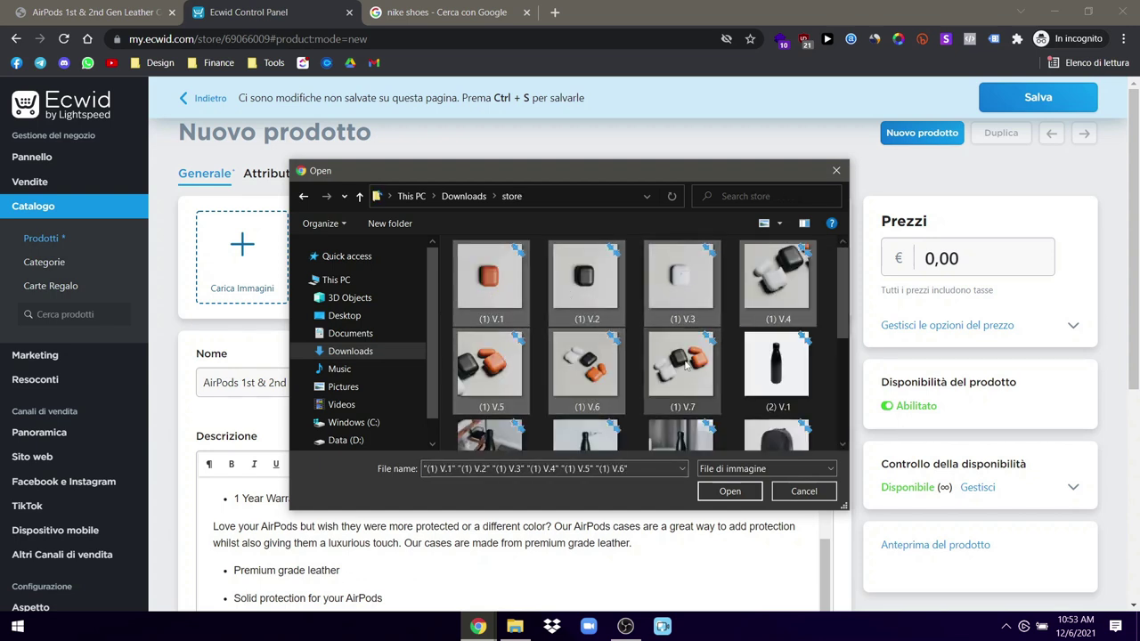
{"action": "left_click", "coordinate": [735, 494]}
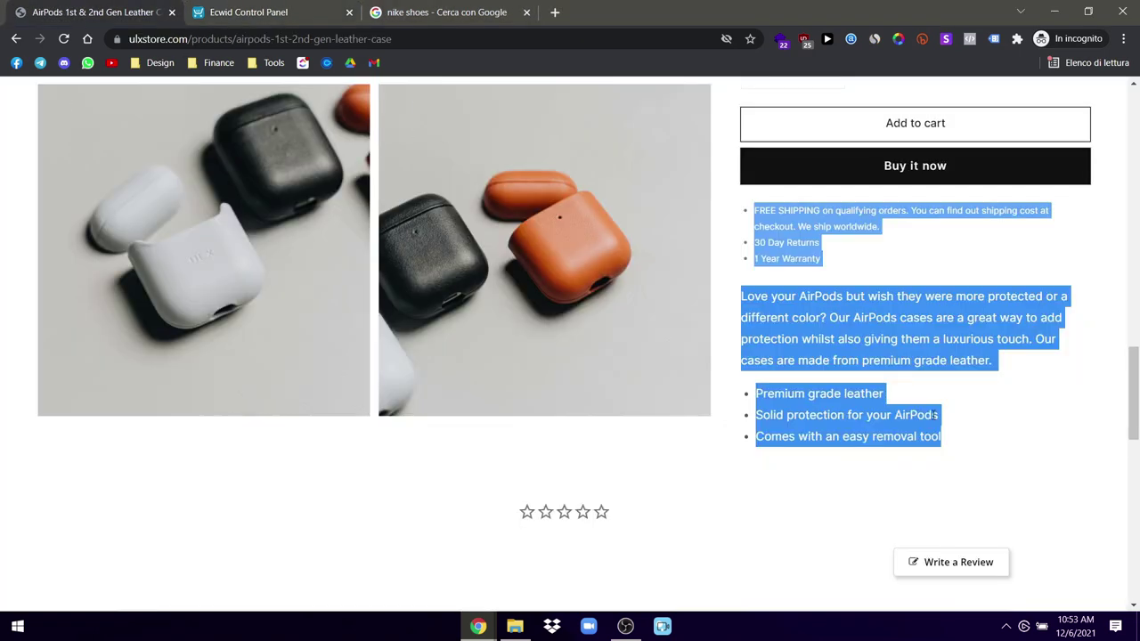
Step: Set the product price to 34,99
{"action": "left_click", "coordinate": [936, 416]}
{"action": "scroll", "coordinate": [935, 415], "scroll_direction": "up", "scroll_amount": 3}
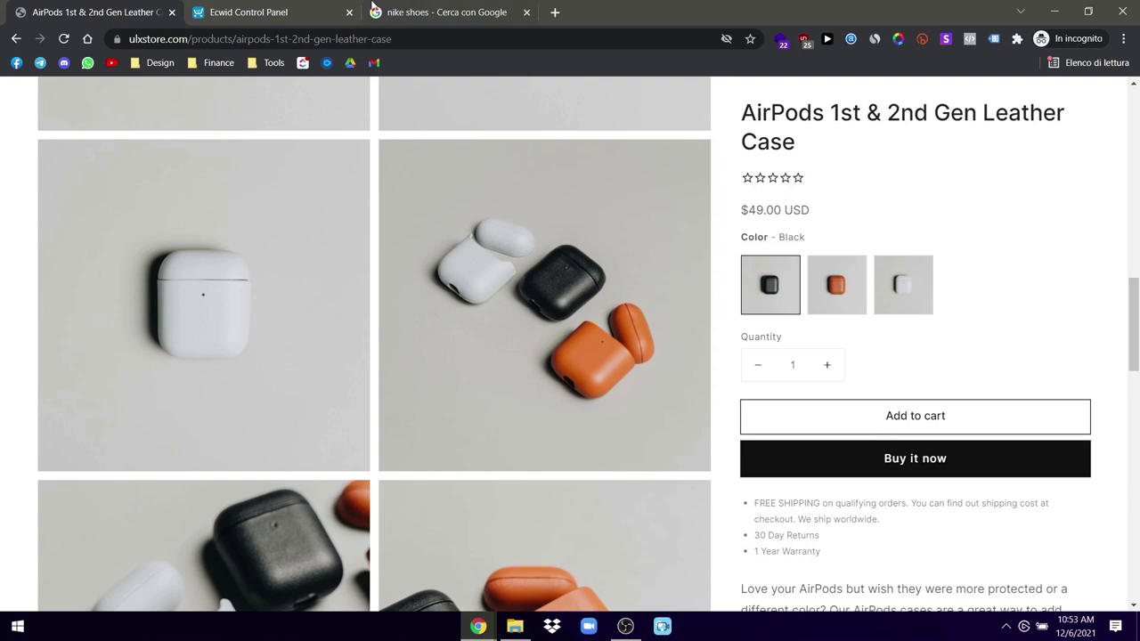
{"action": "key", "text": "ctrl+Tab"}
{"action": "left_click", "coordinate": [929, 258]}
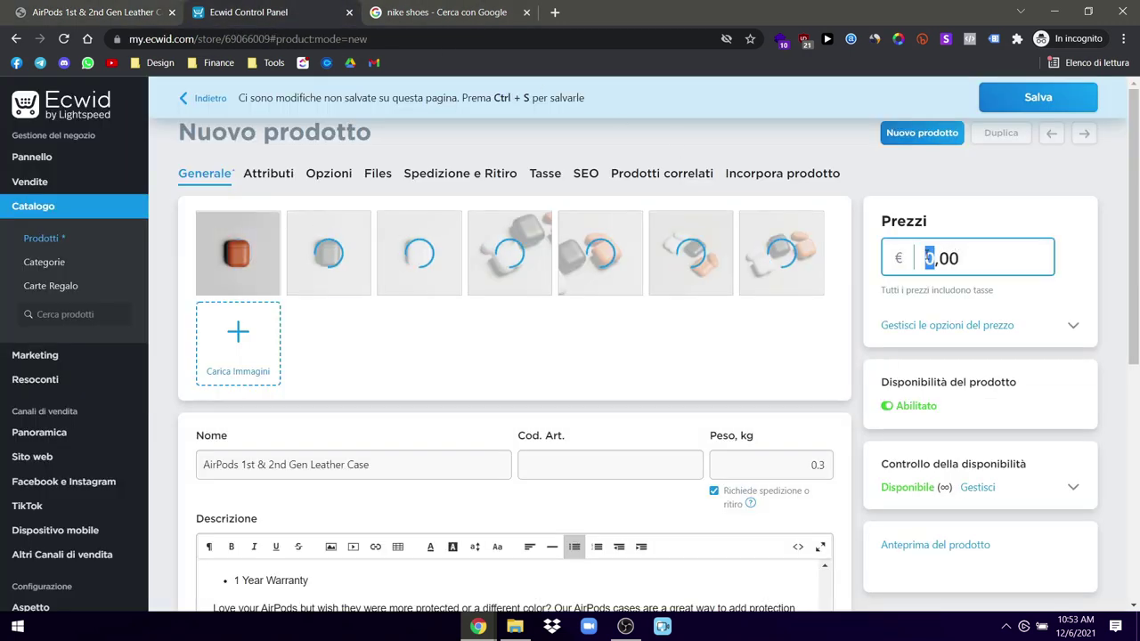
{"action": "type", "text": "34"}
{"action": "left_click_drag", "start_coordinate": [971, 258], "coordinate": [953, 259]}
{"action": "type", "text": "99"}
{"action": "key", "text": "Tab"}
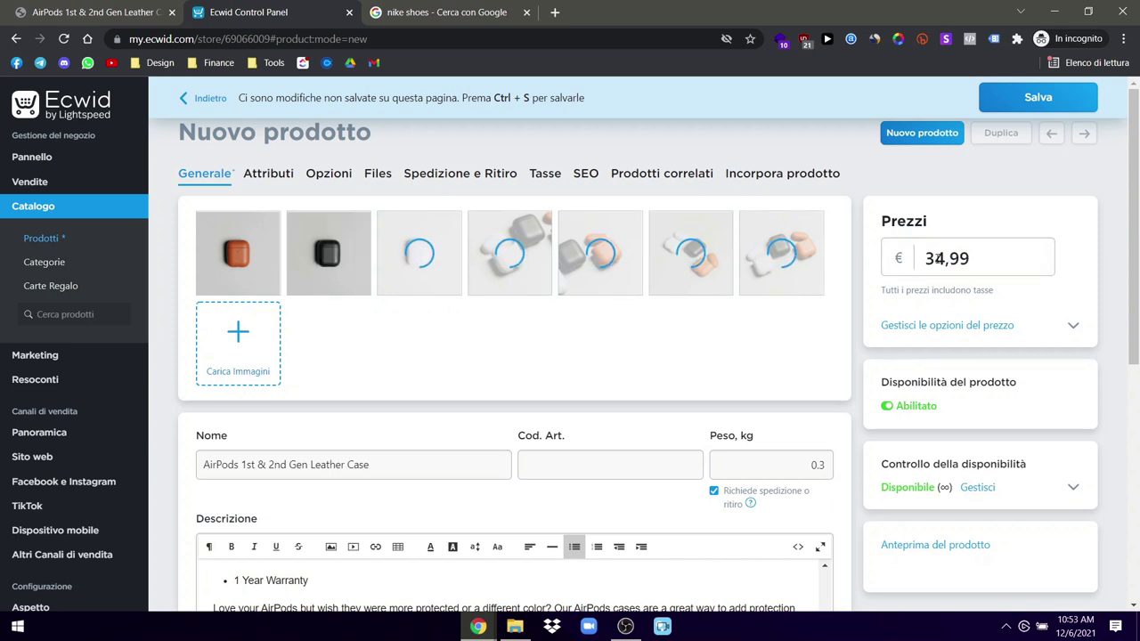
Step: Review the extra price options, then move to the Attributi section
{"action": "left_click", "coordinate": [1074, 328]}
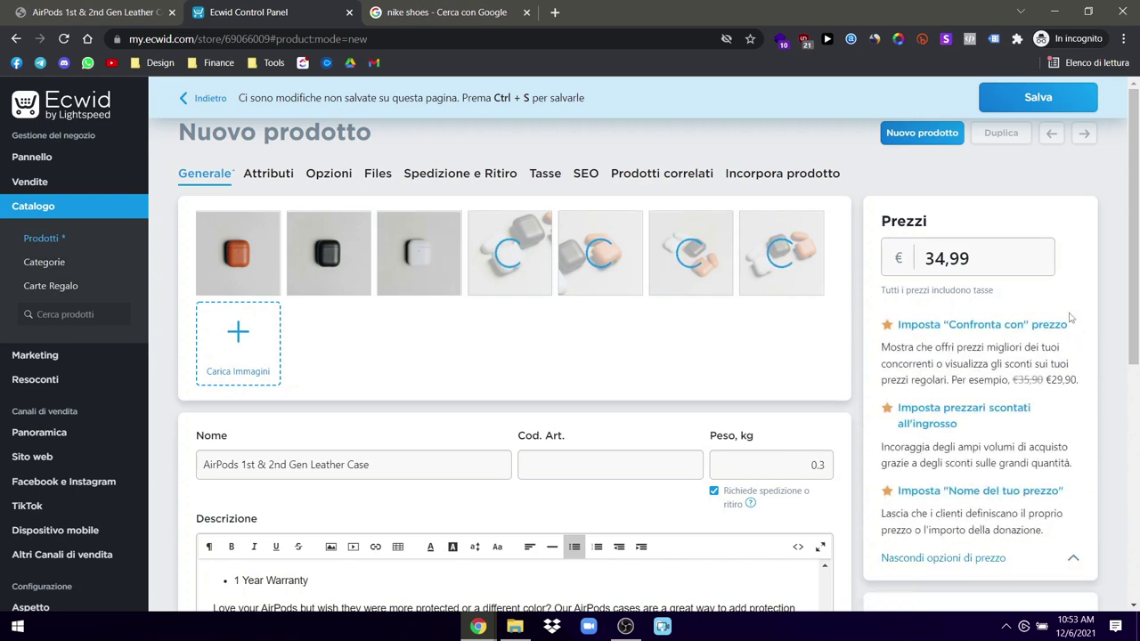
{"action": "left_click", "coordinate": [1075, 563]}
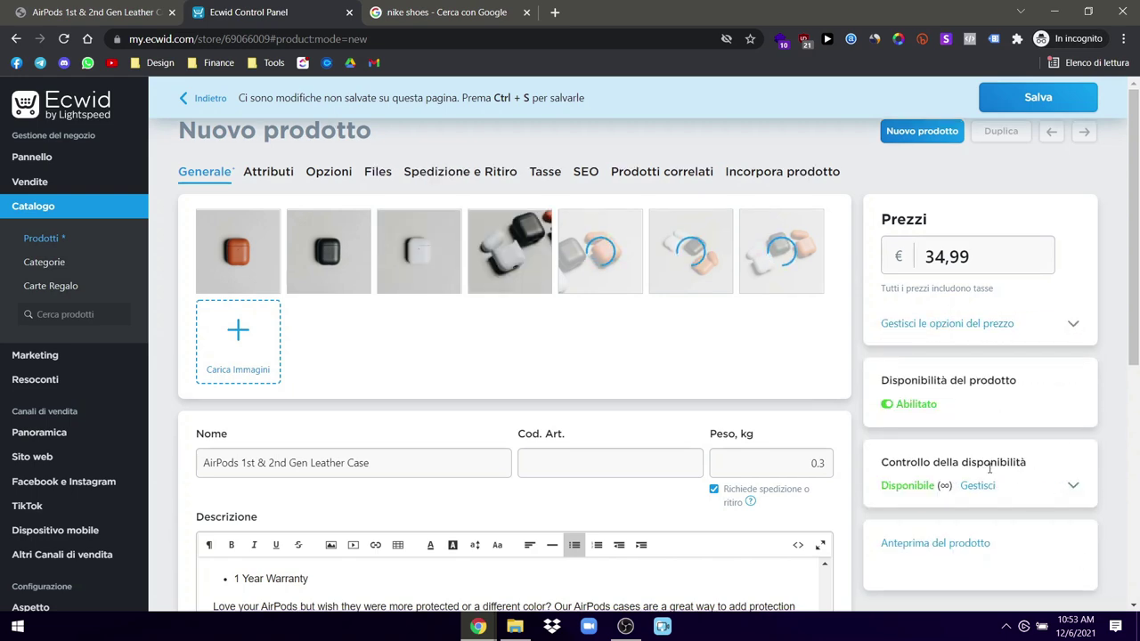
{"action": "scroll", "coordinate": [980, 472], "scroll_direction": "down", "scroll_amount": 1}
{"action": "scroll", "coordinate": [980, 472], "scroll_direction": "up", "scroll_amount": 1}
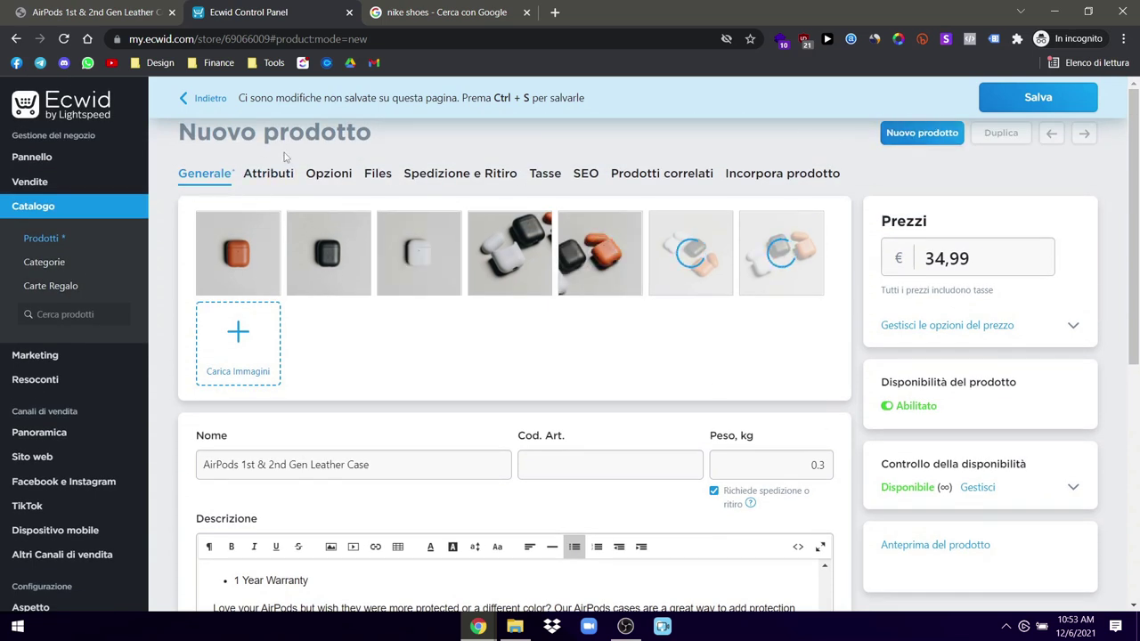
{"action": "left_click", "coordinate": [268, 173]}
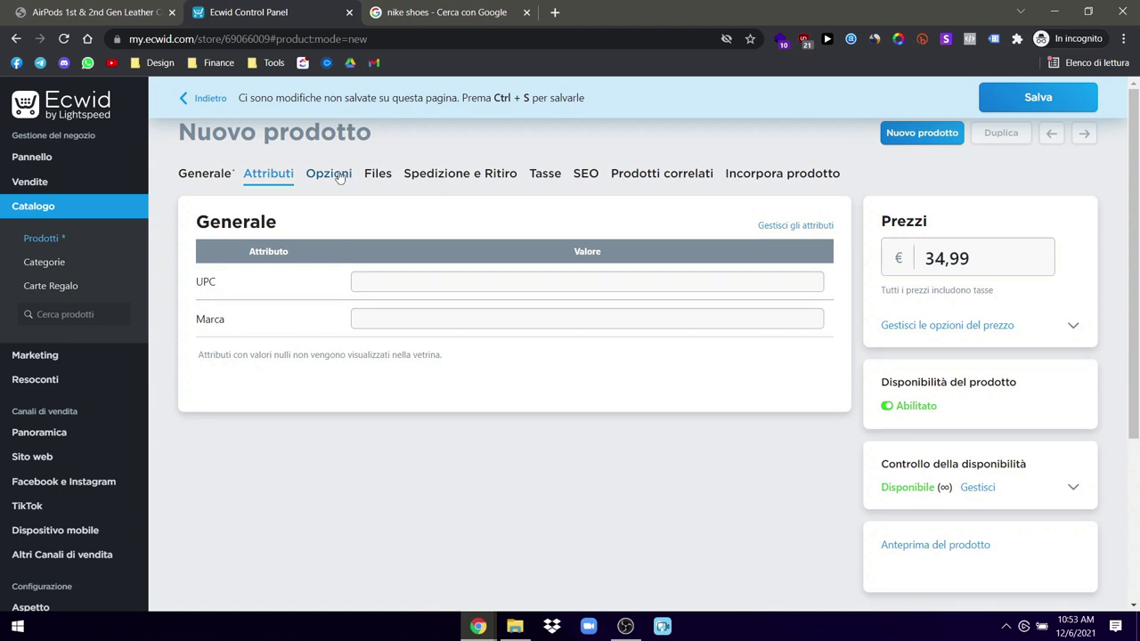
Step: Check the reference product's colours and add a new option titled Colore
{"action": "left_click", "coordinate": [337, 176]}
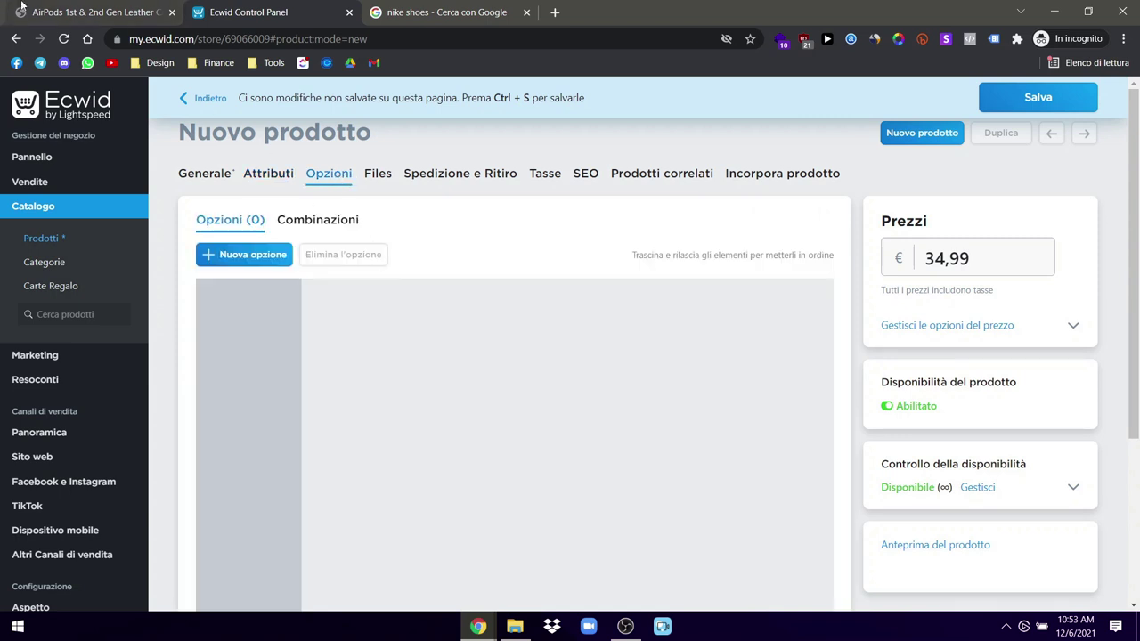
{"action": "left_click", "coordinate": [134, 12]}
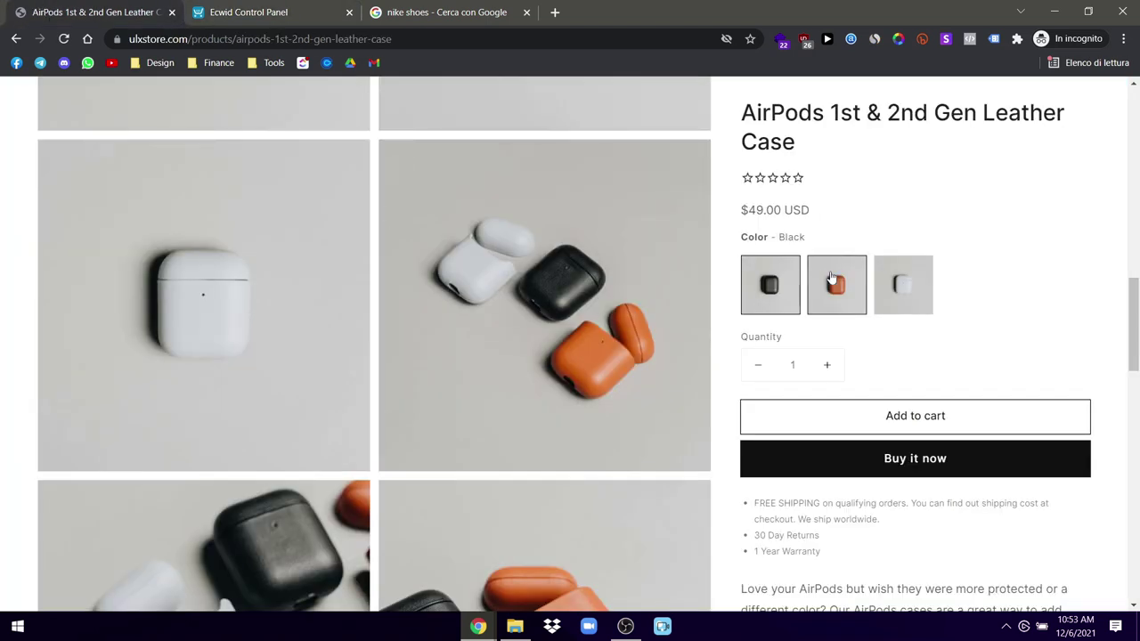
{"action": "left_click", "coordinate": [218, 11]}
{"action": "left_click", "coordinate": [258, 258]}
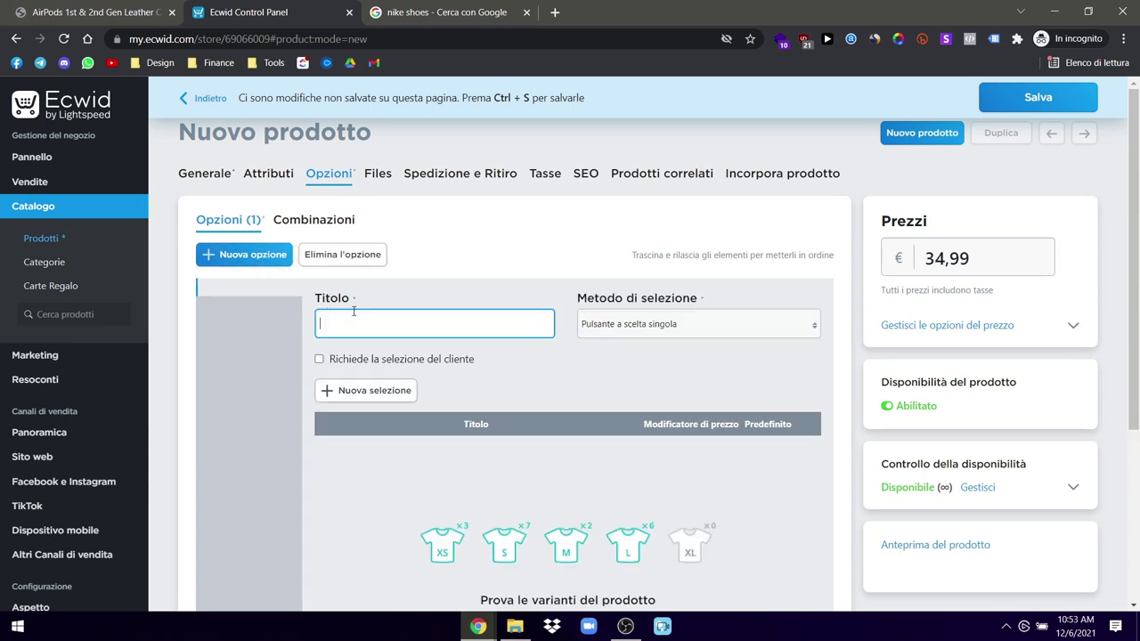
{"action": "type", "text": "Colore"}
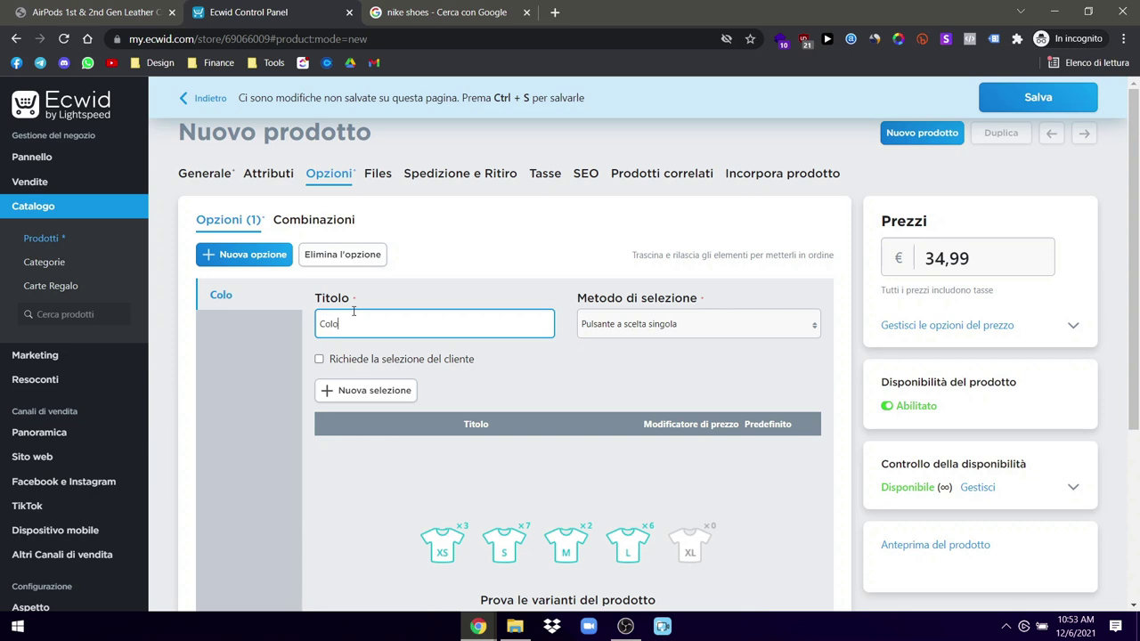
Step: Set the Colore option's selection method to Menu a tendina
{"action": "left_click", "coordinate": [659, 326]}
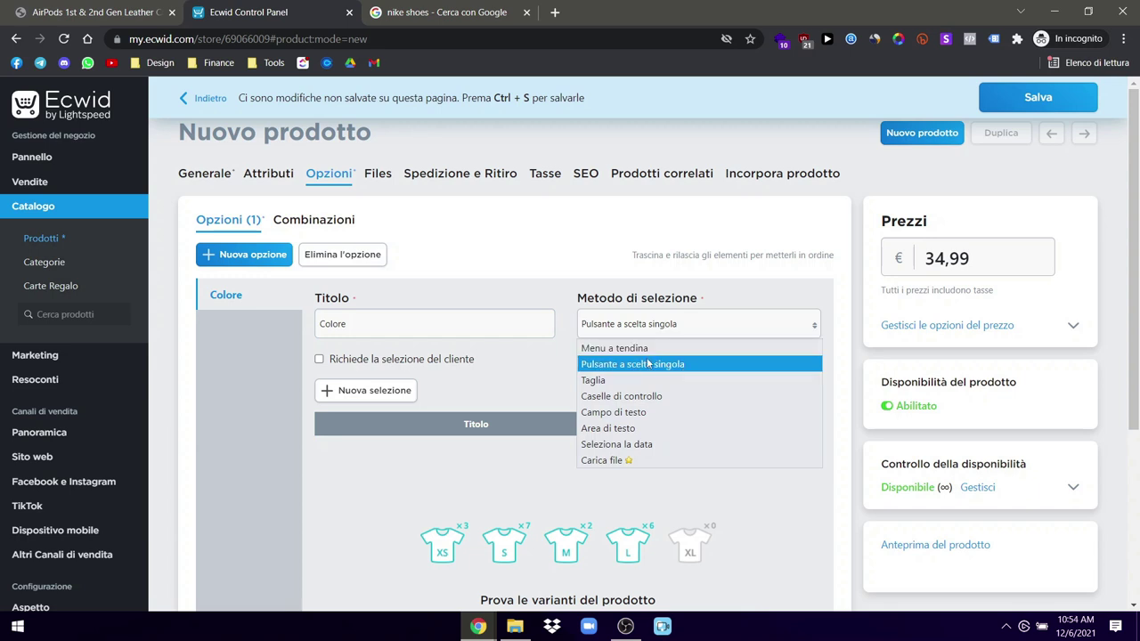
{"action": "left_click", "coordinate": [653, 348]}
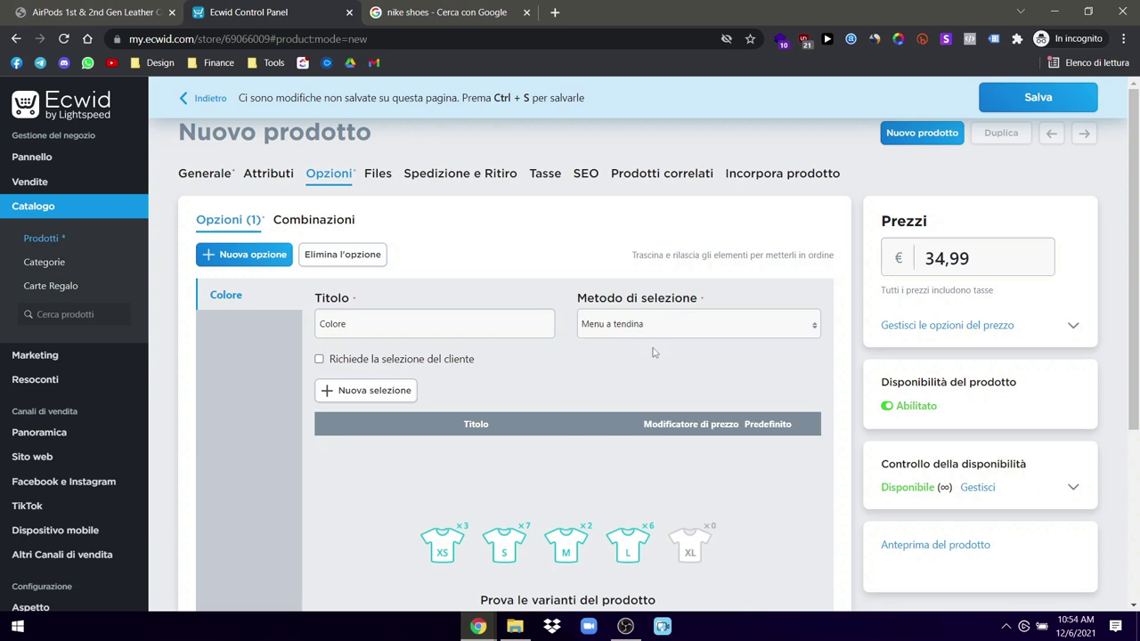
{"action": "left_click", "coordinate": [660, 323]}
{"action": "scroll", "coordinate": [583, 441], "scroll_direction": "down", "scroll_amount": 1}
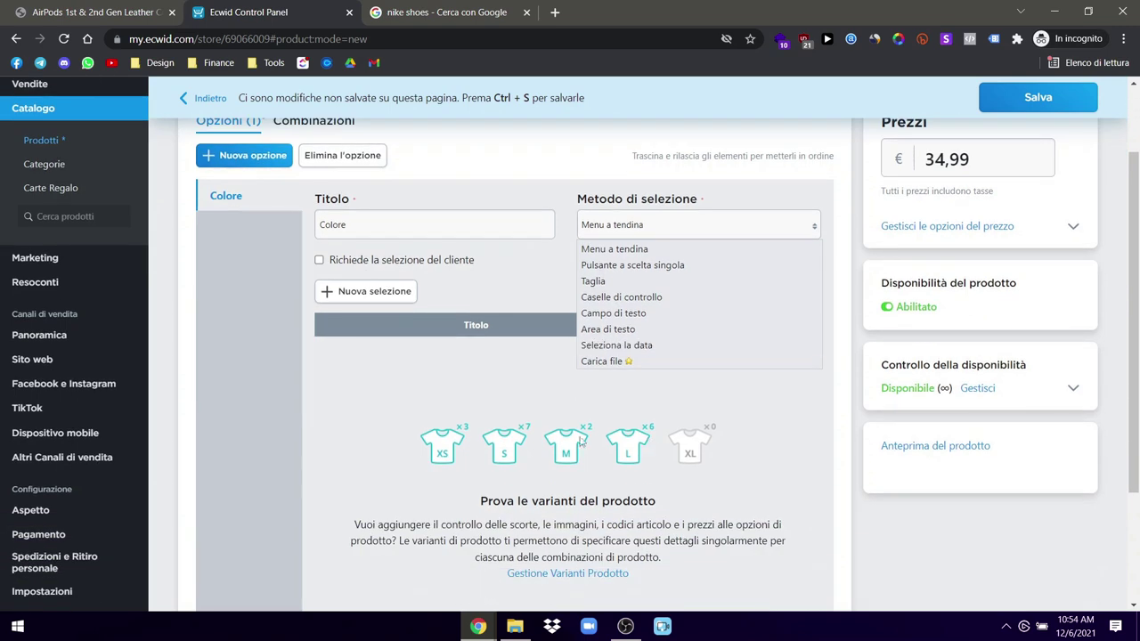
{"action": "scroll", "coordinate": [505, 441], "scroll_direction": "up", "scroll_amount": 1}
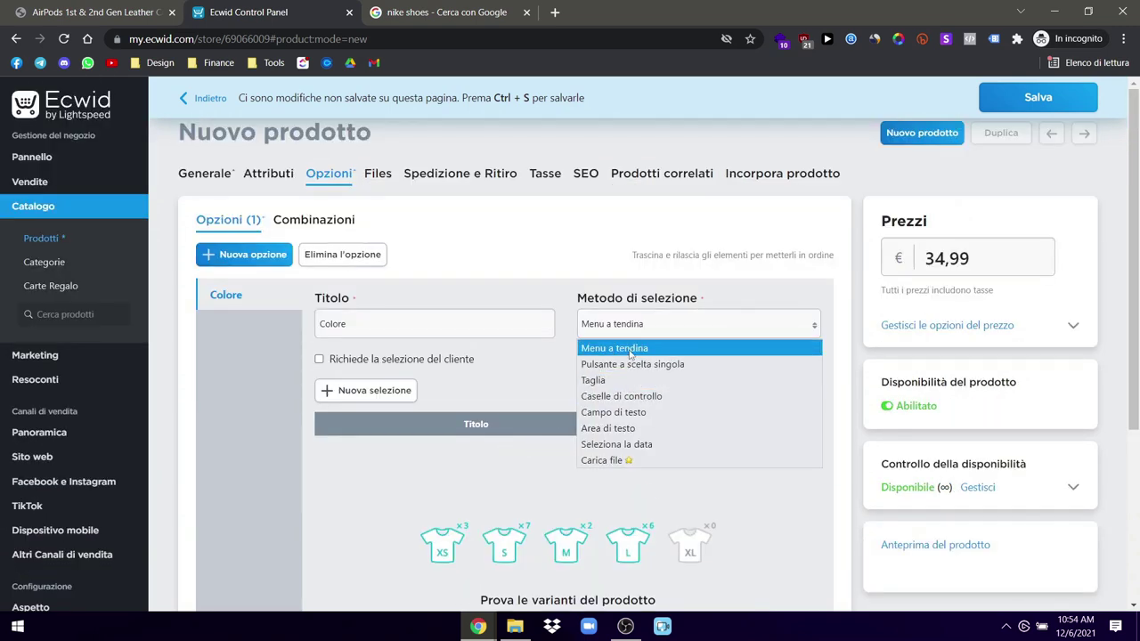
{"action": "left_click", "coordinate": [632, 352]}
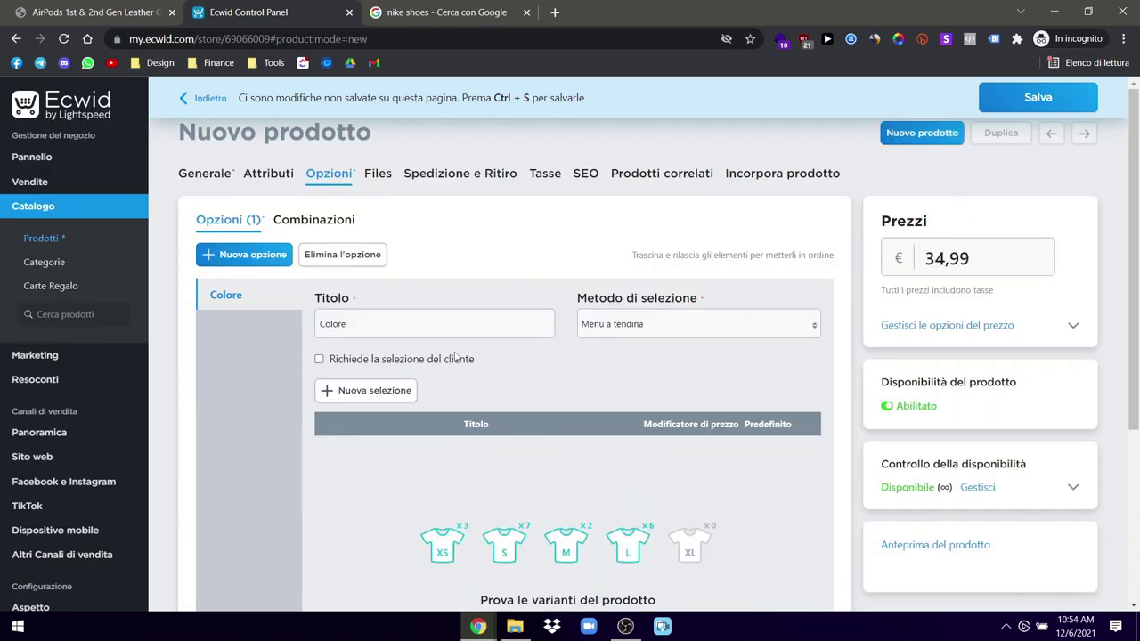
Step: Add the choices Nero, Bianco and Arancione, removing the empty extra row
{"action": "left_click", "coordinate": [357, 390]}
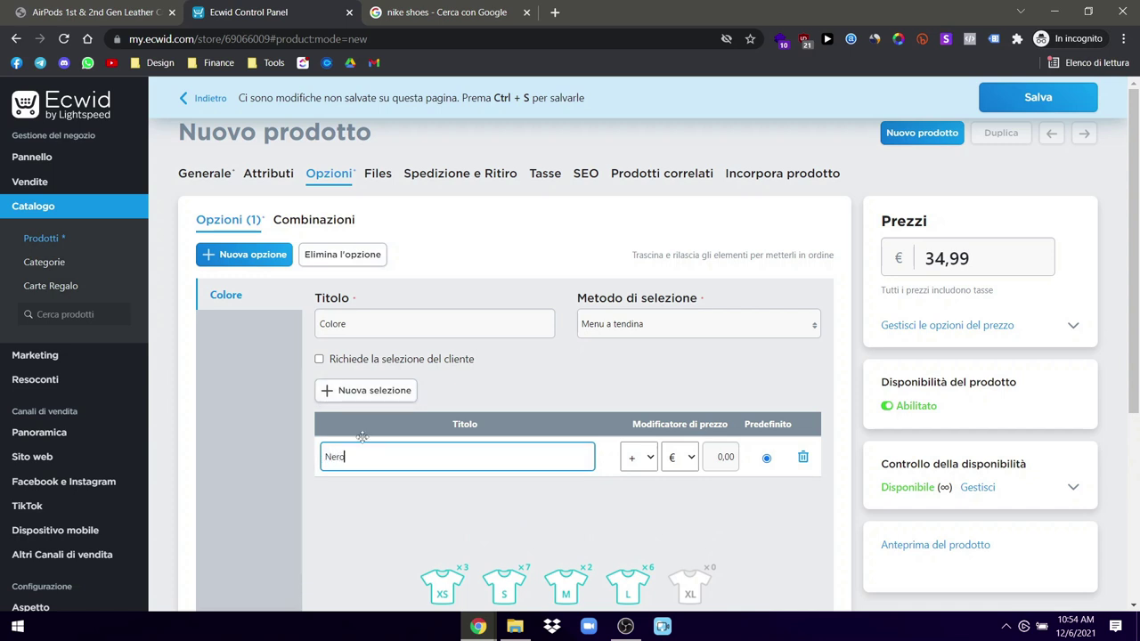
{"action": "type", "text": "Nero"}
{"action": "key", "text": "Return"}
{"action": "type", "text": "Bianco"}
{"action": "key", "text": "Return"}
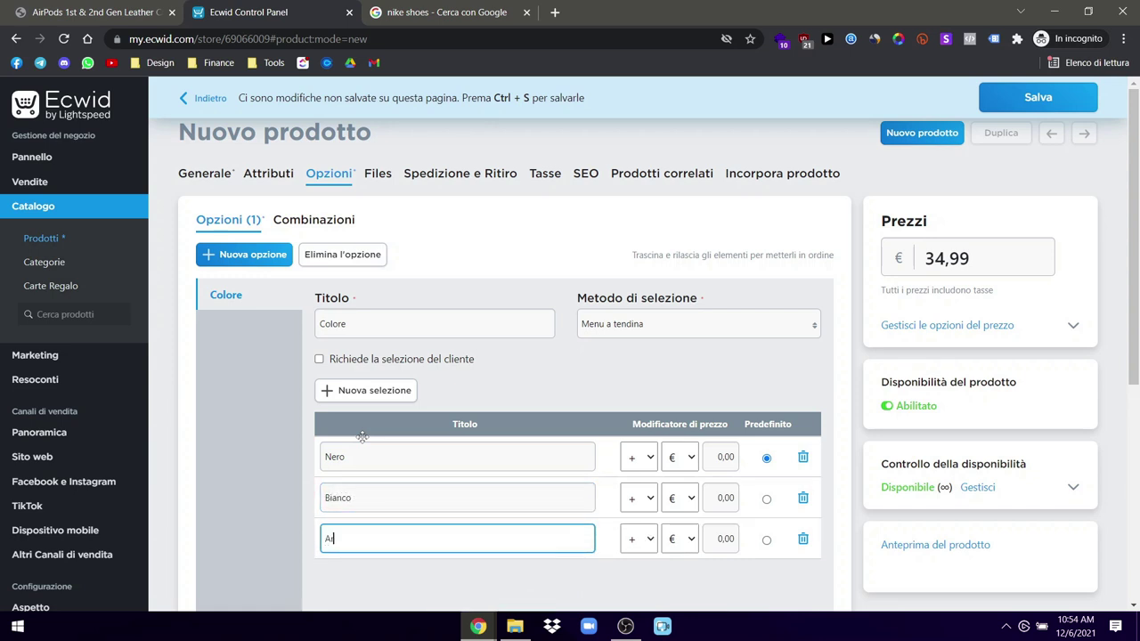
{"action": "key", "text": "Return"}
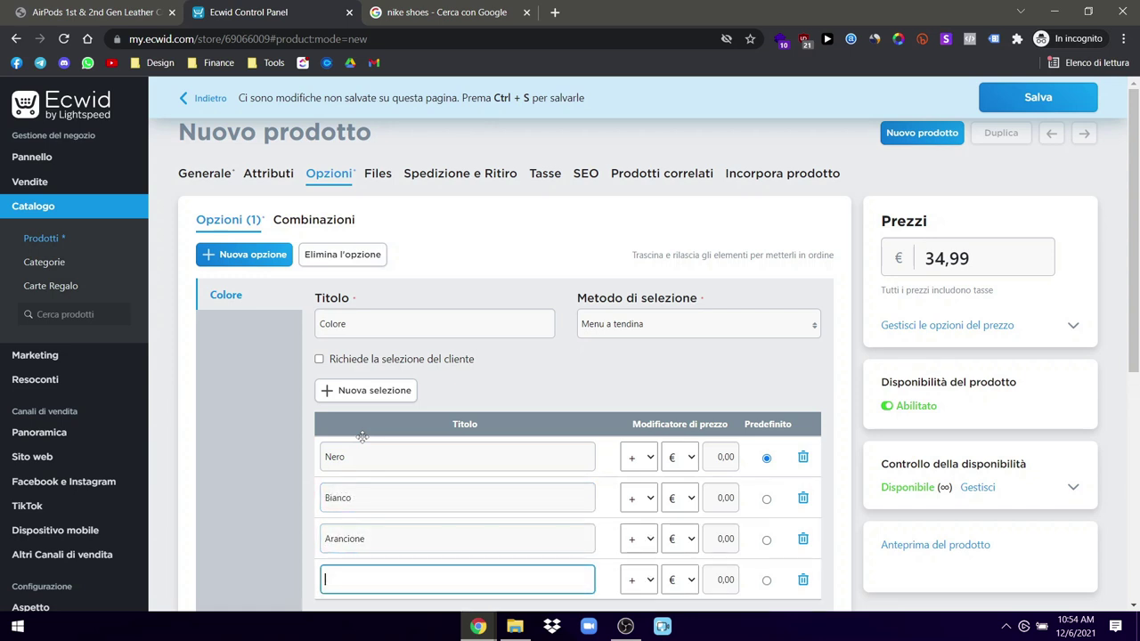
{"action": "left_click", "coordinate": [802, 580]}
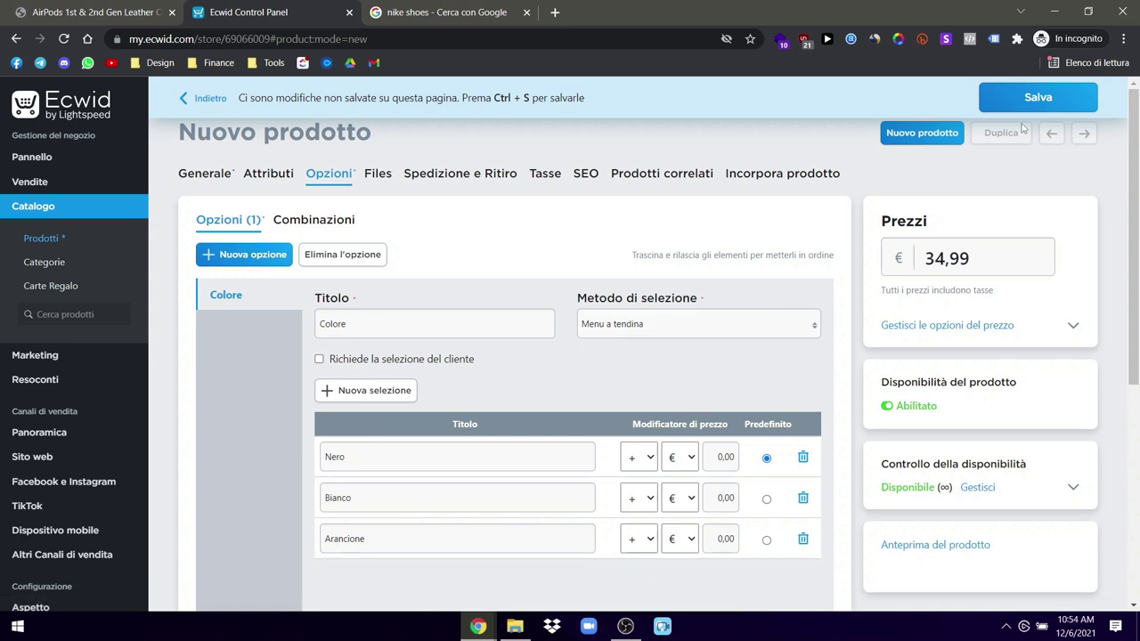
{"action": "left_click", "coordinate": [378, 176]}
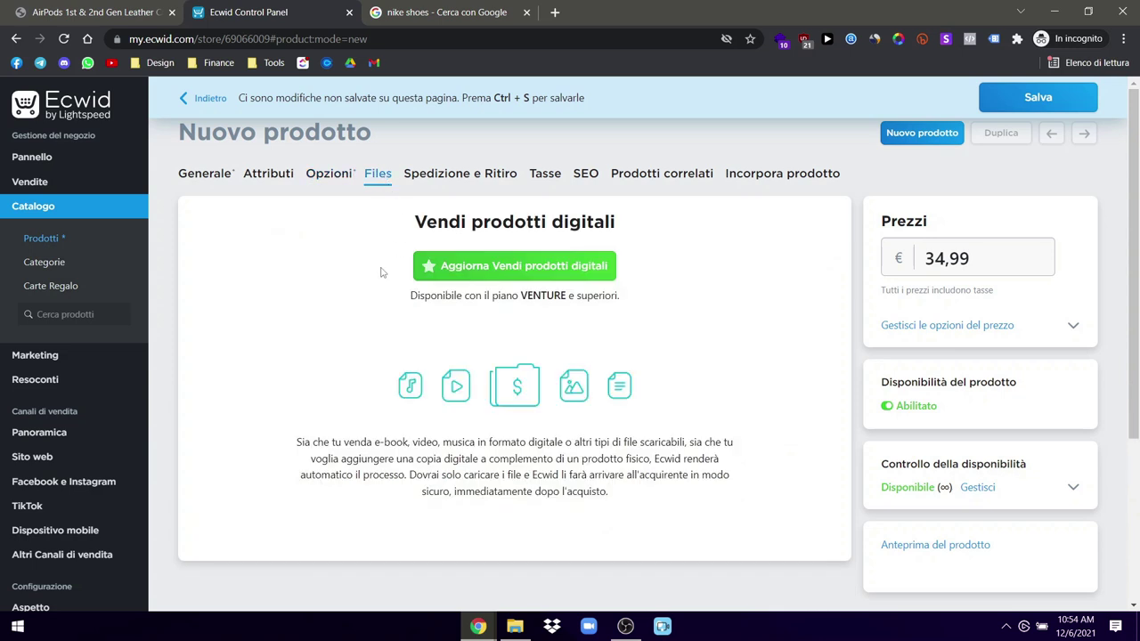
Step: Review the product's shipping, tax and SEO settings
{"action": "left_click", "coordinate": [465, 176]}
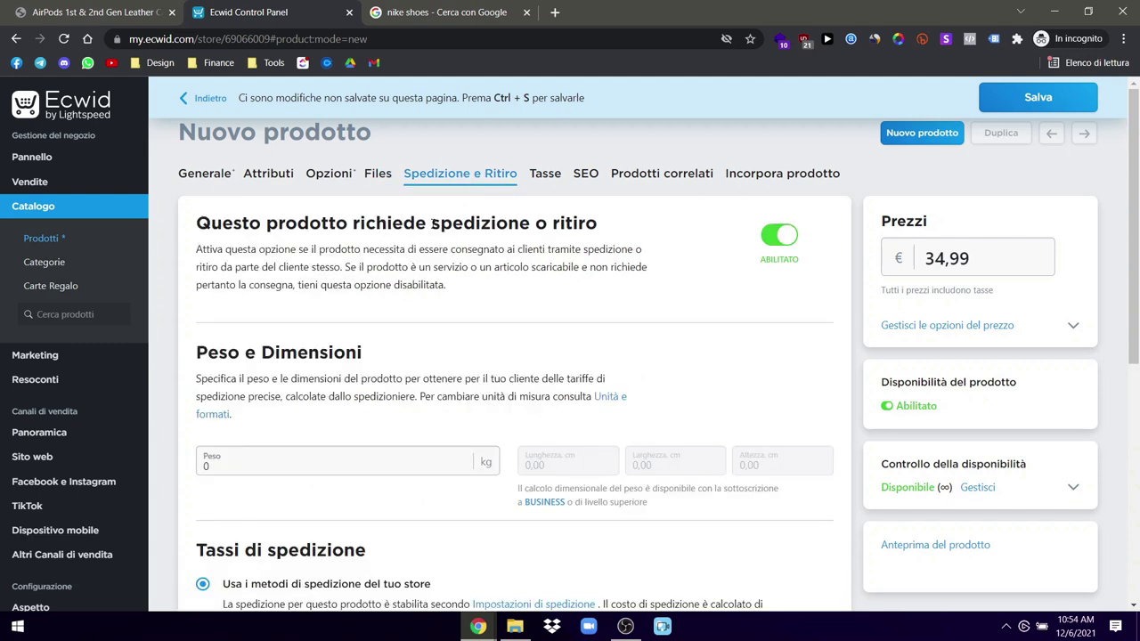
{"action": "scroll", "coordinate": [472, 356], "scroll_direction": "down", "scroll_amount": 3}
{"action": "scroll", "coordinate": [463, 379], "scroll_direction": "up", "scroll_amount": 3}
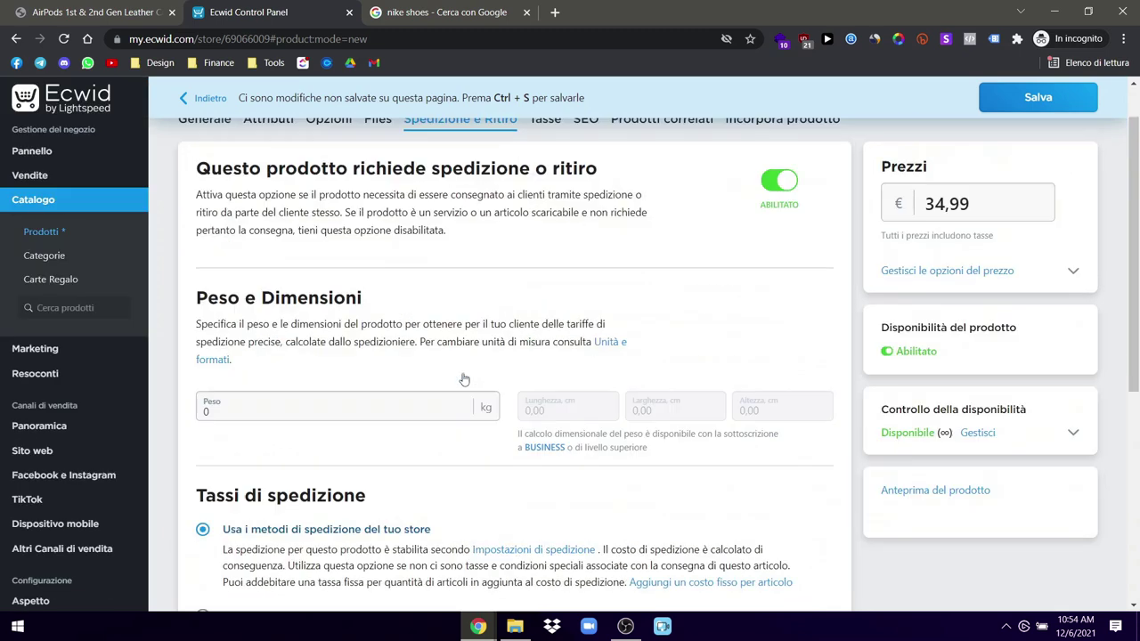
{"action": "left_click", "coordinate": [545, 177]}
{"action": "left_click", "coordinate": [586, 177]}
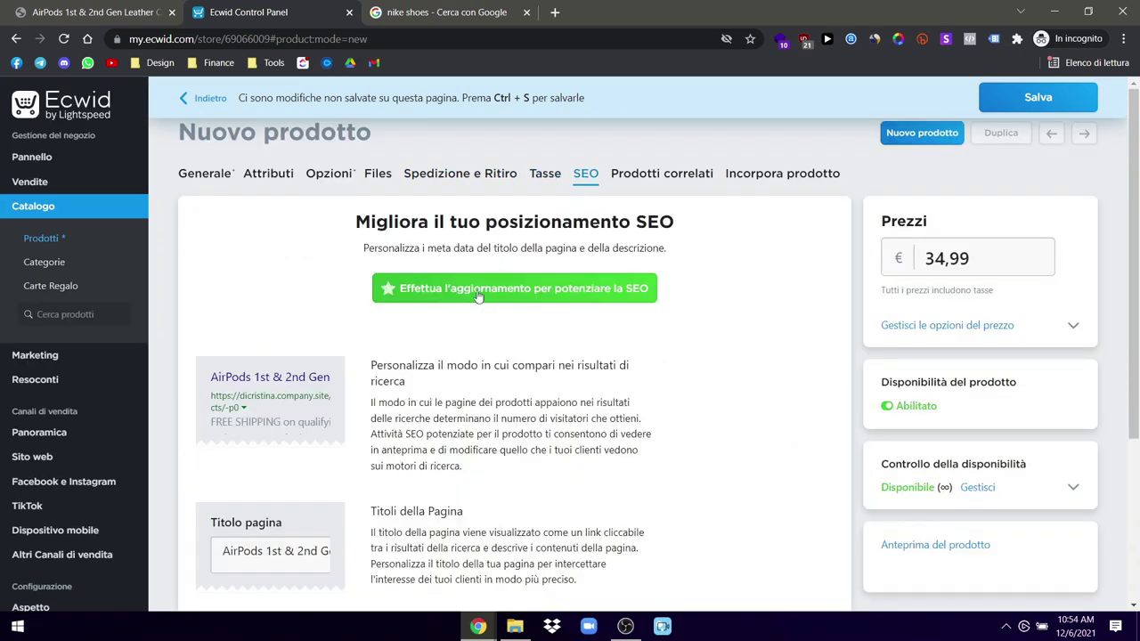
{"action": "scroll", "coordinate": [274, 510], "scroll_direction": "down", "scroll_amount": 2}
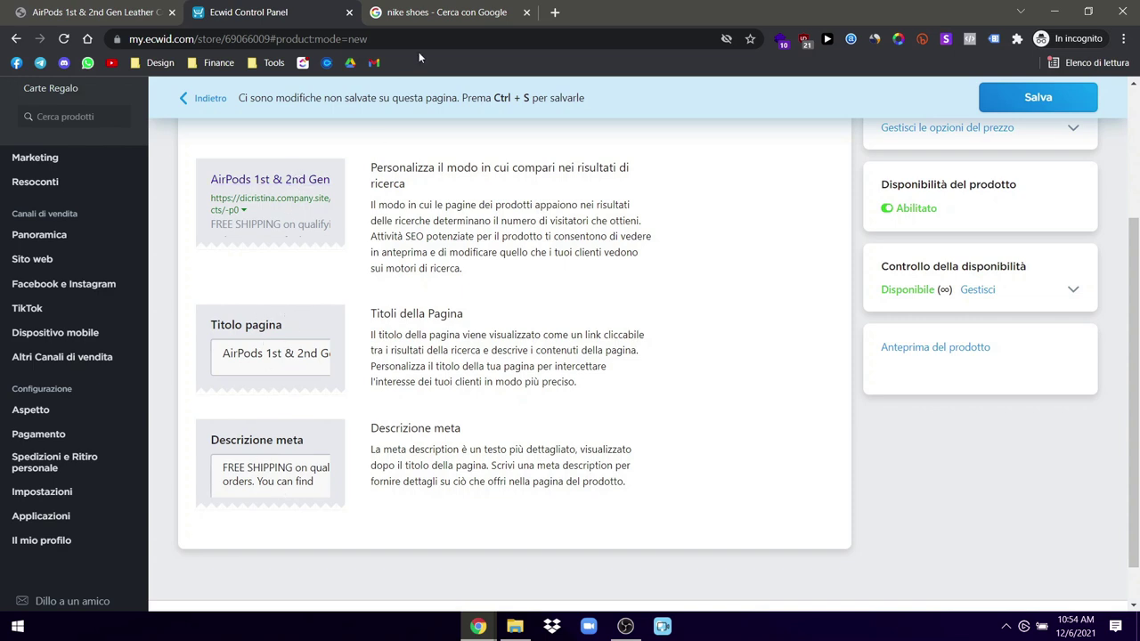
{"action": "scroll", "coordinate": [714, 439], "scroll_direction": "up", "scroll_amount": 2}
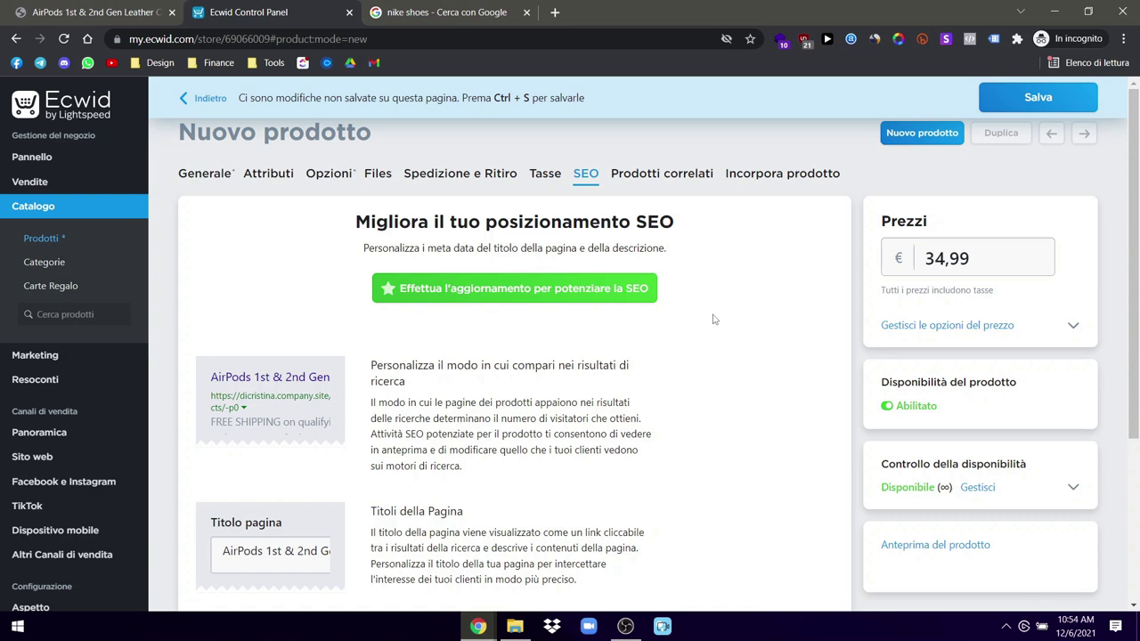
Step: Look over the related products and Incorpora prodotto sections, then save the product
{"action": "left_click", "coordinate": [661, 172]}
{"action": "left_click", "coordinate": [757, 181]}
{"action": "left_click", "coordinate": [664, 174]}
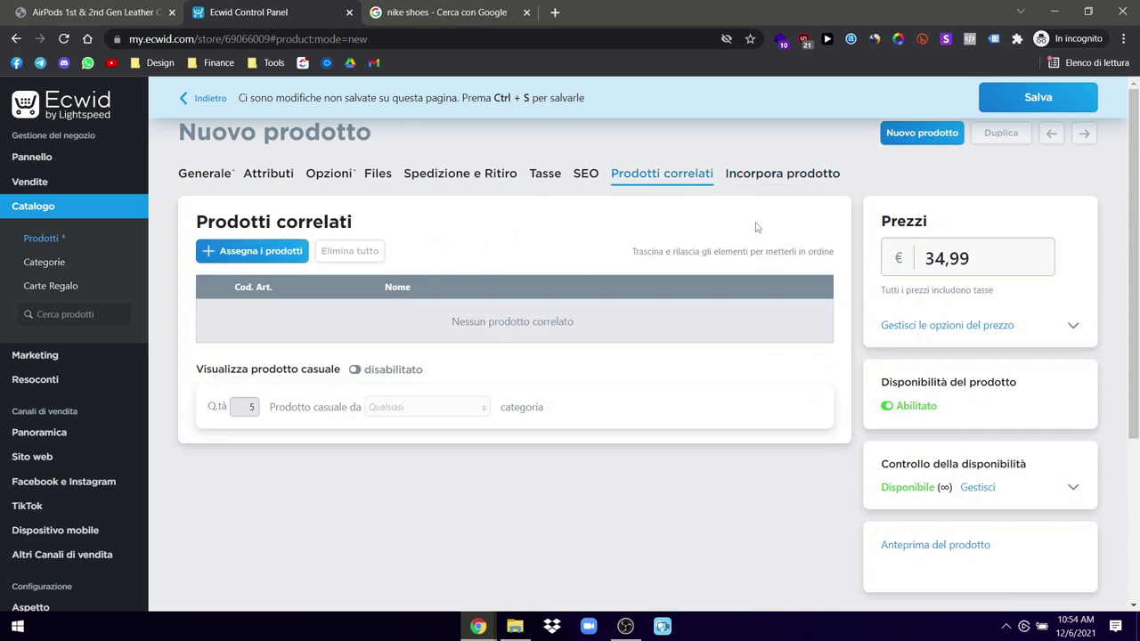
{"action": "left_click", "coordinate": [806, 174]}
{"action": "left_click", "coordinate": [1025, 98]}
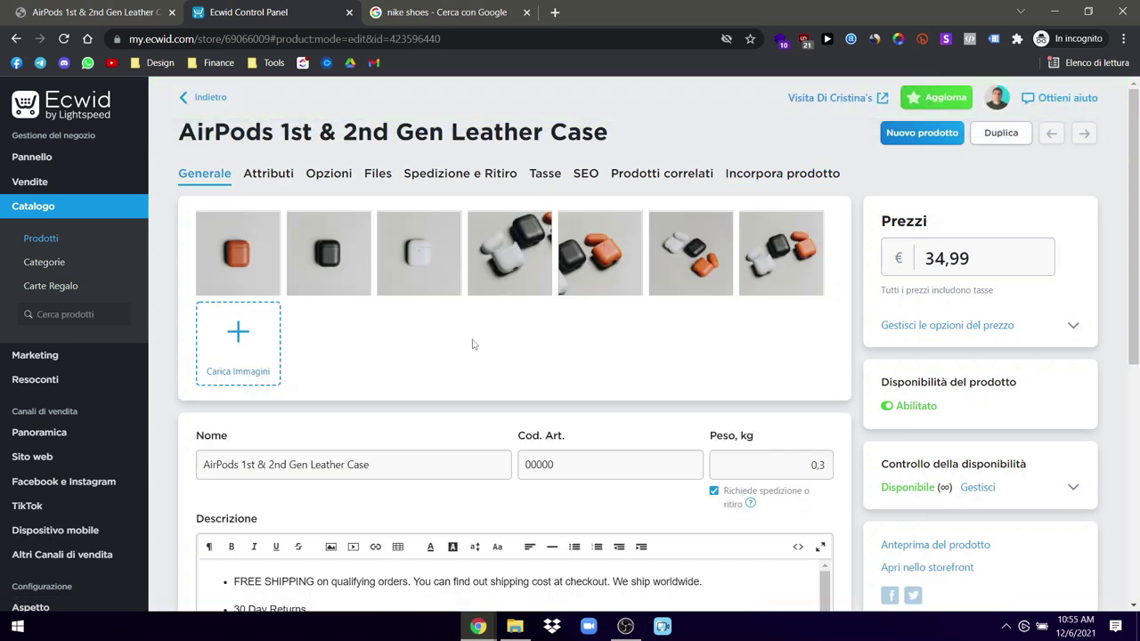
Step: Open the live AirPods leather case page on the storefront and compare it with the ULX original
{"action": "left_click", "coordinate": [882, 98]}
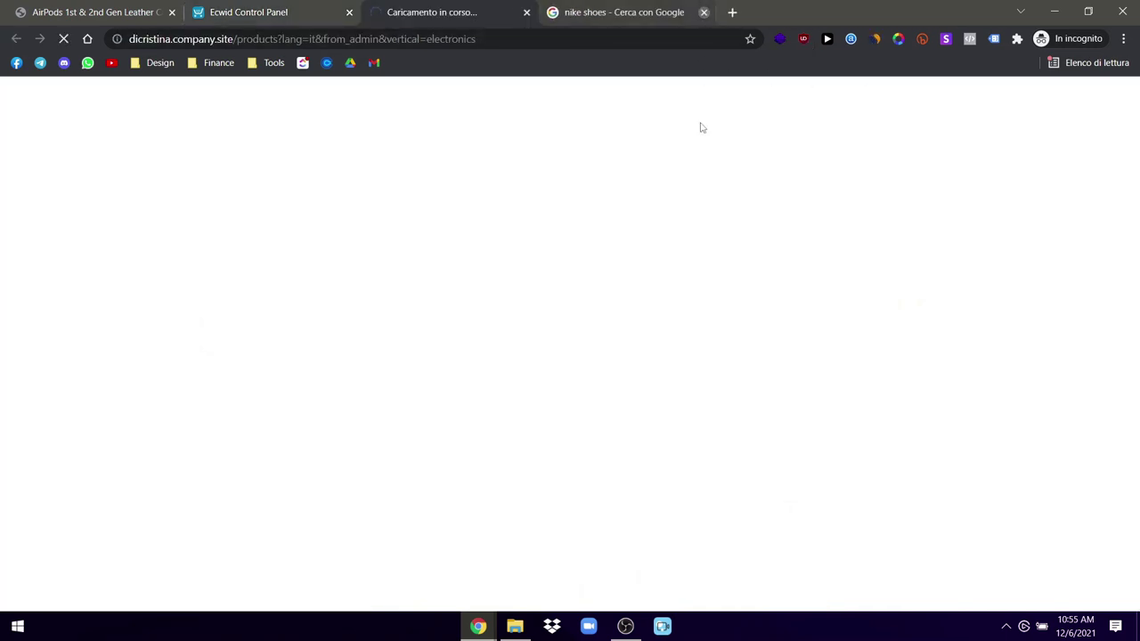
{"action": "left_click", "coordinate": [704, 12]}
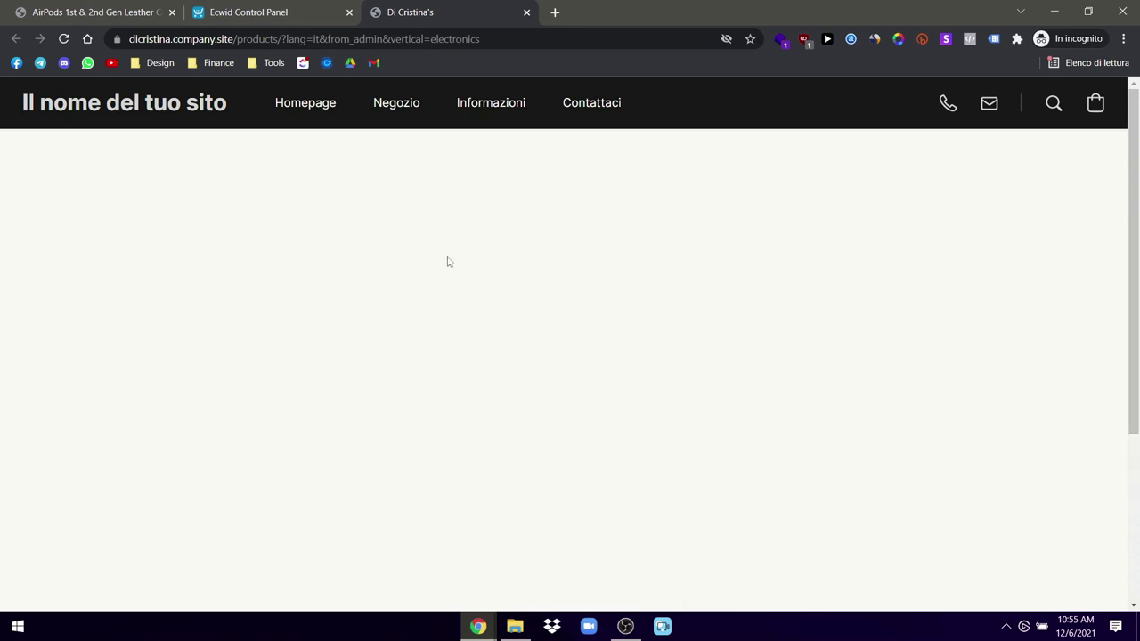
{"action": "left_click", "coordinate": [491, 233]}
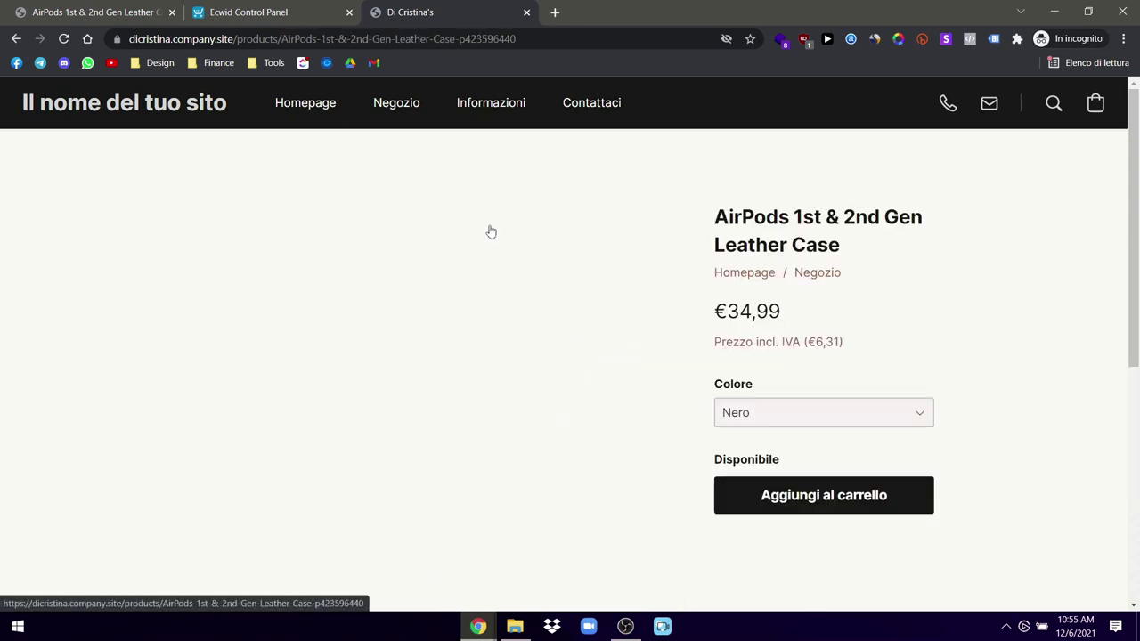
{"action": "left_click", "coordinate": [88, 8]}
{"action": "scroll", "coordinate": [285, 305], "scroll_direction": "up", "scroll_amount": 3}
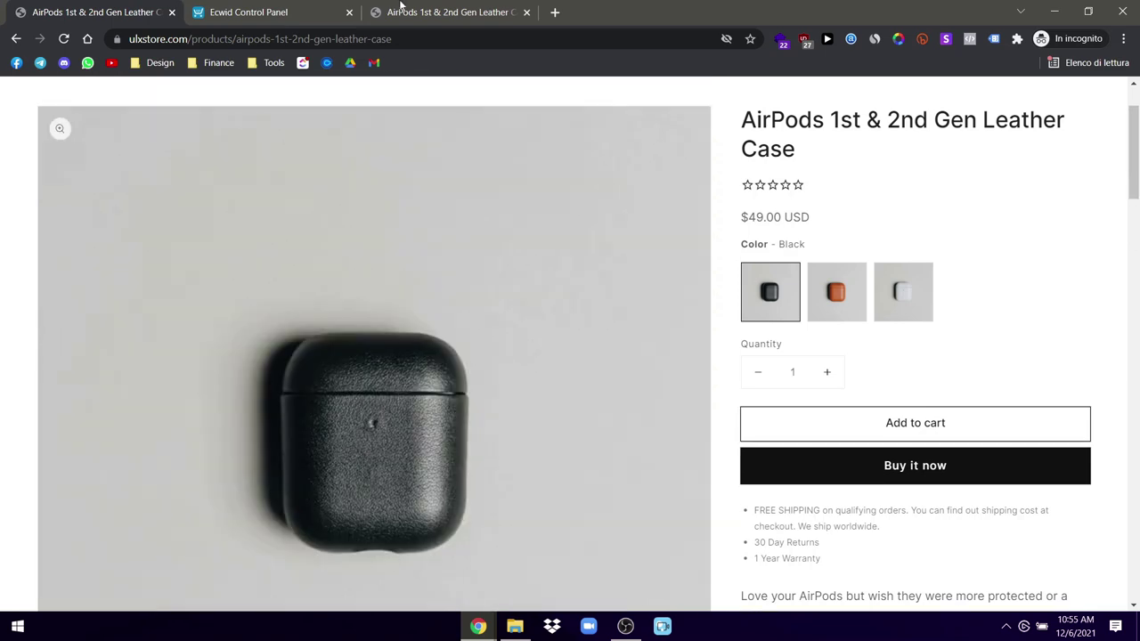
{"action": "left_click", "coordinate": [445, 12]}
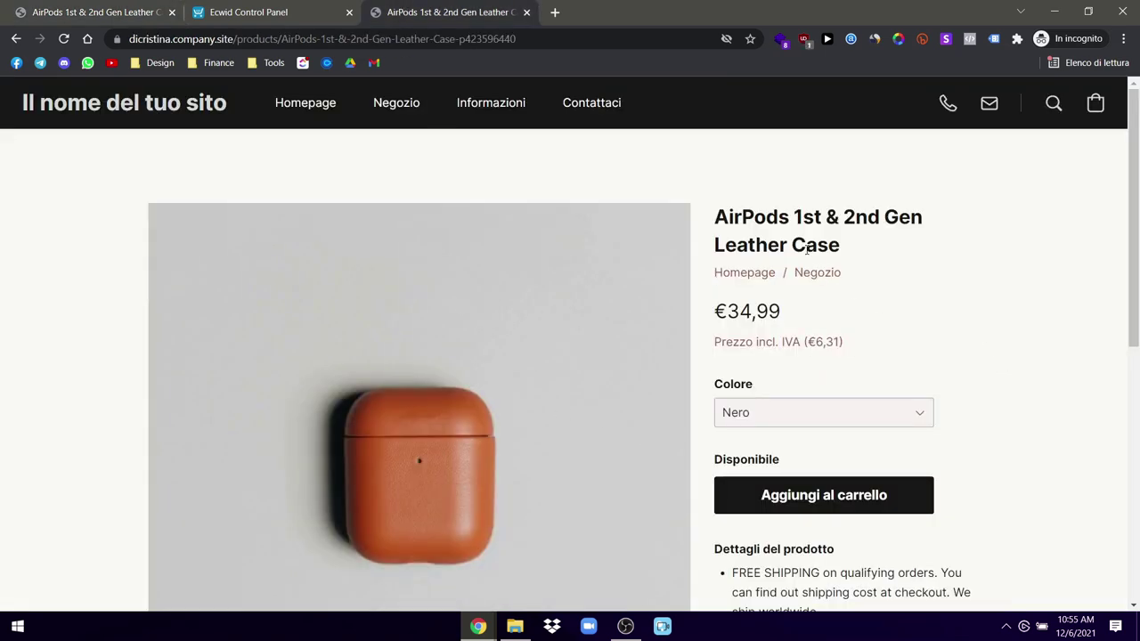
{"action": "left_click", "coordinate": [160, 7]}
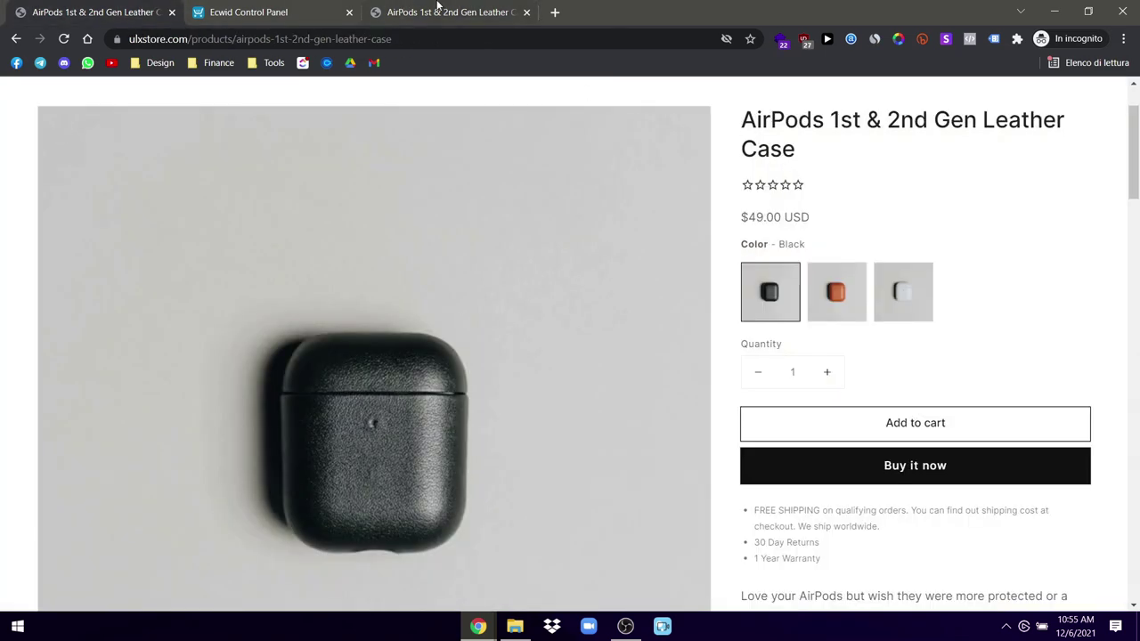
{"action": "left_click", "coordinate": [440, 8]}
Step: Check the storefront's Colore dropdown keeping Nero, then return to the Ecwid product list
{"action": "scroll", "coordinate": [817, 339], "scroll_direction": "down", "scroll_amount": 1}
{"action": "left_click", "coordinate": [816, 318]}
{"action": "left_click", "coordinate": [817, 321]}
{"action": "scroll", "coordinate": [860, 412], "scroll_direction": "down", "scroll_amount": 3}
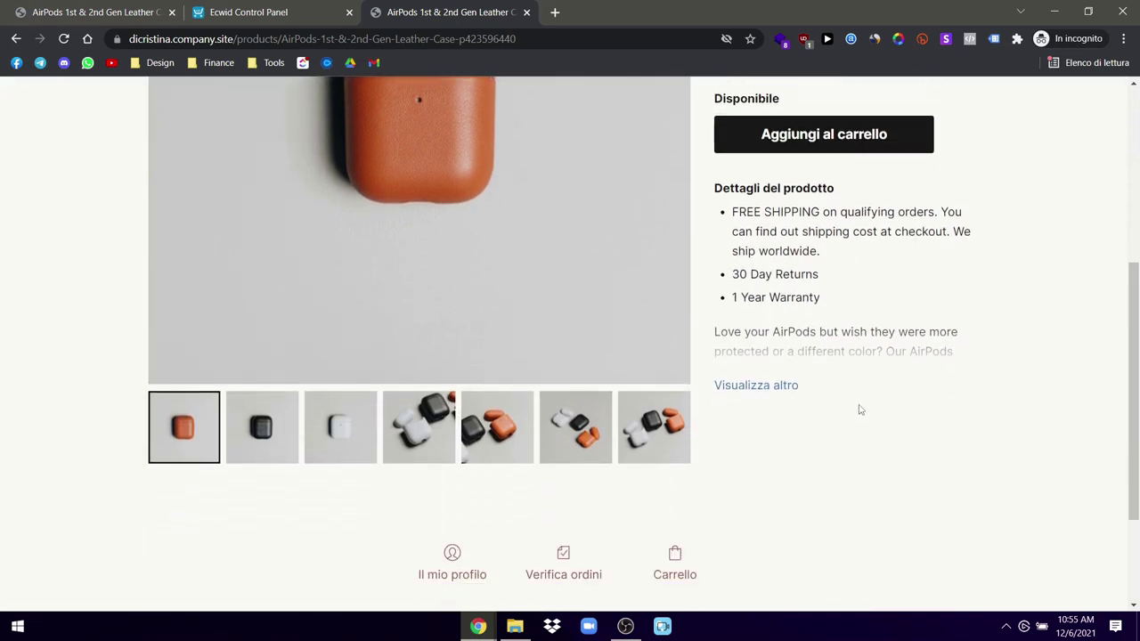
{"action": "scroll", "coordinate": [858, 407], "scroll_direction": "down", "scroll_amount": 2}
{"action": "scroll", "coordinate": [776, 395], "scroll_direction": "up", "scroll_amount": 10}
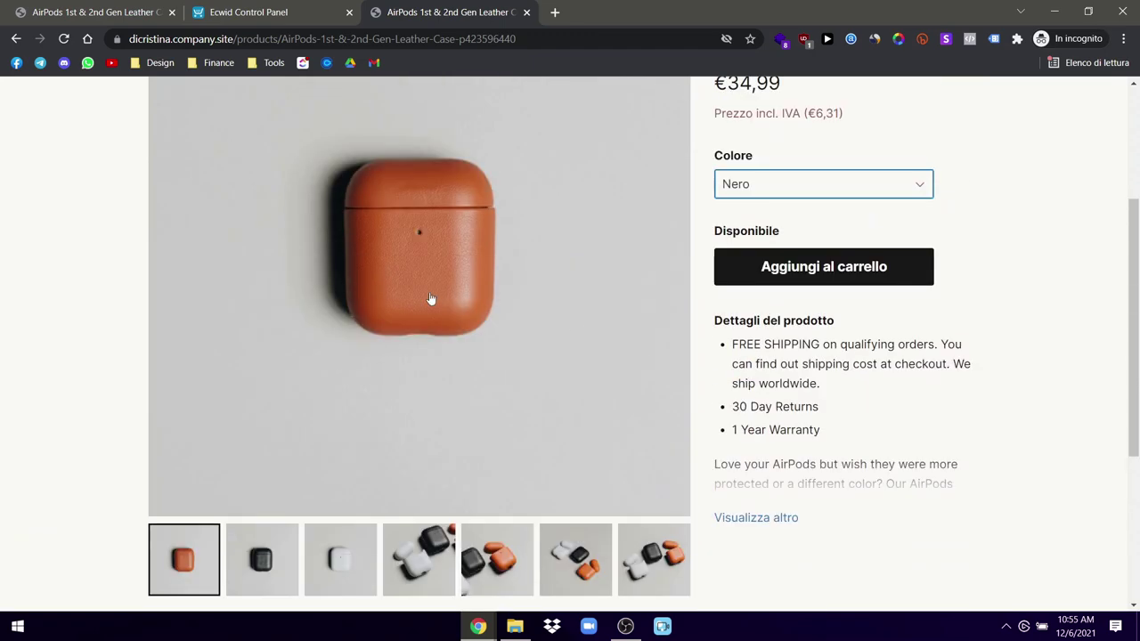
{"action": "left_click", "coordinate": [264, 9]}
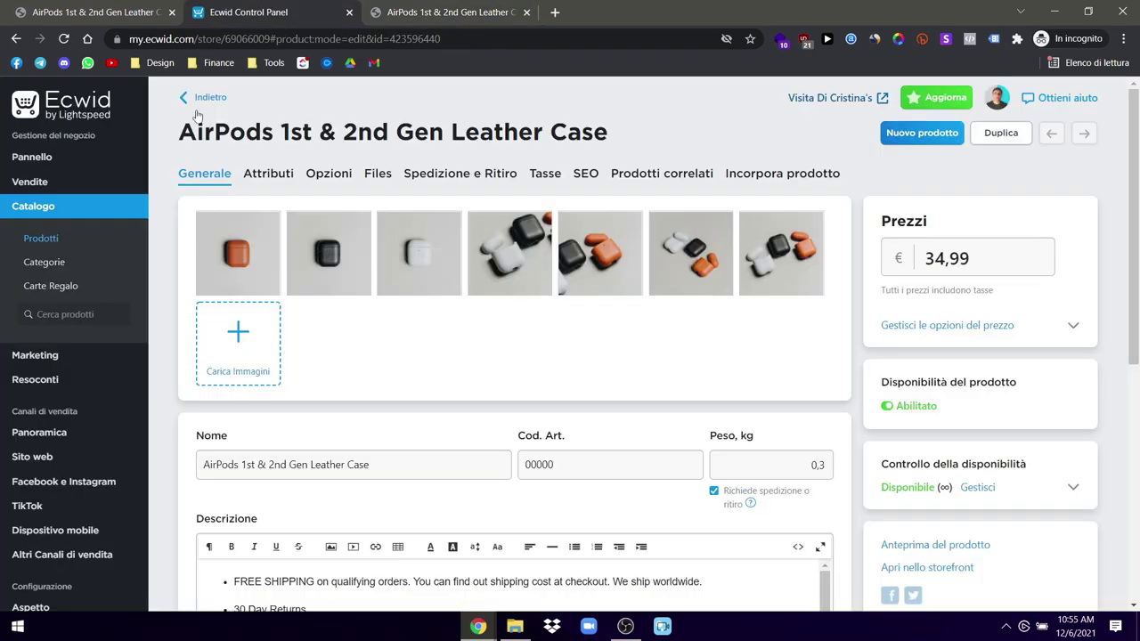
{"action": "left_click", "coordinate": [197, 100]}
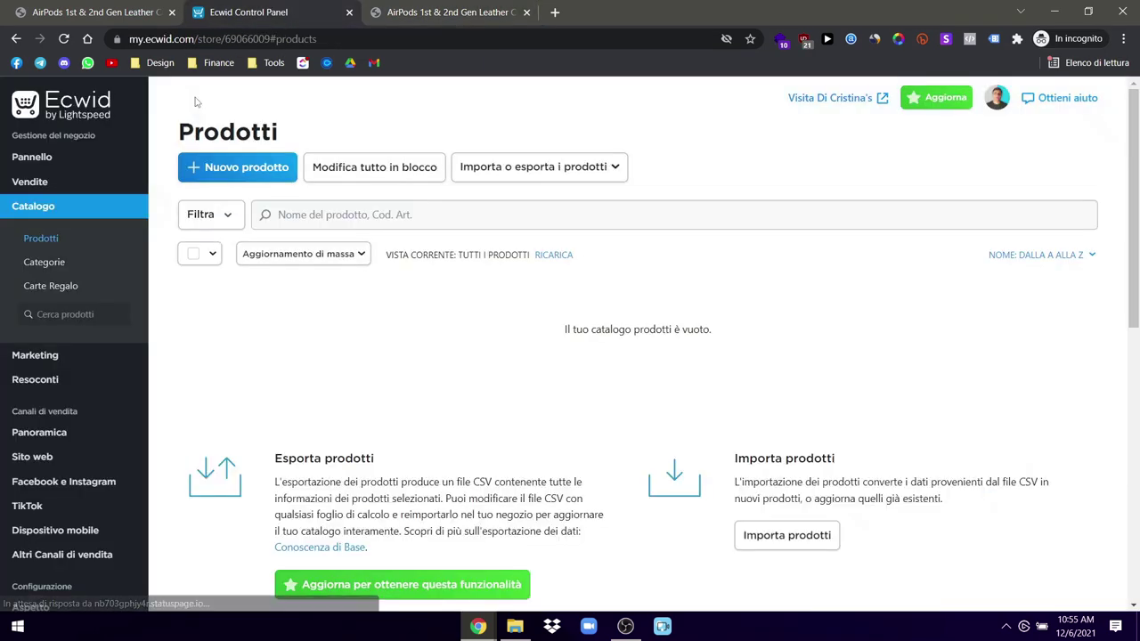
Step: Start a new blank product in Ecwid, dismissing the image picker unused
{"action": "left_click", "coordinate": [235, 175]}
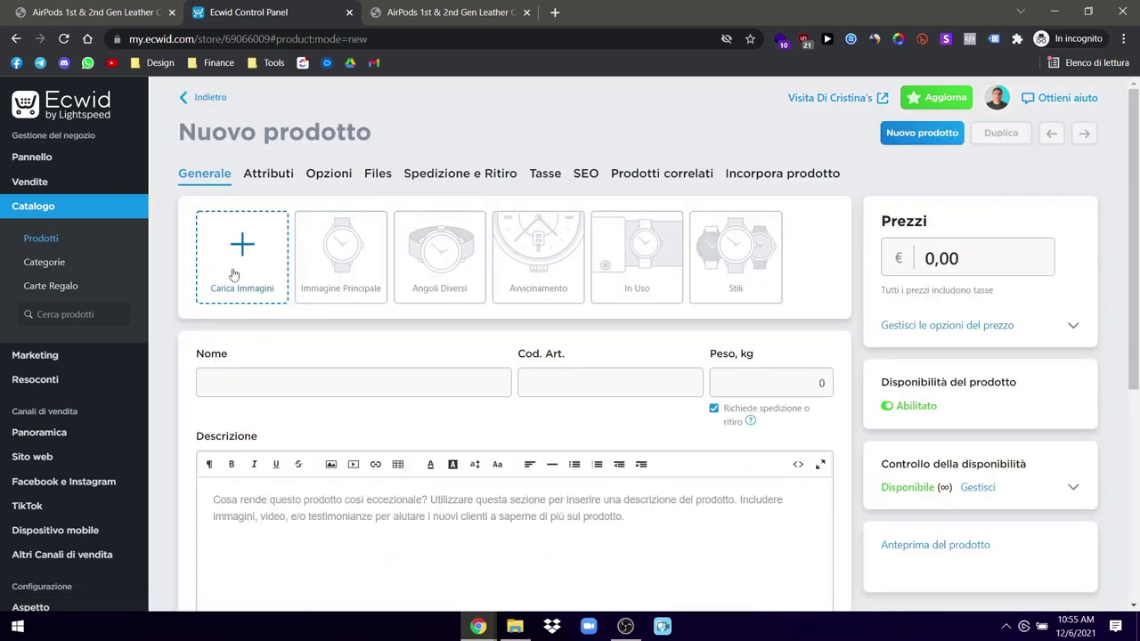
{"action": "left_click", "coordinate": [241, 272]}
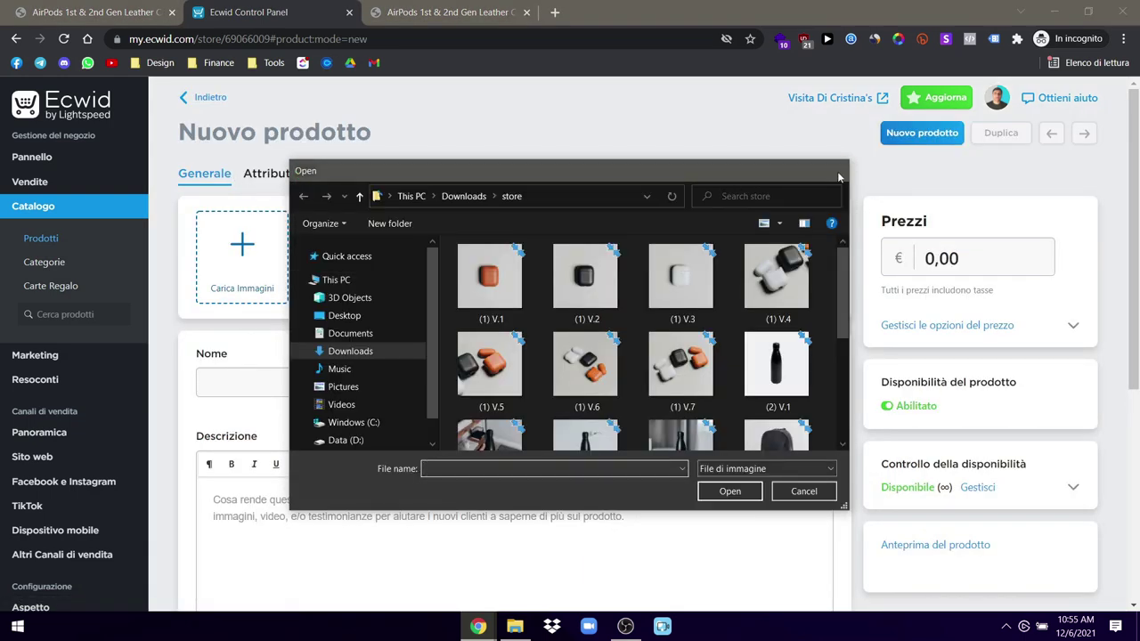
{"action": "left_click", "coordinate": [837, 170]}
Step: Open the ULX Black Water Bottle page and select its product title
{"action": "left_click", "coordinate": [134, 11]}
{"action": "scroll", "coordinate": [63, 84], "scroll_direction": "up", "scroll_amount": 1}
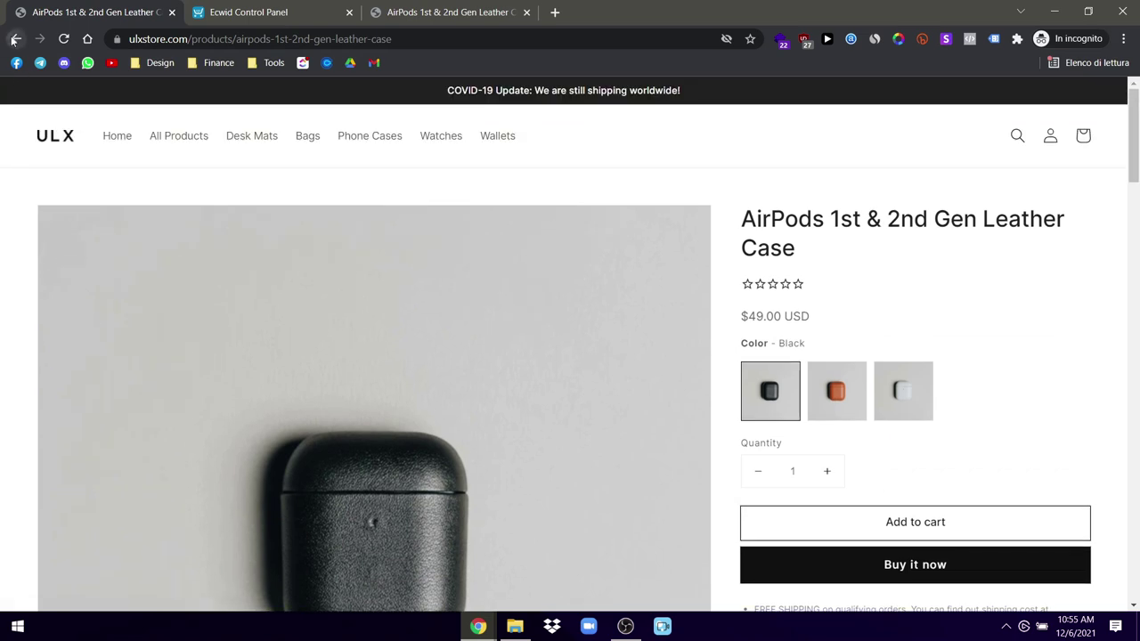
{"action": "left_click", "coordinate": [16, 38]}
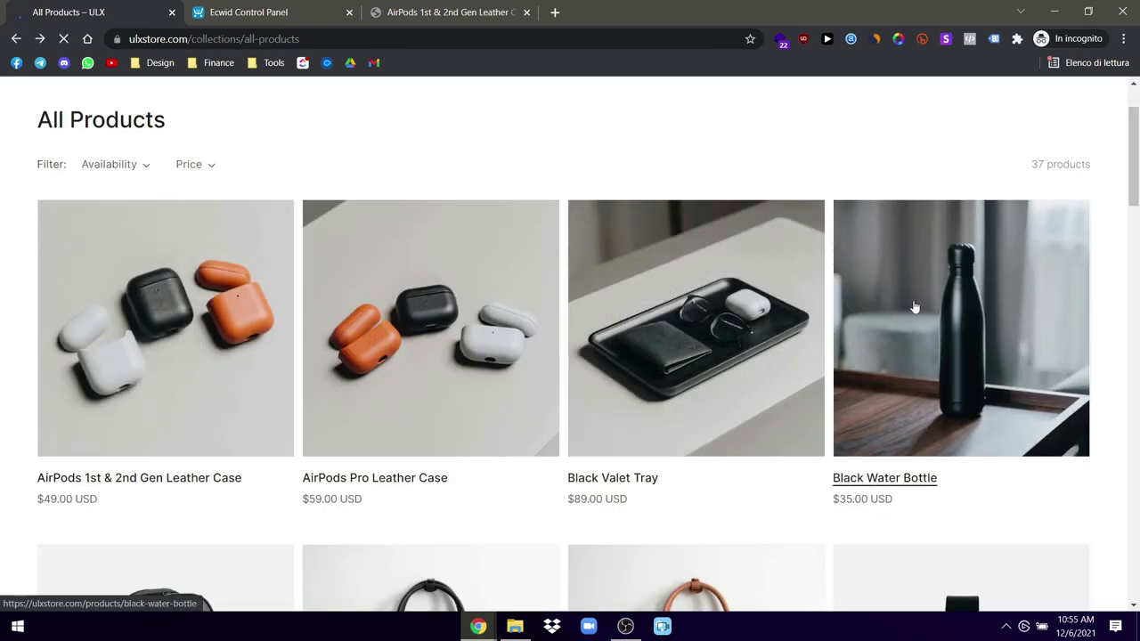
{"action": "left_click", "coordinate": [858, 316]}
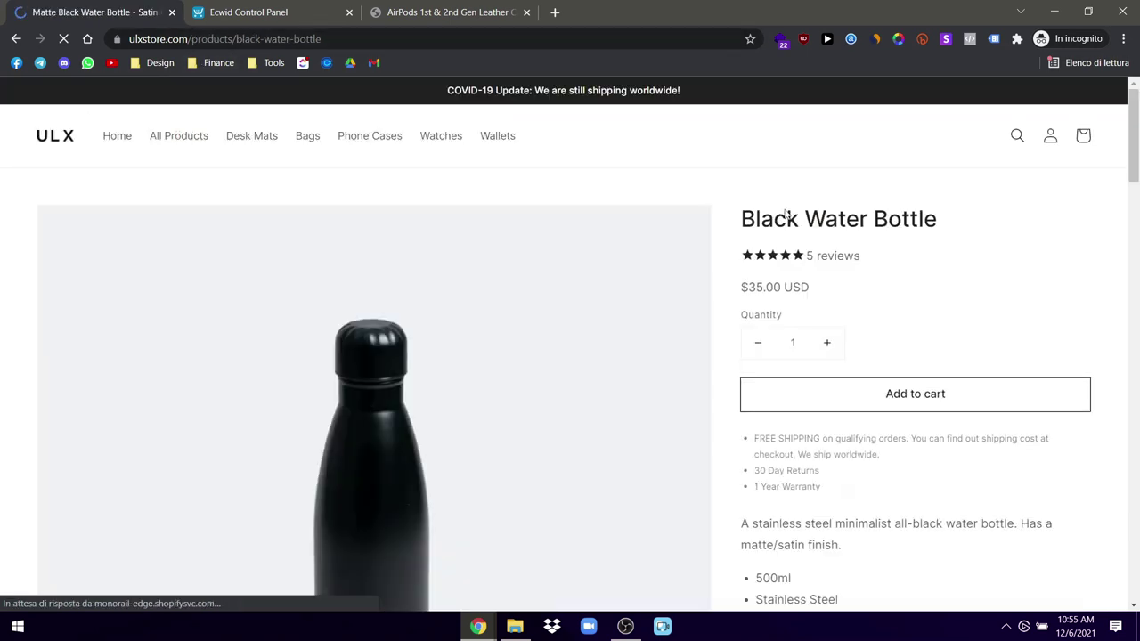
{"action": "triple_click", "coordinate": [788, 214]}
{"action": "key", "text": "ctrl+c"}
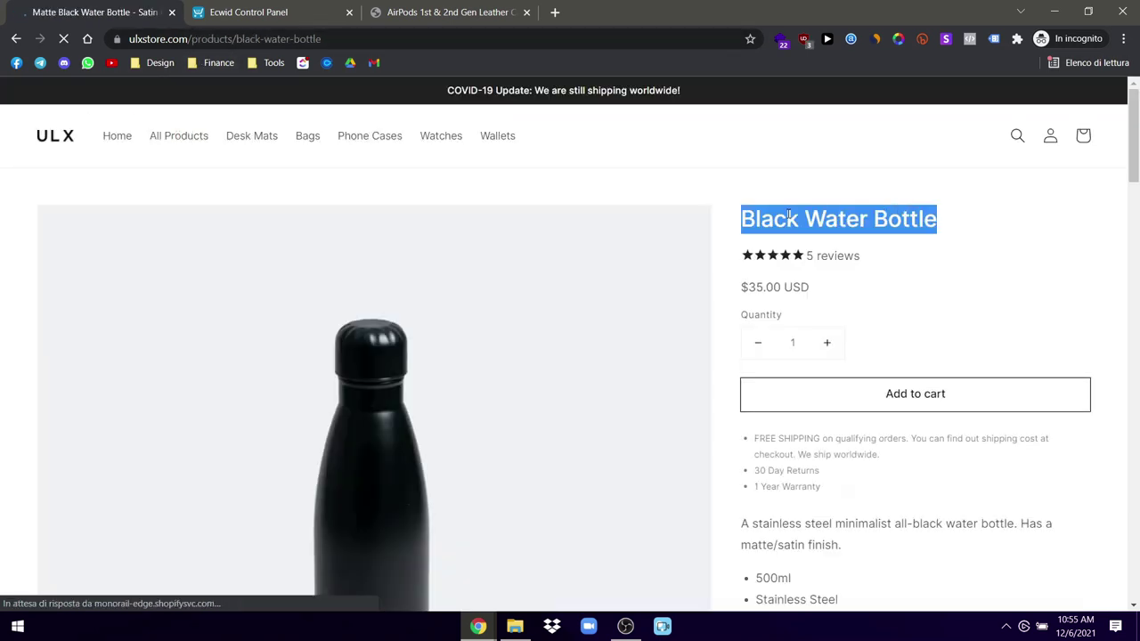
{"action": "left_click", "coordinate": [303, 12]}
Step: Name the product Black Water Bottle and set its weight to 0.5 kg
{"action": "left_click", "coordinate": [259, 374]}
{"action": "key", "text": "ctrl+v"}
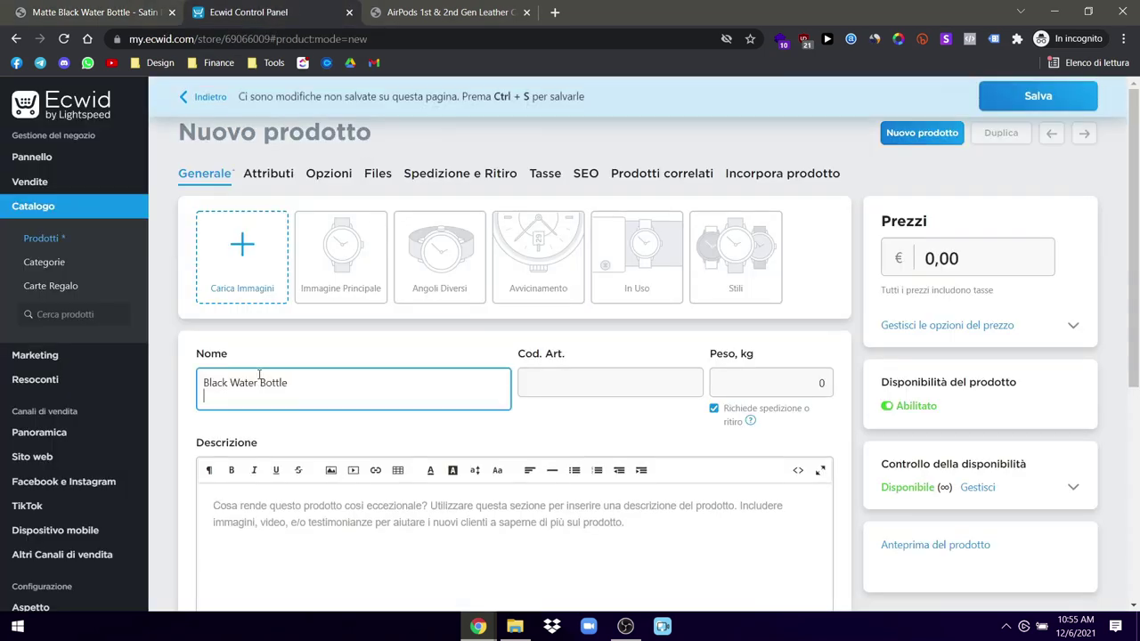
{"action": "left_click", "coordinate": [754, 376]}
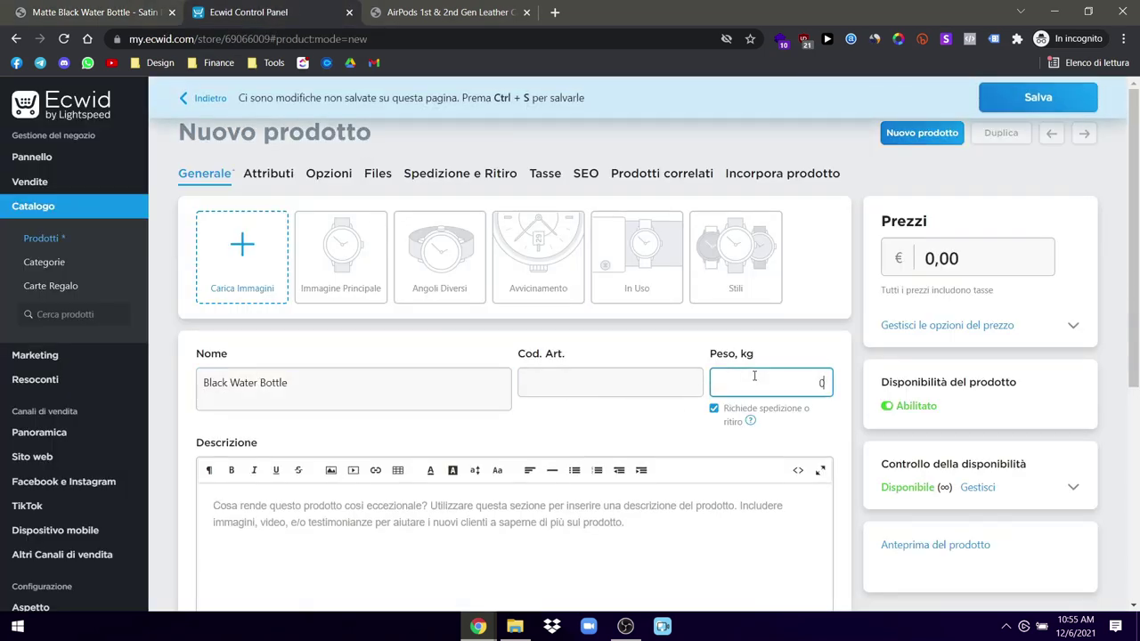
{"action": "left_click", "coordinate": [802, 350]}
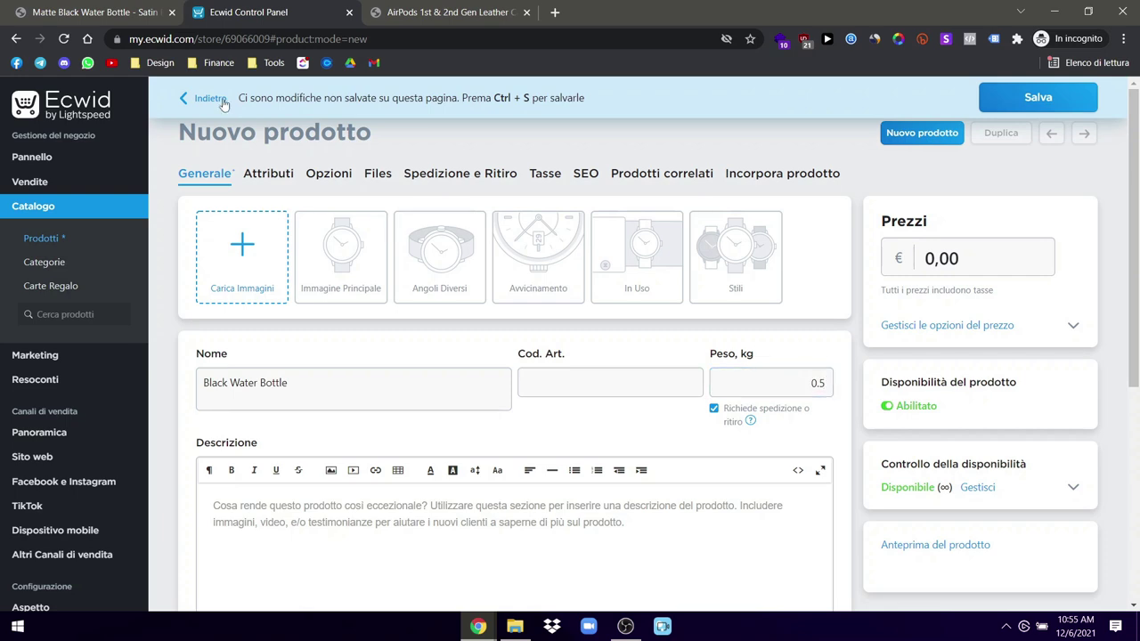
Step: Upload the (2) V water bottle photos to the product
{"action": "left_click", "coordinate": [255, 242]}
{"action": "scroll", "coordinate": [641, 365], "scroll_direction": "down", "scroll_amount": 1}
{"action": "left_click", "coordinate": [768, 305]}
{"action": "left_click", "coordinate": [490, 398], "text": "ctrl"}
{"action": "left_click", "coordinate": [585, 398], "text": "ctrl"}
{"action": "left_click", "coordinate": [680, 399], "text": "ctrl"}
{"action": "left_click", "coordinate": [758, 408], "text": "ctrl"}
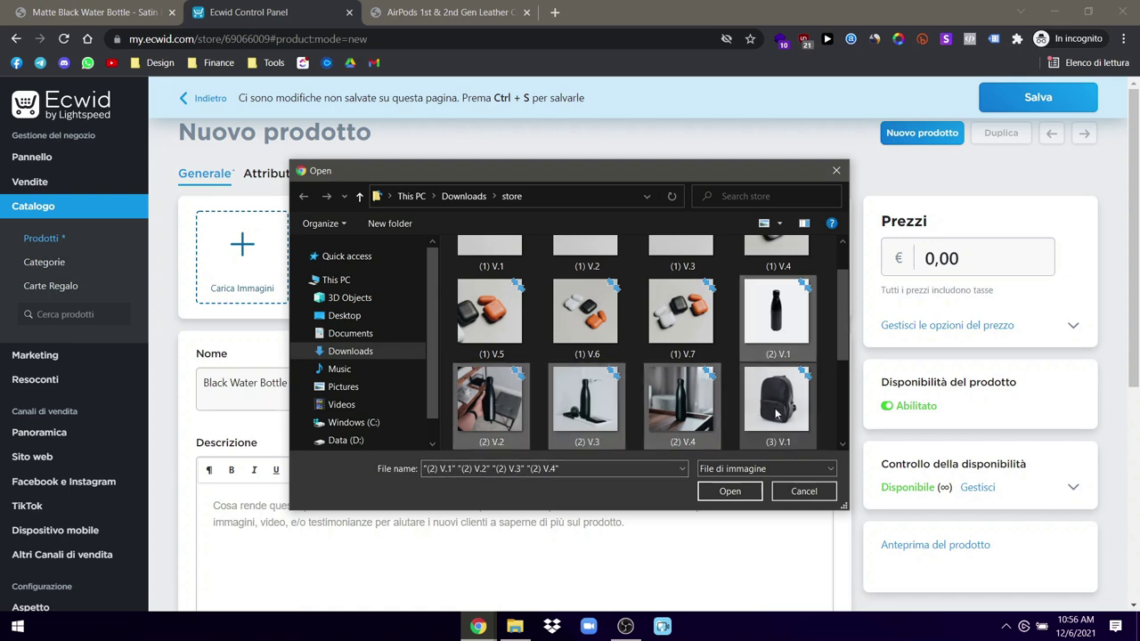
{"action": "left_click", "coordinate": [739, 491]}
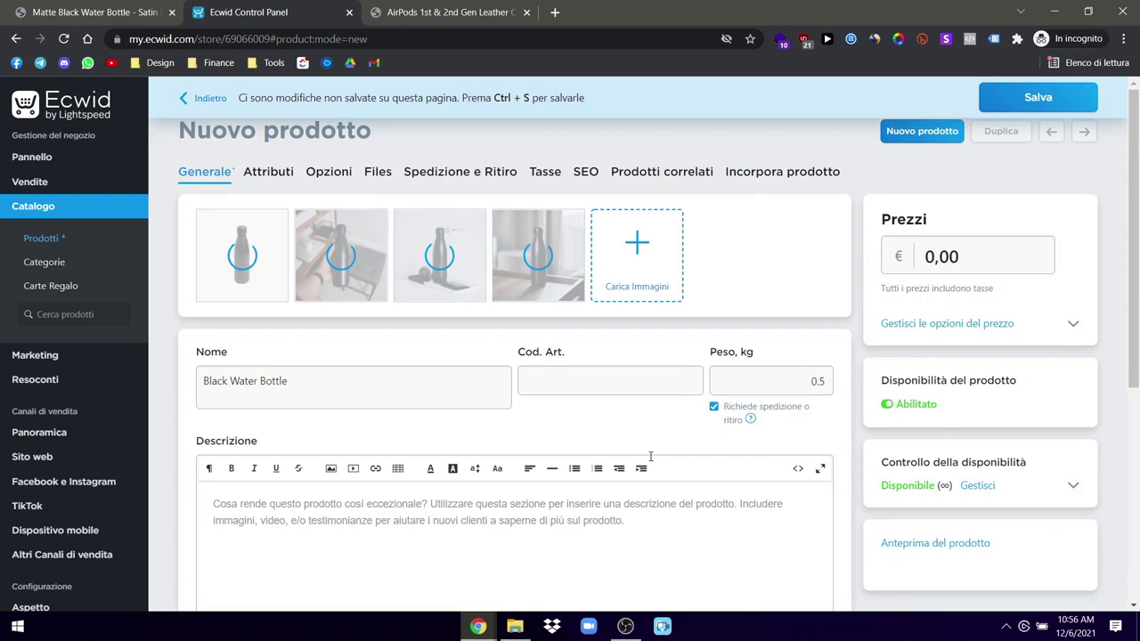
Step: Scroll through the ULX Black Water Bottle page for its details
{"action": "scroll", "coordinate": [624, 401], "scroll_direction": "down", "scroll_amount": 2}
{"action": "left_click", "coordinate": [98, 13]}
{"action": "scroll", "coordinate": [818, 435], "scroll_direction": "down", "scroll_amount": 1}
{"action": "scroll", "coordinate": [818, 435], "scroll_direction": "down", "scroll_amount": 10}
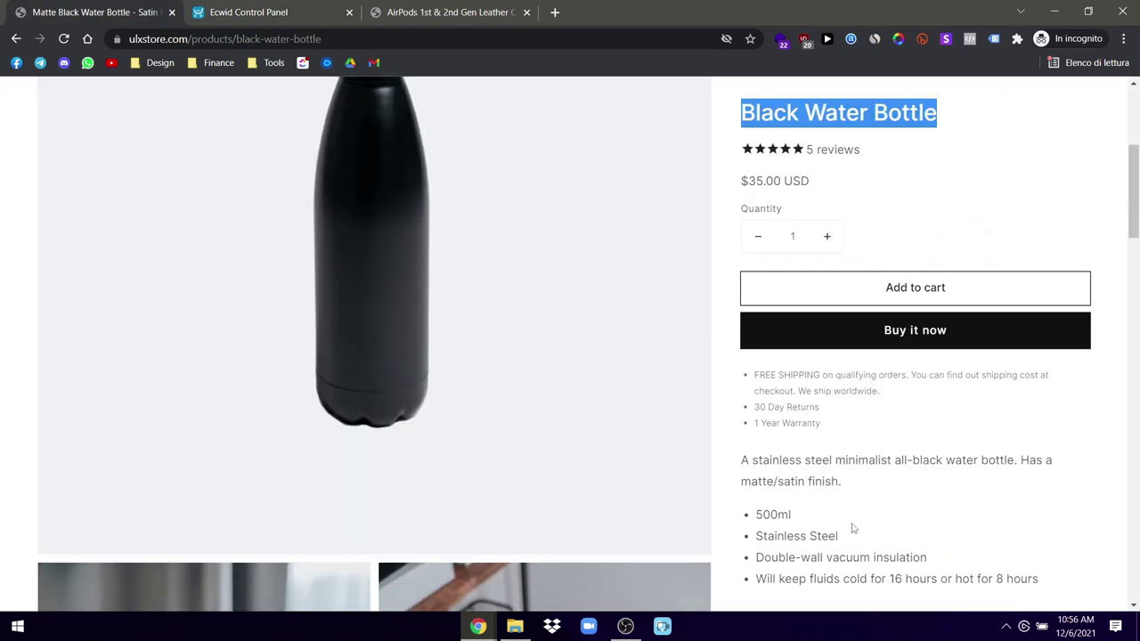
Step: Paste the copied ULX shipping, returns, warranty and bottle text into the Black Water Bottle description
{"action": "scroll", "coordinate": [937, 545], "scroll_direction": "down", "scroll_amount": 1}
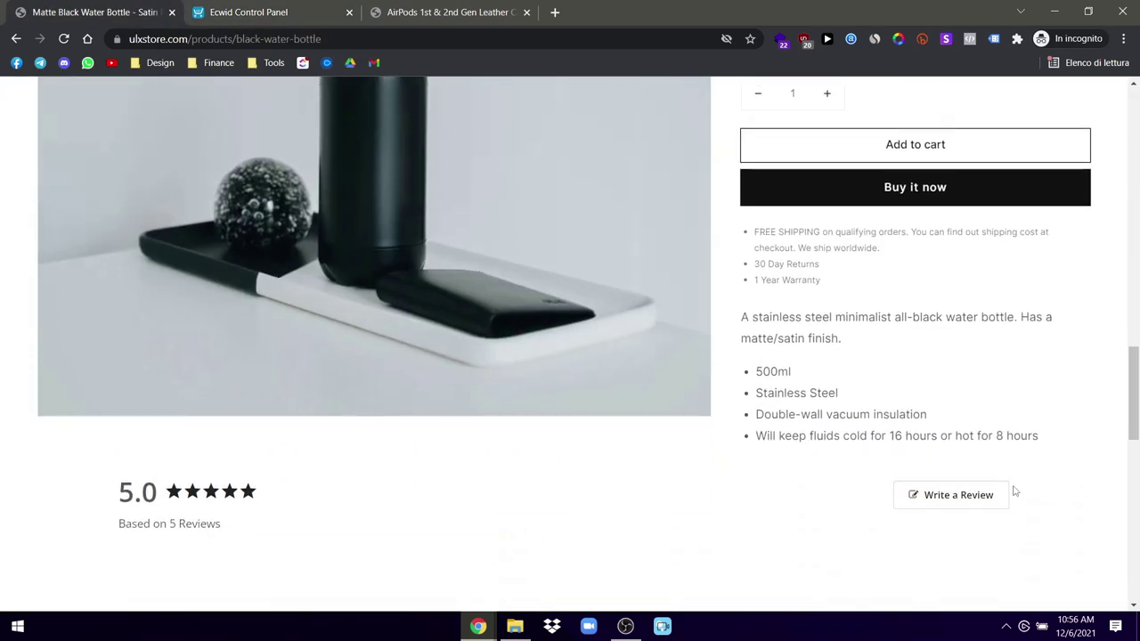
{"action": "left_click_drag", "start_coordinate": [1043, 437], "coordinate": [741, 239]}
{"action": "key", "text": "ctrl+c"}
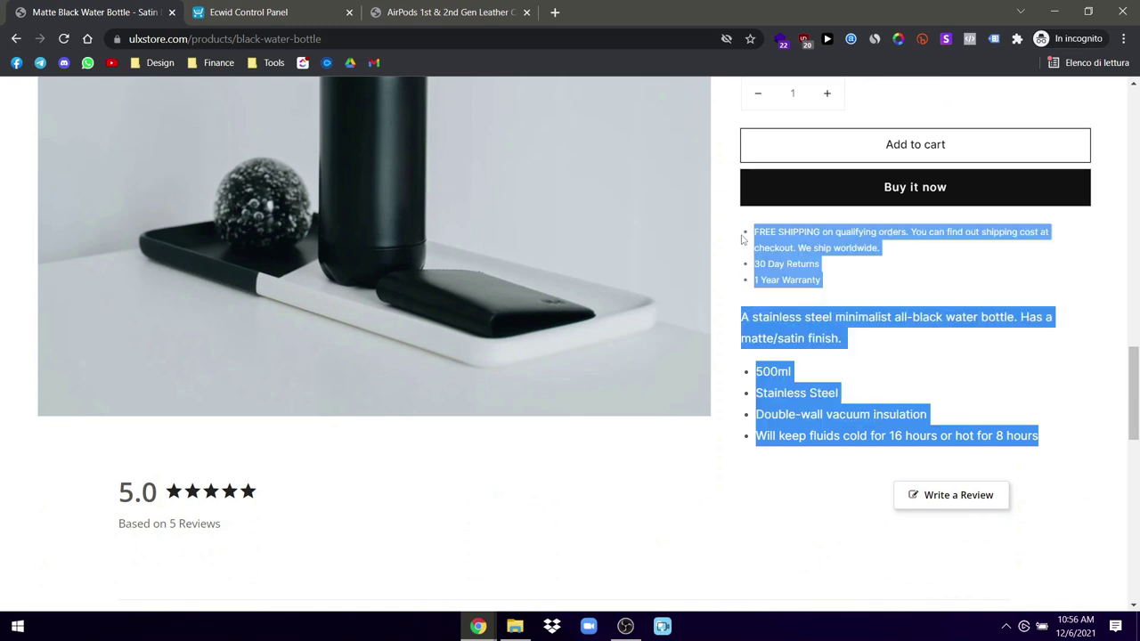
{"action": "left_click", "coordinate": [354, 7]}
{"action": "left_click", "coordinate": [287, 314]}
{"action": "key", "text": "ctrl+v"}
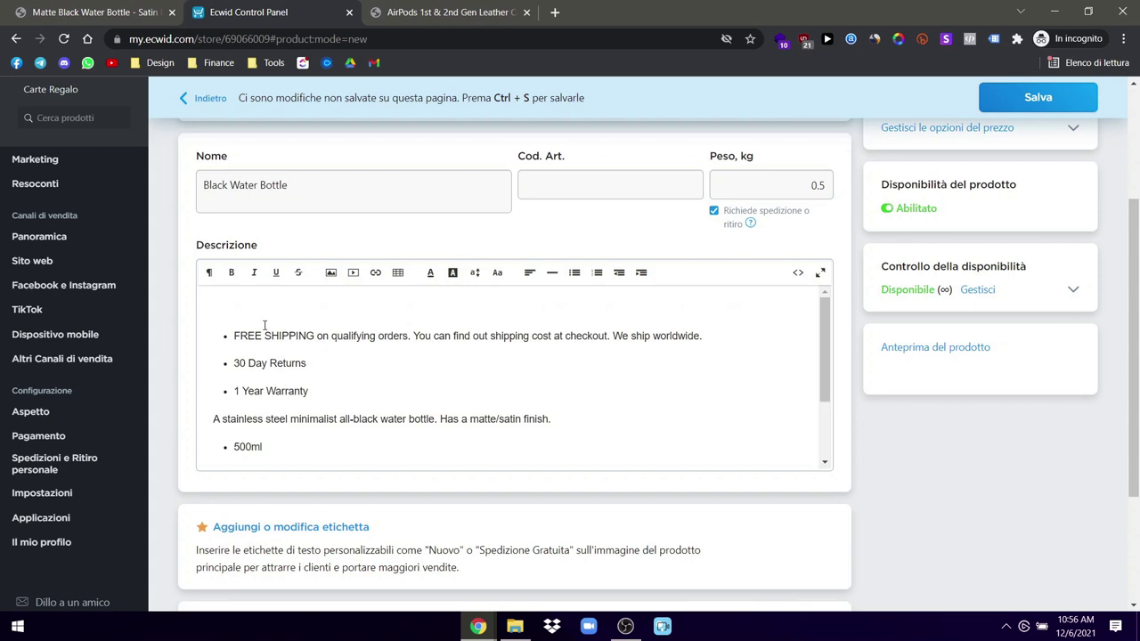
Step: Delete the empty first line above the description's bullet list
{"action": "scroll", "coordinate": [264, 326], "scroll_direction": "up", "scroll_amount": 2}
{"action": "scroll", "coordinate": [342, 366], "scroll_direction": "down", "scroll_amount": 1}
{"action": "left_click", "coordinate": [254, 403]}
{"action": "key", "text": "Delete"}
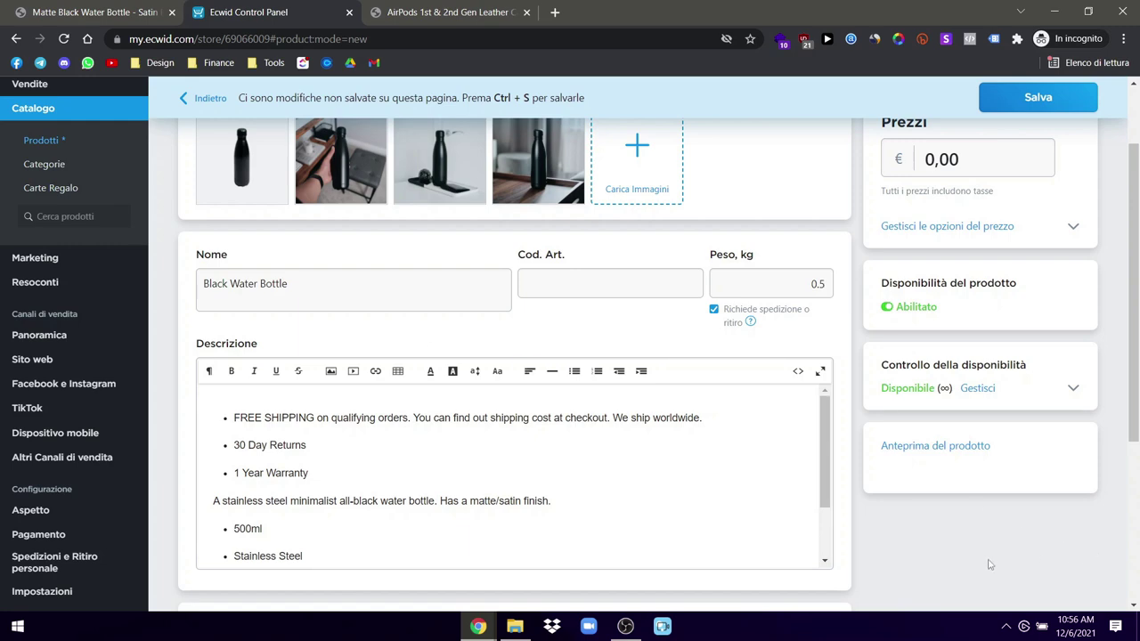
{"action": "scroll", "coordinate": [989, 565], "scroll_direction": "down", "scroll_amount": 3}
{"action": "scroll", "coordinate": [864, 536], "scroll_direction": "up", "scroll_amount": 4}
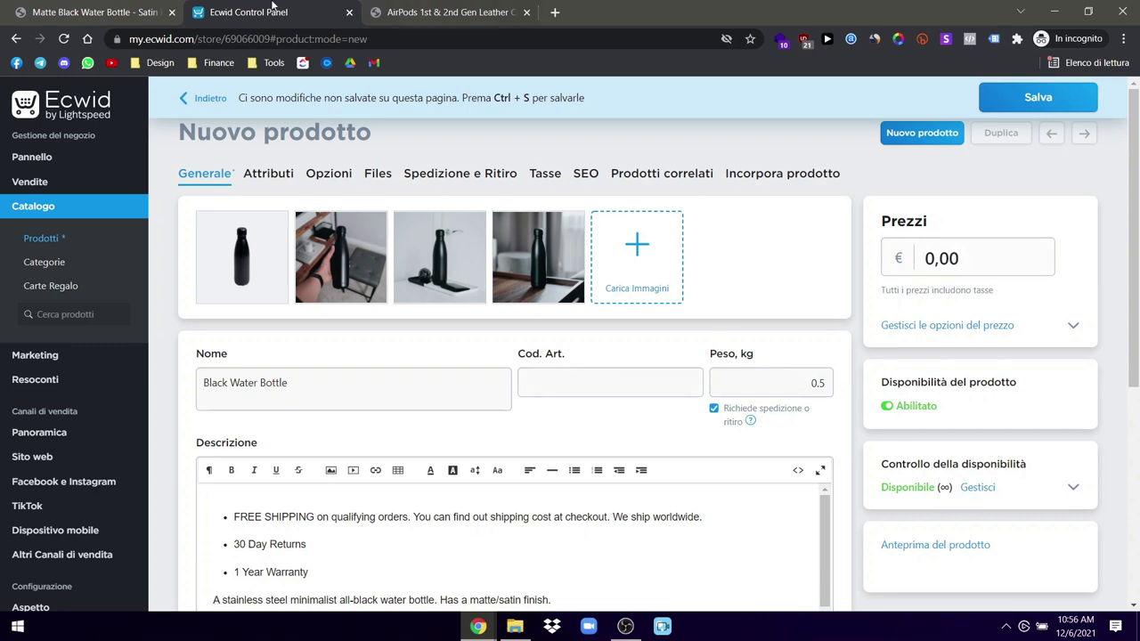
{"action": "left_click", "coordinate": [98, 12]}
{"action": "scroll", "coordinate": [918, 423], "scroll_direction": "up", "scroll_amount": 2}
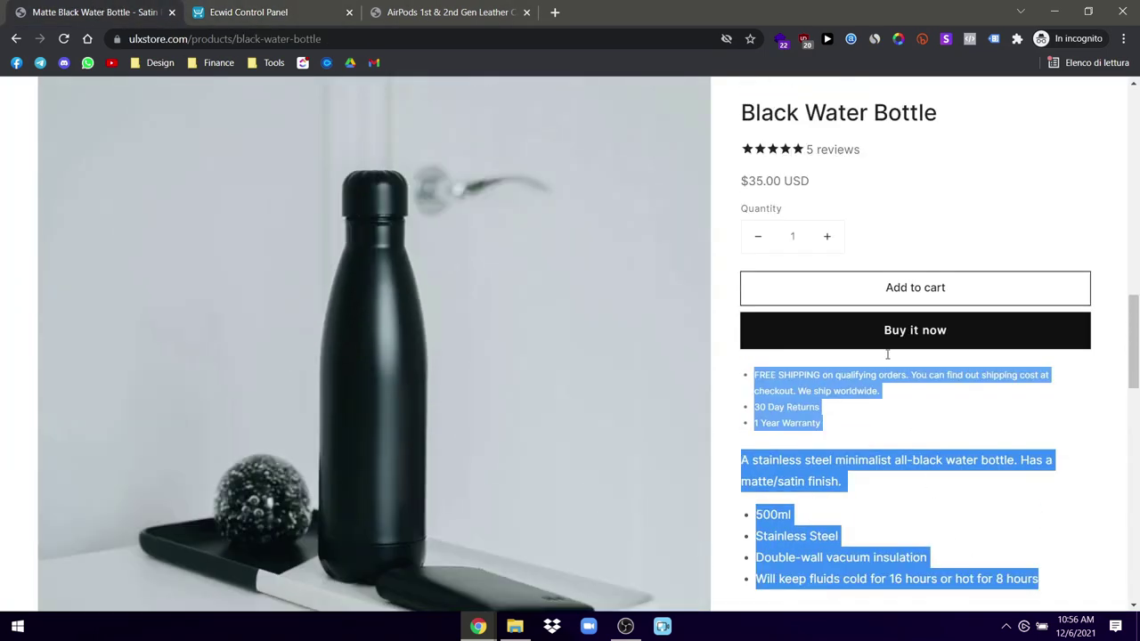
{"action": "left_click", "coordinate": [329, 6]}
Step: Set the Black Water Bottle price to €29,99
{"action": "left_click_drag", "start_coordinate": [934, 251], "coordinate": [927, 251]}
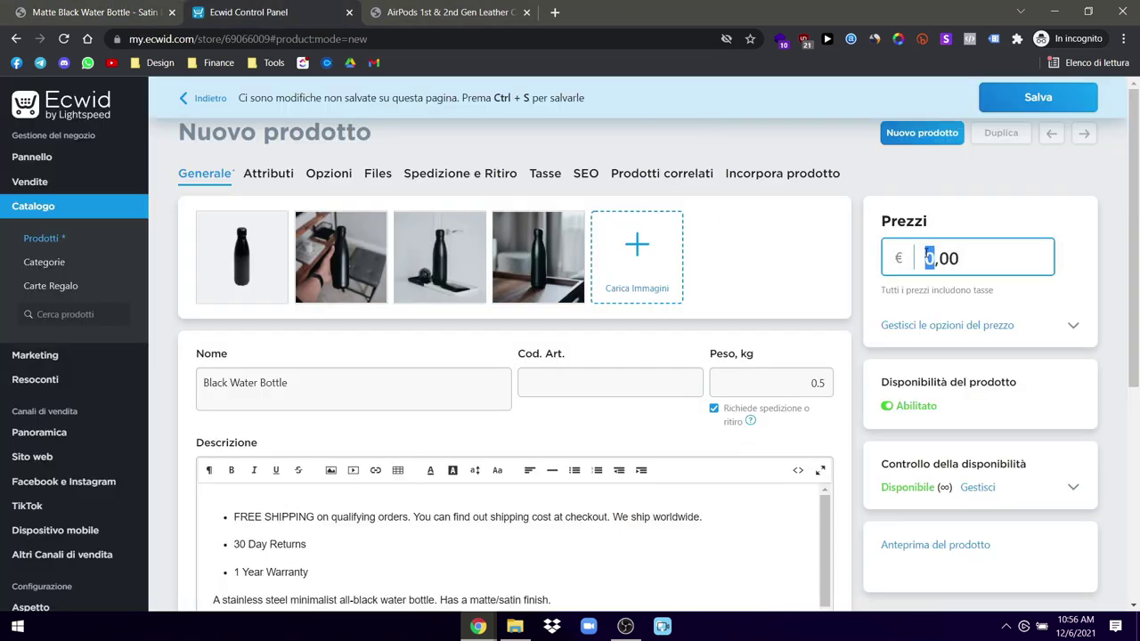
{"action": "type", "text": "29"}
{"action": "left_click_drag", "start_coordinate": [966, 264], "coordinate": [954, 259]}
{"action": "type", "text": "99"}
{"action": "left_click", "coordinate": [968, 225]}
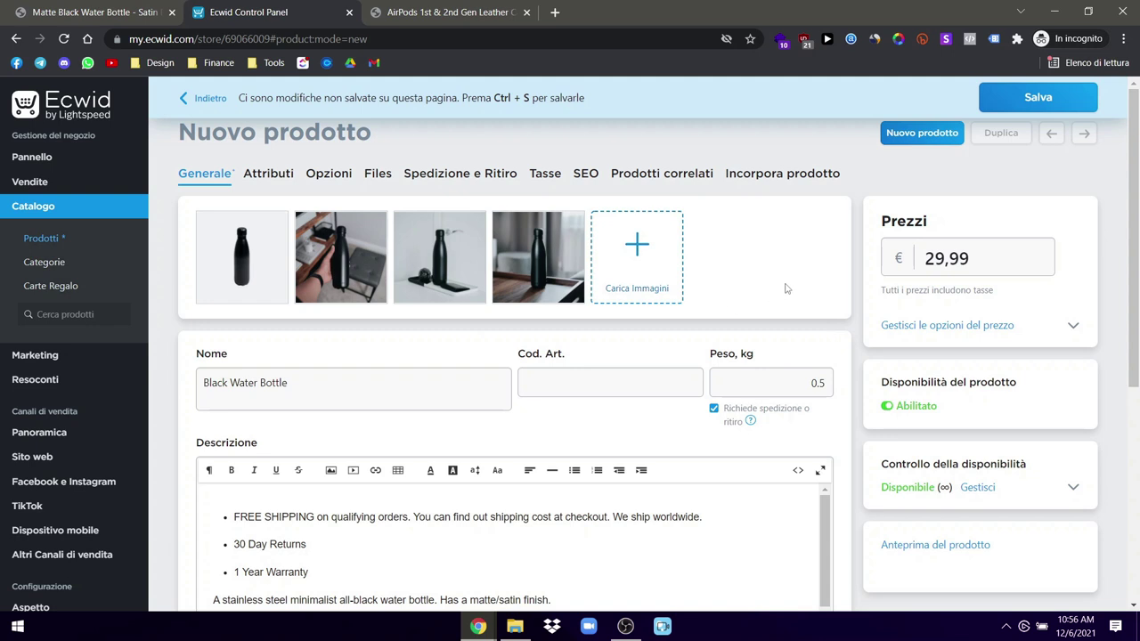
Step: Review the product's settings sections, then save the bottle and return to the product list
{"action": "left_click", "coordinate": [254, 174]}
{"action": "left_click", "coordinate": [325, 173]}
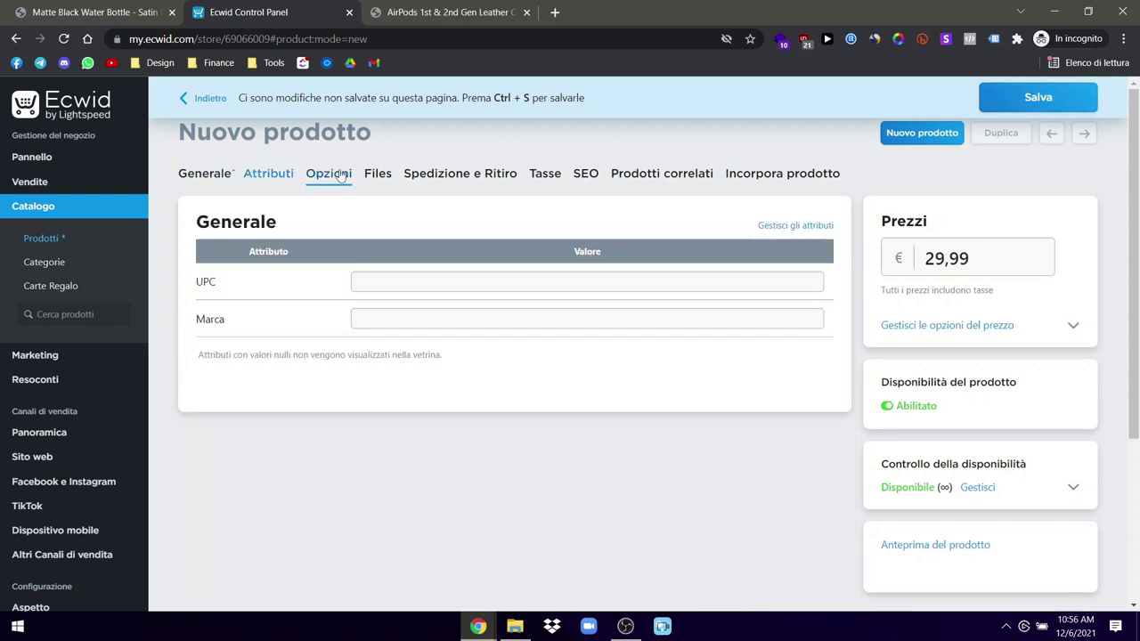
{"action": "left_click", "coordinate": [378, 175]}
{"action": "left_click", "coordinate": [429, 177]}
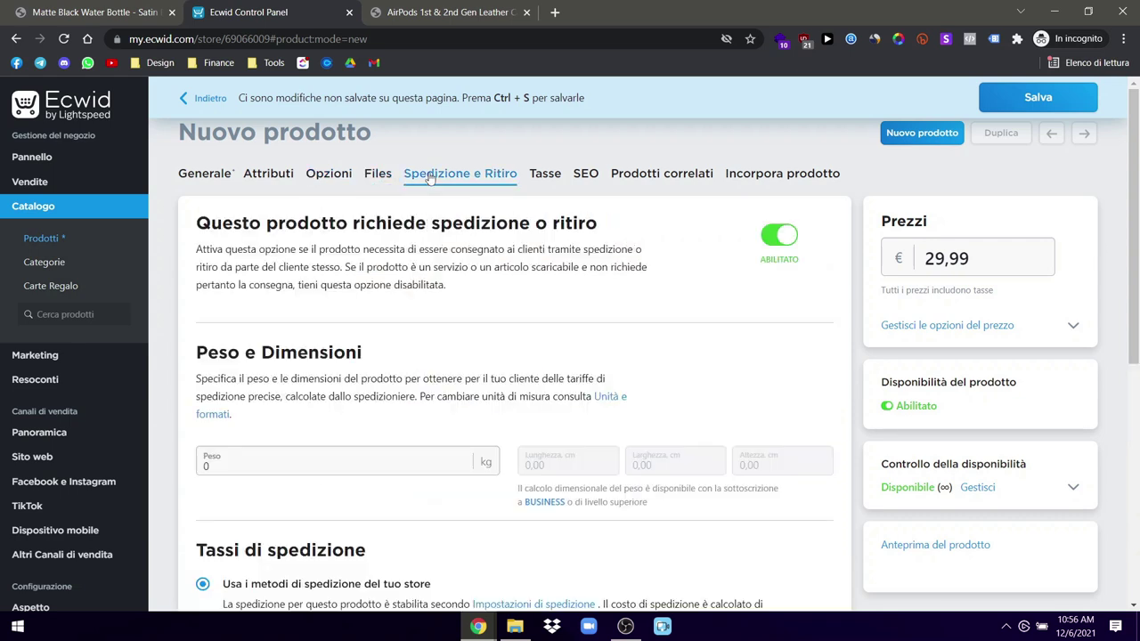
{"action": "left_click", "coordinate": [546, 177]}
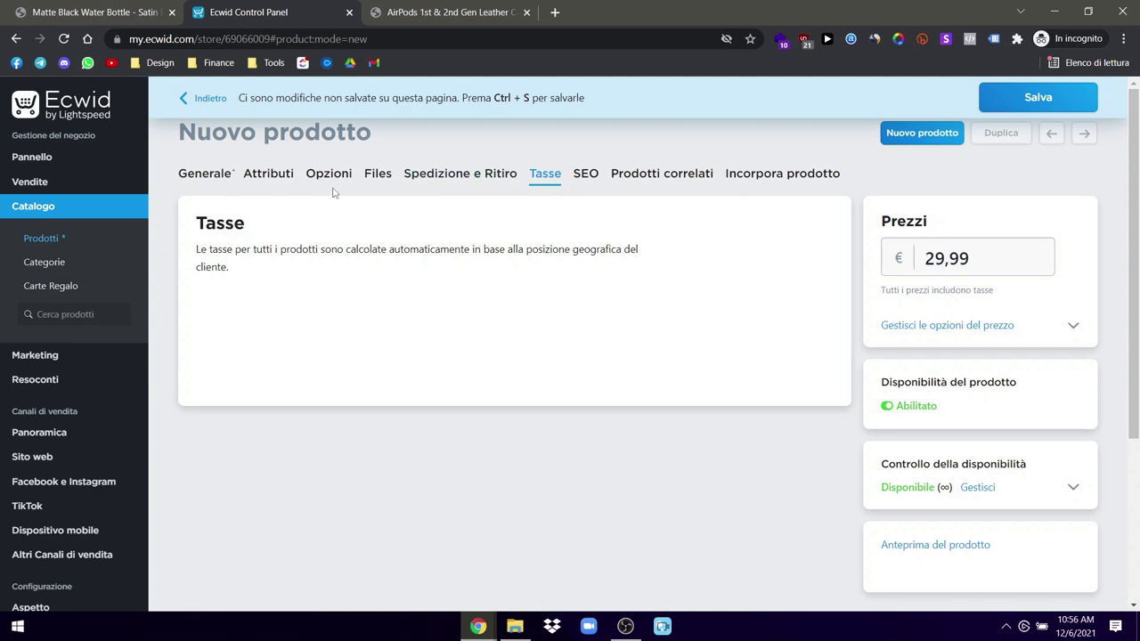
{"action": "left_click", "coordinate": [586, 175]}
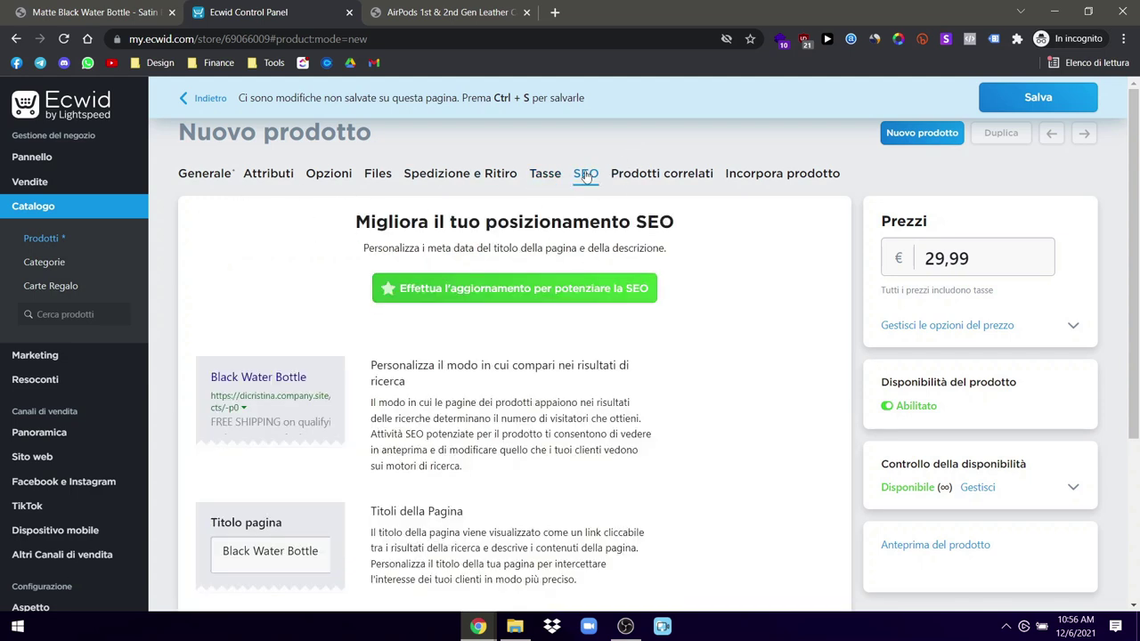
{"action": "left_click", "coordinate": [662, 174]}
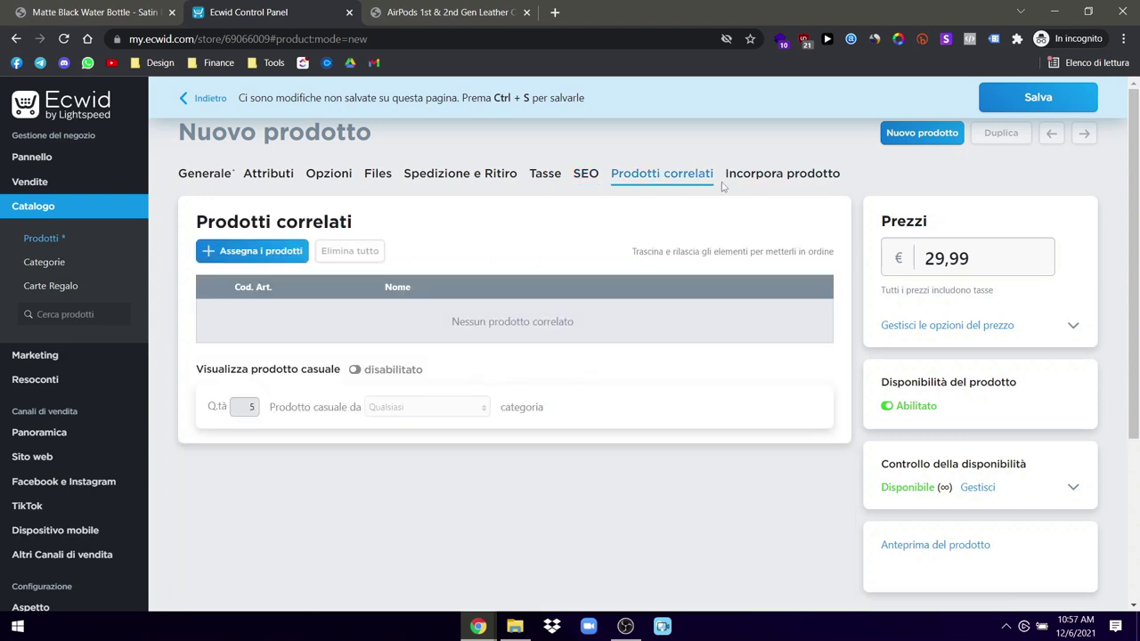
{"action": "left_click", "coordinate": [1038, 99]}
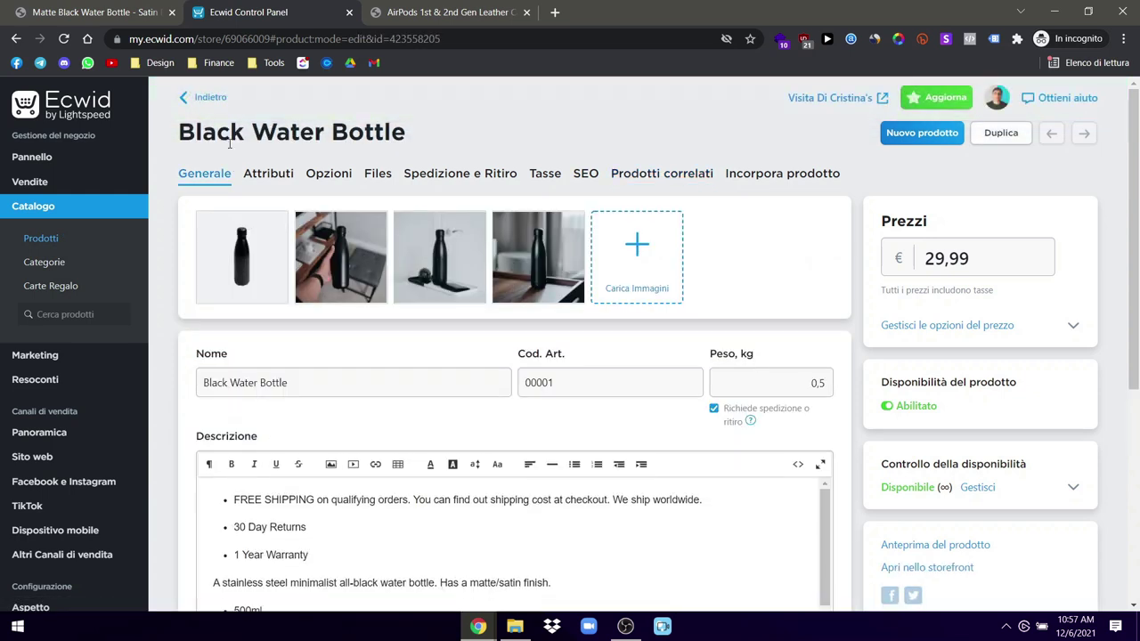
{"action": "left_click", "coordinate": [210, 100]}
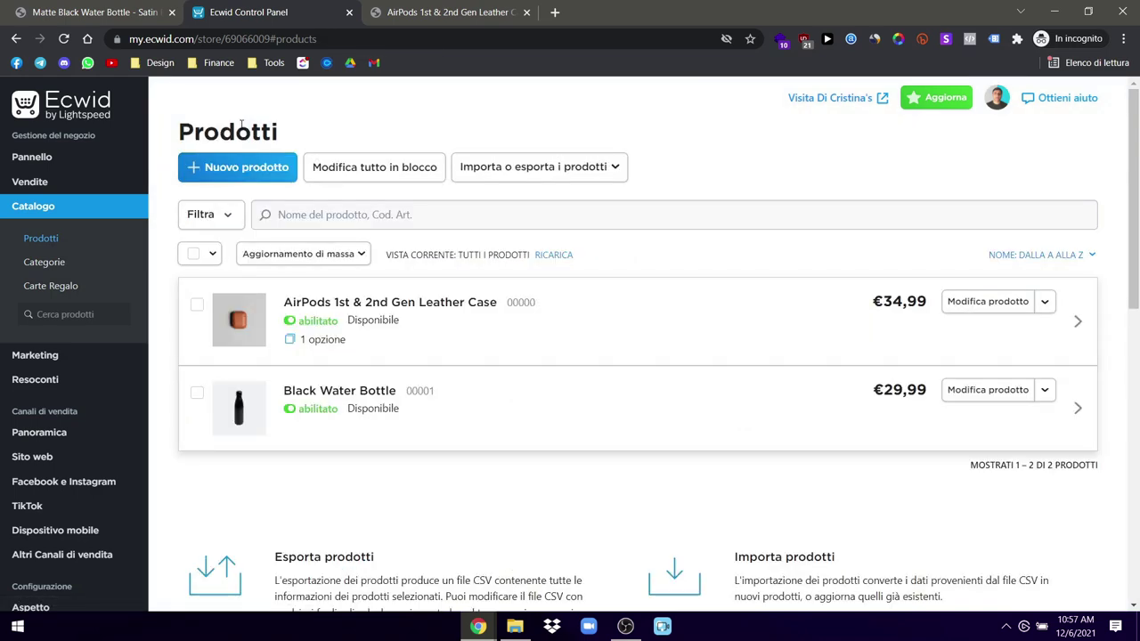
Step: Create a new product and select the first backpack photos, starting with (3) V.1, for upload
{"action": "left_click", "coordinate": [256, 171]}
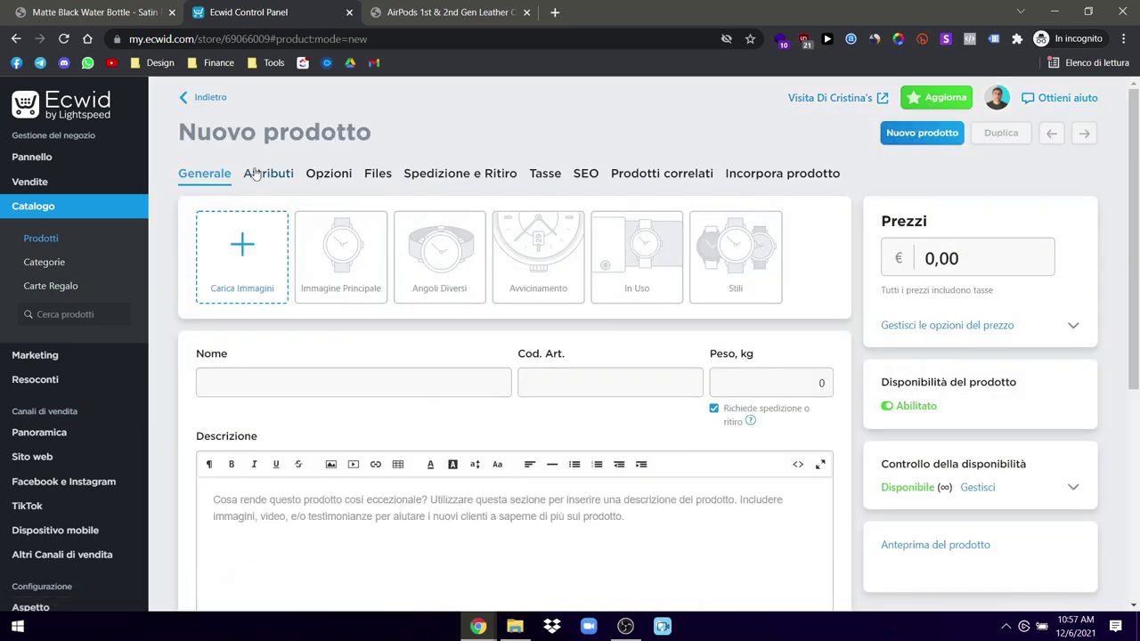
{"action": "left_click", "coordinate": [265, 249]}
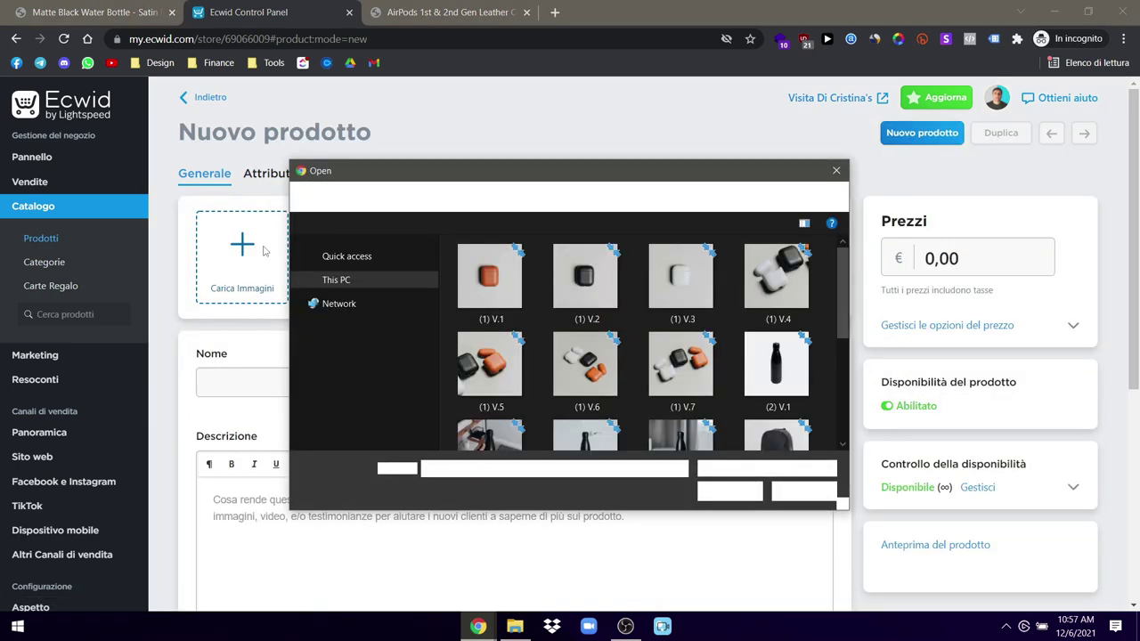
{"action": "scroll", "coordinate": [681, 374], "scroll_direction": "down", "scroll_amount": 1}
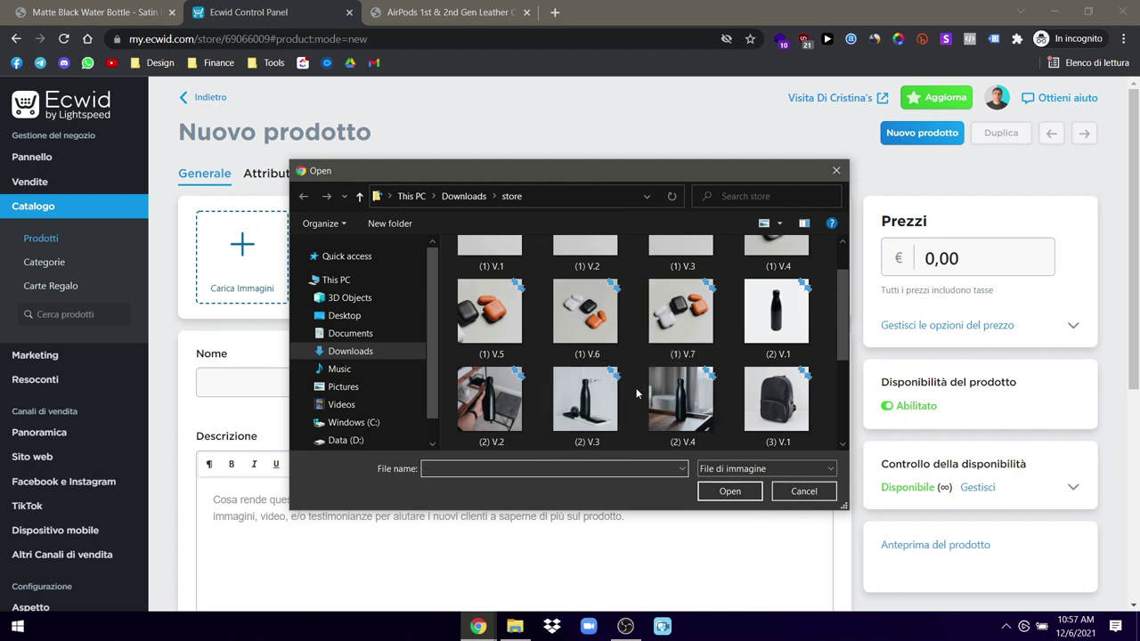
{"action": "scroll", "coordinate": [622, 403], "scroll_direction": "down", "scroll_amount": 1}
{"action": "left_click", "coordinate": [774, 313]}
{"action": "left_click", "coordinate": [490, 400], "text": "ctrl"}
{"action": "left_click", "coordinate": [586, 399], "text": "ctrl"}
{"action": "left_click", "coordinate": [681, 399], "text": "ctrl"}
{"action": "left_click", "coordinate": [753, 397], "text": "ctrl"}
Step: Add the remaining photos through V.9, upload all nine, and return to ULX All Products
{"action": "scroll", "coordinate": [753, 397], "scroll_direction": "down", "scroll_amount": 1}
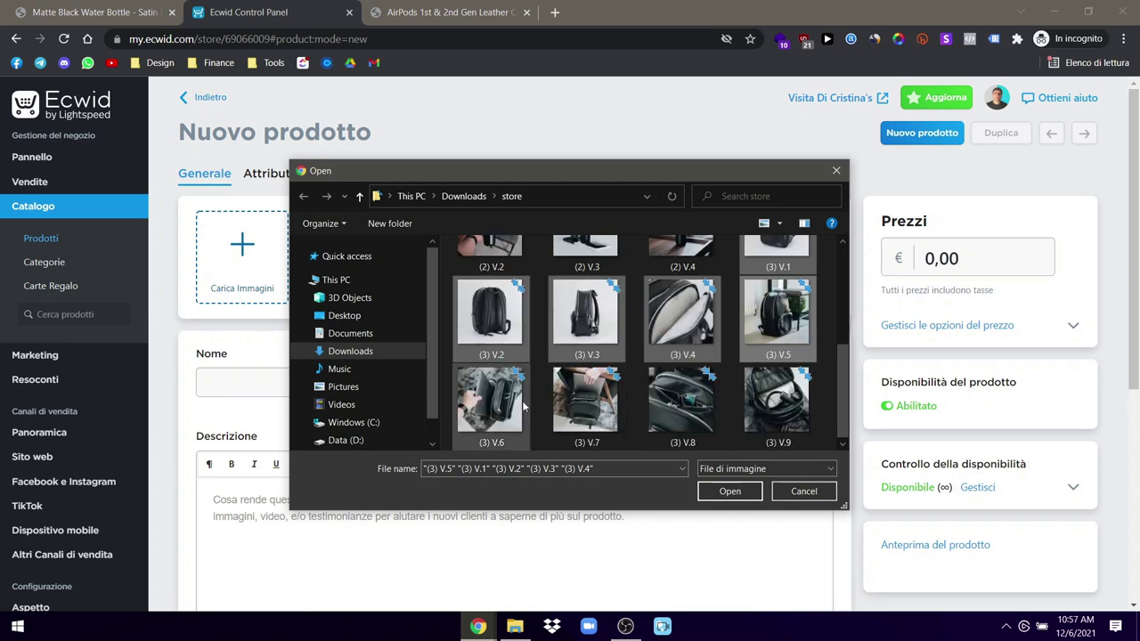
{"action": "left_click", "coordinate": [490, 399], "text": "ctrl"}
{"action": "left_click", "coordinate": [599, 401], "text": "ctrl"}
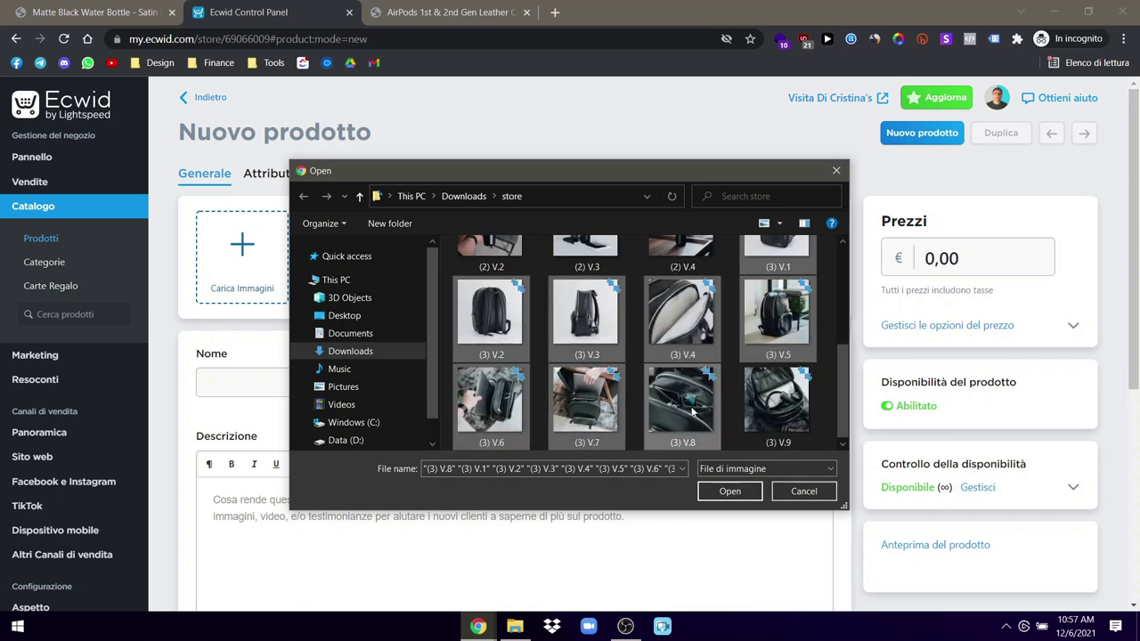
{"action": "left_click", "coordinate": [743, 490]}
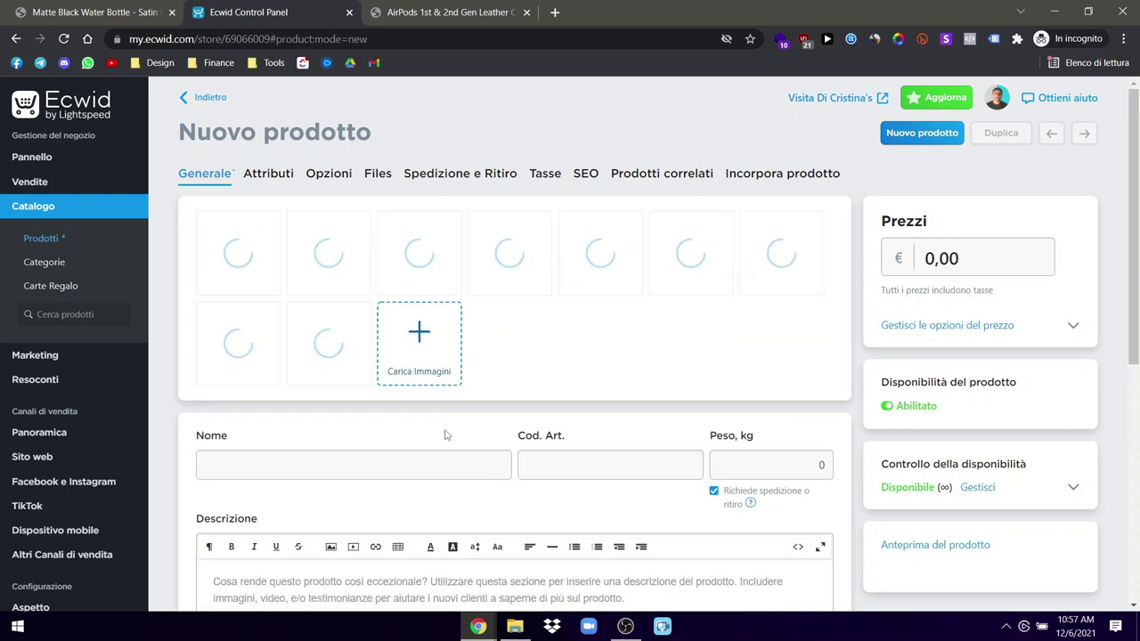
{"action": "left_click", "coordinate": [94, 12]}
{"action": "left_click", "coordinate": [16, 38]}
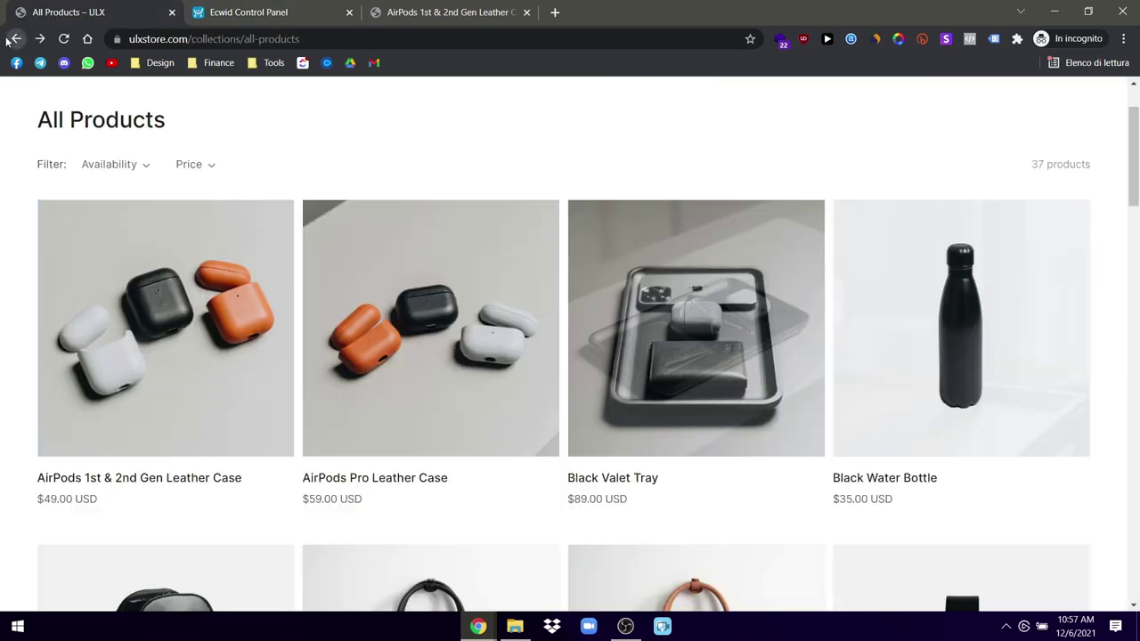
Step: Copy the full Classic Leather Backpack - Black description from its ULX product page
{"action": "scroll", "coordinate": [166, 411], "scroll_direction": "down", "scroll_amount": 3}
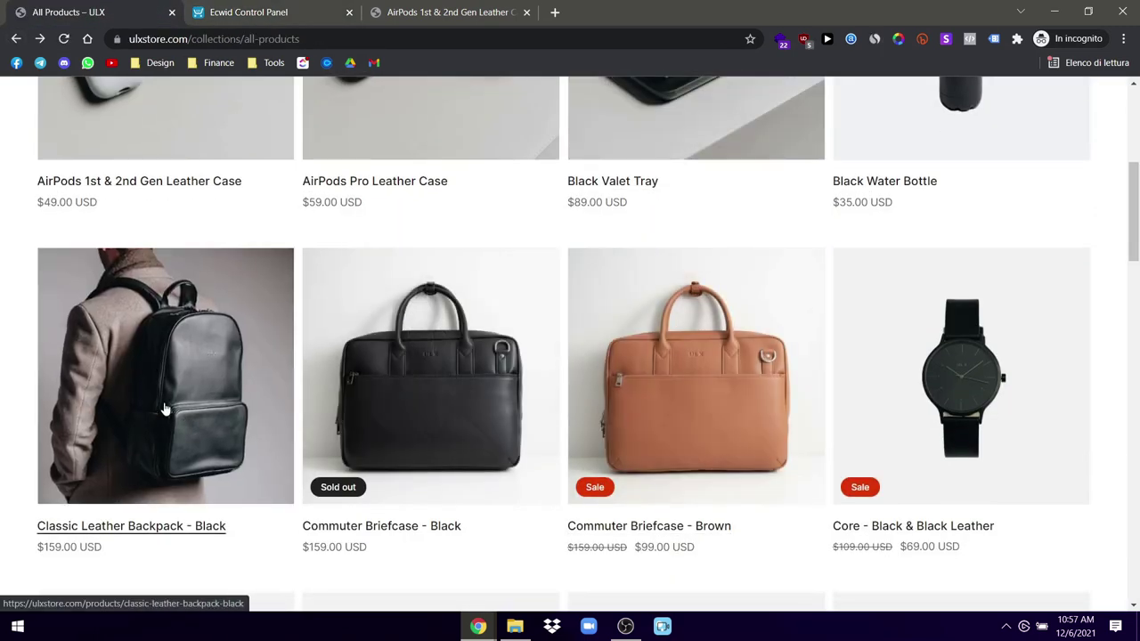
{"action": "left_click", "coordinate": [812, 410]}
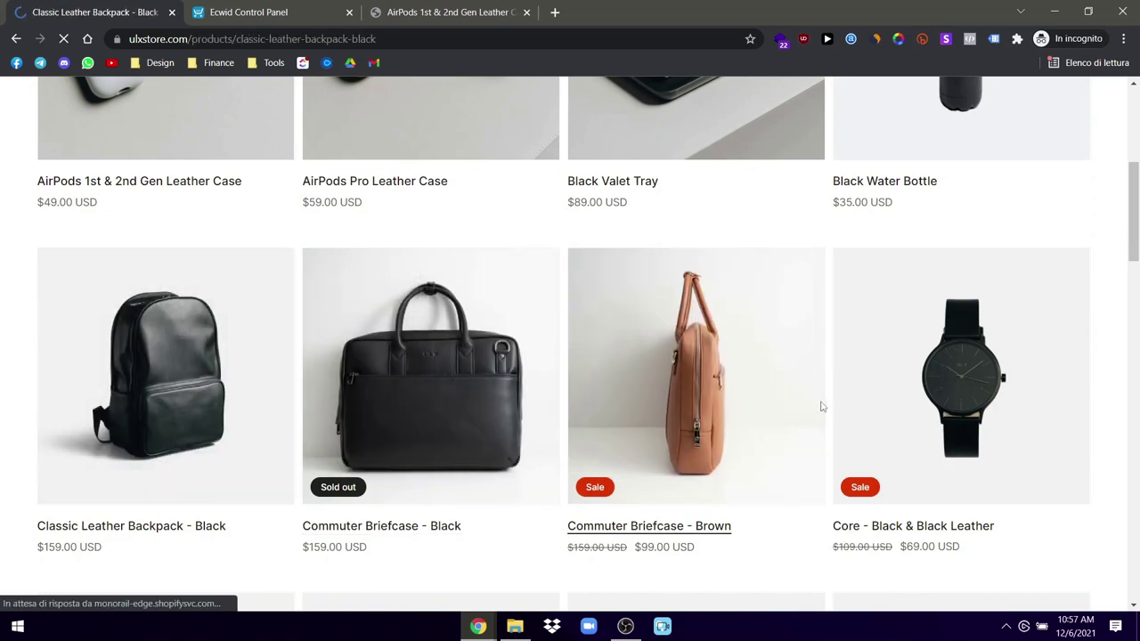
{"action": "scroll", "coordinate": [886, 436], "scroll_direction": "down", "scroll_amount": 1}
{"action": "scroll", "coordinate": [887, 437], "scroll_direction": "down", "scroll_amount": 15}
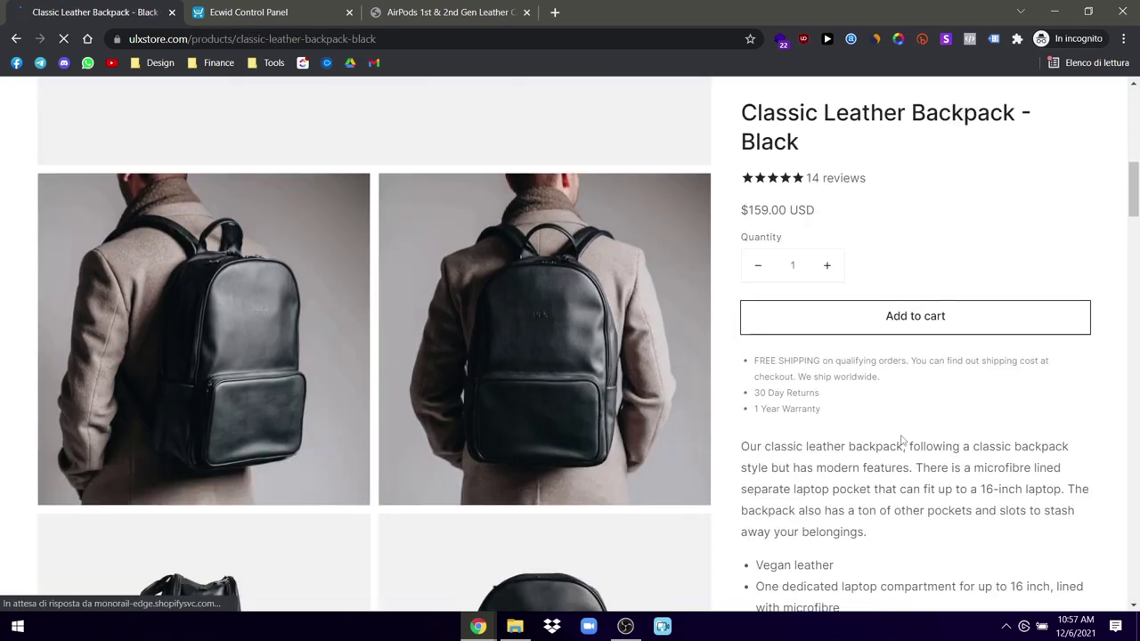
{"action": "scroll", "coordinate": [902, 441], "scroll_direction": "down", "scroll_amount": 10}
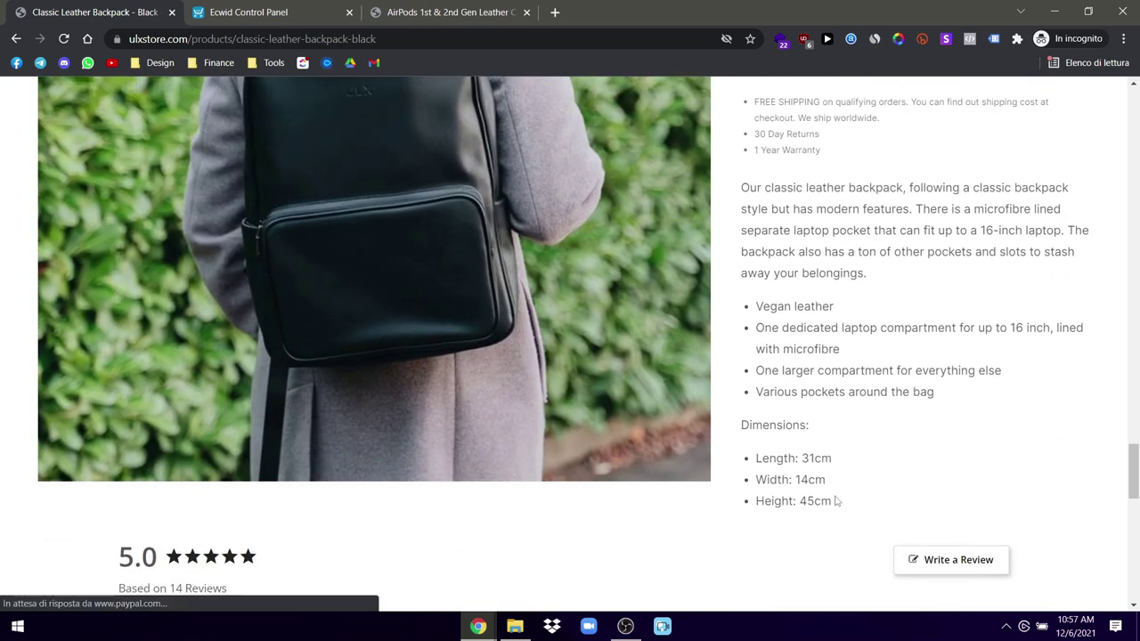
{"action": "left_click_drag", "start_coordinate": [835, 502], "coordinate": [743, 184]}
{"action": "key", "text": "ctrl+c"}
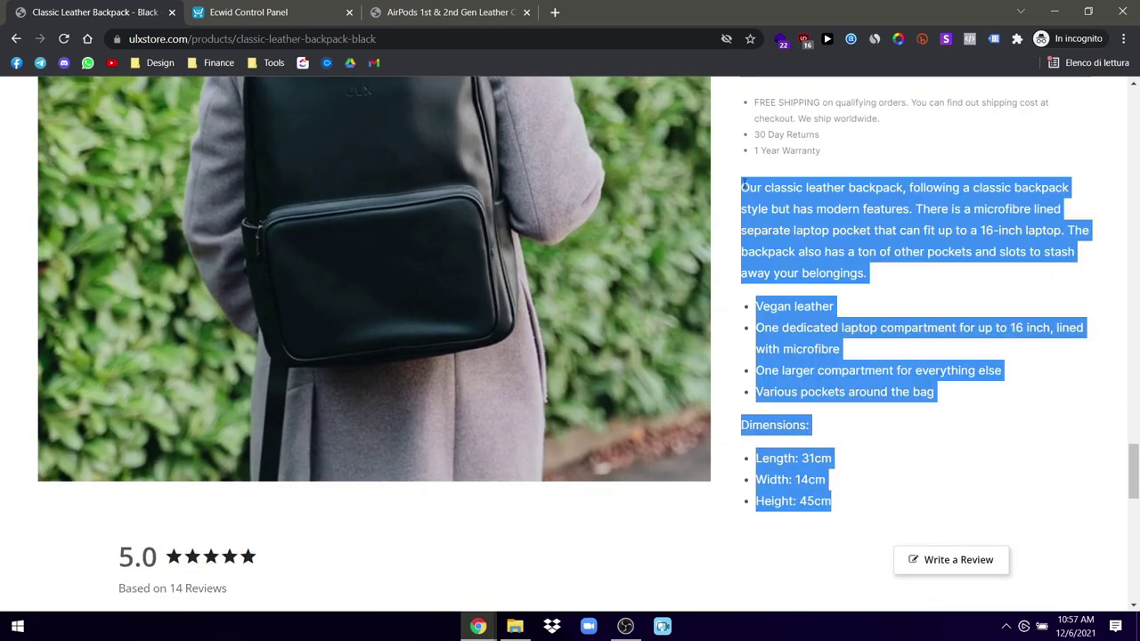
{"action": "left_click", "coordinate": [246, 7]}
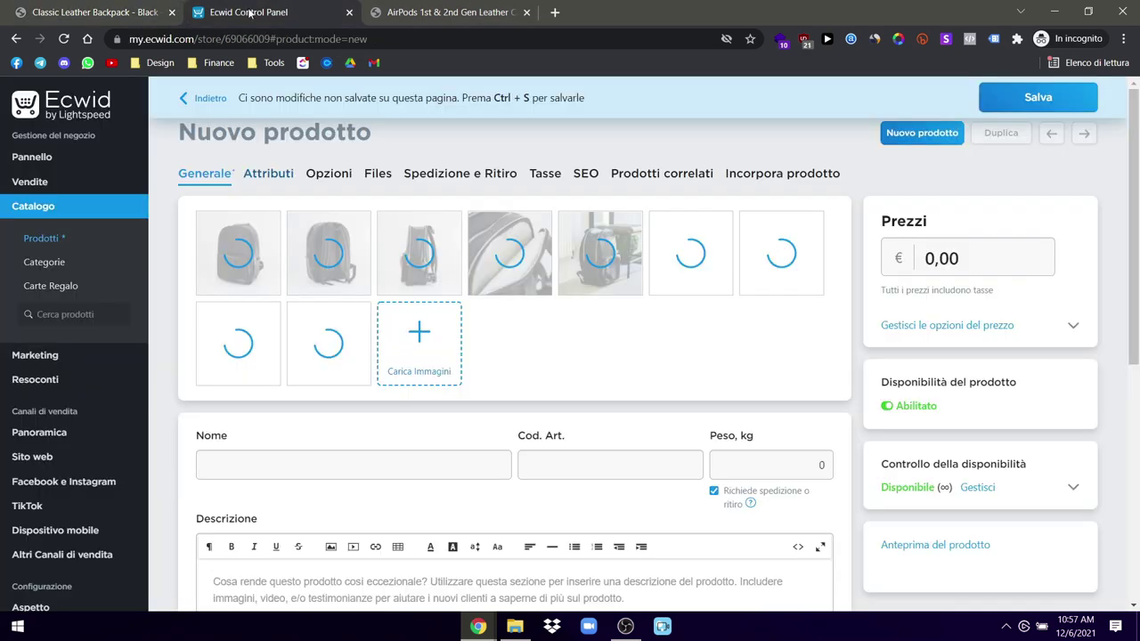
Step: Paste the backpack description, dimensions included, into the new product's description
{"action": "scroll", "coordinate": [283, 552], "scroll_direction": "down", "scroll_amount": 5}
{"action": "key", "text": "ctrl+v"}
{"action": "scroll", "coordinate": [406, 297], "scroll_direction": "down", "scroll_amount": 2}
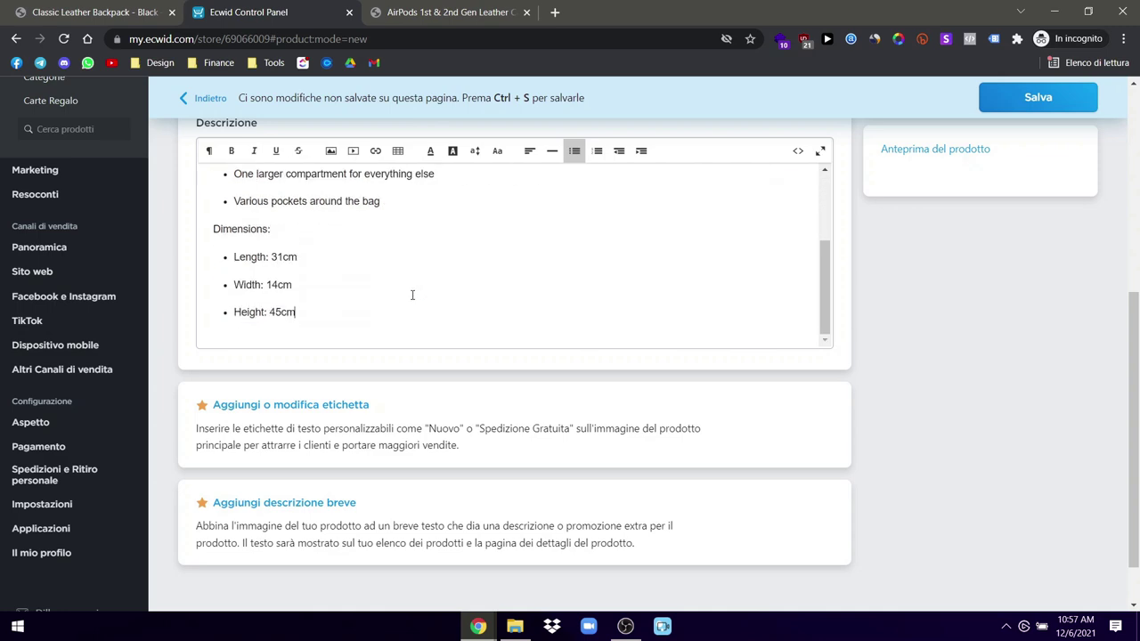
{"action": "scroll", "coordinate": [869, 427], "scroll_direction": "up", "scroll_amount": 3}
Step: Select the Classic Leather Backpack - Black title on the ULX product page
{"action": "left_click", "coordinate": [90, 12]}
{"action": "scroll", "coordinate": [1060, 513], "scroll_direction": "up", "scroll_amount": 1}
{"action": "scroll", "coordinate": [1060, 513], "scroll_direction": "up", "scroll_amount": 3}
{"action": "left_click_drag", "start_coordinate": [805, 158], "coordinate": [745, 112]}
{"action": "key", "text": "ctrl+c"}
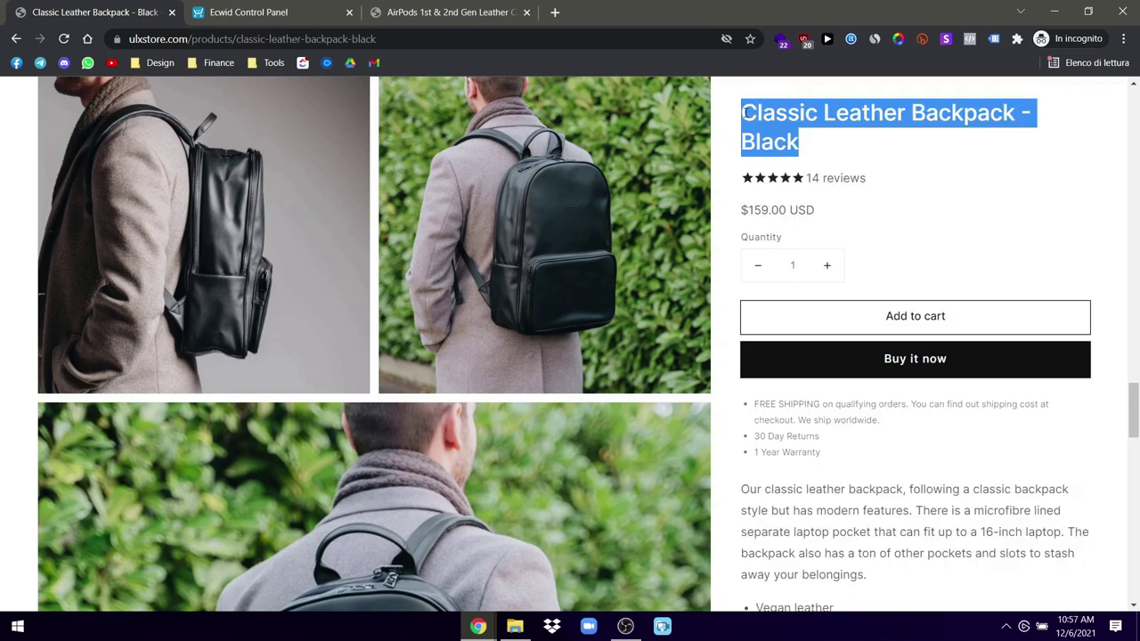
Step: Scroll to the top of the ULX backpack page, showing the title, $159.00 price and 14 reviews
{"action": "scroll", "coordinate": [745, 112], "scroll_direction": "up", "scroll_amount": 3}
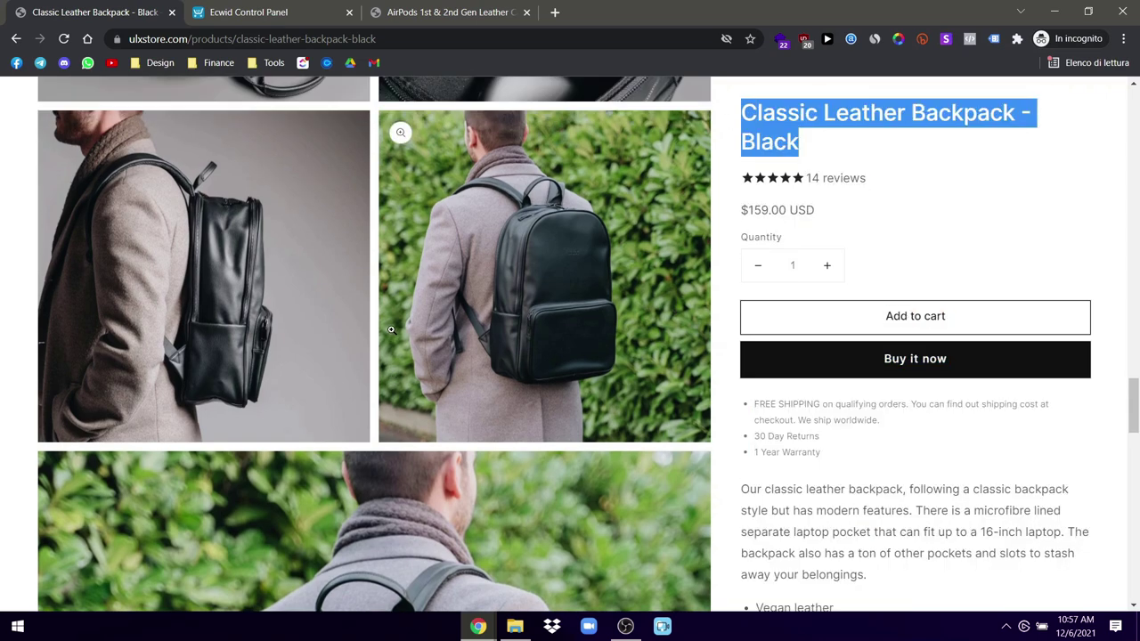
{"action": "scroll", "coordinate": [390, 330], "scroll_direction": "down", "scroll_amount": 10}
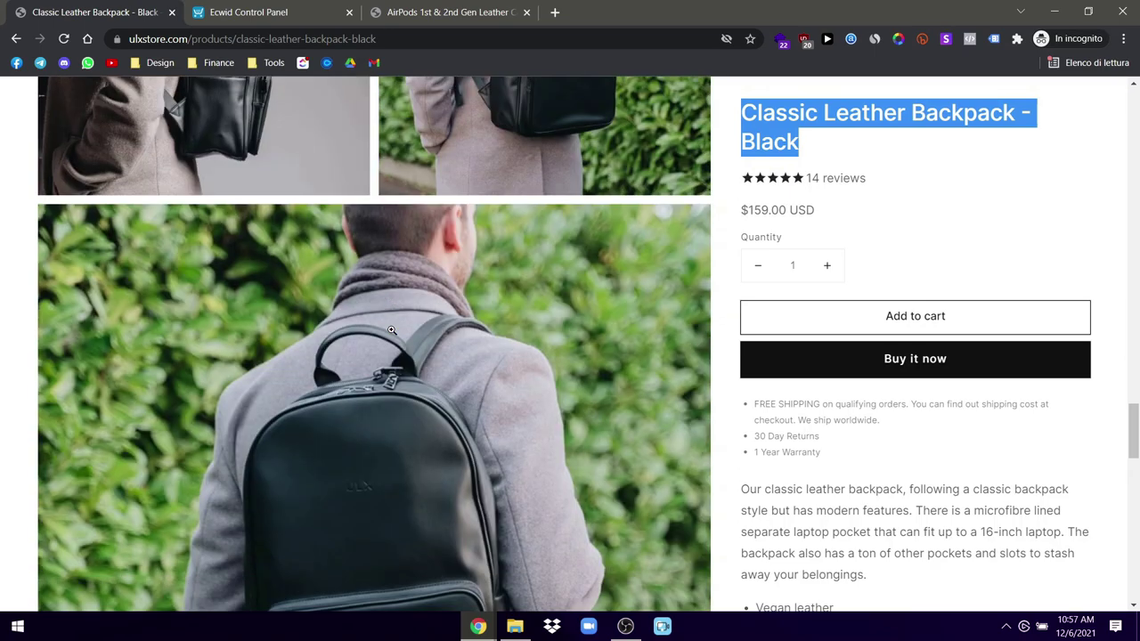
{"action": "scroll", "coordinate": [390, 330], "scroll_direction": "up", "scroll_amount": 6}
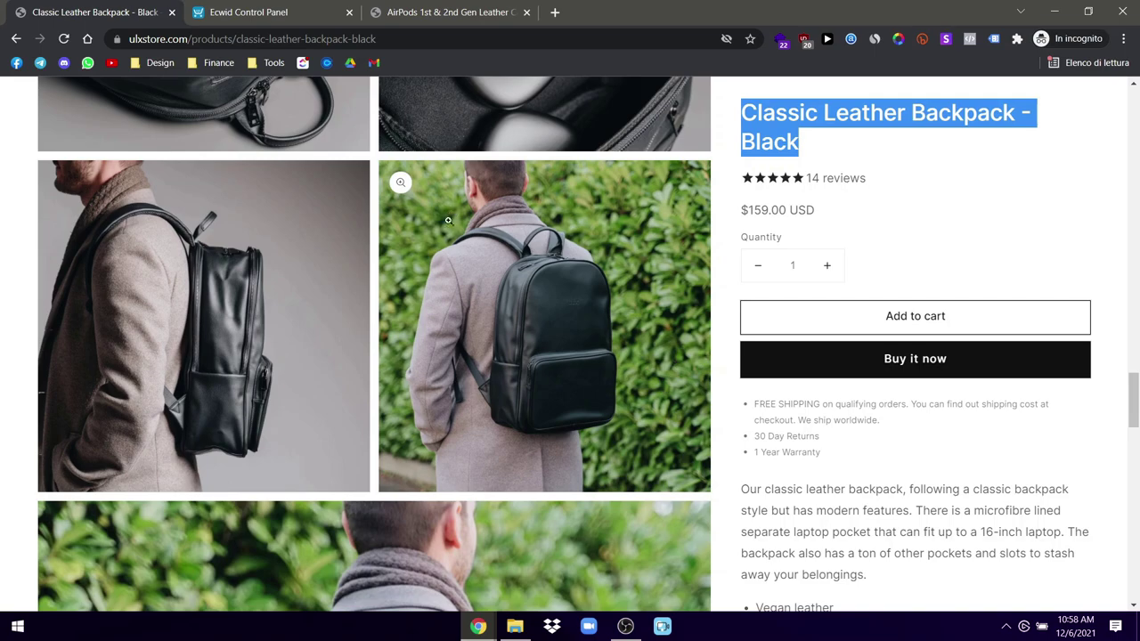
{"action": "scroll", "coordinate": [517, 283], "scroll_direction": "up", "scroll_amount": 8}
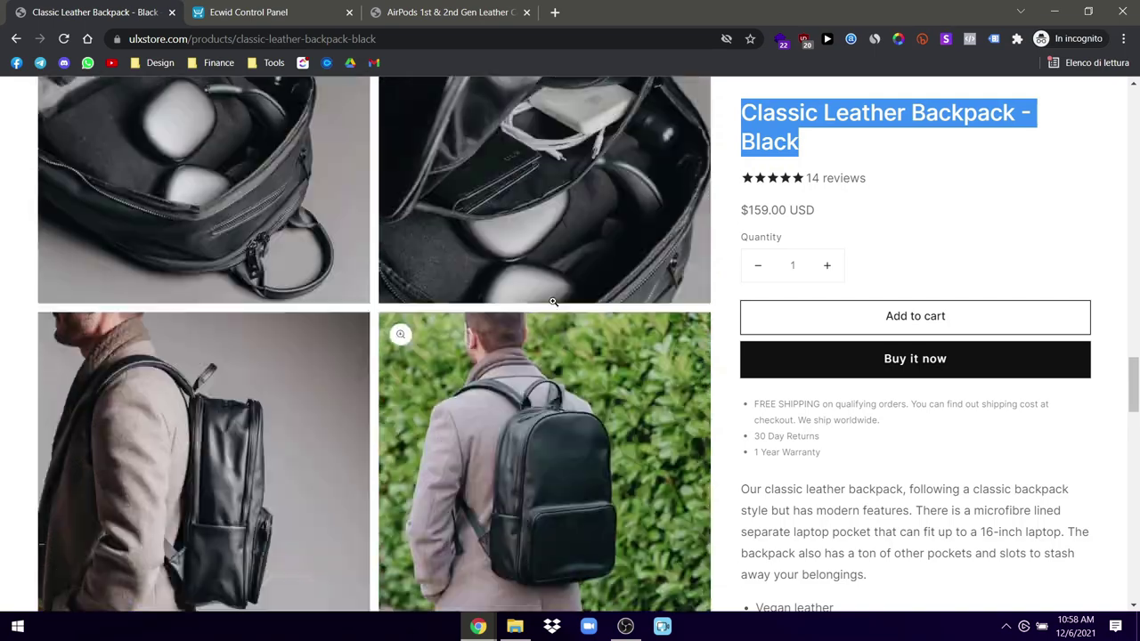
{"action": "scroll", "coordinate": [552, 301], "scroll_direction": "up", "scroll_amount": 8}
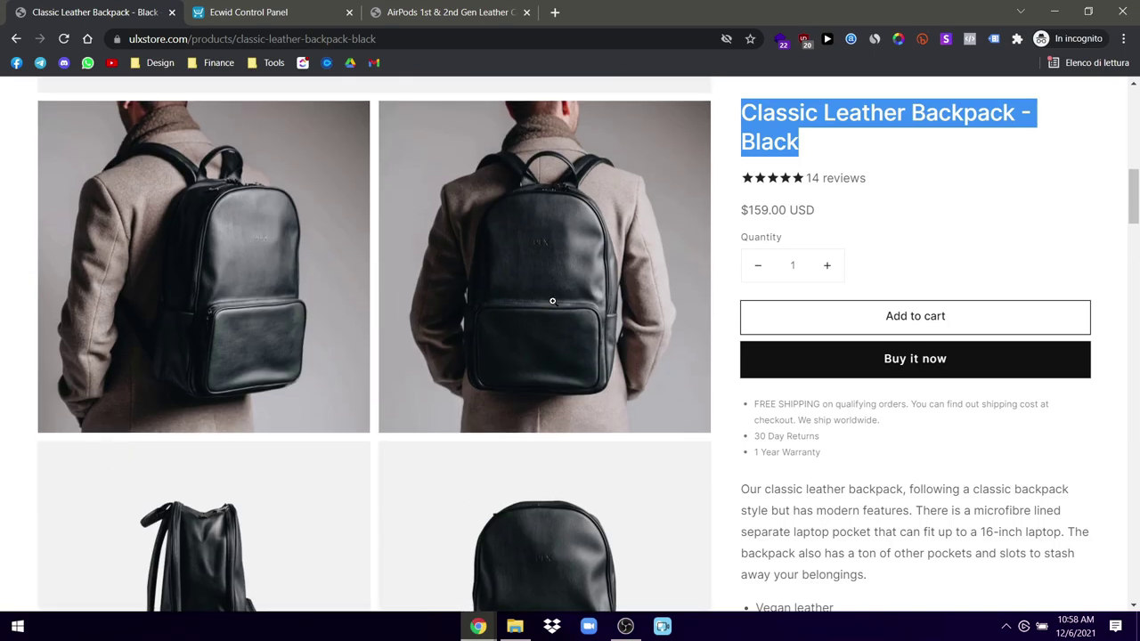
{"action": "scroll", "coordinate": [552, 301], "scroll_direction": "down", "scroll_amount": 4}
{"action": "scroll", "coordinate": [499, 307], "scroll_direction": "up", "scroll_amount": 1}
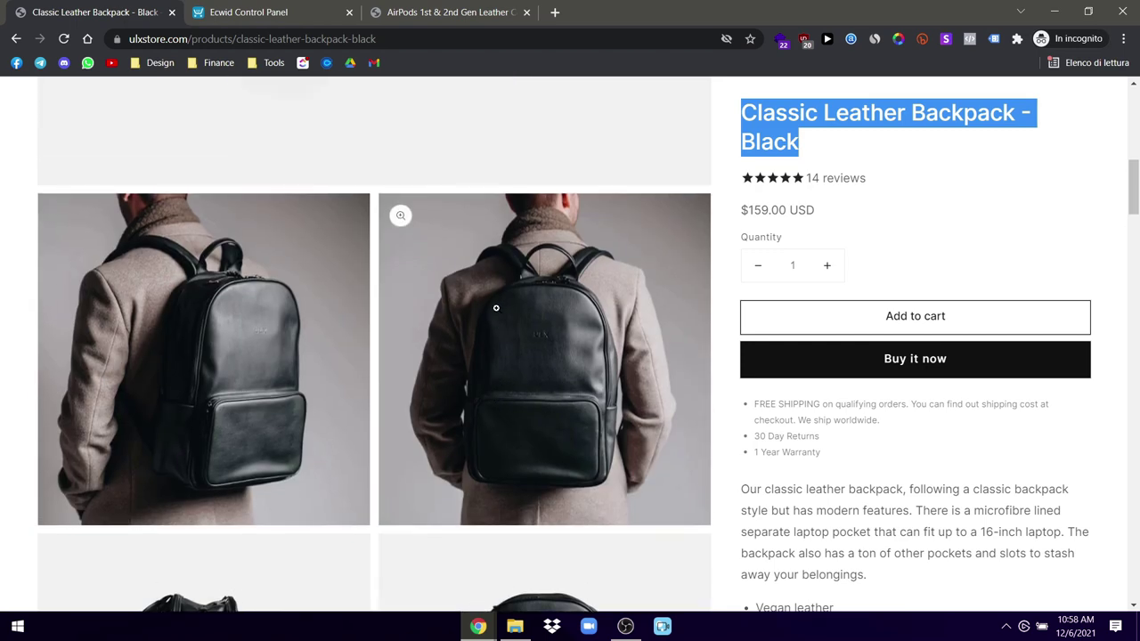
{"action": "scroll", "coordinate": [496, 309], "scroll_direction": "up", "scroll_amount": 7}
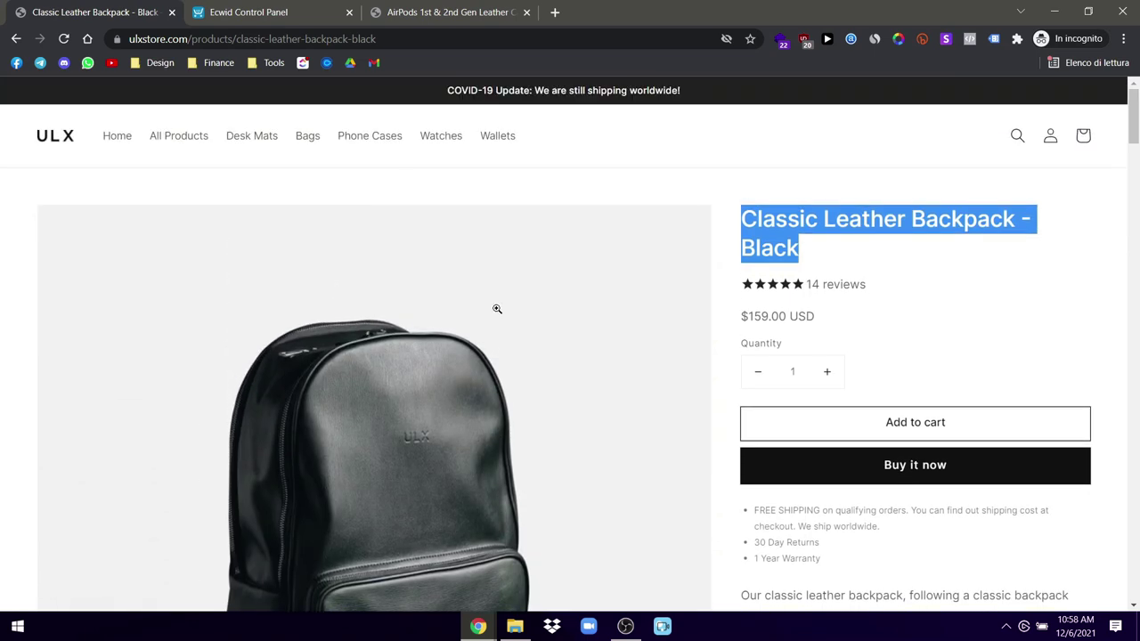
Step: Paste 'Classic Leather Backpack - Black' as the new product's name
{"action": "left_click", "coordinate": [284, 11]}
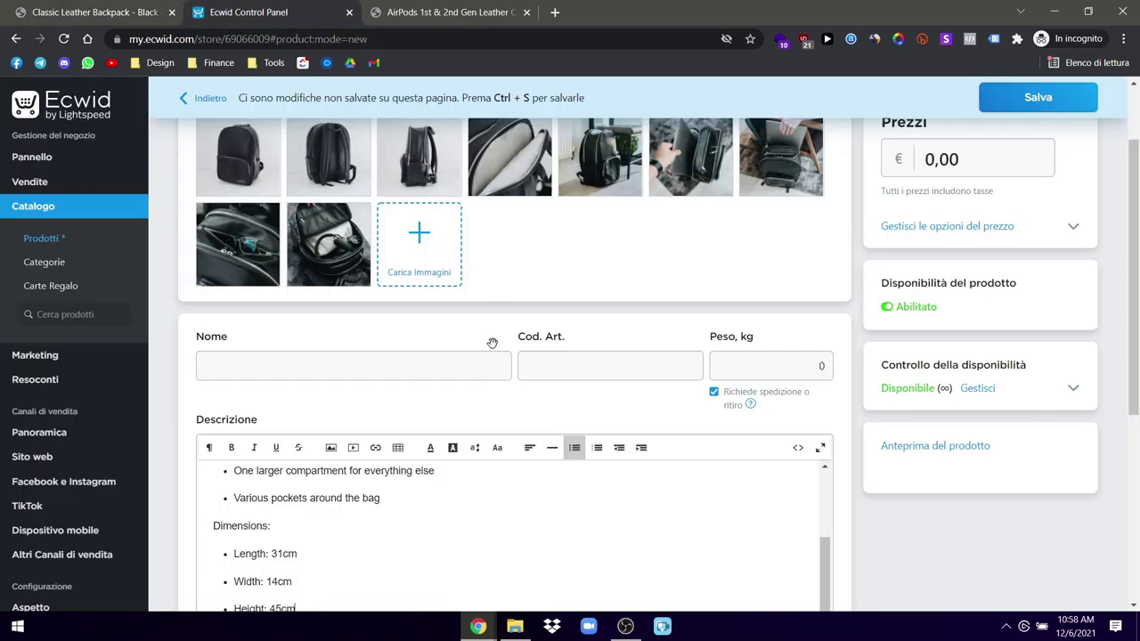
{"action": "scroll", "coordinate": [400, 407], "scroll_direction": "down", "scroll_amount": 2}
{"action": "scroll", "coordinate": [461, 400], "scroll_direction": "up", "scroll_amount": 3}
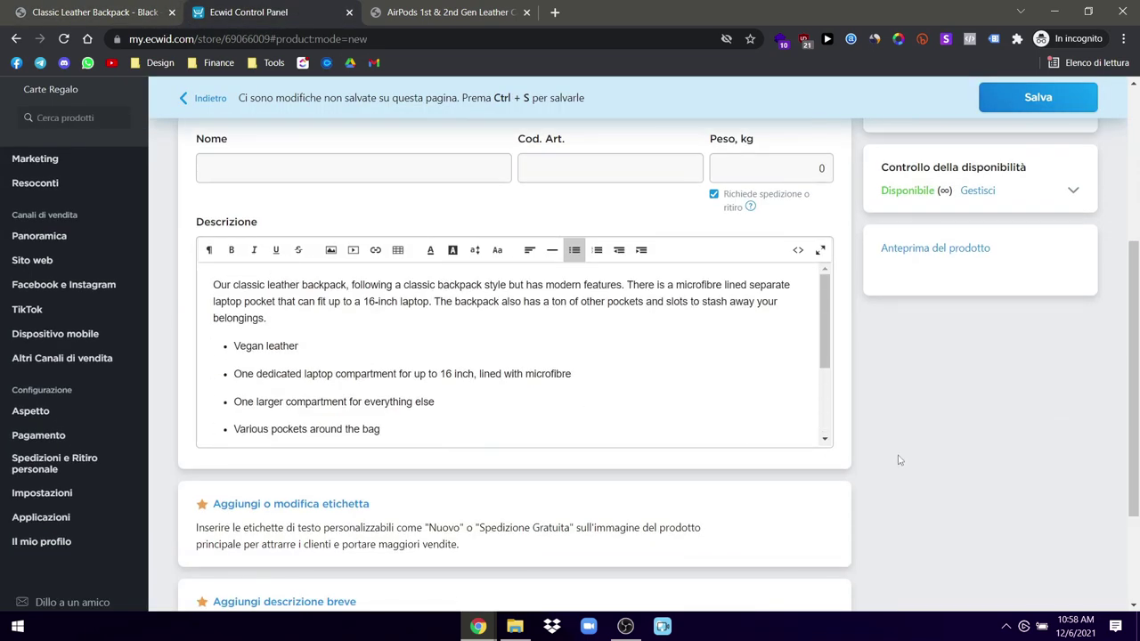
{"action": "scroll", "coordinate": [895, 448], "scroll_direction": "up", "scroll_amount": 3}
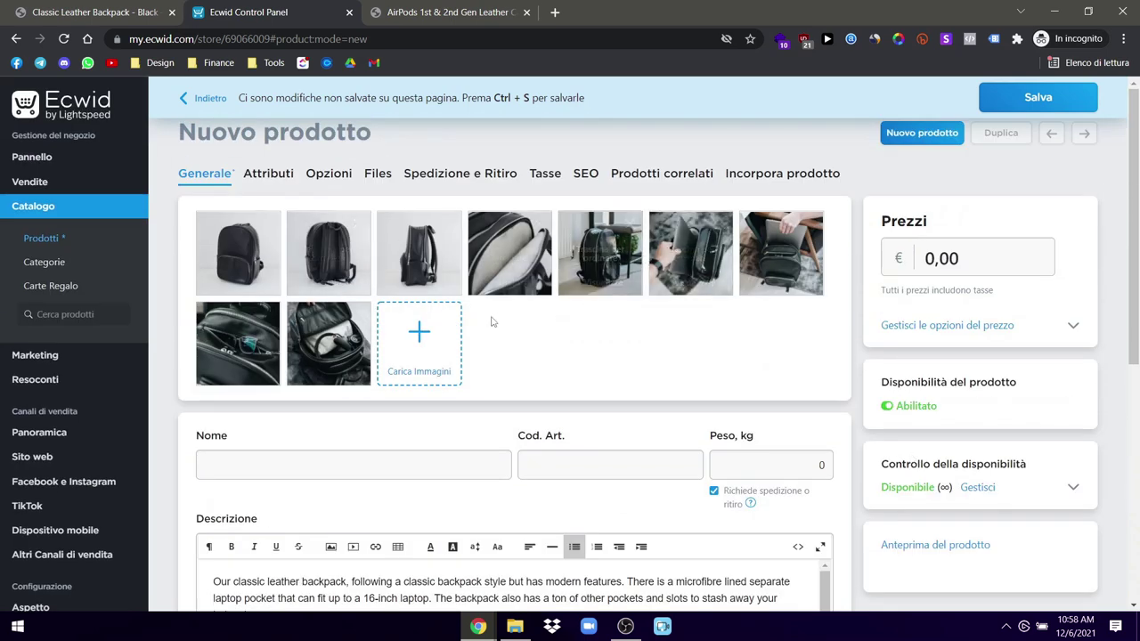
{"action": "scroll", "coordinate": [467, 363], "scroll_direction": "down", "scroll_amount": 1}
{"action": "scroll", "coordinate": [467, 363], "scroll_direction": "down", "scroll_amount": 2}
{"action": "left_click", "coordinate": [233, 263]}
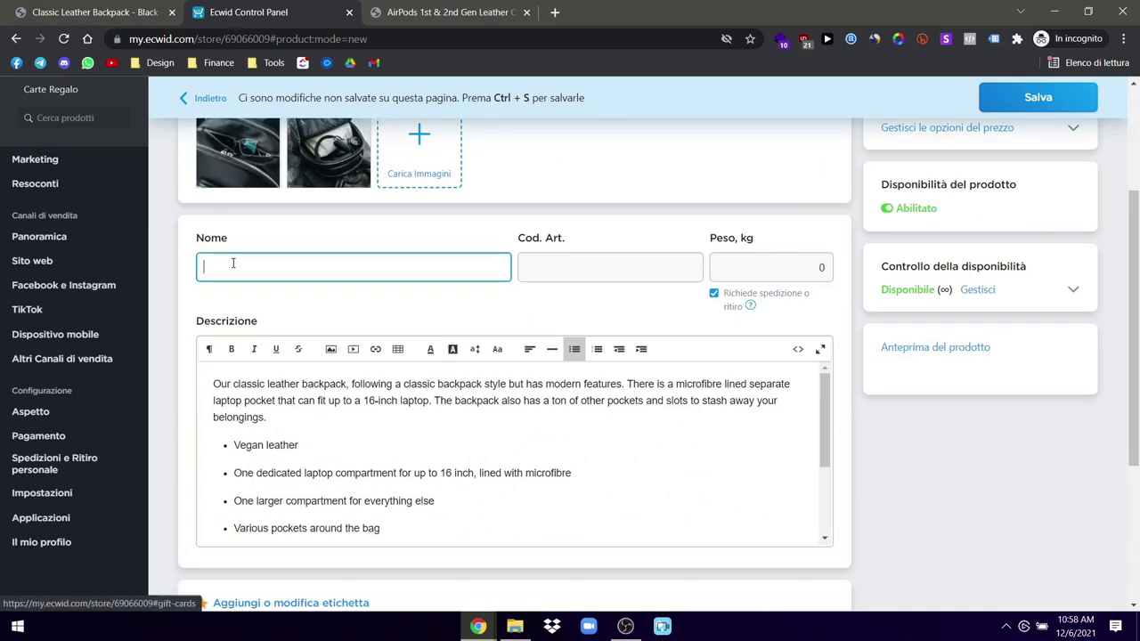
{"action": "key", "text": "ctrl+v"}
Step: Set the backpack's weight to 1 kg
{"action": "left_click", "coordinate": [722, 266]}
{"action": "type", "text": "1"}
{"action": "left_click", "coordinate": [639, 310]}
{"action": "scroll", "coordinate": [600, 341], "scroll_direction": "down", "scroll_amount": 4}
{"action": "scroll", "coordinate": [656, 377], "scroll_direction": "up", "scroll_amount": 7}
Step: Set the backpack's price to €149,00
{"action": "key", "text": "ctrl+shift+Tab"}
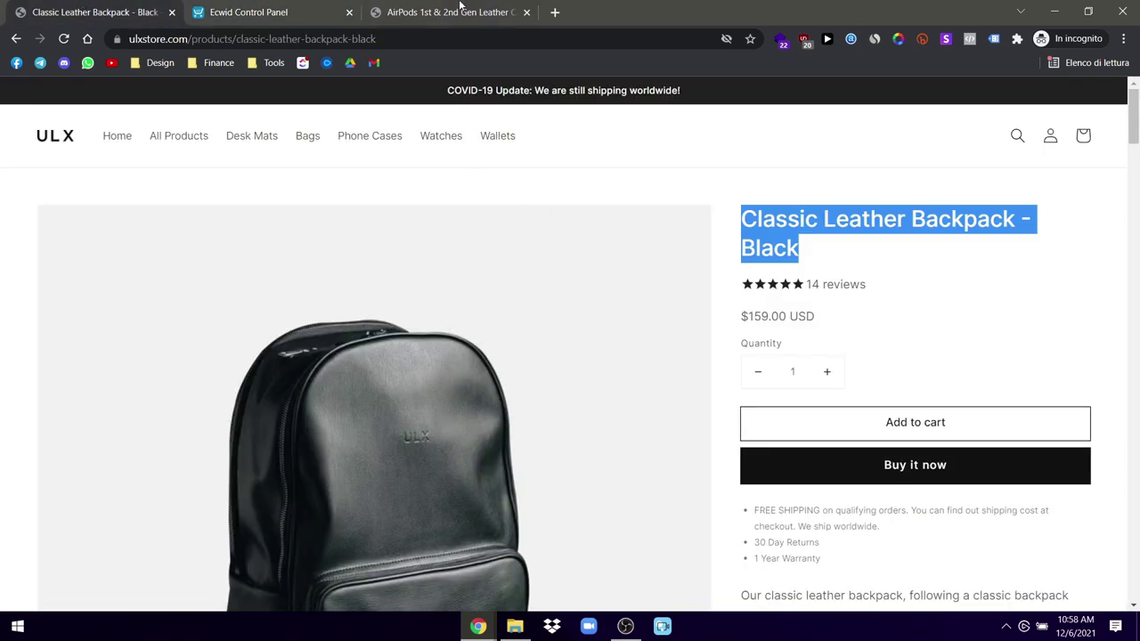
{"action": "left_click", "coordinate": [242, 11]}
{"action": "left_click", "coordinate": [921, 257]}
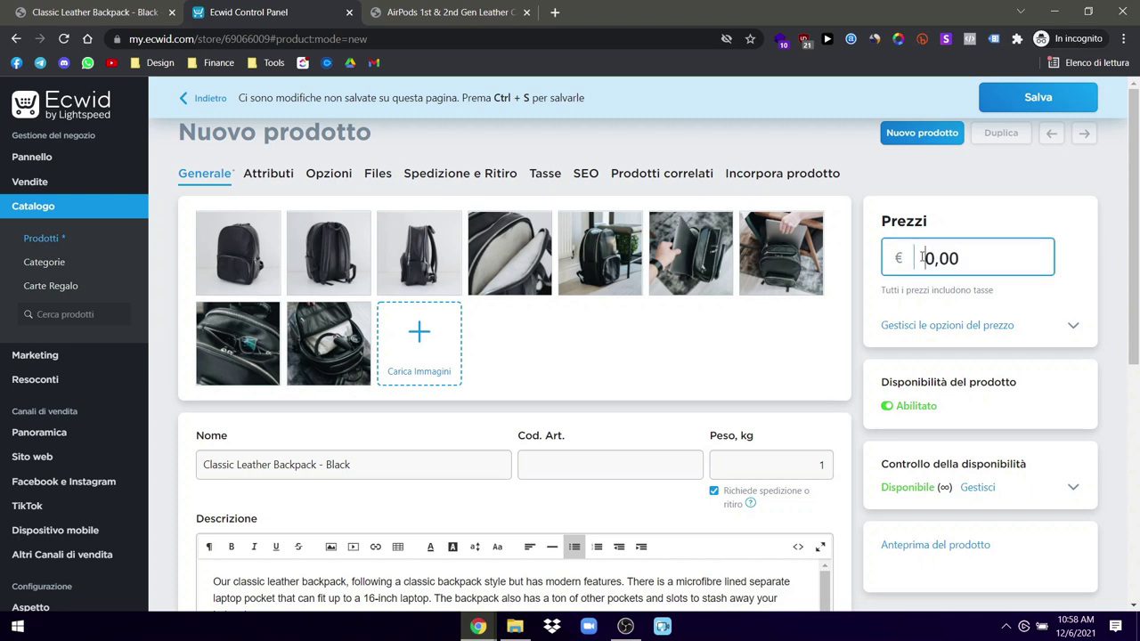
{"action": "left_click_drag", "start_coordinate": [928, 257], "coordinate": [936, 250]}
{"action": "type", "text": "49"}
{"action": "left_click_drag", "start_coordinate": [988, 250], "coordinate": [959, 257]}
{"action": "type", "text": "99"}
{"action": "type", "text": "0"}
{"action": "left_click", "coordinate": [1005, 230]}
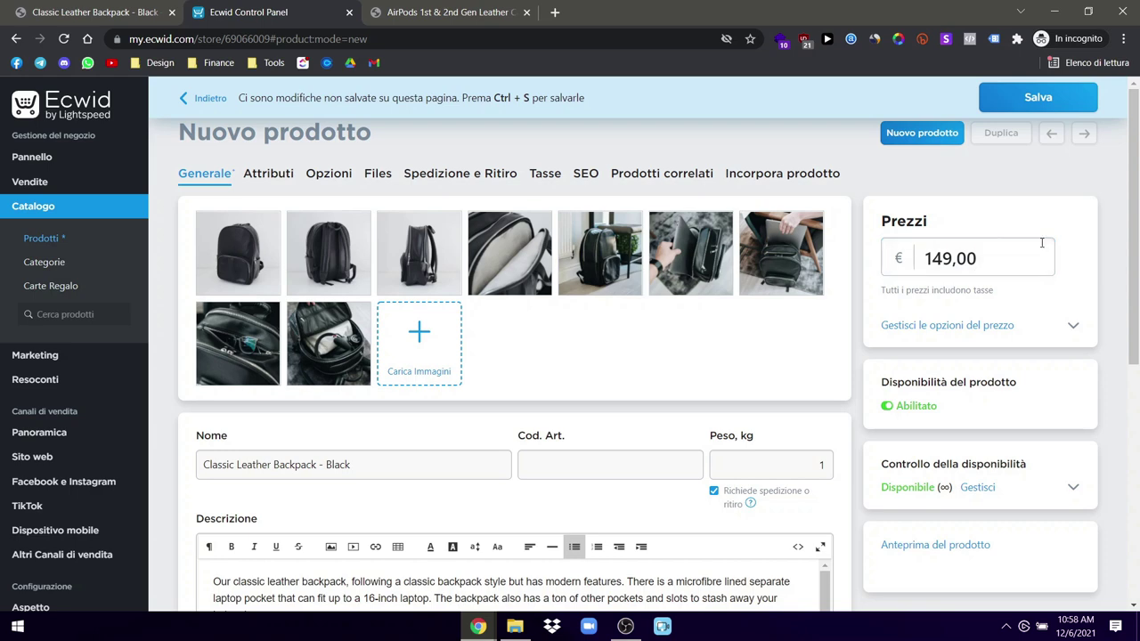
{"action": "scroll", "coordinate": [975, 452], "scroll_direction": "down", "scroll_amount": 3}
{"action": "scroll", "coordinate": [896, 450], "scroll_direction": "up", "scroll_amount": 3}
{"action": "left_click", "coordinate": [286, 173]}
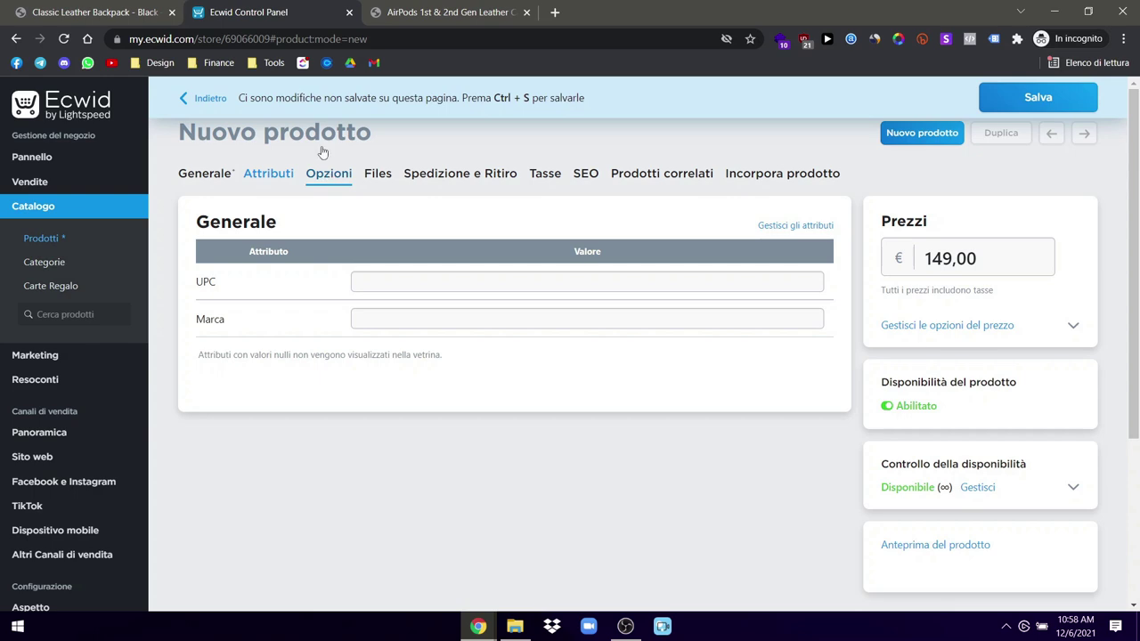
Step: Look through the backpack's Options, Files, Shipping and Embed sections, ending at Related Products
{"action": "key", "text": "ctrl+shift+Tab"}
{"action": "left_click", "coordinate": [327, 10]}
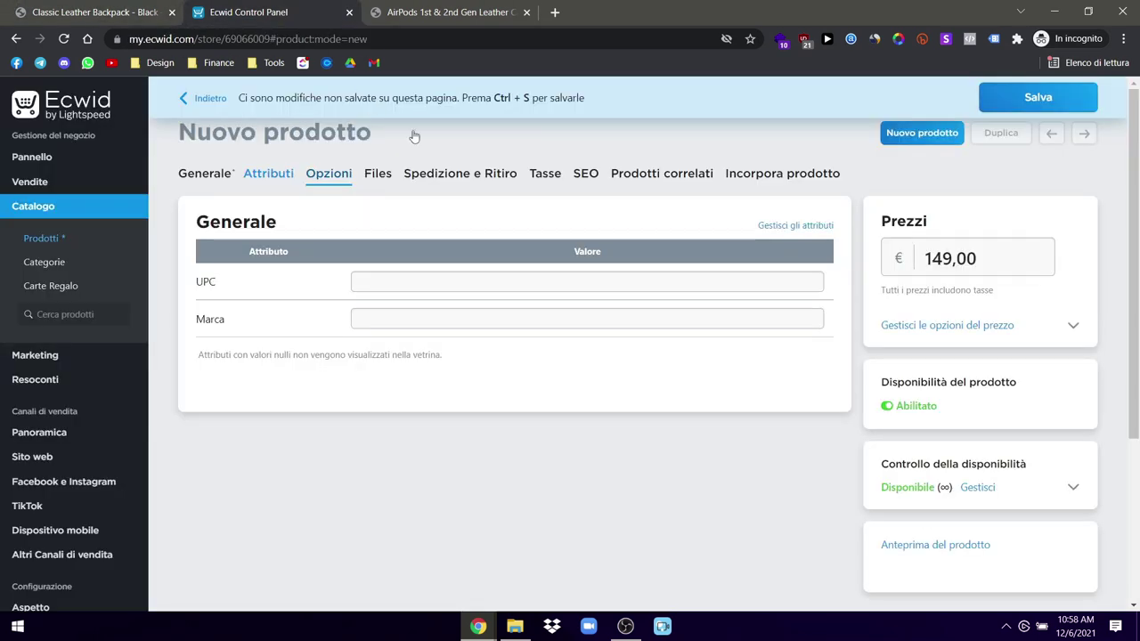
{"action": "left_click", "coordinate": [329, 173]}
{"action": "left_click", "coordinate": [380, 174]}
{"action": "left_click", "coordinate": [460, 178]}
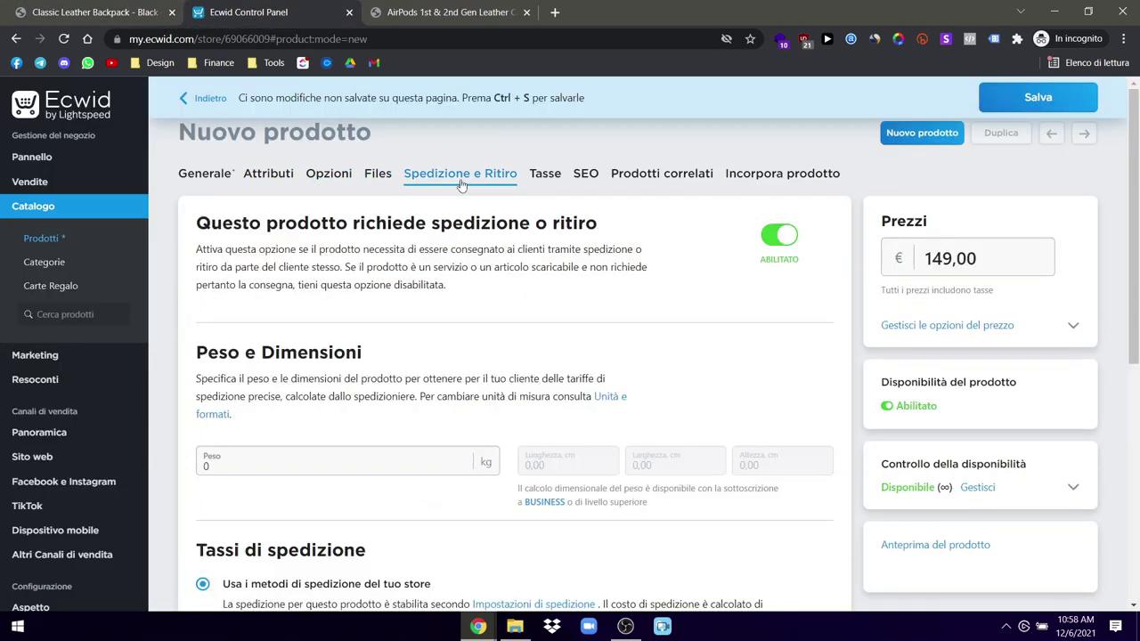
{"action": "left_click", "coordinate": [753, 175]}
{"action": "left_click", "coordinate": [662, 175]}
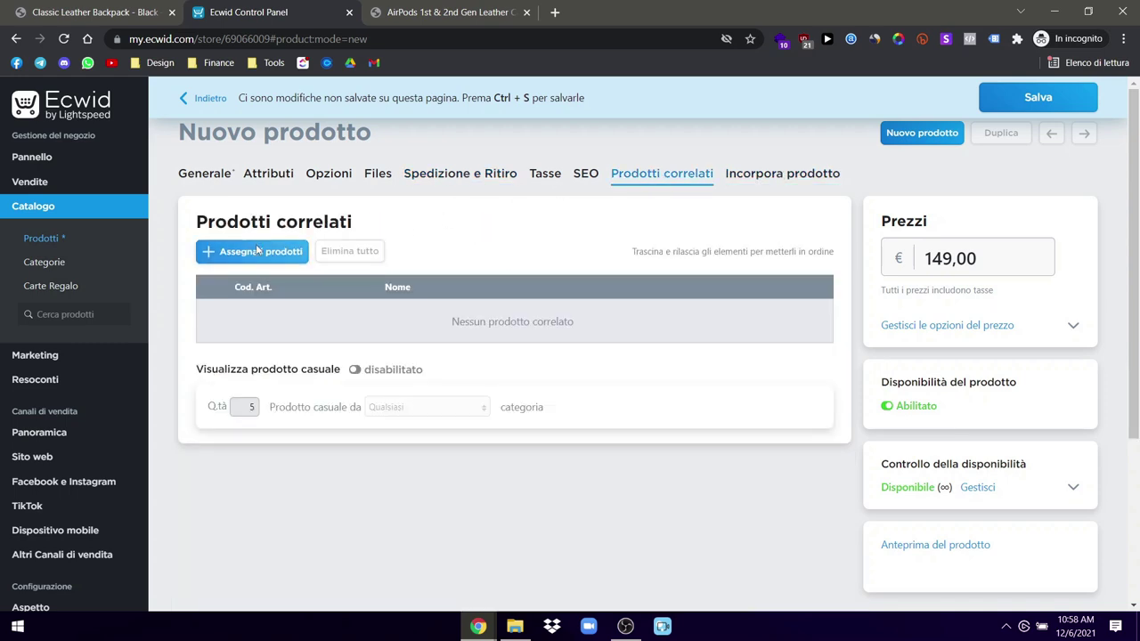
Step: Add the AirPods case and Black Water Bottle as related products and save the backpack
{"action": "left_click", "coordinate": [258, 251]}
{"action": "left_click", "coordinate": [316, 213]}
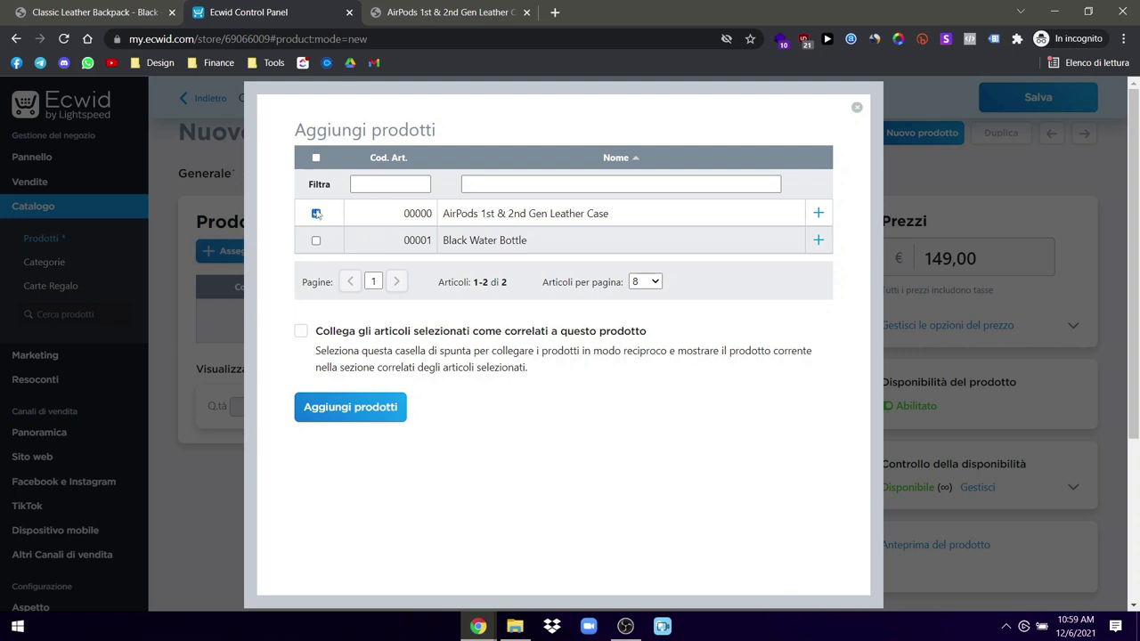
{"action": "left_click", "coordinate": [351, 407]}
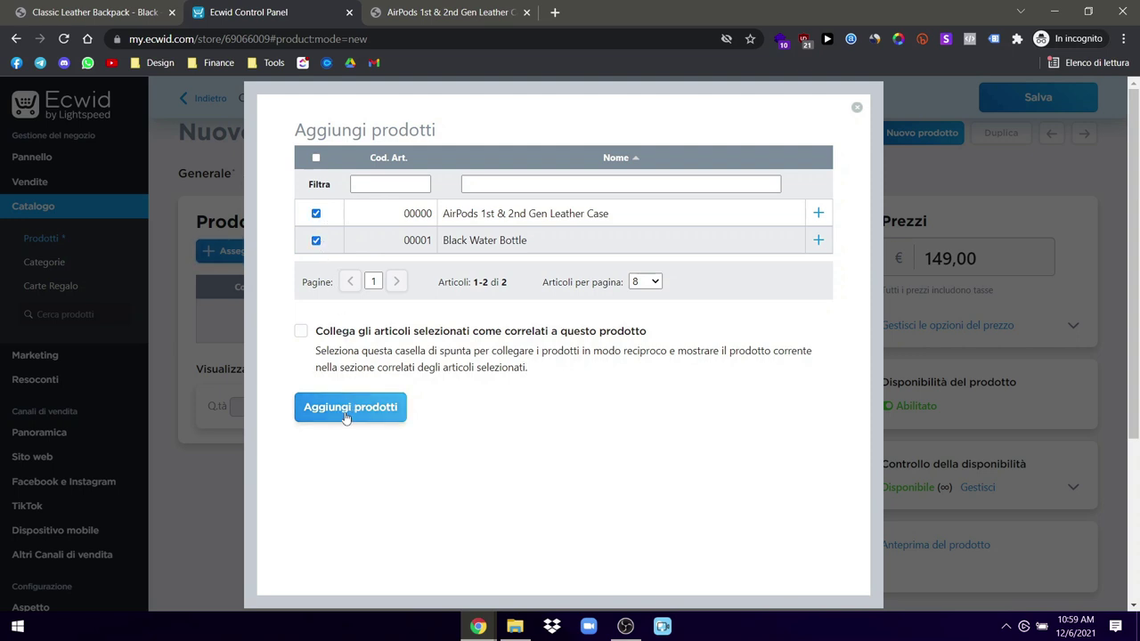
{"action": "key", "text": "ctrl+s"}
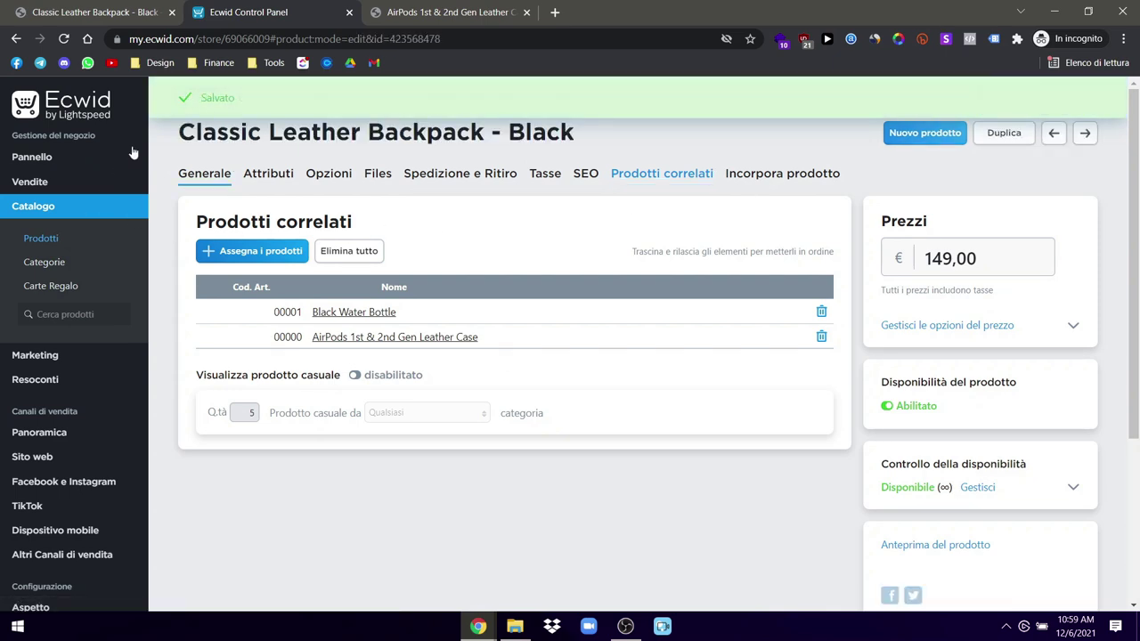
{"action": "left_click", "coordinate": [43, 240]}
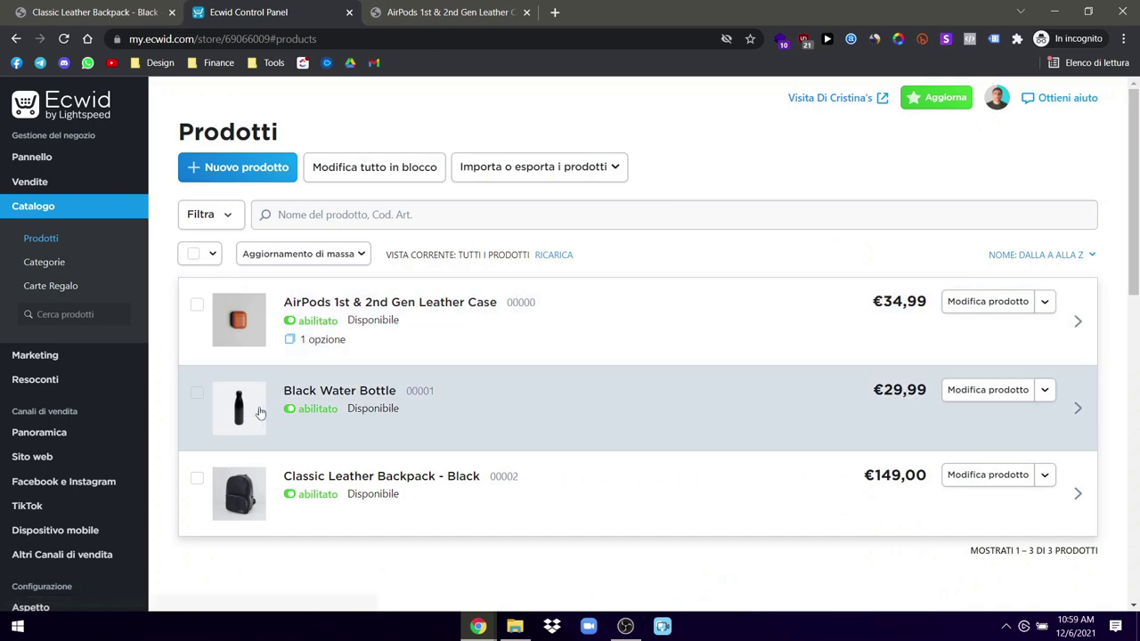
Step: Assign the Classic Leather Backpack and AirPods case as Black Water Bottle's related products and save
{"action": "left_click", "coordinate": [249, 404]}
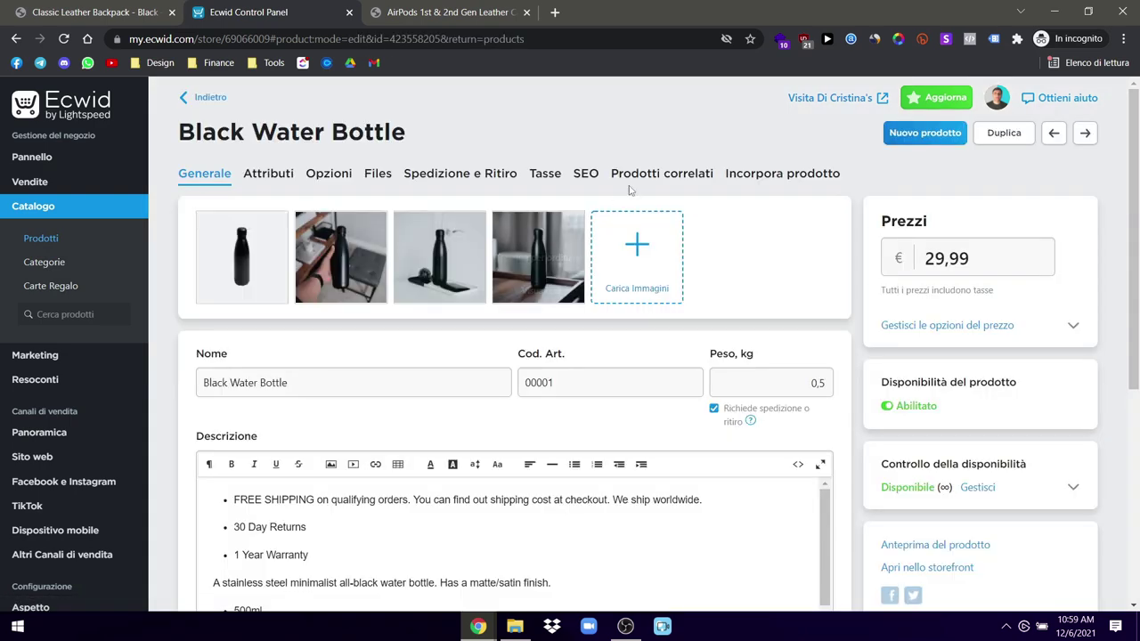
{"action": "left_click", "coordinate": [662, 178]}
{"action": "left_click", "coordinate": [257, 259]}
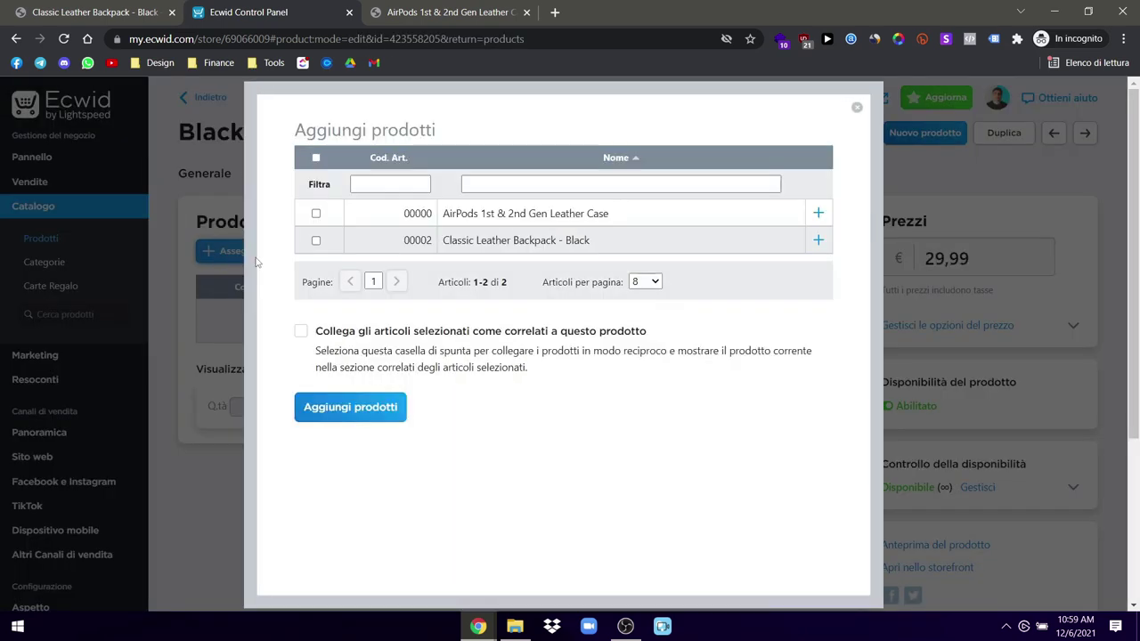
{"action": "left_click", "coordinate": [315, 215]}
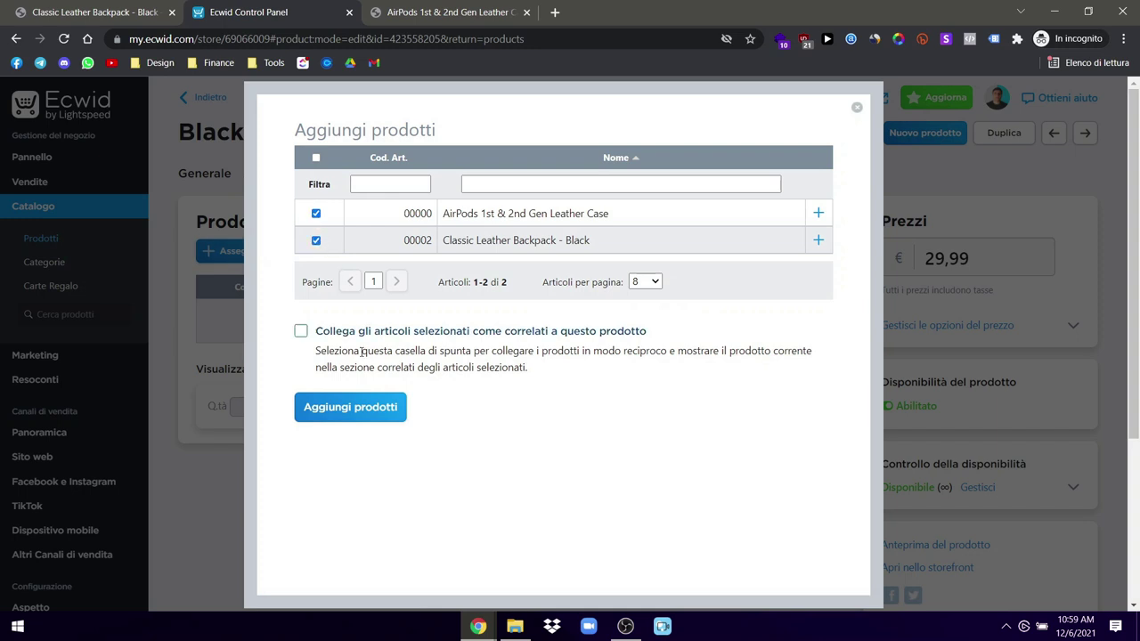
{"action": "left_click", "coordinate": [367, 418]}
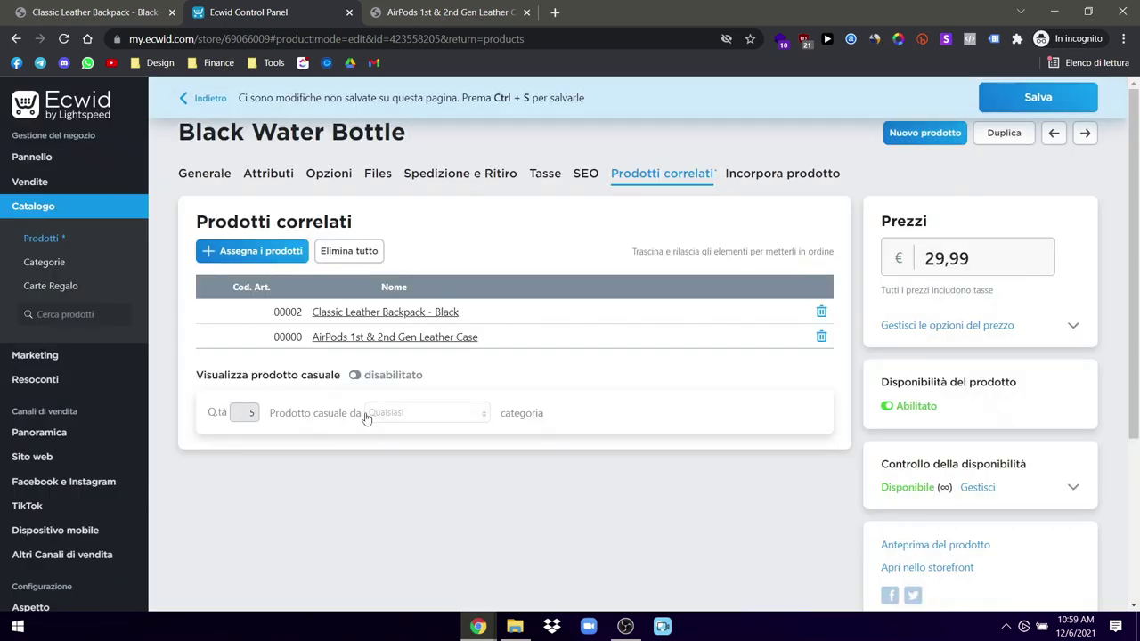
{"action": "left_click", "coordinate": [1055, 98]}
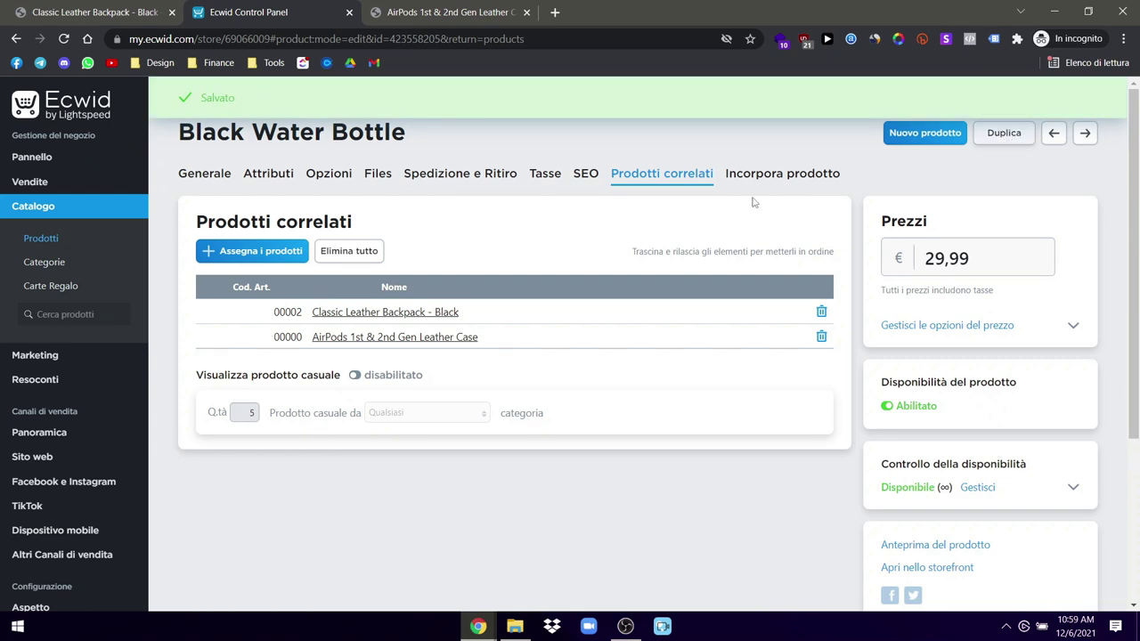
{"action": "left_click", "coordinate": [43, 238]}
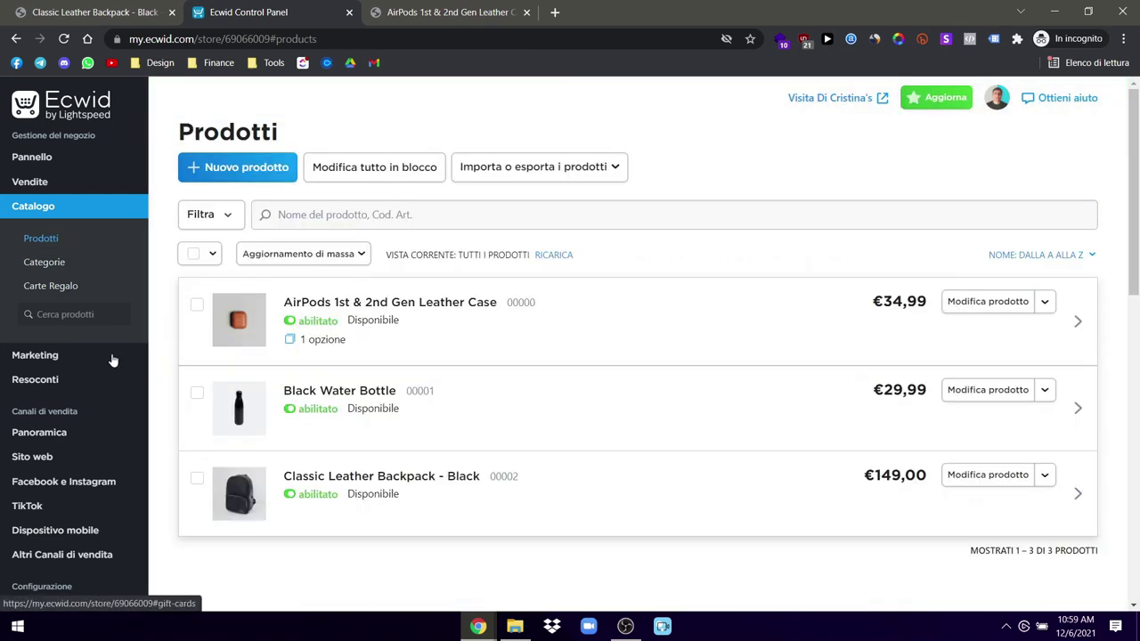
Step: Check the Classic Leather Backpack - Black's related products
{"action": "left_click", "coordinate": [241, 484]}
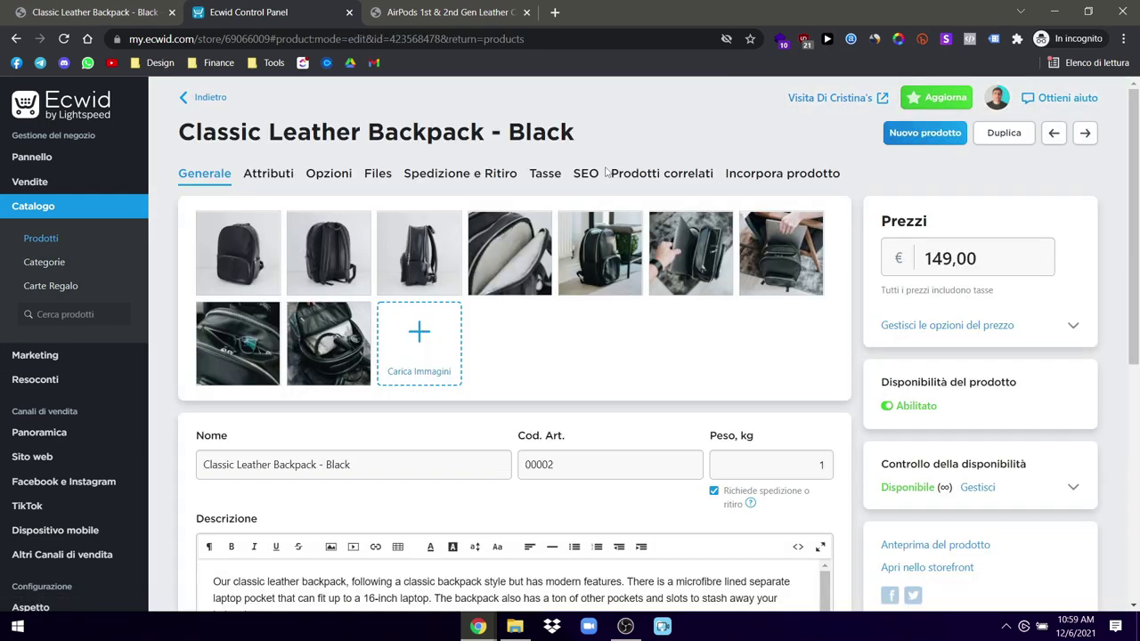
{"action": "left_click", "coordinate": [663, 173]}
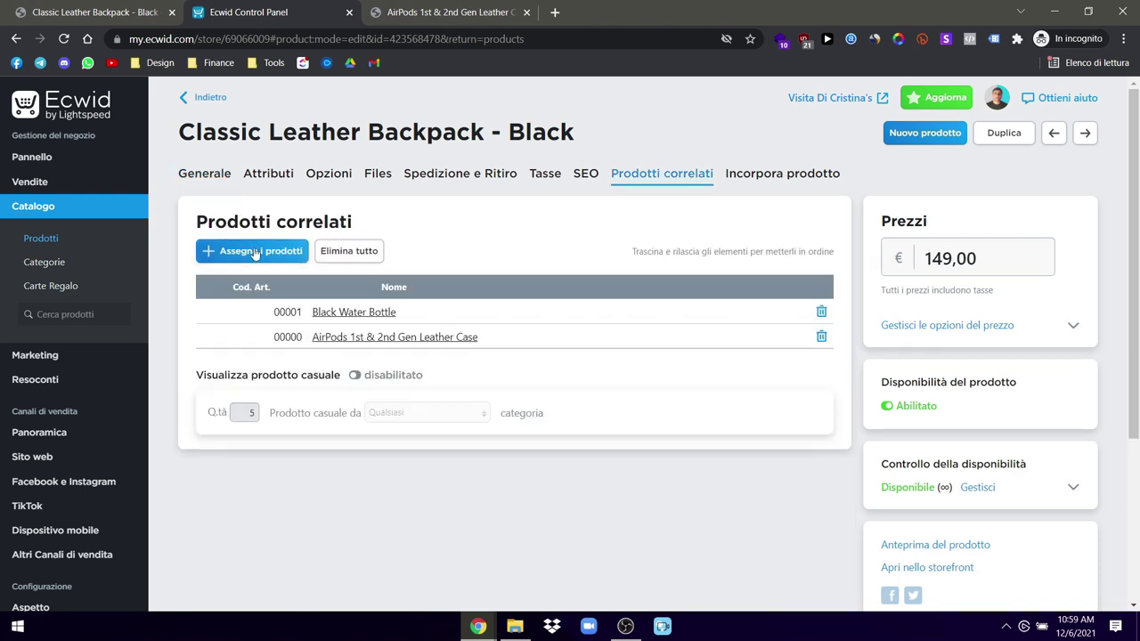
{"action": "left_click", "coordinate": [41, 238]}
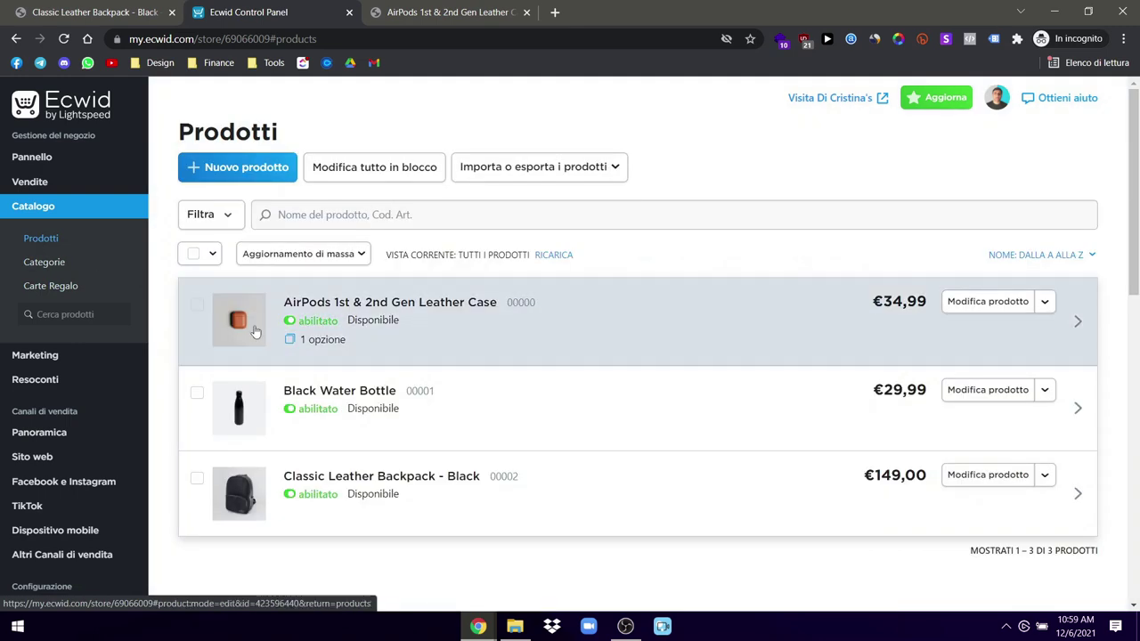
Step: Relate the water bottle and backpack to the AirPods case, save, and open the live storefront
{"action": "left_click", "coordinate": [255, 331]}
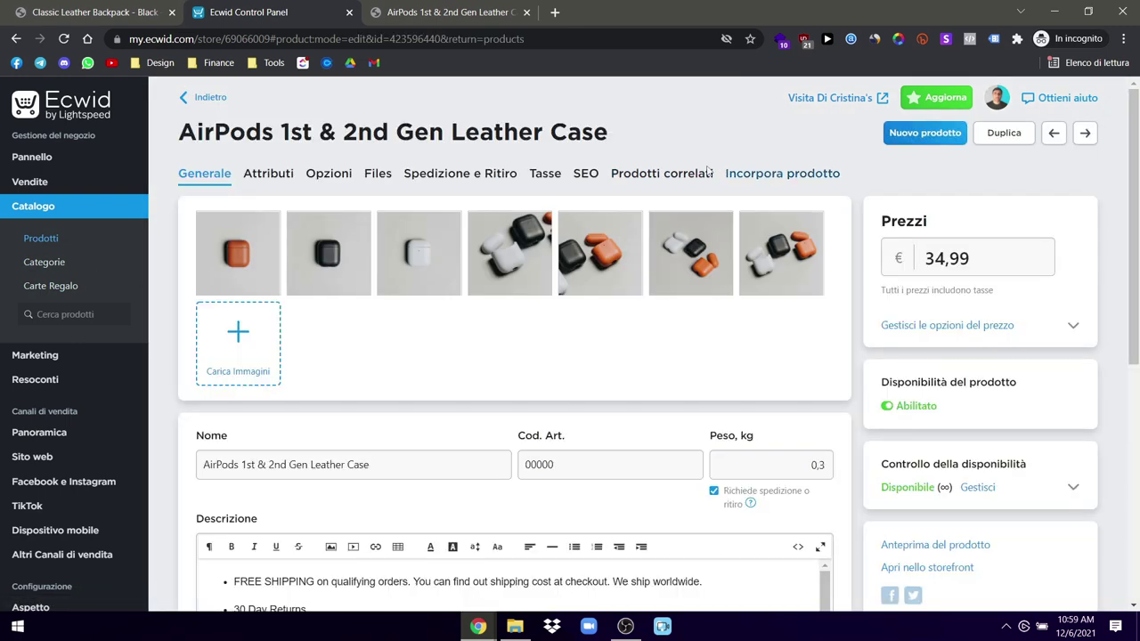
{"action": "left_click", "coordinate": [667, 175]}
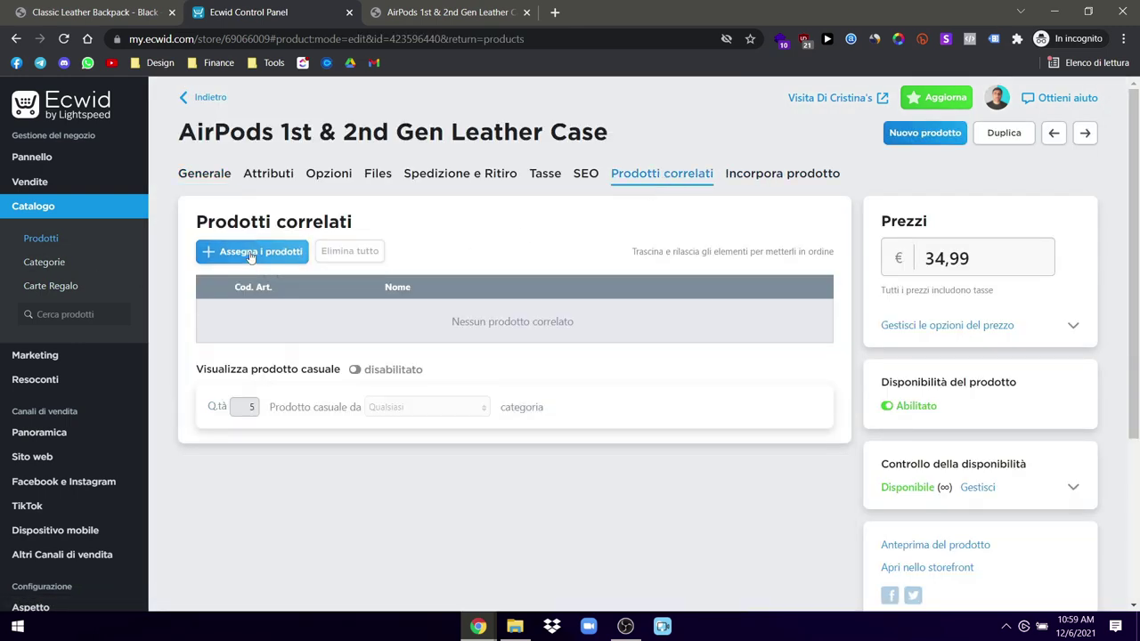
{"action": "left_click", "coordinate": [253, 255]}
{"action": "left_click", "coordinate": [317, 215]}
{"action": "left_click", "coordinate": [341, 402]}
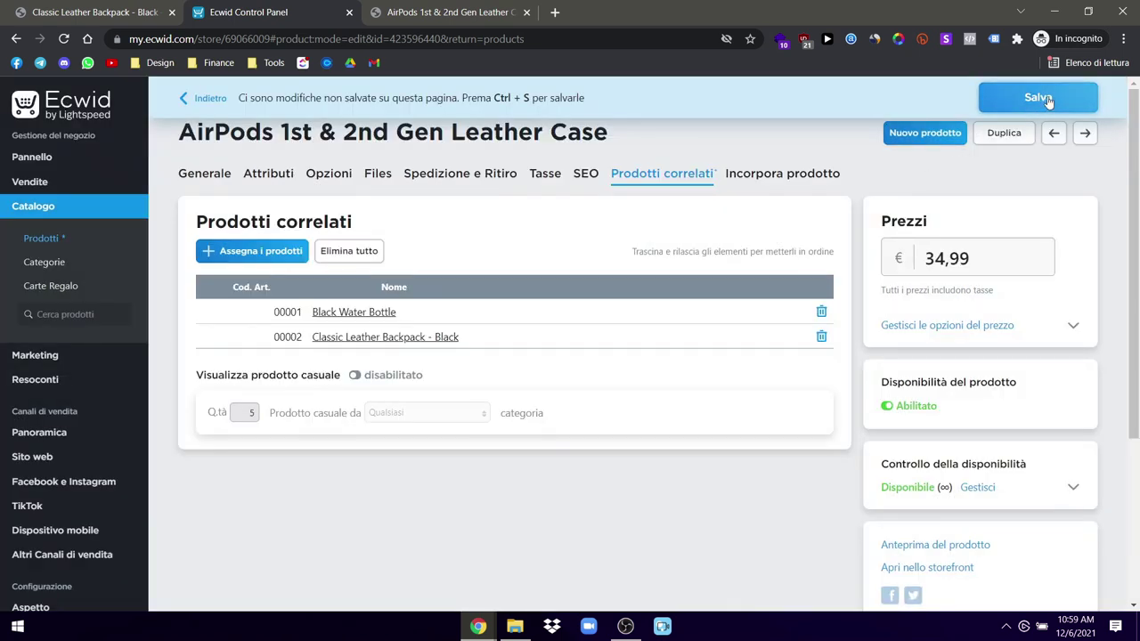
{"action": "left_click", "coordinate": [1038, 98]}
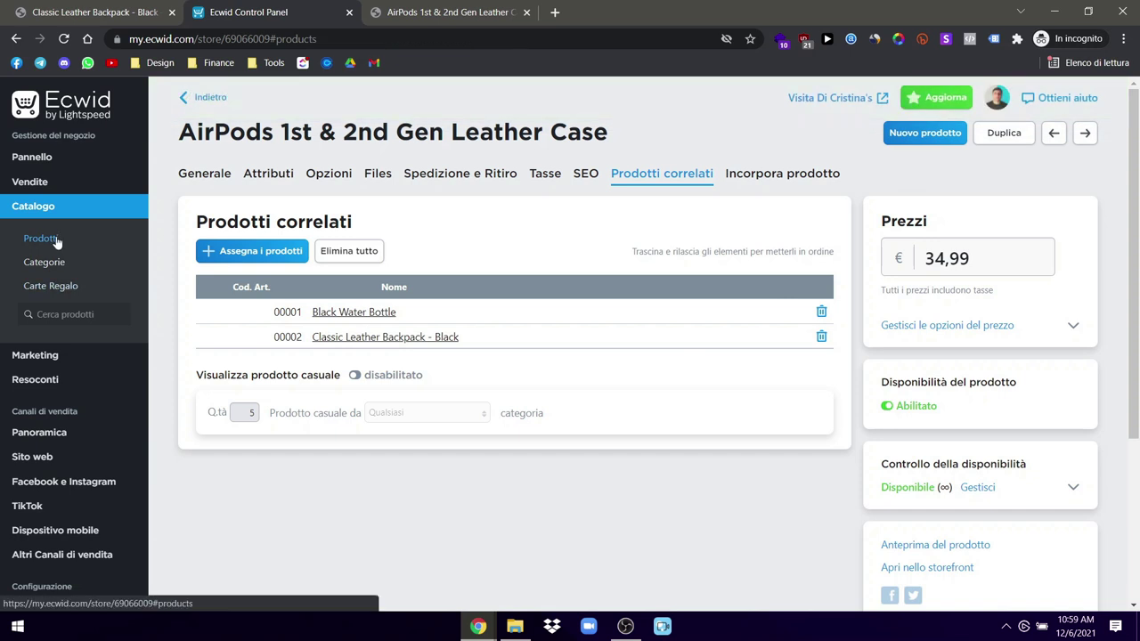
{"action": "left_click", "coordinate": [41, 239]}
{"action": "left_click", "coordinate": [883, 98]}
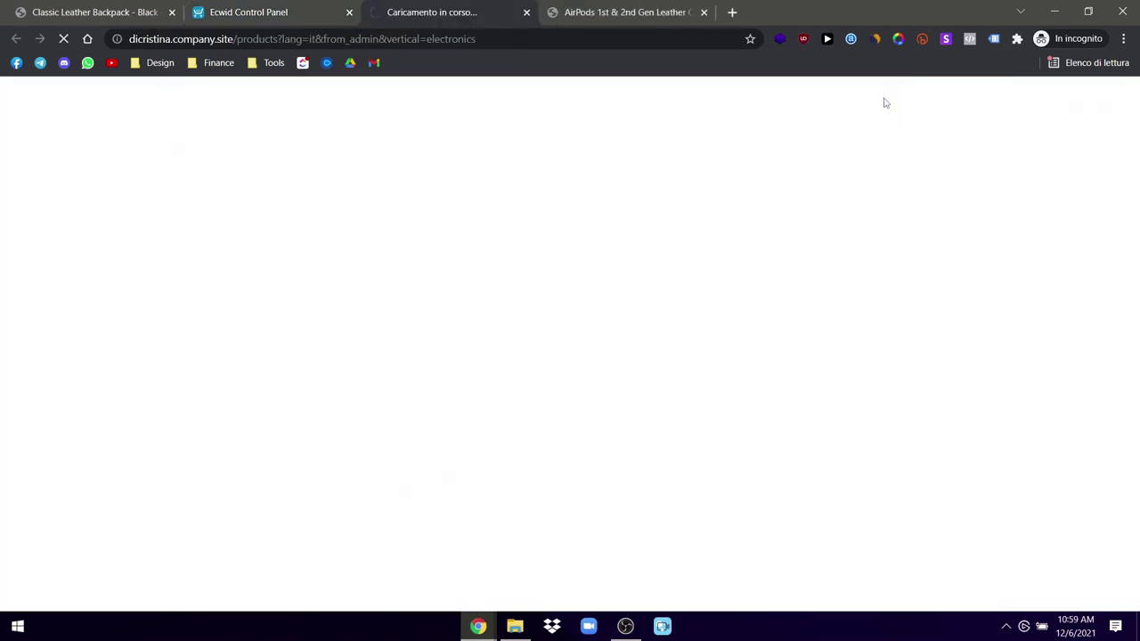
Step: Scroll through the AirPods 1st & 2nd Gen Leather Case product page, then return to the control panel's Prodotti list
{"action": "left_click", "coordinate": [703, 13]}
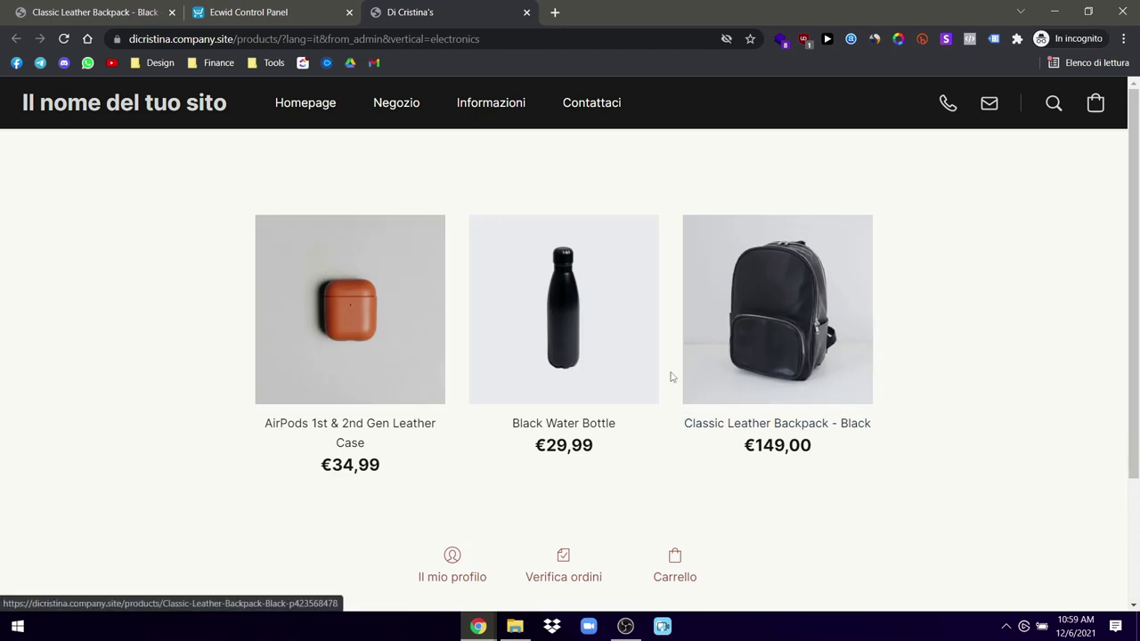
{"action": "left_click", "coordinate": [41, 11]}
{"action": "left_click", "coordinate": [392, 13]}
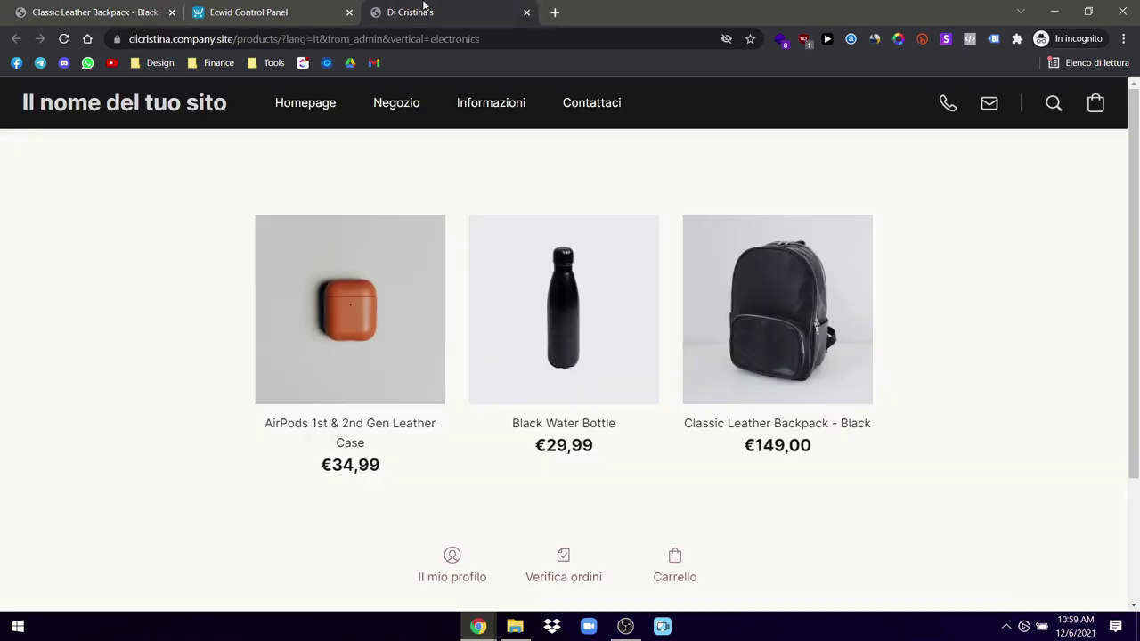
{"action": "left_click", "coordinate": [380, 305]}
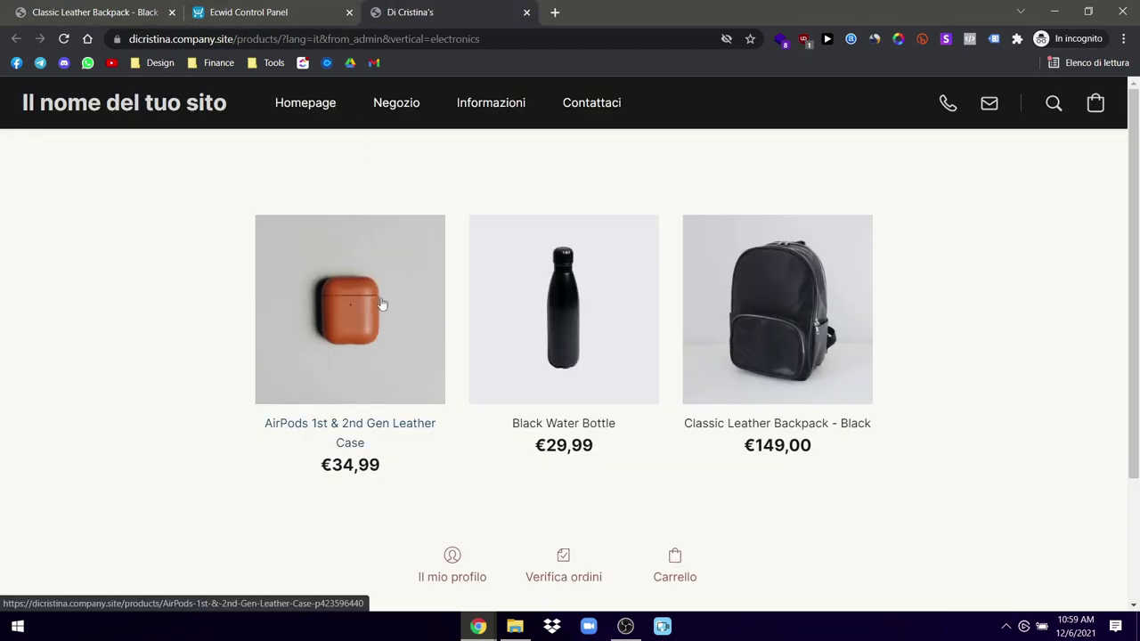
{"action": "scroll", "coordinate": [749, 344], "scroll_direction": "down", "scroll_amount": 7}
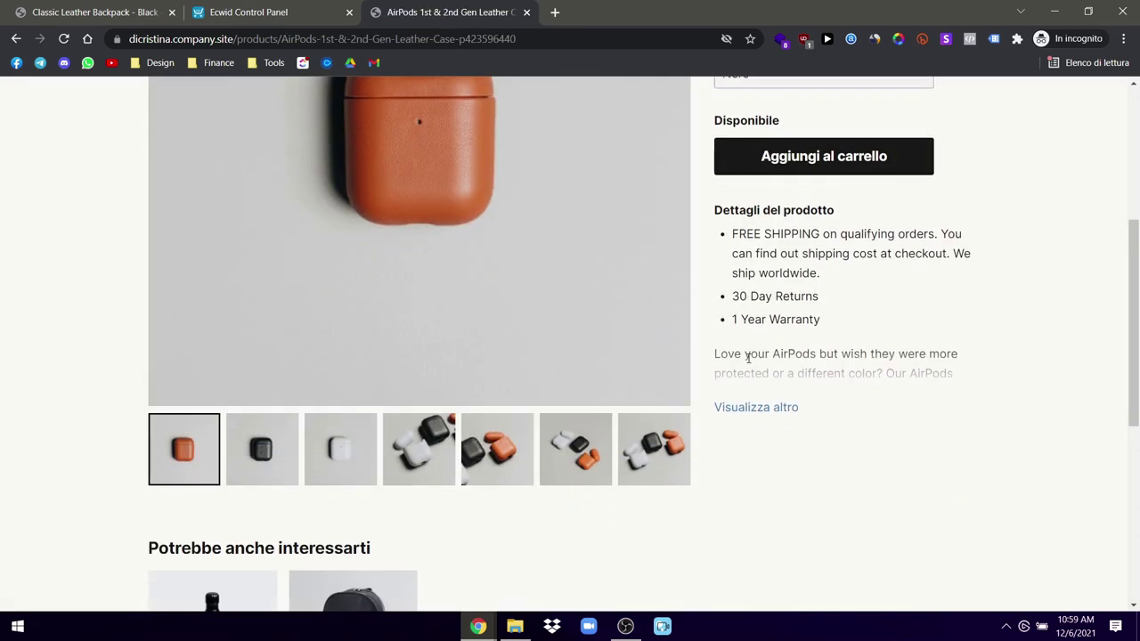
{"action": "scroll", "coordinate": [356, 318], "scroll_direction": "up", "scroll_amount": 10}
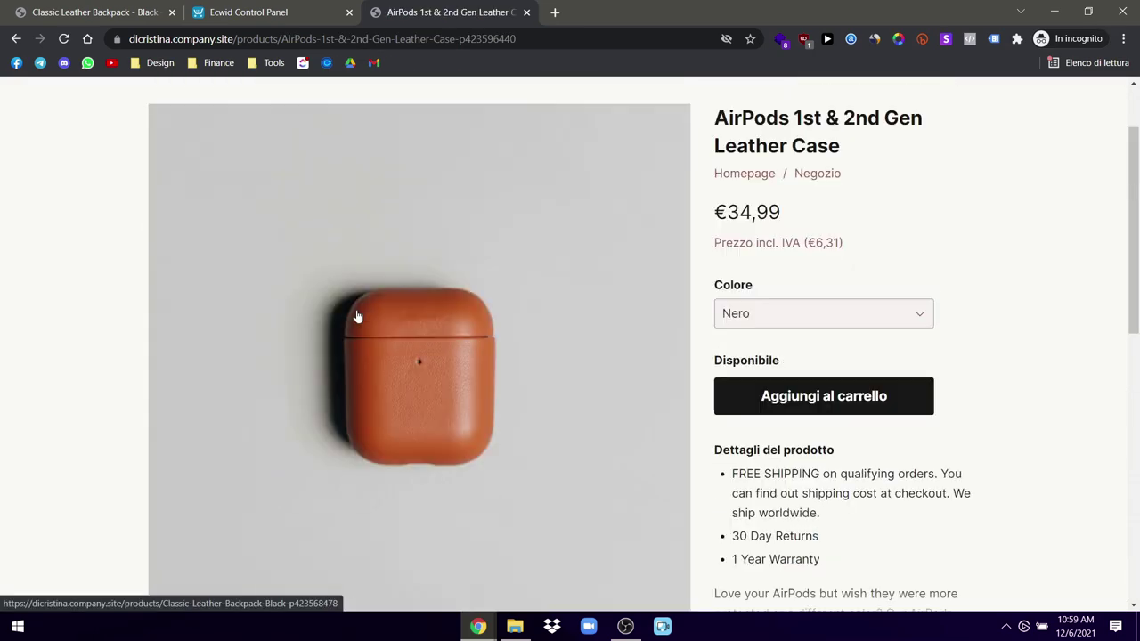
{"action": "left_click", "coordinate": [259, 12]}
{"action": "left_click", "coordinate": [460, 9]}
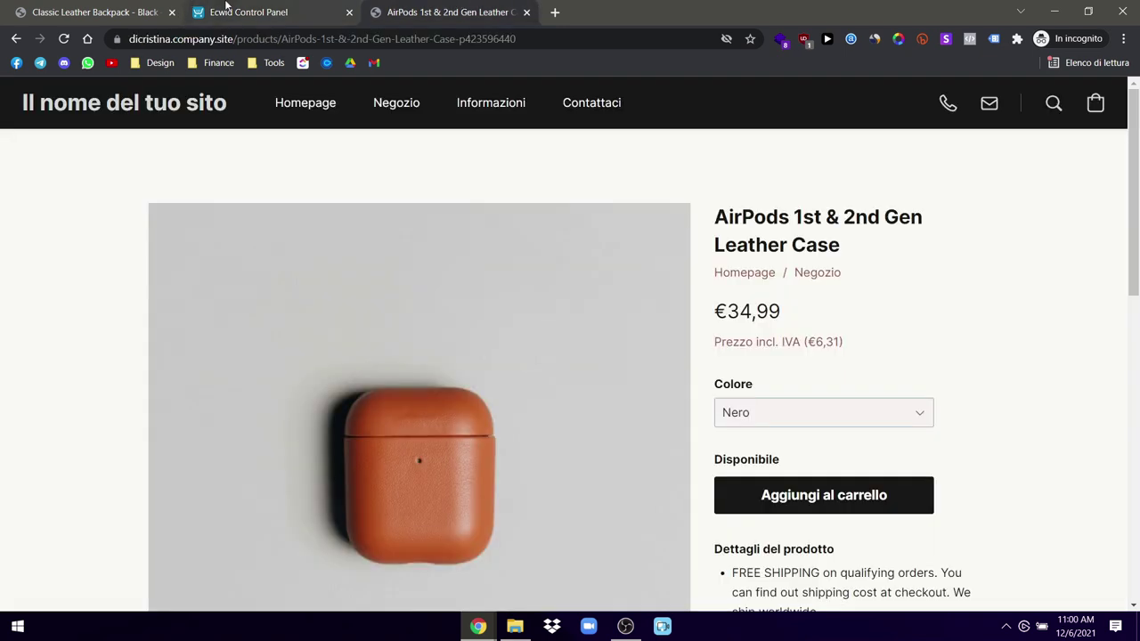
{"action": "left_click", "coordinate": [211, 12]}
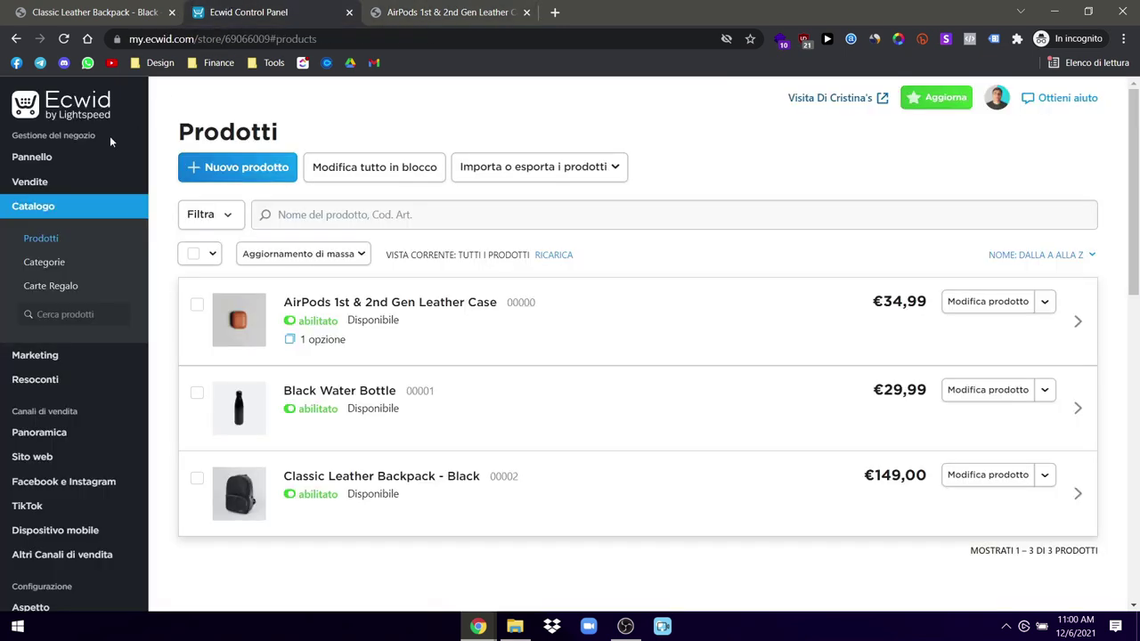
Step: Open Catalogo > Categorie, then glance back over the AirPods product page
{"action": "left_click", "coordinate": [49, 263]}
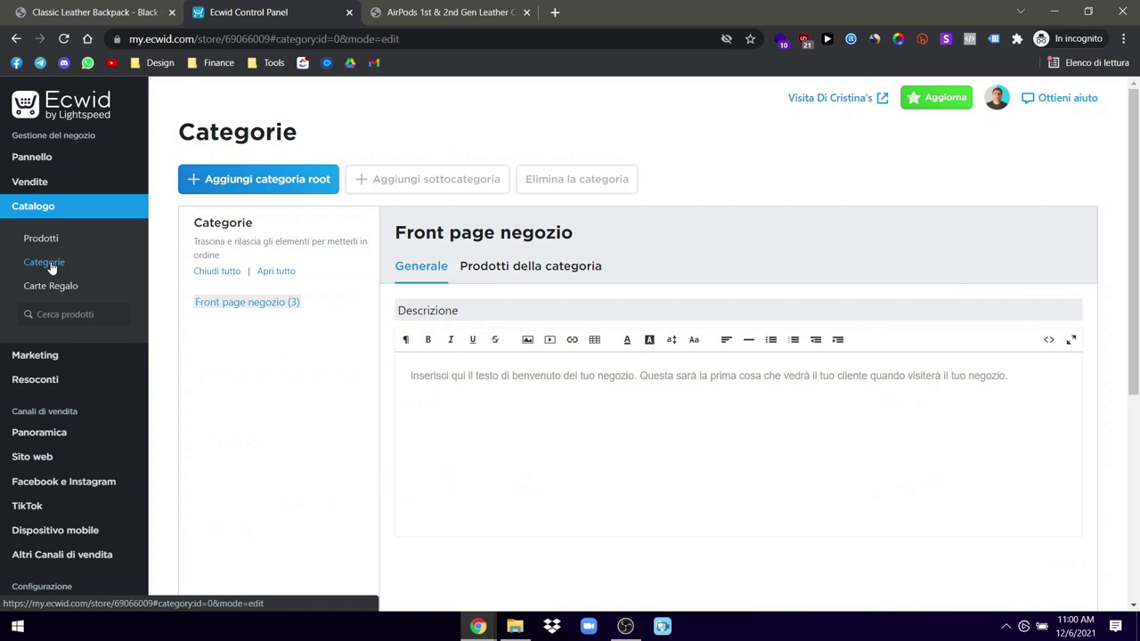
{"action": "left_click", "coordinate": [436, 9]}
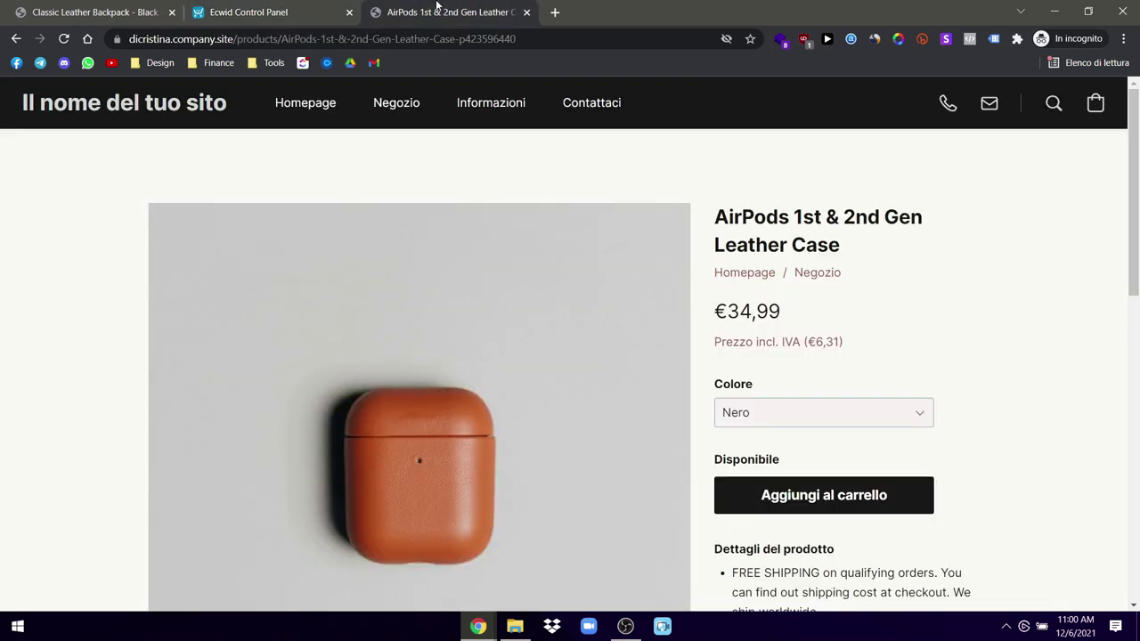
{"action": "scroll", "coordinate": [504, 316], "scroll_direction": "down", "scroll_amount": 1}
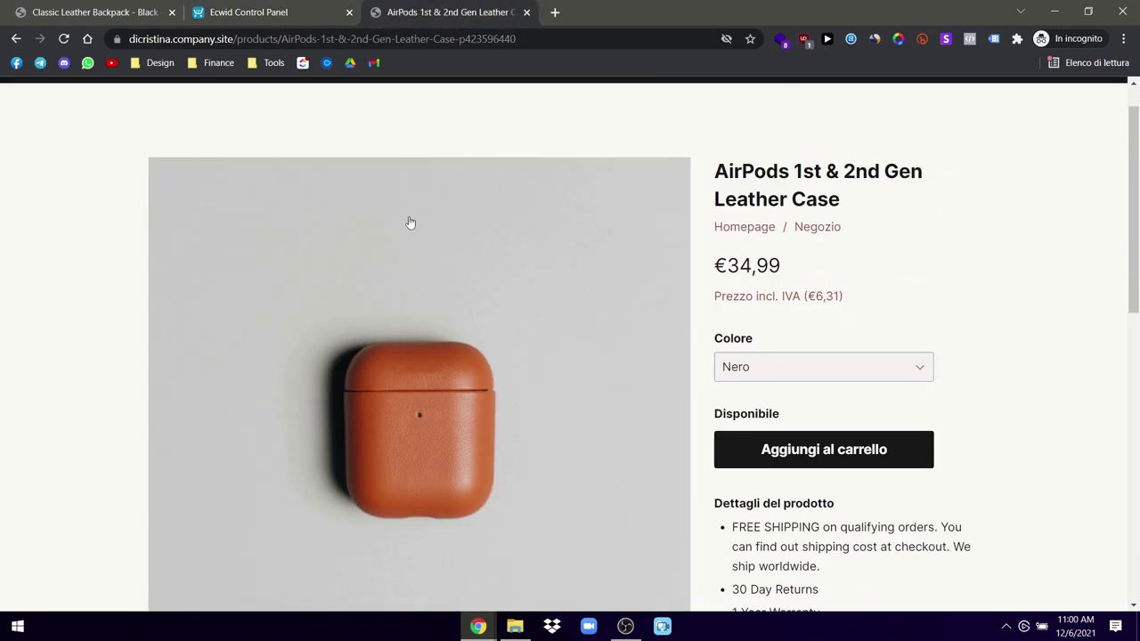
{"action": "scroll", "coordinate": [409, 221], "scroll_direction": "up", "scroll_amount": 1}
Step: Check the storefront home page's Prodotti in primo piano, then return to the Categorie page
{"action": "left_click", "coordinate": [116, 105]}
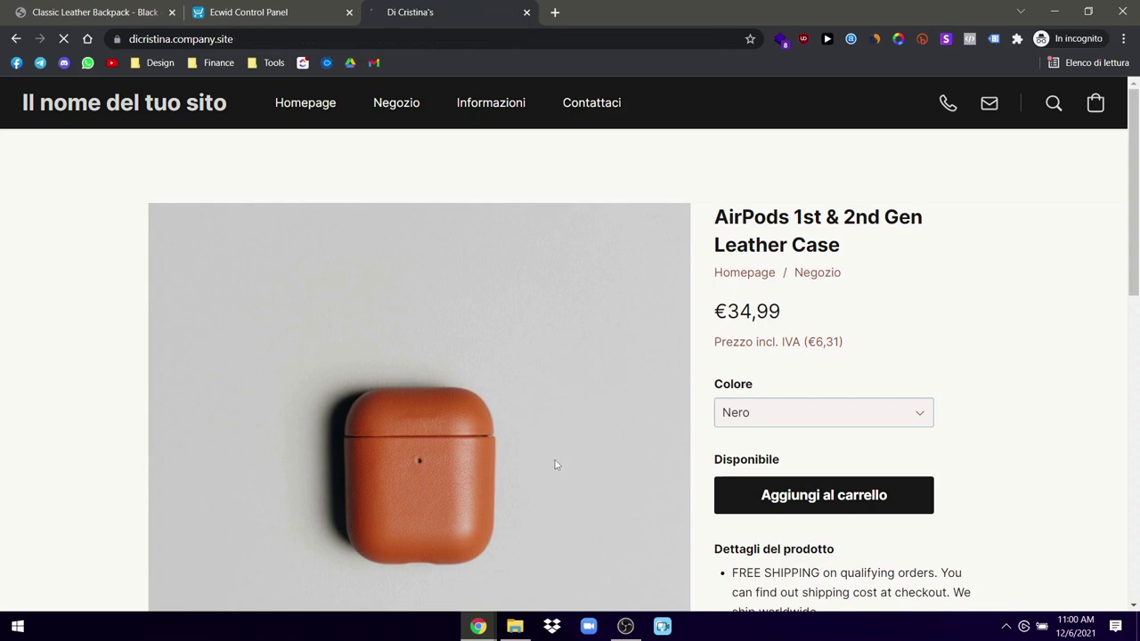
{"action": "scroll", "coordinate": [531, 469], "scroll_direction": "down", "scroll_amount": 7}
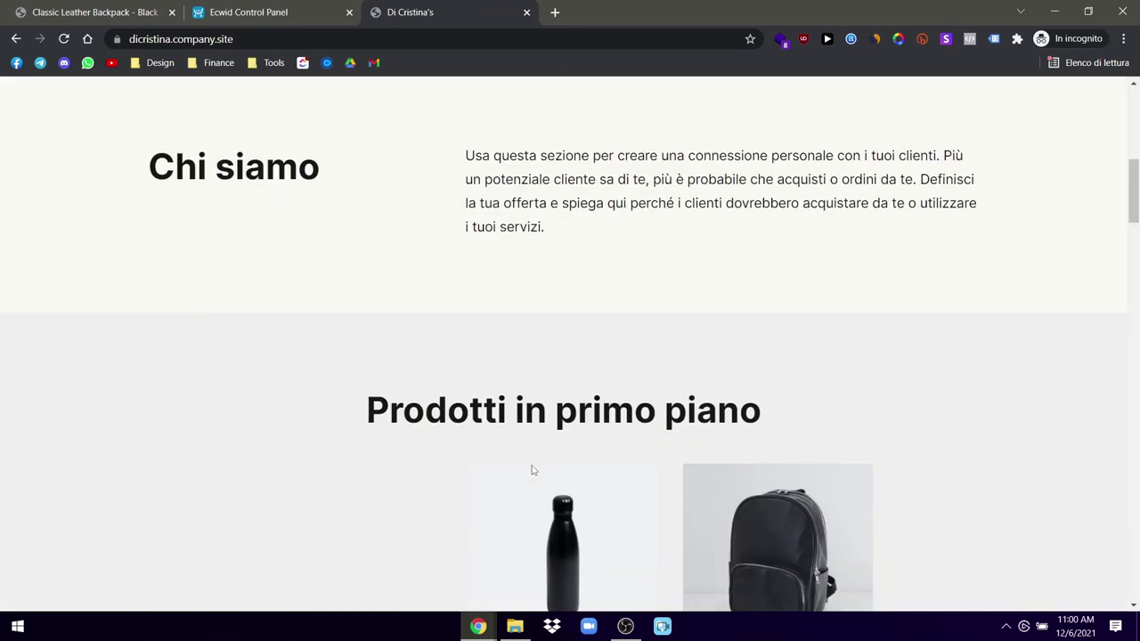
{"action": "scroll", "coordinate": [533, 470], "scroll_direction": "down", "scroll_amount": 3}
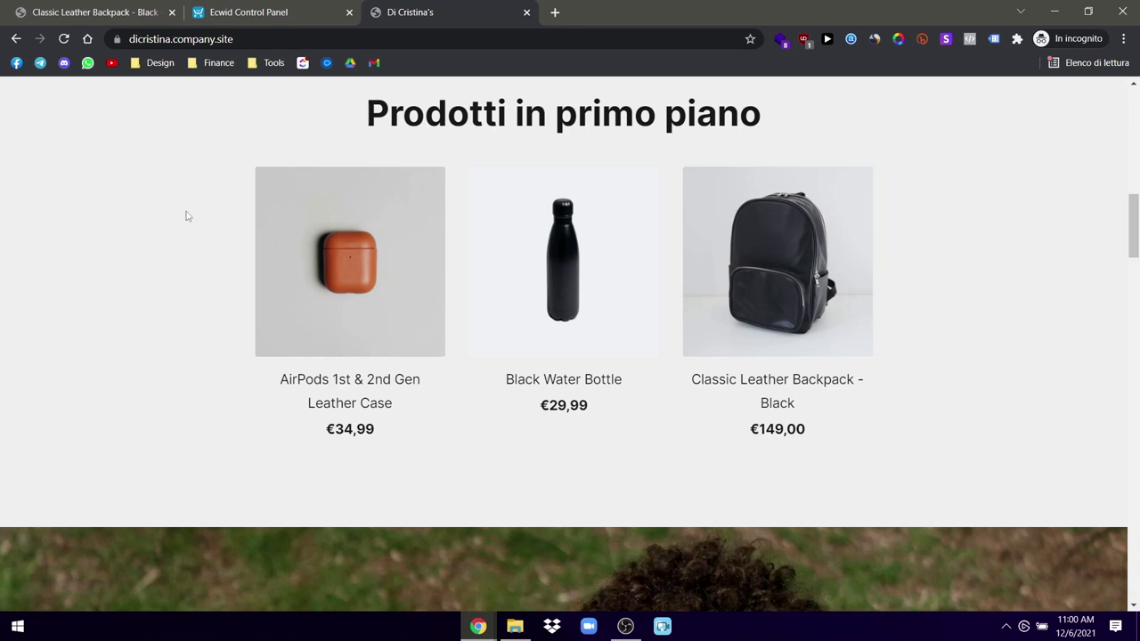
{"action": "left_click", "coordinate": [92, 11]}
{"action": "left_click", "coordinate": [241, 11]}
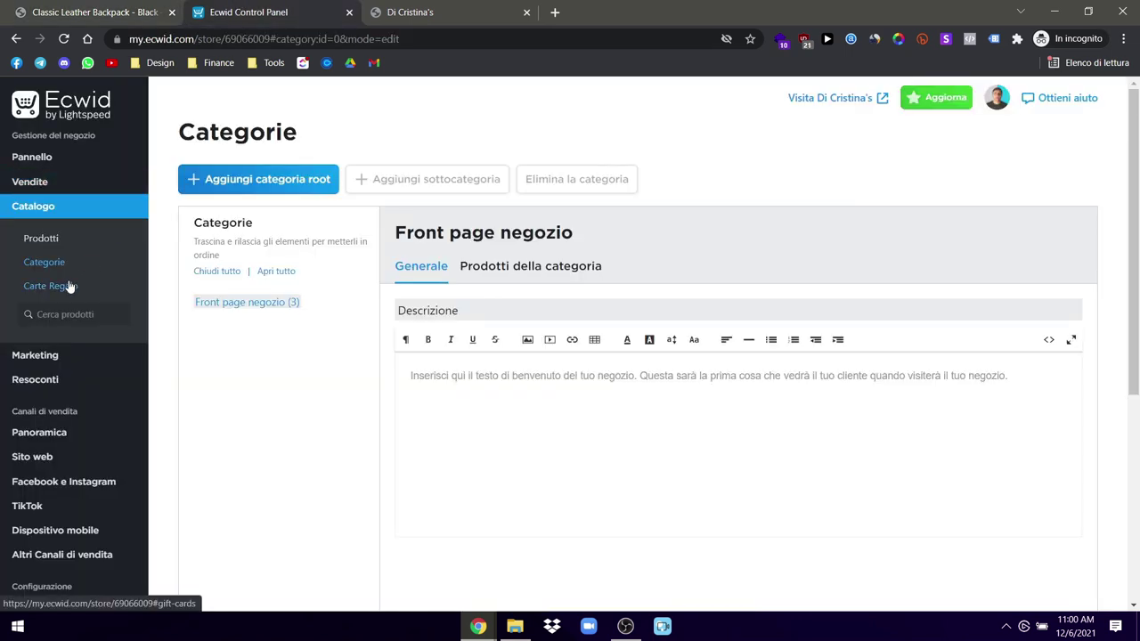
Step: Review the Sito web overview's domain and SEO settings, then open a blank new browser tab
{"action": "left_click", "coordinate": [32, 454]}
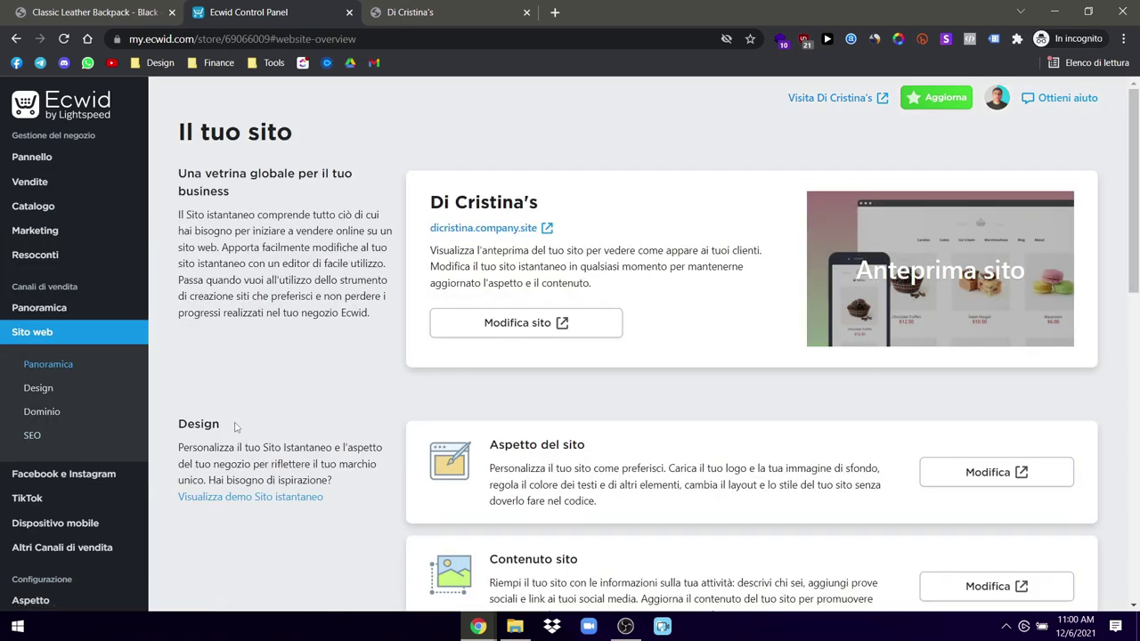
{"action": "scroll", "coordinate": [424, 392], "scroll_direction": "down", "scroll_amount": 1}
{"action": "scroll", "coordinate": [424, 392], "scroll_direction": "down", "scroll_amount": 8}
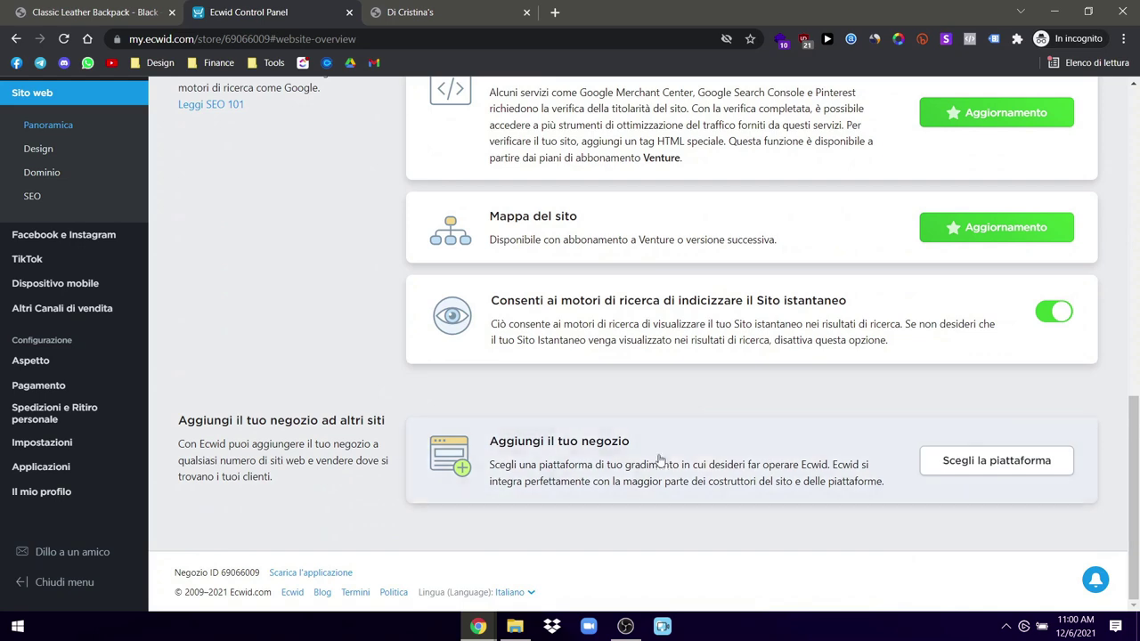
{"action": "scroll", "coordinate": [614, 412], "scroll_direction": "up", "scroll_amount": 2}
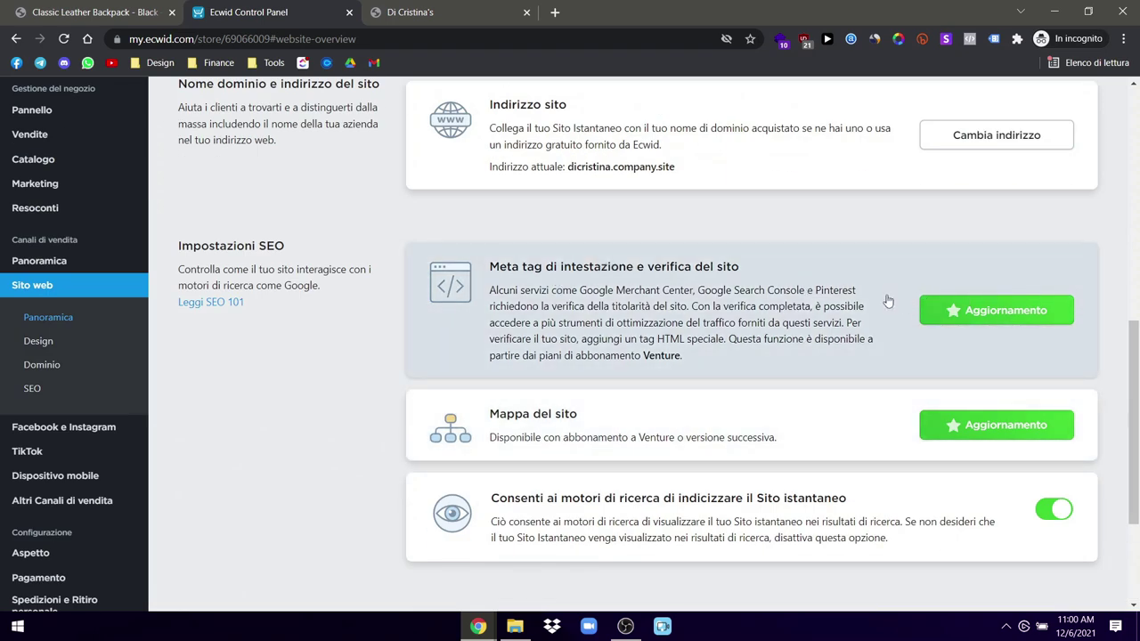
{"action": "left_click", "coordinate": [494, 12]}
{"action": "left_click", "coordinate": [554, 12]}
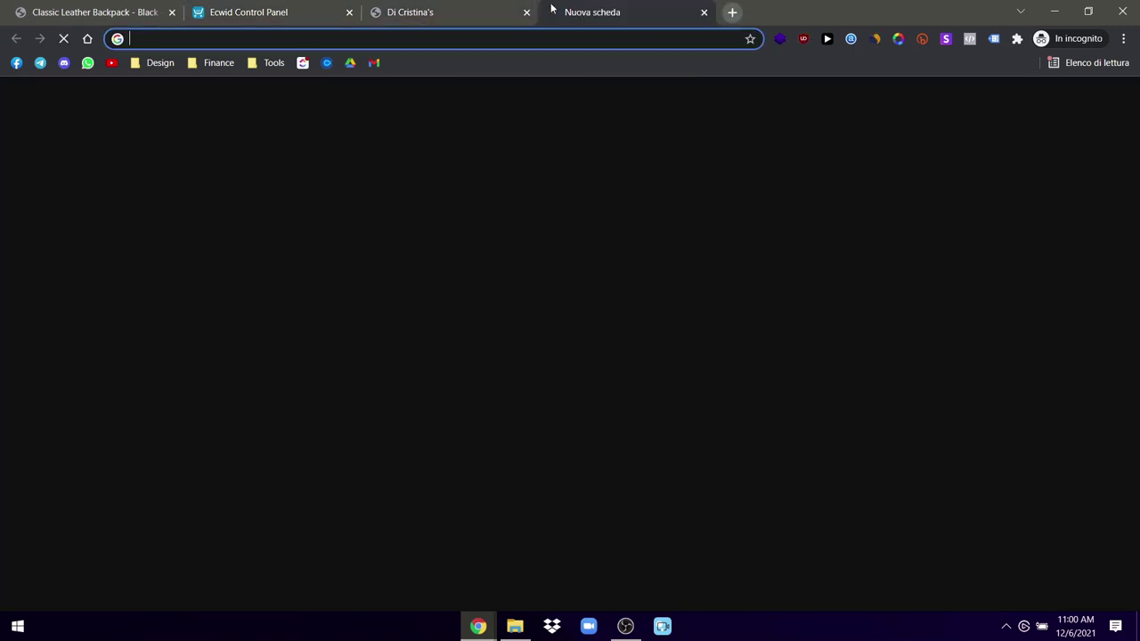
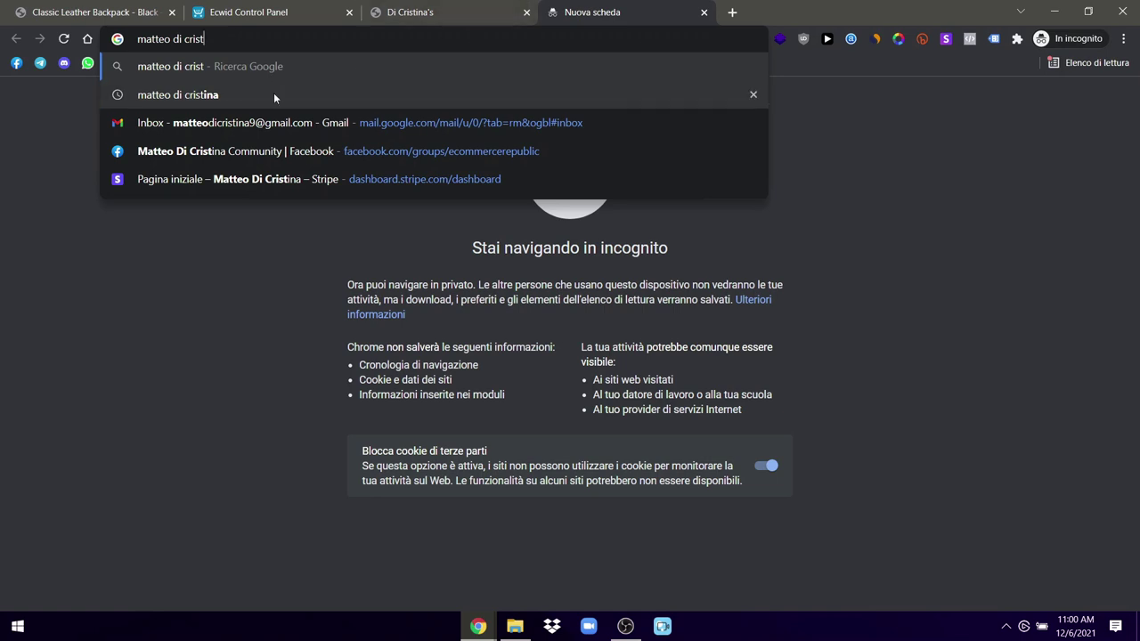
Step: Search Google for the site owner's name and inspect the first result
{"action": "left_click", "coordinate": [270, 94]}
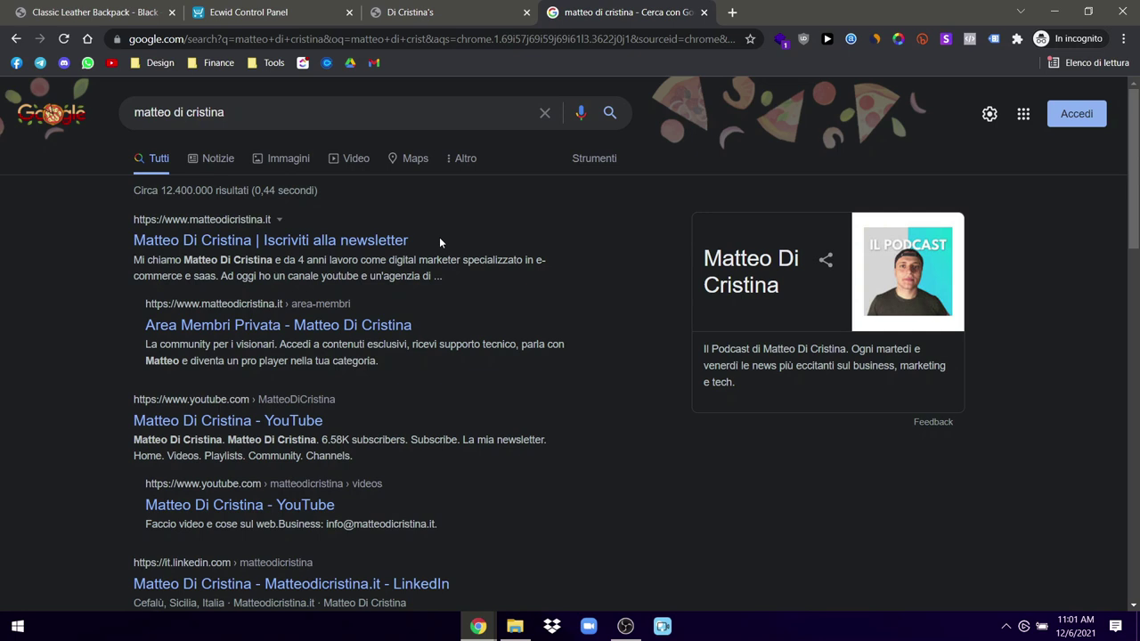
{"action": "left_click_drag", "start_coordinate": [125, 268], "coordinate": [464, 286]}
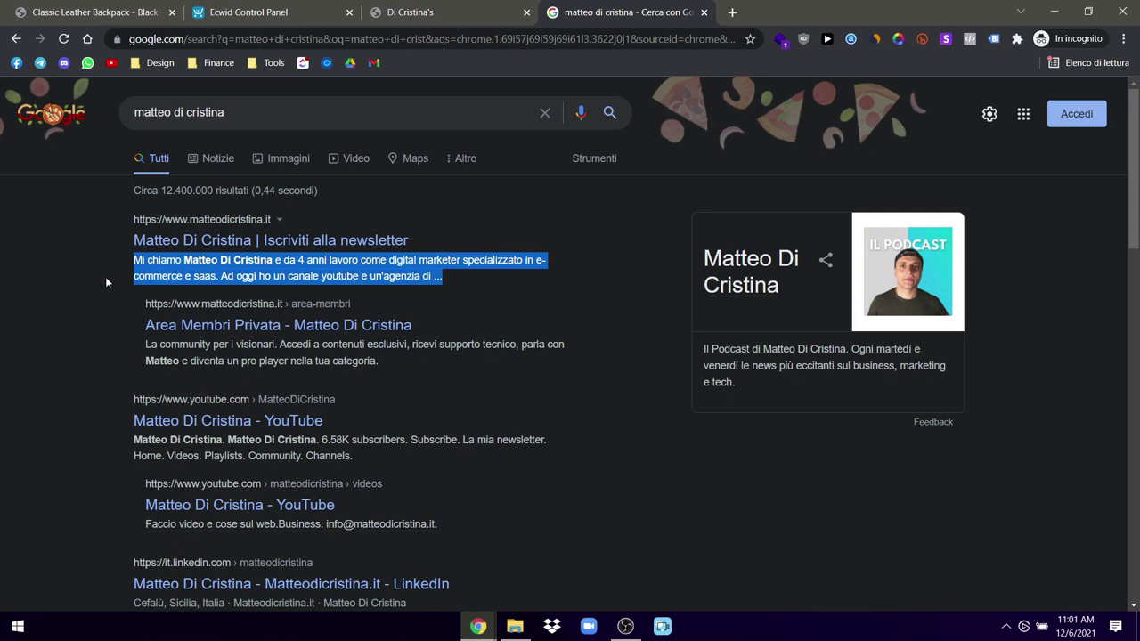
{"action": "left_click", "coordinate": [37, 287]}
{"action": "left_click_drag", "start_coordinate": [116, 222], "coordinate": [278, 223]}
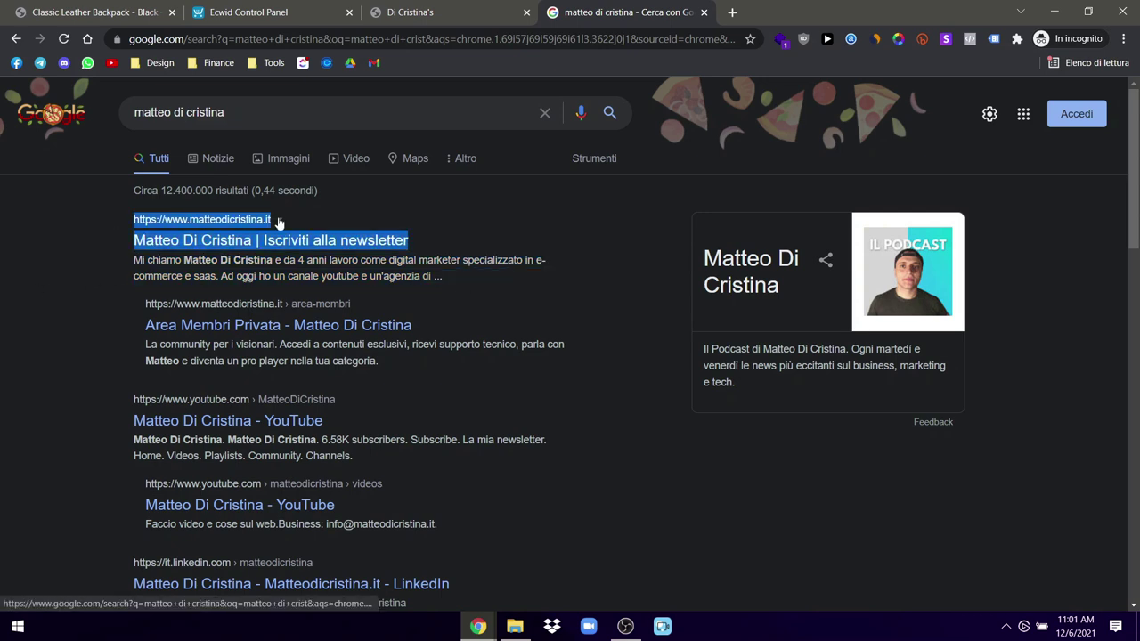
{"action": "left_click", "coordinate": [278, 220]}
{"action": "left_click", "coordinate": [46, 240]}
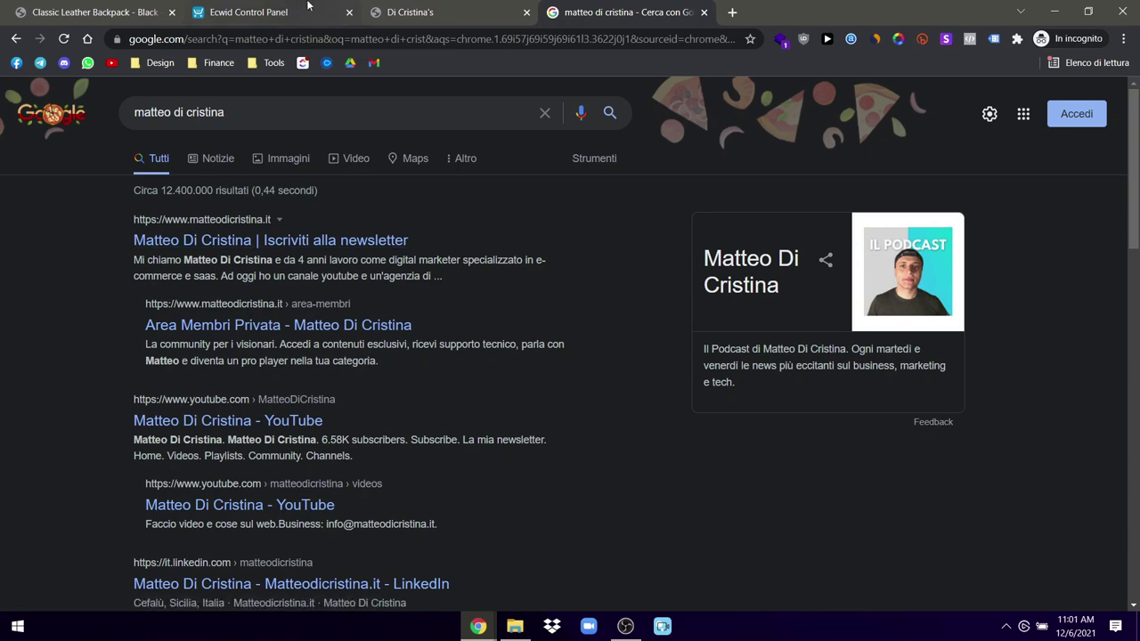
Step: Glance at the control panel SEO settings and storefront, then return to the search results
{"action": "left_click", "coordinate": [308, 6]}
{"action": "left_click", "coordinate": [392, 7]}
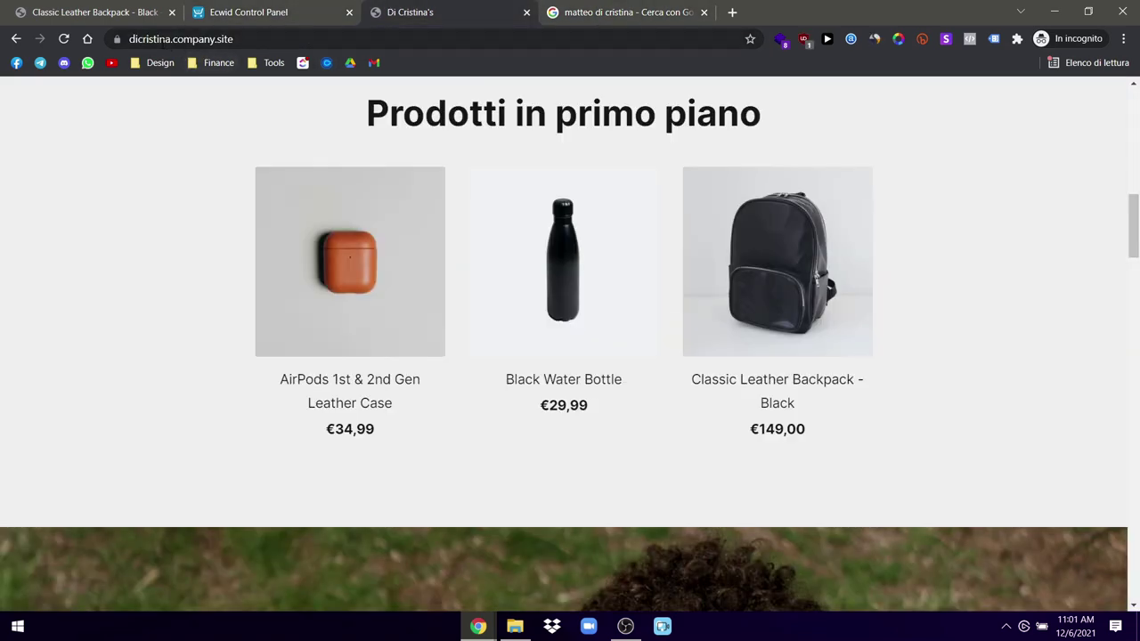
{"action": "left_click", "coordinate": [233, 12]}
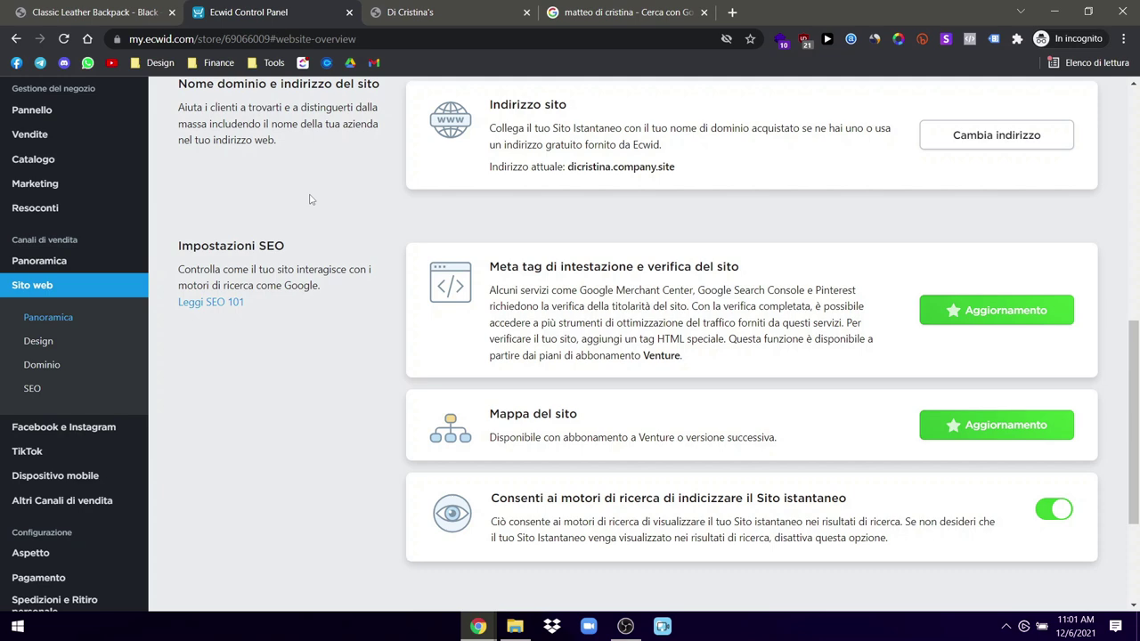
{"action": "left_click", "coordinate": [614, 11]}
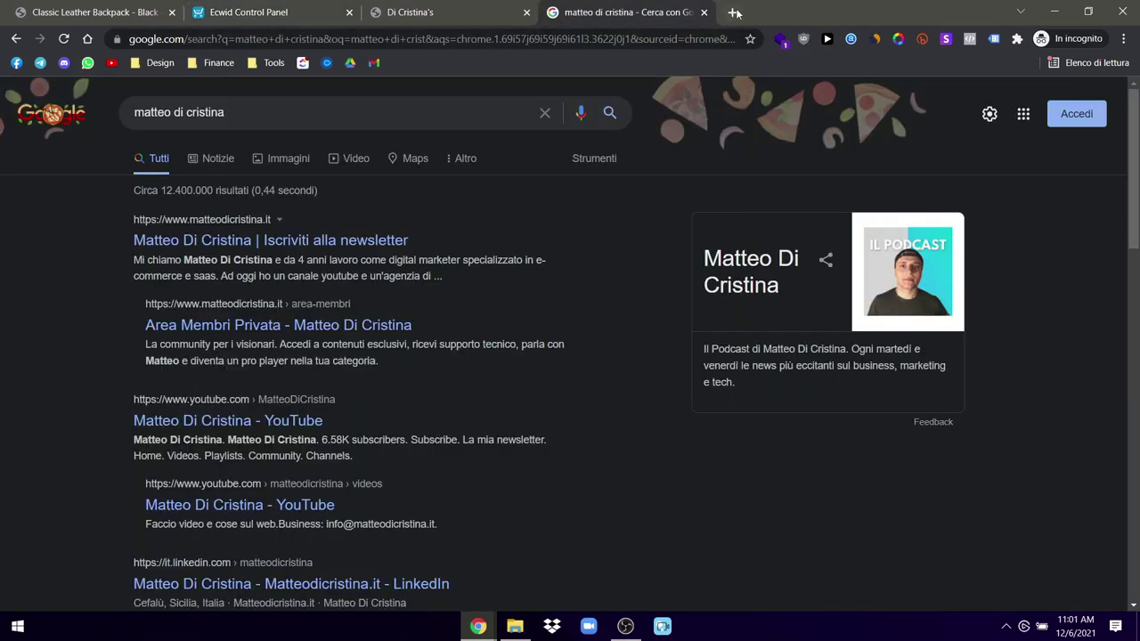
Step: Search for 'google domains' in a new tab and open the Google Domains home page
{"action": "left_click", "coordinate": [735, 12]}
{"action": "type", "text": "googl"}
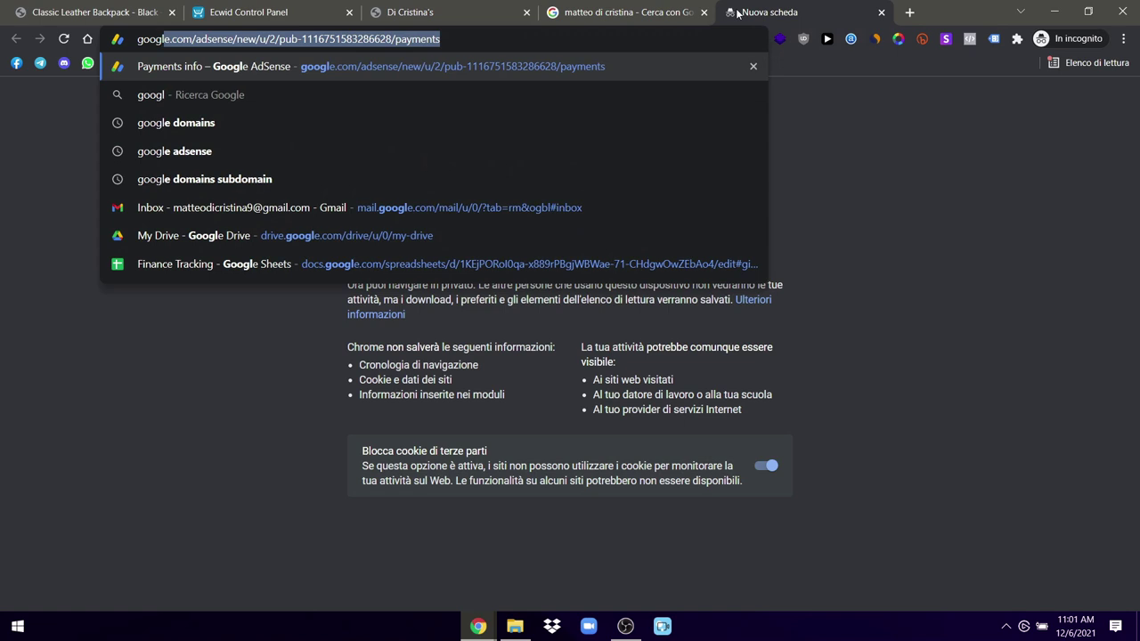
{"action": "type", "text": "e domains"}
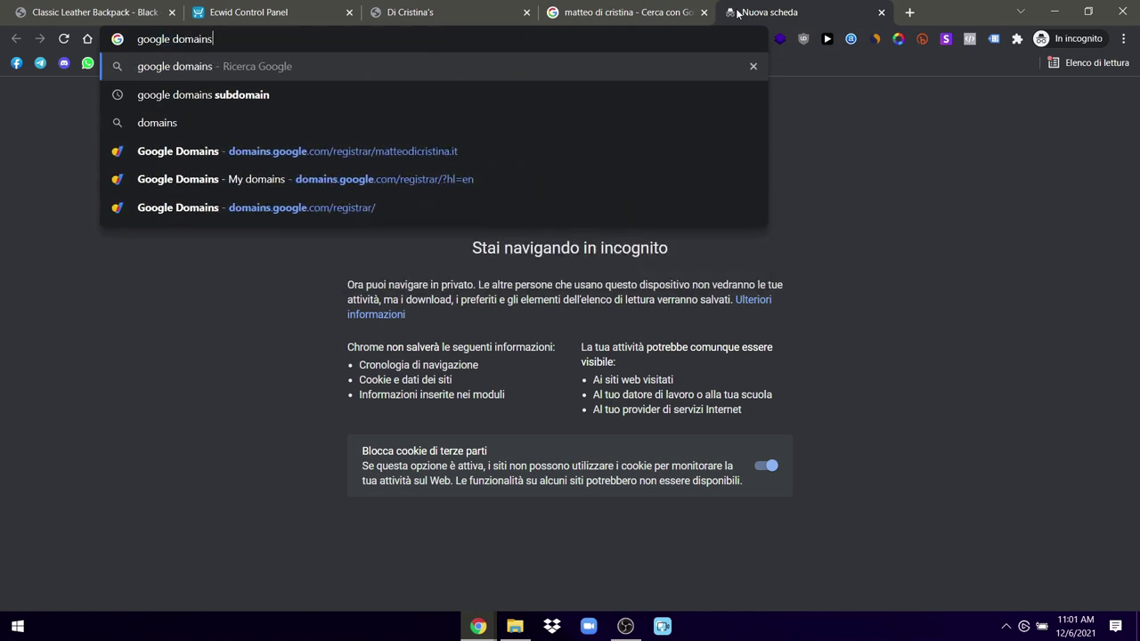
{"action": "key", "text": "Return"}
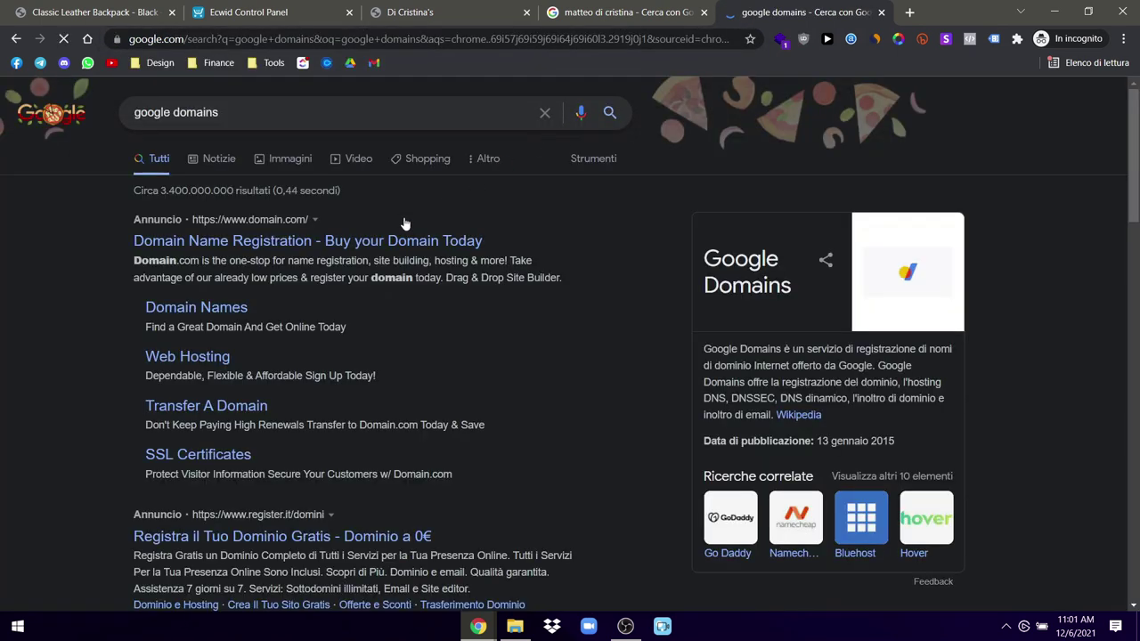
{"action": "left_click", "coordinate": [368, 242]}
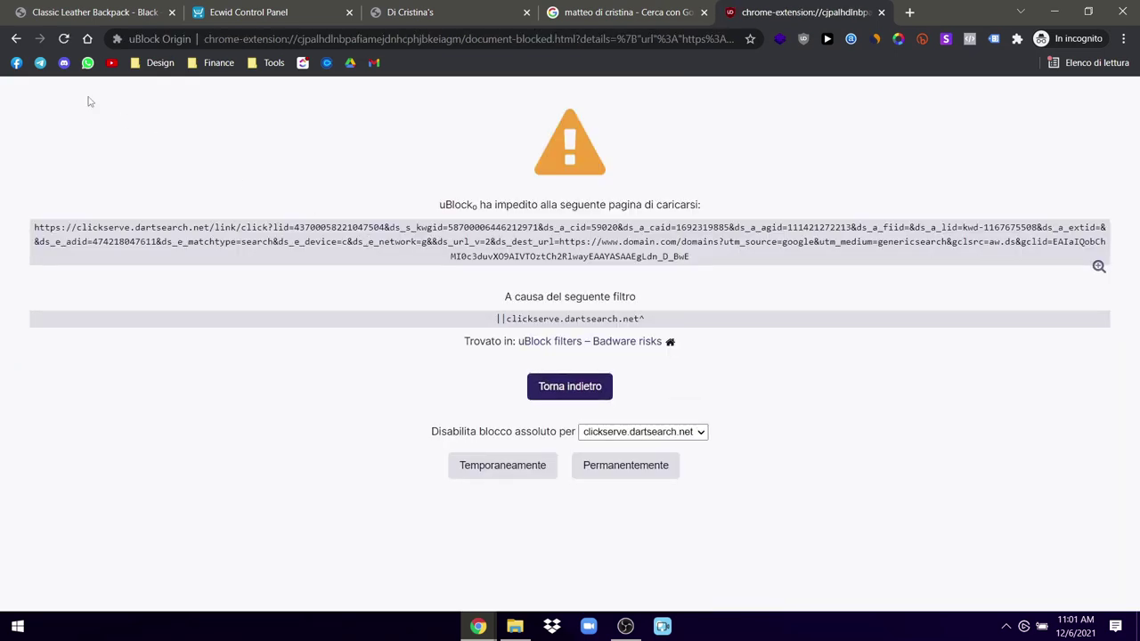
{"action": "left_click", "coordinate": [15, 40]}
{"action": "scroll", "coordinate": [123, 382], "scroll_direction": "down", "scroll_amount": 3}
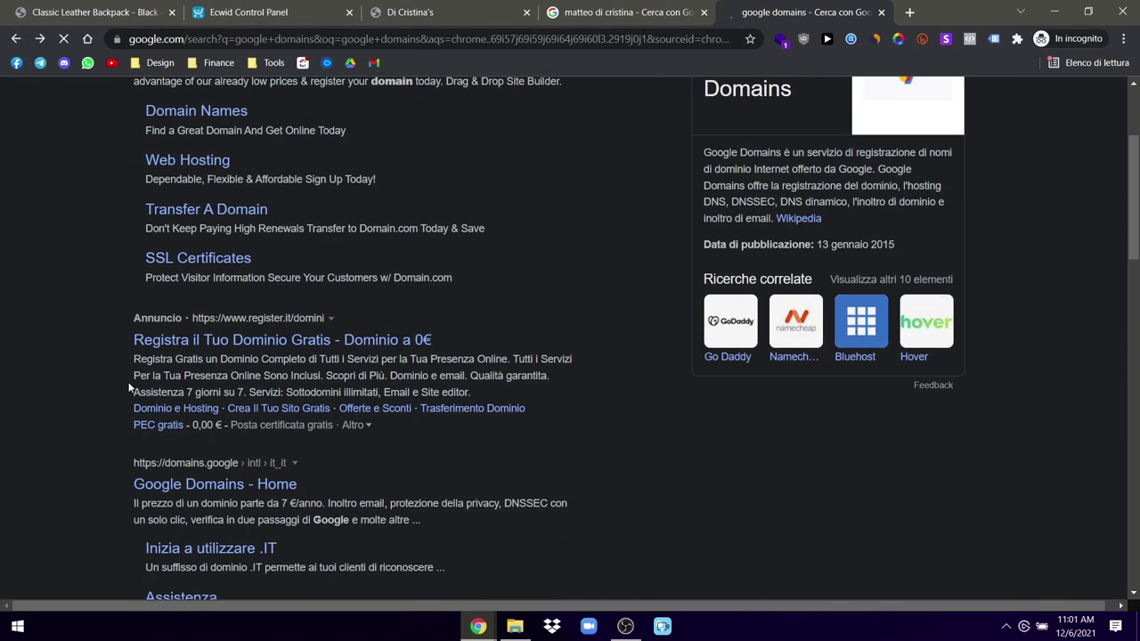
{"action": "left_click", "coordinate": [222, 483]}
Step: Close the Google Domains page and return to the Ecwid site overview
{"action": "left_click", "coordinate": [682, 9]}
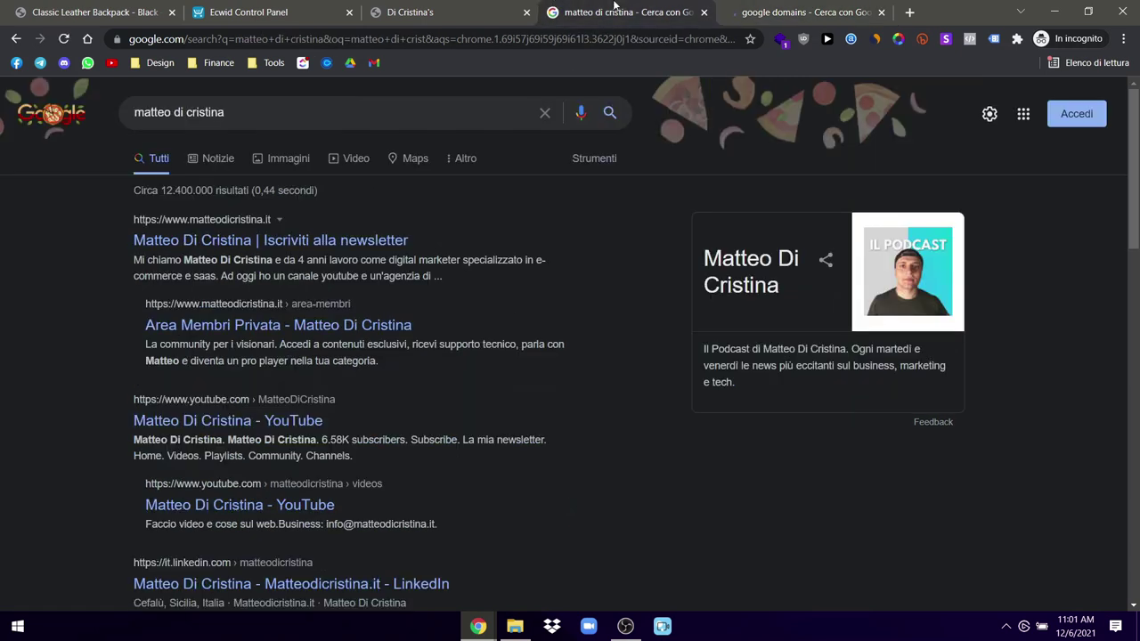
{"action": "left_click", "coordinate": [748, 12]}
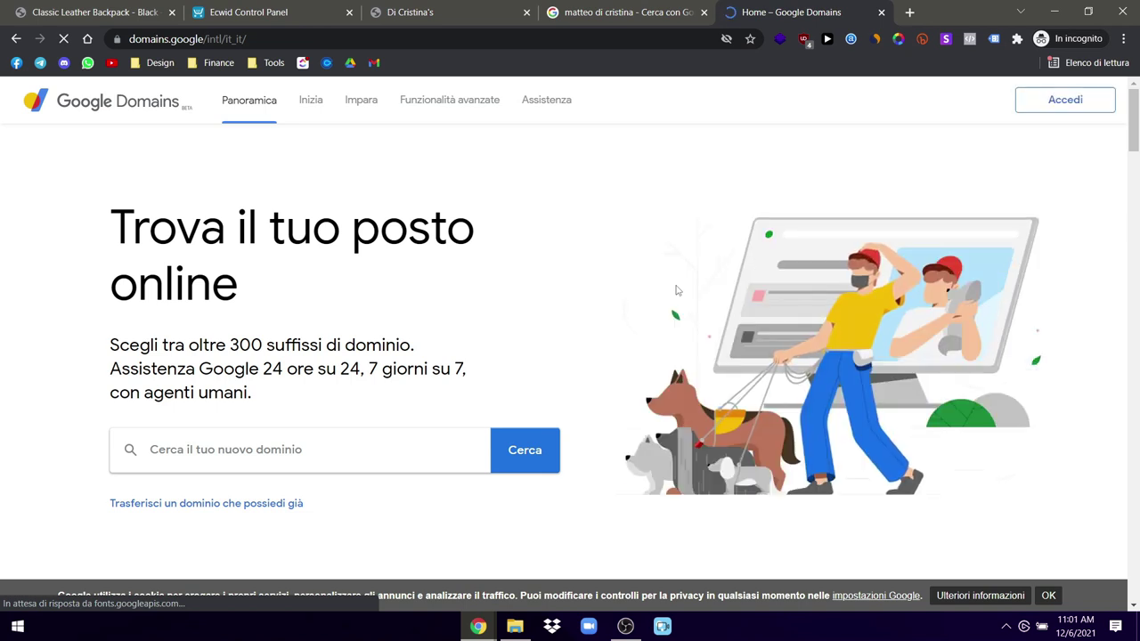
{"action": "left_click", "coordinate": [881, 13]}
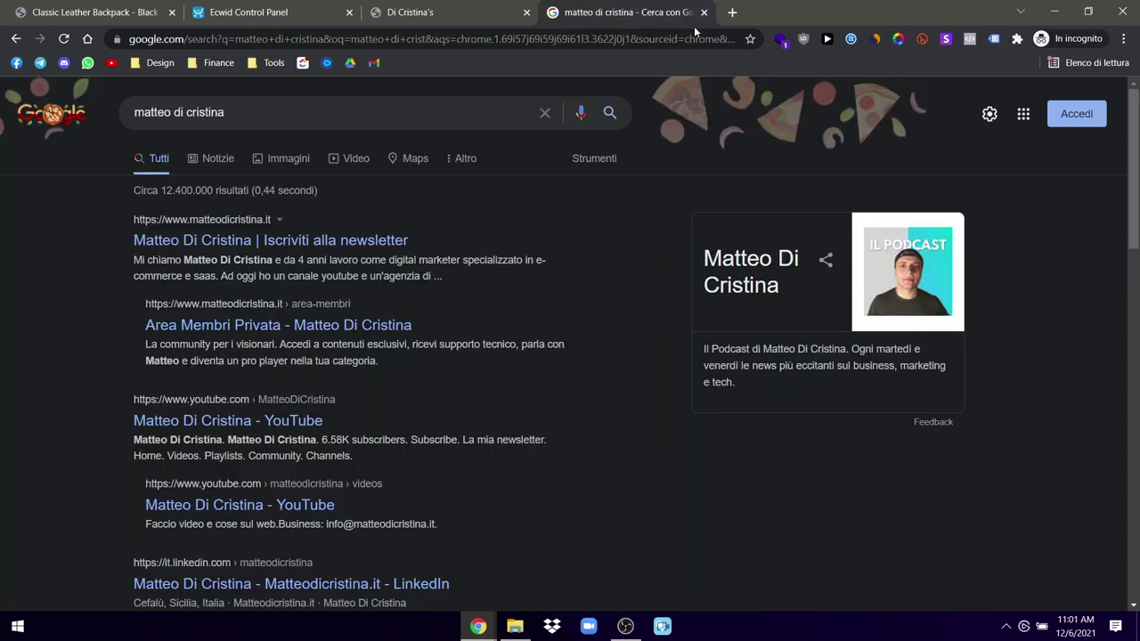
{"action": "left_click", "coordinate": [410, 12]}
{"action": "left_click", "coordinate": [298, 6]}
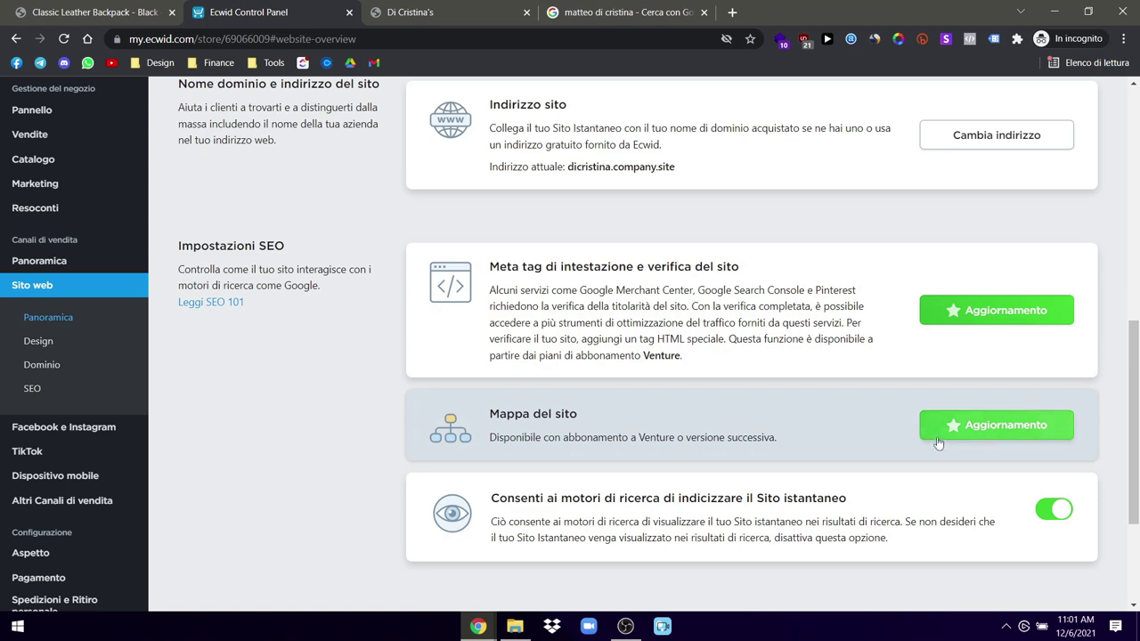
Step: Open Cambia indirizzo, inspect the dicristina subdomain, and close the dialog without changes
{"action": "scroll", "coordinate": [931, 425], "scroll_direction": "down", "scroll_amount": 2}
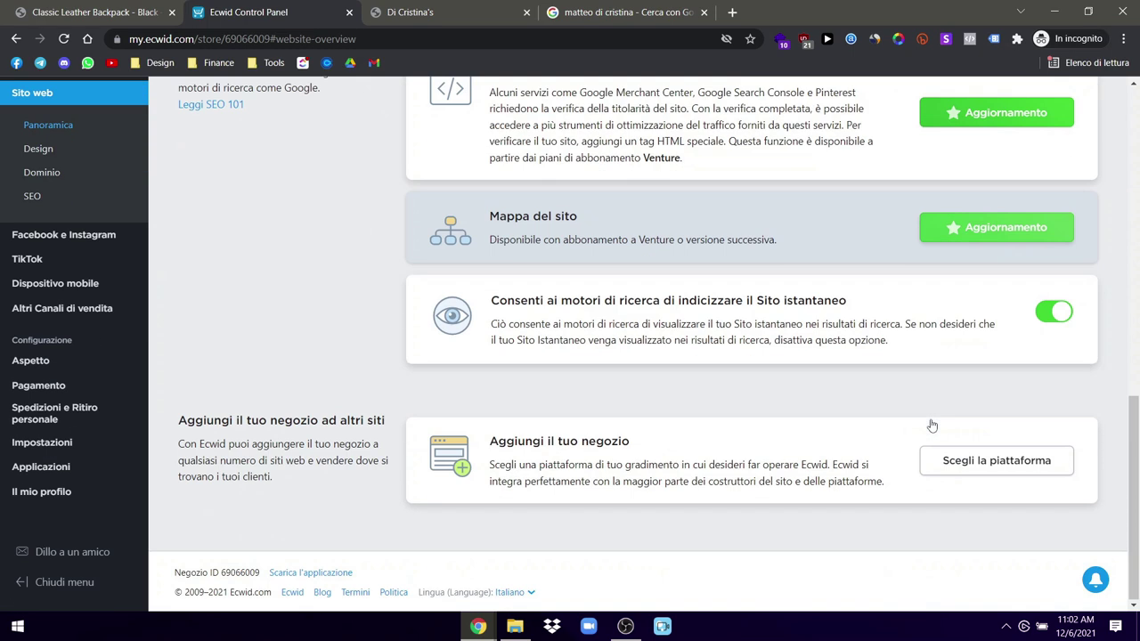
{"action": "scroll", "coordinate": [899, 407], "scroll_direction": "up", "scroll_amount": 5}
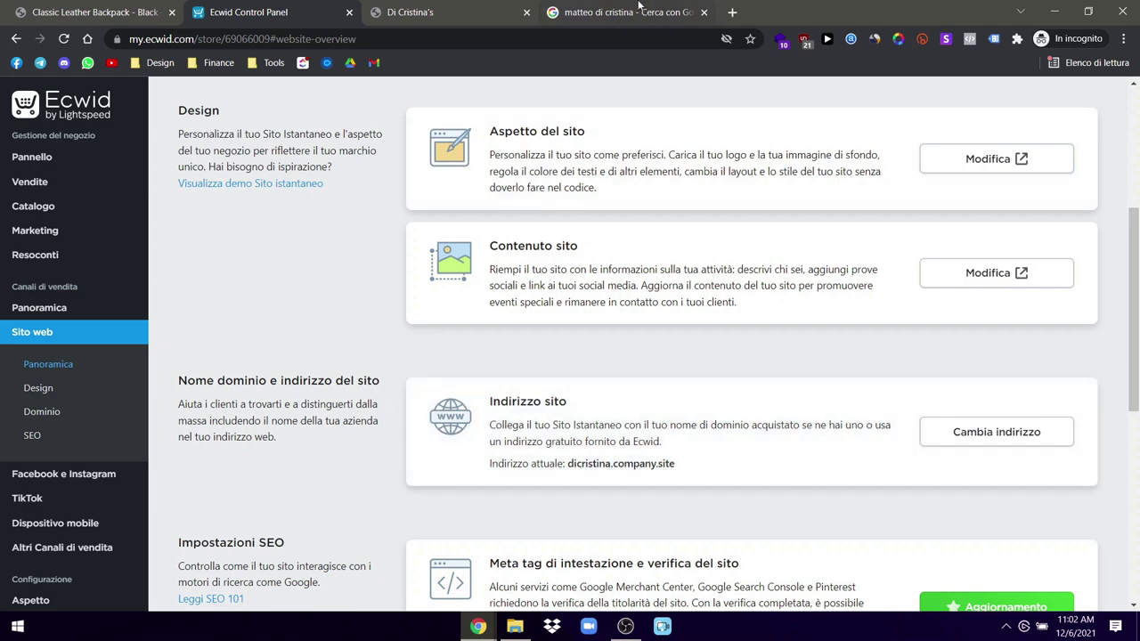
{"action": "left_click", "coordinate": [971, 431]}
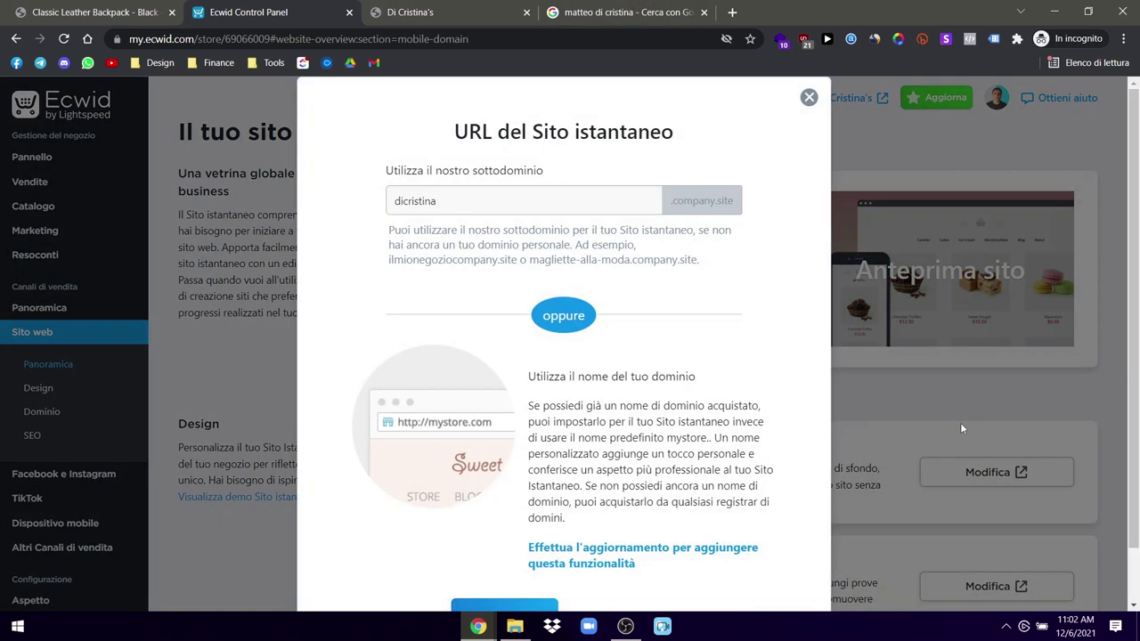
{"action": "double_click", "coordinate": [423, 203]}
{"action": "left_click", "coordinate": [504, 309]}
{"action": "scroll", "coordinate": [503, 318], "scroll_direction": "down", "scroll_amount": 1}
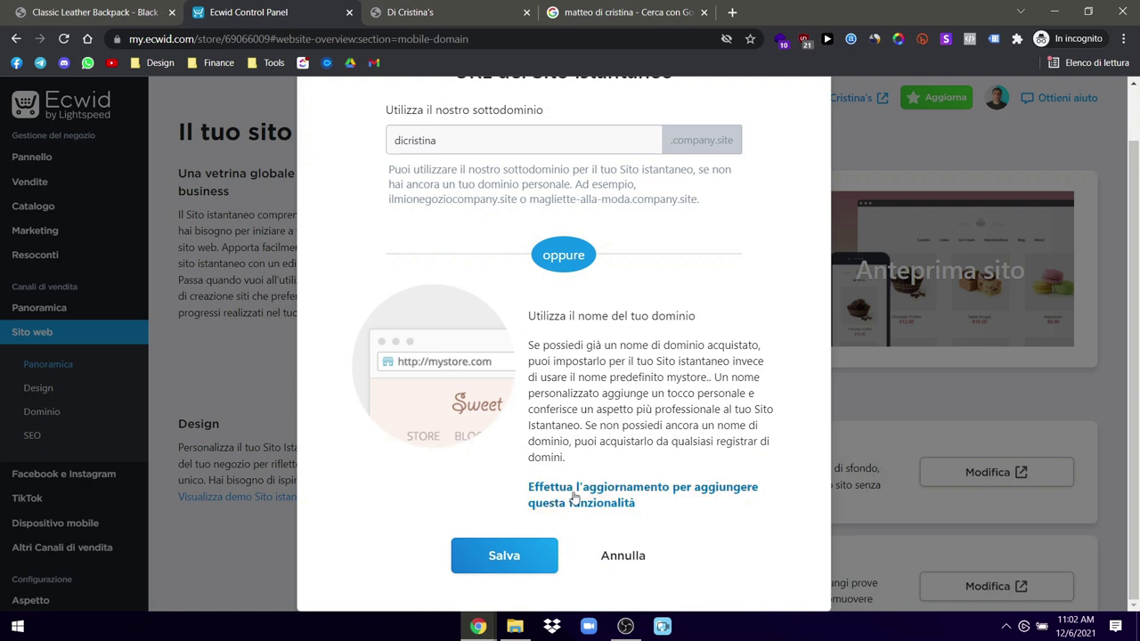
{"action": "scroll", "coordinate": [804, 143], "scroll_direction": "up", "scroll_amount": 1}
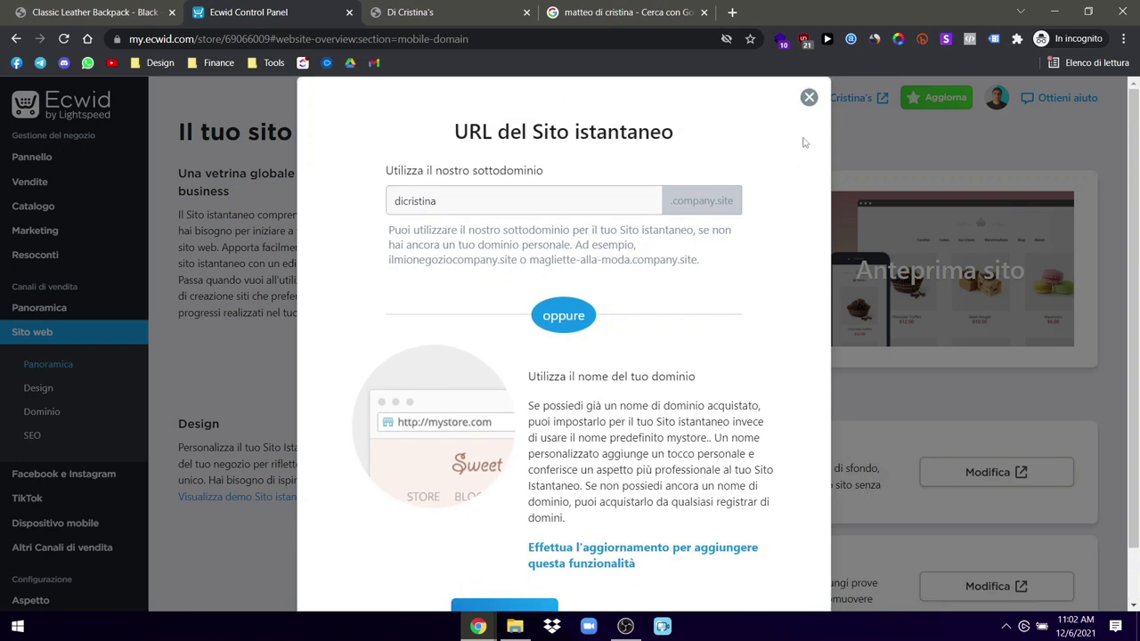
{"action": "left_click", "coordinate": [809, 97]}
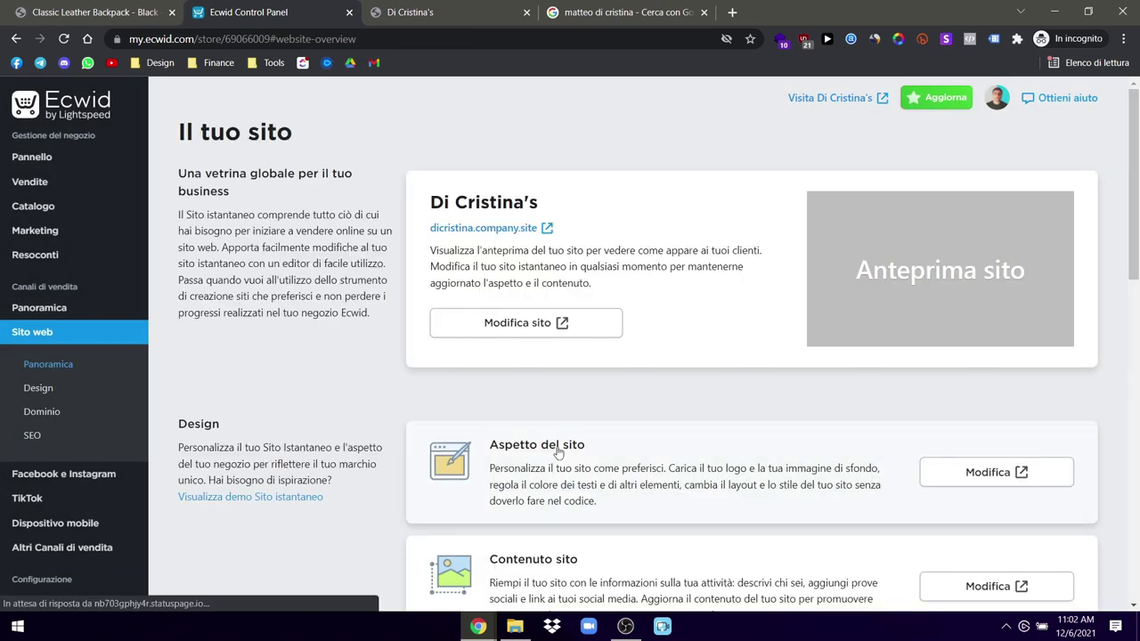
{"action": "scroll", "coordinate": [557, 452], "scroll_direction": "down", "scroll_amount": 2}
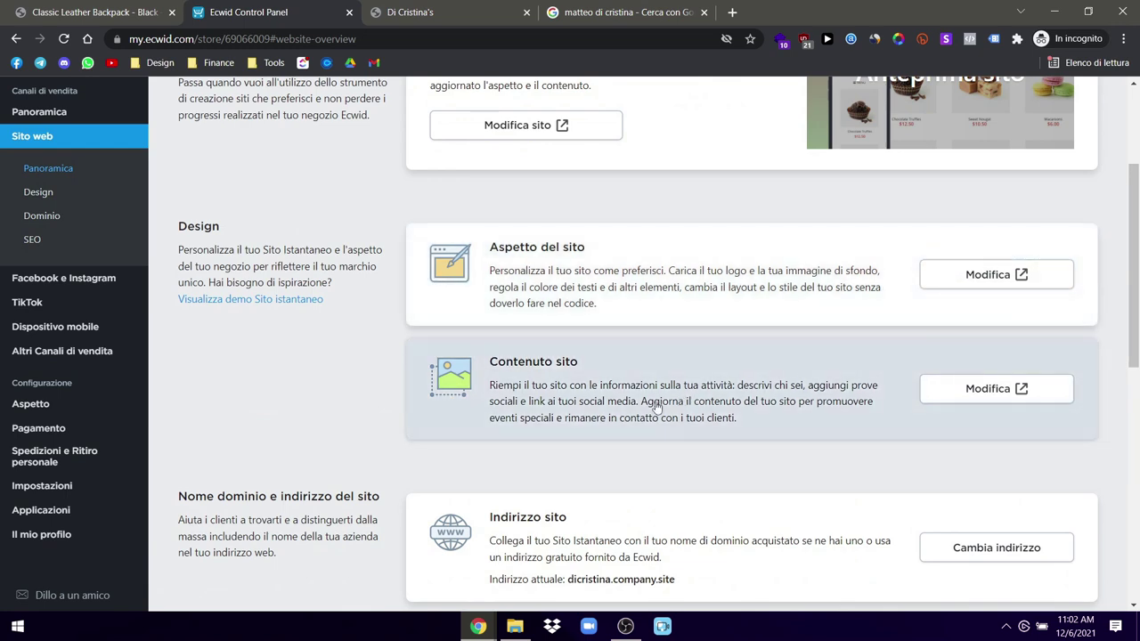
{"action": "scroll", "coordinate": [615, 414], "scroll_direction": "up", "scroll_amount": 2}
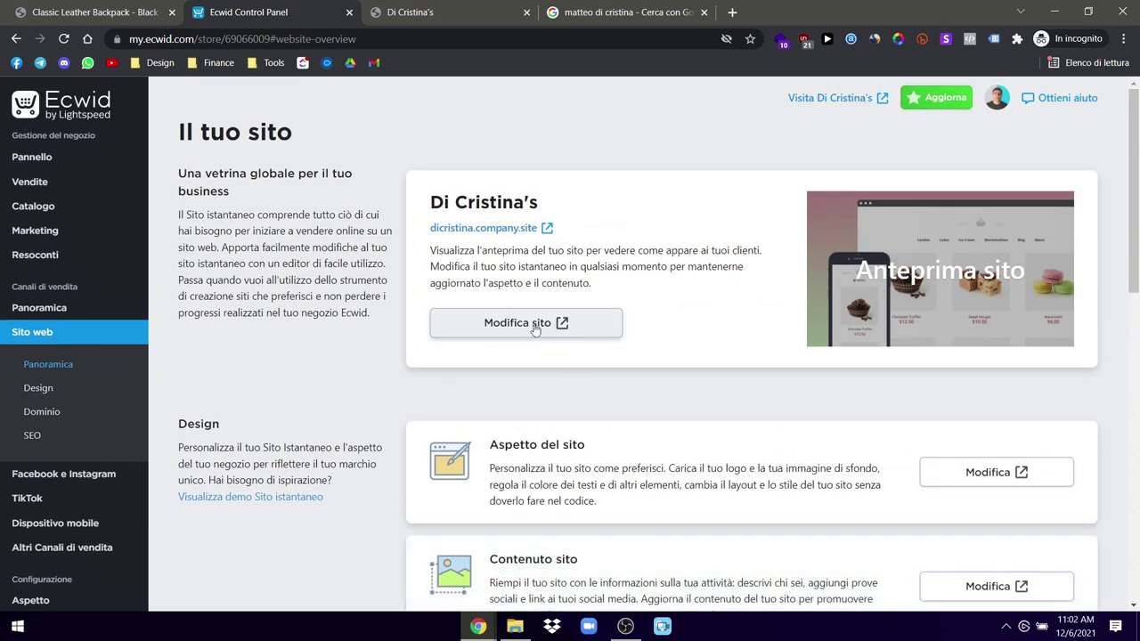
Step: Open the Instant Site editor in a new tab and close the leftover search results tab
{"action": "left_click", "coordinate": [534, 330]}
{"action": "left_click", "coordinate": [648, 5]}
{"action": "left_click", "coordinate": [772, 7]}
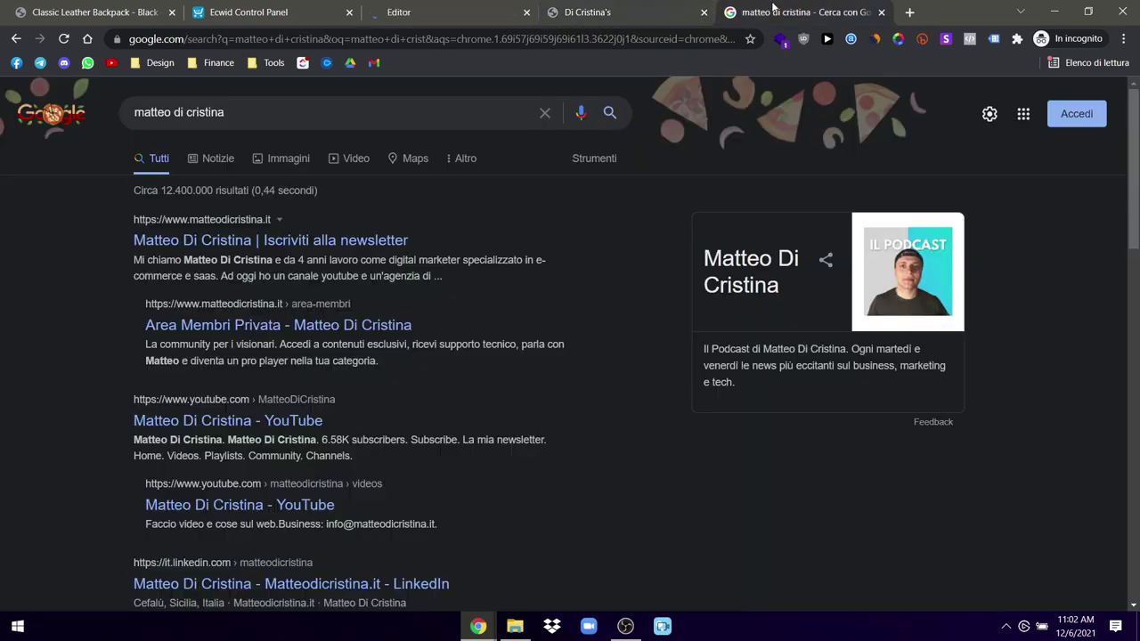
{"action": "left_click", "coordinate": [881, 12]}
{"action": "left_click", "coordinate": [431, 16]}
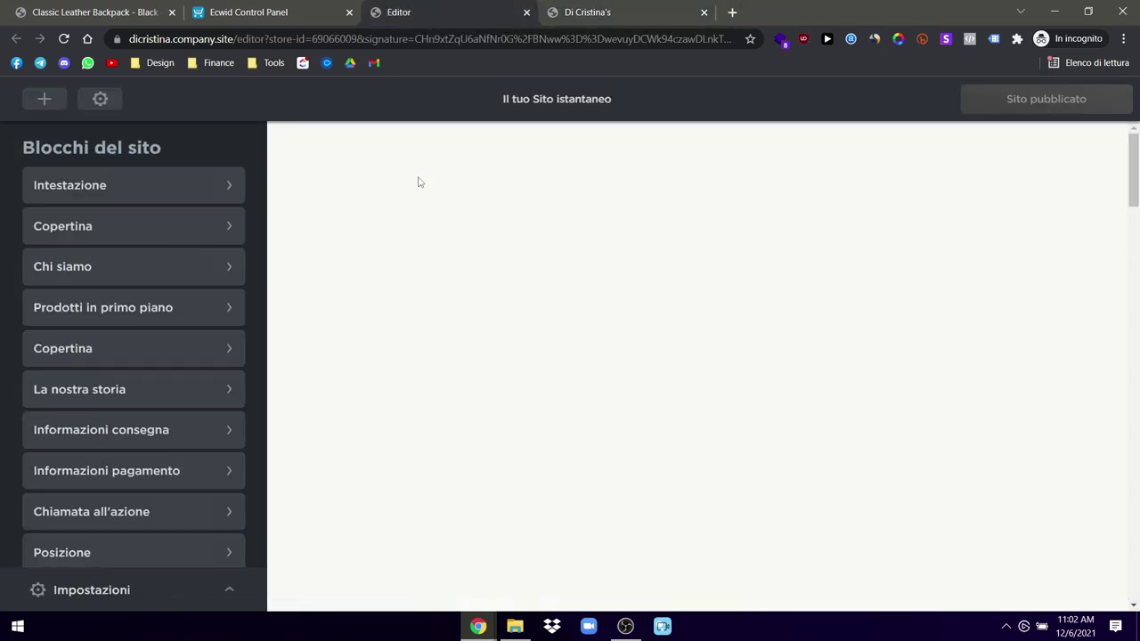
Step: Expand and collapse the Impostazioni section, then bring up the Aggiungi blocco gallery
{"action": "scroll", "coordinate": [112, 364], "scroll_direction": "down", "scroll_amount": 3}
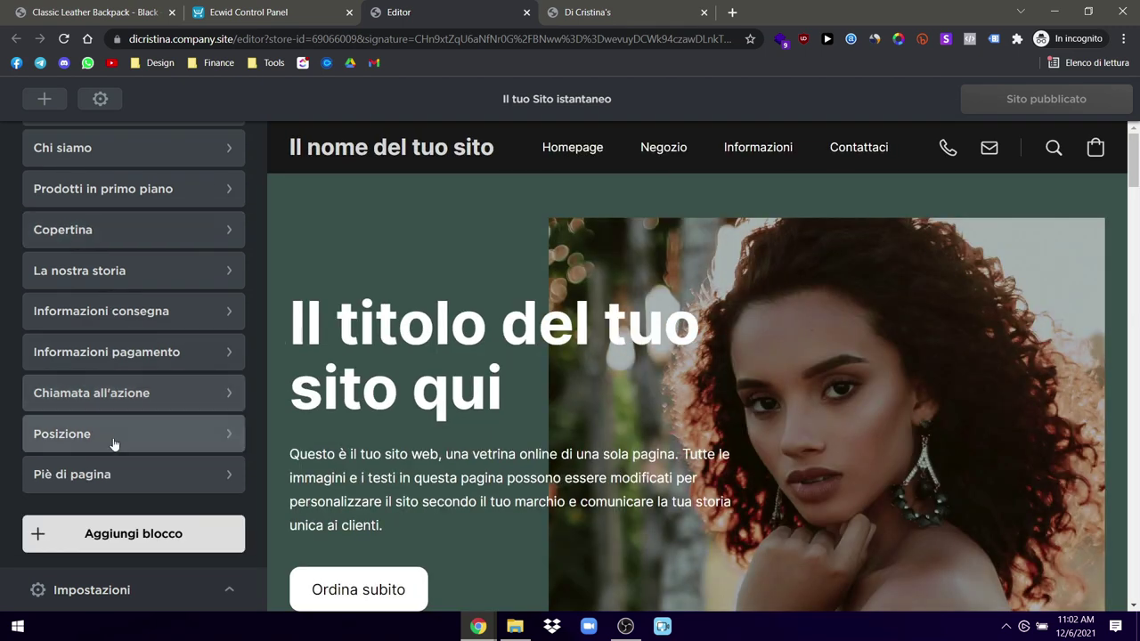
{"action": "left_click", "coordinate": [117, 588]}
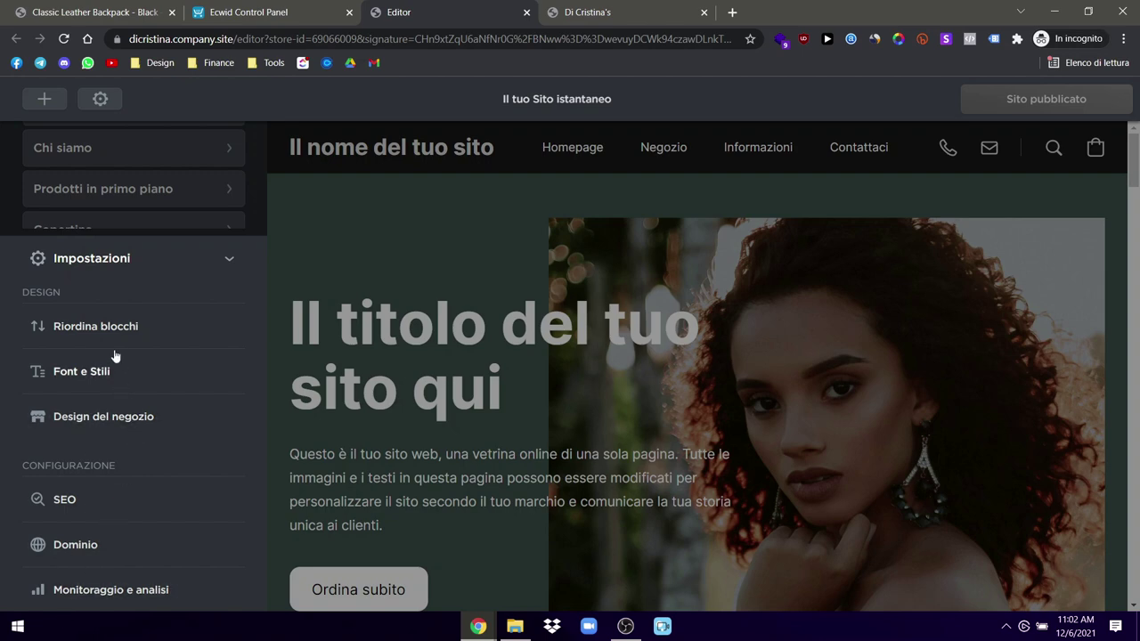
{"action": "left_click", "coordinate": [229, 261]}
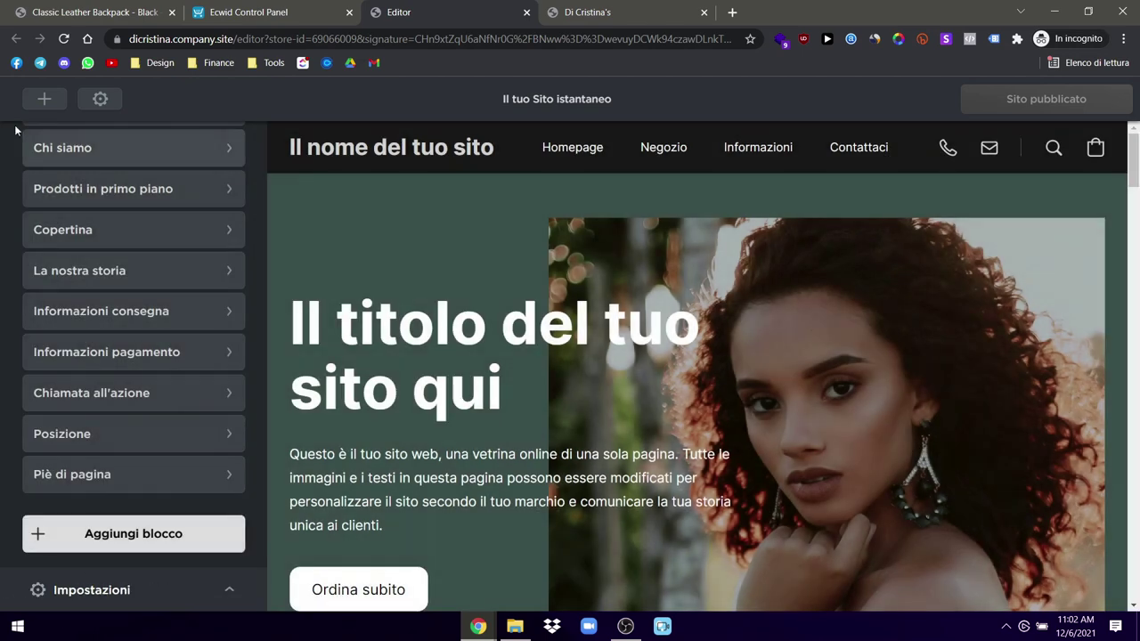
{"action": "left_click", "coordinate": [44, 99]}
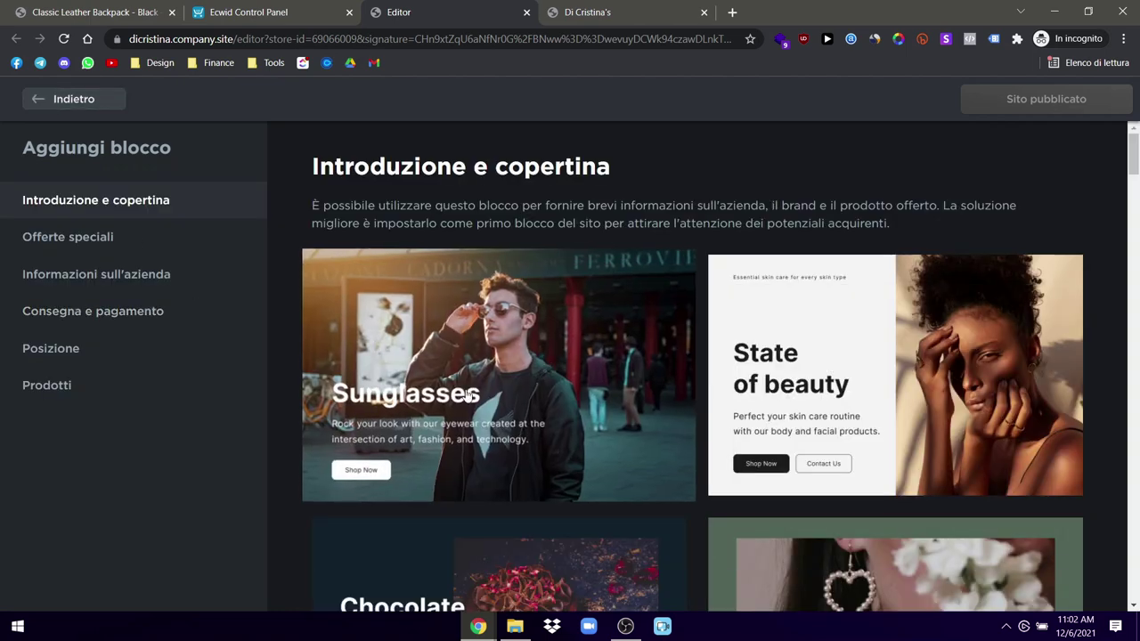
Step: Compare the live store's hero text, then return to the editor's block gallery
{"action": "key", "text": "ctrl+Tab"}
{"action": "scroll", "coordinate": [499, 241], "scroll_direction": "up", "scroll_amount": 10}
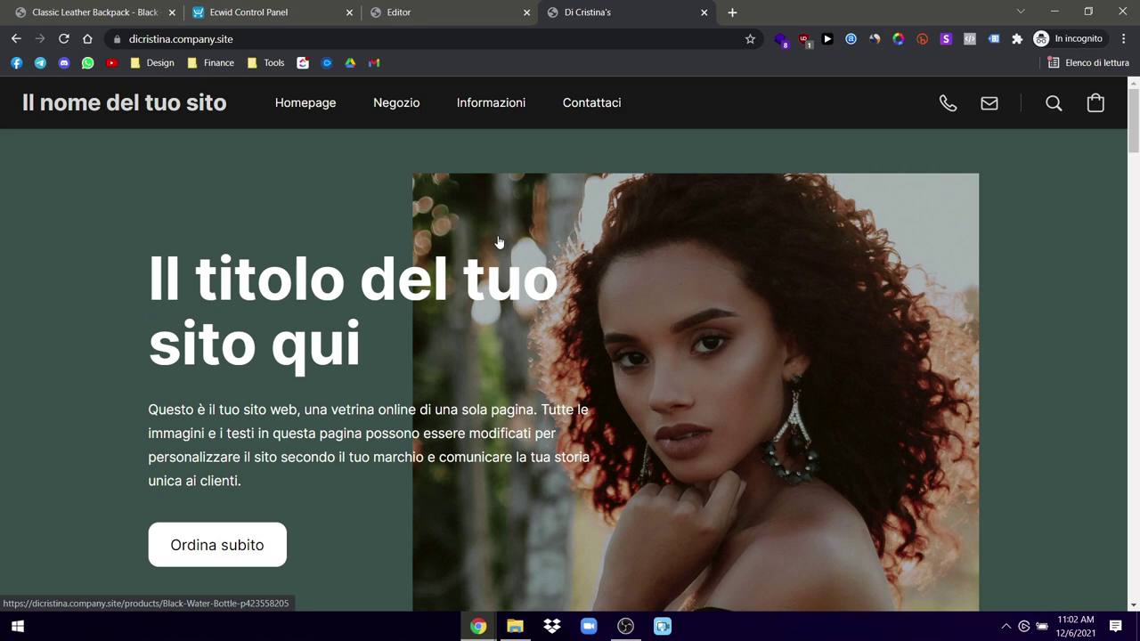
{"action": "left_click_drag", "start_coordinate": [11, 436], "coordinate": [458, 386]}
{"action": "left_click", "coordinate": [303, 355]}
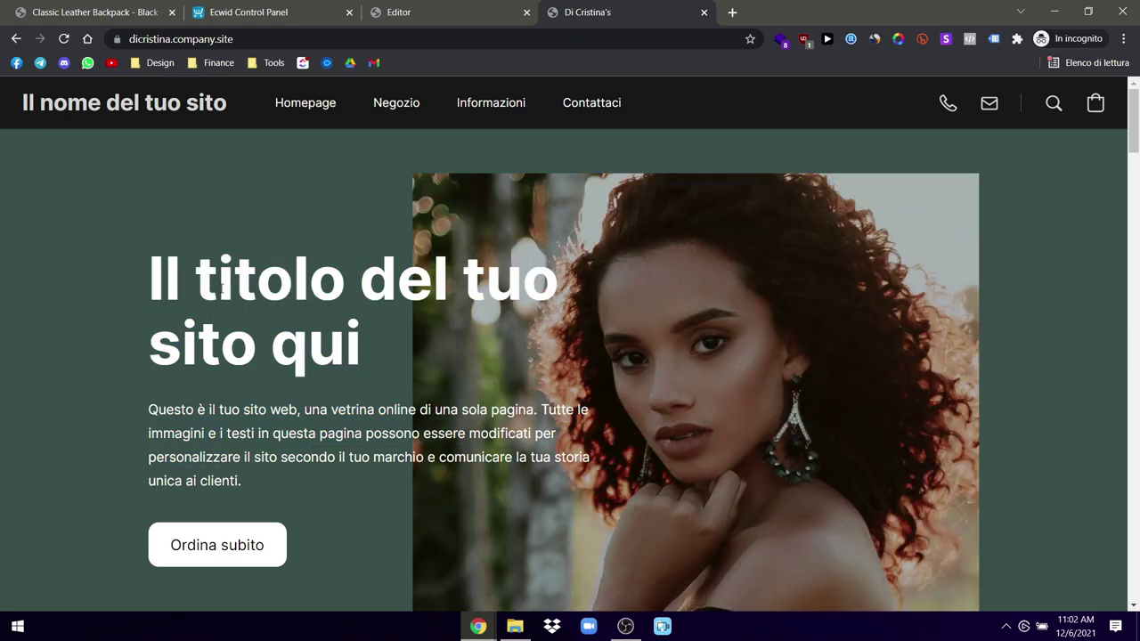
{"action": "left_click", "coordinate": [267, 7]}
{"action": "left_click", "coordinate": [424, 11]}
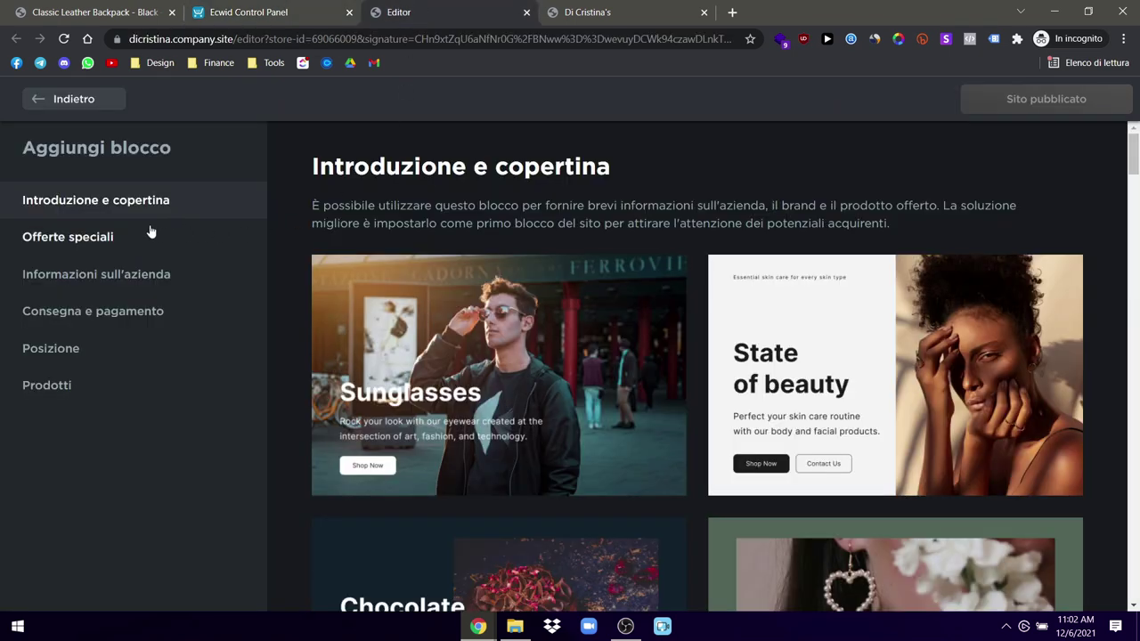
Step: Browse the cover templates and publish the site with the Piatti unici cover block
{"action": "scroll", "coordinate": [530, 374], "scroll_direction": "down", "scroll_amount": 3}
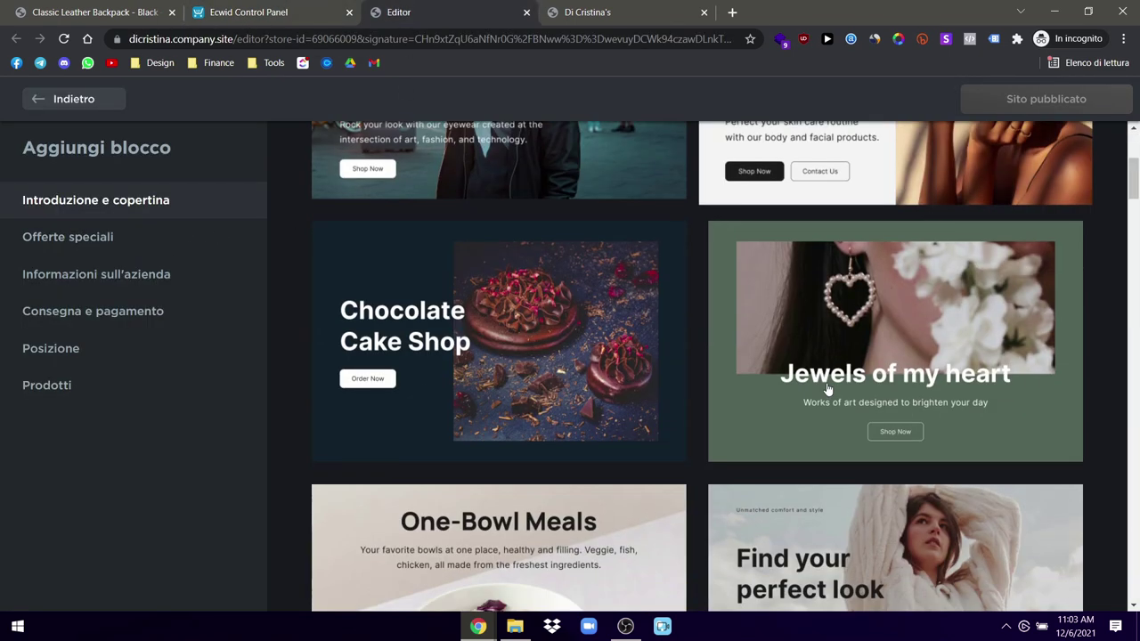
{"action": "scroll", "coordinate": [534, 428], "scroll_direction": "down", "scroll_amount": 3}
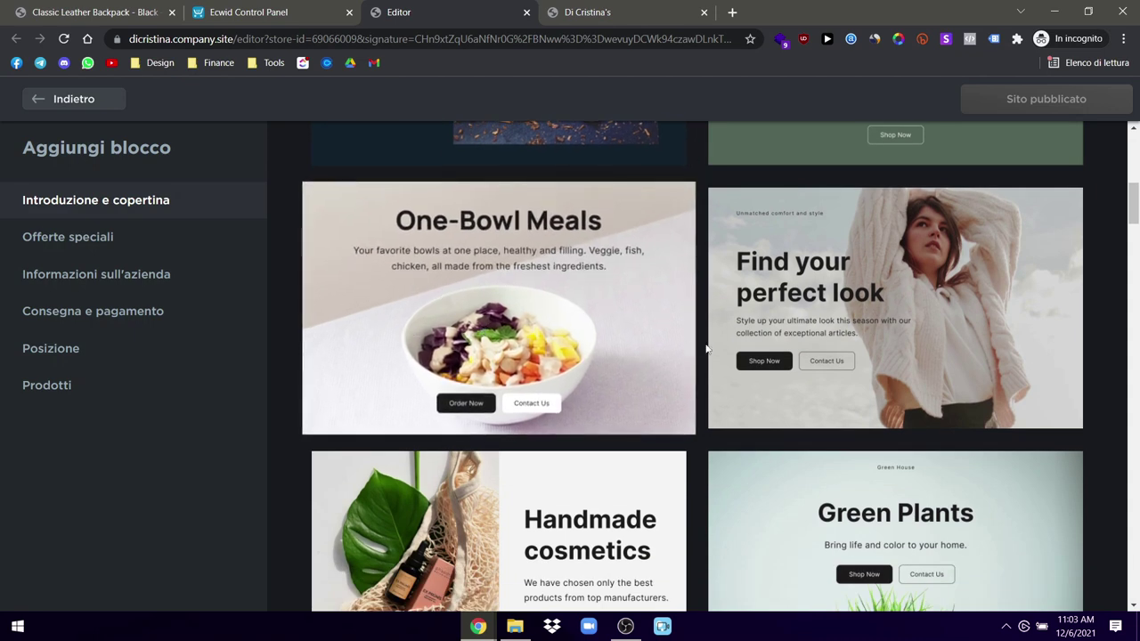
{"action": "scroll", "coordinate": [891, 383], "scroll_direction": "down", "scroll_amount": 2}
{"action": "scroll", "coordinate": [893, 389], "scroll_direction": "down", "scroll_amount": 5}
{"action": "scroll", "coordinate": [893, 386], "scroll_direction": "up", "scroll_amount": 3}
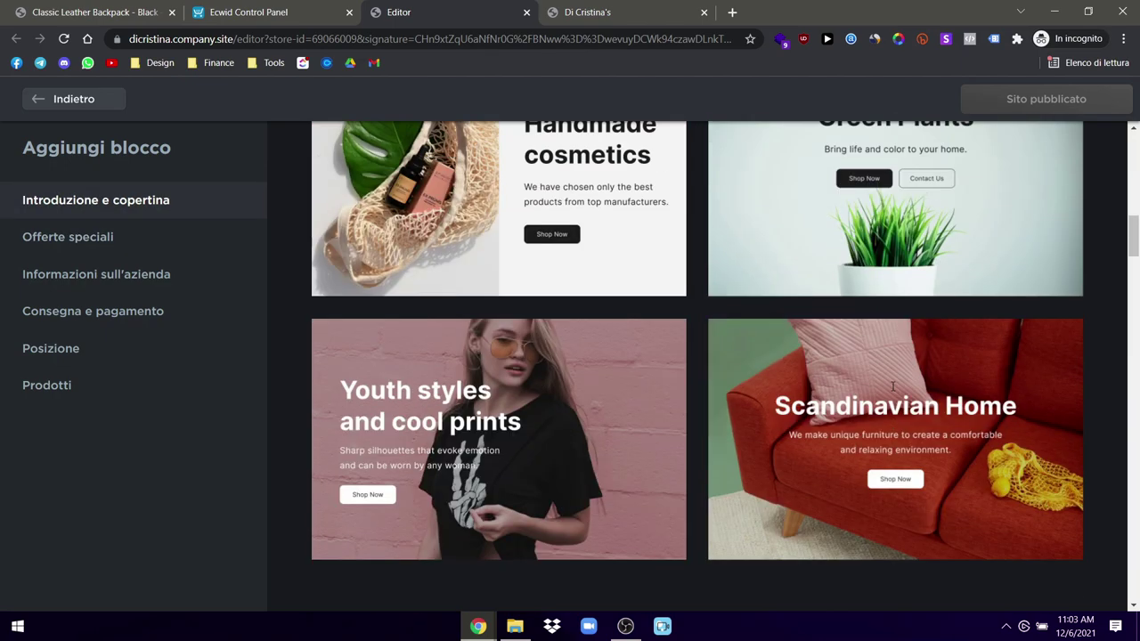
{"action": "scroll", "coordinate": [893, 385], "scroll_direction": "up", "scroll_amount": 4}
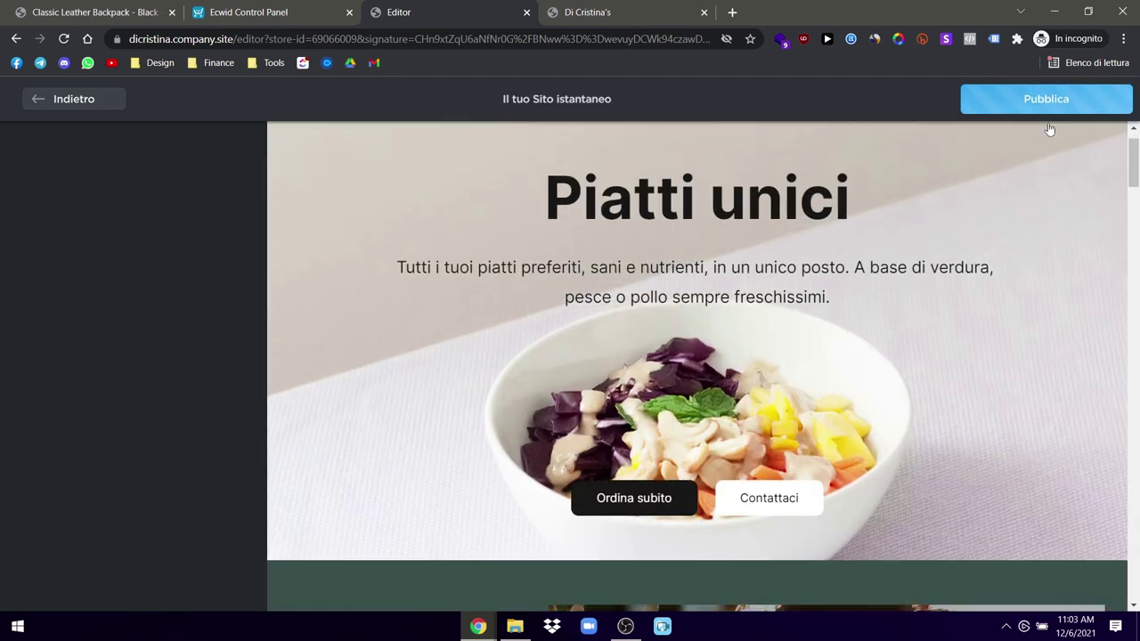
{"action": "left_click", "coordinate": [1047, 99]}
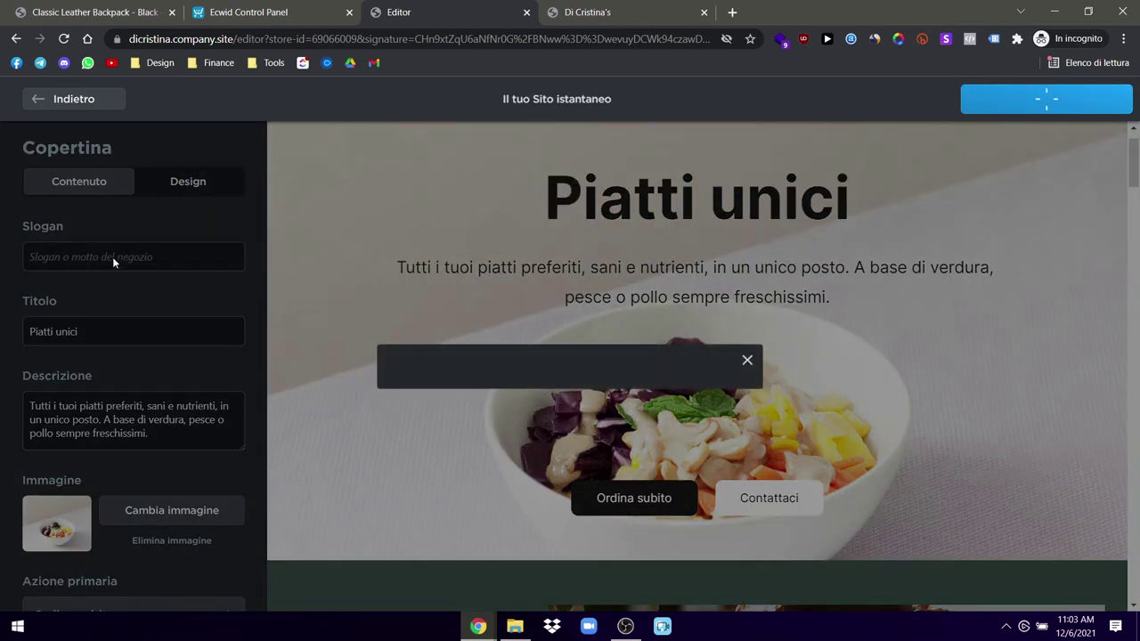
Step: Dismiss the published notice and inspect the header and cover block settings
{"action": "left_click", "coordinate": [747, 206]}
{"action": "scroll", "coordinate": [134, 294], "scroll_direction": "down", "scroll_amount": 3}
{"action": "scroll", "coordinate": [23, 224], "scroll_direction": "up", "scroll_amount": 3}
{"action": "left_click", "coordinate": [67, 99]}
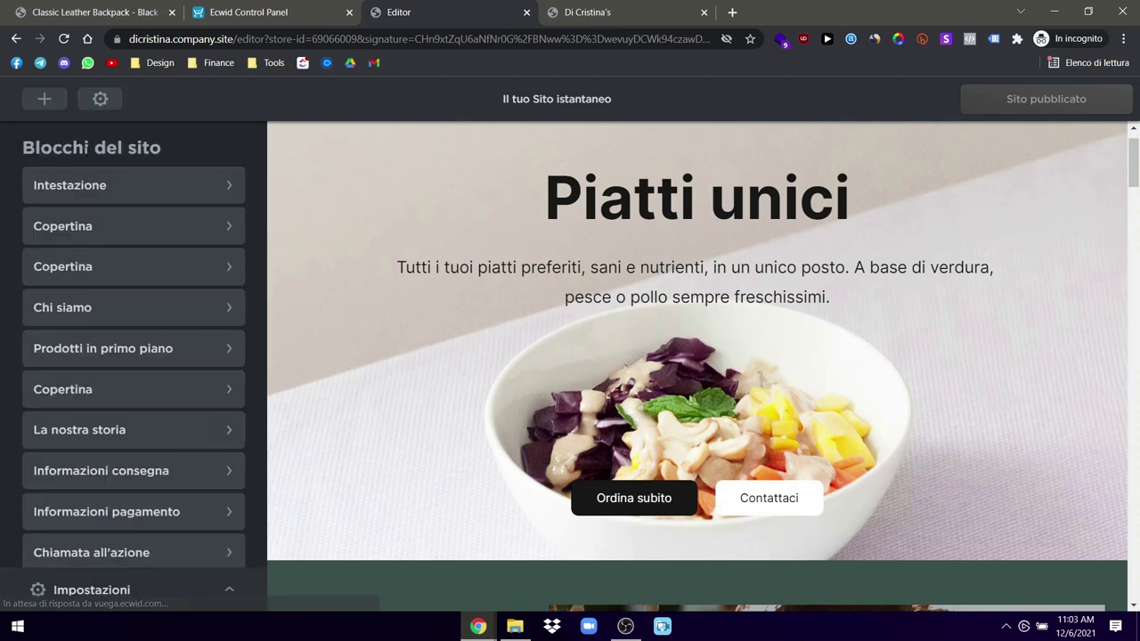
{"action": "left_click", "coordinate": [127, 187]}
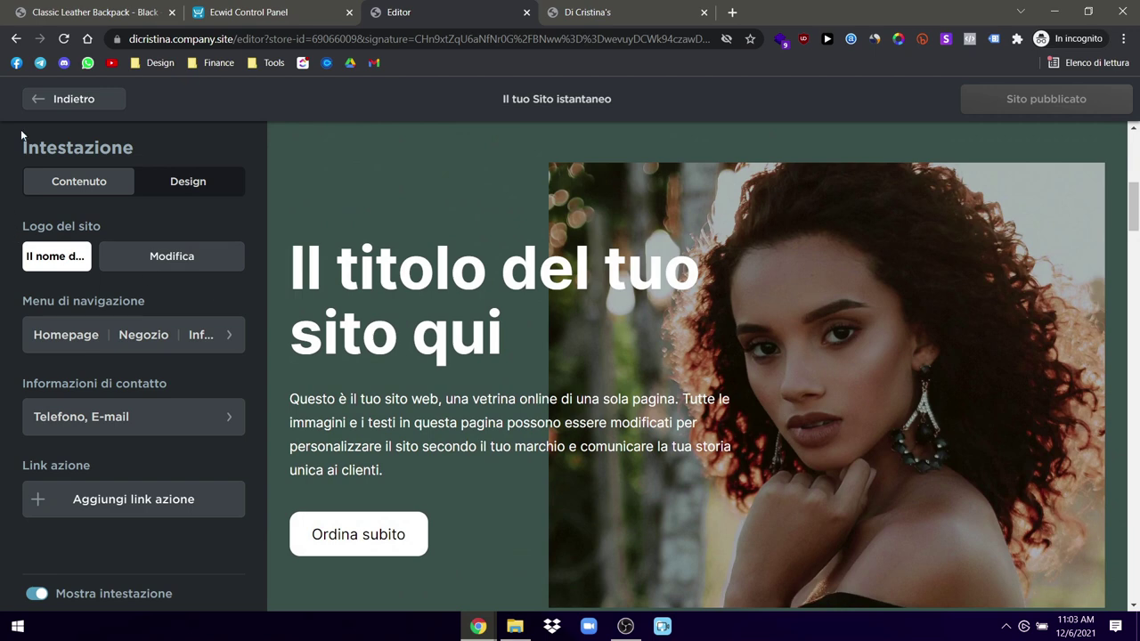
{"action": "left_click", "coordinate": [52, 102]}
{"action": "left_click", "coordinate": [103, 231]}
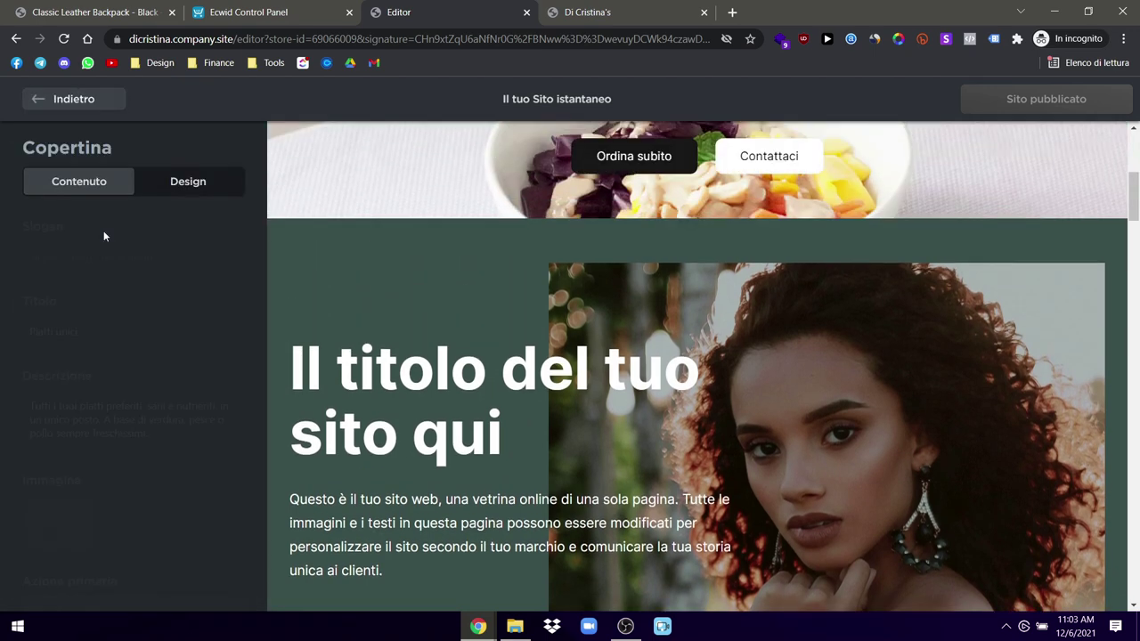
{"action": "left_click", "coordinate": [67, 99]}
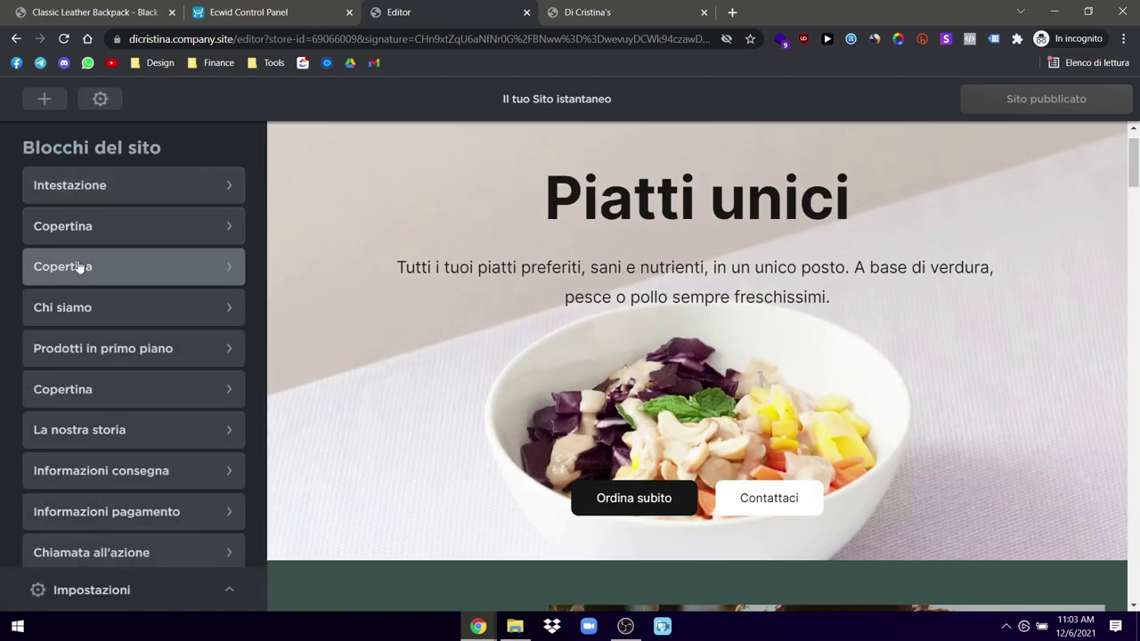
Step: Delete the third cover block with the 'Il titolo del tuo sito qui' hero
{"action": "left_click", "coordinate": [80, 267]}
{"action": "scroll", "coordinate": [128, 457], "scroll_direction": "down", "scroll_amount": 3}
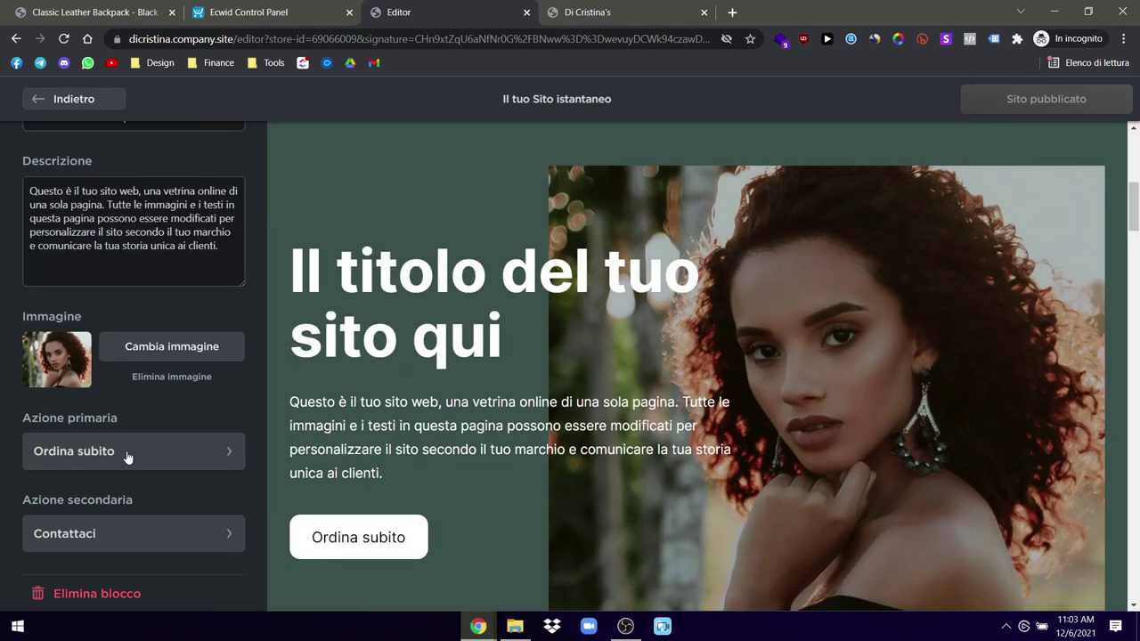
{"action": "left_click", "coordinate": [76, 597]}
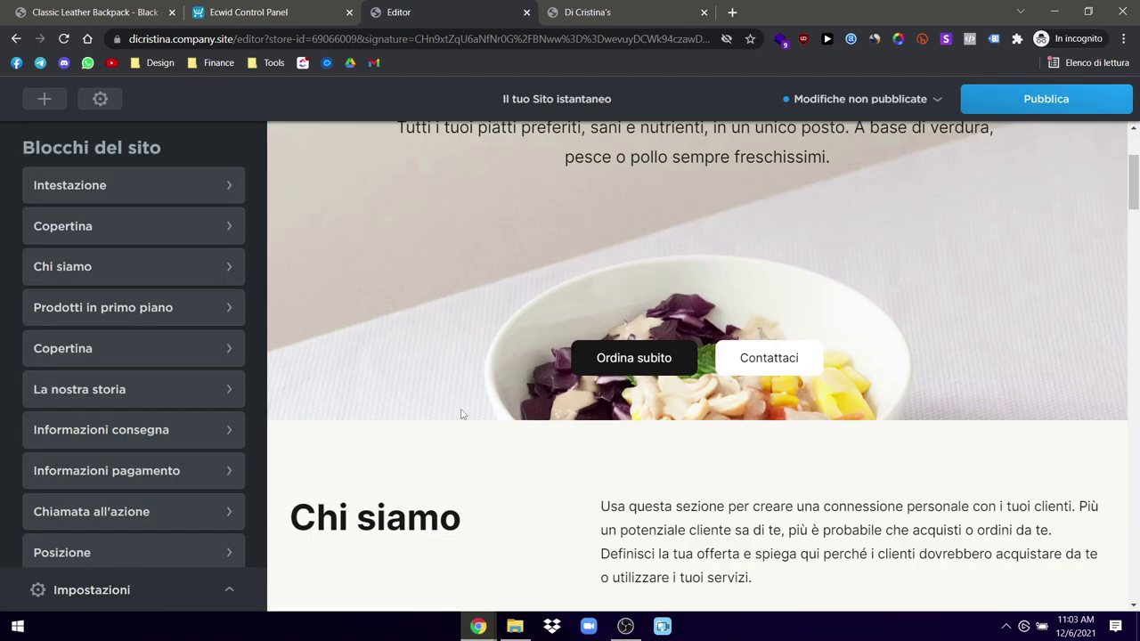
{"action": "scroll", "coordinate": [462, 414], "scroll_direction": "up", "scroll_amount": 2}
Step: Look into the header's logo settings, back out, and reopen the Intestazione block
{"action": "left_click", "coordinate": [79, 185]}
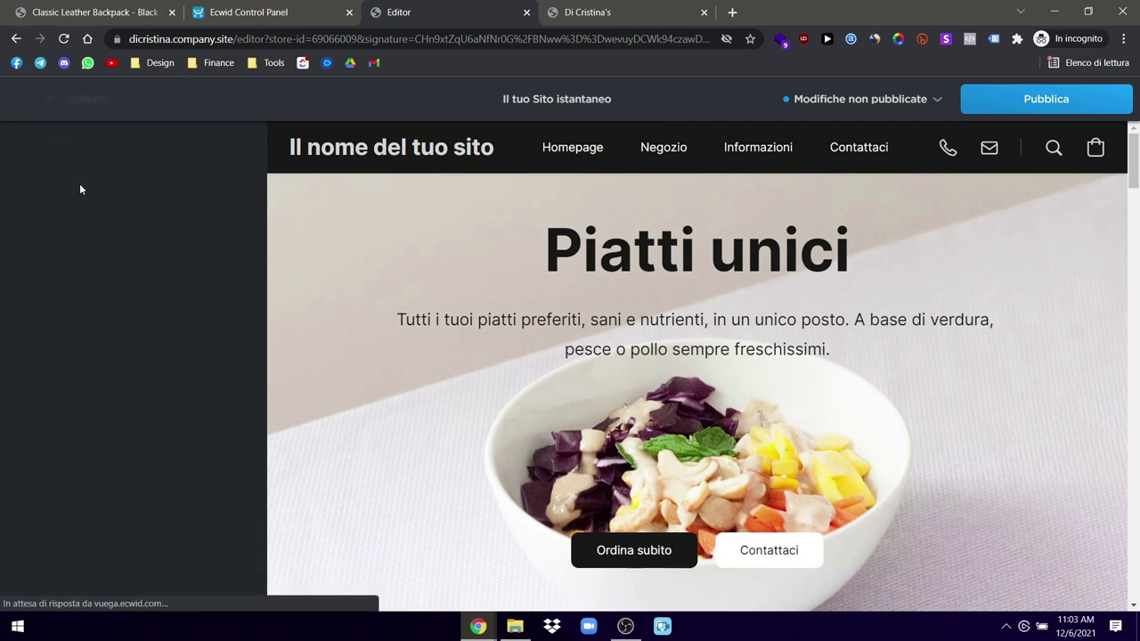
{"action": "left_click", "coordinate": [176, 254]}
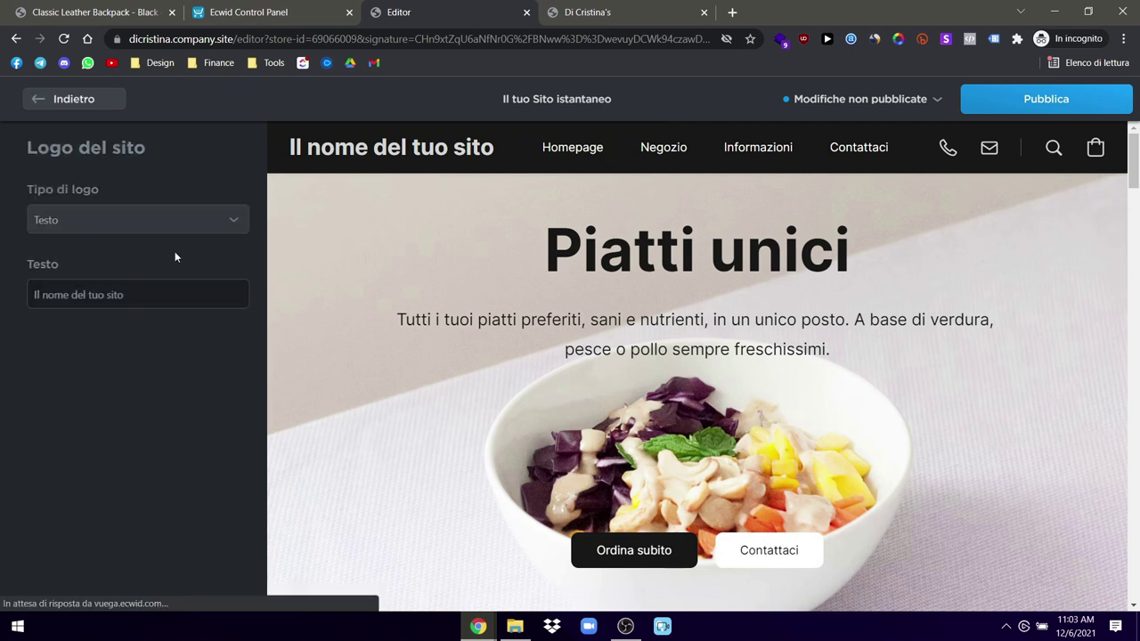
{"action": "left_click", "coordinate": [53, 98]}
{"action": "left_click", "coordinate": [52, 98]}
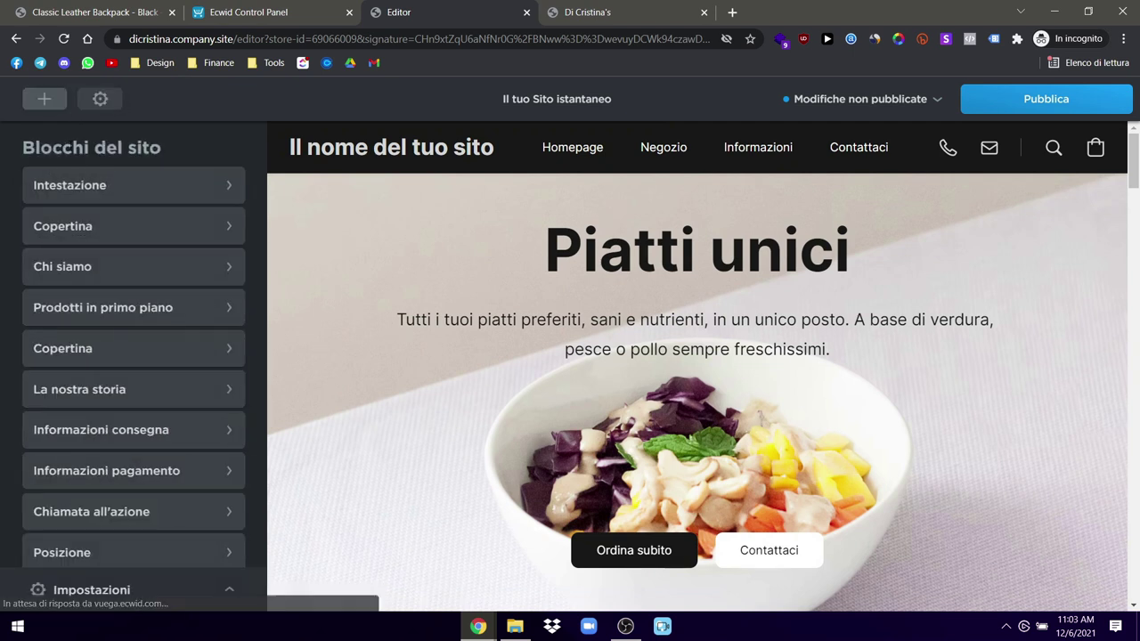
{"action": "left_click", "coordinate": [158, 189]}
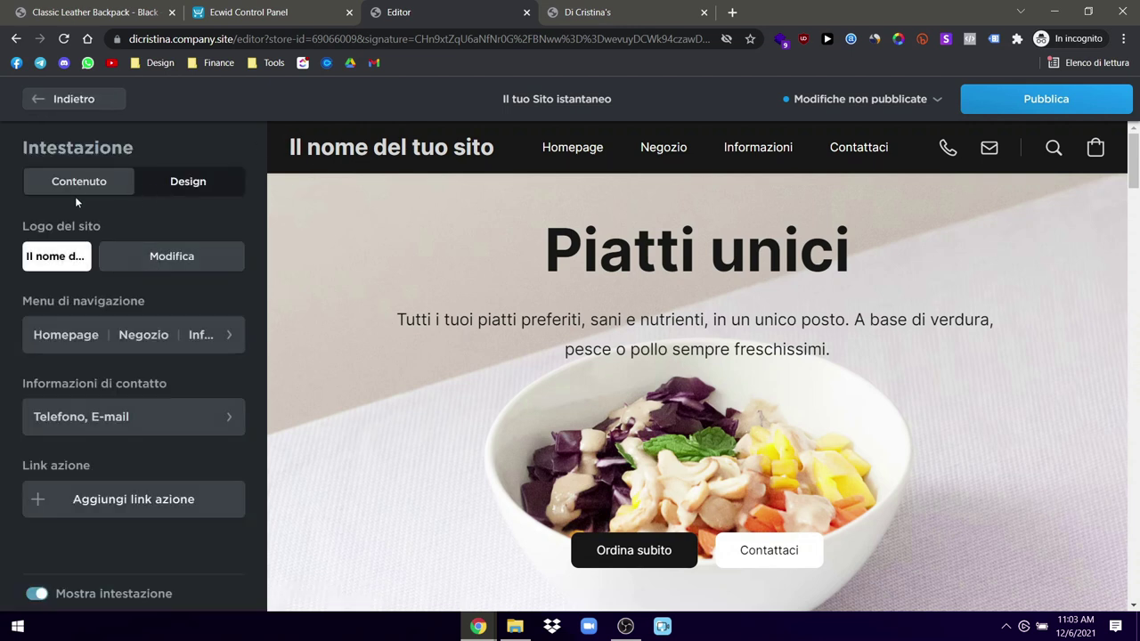
Step: Set Tipo di logo to Immagine and upload the black round skull logo from Downloads > Assets > Logos
{"action": "left_click", "coordinate": [165, 261]}
{"action": "left_click", "coordinate": [83, 222]}
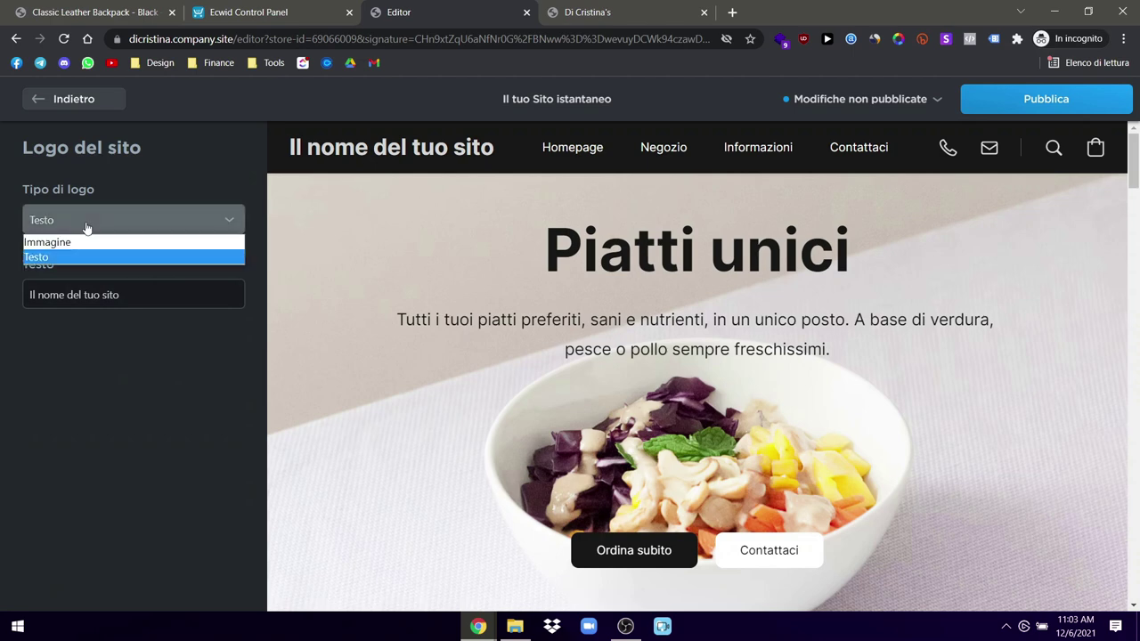
{"action": "left_click", "coordinate": [62, 244]}
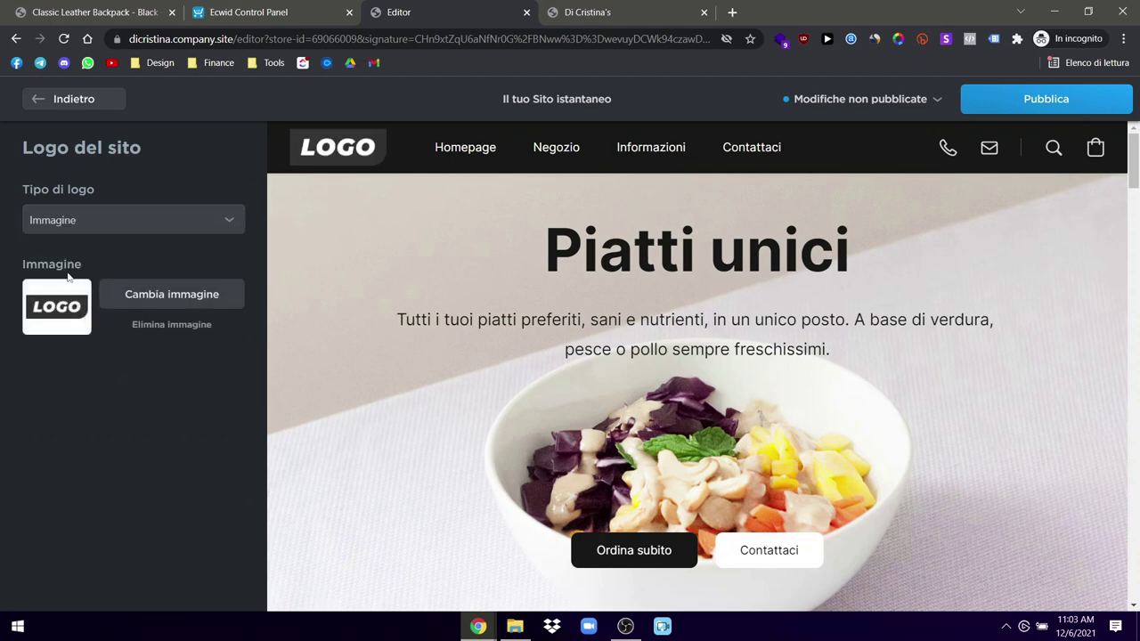
{"action": "left_click", "coordinate": [167, 286]}
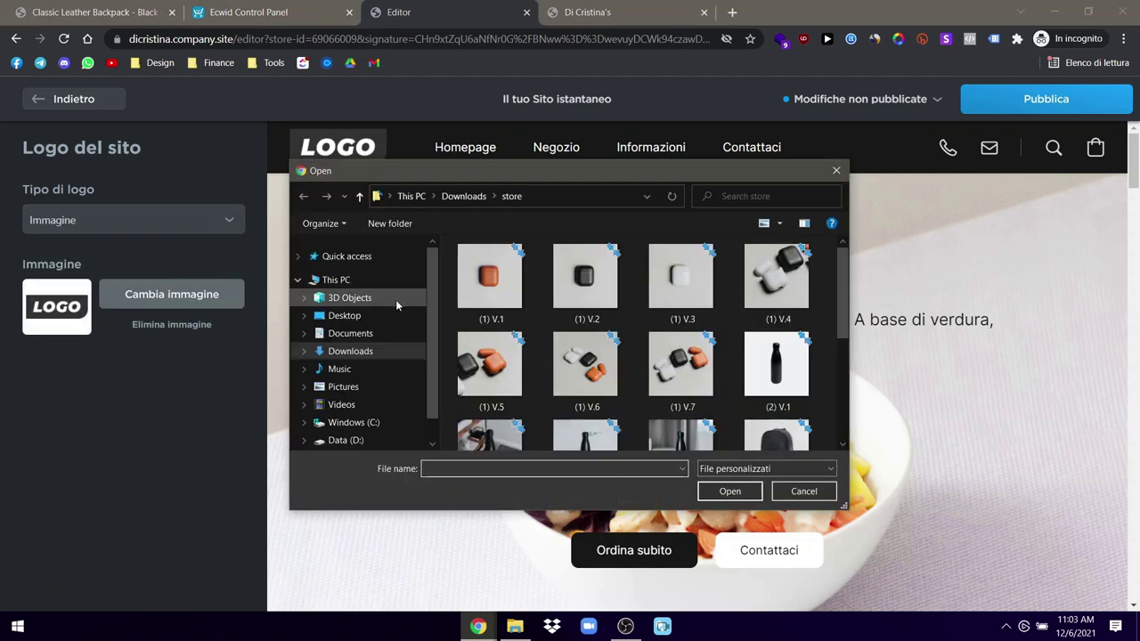
{"action": "left_click", "coordinate": [356, 351]}
{"action": "double_click", "coordinate": [588, 312]}
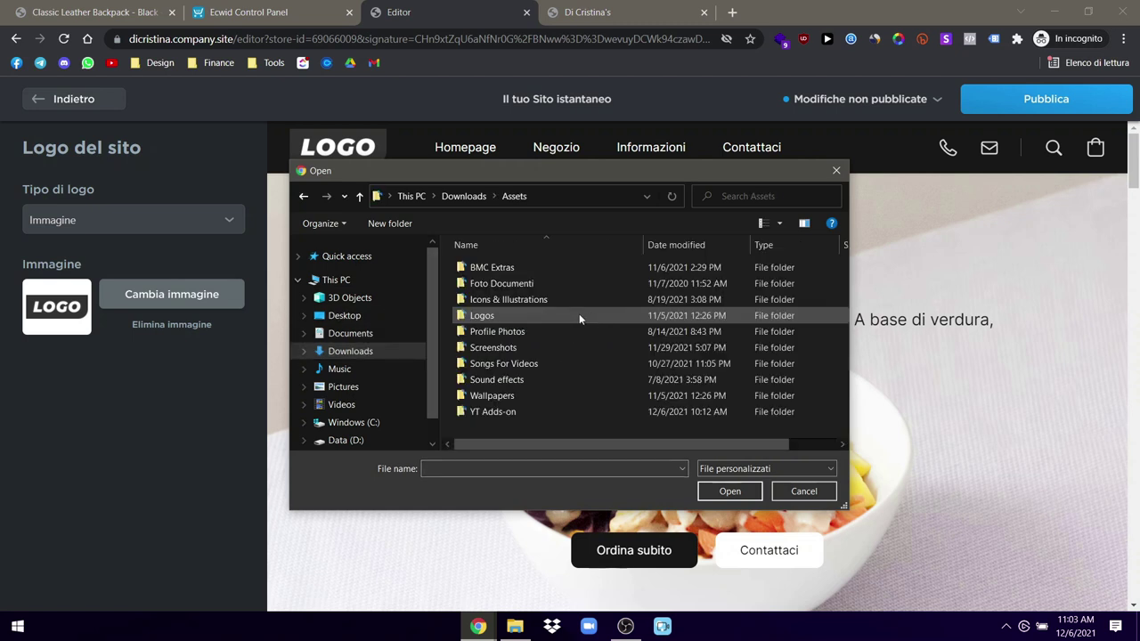
{"action": "double_click", "coordinate": [482, 316]}
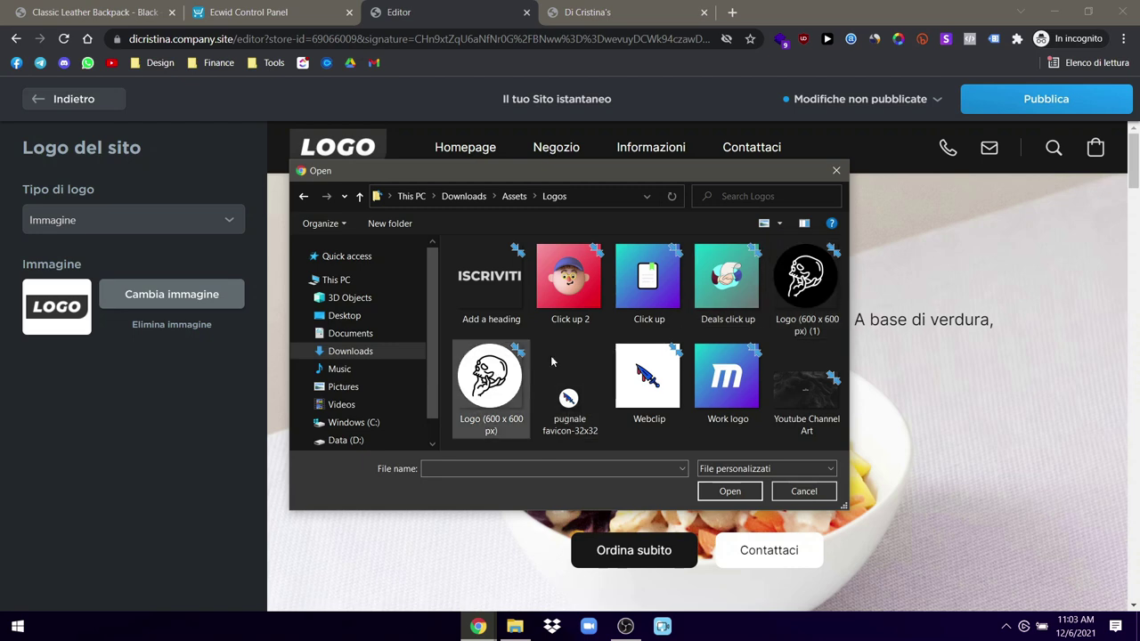
{"action": "left_click", "coordinate": [490, 379]}
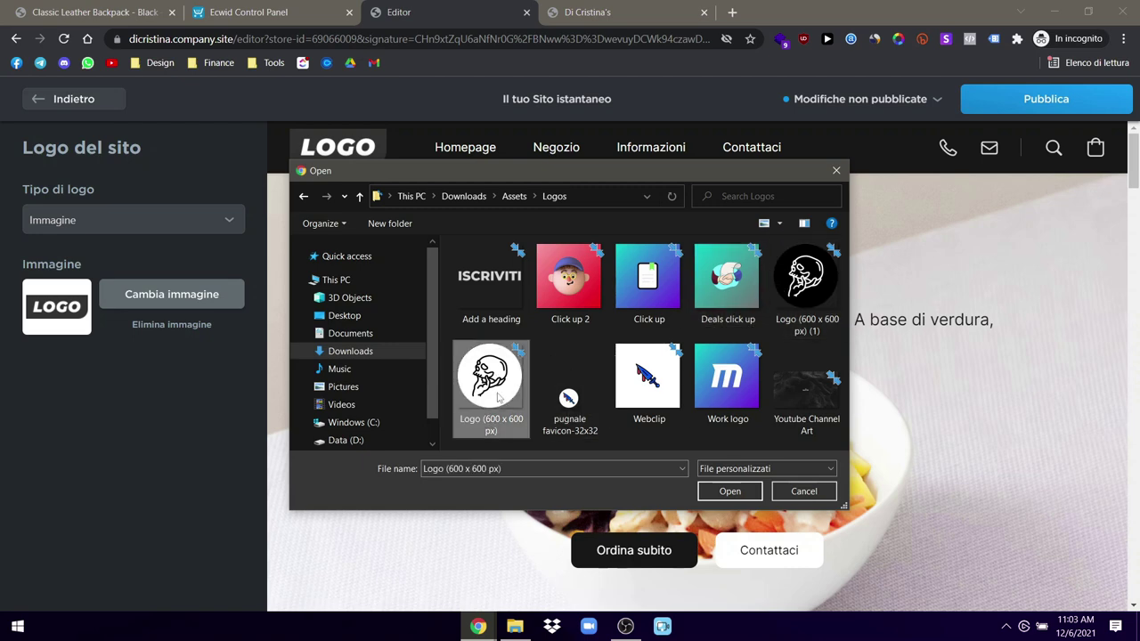
{"action": "left_click", "coordinate": [811, 299]}
{"action": "left_click", "coordinate": [731, 491]}
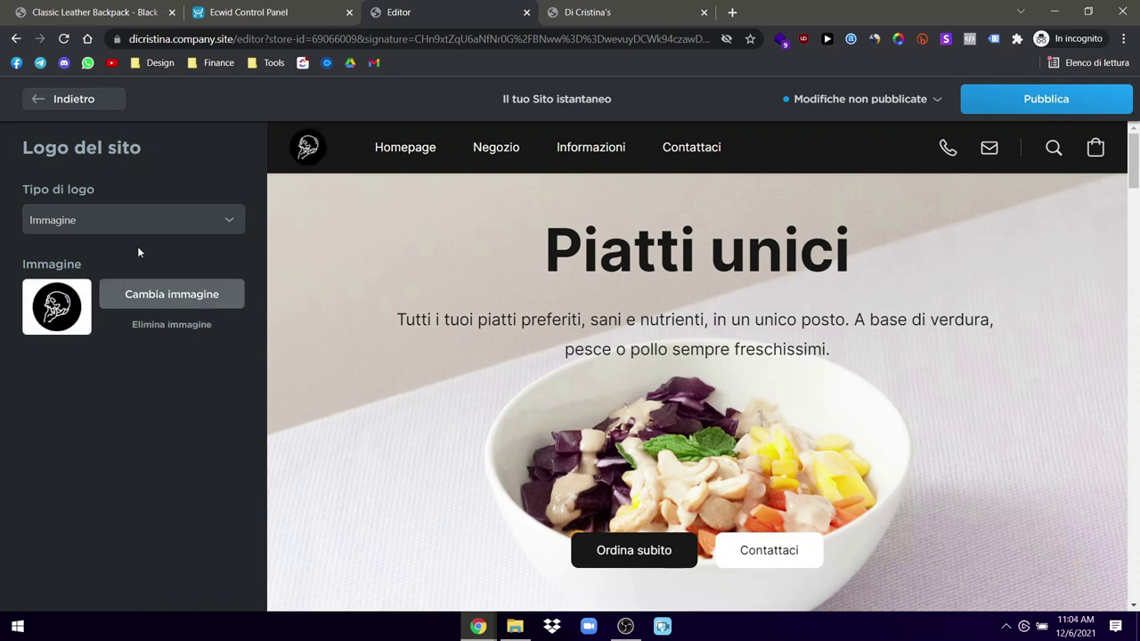
Step: Clear the Telefono field in the header's Informazioni di contatto
{"action": "left_click", "coordinate": [79, 99]}
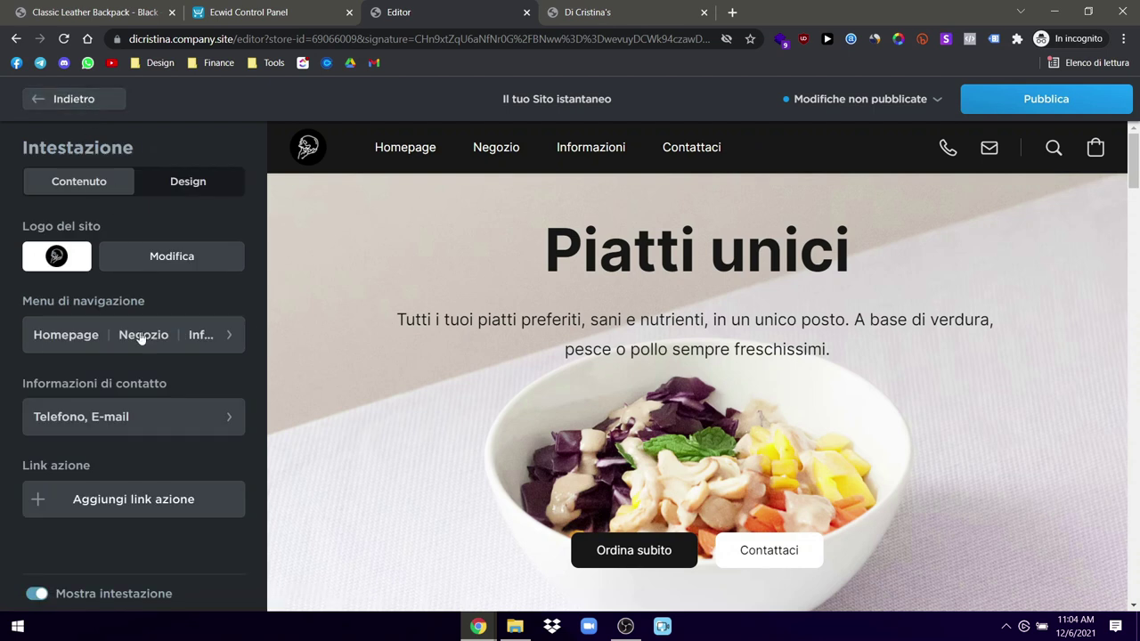
{"action": "left_click", "coordinate": [130, 417]}
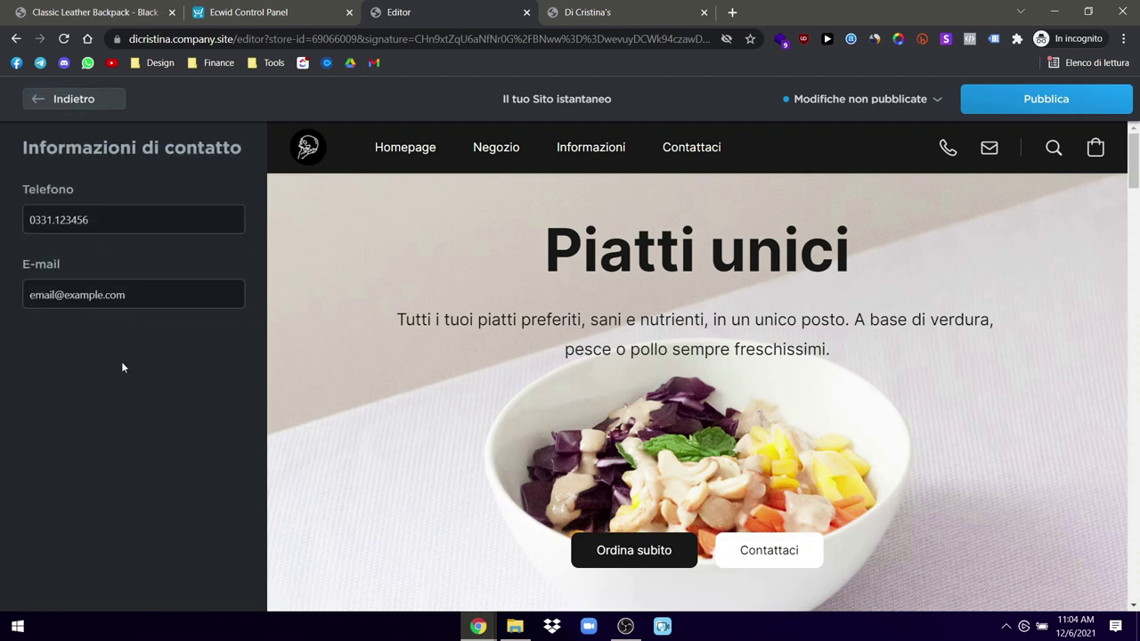
{"action": "left_click_drag", "start_coordinate": [104, 226], "coordinate": [2, 214]}
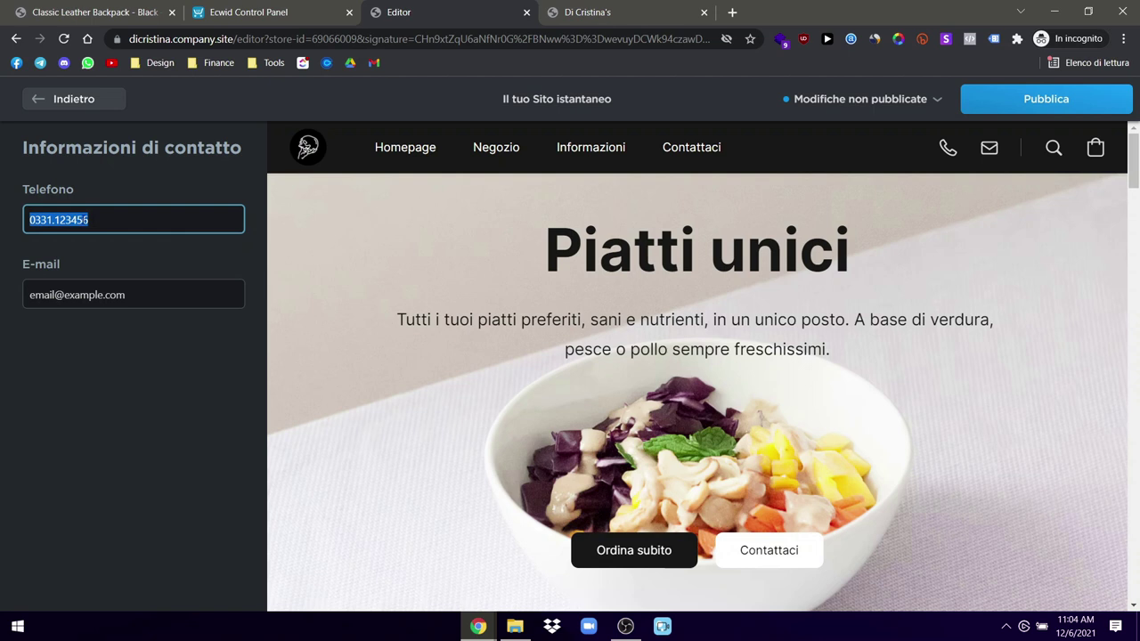
{"action": "left_click", "coordinate": [104, 257]}
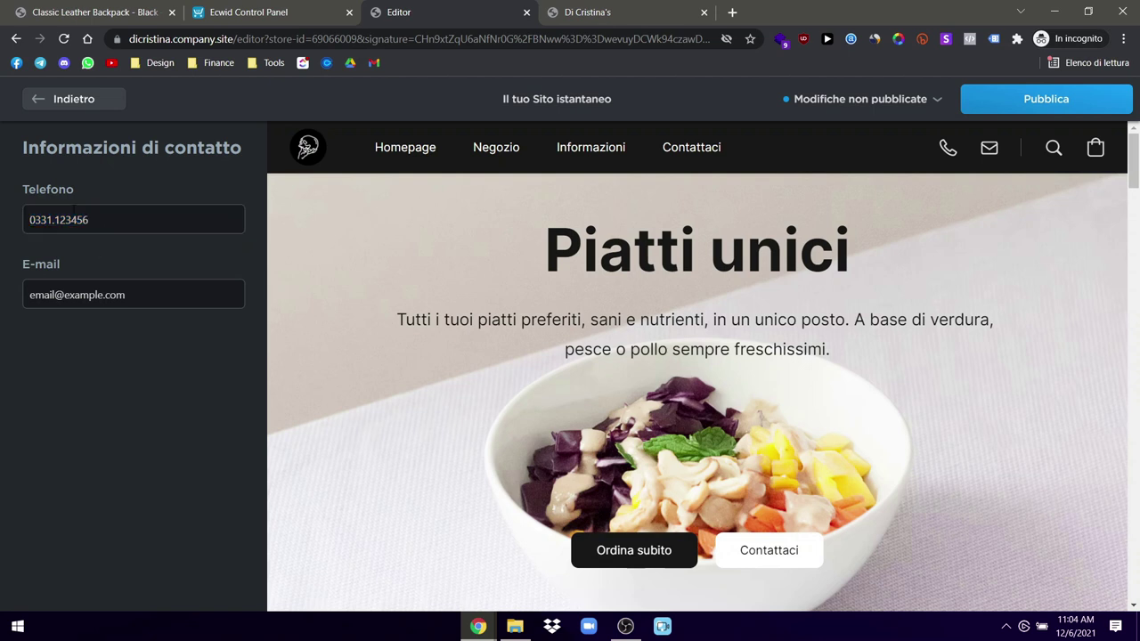
{"action": "left_click_drag", "start_coordinate": [98, 220], "coordinate": [2, 218]}
{"action": "key", "text": "BackSpace"}
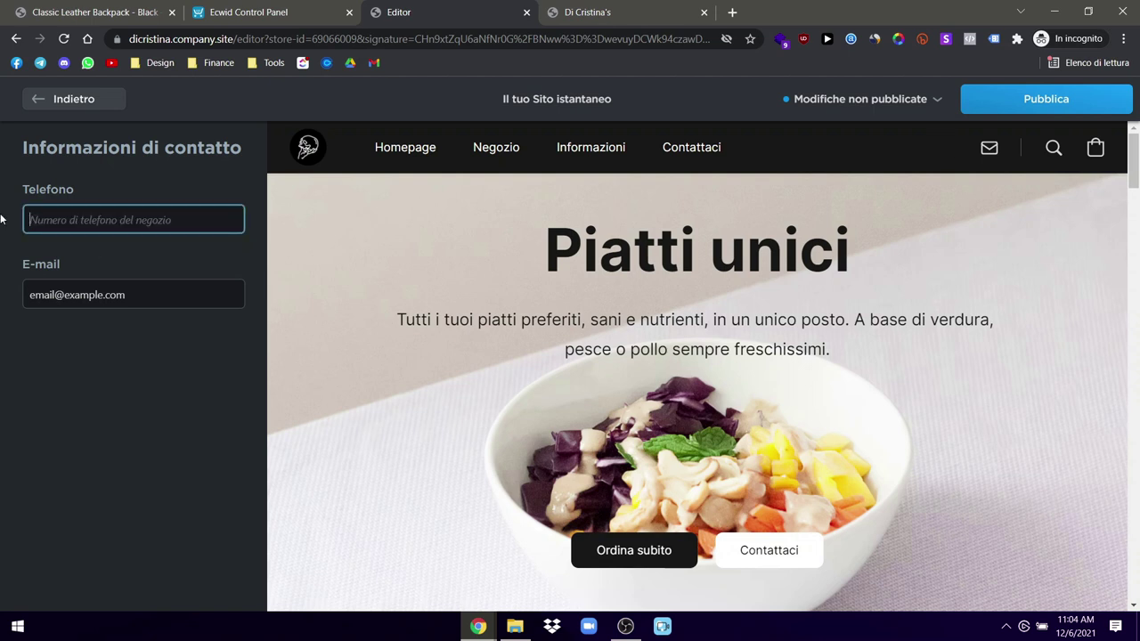
{"action": "left_click", "coordinate": [74, 104]}
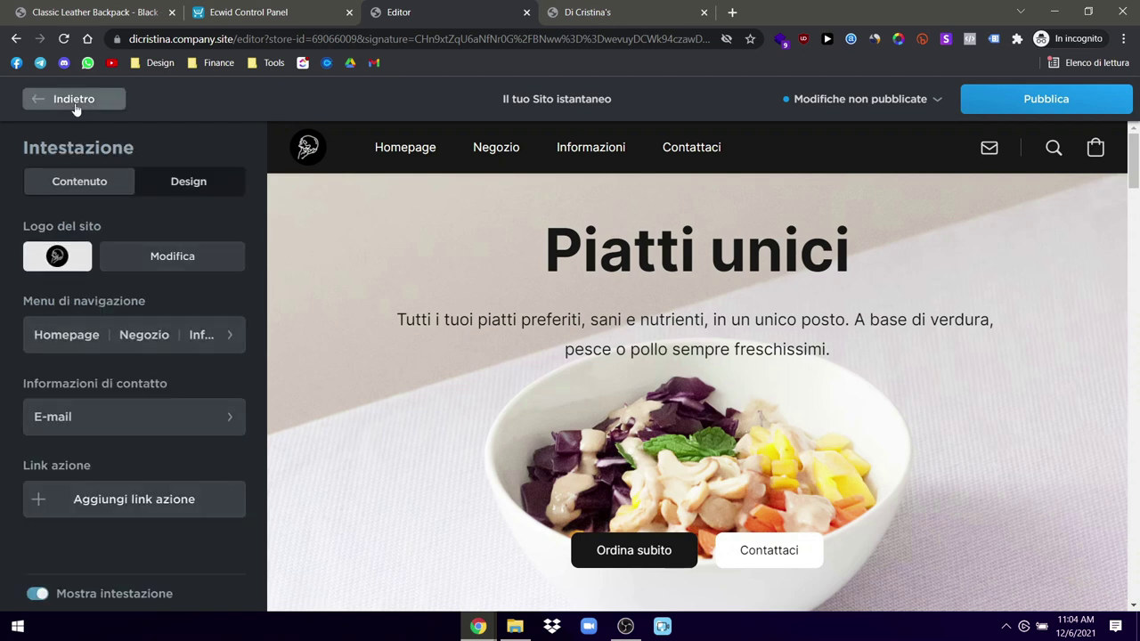
Step: Rename the Negozio navigation menu item to Catalogo
{"action": "left_click", "coordinate": [151, 334]}
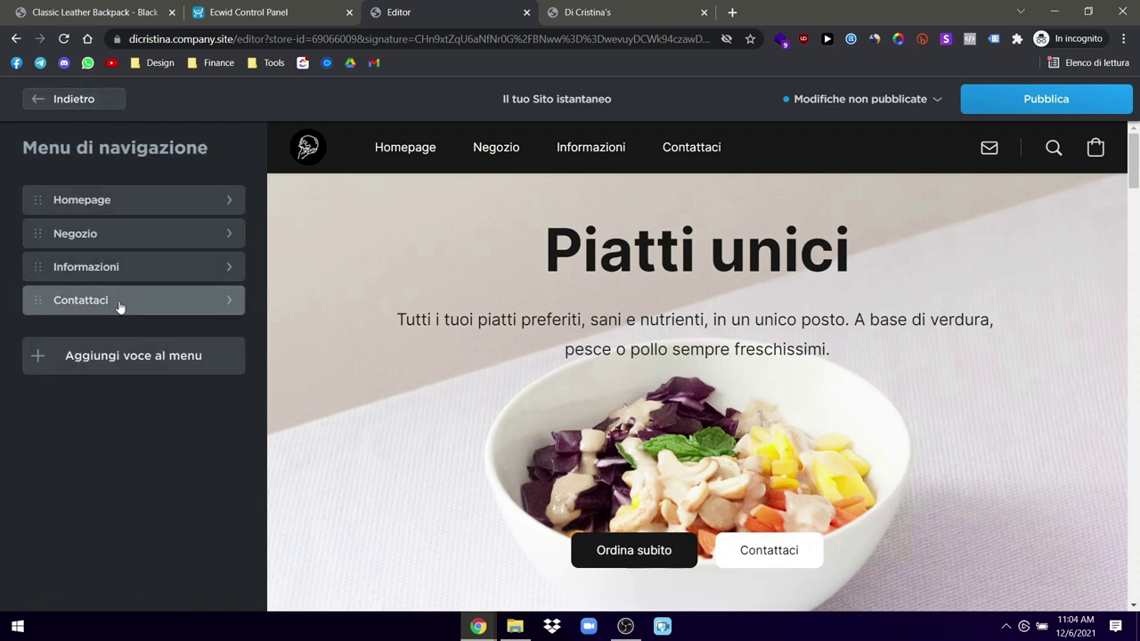
{"action": "left_click", "coordinate": [130, 234]}
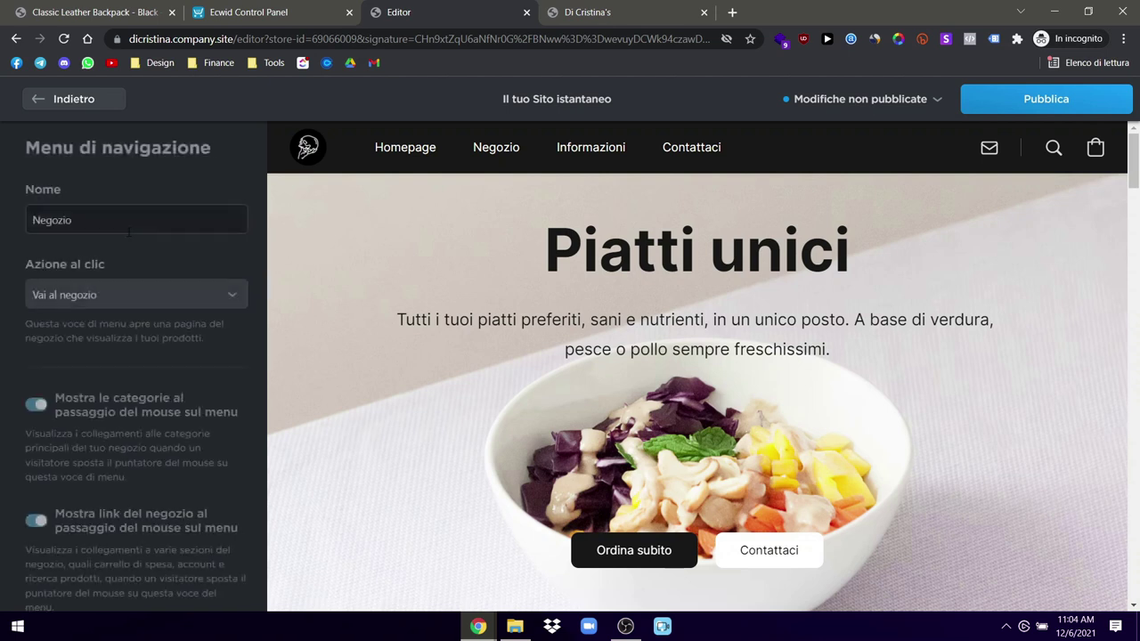
{"action": "type", "text": "Catalogo"}
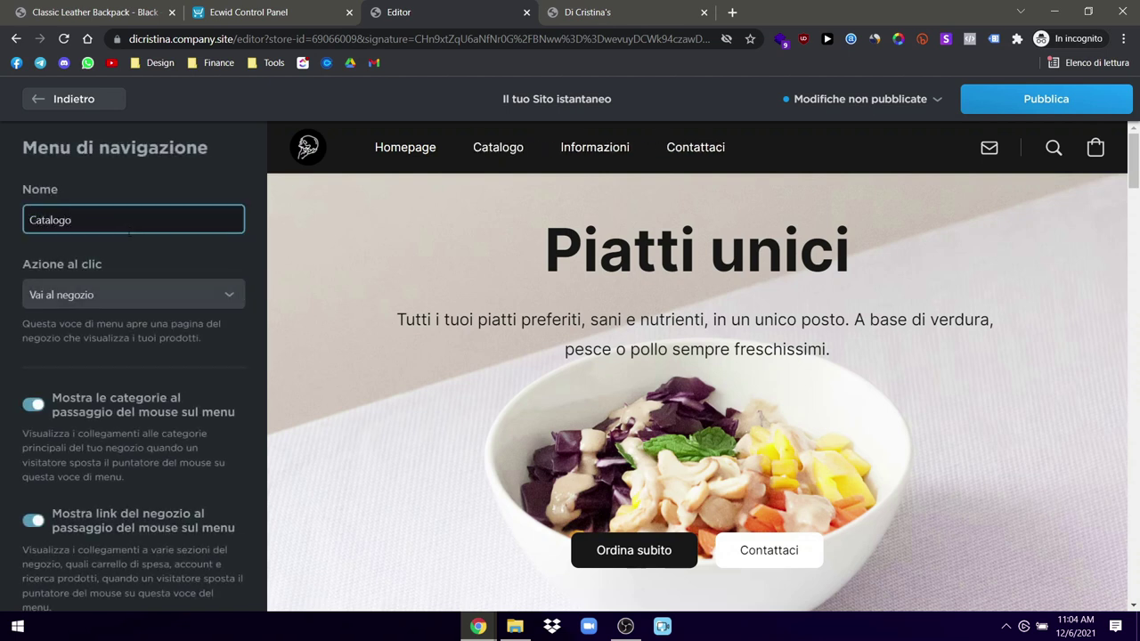
{"action": "left_click", "coordinate": [67, 101]}
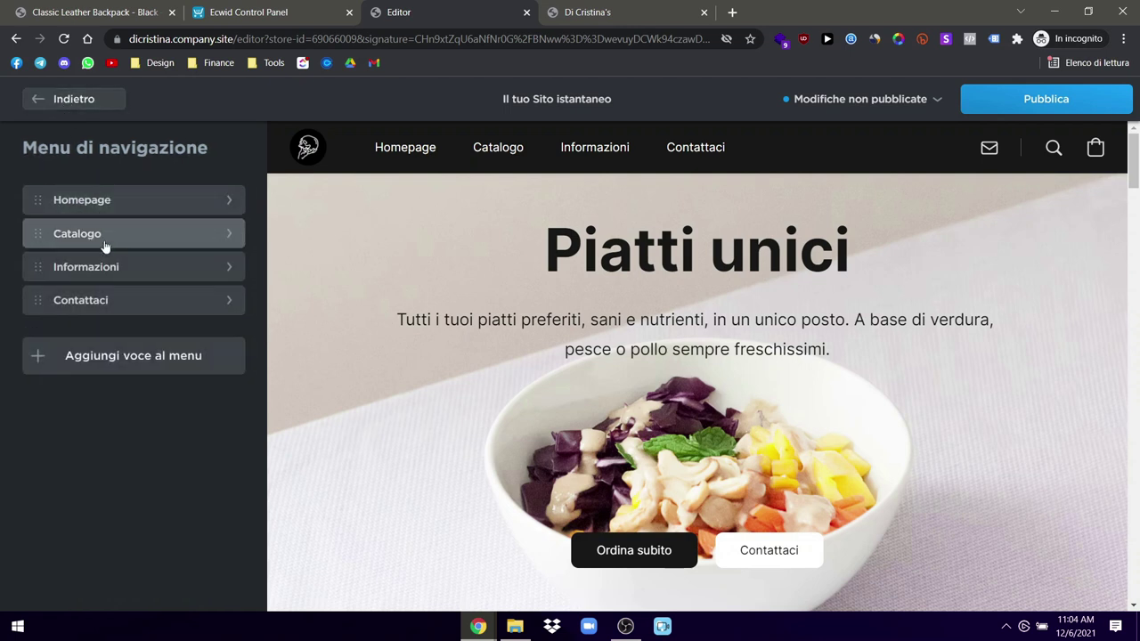
Step: Correct the third menu item to read Informazioni, then toggle the header off and back on
{"action": "left_click", "coordinate": [100, 271]}
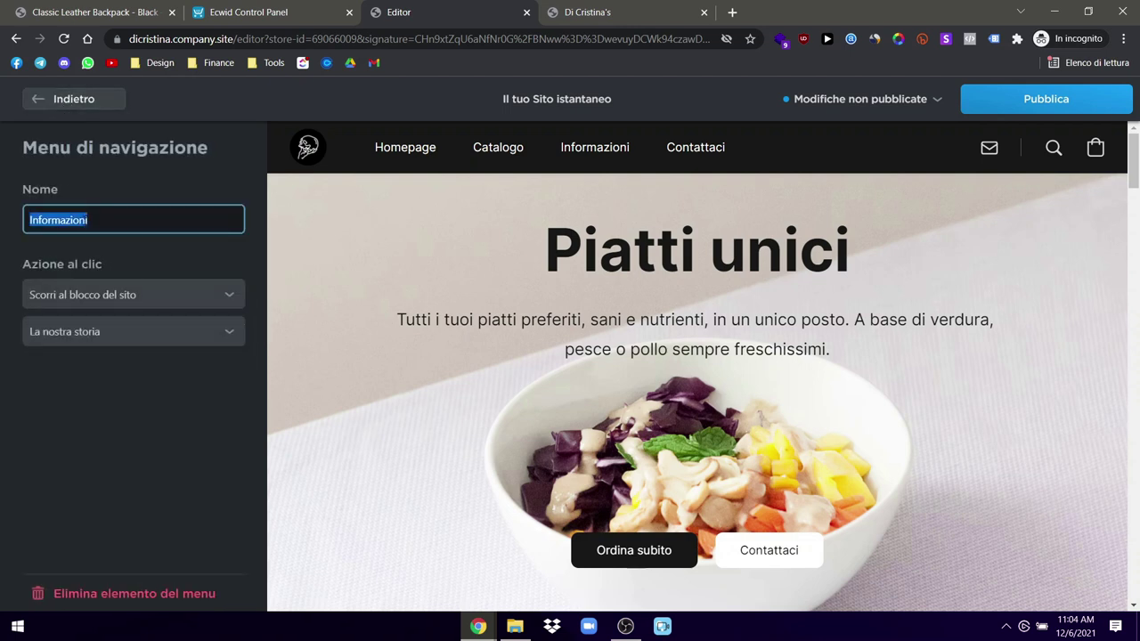
{"action": "type", "text": "Faq"}
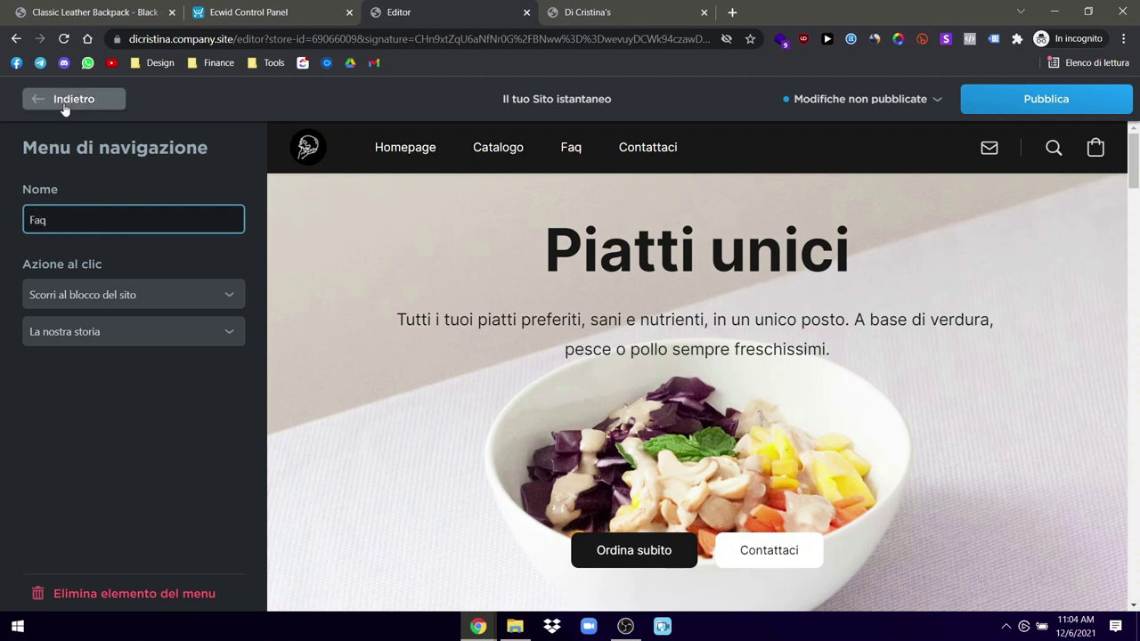
{"action": "type", "text": "Informazione"}
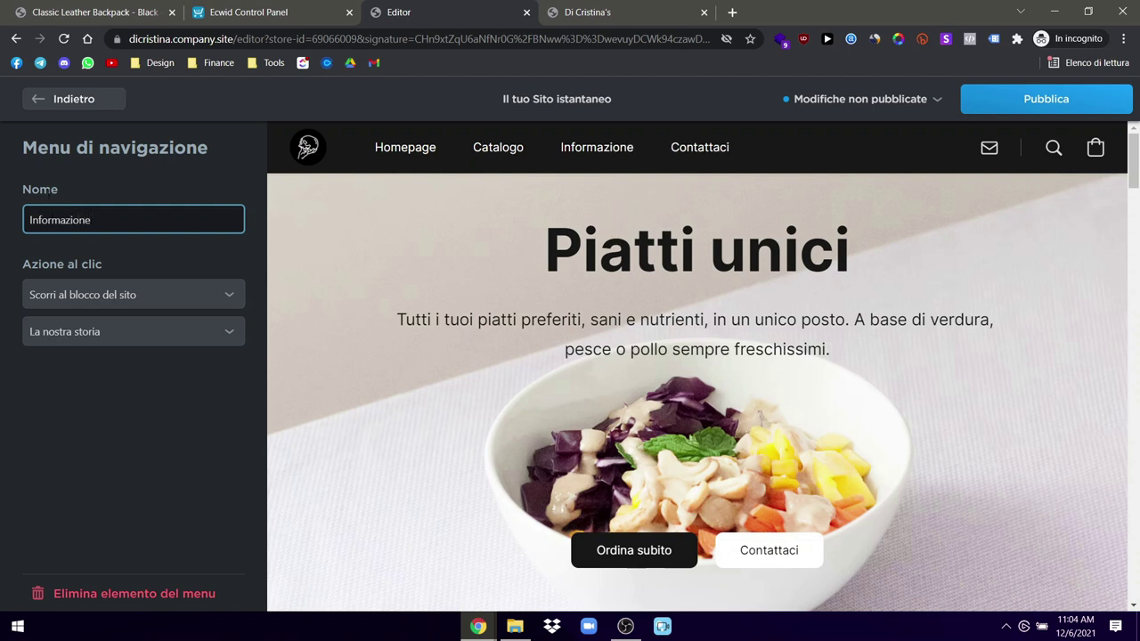
{"action": "key", "text": "BackSpace"}
{"action": "type", "text": "i"}
{"action": "left_click", "coordinate": [76, 104]}
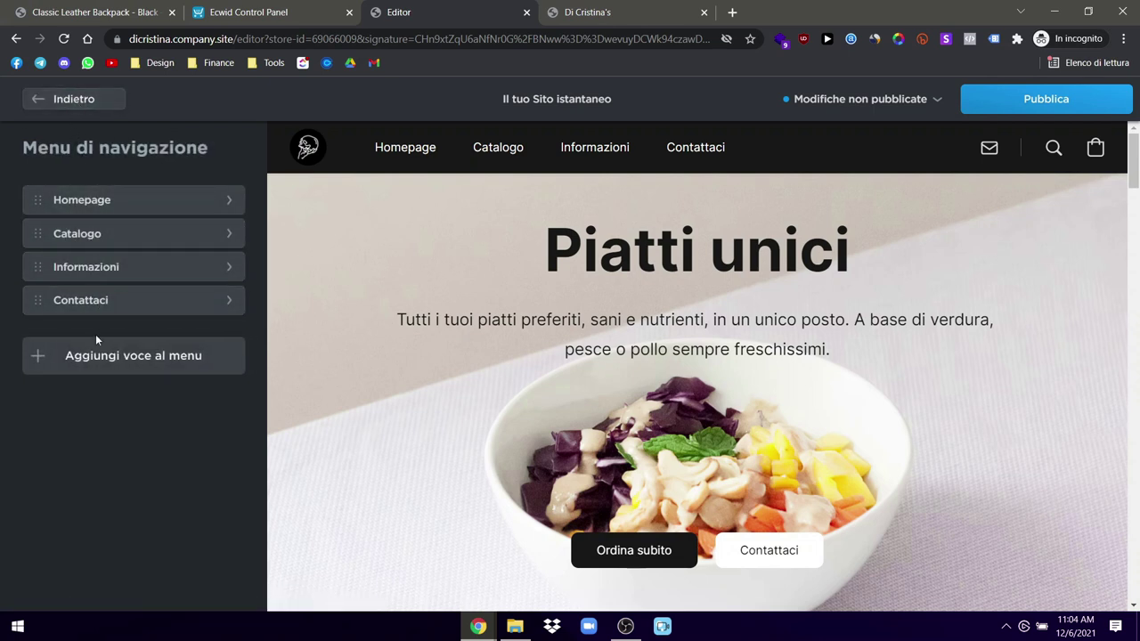
{"action": "left_click", "coordinate": [64, 103]}
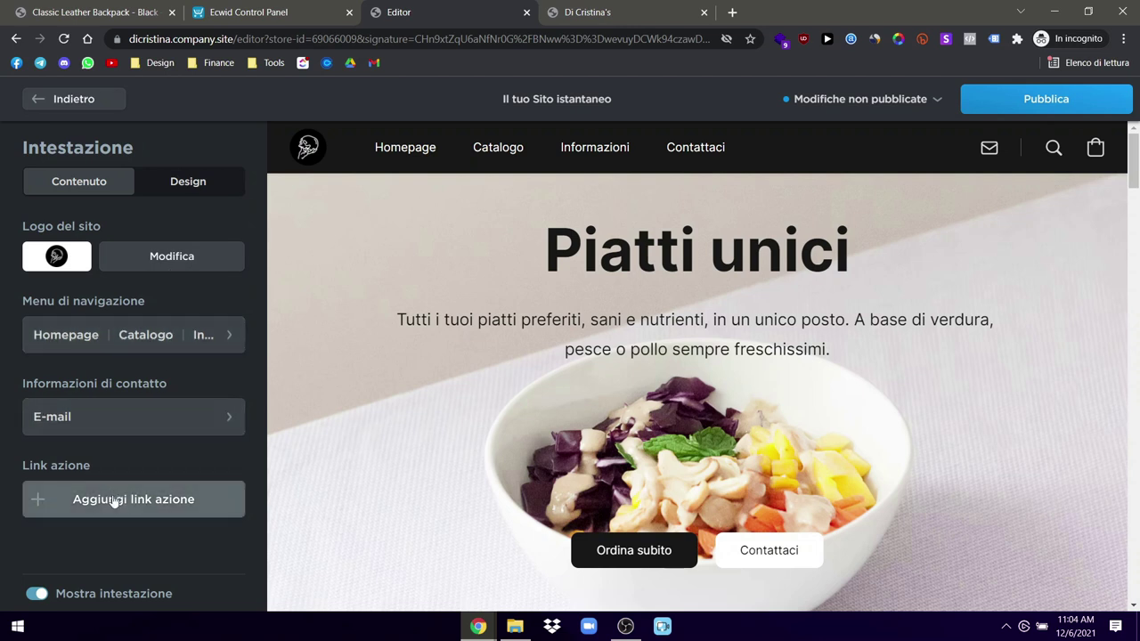
{"action": "left_click", "coordinate": [37, 597]}
{"action": "left_click", "coordinate": [38, 597]}
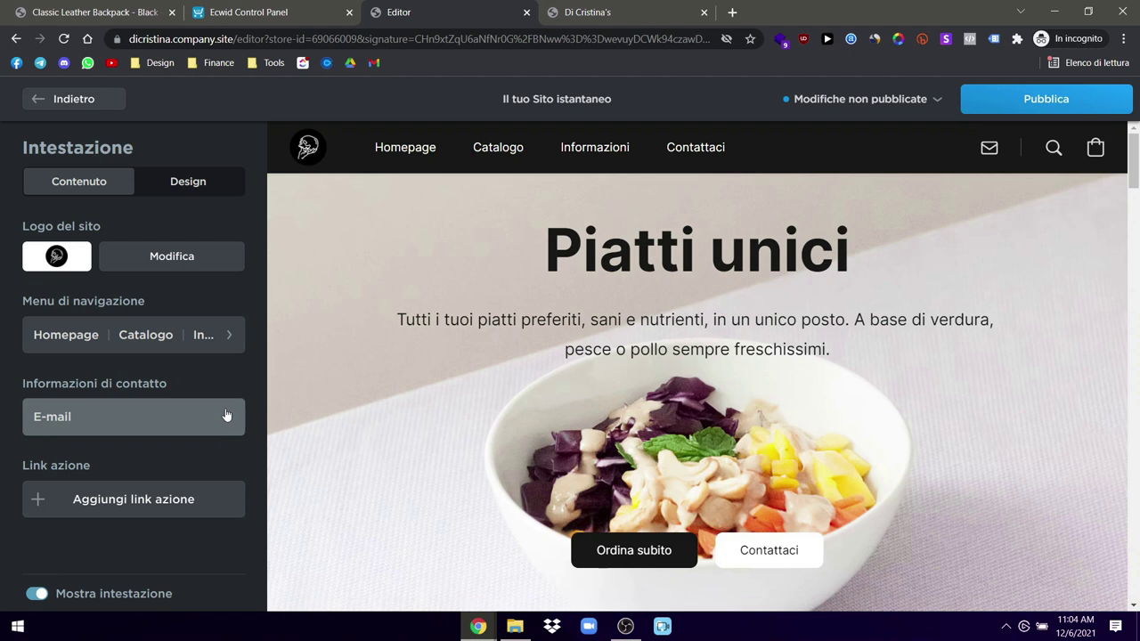
Step: Set the header background (Sfondo) to the black swatch #000000
{"action": "left_click", "coordinate": [177, 180]}
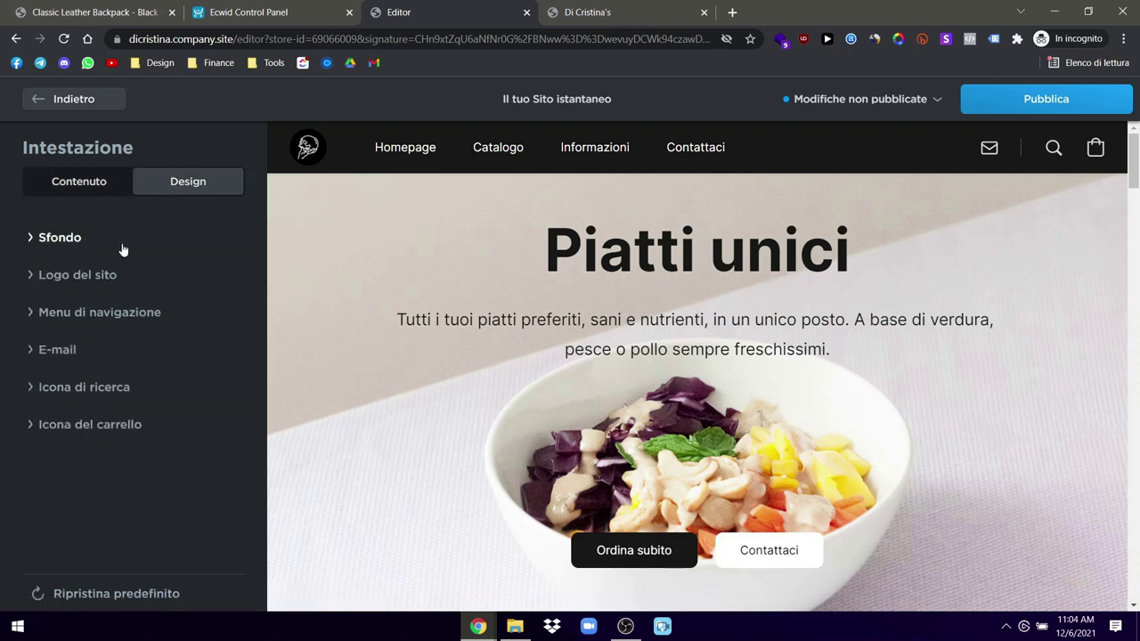
{"action": "left_click", "coordinate": [123, 247]}
{"action": "left_click", "coordinate": [97, 382]}
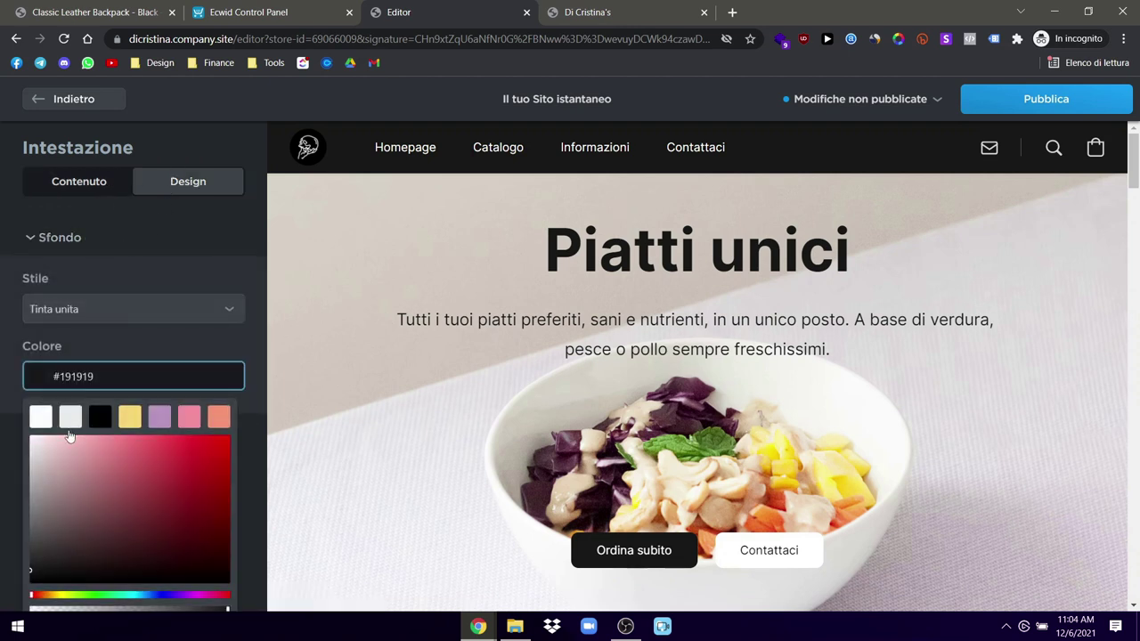
{"action": "left_click", "coordinate": [100, 417]}
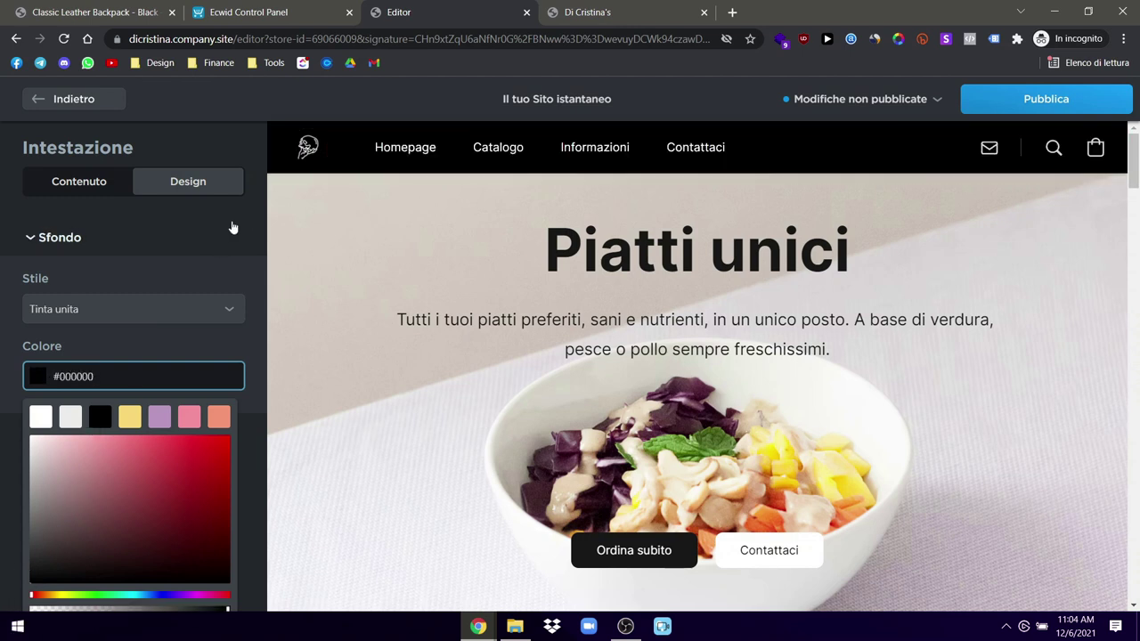
{"action": "left_click", "coordinate": [210, 272]}
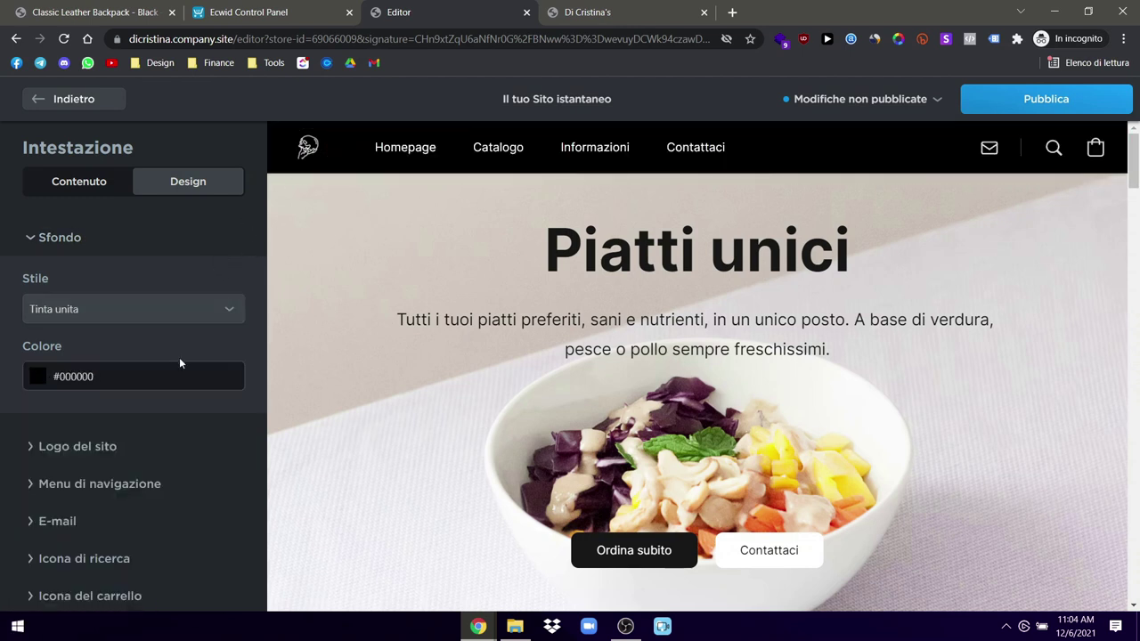
Step: Hide the header's search icon by switching off Mostra elemento, then publish
{"action": "scroll", "coordinate": [179, 359], "scroll_direction": "down", "scroll_amount": 1}
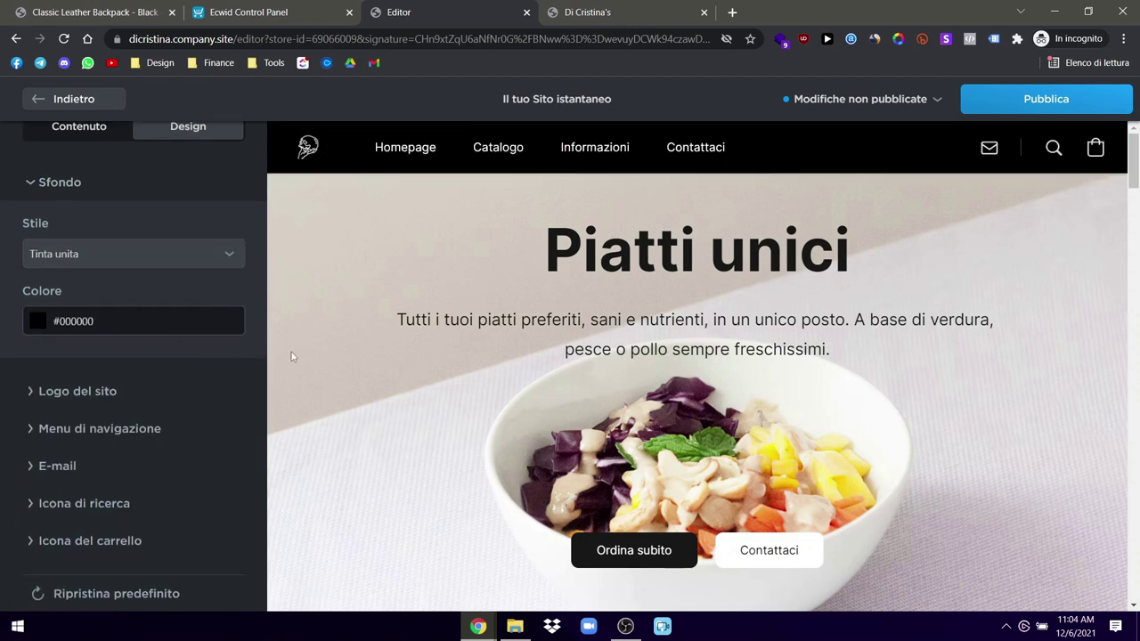
{"action": "left_click", "coordinate": [103, 505]}
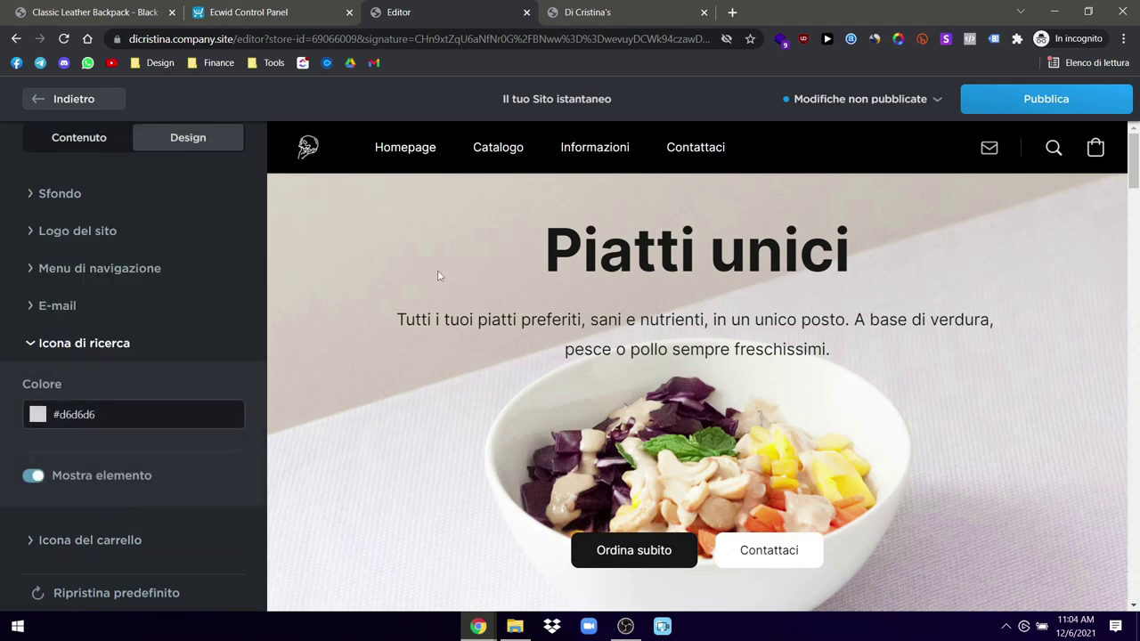
{"action": "left_click", "coordinate": [33, 477]}
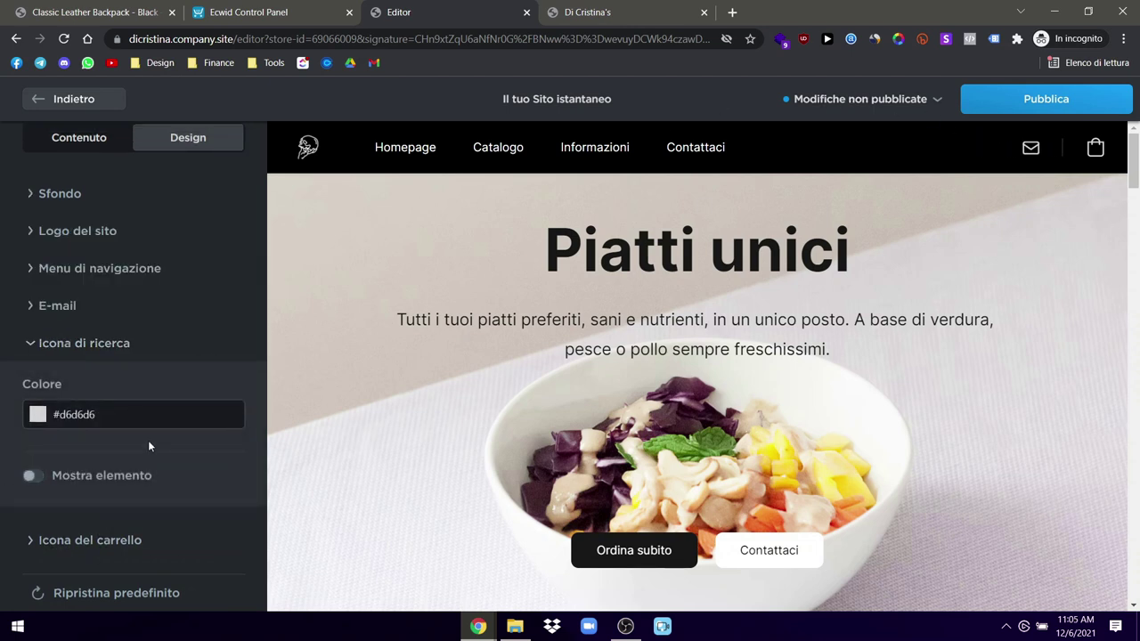
{"action": "left_click", "coordinate": [71, 540]}
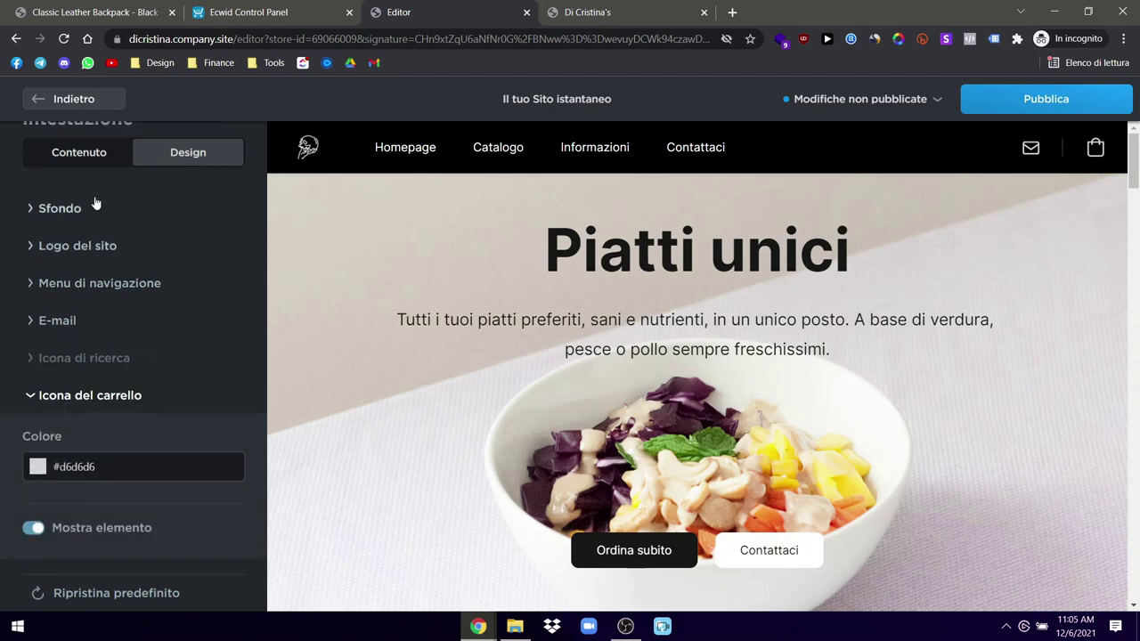
{"action": "scroll", "coordinate": [101, 249], "scroll_direction": "up", "scroll_amount": 1}
{"action": "left_click", "coordinate": [999, 99]}
Step: Reload the live storefront to check the new header and dismiss the published message
{"action": "left_click", "coordinate": [674, 7]}
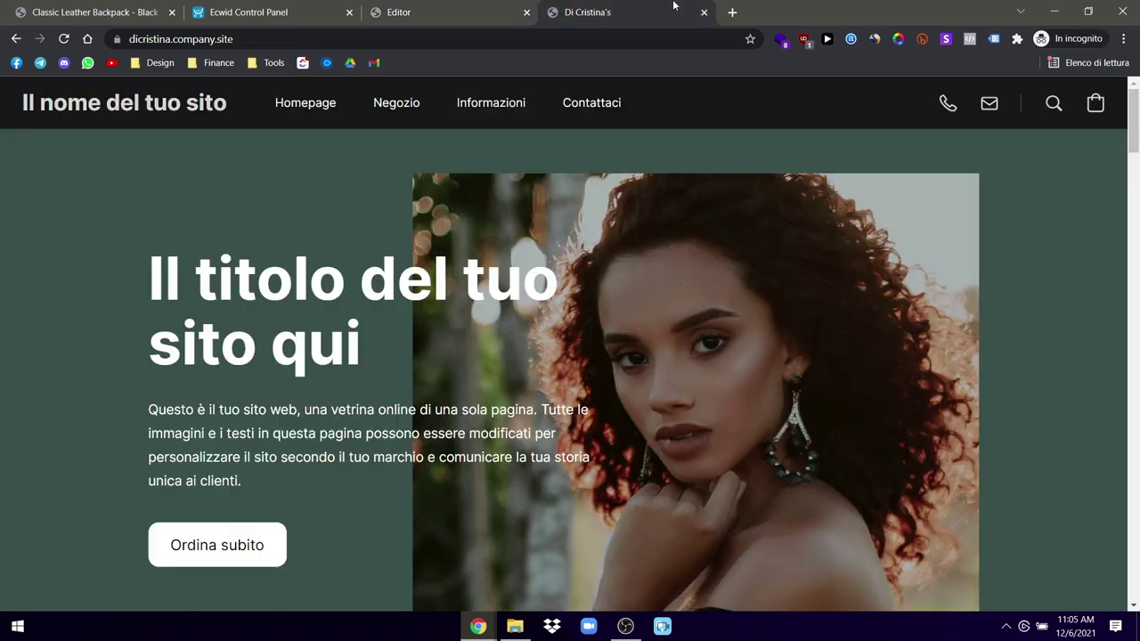
{"action": "left_click", "coordinate": [66, 40]}
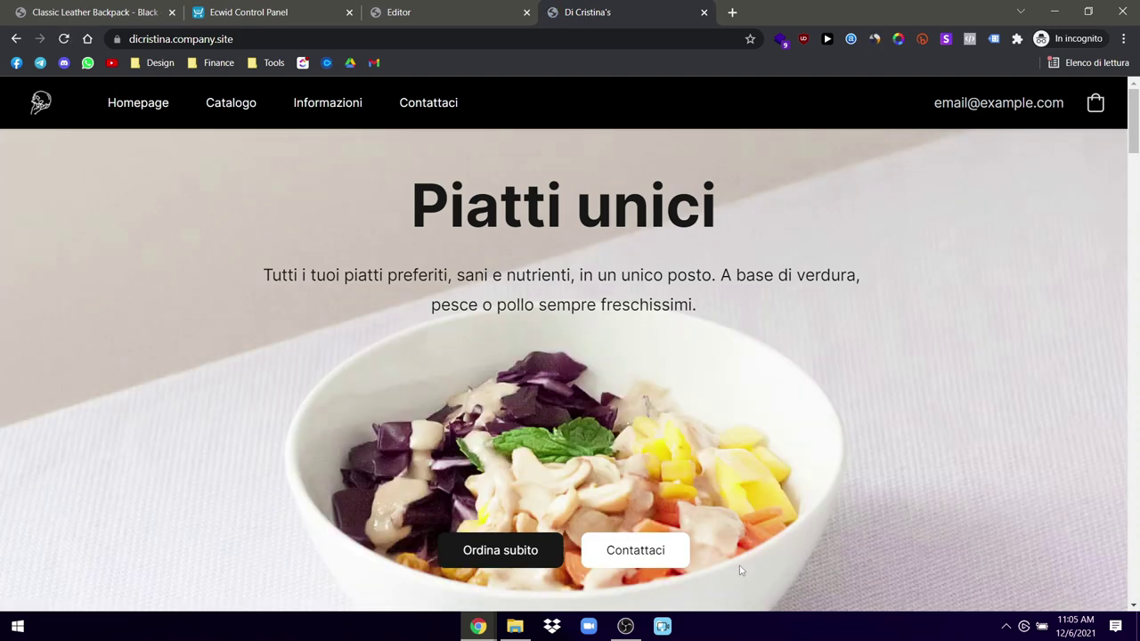
{"action": "scroll", "coordinate": [500, 409], "scroll_direction": "down", "scroll_amount": 8}
{"action": "scroll", "coordinate": [500, 409], "scroll_direction": "up", "scroll_amount": 8}
{"action": "left_click", "coordinate": [438, 8]}
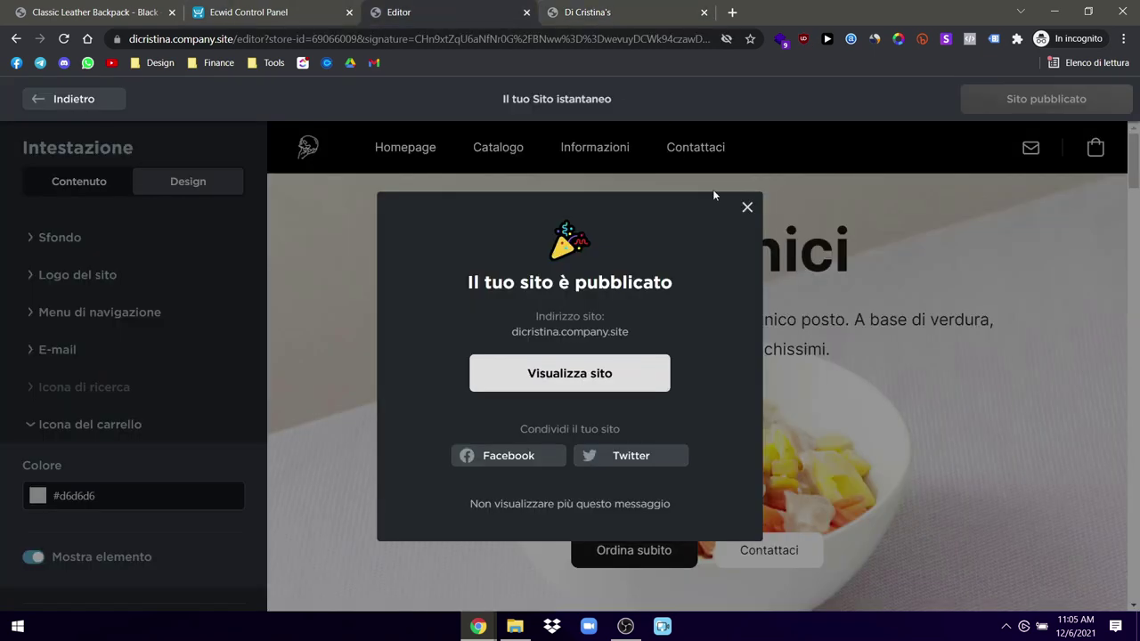
{"action": "left_click", "coordinate": [748, 207]}
Step: Return to the editor's block list and review the live site again
{"action": "left_click", "coordinate": [338, 6]}
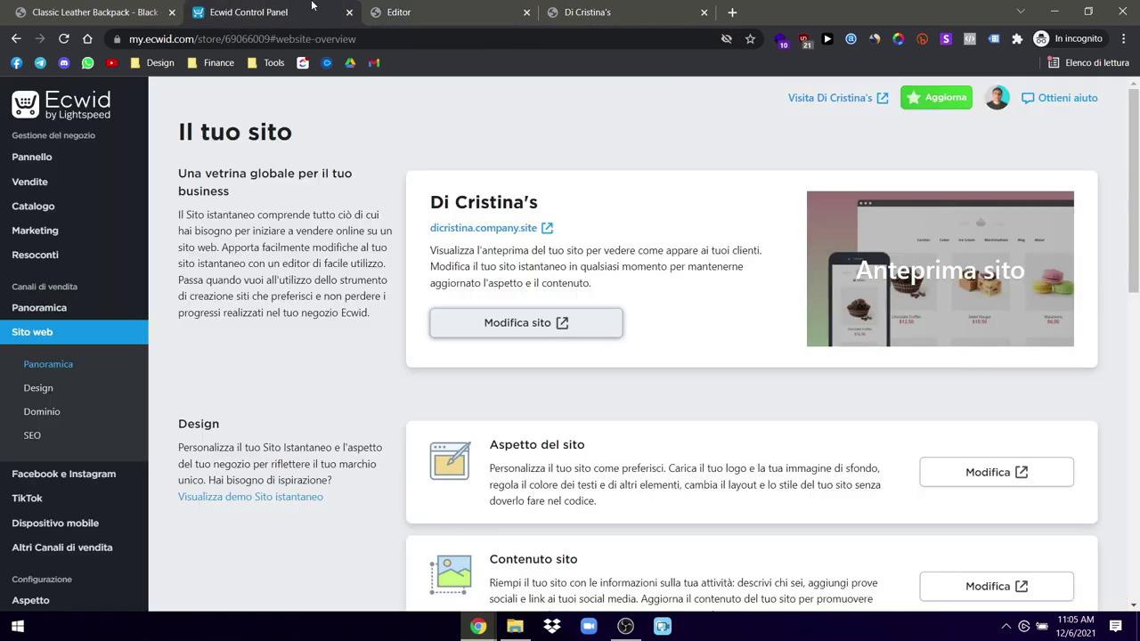
{"action": "left_click", "coordinate": [412, 14]}
{"action": "left_click", "coordinate": [36, 103]}
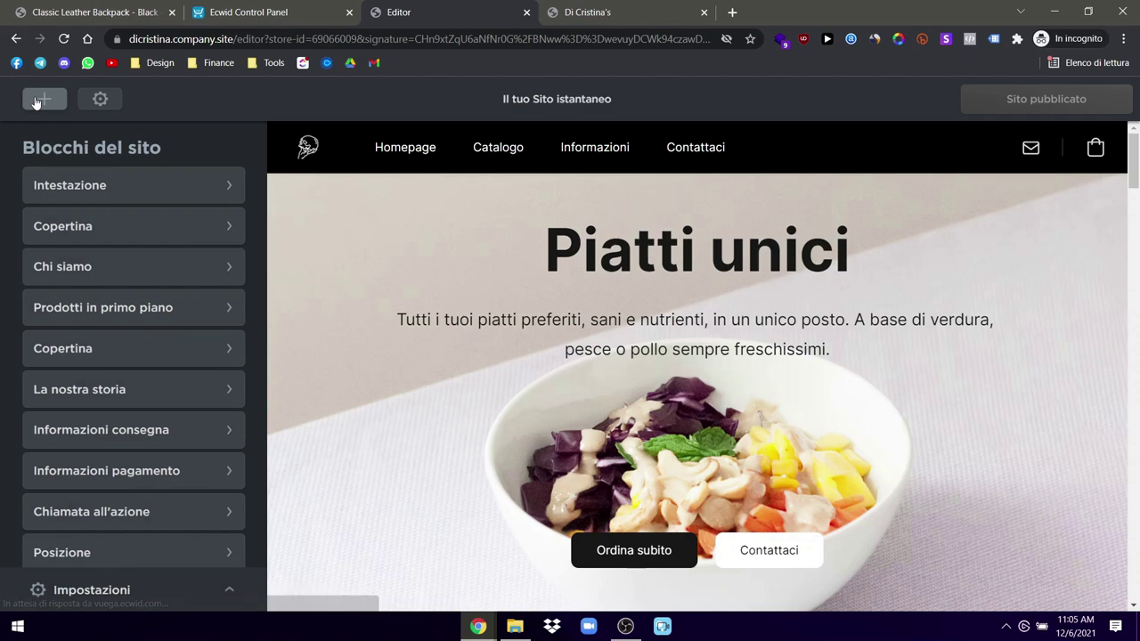
{"action": "left_click", "coordinate": [623, 11]}
{"action": "scroll", "coordinate": [596, 357], "scroll_direction": "down", "scroll_amount": 4}
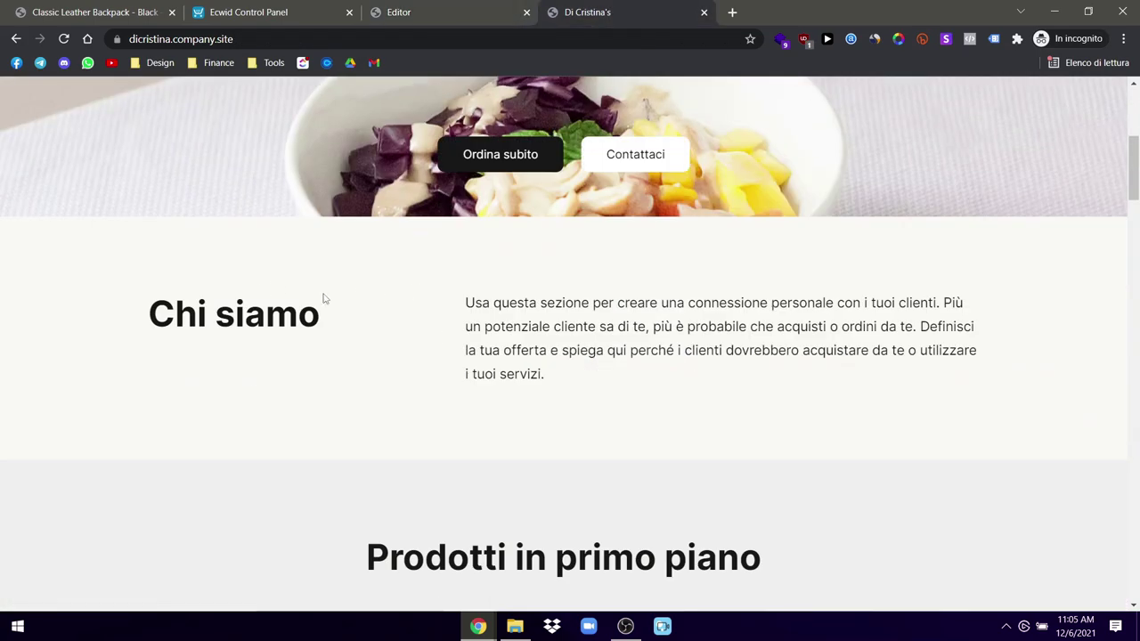
{"action": "scroll", "coordinate": [440, 336], "scroll_direction": "down", "scroll_amount": 2}
{"action": "scroll", "coordinate": [514, 522], "scroll_direction": "up", "scroll_amount": 2}
{"action": "scroll", "coordinate": [502, 526], "scroll_direction": "down", "scroll_amount": 1}
{"action": "scroll", "coordinate": [503, 526], "scroll_direction": "down", "scroll_amount": 1}
Step: Back in the editor, expand Impostazioni at the bottom of the sidebar
{"action": "left_click", "coordinate": [249, 12]}
{"action": "left_click", "coordinate": [414, 7]}
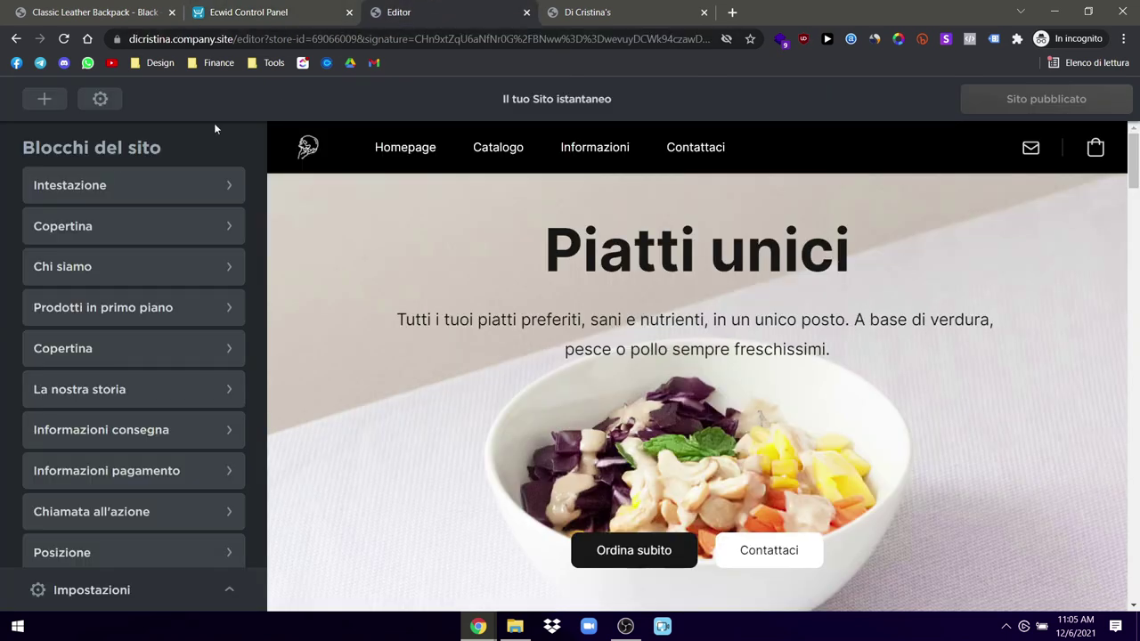
{"action": "scroll", "coordinate": [71, 499], "scroll_direction": "down", "scroll_amount": 2}
{"action": "left_click", "coordinate": [65, 588]}
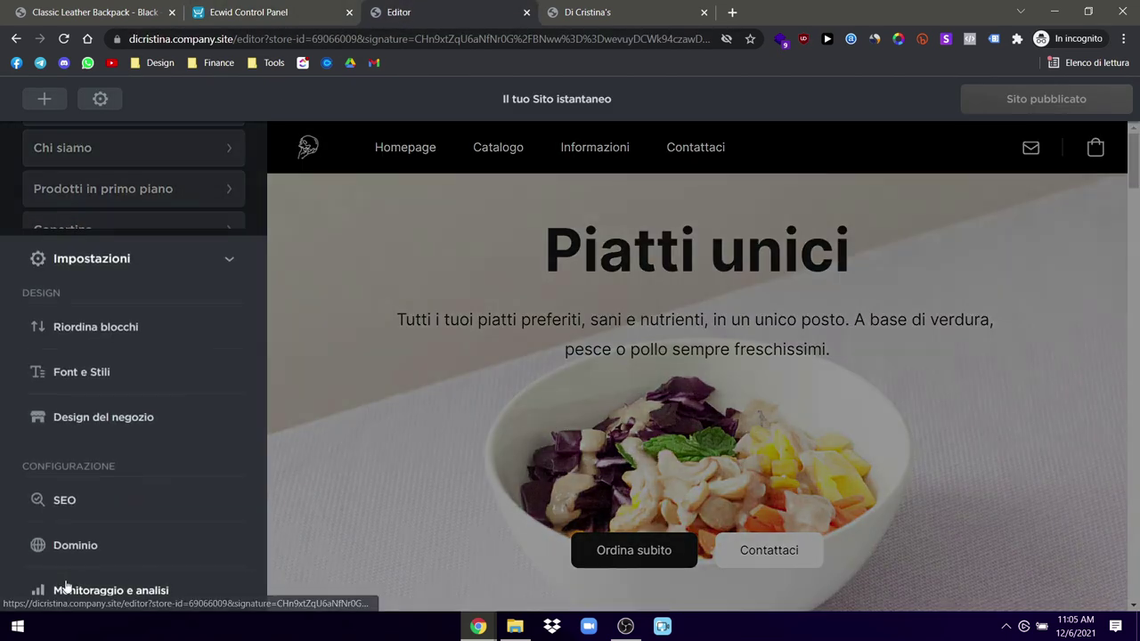
Step: In Riordina blocchi, move Prodotti in primo piano above Chi siamo
{"action": "left_click", "coordinate": [105, 323]}
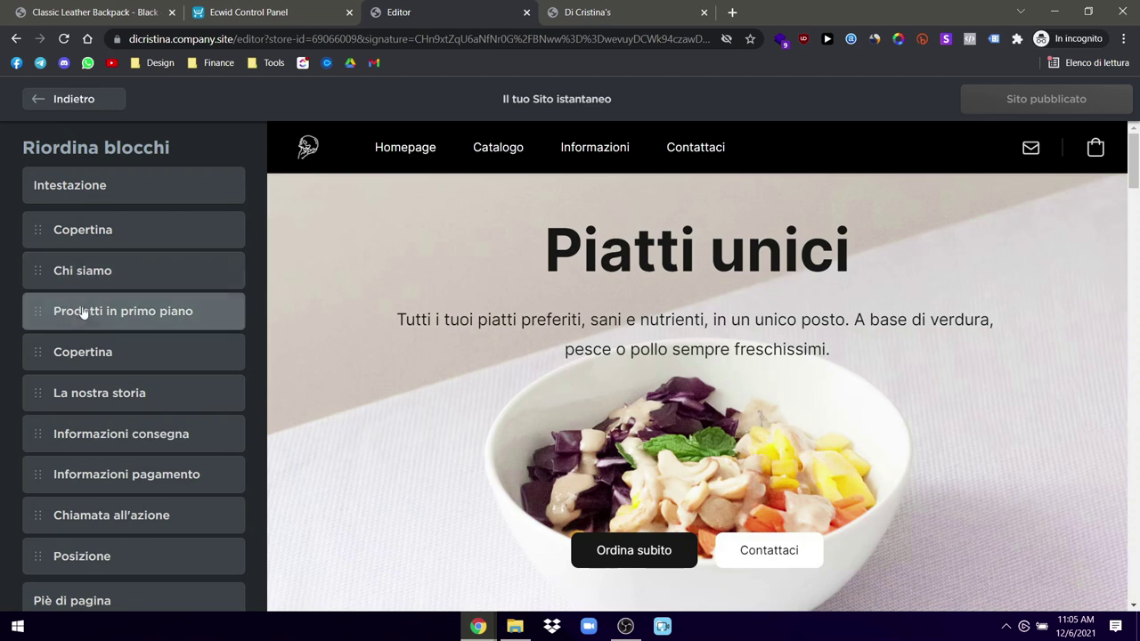
{"action": "left_click_drag", "start_coordinate": [81, 314], "coordinate": [84, 270]}
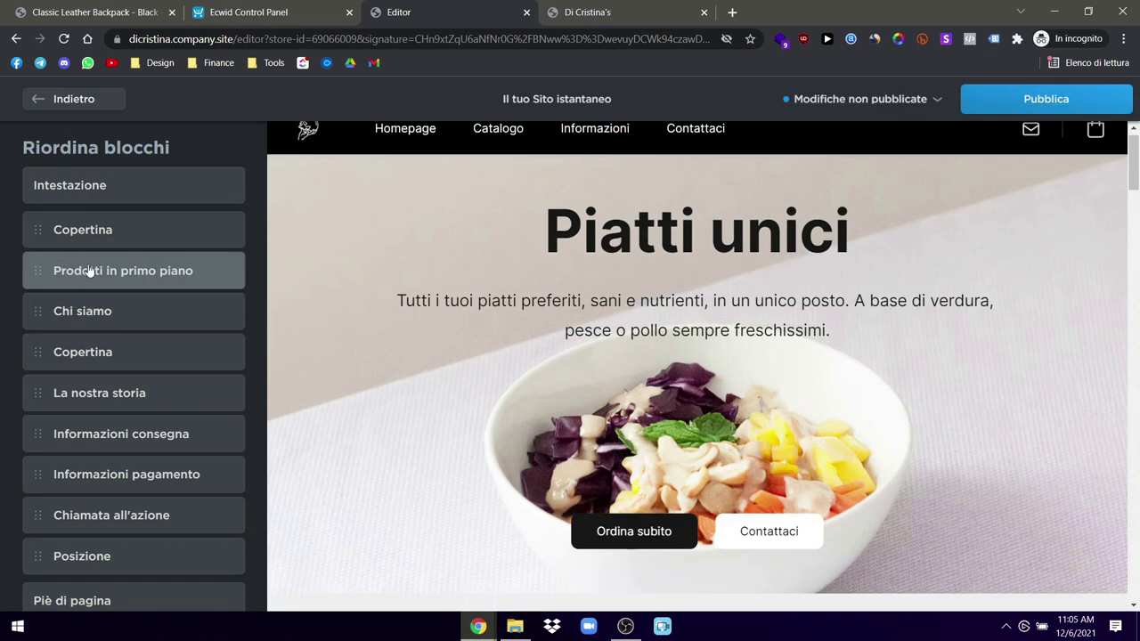
{"action": "scroll", "coordinate": [722, 304], "scroll_direction": "up", "scroll_amount": 1}
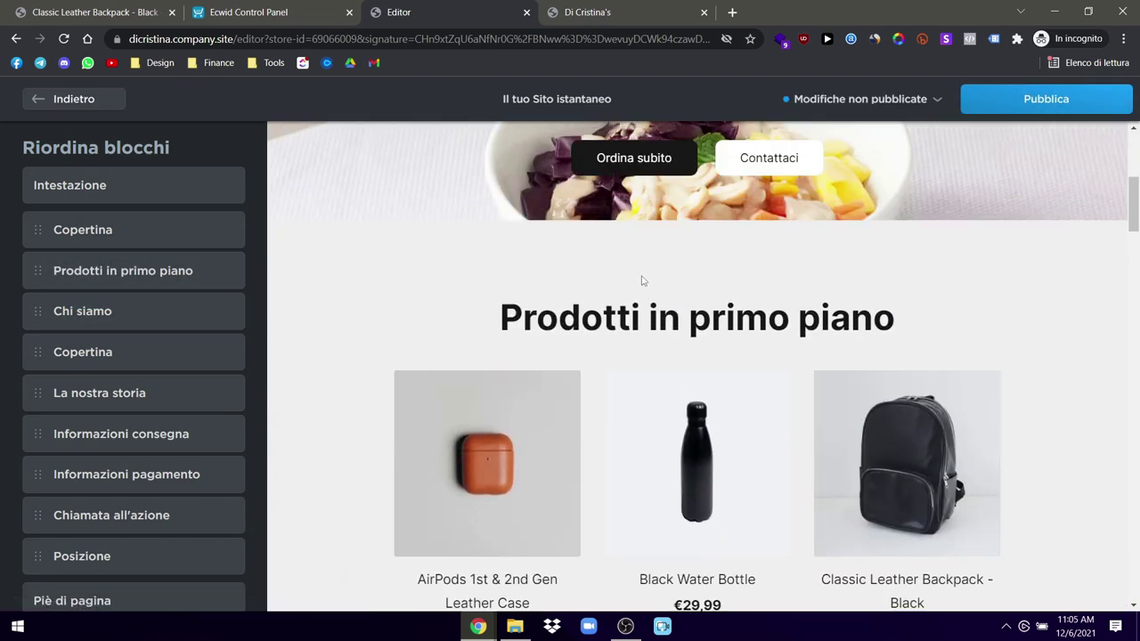
{"action": "scroll", "coordinate": [641, 294], "scroll_direction": "down", "scroll_amount": 10}
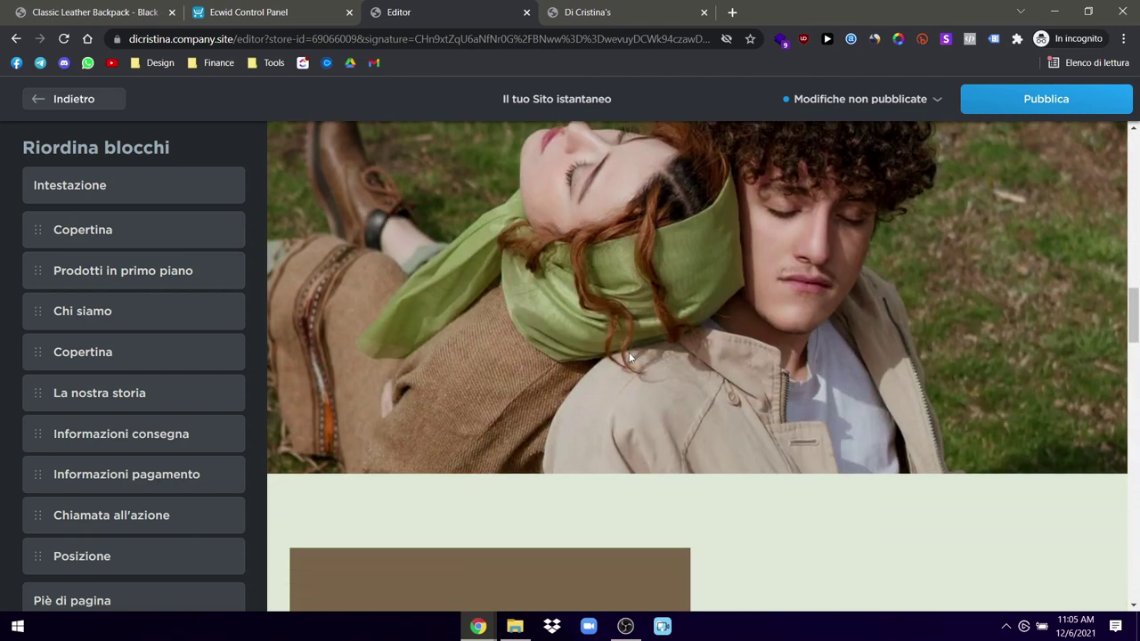
{"action": "scroll", "coordinate": [590, 300], "scroll_direction": "up", "scroll_amount": 1}
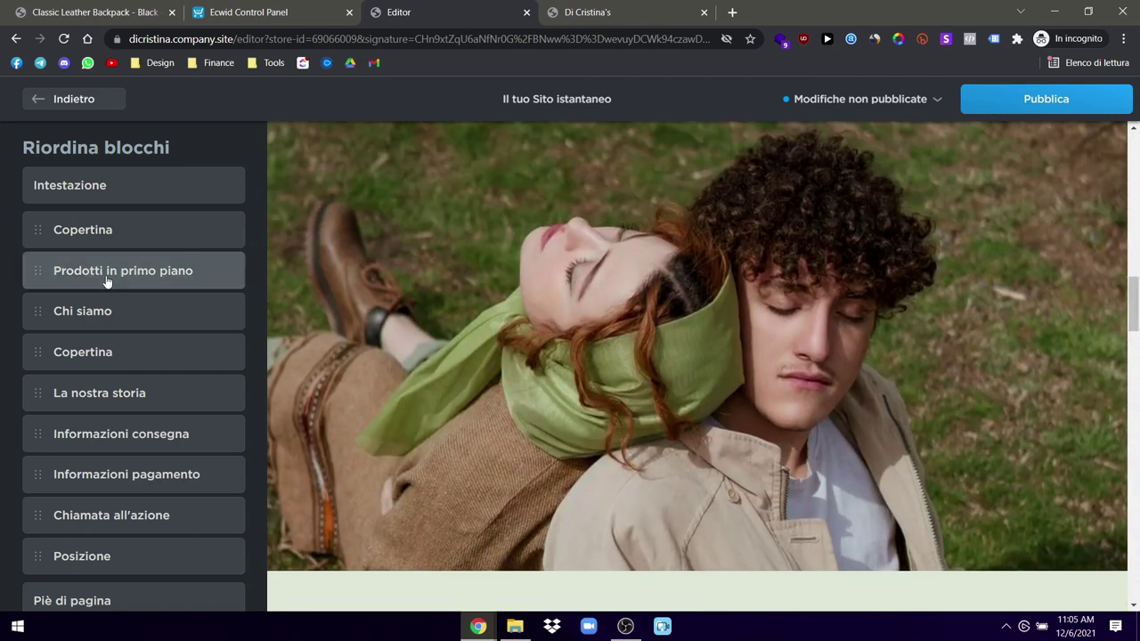
Step: Delete the second Copertina block, the couple photo before La nostra storia
{"action": "left_click", "coordinate": [61, 105]}
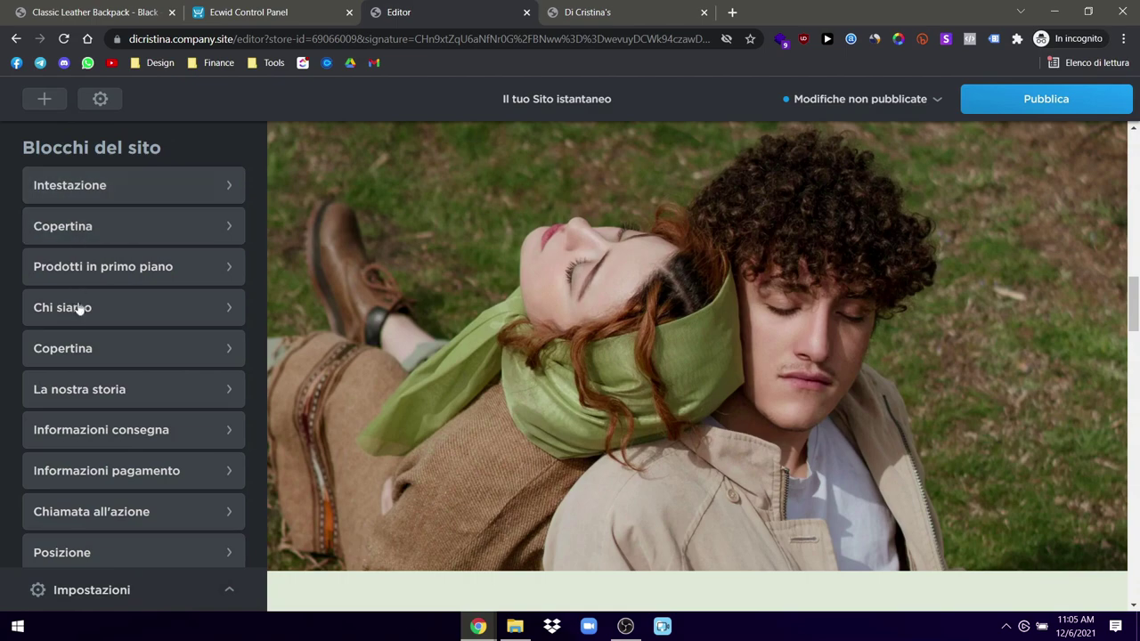
{"action": "left_click", "coordinate": [78, 350]}
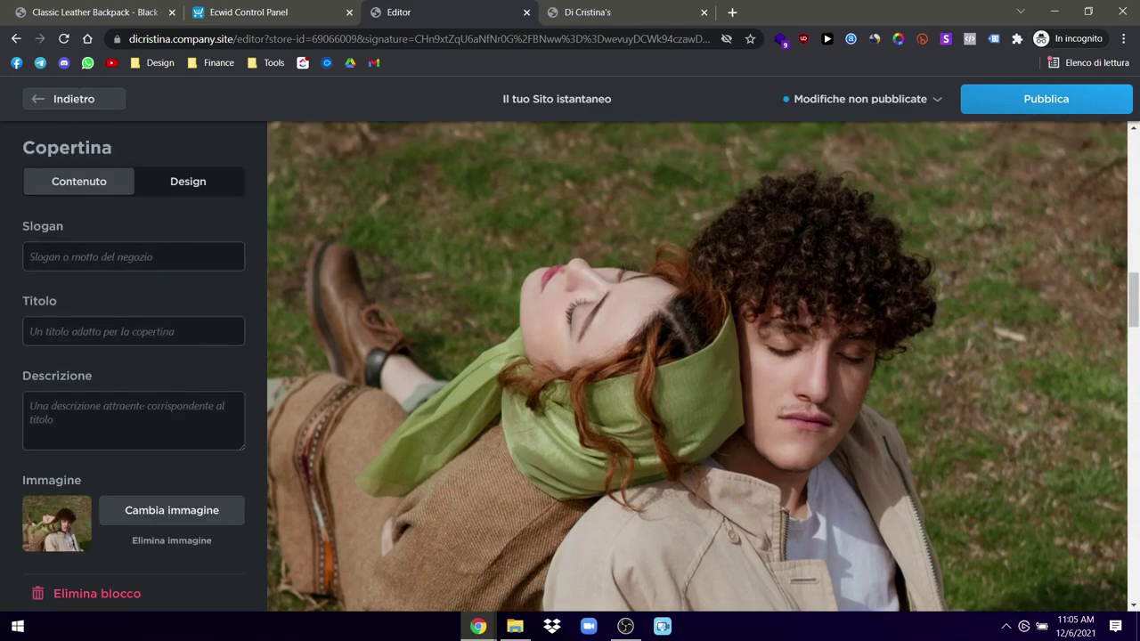
{"action": "left_click", "coordinate": [83, 595]}
Step: Open the Piè di pagina footer settings from the block list
{"action": "scroll", "coordinate": [660, 393], "scroll_direction": "down", "scroll_amount": 5}
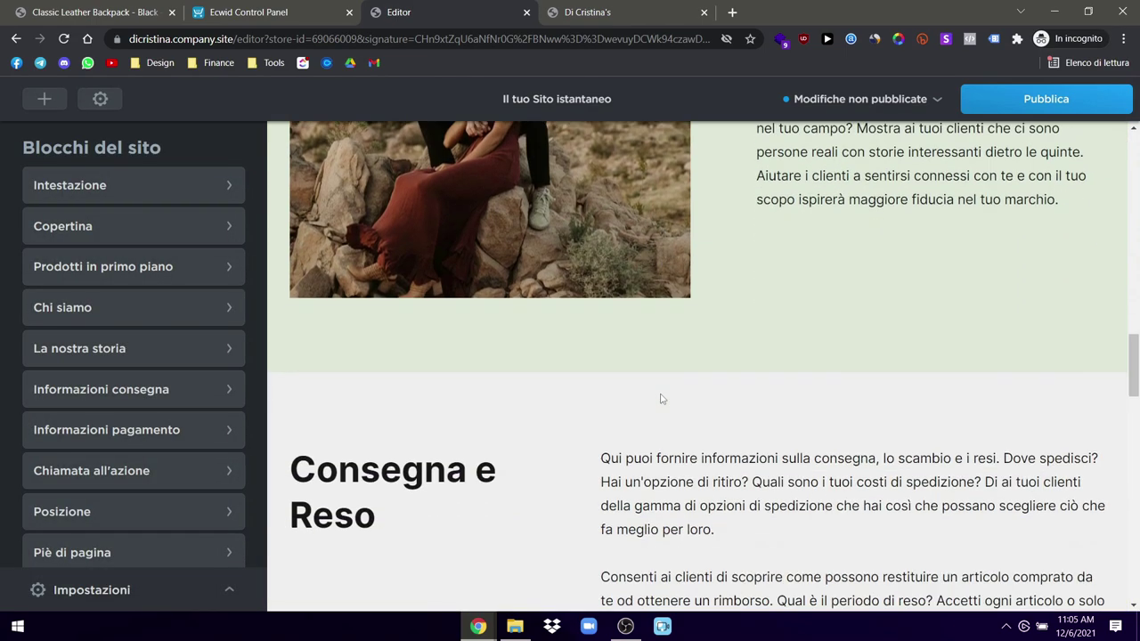
{"action": "scroll", "coordinate": [660, 399], "scroll_direction": "down", "scroll_amount": 15}
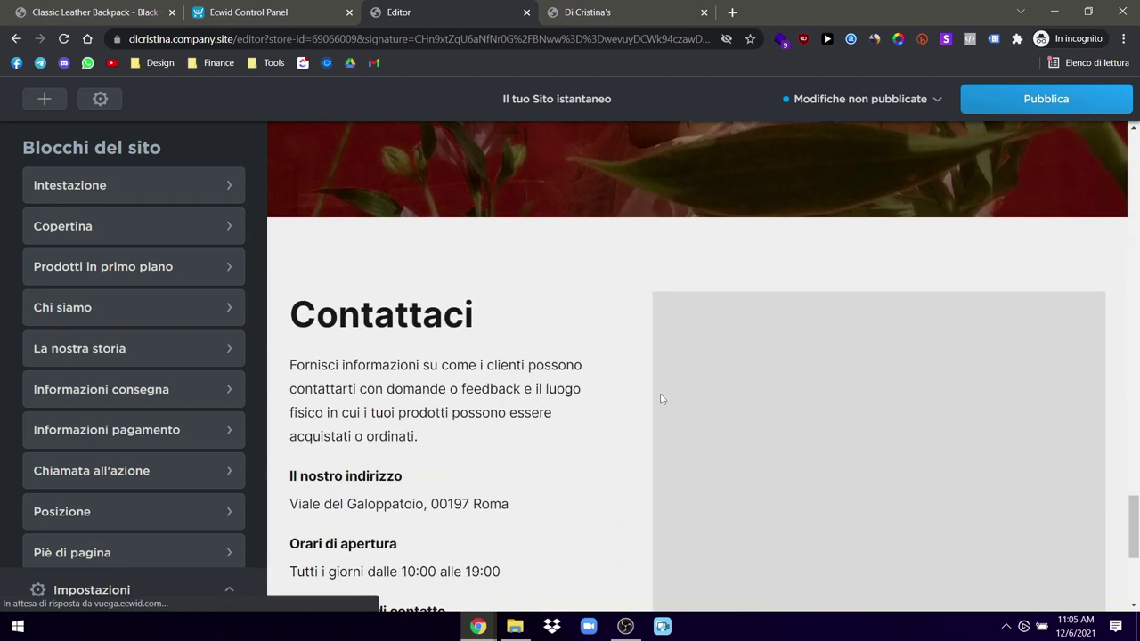
{"action": "scroll", "coordinate": [482, 338], "scroll_direction": "up", "scroll_amount": 3}
{"action": "scroll", "coordinate": [481, 339], "scroll_direction": "down", "scroll_amount": 2}
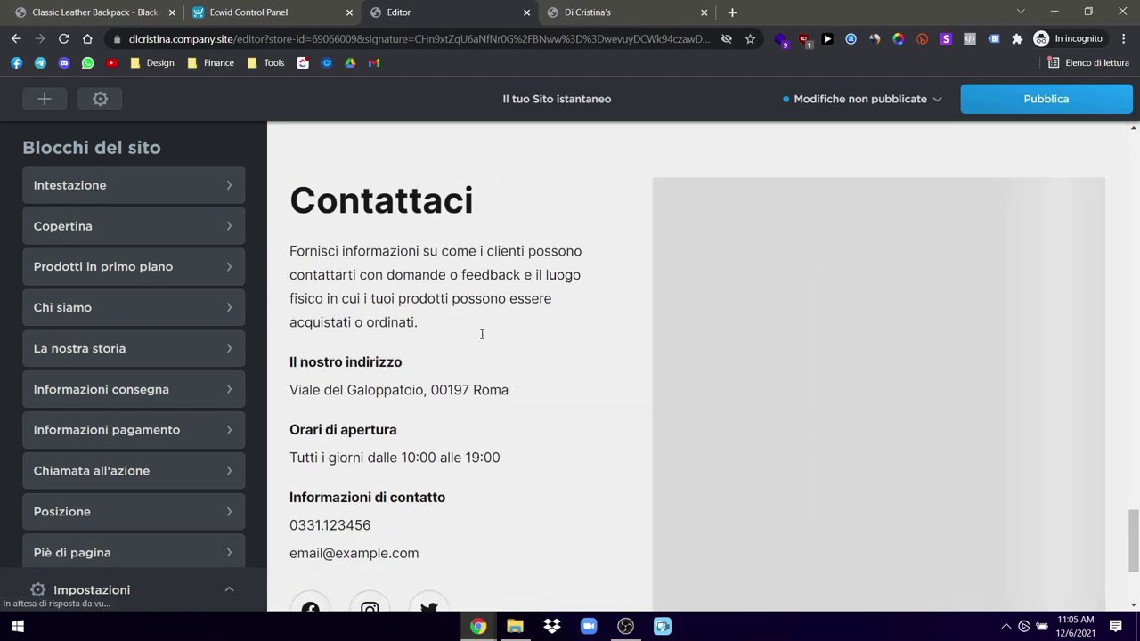
{"action": "scroll", "coordinate": [501, 359], "scroll_direction": "down", "scroll_amount": 2}
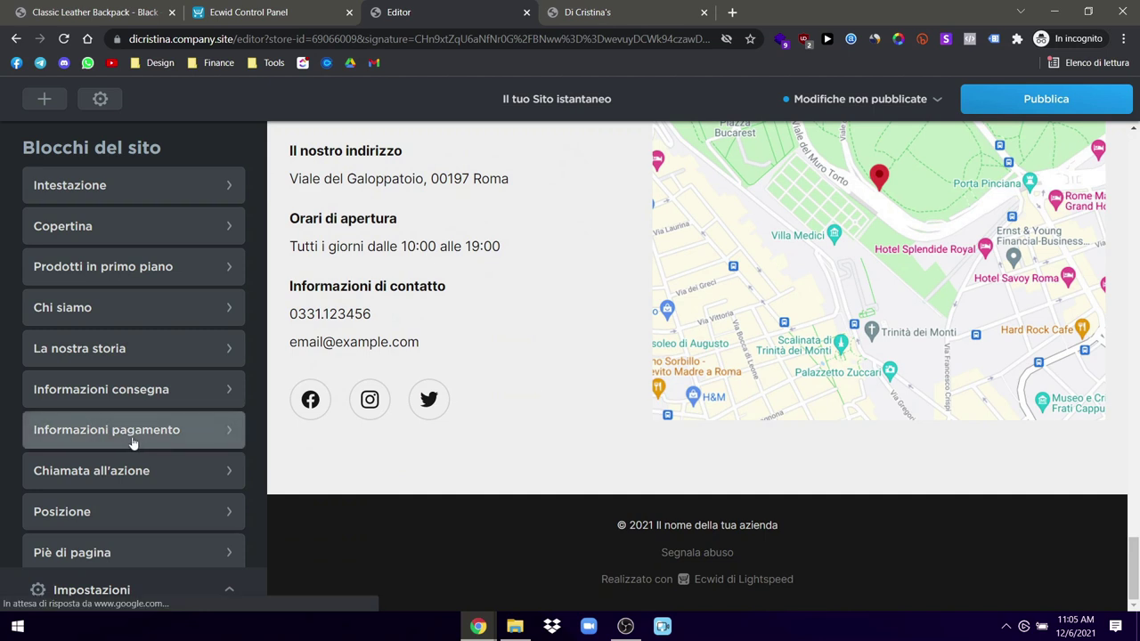
{"action": "scroll", "coordinate": [133, 443], "scroll_direction": "down", "scroll_amount": 2}
{"action": "left_click", "coordinate": [97, 472]}
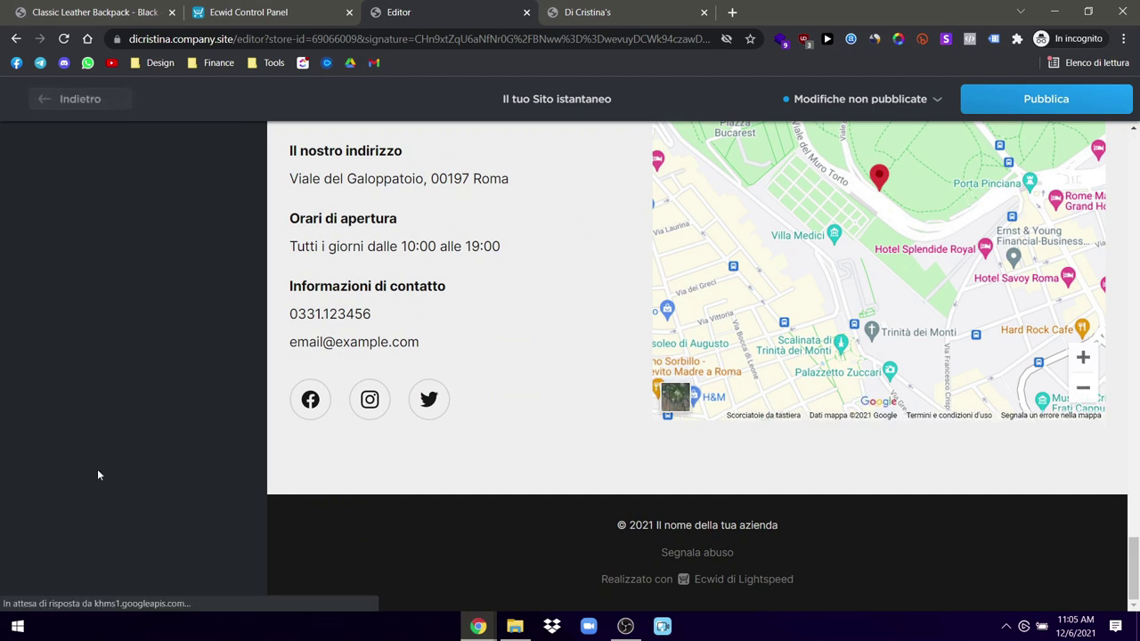
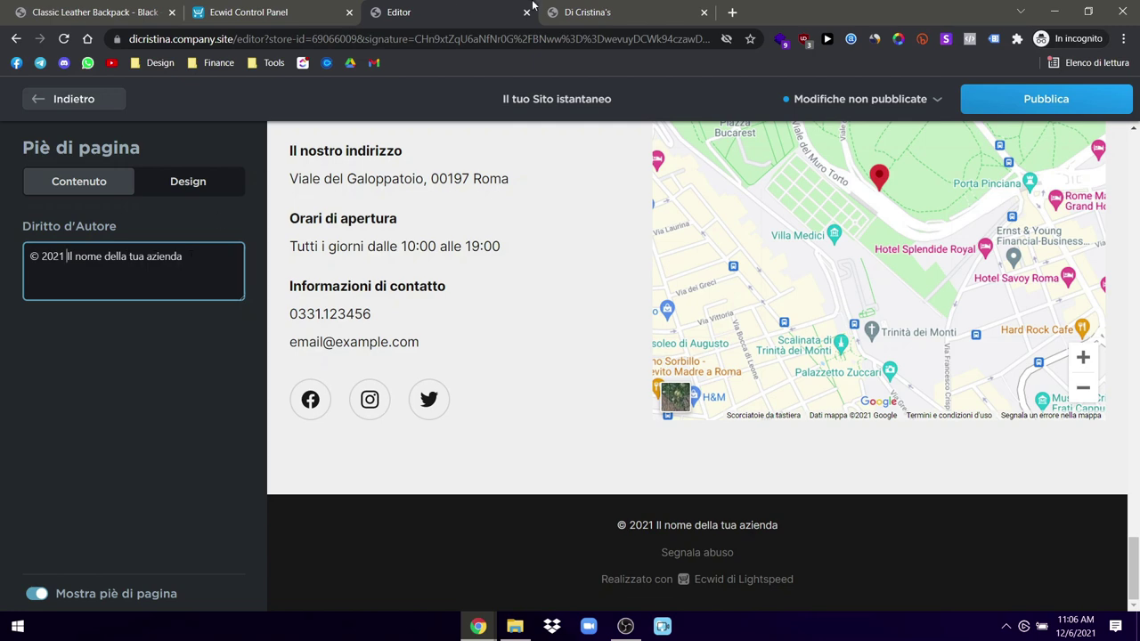
Step: Copy the copyright and VAT line from the footer of the owner's personal website
{"action": "left_click", "coordinate": [733, 12]}
{"action": "type", "text": "matteodicristina.it"}
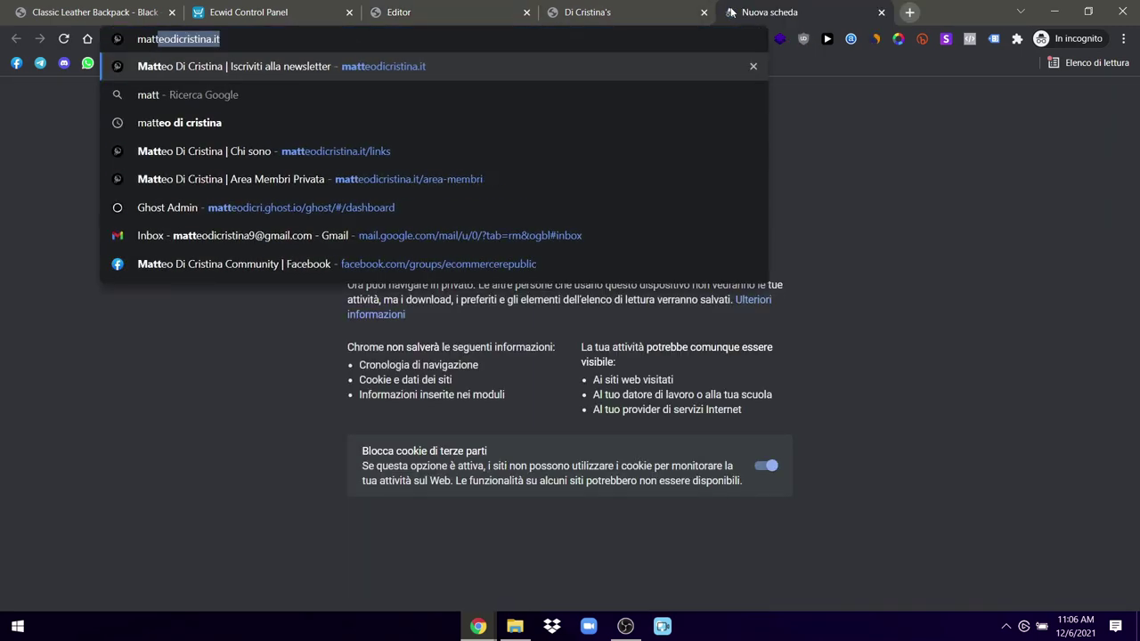
{"action": "key", "text": "Return"}
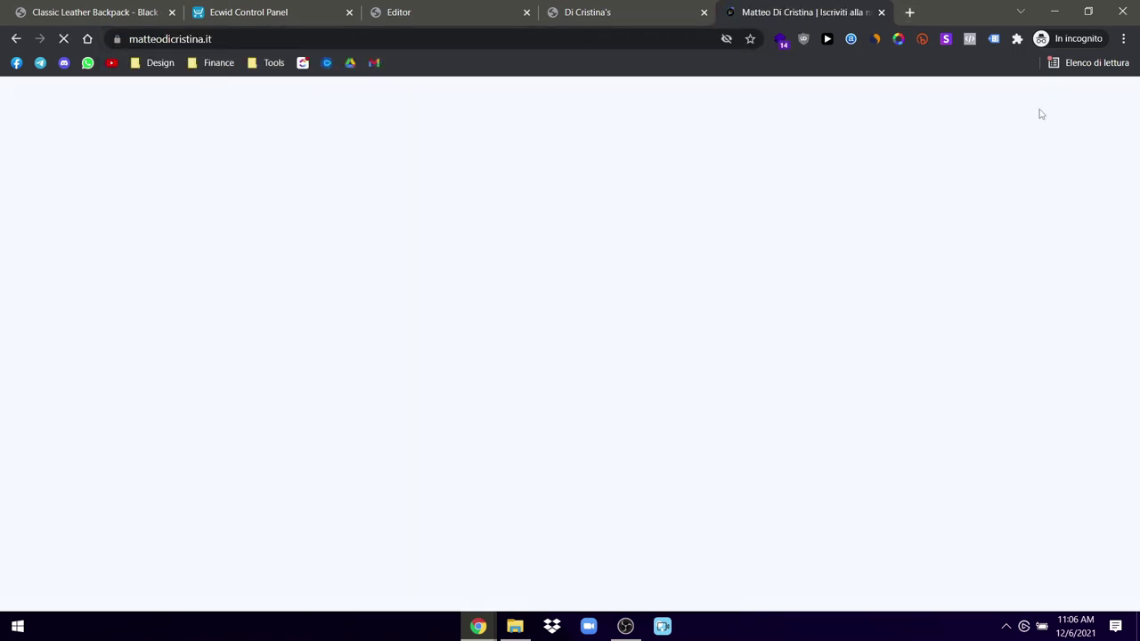
{"action": "left_click_drag", "start_coordinate": [1136, 107], "coordinate": [1109, 608]}
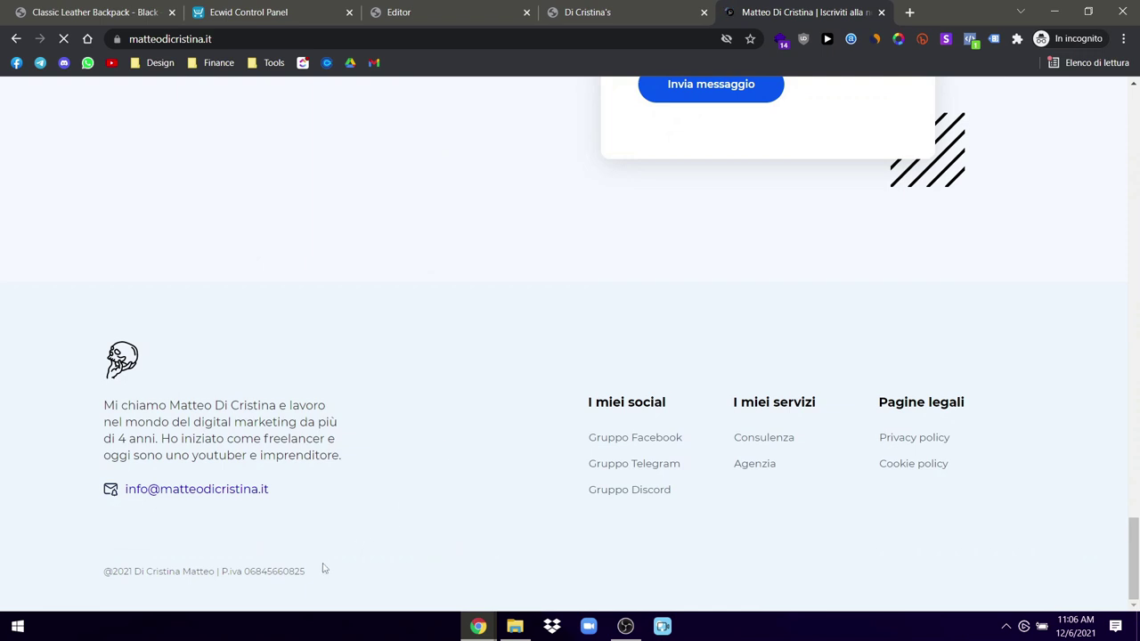
{"action": "left_click_drag", "start_coordinate": [324, 569], "coordinate": [55, 585]}
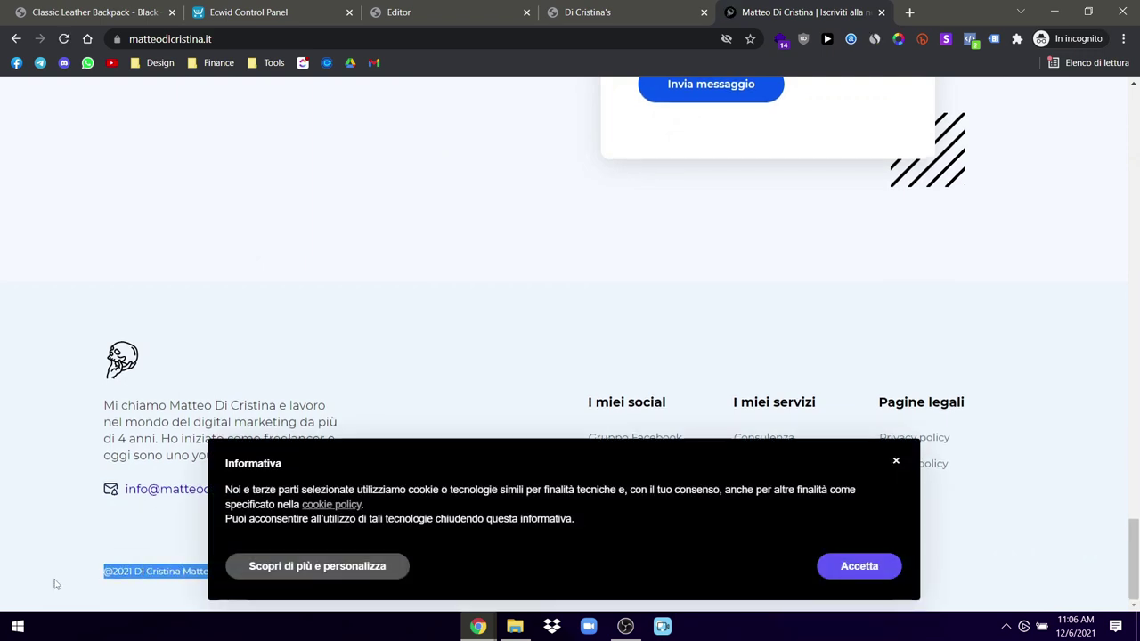
{"action": "left_click", "coordinate": [366, 11]}
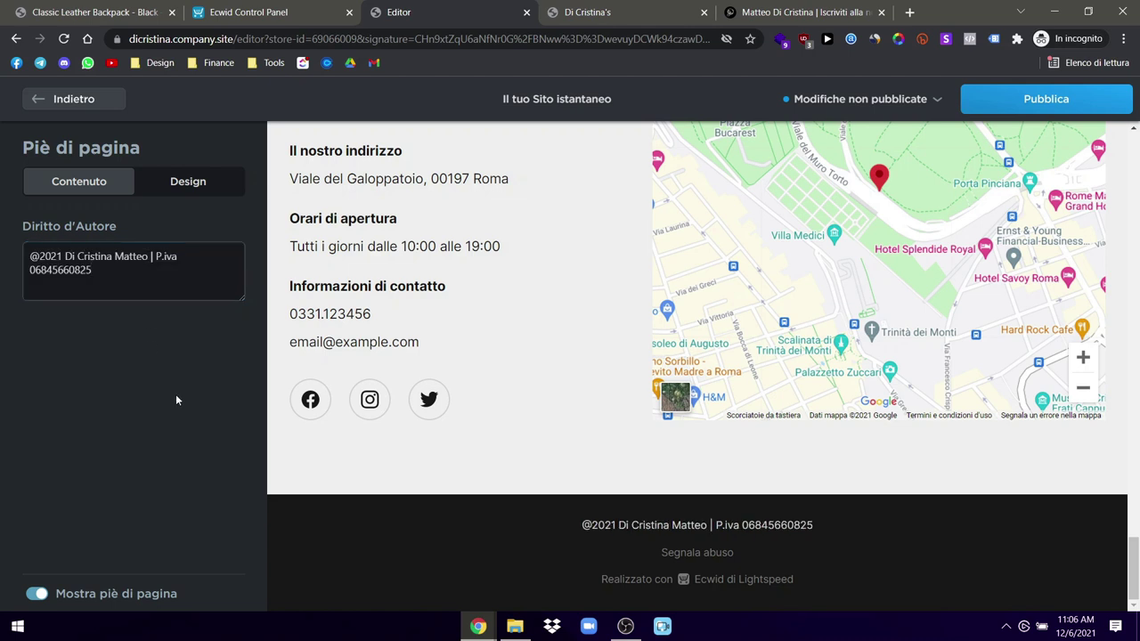
Step: Set the footer's Design > Sfondo colour to black (#000000)
{"action": "left_click", "coordinate": [204, 183]}
{"action": "left_click", "coordinate": [92, 253]}
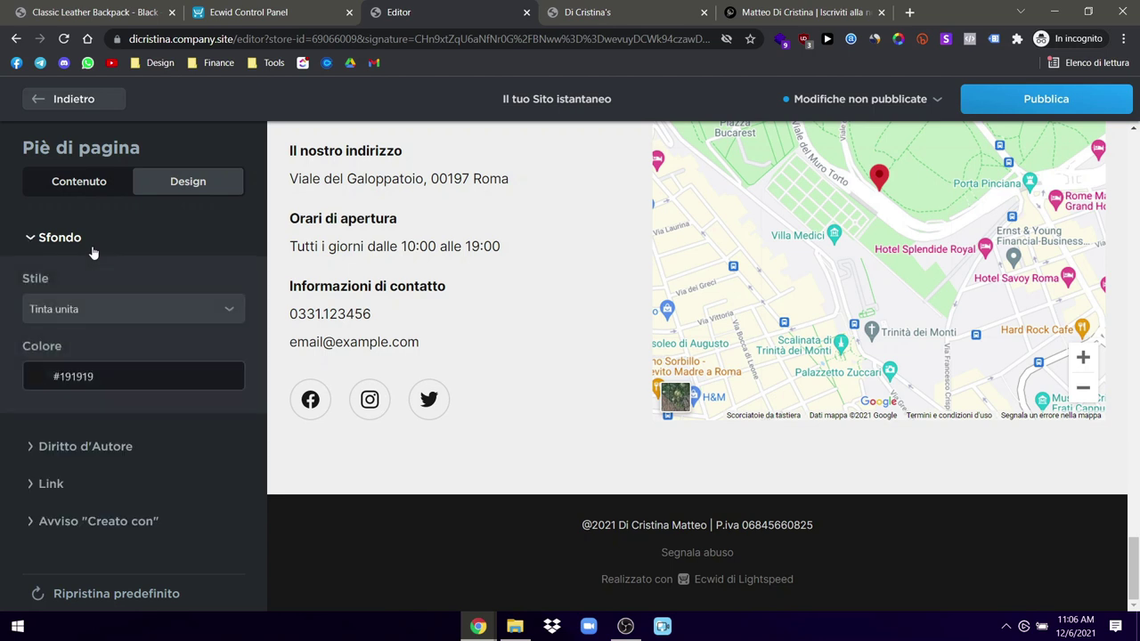
{"action": "left_click", "coordinate": [34, 381]}
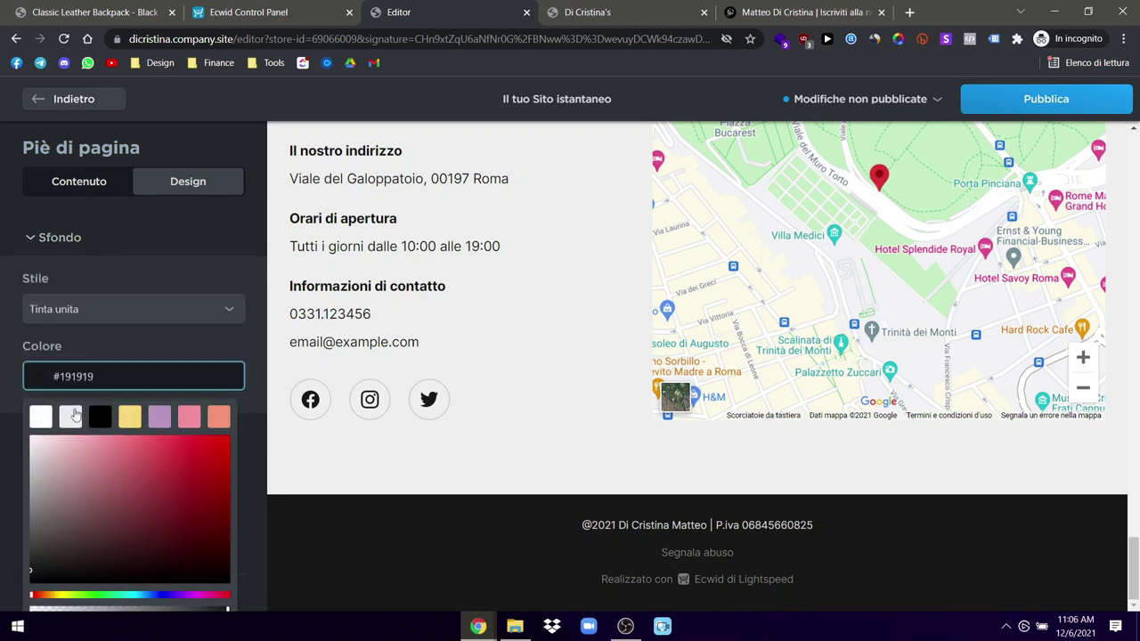
{"action": "left_click", "coordinate": [74, 414]}
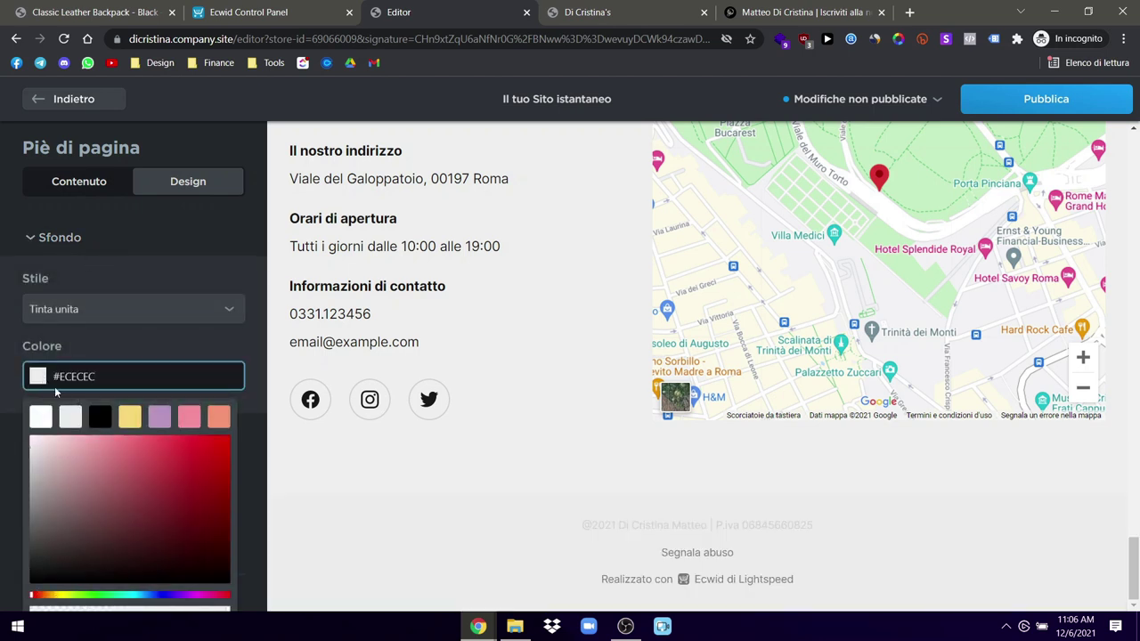
{"action": "left_click", "coordinate": [99, 416]}
{"action": "left_click", "coordinate": [213, 332]}
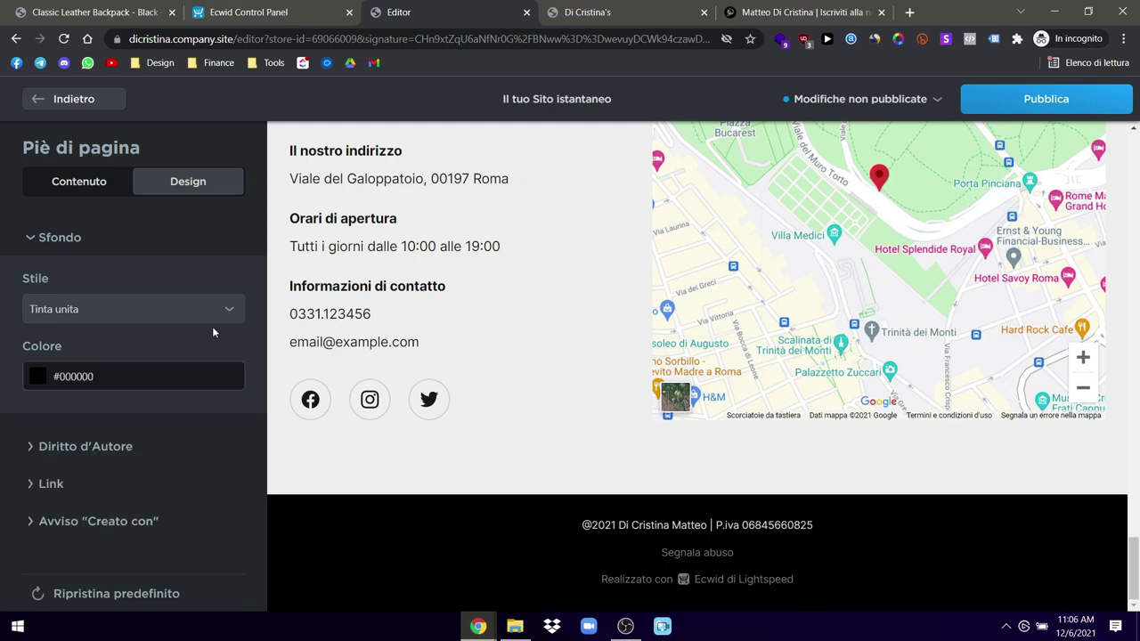
Step: Review the footer's 'Creato con', link style and copyright text style settings, then return to the block list
{"action": "scroll", "coordinate": [448, 445], "scroll_direction": "up", "scroll_amount": 4}
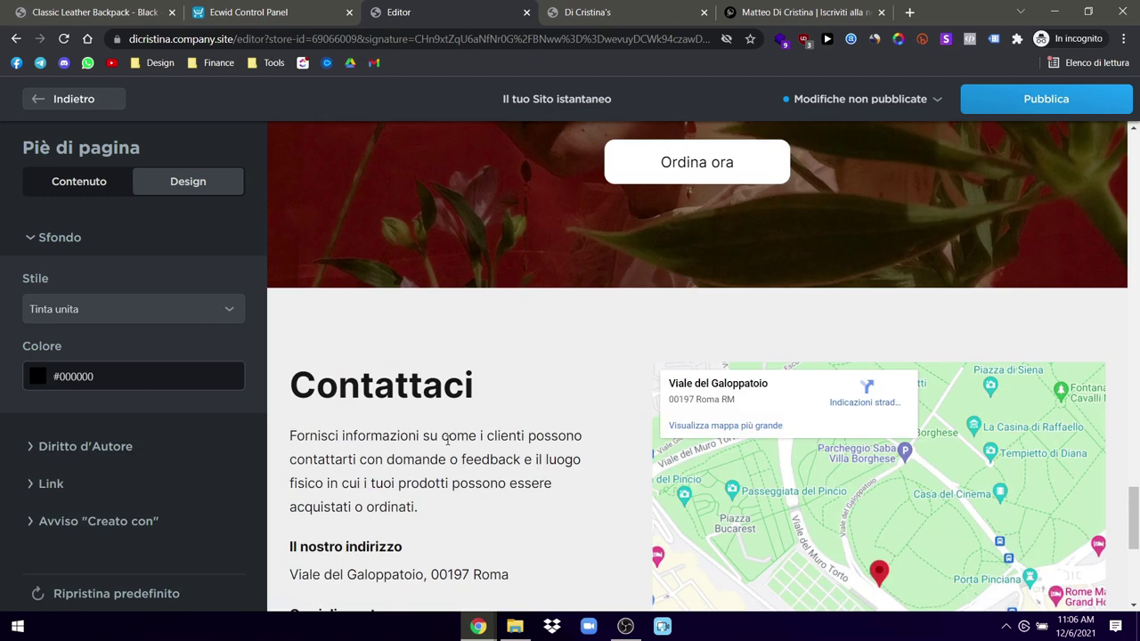
{"action": "scroll", "coordinate": [449, 439], "scroll_direction": "down", "scroll_amount": 4}
{"action": "left_click", "coordinate": [140, 522]}
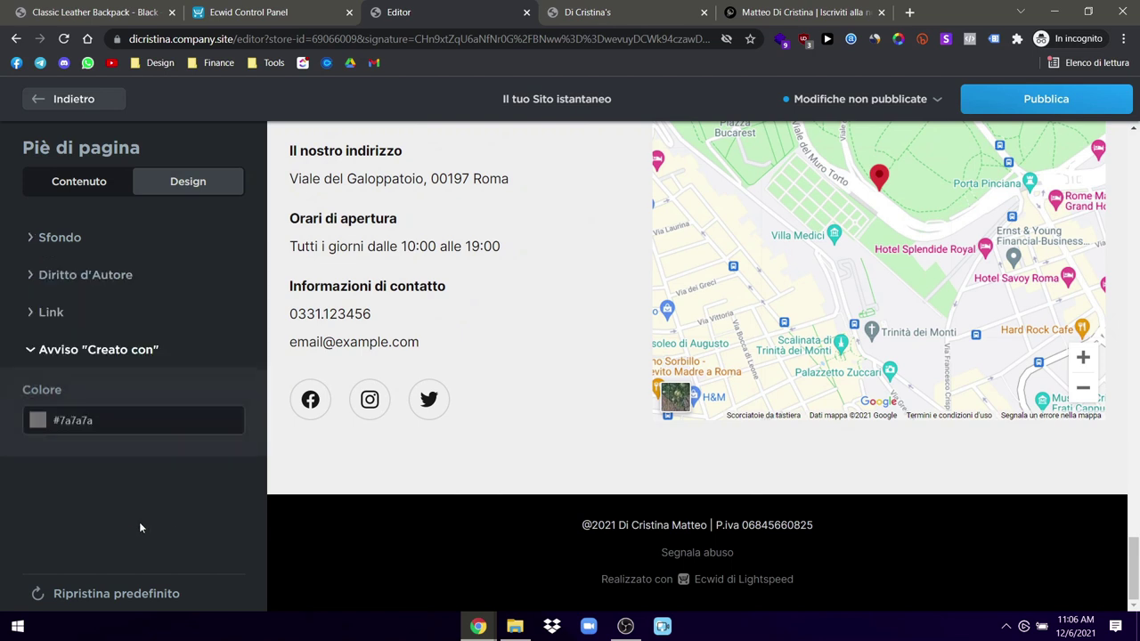
{"action": "left_click", "coordinate": [51, 313]}
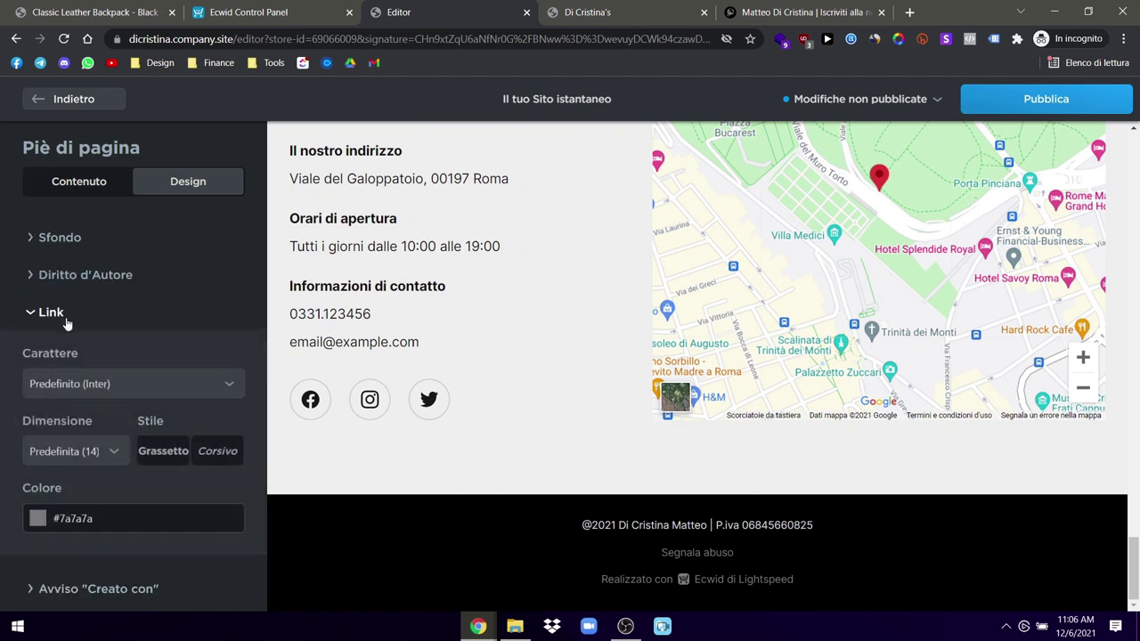
{"action": "left_click", "coordinate": [86, 276]}
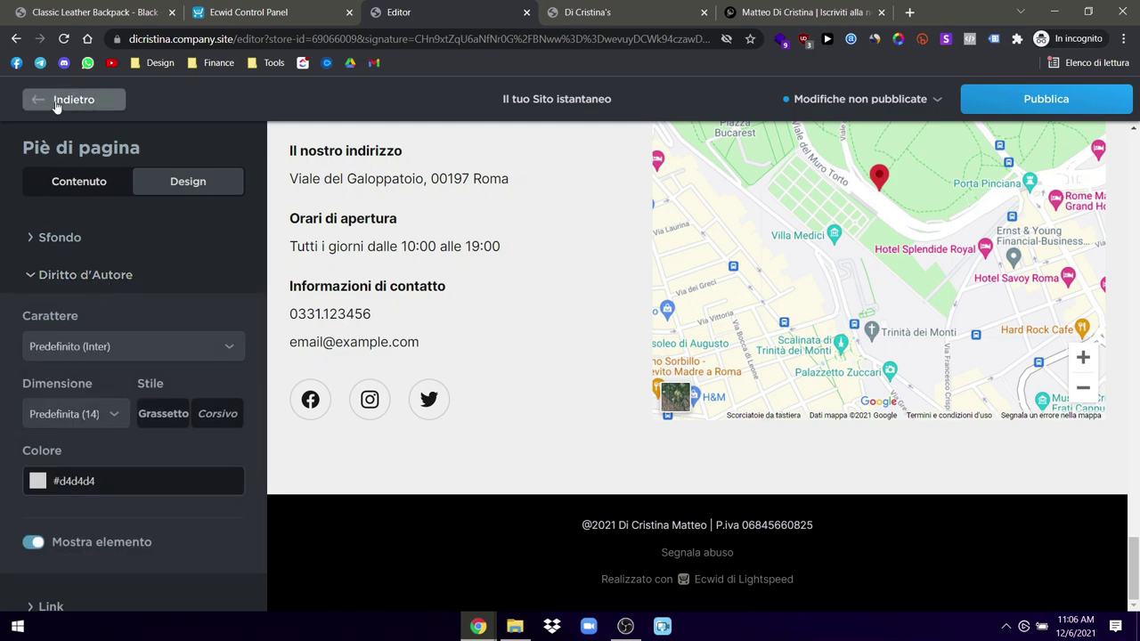
{"action": "left_click", "coordinate": [56, 100]}
Step: Delete the Posizione map-and-contacts block with Elimina blocco
{"action": "scroll", "coordinate": [555, 439], "scroll_direction": "up", "scroll_amount": 3}
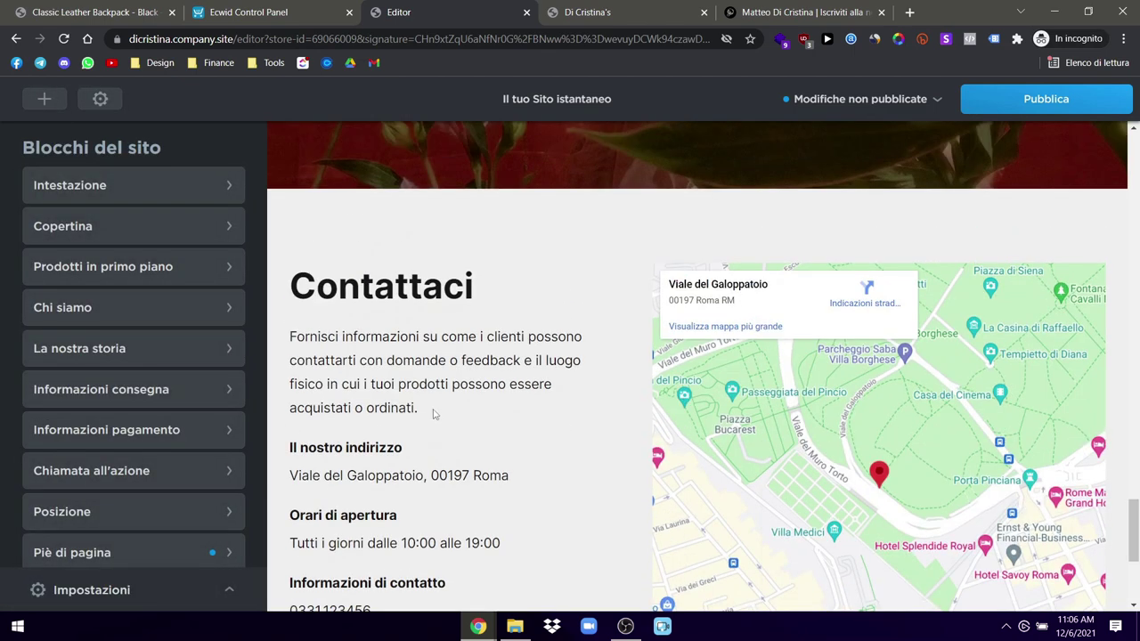
{"action": "scroll", "coordinate": [436, 411], "scroll_direction": "down", "scroll_amount": 1}
{"action": "scroll", "coordinate": [98, 543], "scroll_direction": "down", "scroll_amount": 1}
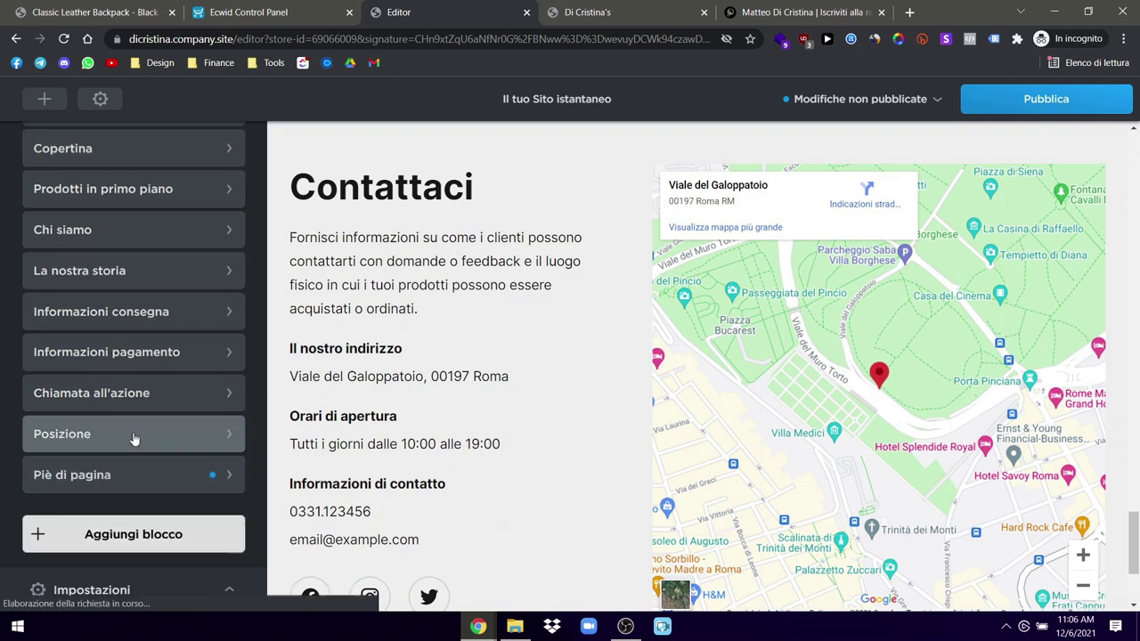
{"action": "left_click", "coordinate": [134, 438]}
{"action": "scroll", "coordinate": [53, 552], "scroll_direction": "down", "scroll_amount": 3}
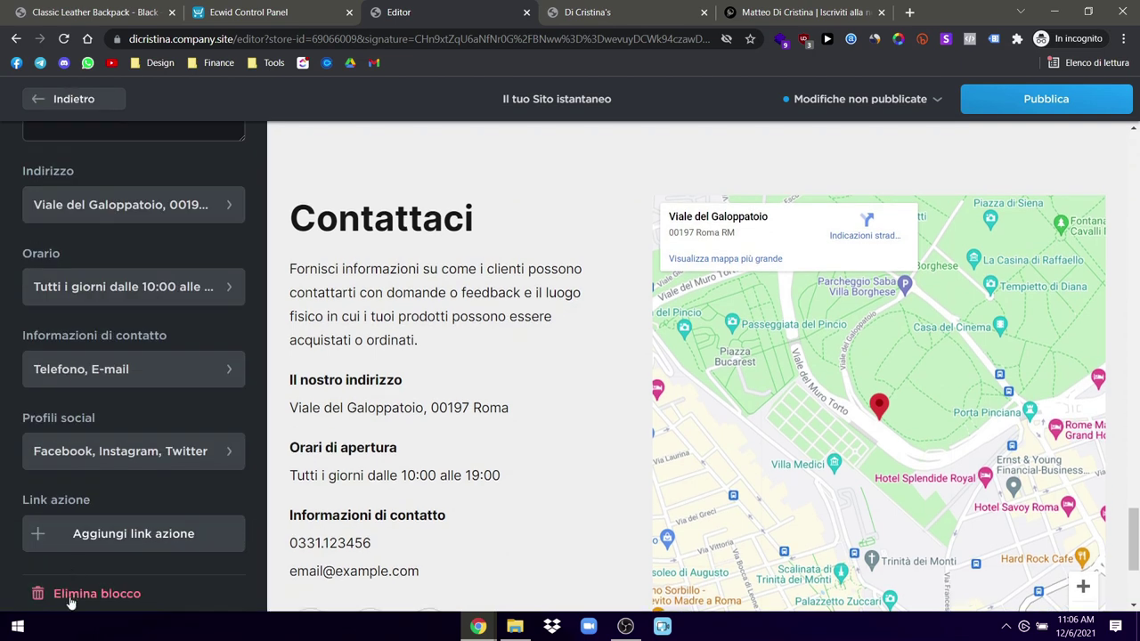
{"action": "left_click", "coordinate": [71, 598]}
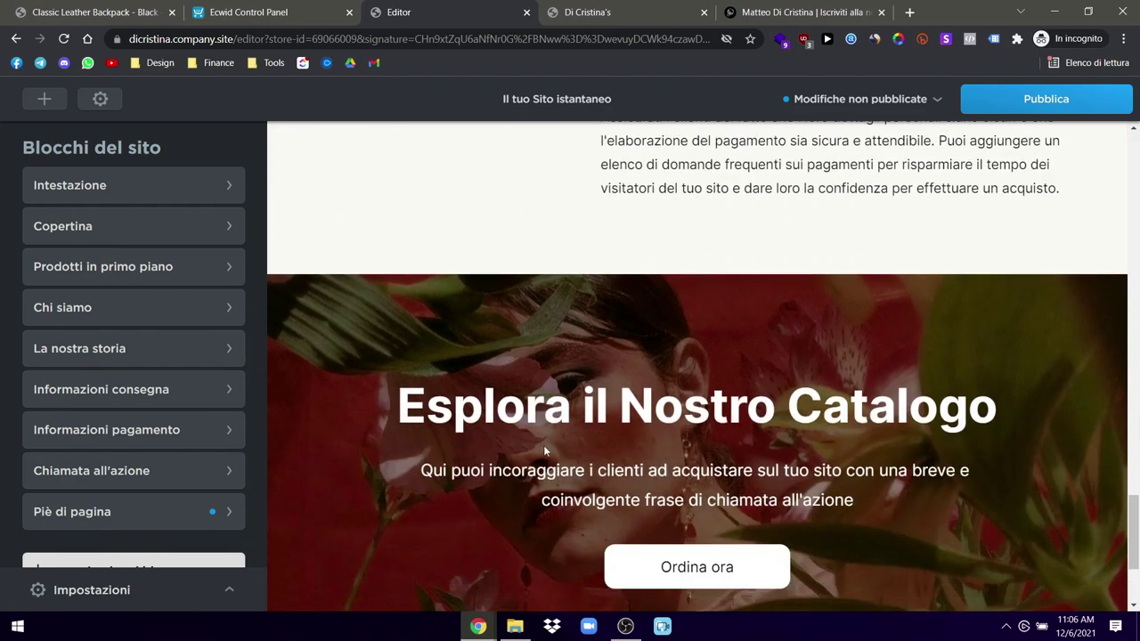
{"action": "scroll", "coordinate": [521, 351], "scroll_direction": "up", "scroll_amount": 15}
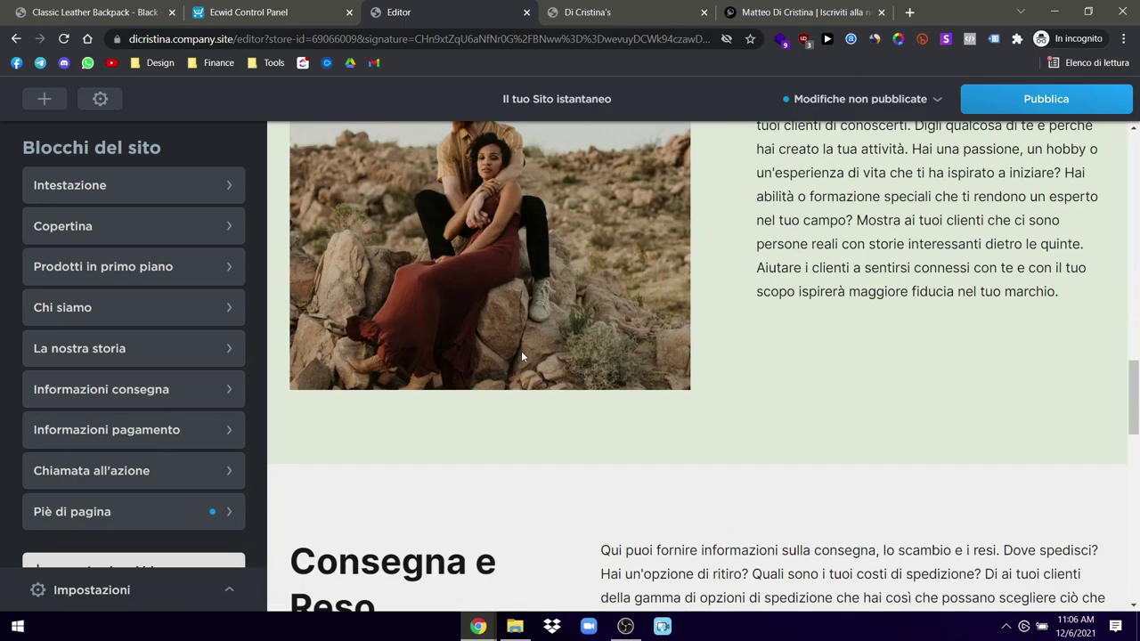
{"action": "scroll", "coordinate": [522, 354], "scroll_direction": "up", "scroll_amount": 3}
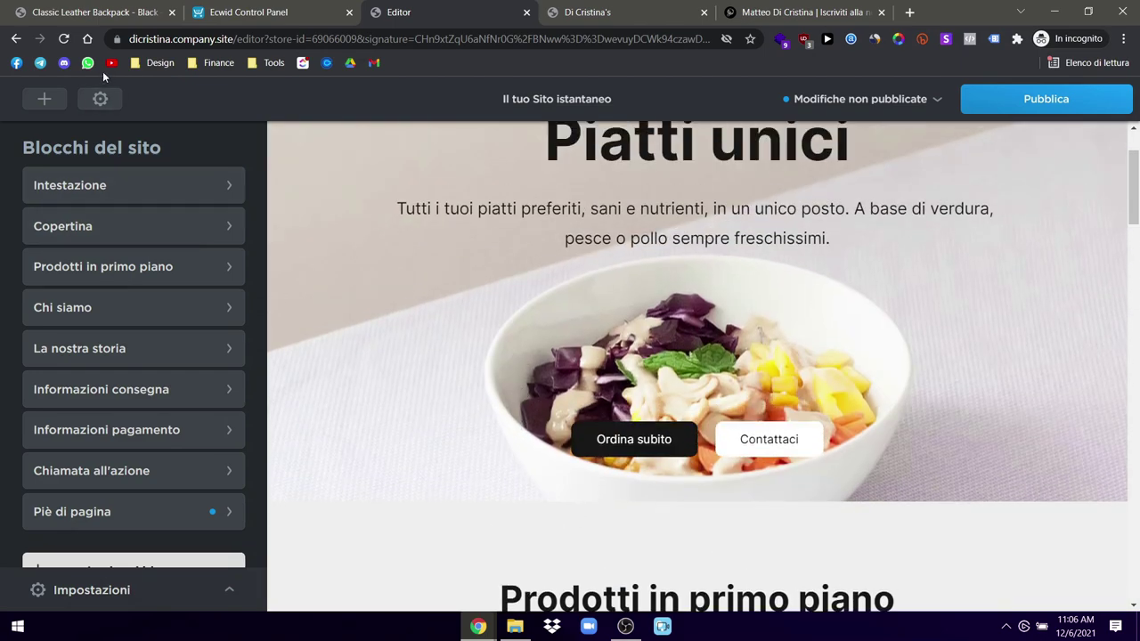
{"action": "left_click", "coordinate": [46, 99]}
Step: Add the 50% Off sneakers banner from Offerte speciali as a new Saldo block
{"action": "left_click", "coordinate": [77, 237]}
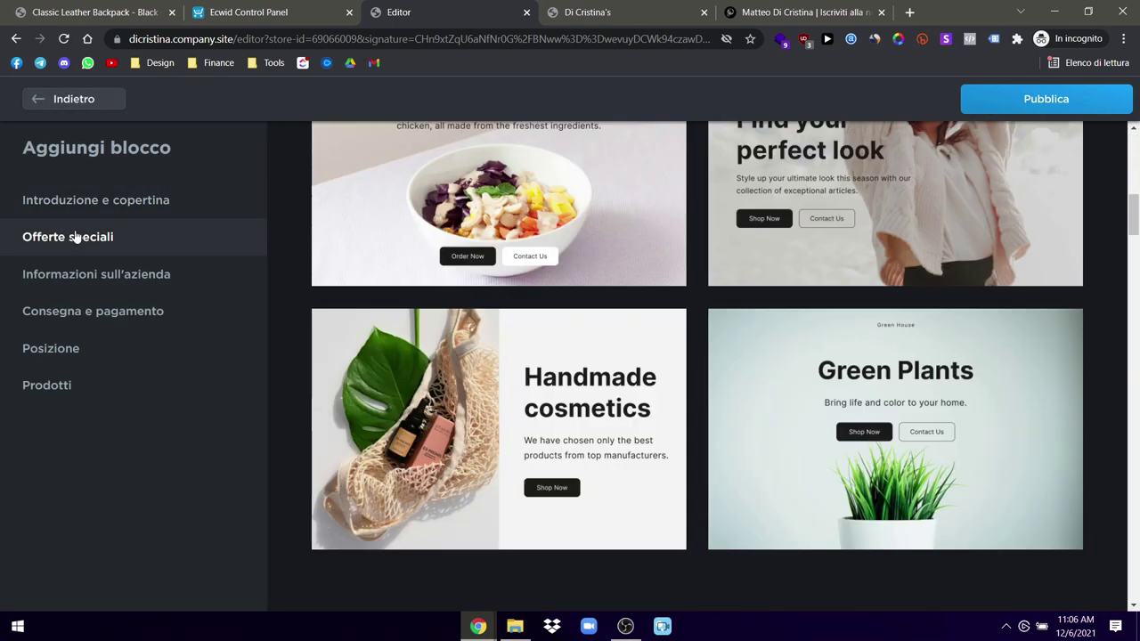
{"action": "scroll", "coordinate": [545, 385], "scroll_direction": "down", "scroll_amount": 5}
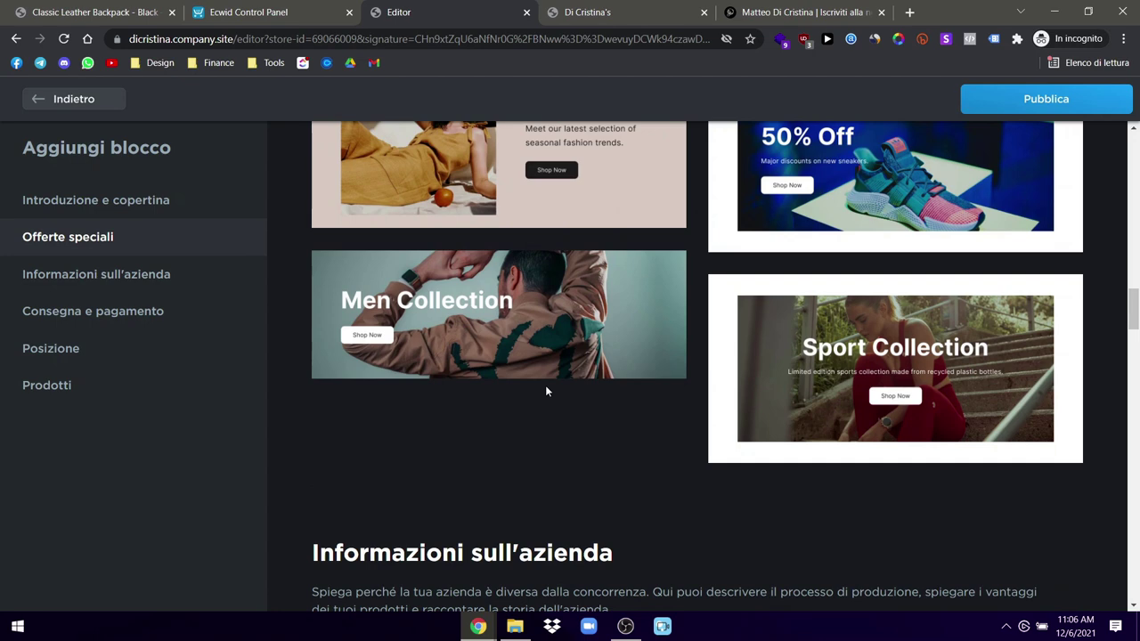
{"action": "scroll", "coordinate": [545, 384], "scroll_direction": "up", "scroll_amount": 5}
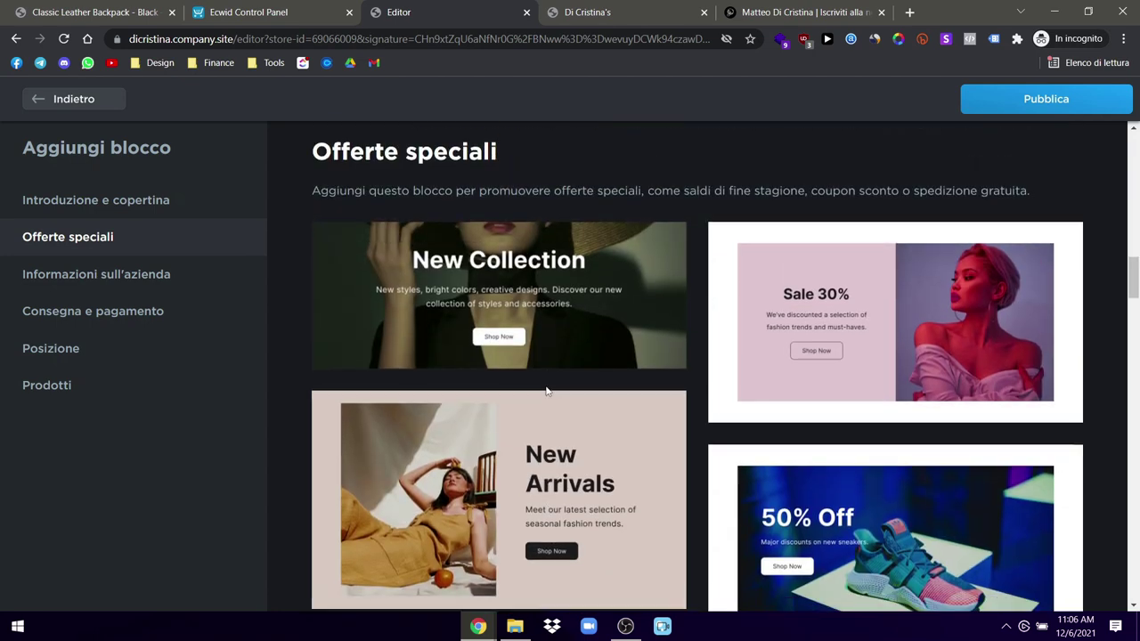
{"action": "scroll", "coordinate": [547, 389], "scroll_direction": "down", "scroll_amount": 4}
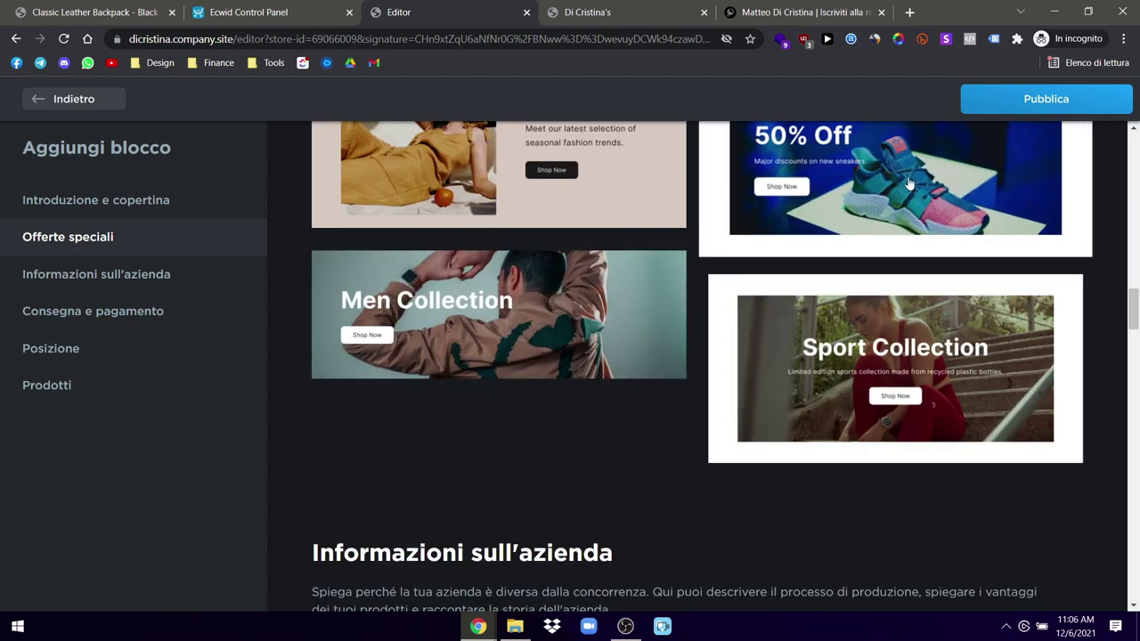
{"action": "left_click", "coordinate": [889, 183]}
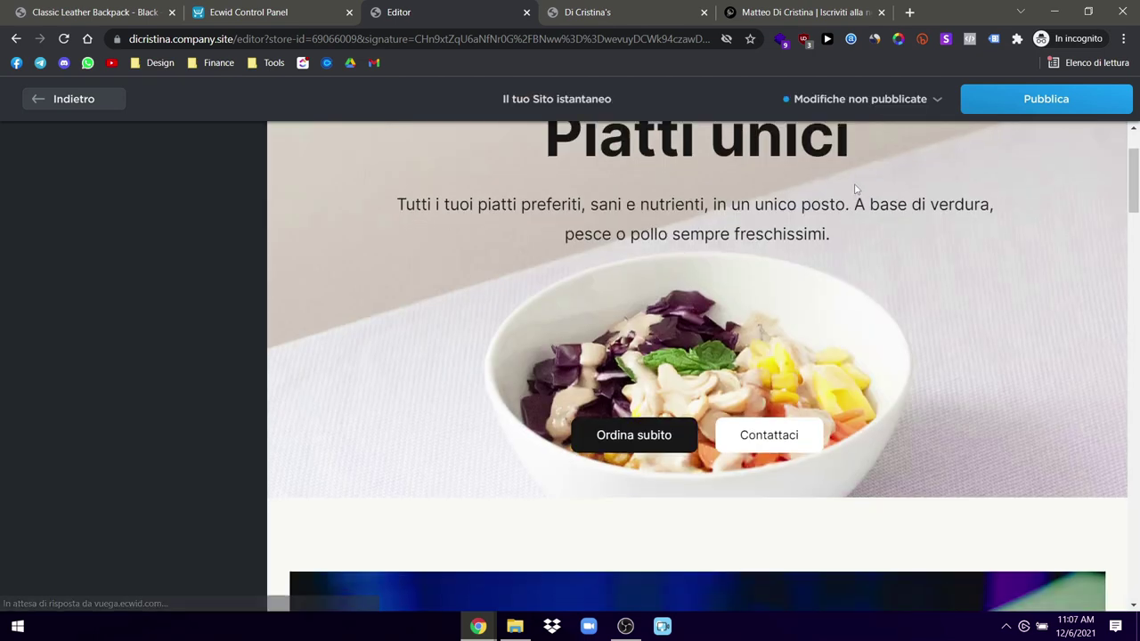
{"action": "left_click", "coordinate": [49, 99]}
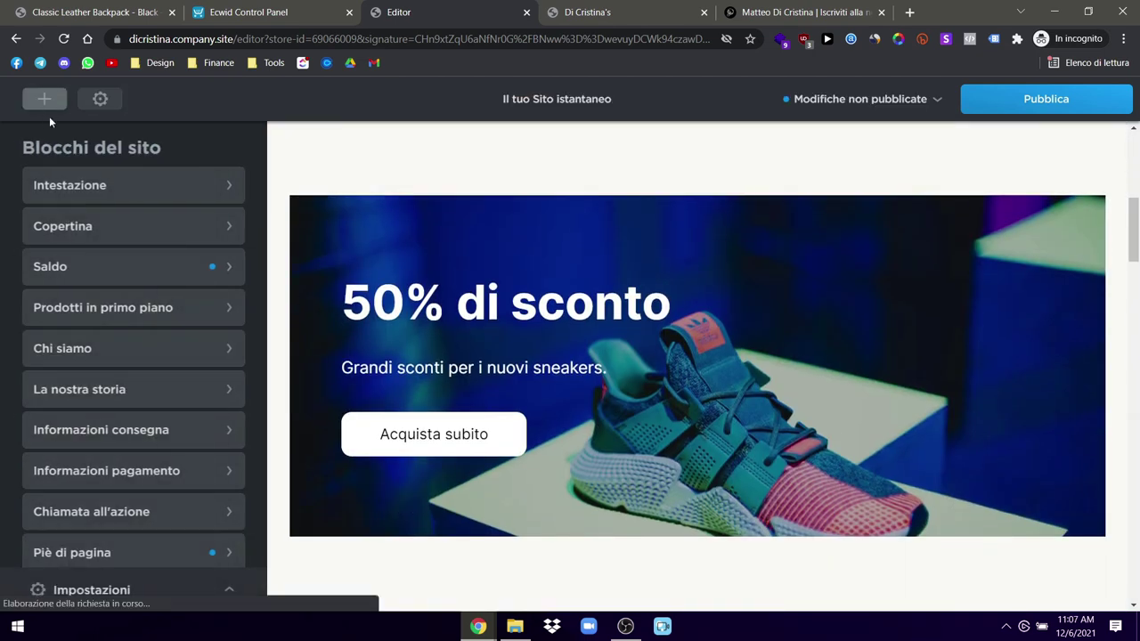
{"action": "scroll", "coordinate": [117, 357], "scroll_direction": "down", "scroll_amount": 1}
{"action": "left_click", "coordinate": [114, 437]}
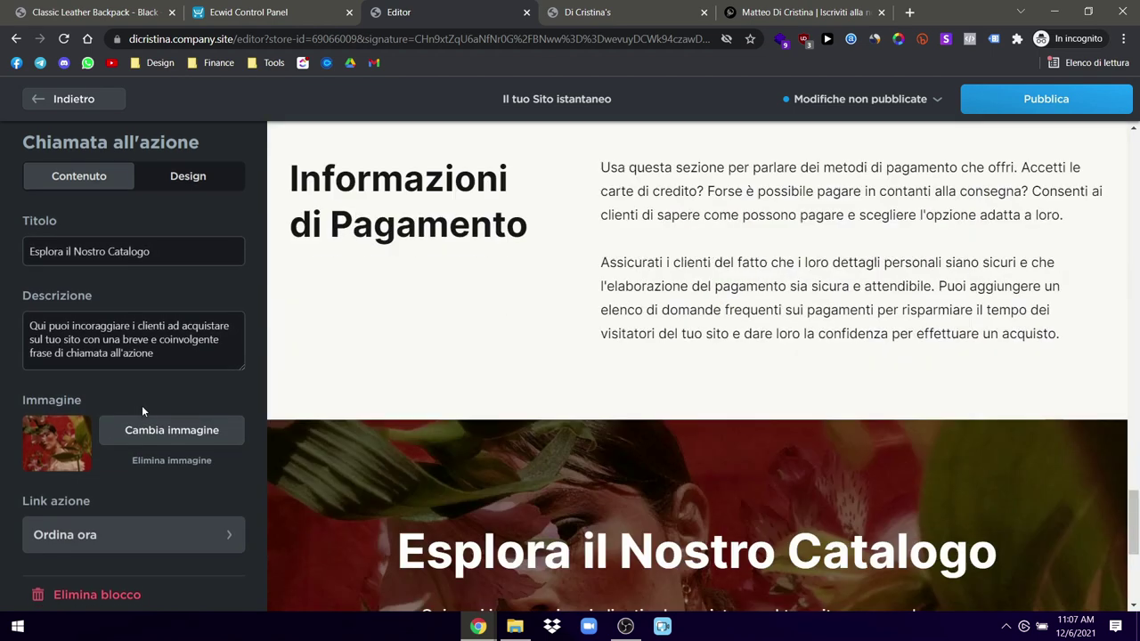
{"action": "left_click", "coordinate": [82, 591]}
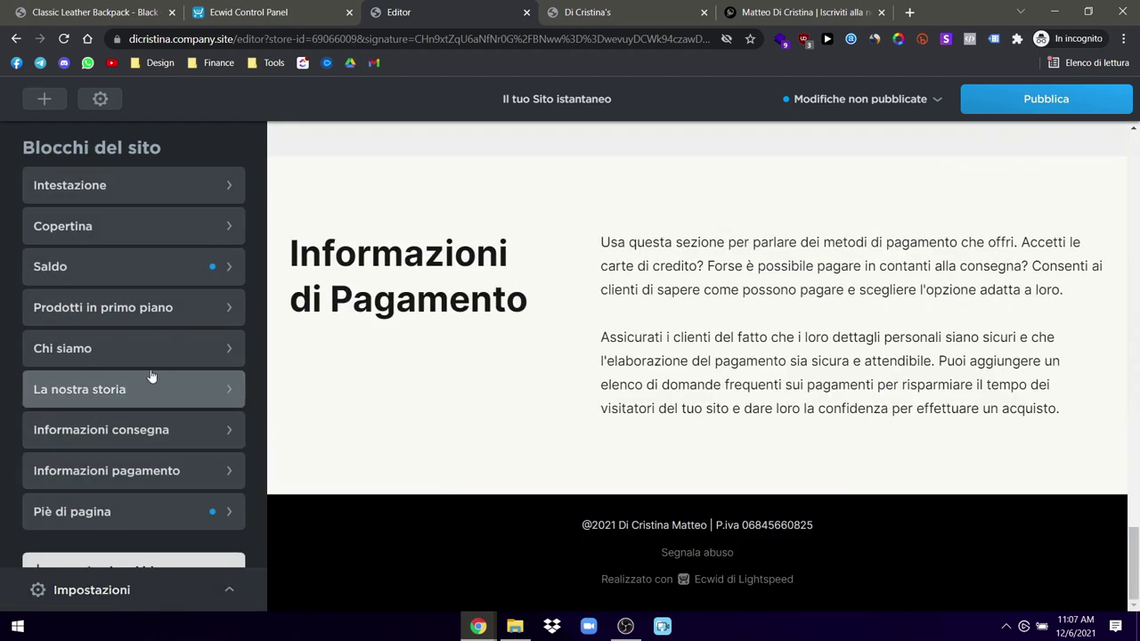
{"action": "left_click", "coordinate": [106, 99]}
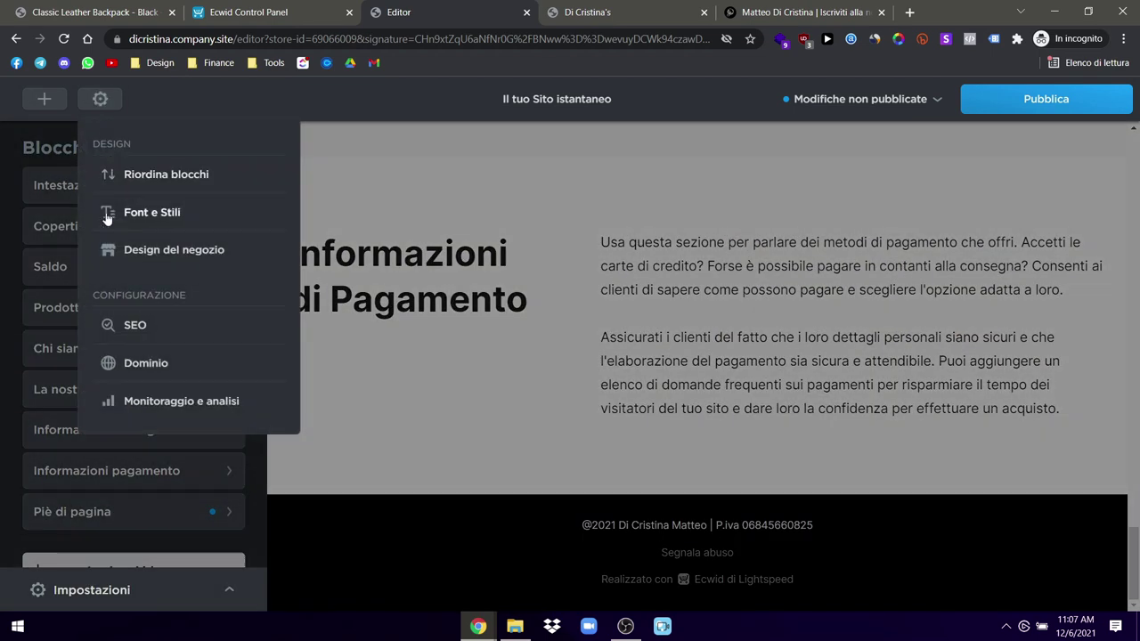
{"action": "left_click", "coordinate": [153, 178]}
{"action": "left_click_drag", "start_coordinate": [98, 270], "coordinate": [107, 475]}
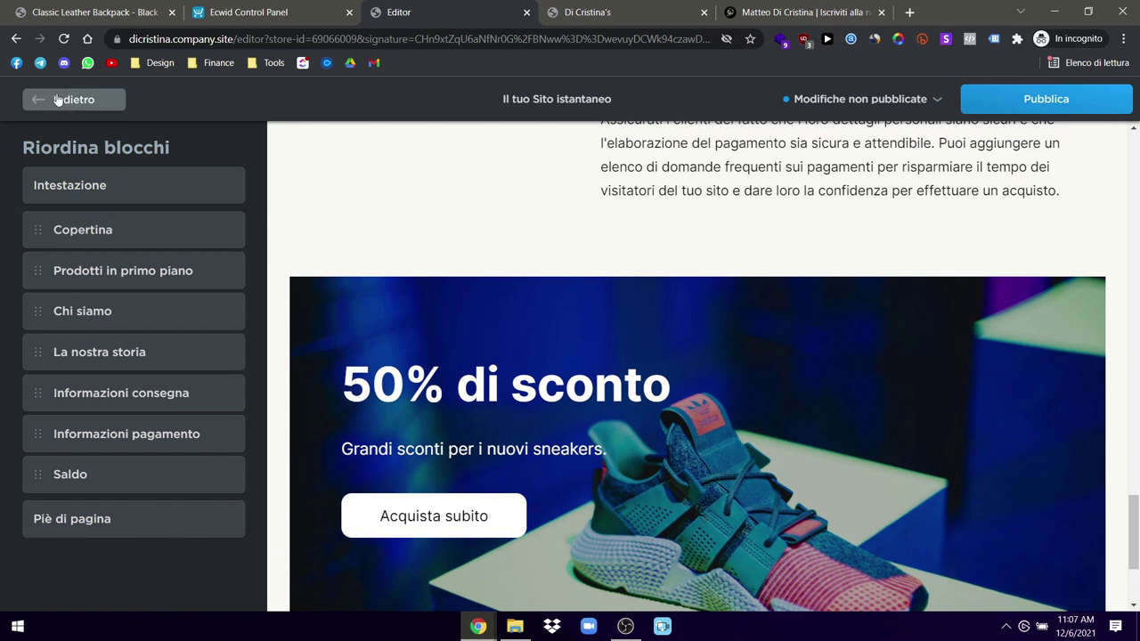
{"action": "left_click", "coordinate": [57, 100]}
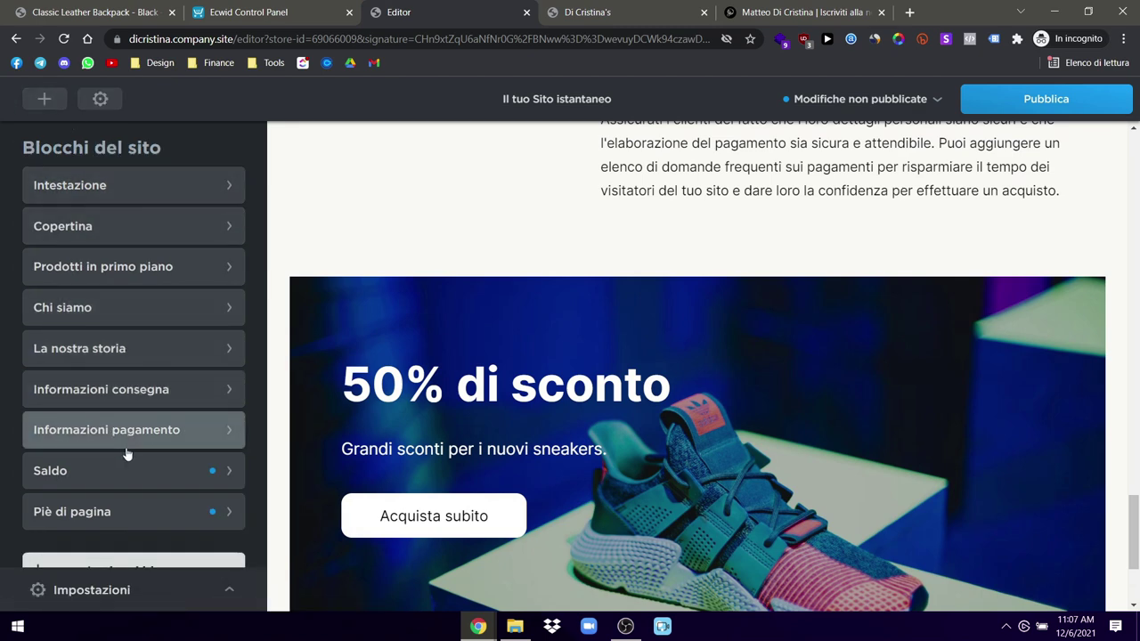
{"action": "scroll", "coordinate": [115, 463], "scroll_direction": "down", "scroll_amount": 1}
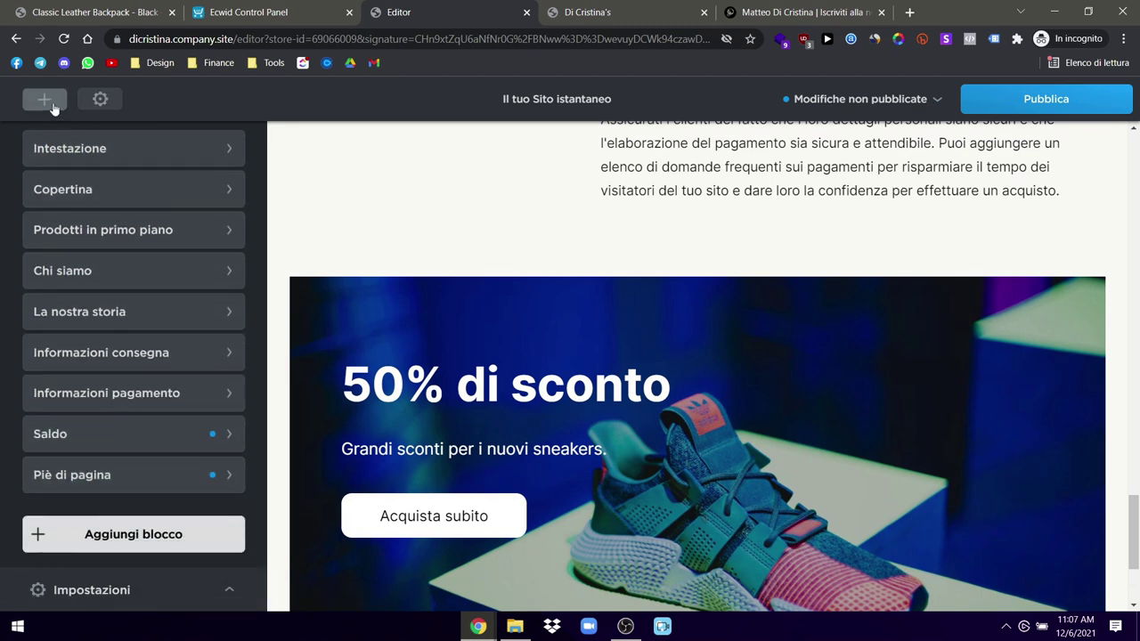
Step: Add the Fresh & Delicious company-info template, 'Cibo fresco e delizioso', to the site
{"action": "left_click", "coordinate": [51, 105]}
{"action": "scroll", "coordinate": [713, 395], "scroll_direction": "down", "scroll_amount": 10}
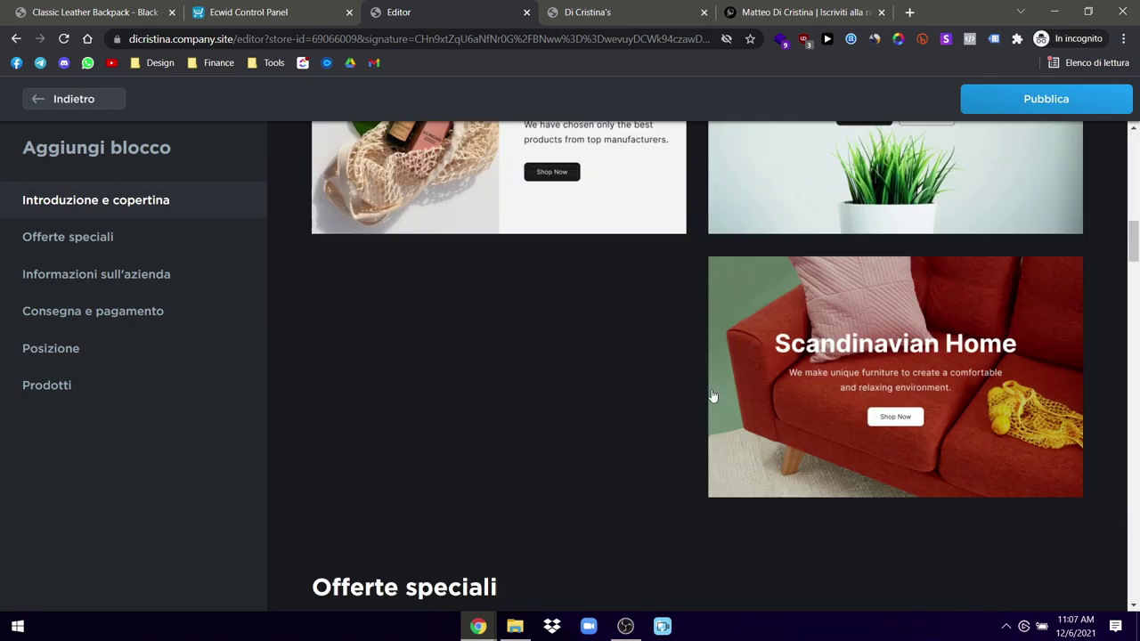
{"action": "scroll", "coordinate": [713, 394], "scroll_direction": "down", "scroll_amount": 15}
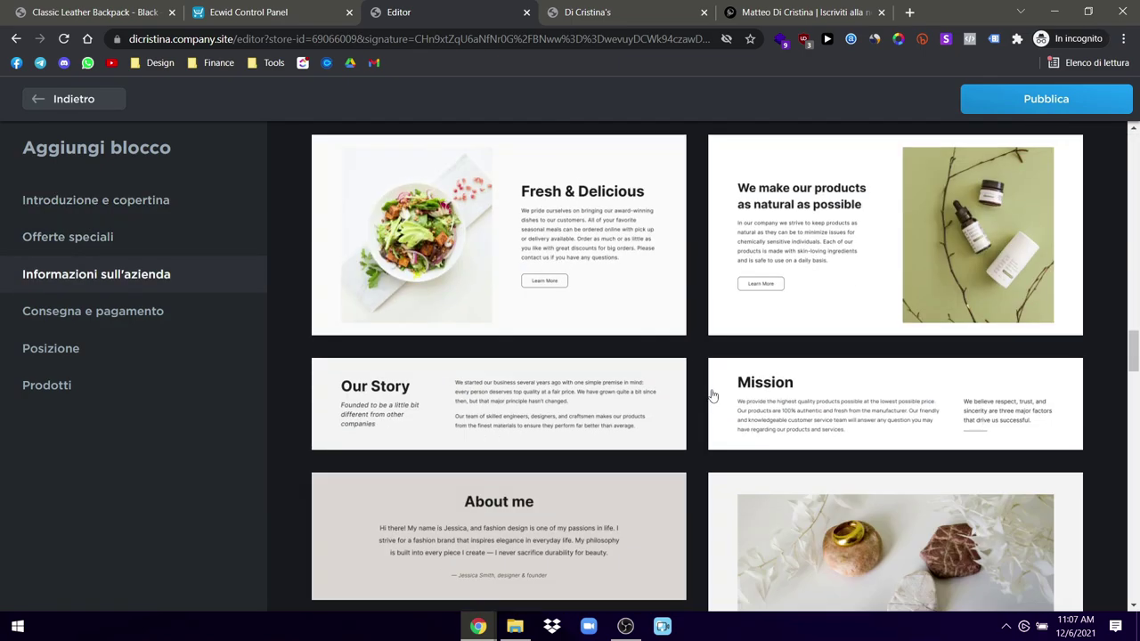
{"action": "scroll", "coordinate": [771, 371], "scroll_direction": "down", "scroll_amount": 4}
{"action": "scroll", "coordinate": [770, 368], "scroll_direction": "up", "scroll_amount": 5}
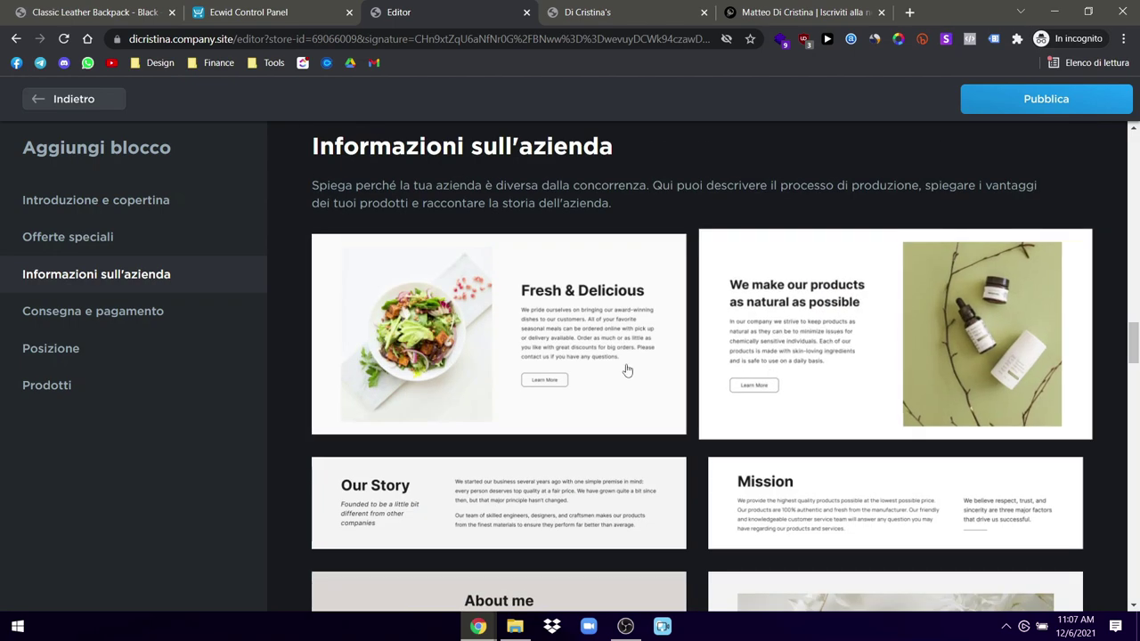
{"action": "scroll", "coordinate": [556, 377], "scroll_direction": "down", "scroll_amount": 10}
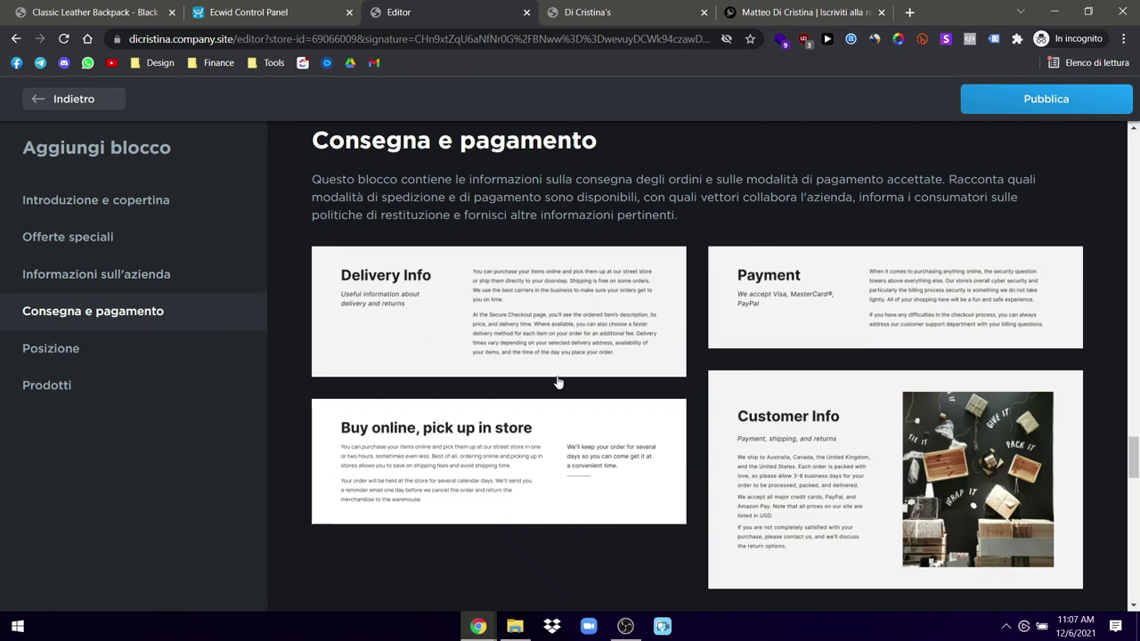
{"action": "scroll", "coordinate": [558, 382], "scroll_direction": "down", "scroll_amount": 10}
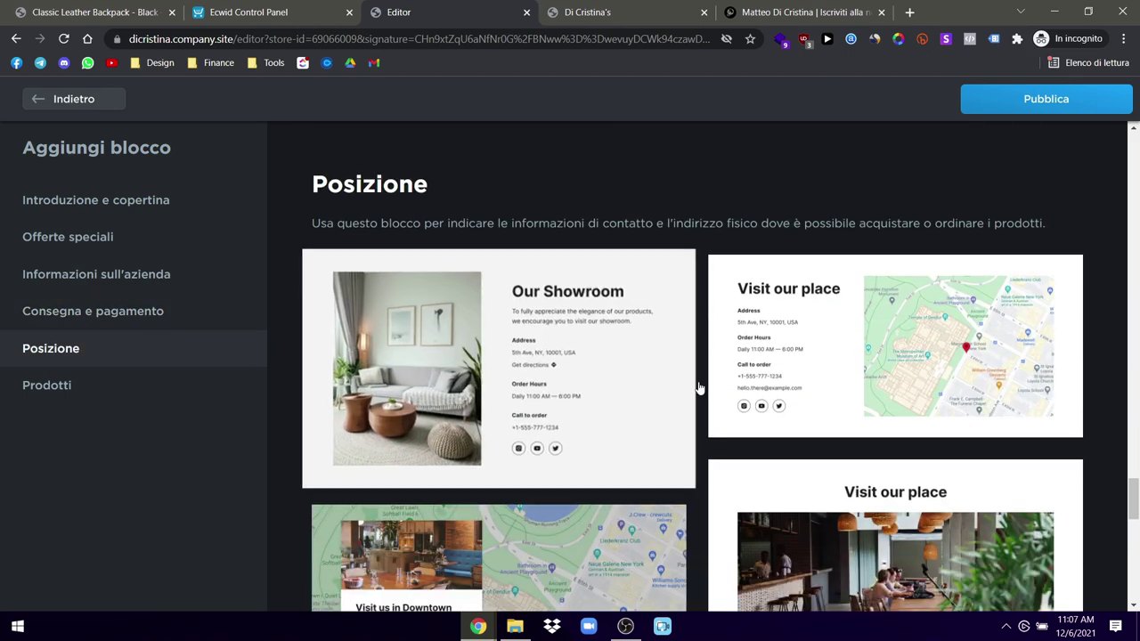
{"action": "scroll", "coordinate": [736, 393], "scroll_direction": "down", "scroll_amount": 5}
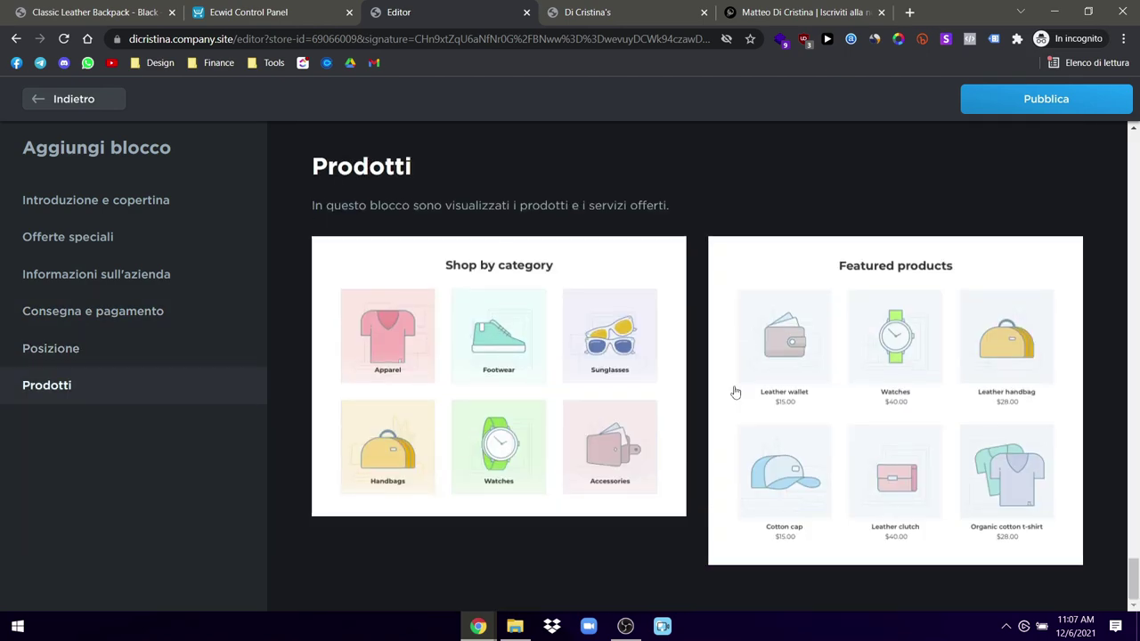
{"action": "scroll", "coordinate": [736, 393], "scroll_direction": "up", "scroll_amount": 15}
{"action": "scroll", "coordinate": [736, 393], "scroll_direction": "up", "scroll_amount": 8}
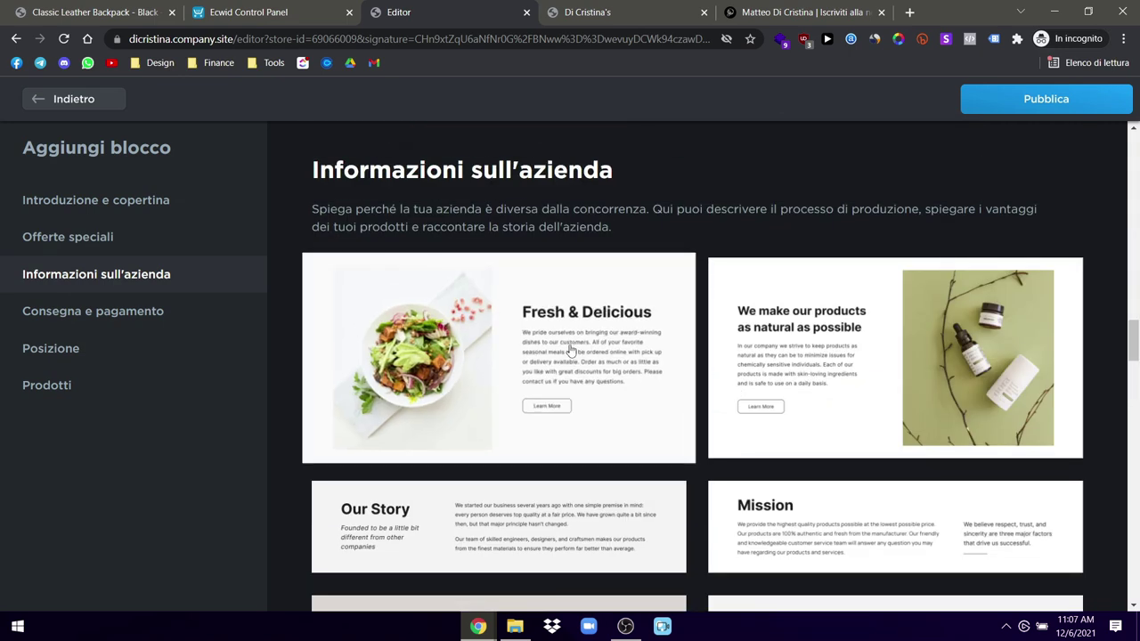
{"action": "left_click", "coordinate": [575, 345]}
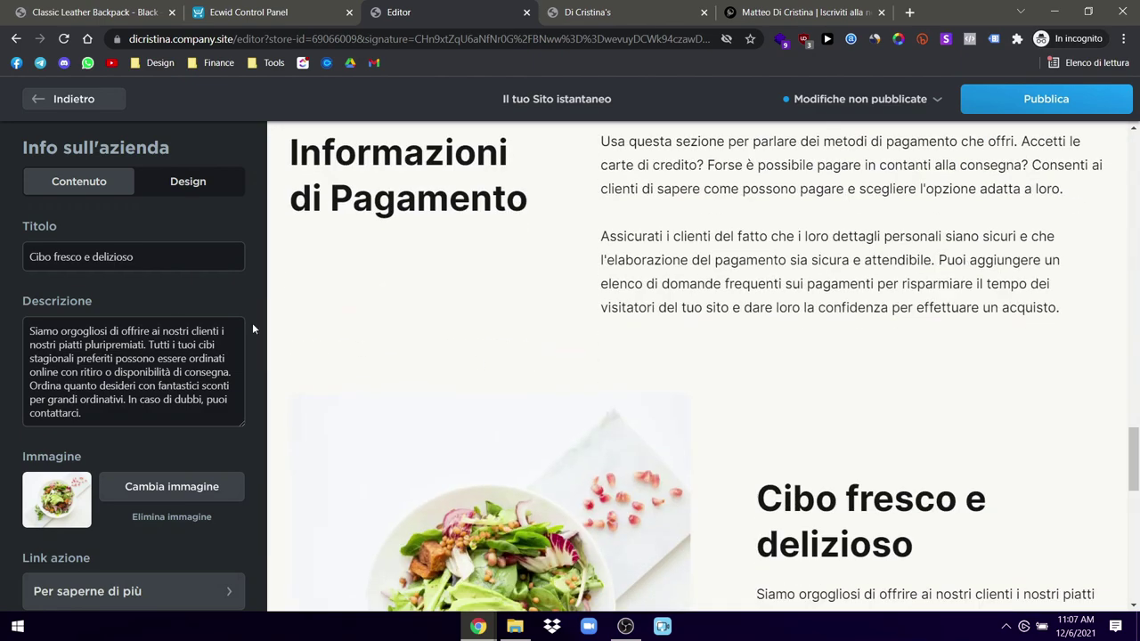
{"action": "left_click", "coordinate": [60, 100]}
{"action": "scroll", "coordinate": [654, 412], "scroll_direction": "up", "scroll_amount": 10}
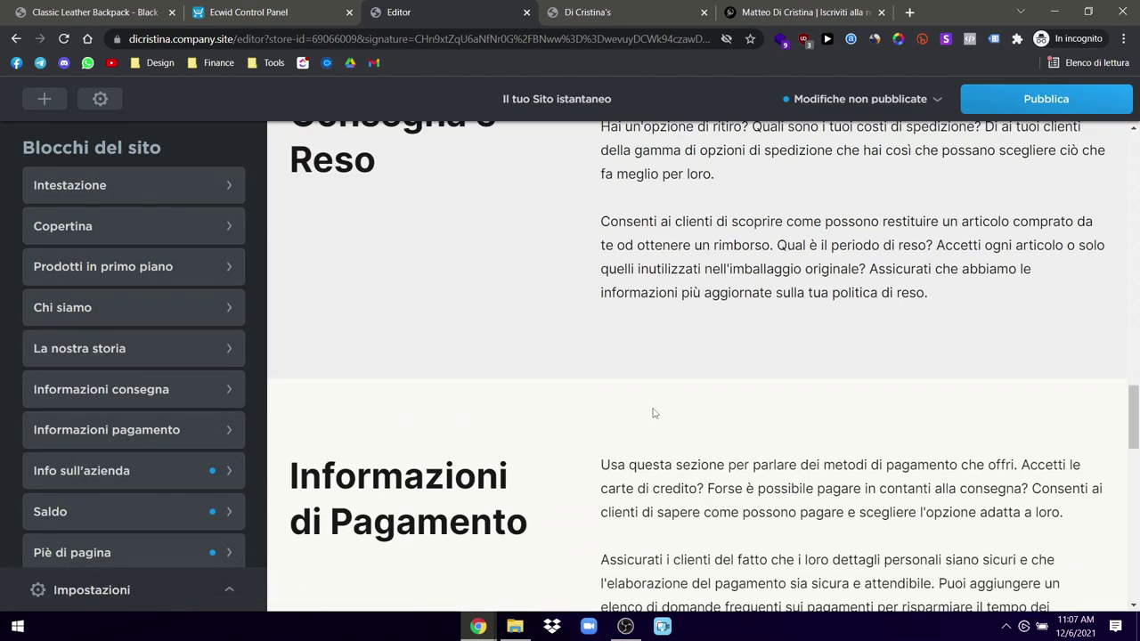
Step: Delete the Consegna e Reso delivery-information block
{"action": "scroll", "coordinate": [654, 412], "scroll_direction": "down", "scroll_amount": 5}
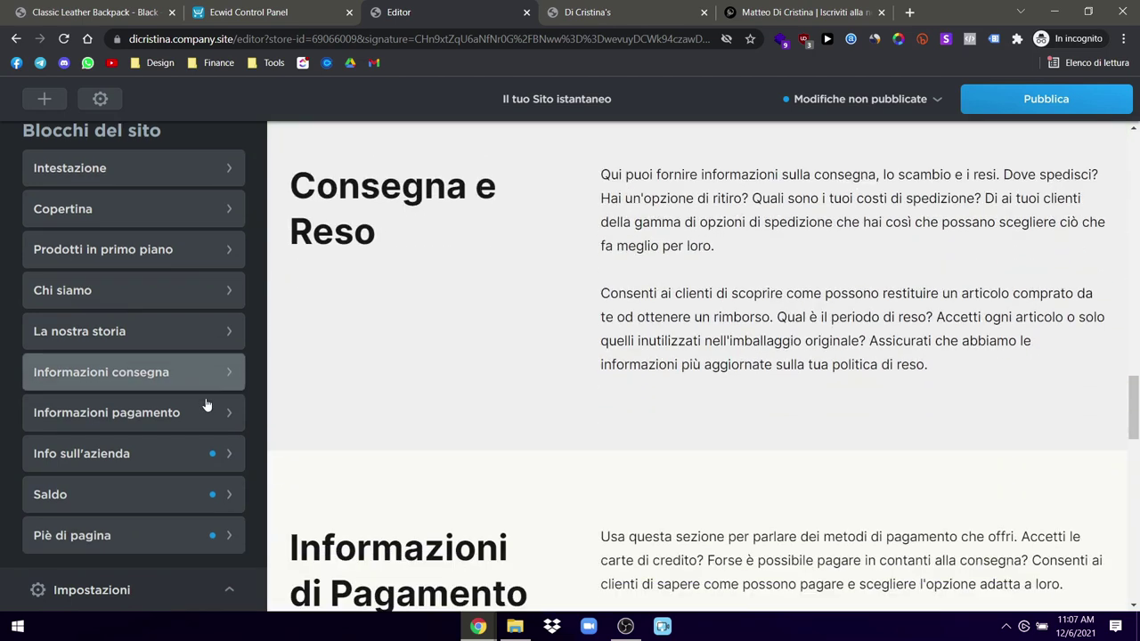
{"action": "scroll", "coordinate": [116, 403], "scroll_direction": "down", "scroll_amount": 1}
{"action": "left_click", "coordinate": [107, 312]}
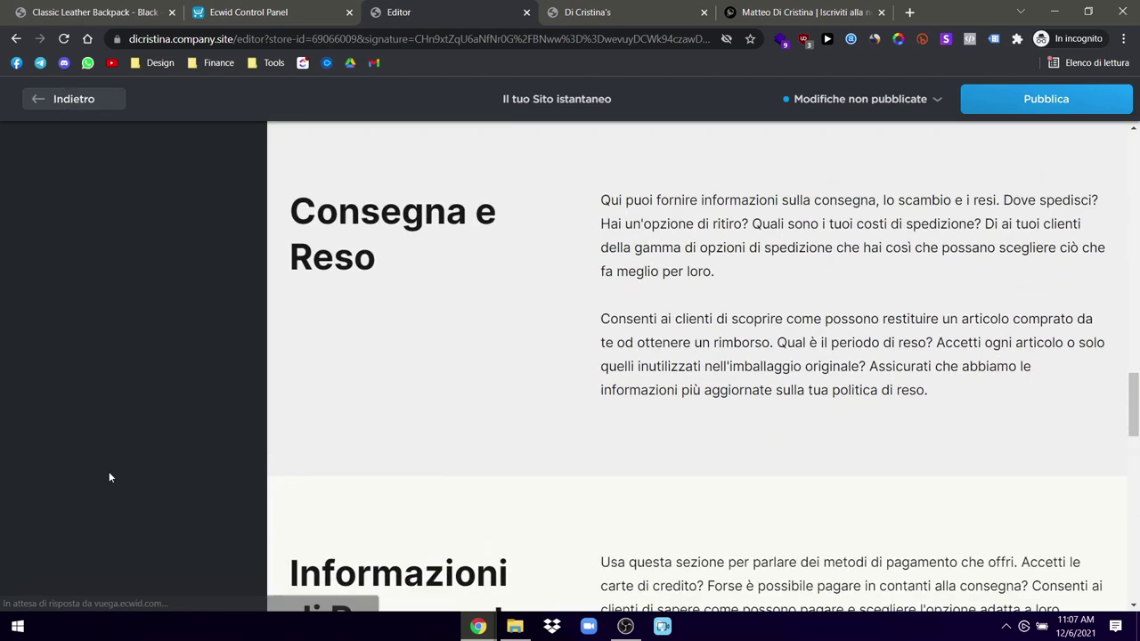
{"action": "scroll", "coordinate": [206, 287], "scroll_direction": "down", "scroll_amount": 1}
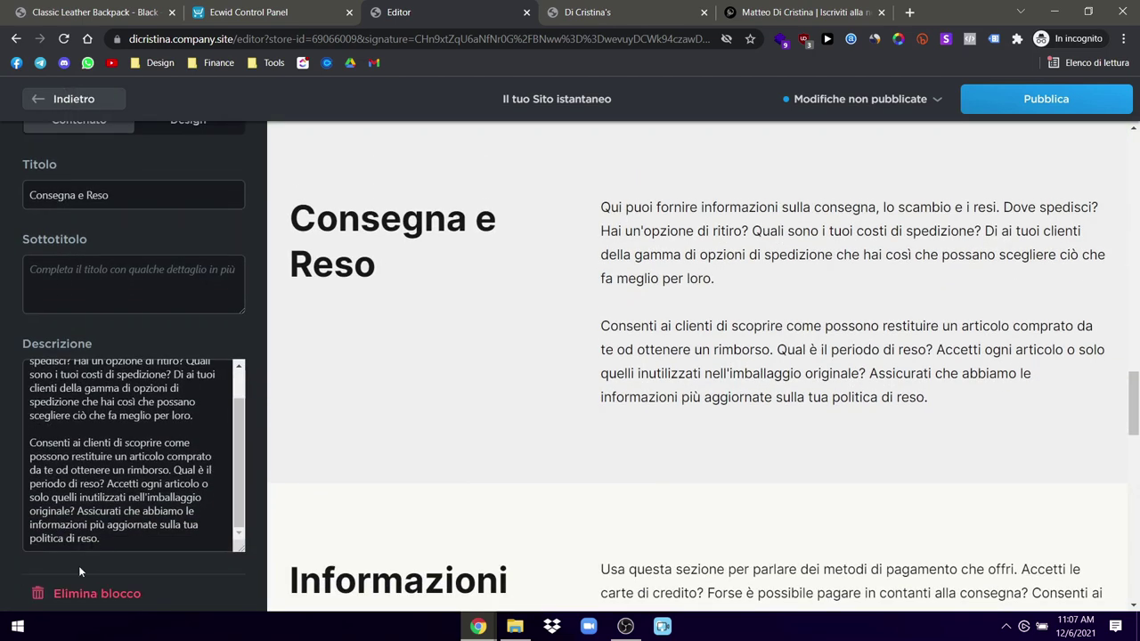
{"action": "left_click", "coordinate": [76, 598]}
{"action": "scroll", "coordinate": [529, 404], "scroll_direction": "down", "scroll_amount": 5}
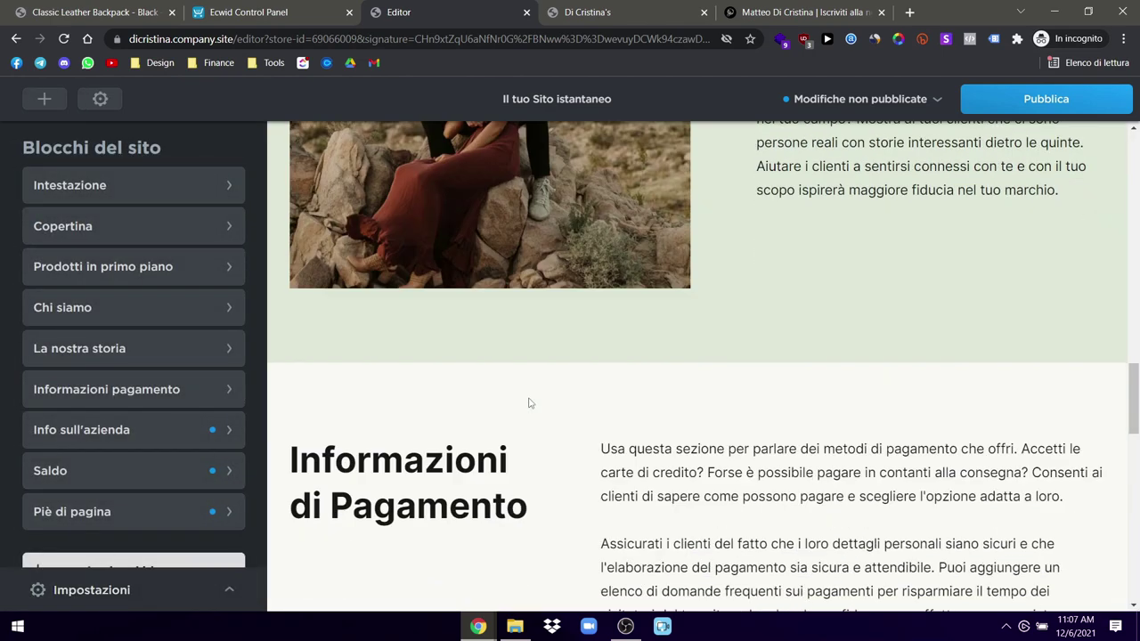
{"action": "scroll", "coordinate": [529, 404], "scroll_direction": "up", "scroll_amount": 12}
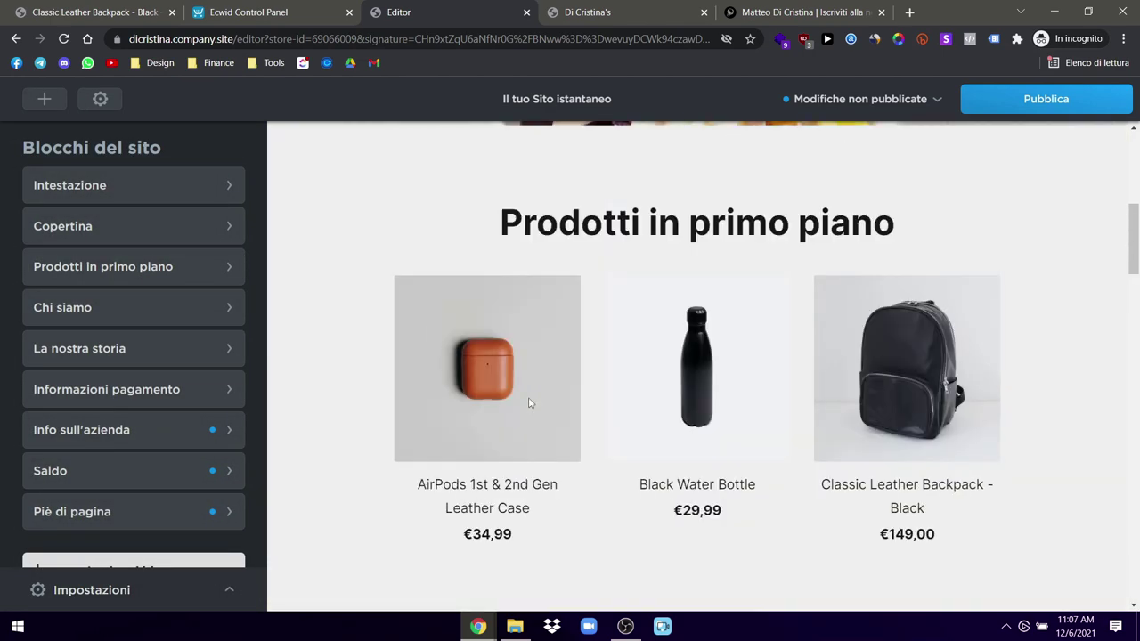
Step: Delete the Chi siamo about-us block
{"action": "scroll", "coordinate": [529, 404], "scroll_direction": "down", "scroll_amount": 4}
{"action": "left_click", "coordinate": [136, 310]}
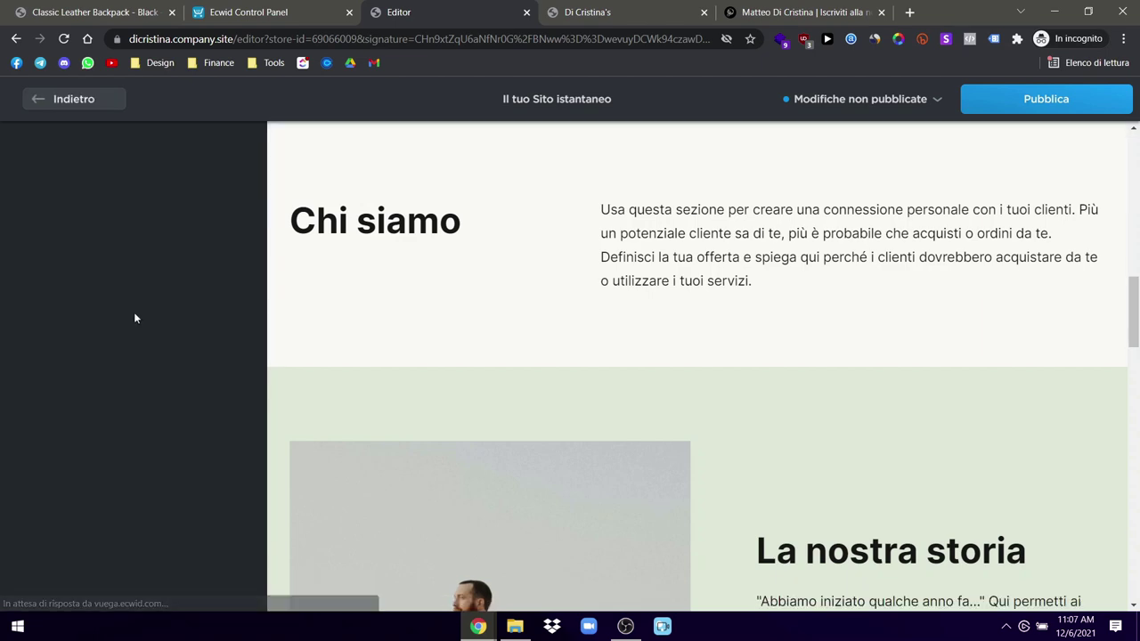
{"action": "left_click", "coordinate": [93, 597]}
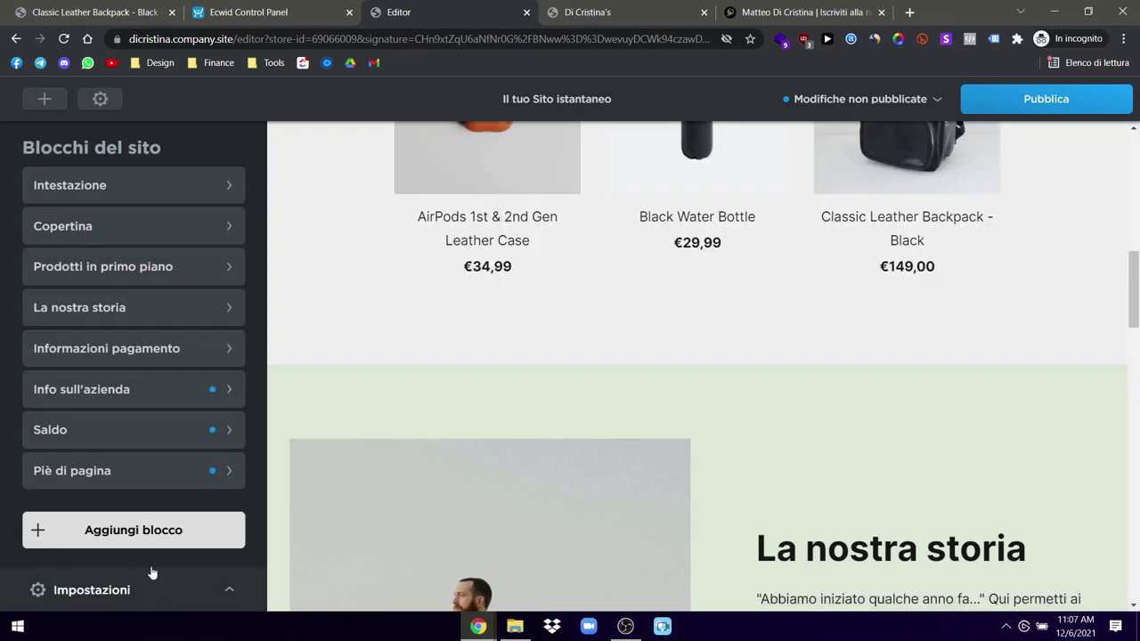
{"action": "scroll", "coordinate": [613, 369], "scroll_direction": "up", "scroll_amount": 5}
{"action": "scroll", "coordinate": [614, 369], "scroll_direction": "down", "scroll_amount": 20}
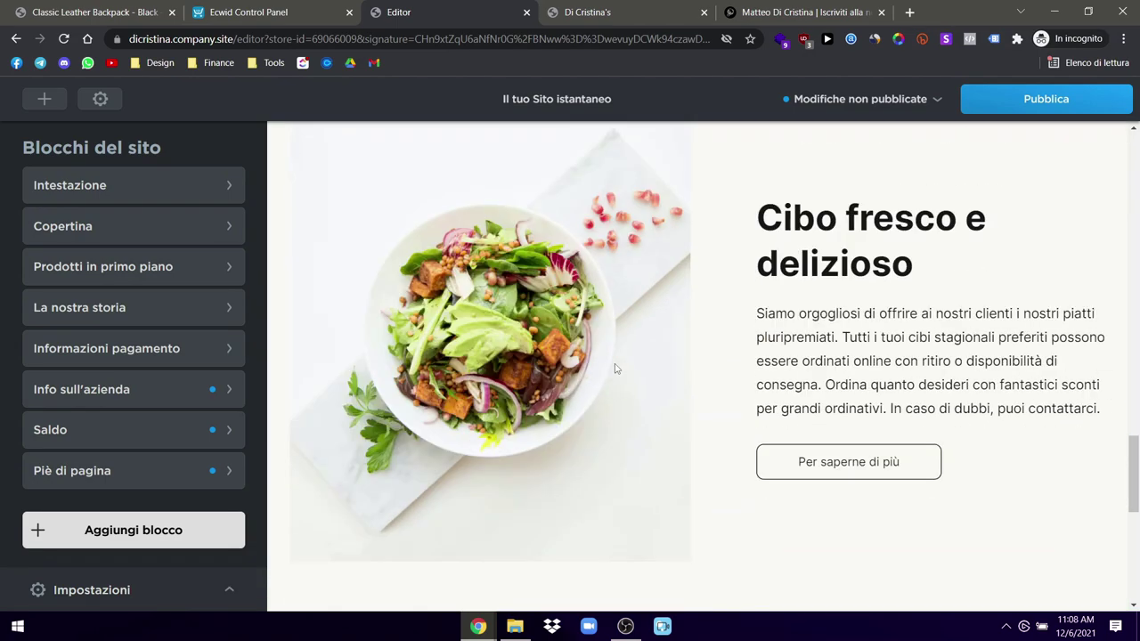
{"action": "left_click", "coordinate": [98, 99]}
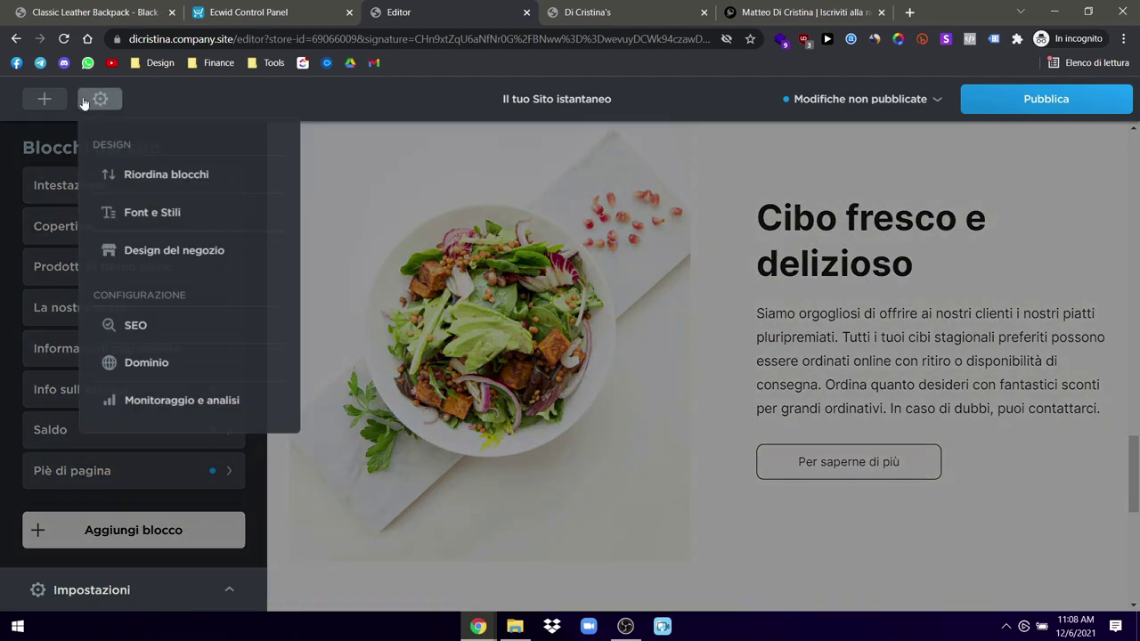
Step: In Riordina blocchi, move Info sull'azienda above La nostra storia
{"action": "left_click", "coordinate": [134, 174]}
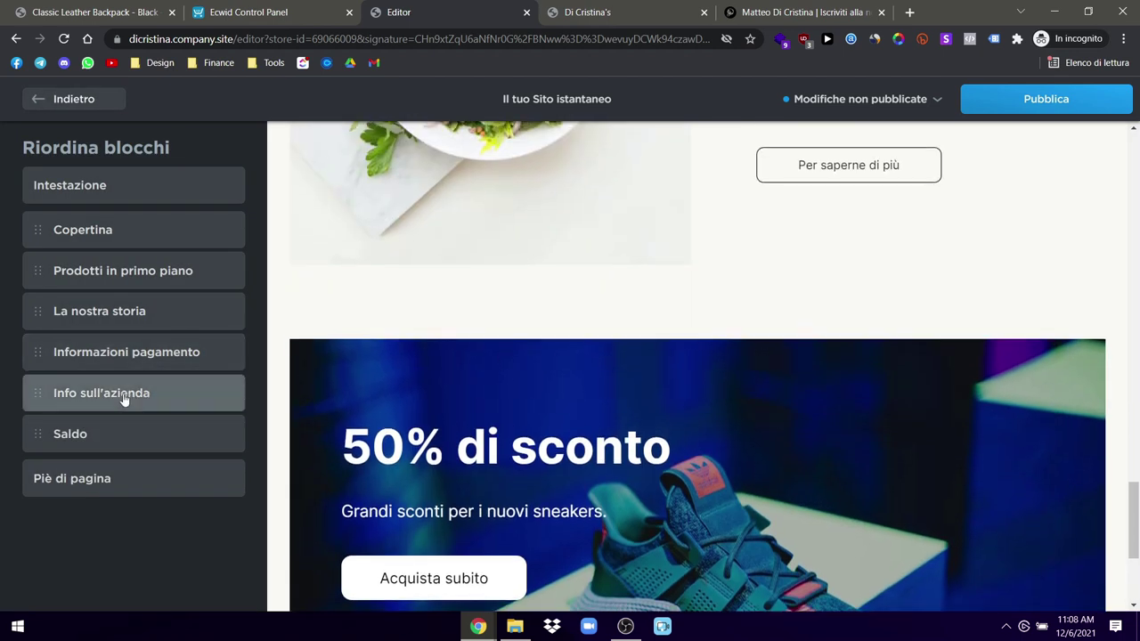
{"action": "left_click_drag", "start_coordinate": [107, 399], "coordinate": [111, 310]}
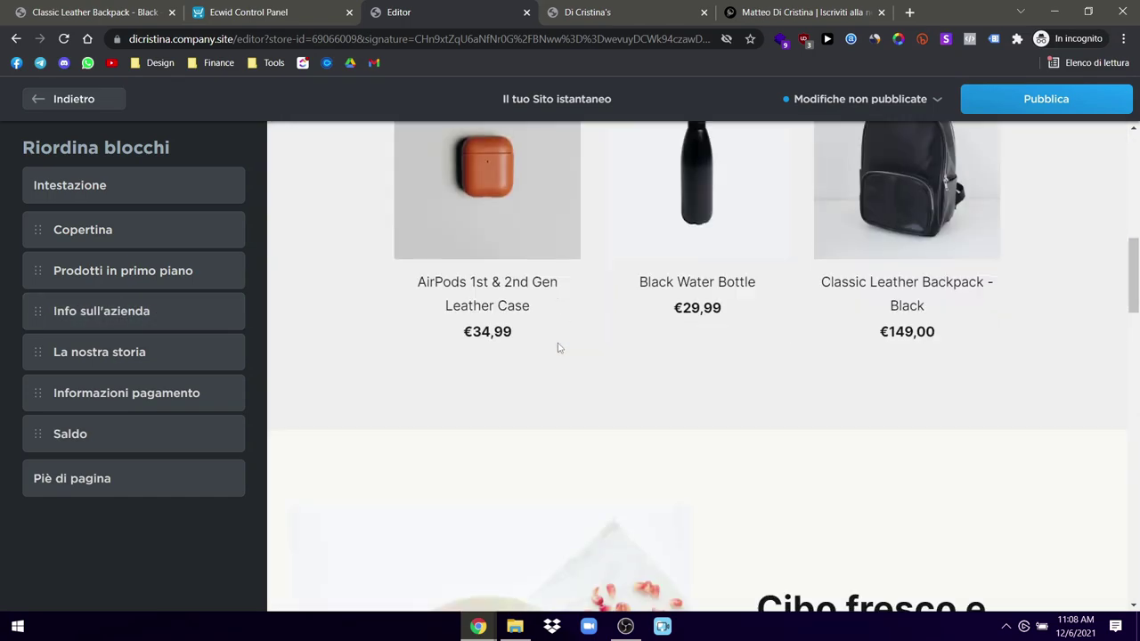
{"action": "scroll", "coordinate": [558, 347], "scroll_direction": "down", "scroll_amount": 15}
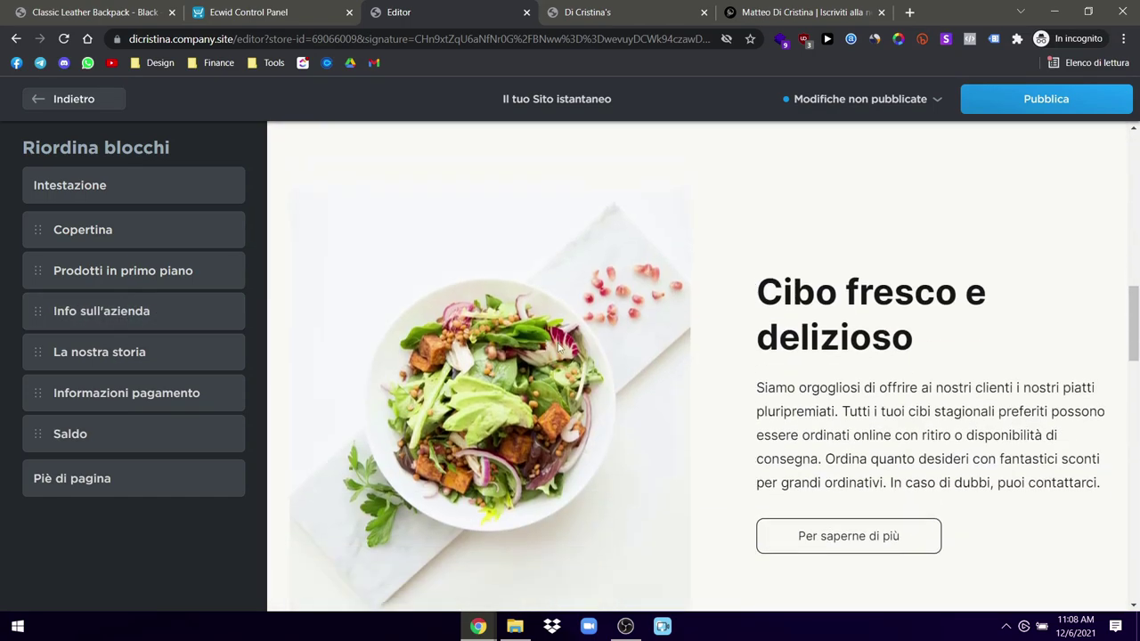
{"action": "scroll", "coordinate": [558, 348], "scroll_direction": "down", "scroll_amount": 5}
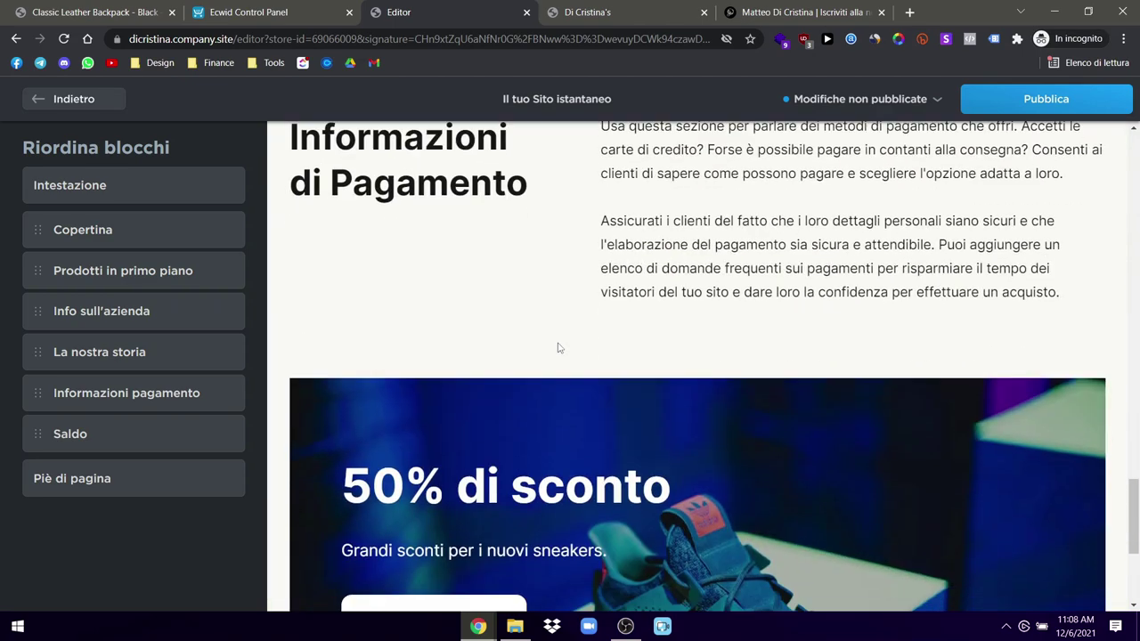
{"action": "scroll", "coordinate": [557, 347], "scroll_direction": "up", "scroll_amount": 5}
{"action": "scroll", "coordinate": [559, 347], "scroll_direction": "up", "scroll_amount": 2}
Step: Move the Saldo banner up to follow Info sull'azienda, then finish reordering
{"action": "scroll", "coordinate": [559, 347], "scroll_direction": "down", "scroll_amount": 2}
{"action": "scroll", "coordinate": [559, 348], "scroll_direction": "up", "scroll_amount": 4}
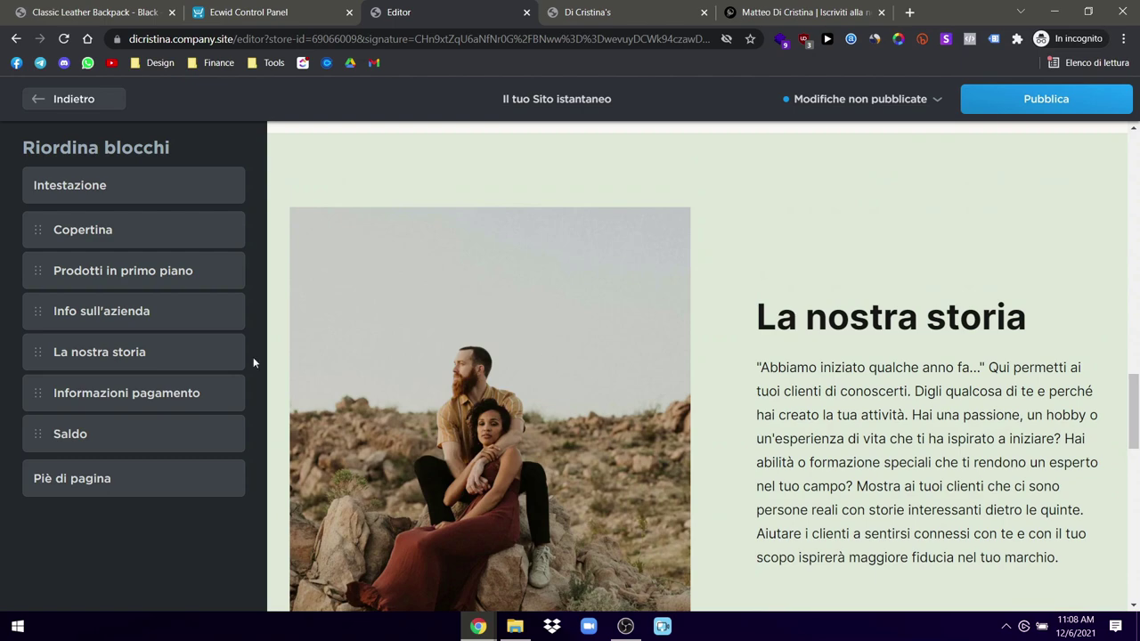
{"action": "scroll", "coordinate": [555, 381], "scroll_direction": "up", "scroll_amount": 3}
{"action": "scroll", "coordinate": [497, 398], "scroll_direction": "down", "scroll_amount": 6}
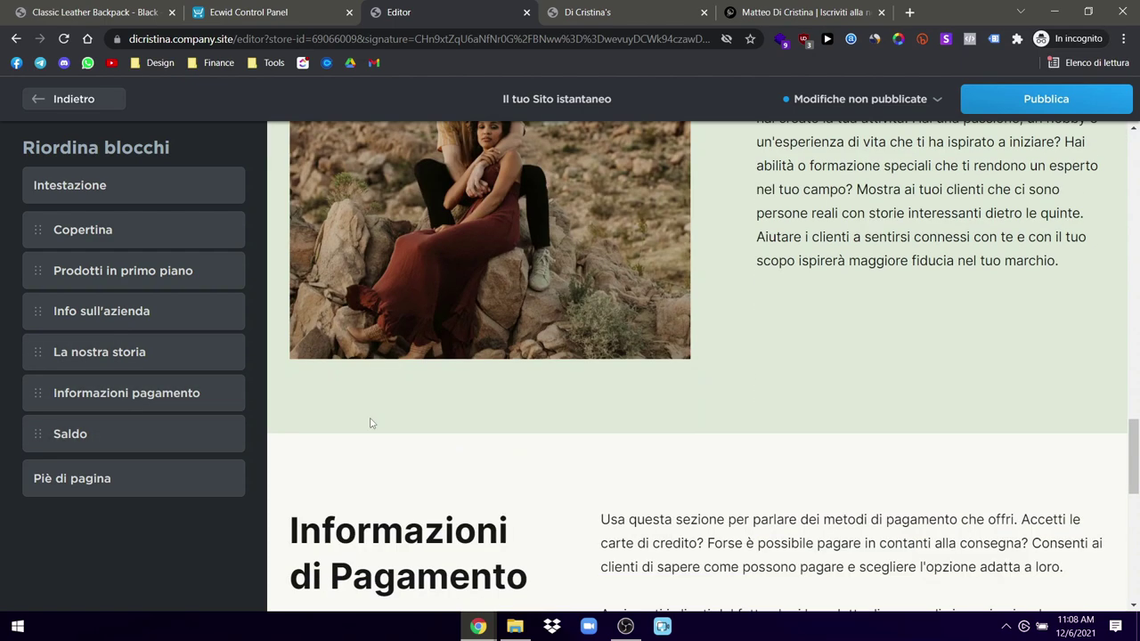
{"action": "left_click_drag", "start_coordinate": [98, 448], "coordinate": [89, 353]}
{"action": "scroll", "coordinate": [623, 371], "scroll_direction": "up", "scroll_amount": 5}
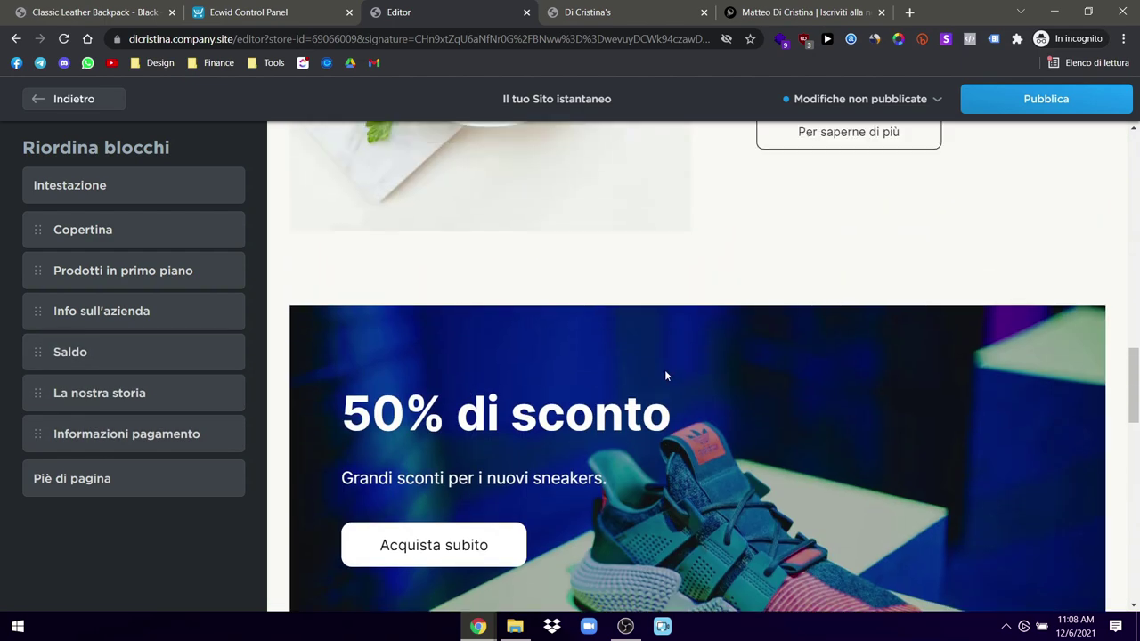
{"action": "scroll", "coordinate": [666, 375], "scroll_direction": "down", "scroll_amount": 6}
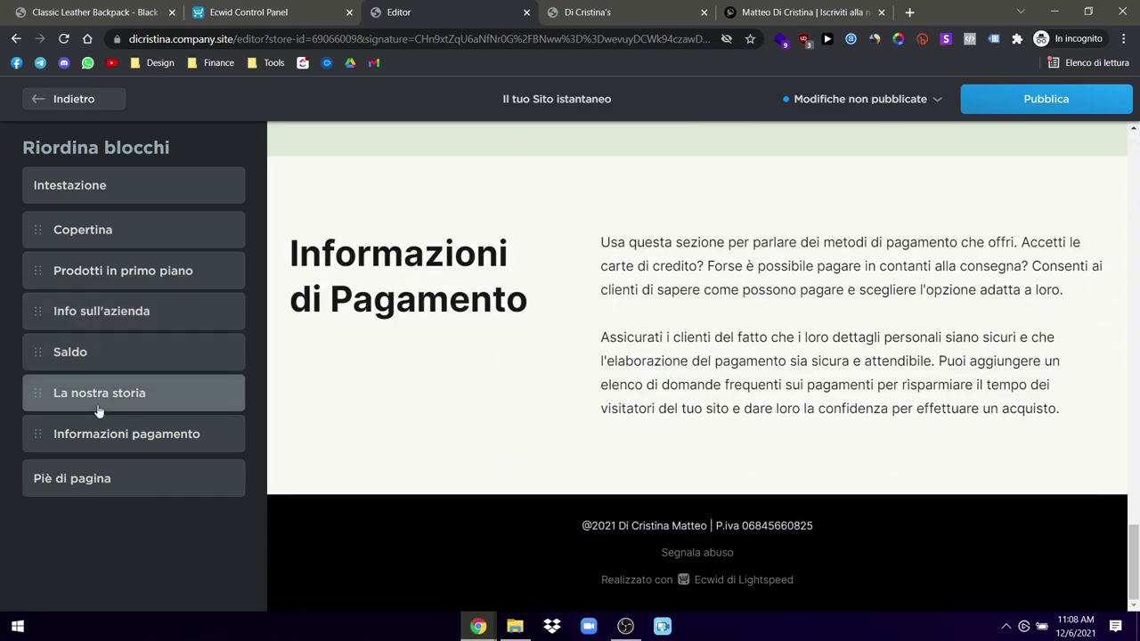
{"action": "scroll", "coordinate": [583, 395], "scroll_direction": "up", "scroll_amount": 5}
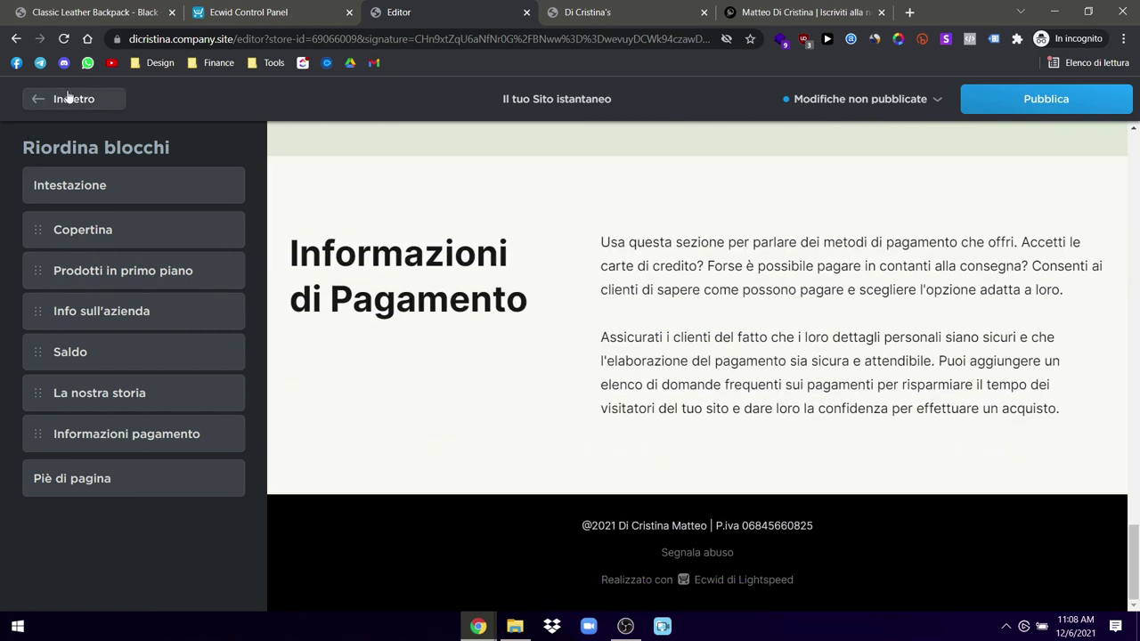
{"action": "left_click", "coordinate": [72, 102]}
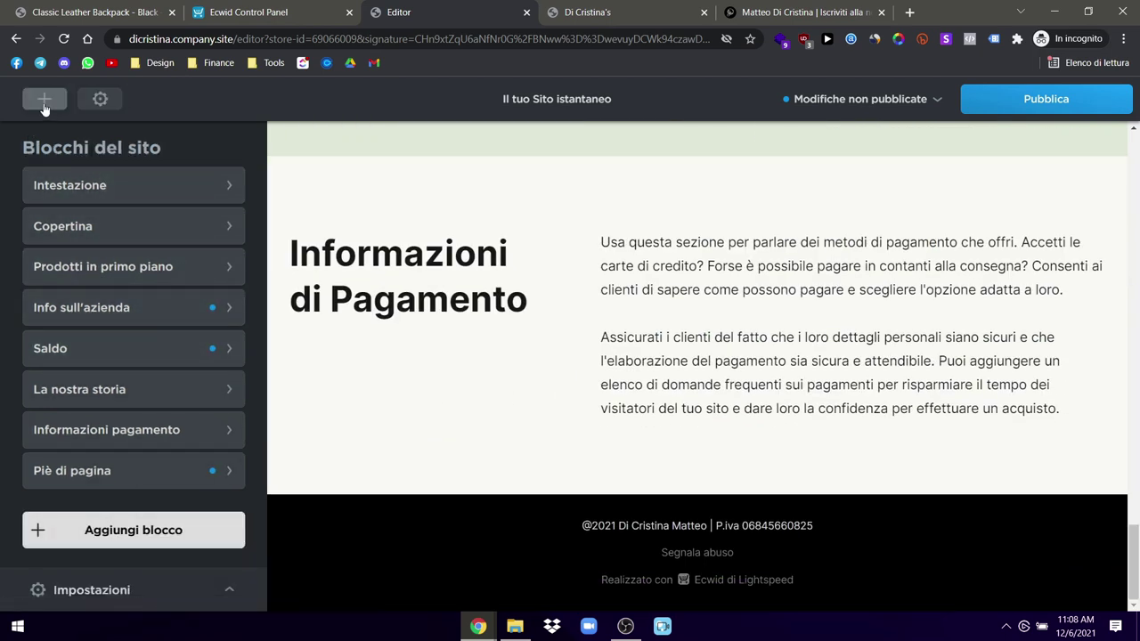
Step: Browse the Aggiungi blocco templates, starting with Posizione, and exit without adding a block
{"action": "left_click", "coordinate": [43, 101]}
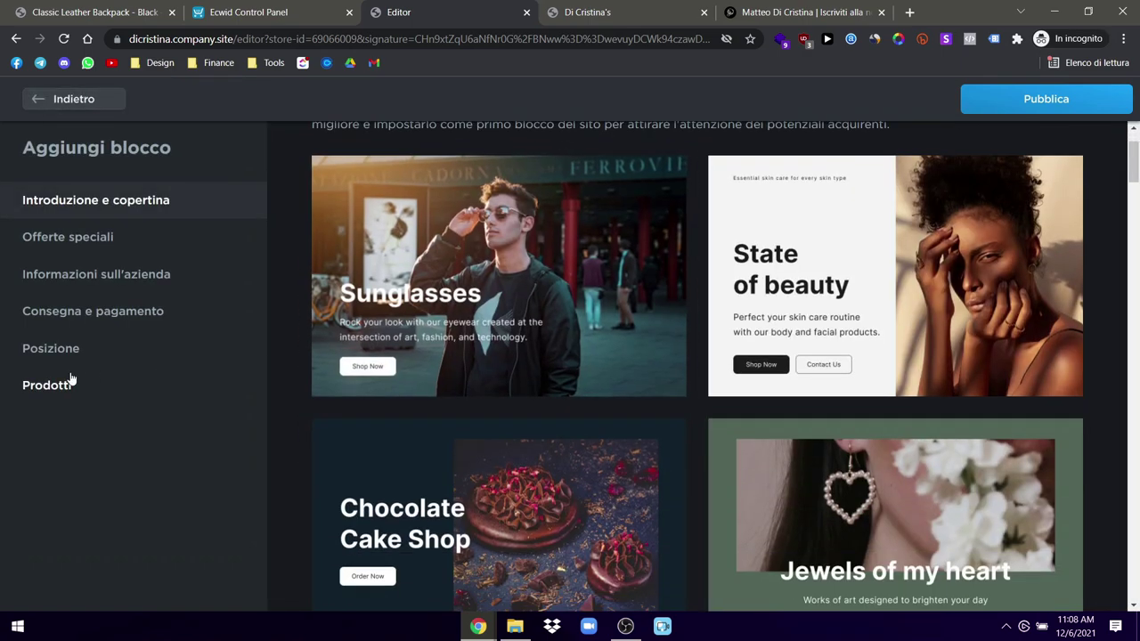
{"action": "left_click", "coordinate": [71, 352]}
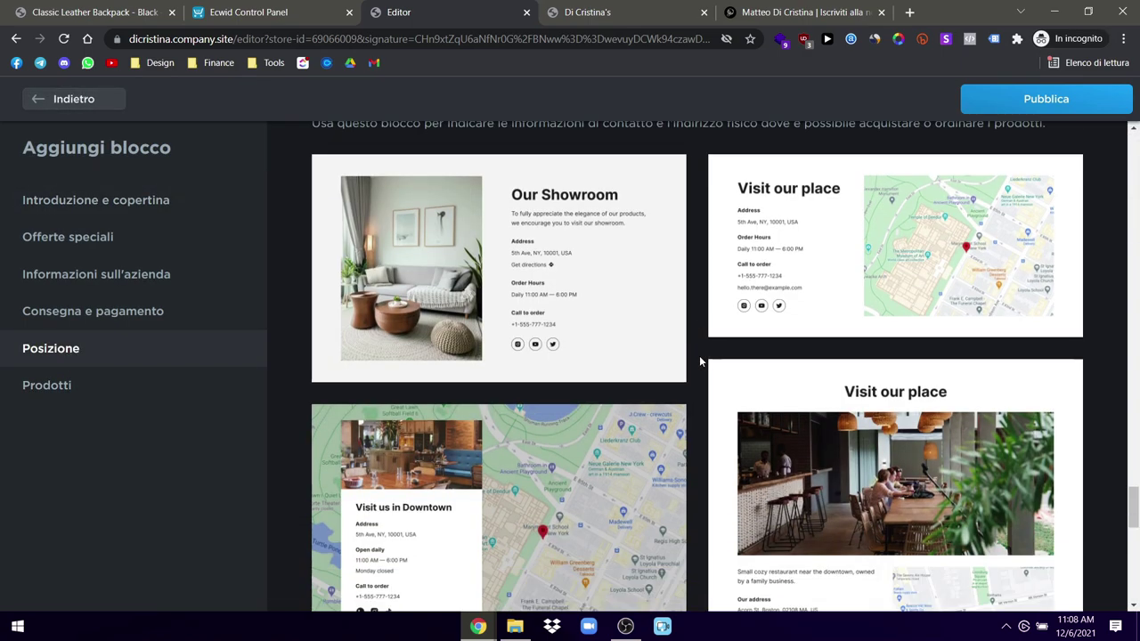
{"action": "scroll", "coordinate": [699, 356], "scroll_direction": "up", "scroll_amount": 5}
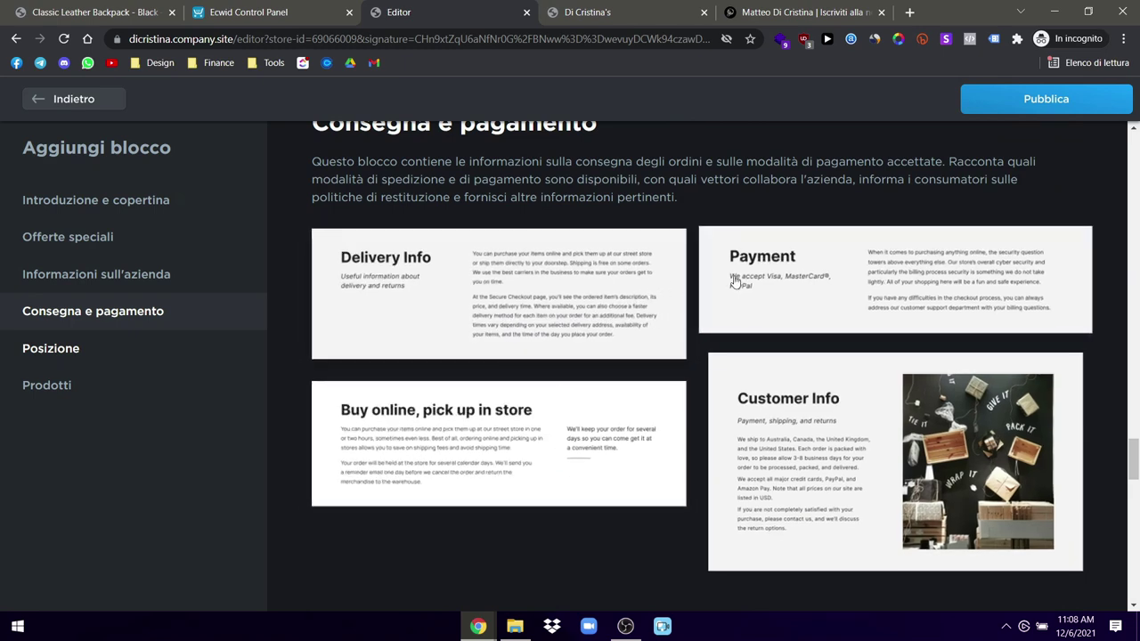
{"action": "scroll", "coordinate": [810, 379], "scroll_direction": "up", "scroll_amount": 15}
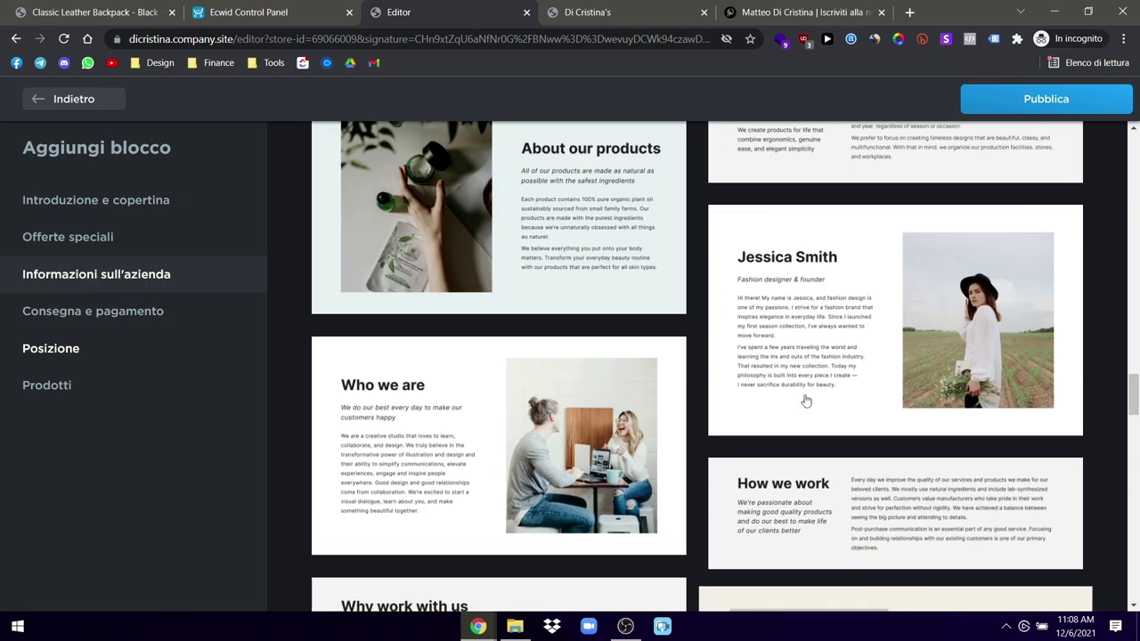
{"action": "scroll", "coordinate": [804, 400], "scroll_direction": "up", "scroll_amount": 8}
{"action": "scroll", "coordinate": [784, 410], "scroll_direction": "down", "scroll_amount": 6}
{"action": "scroll", "coordinate": [776, 418], "scroll_direction": "down", "scroll_amount": 1}
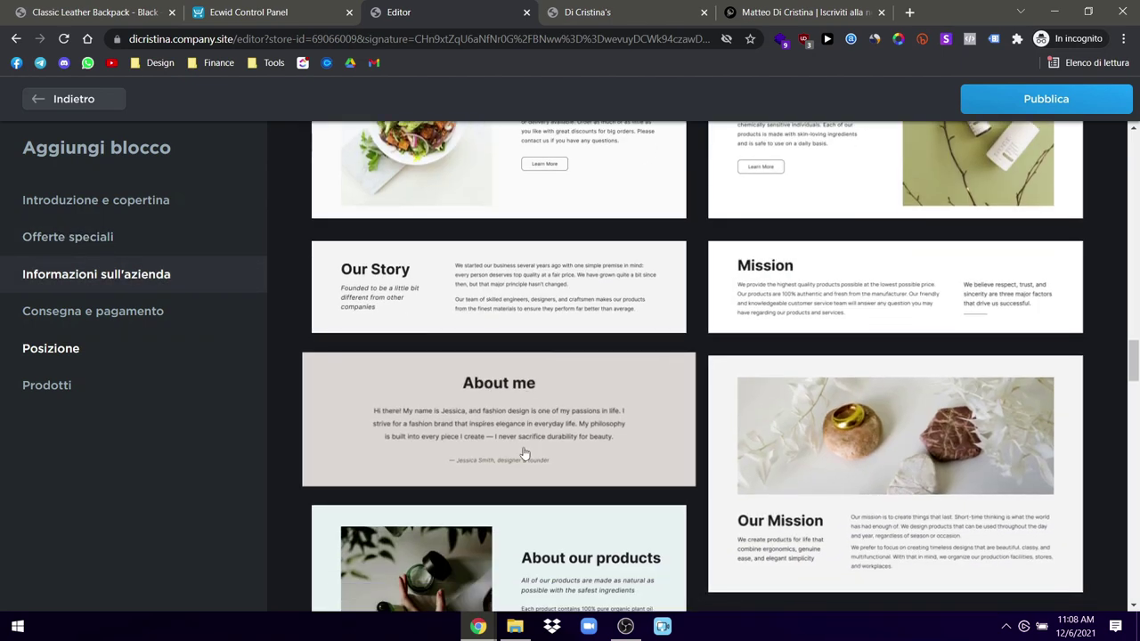
{"action": "scroll", "coordinate": [534, 431], "scroll_direction": "up", "scroll_amount": 10}
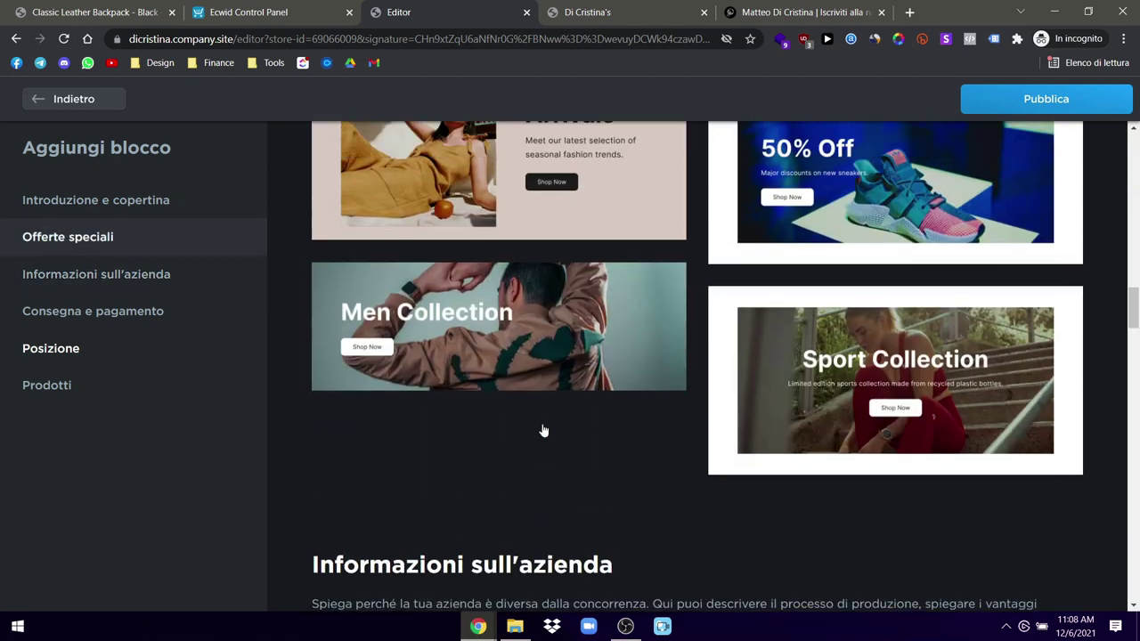
{"action": "scroll", "coordinate": [544, 430], "scroll_direction": "down", "scroll_amount": 12}
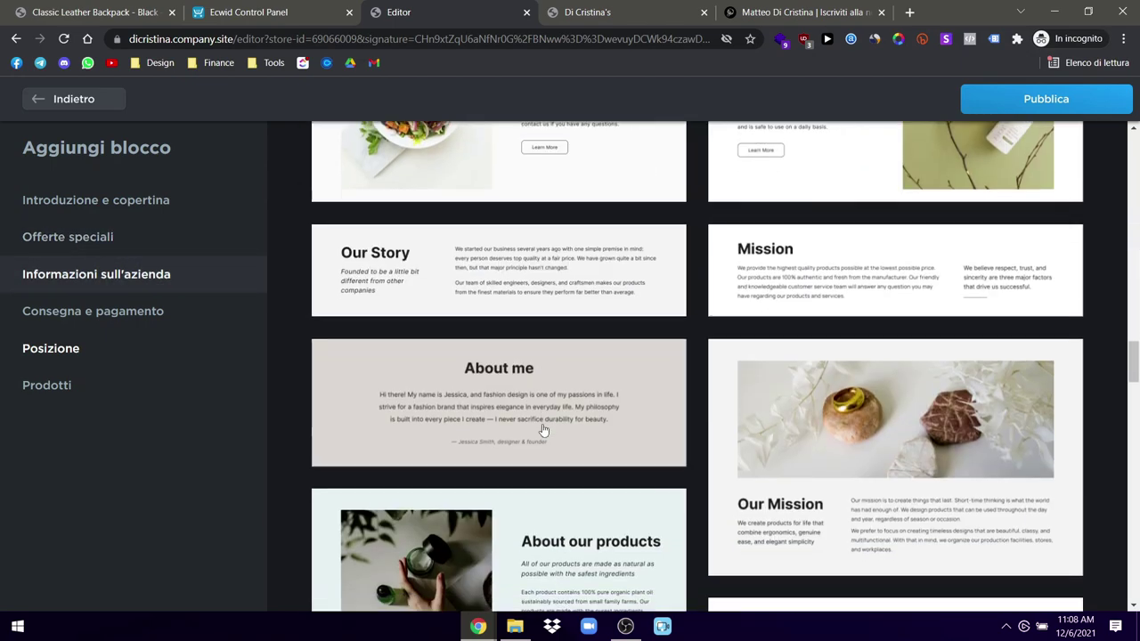
{"action": "scroll", "coordinate": [544, 428], "scroll_direction": "up", "scroll_amount": 3}
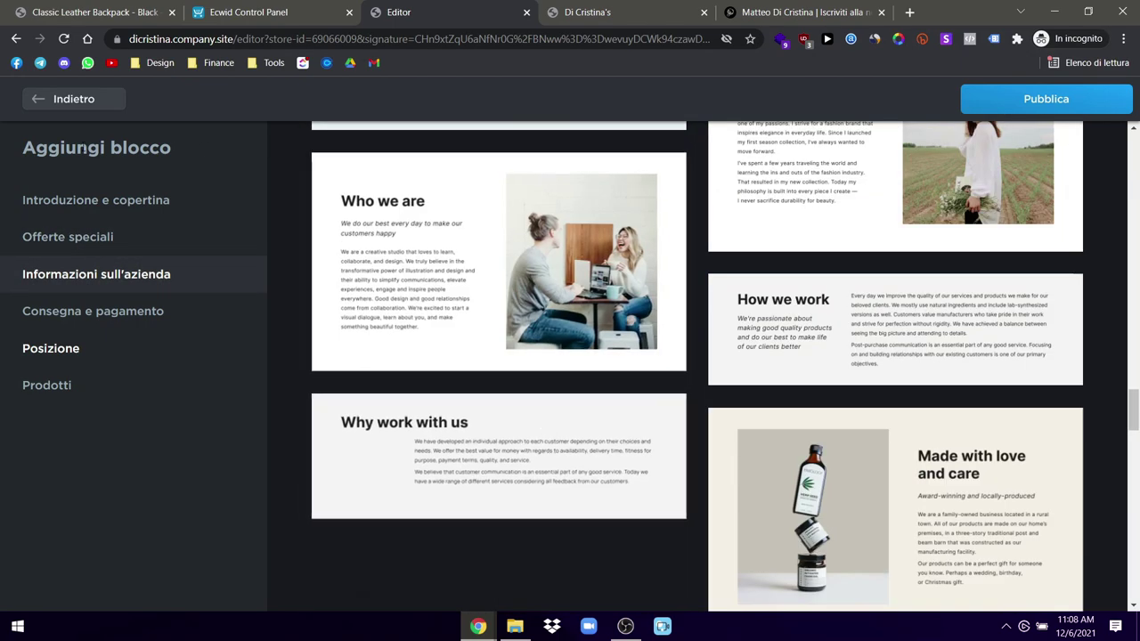
{"action": "left_click", "coordinate": [68, 111]}
Step: Review the La nostra storia block's settings and return to the block list
{"action": "scroll", "coordinate": [492, 318], "scroll_direction": "up", "scroll_amount": 10}
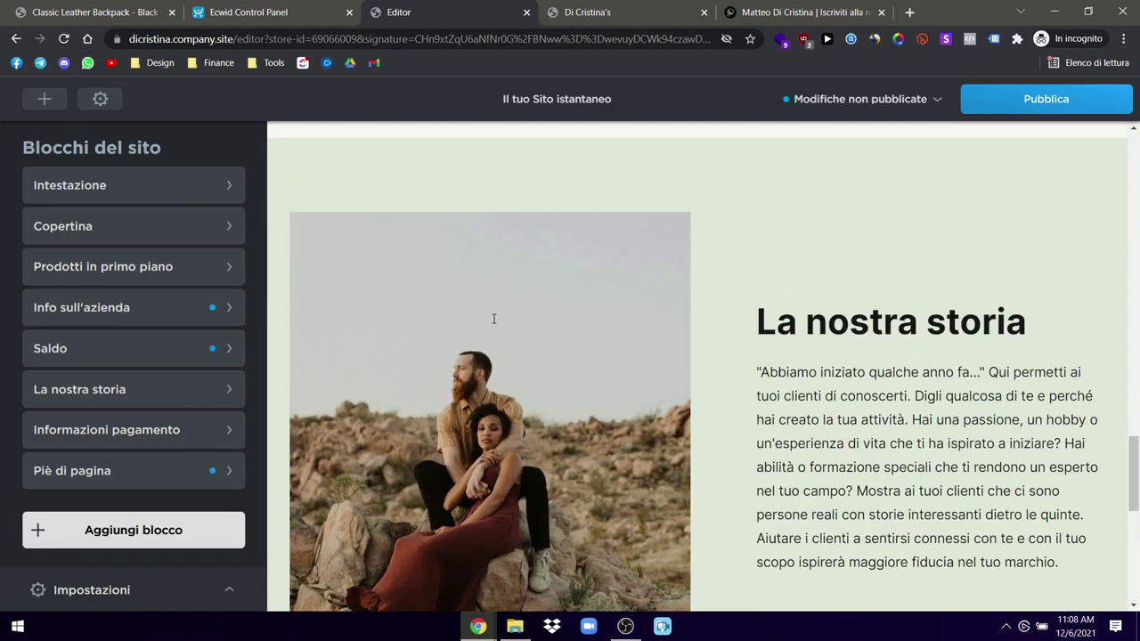
{"action": "scroll", "coordinate": [493, 318], "scroll_direction": "down", "scroll_amount": 3}
{"action": "scroll", "coordinate": [494, 318], "scroll_direction": "down", "scroll_amount": 2}
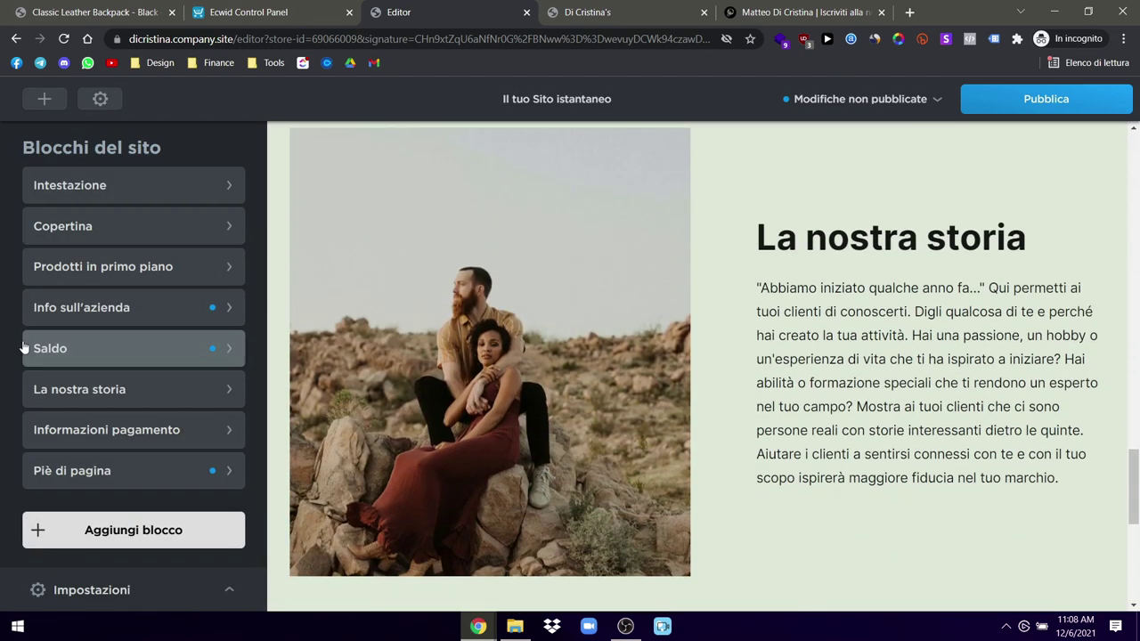
{"action": "left_click", "coordinate": [77, 396]}
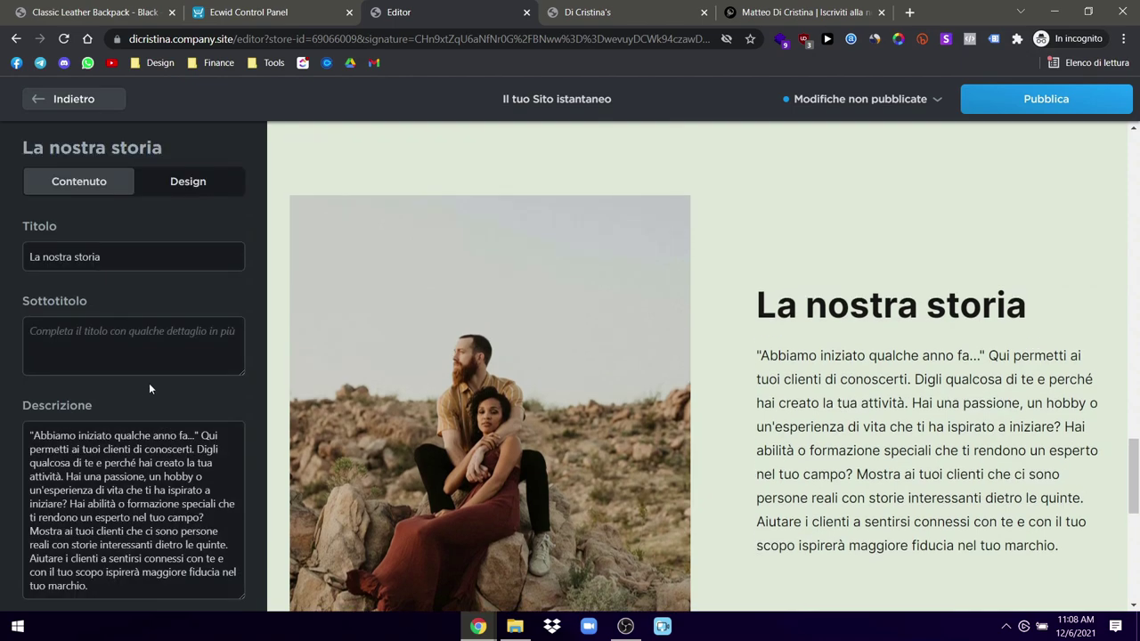
{"action": "scroll", "coordinate": [569, 441], "scroll_direction": "up", "scroll_amount": 5}
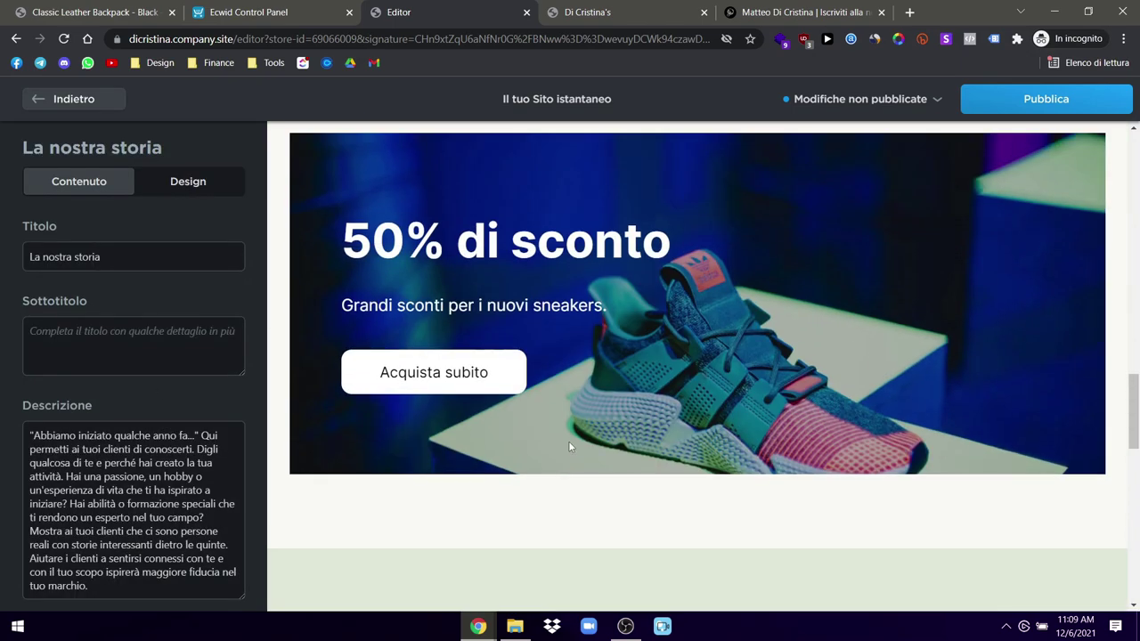
{"action": "scroll", "coordinate": [565, 450], "scroll_direction": "down", "scroll_amount": 10}
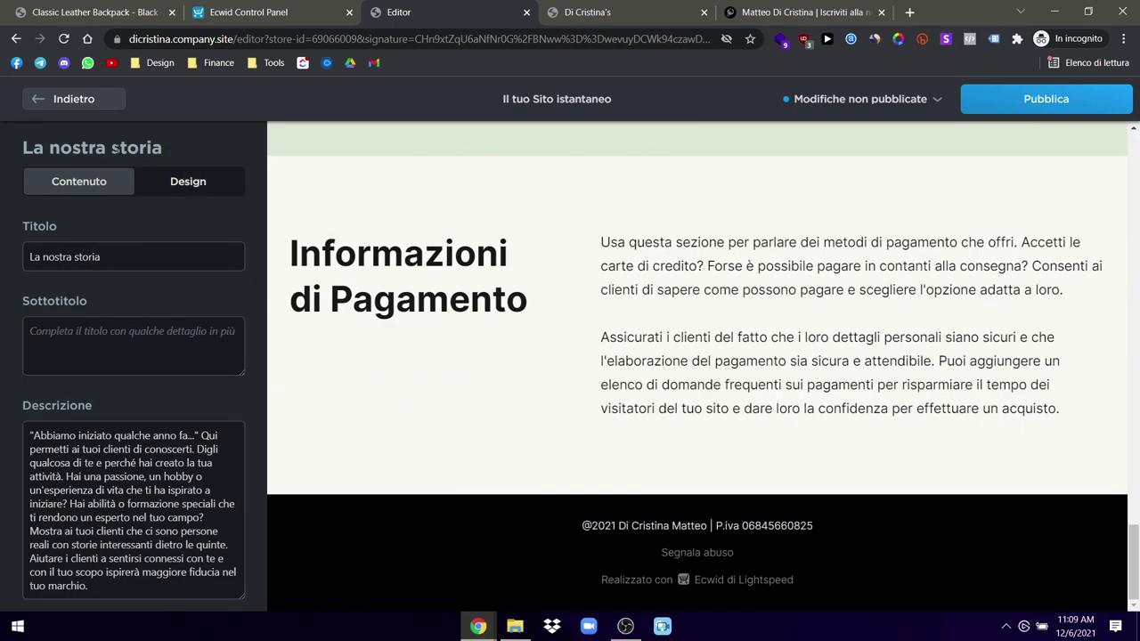
{"action": "left_click", "coordinate": [47, 102]}
Step: Publish the site and switch to the live storefront tab
{"action": "scroll", "coordinate": [540, 303], "scroll_direction": "up", "scroll_amount": 10}
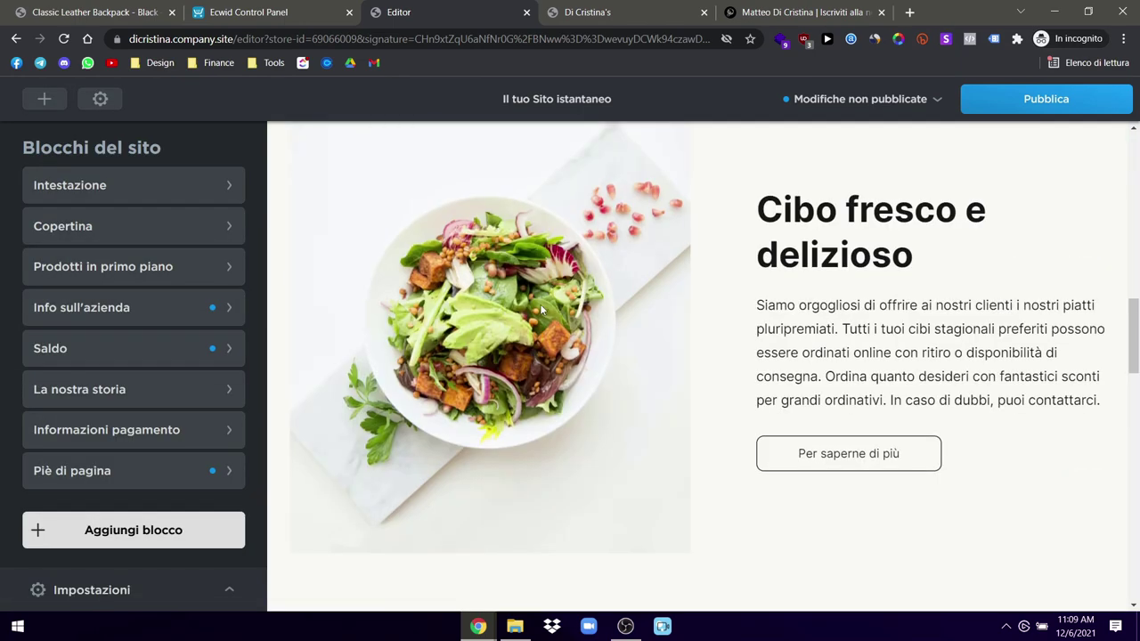
{"action": "scroll", "coordinate": [539, 304], "scroll_direction": "up", "scroll_amount": 3}
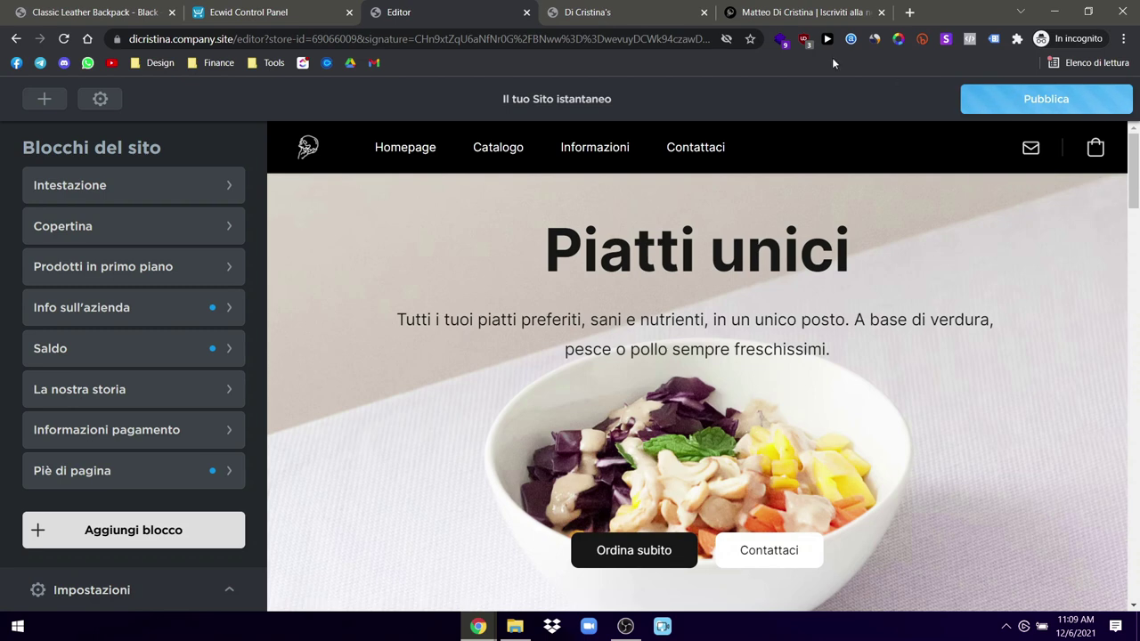
{"action": "left_click", "coordinate": [1047, 99]}
{"action": "left_click", "coordinate": [747, 208]}
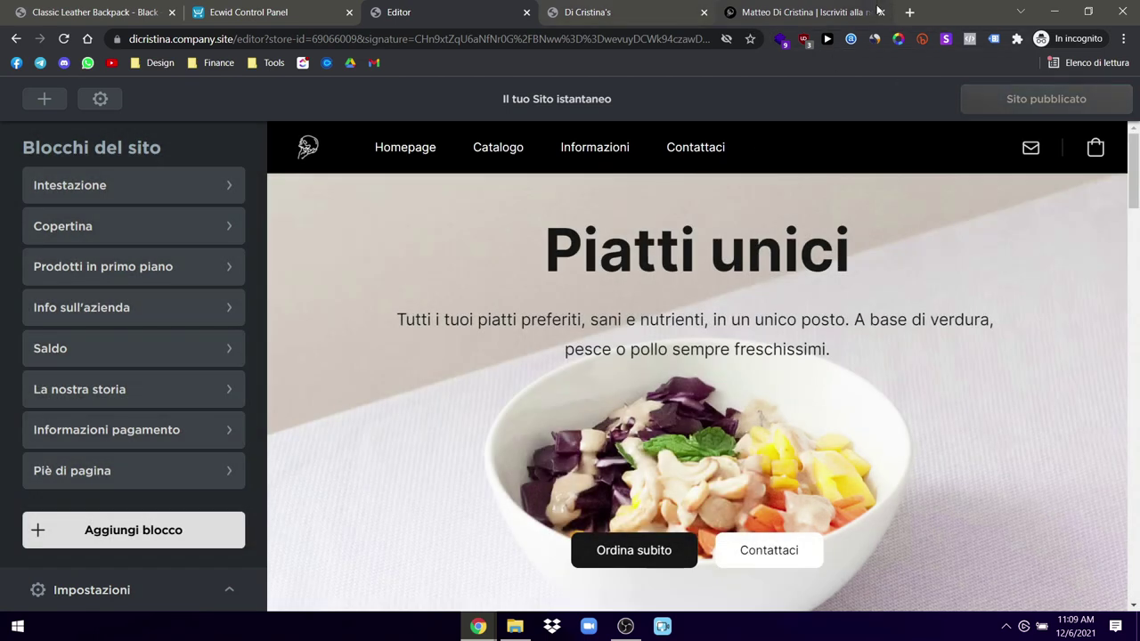
{"action": "left_click", "coordinate": [623, 11]}
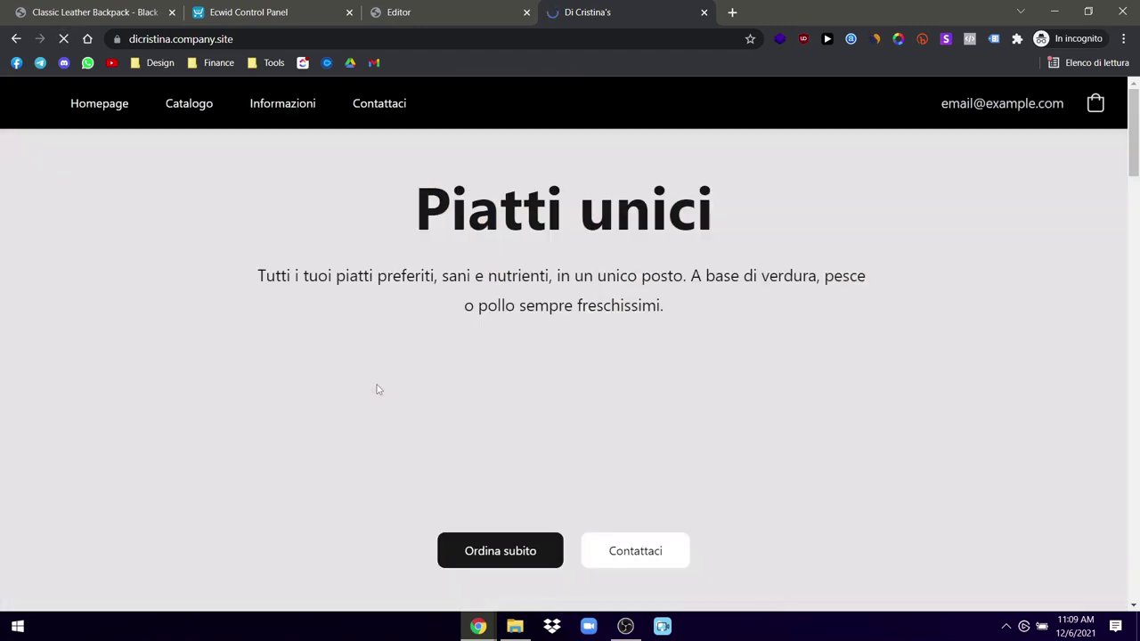
Step: Scroll the live storefront from the Piatti unici hero to the black footer, then return to the Editor tab
{"action": "scroll", "coordinate": [564, 285], "scroll_direction": "down", "scroll_amount": 5}
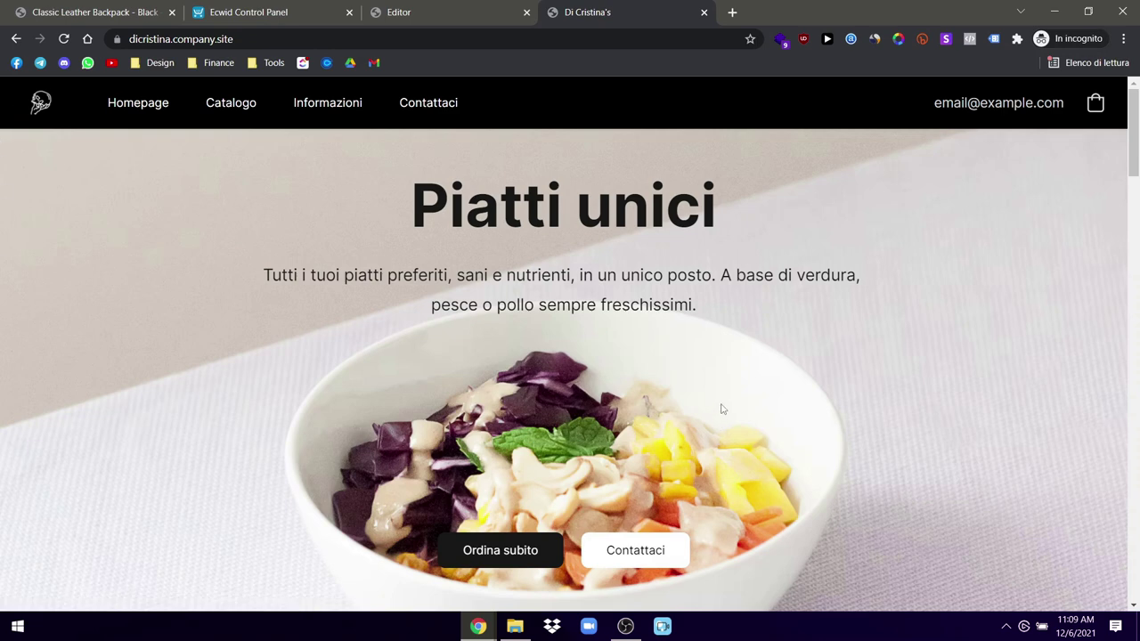
{"action": "scroll", "coordinate": [723, 408], "scroll_direction": "down", "scroll_amount": 5}
{"action": "scroll", "coordinate": [519, 327], "scroll_direction": "up", "scroll_amount": 5}
{"action": "scroll", "coordinate": [701, 331], "scroll_direction": "down", "scroll_amount": 5}
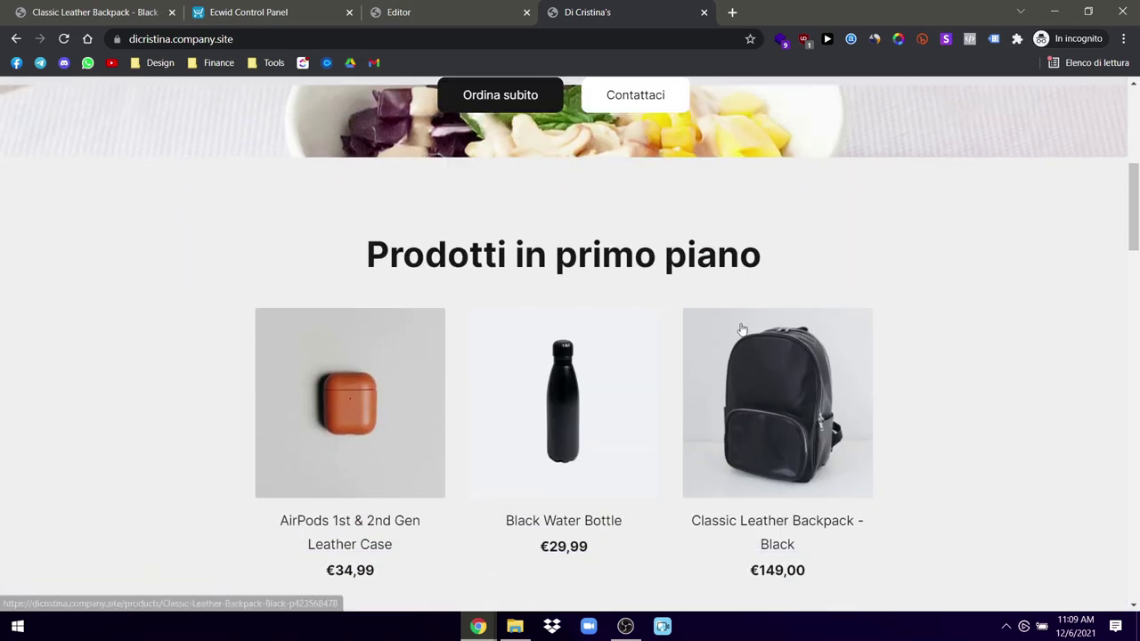
{"action": "scroll", "coordinate": [742, 330], "scroll_direction": "up", "scroll_amount": 5}
{"action": "scroll", "coordinate": [851, 344], "scroll_direction": "down", "scroll_amount": 10}
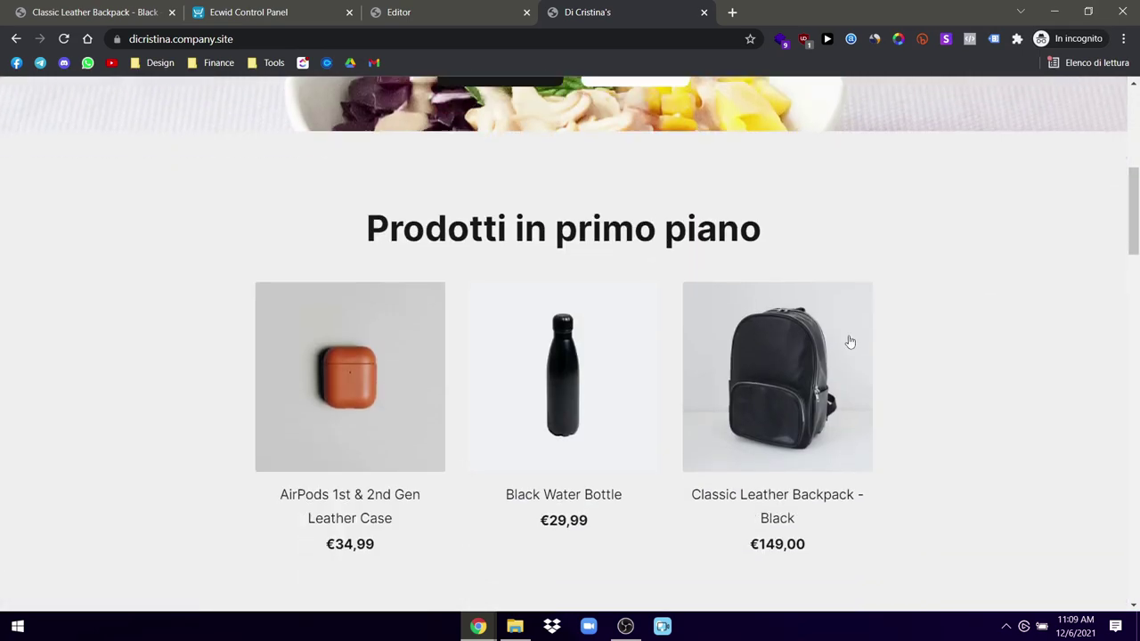
{"action": "scroll", "coordinate": [849, 337], "scroll_direction": "down", "scroll_amount": 10}
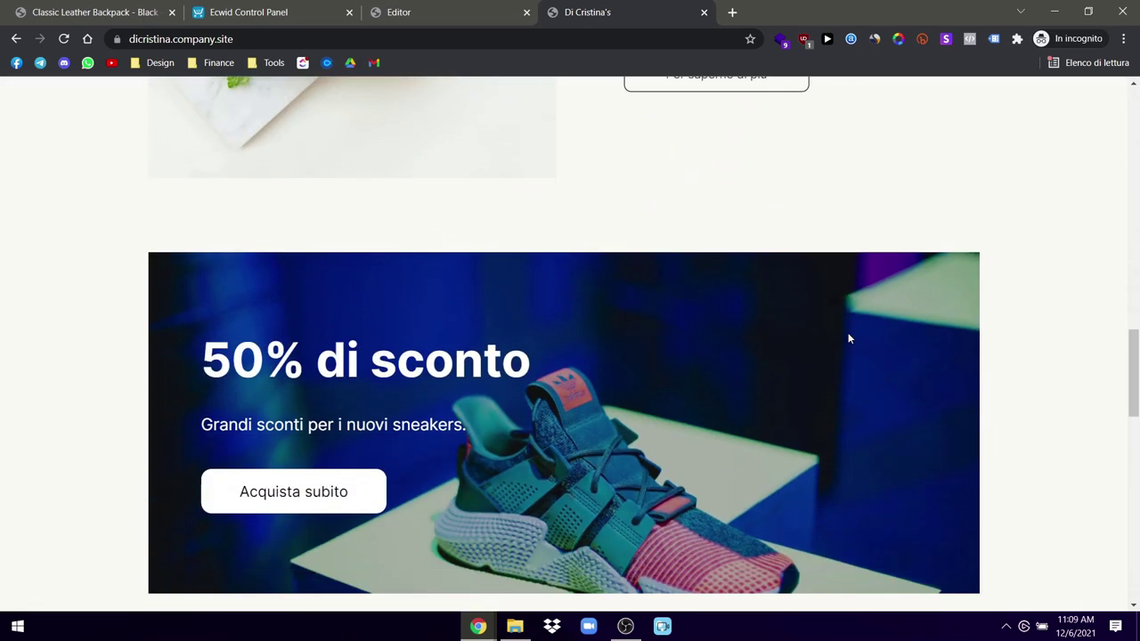
{"action": "scroll", "coordinate": [849, 338], "scroll_direction": "down", "scroll_amount": 5}
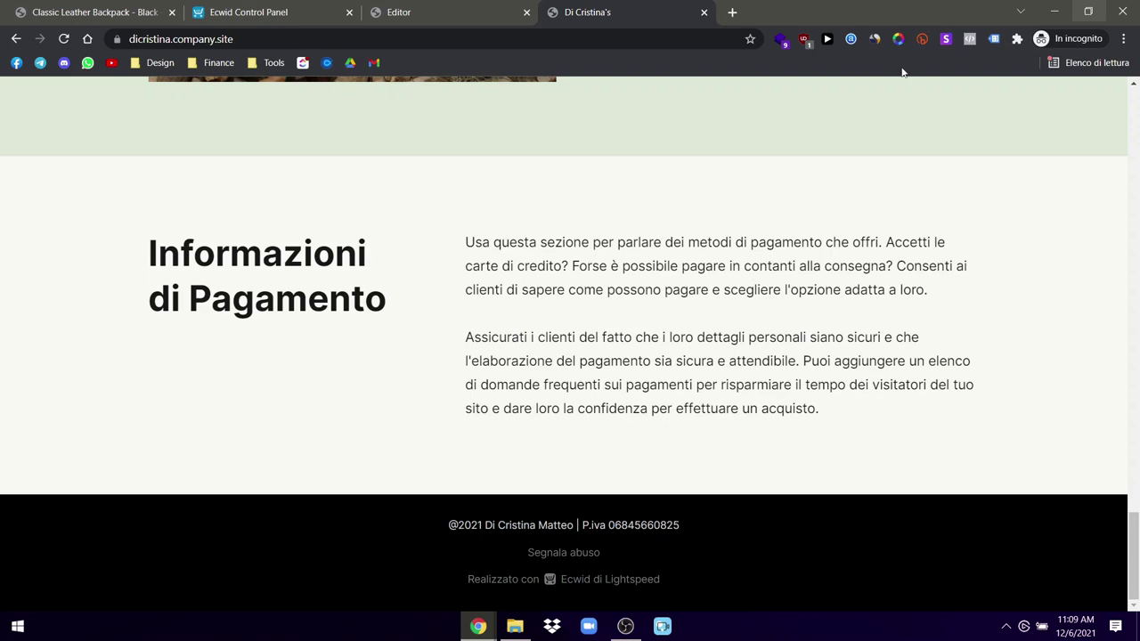
{"action": "left_click", "coordinate": [370, 5]}
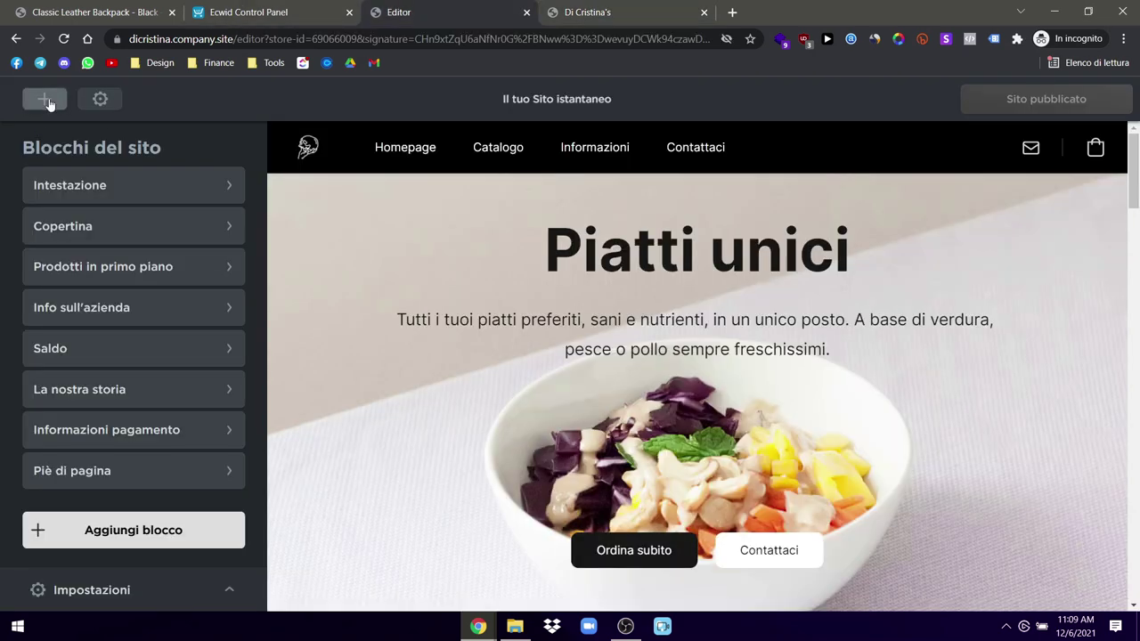
Step: Add the Prodotti featured-products template with three products and republish the site
{"action": "left_click", "coordinate": [45, 100]}
{"action": "left_click", "coordinate": [61, 392]}
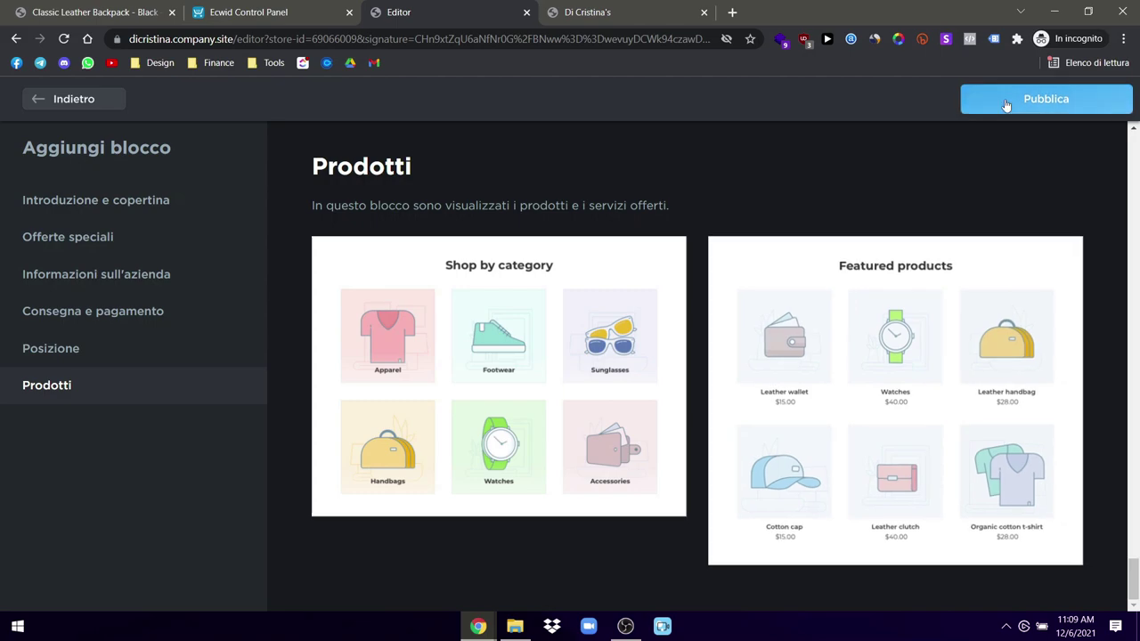
{"action": "left_click", "coordinate": [996, 110]}
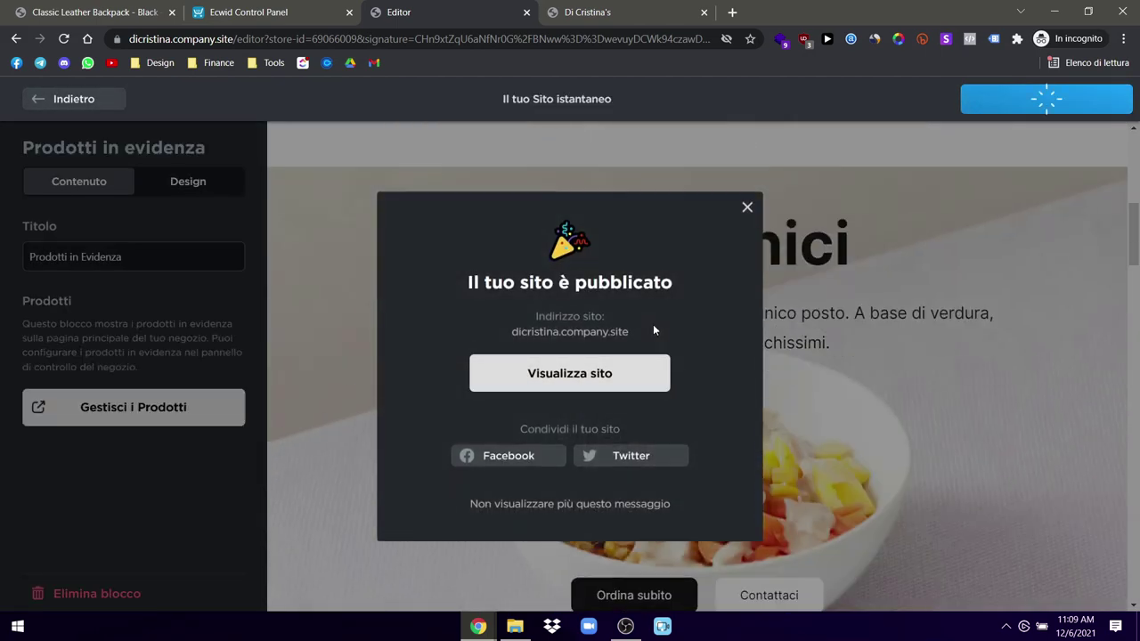
{"action": "left_click", "coordinate": [749, 206]}
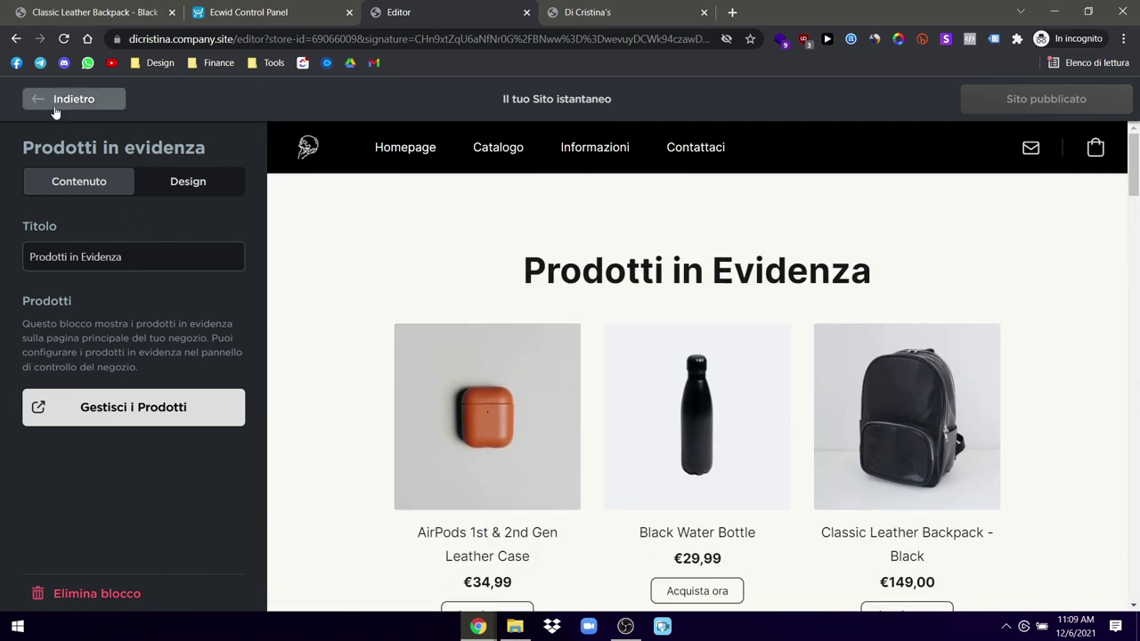
Step: In Riordina blocchi, drag Prodotti in evidenza below Informazioni pagamento, just above the footer
{"action": "left_click", "coordinate": [196, 181]}
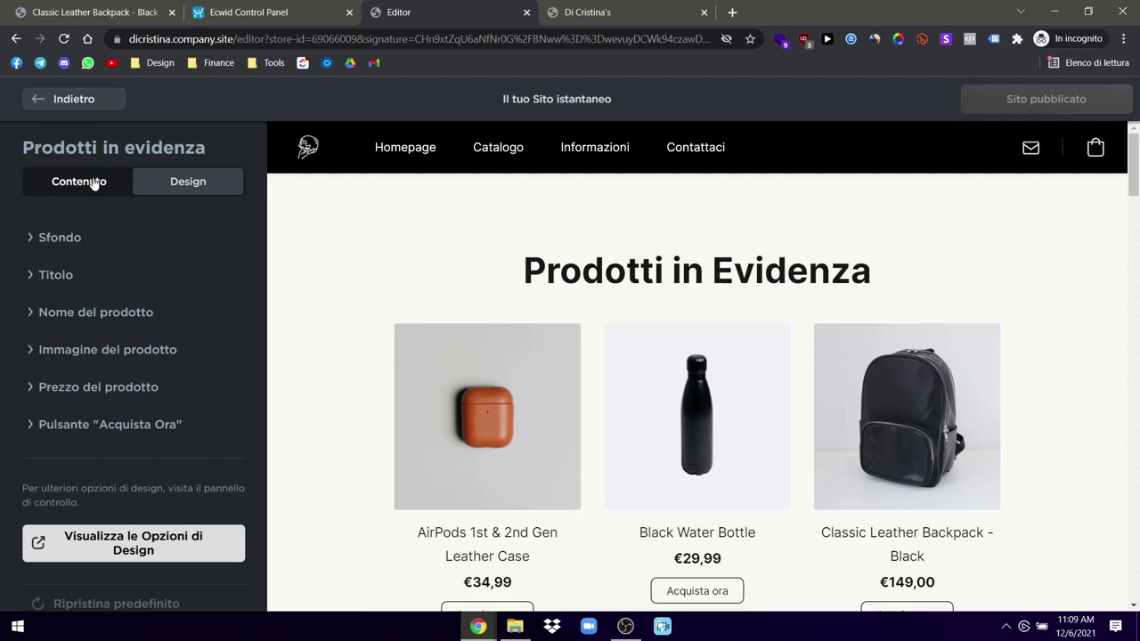
{"action": "left_click", "coordinate": [94, 182]}
{"action": "left_click", "coordinate": [68, 99]}
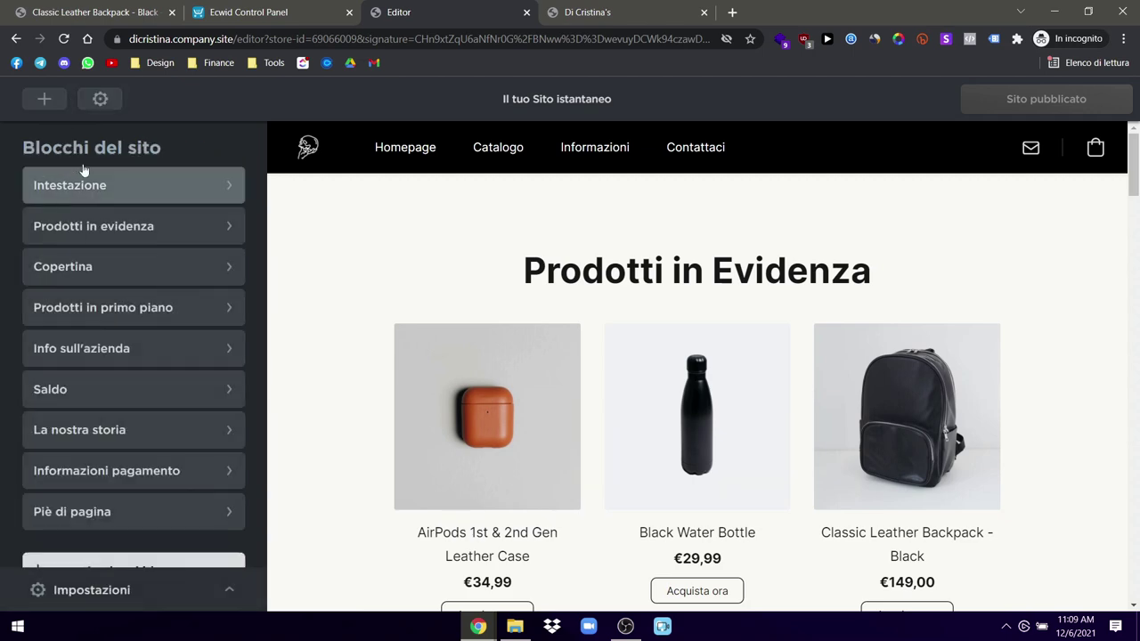
{"action": "left_click", "coordinate": [99, 99]}
{"action": "left_click", "coordinate": [145, 171]}
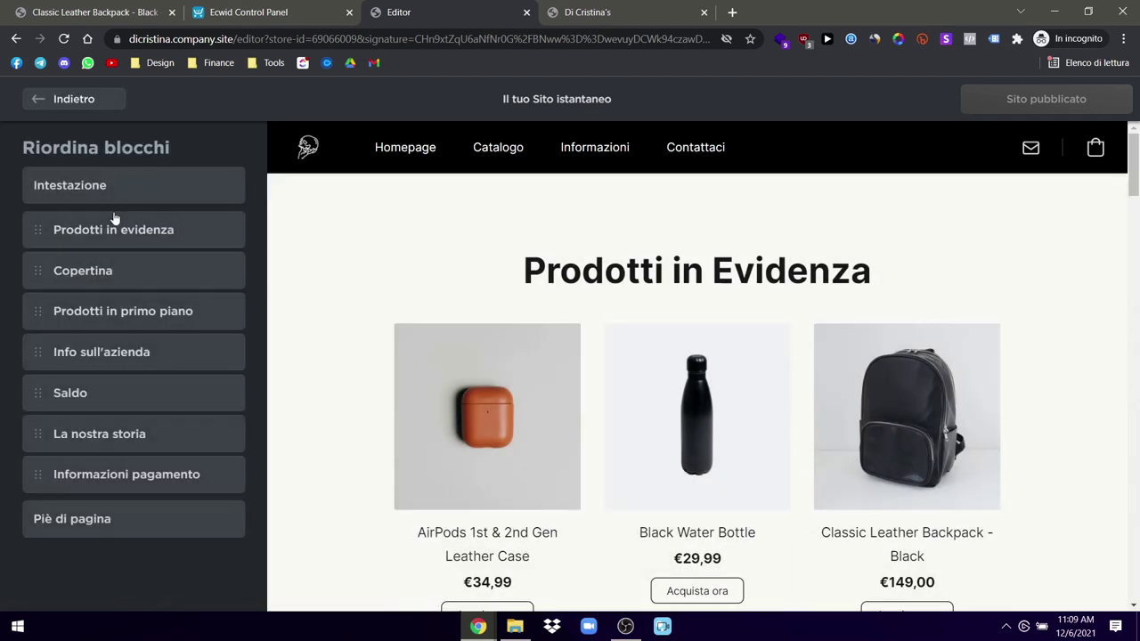
{"action": "left_click_drag", "start_coordinate": [108, 230], "coordinate": [111, 474]}
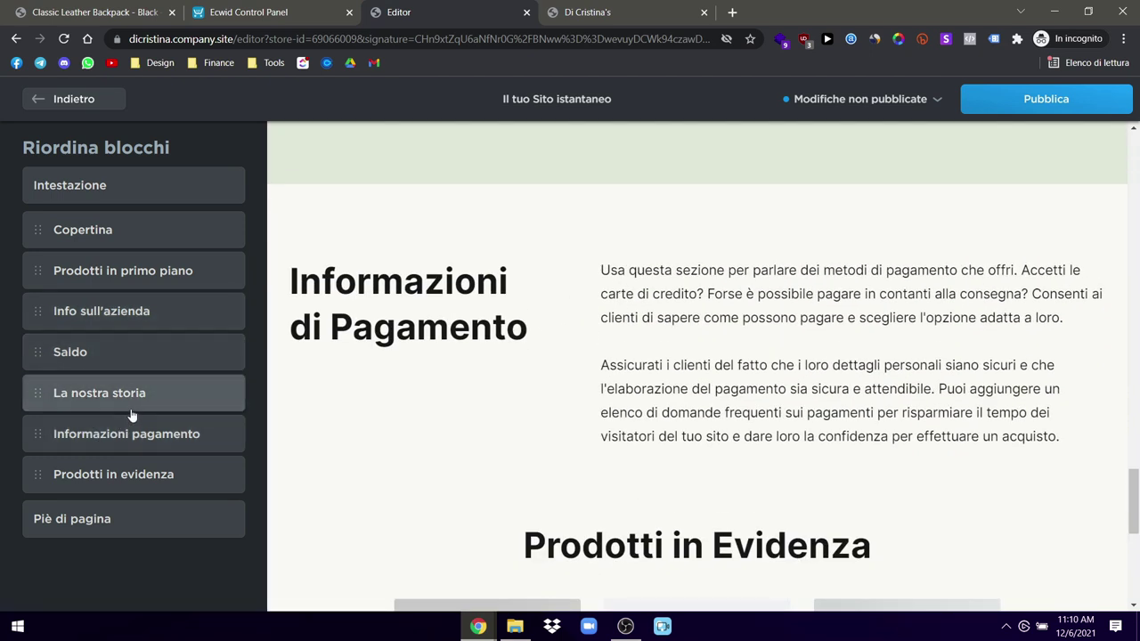
{"action": "scroll", "coordinate": [722, 428], "scroll_direction": "up", "scroll_amount": 5}
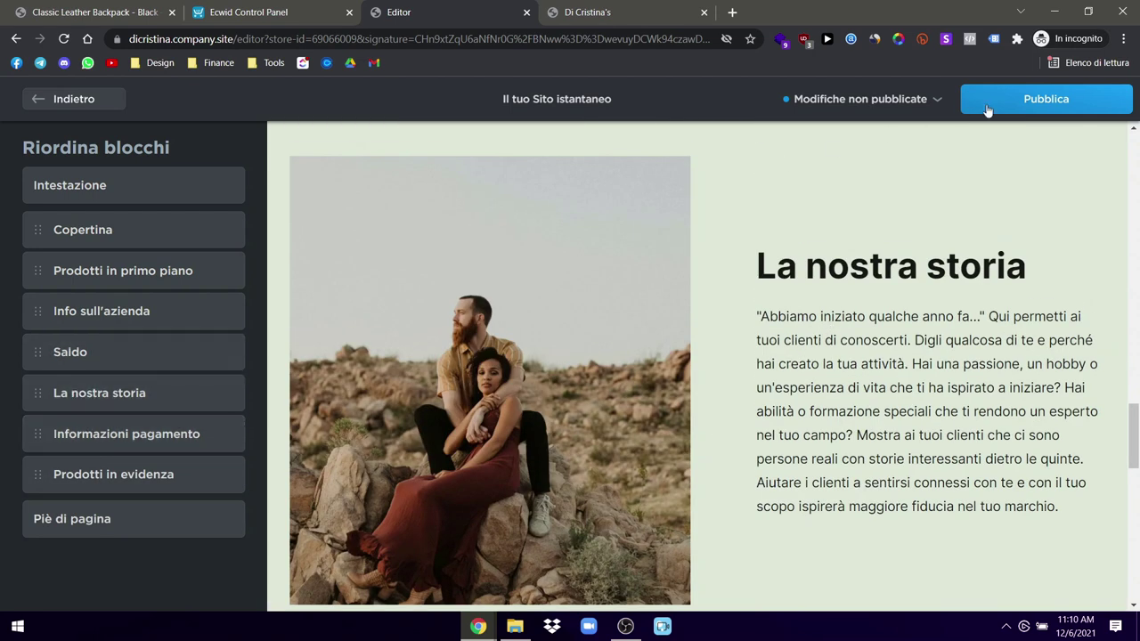
Step: Delete the Informazioni pagamento block with Elimina blocco, leaving Prodotti in evidenza after La nostra storia
{"action": "left_click", "coordinate": [44, 101]}
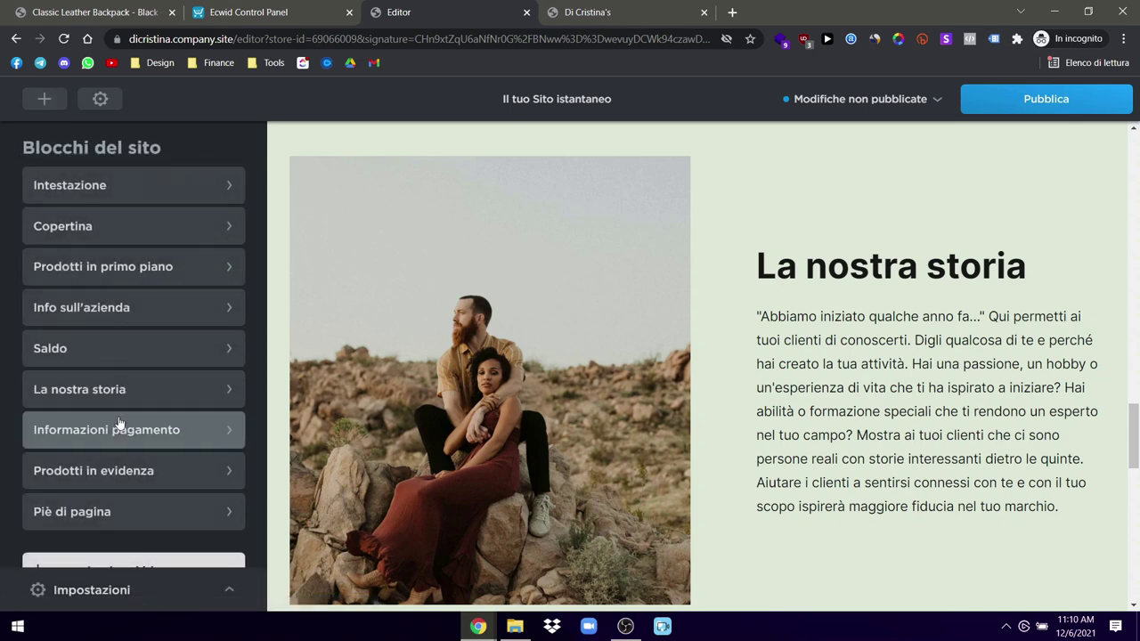
{"action": "left_click", "coordinate": [101, 443]}
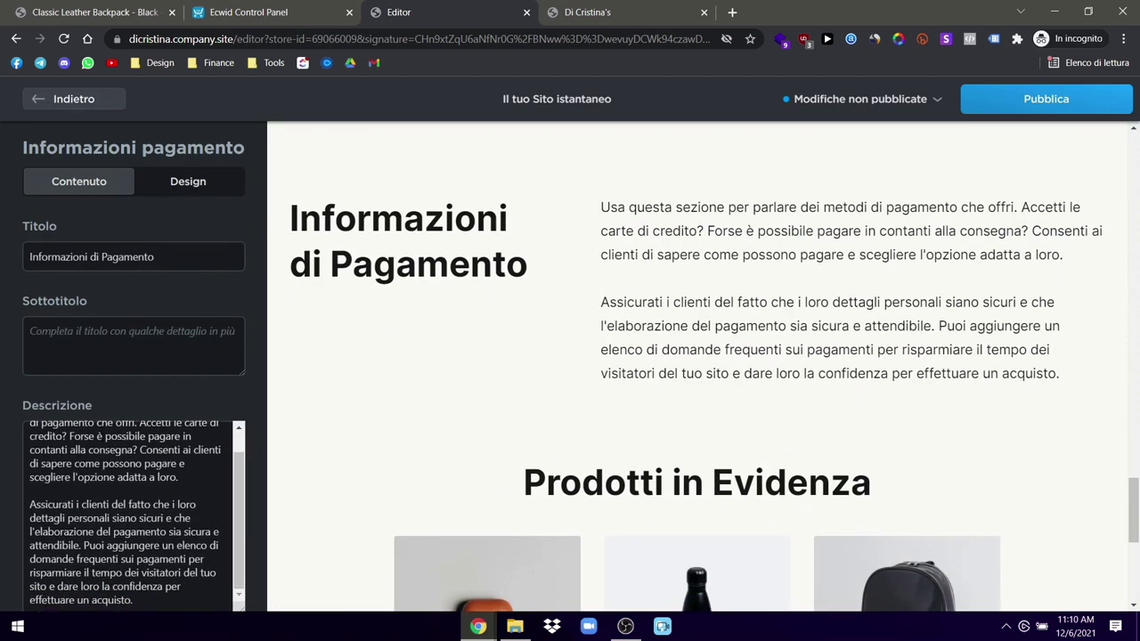
{"action": "scroll", "coordinate": [160, 367], "scroll_direction": "down", "scroll_amount": 1}
{"action": "left_click", "coordinate": [38, 602]}
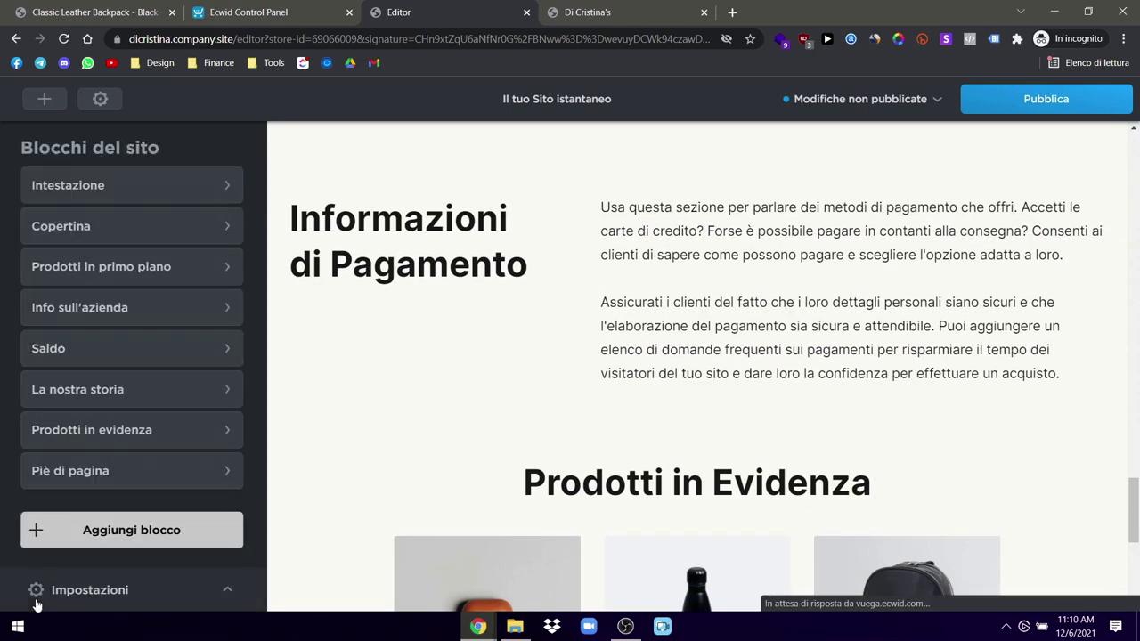
{"action": "scroll", "coordinate": [651, 357], "scroll_direction": "up", "scroll_amount": 8}
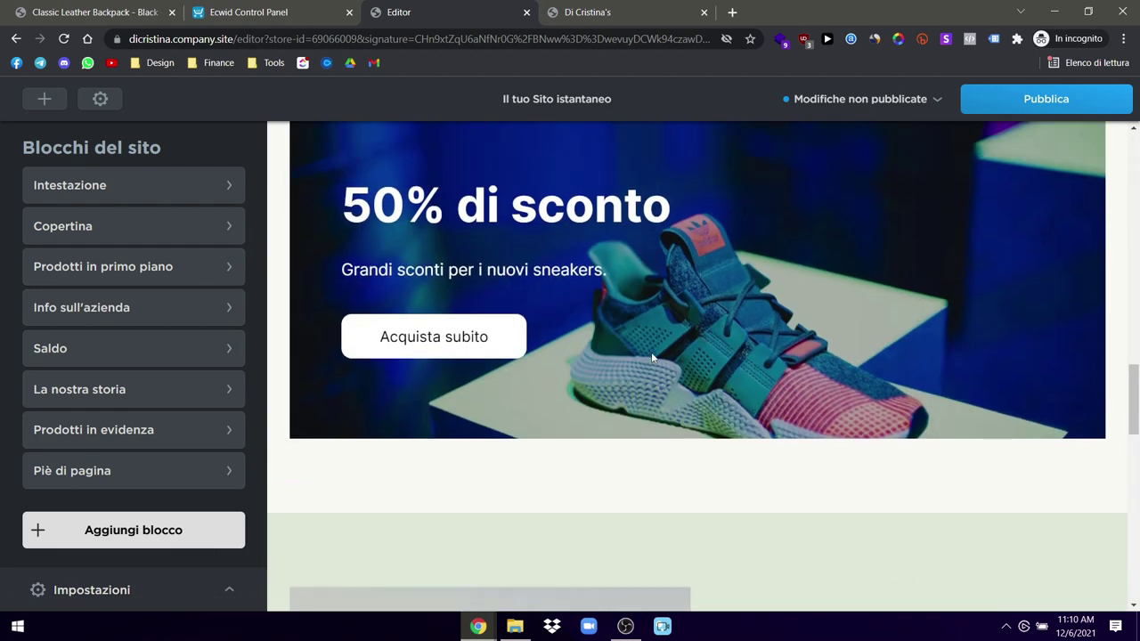
{"action": "scroll", "coordinate": [652, 357], "scroll_direction": "down", "scroll_amount": 10}
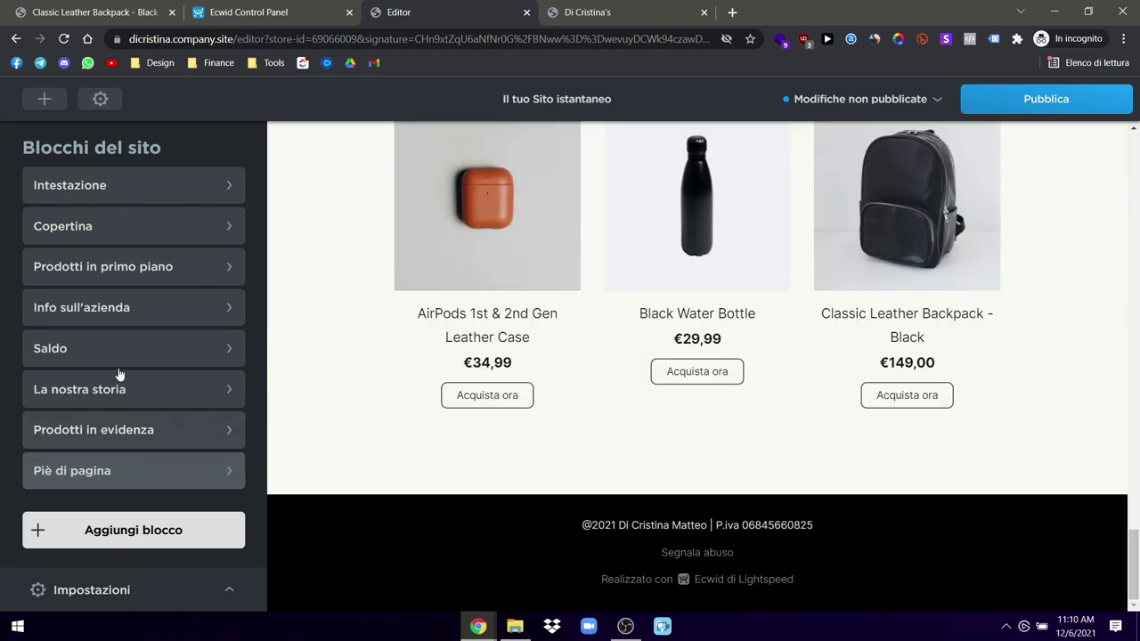
Step: In the block's Design tab, switch off Mostra elemento for the Acquista ora buttons
{"action": "left_click", "coordinate": [70, 429]}
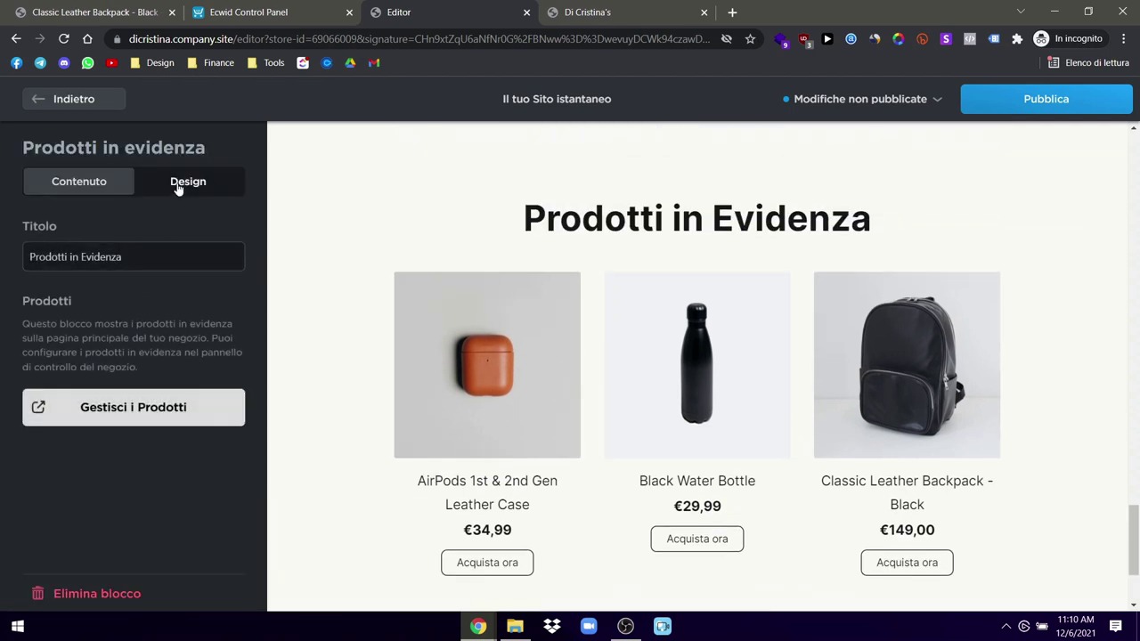
{"action": "left_click", "coordinate": [183, 182]}
{"action": "left_click", "coordinate": [78, 426]}
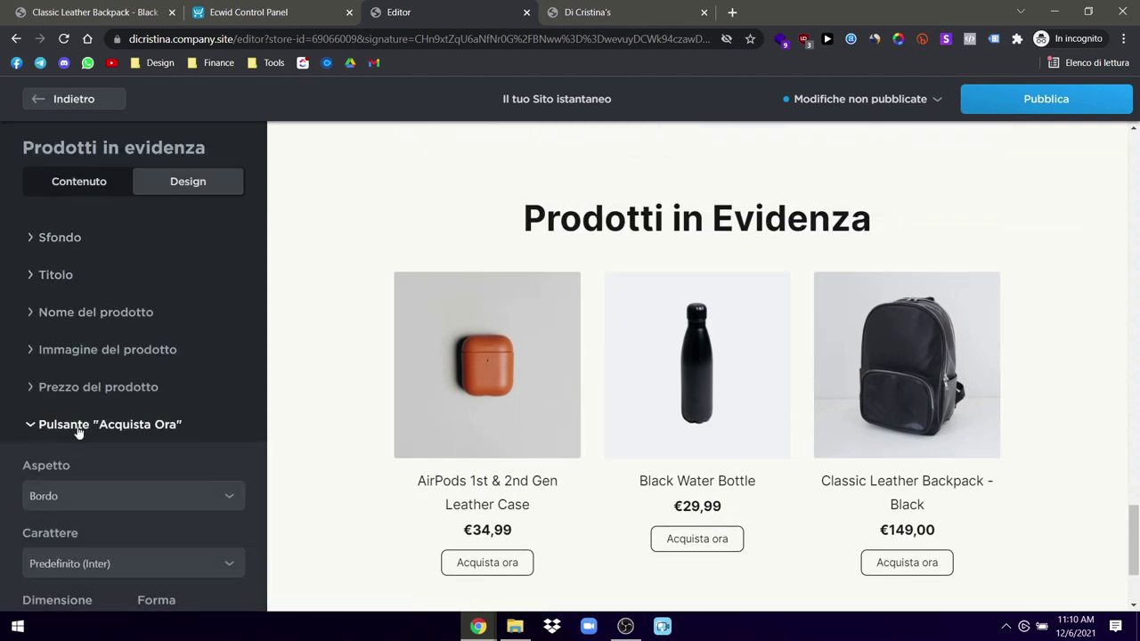
{"action": "scroll", "coordinate": [117, 492], "scroll_direction": "down", "scroll_amount": 4}
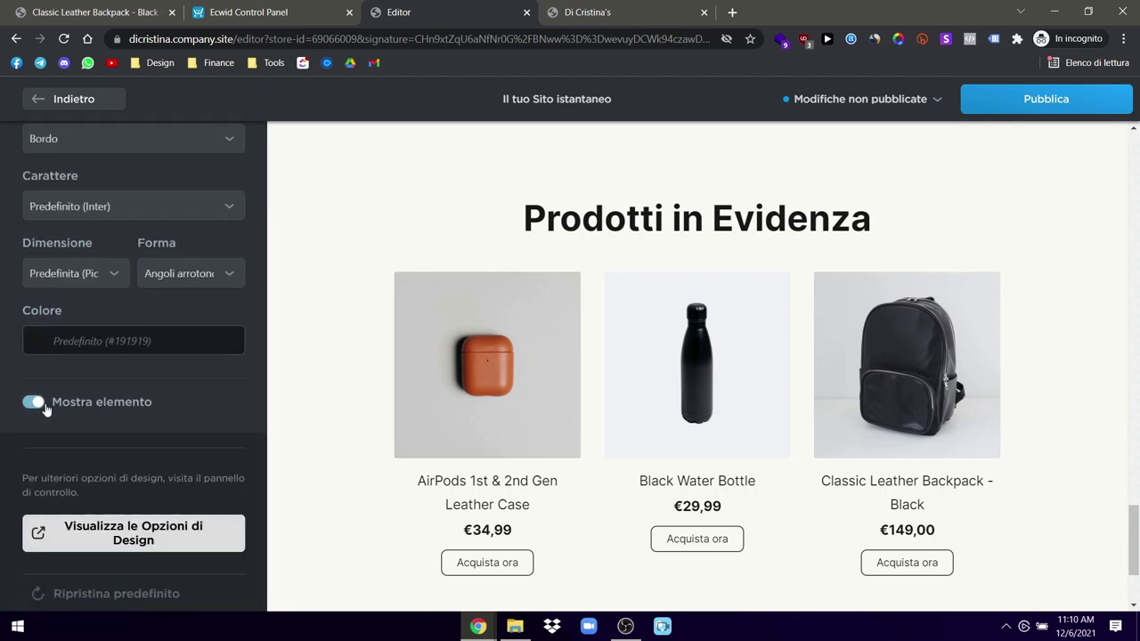
{"action": "left_click", "coordinate": [34, 402]}
{"action": "scroll", "coordinate": [163, 389], "scroll_direction": "up", "scroll_amount": 2}
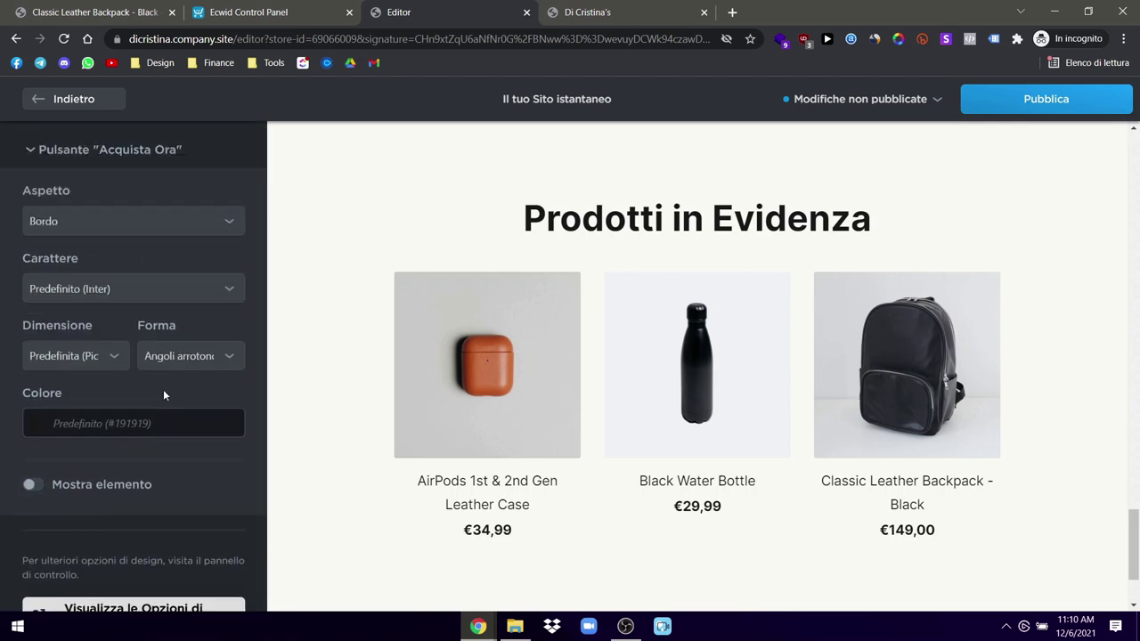
{"action": "scroll", "coordinate": [148, 359], "scroll_direction": "up", "scroll_amount": 2}
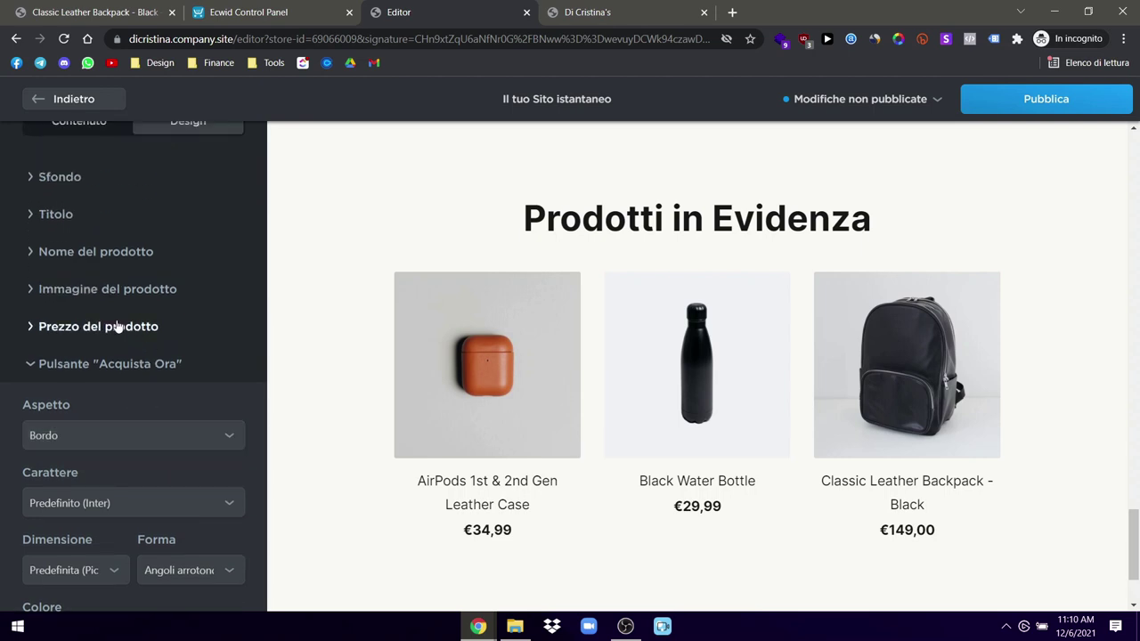
Step: Try a solid-colour Sfondo for the block, then revert to the default background and return to Contenuto
{"action": "left_click", "coordinate": [119, 326]}
{"action": "left_click", "coordinate": [133, 292]}
{"action": "left_click", "coordinate": [145, 257]}
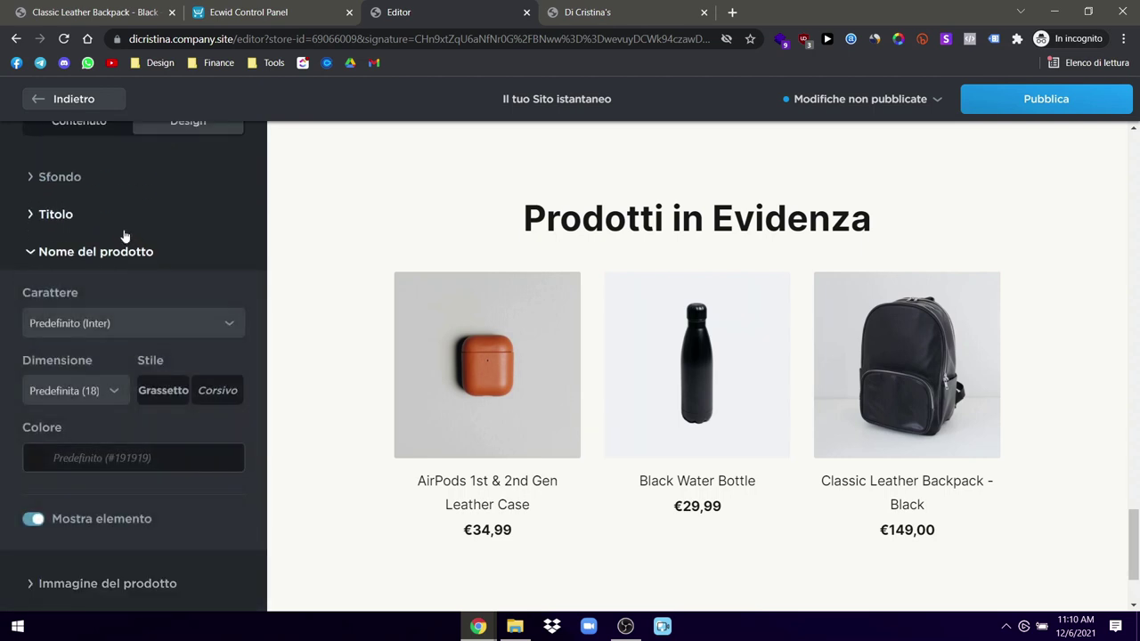
{"action": "left_click", "coordinate": [123, 223]}
{"action": "left_click", "coordinate": [112, 187]}
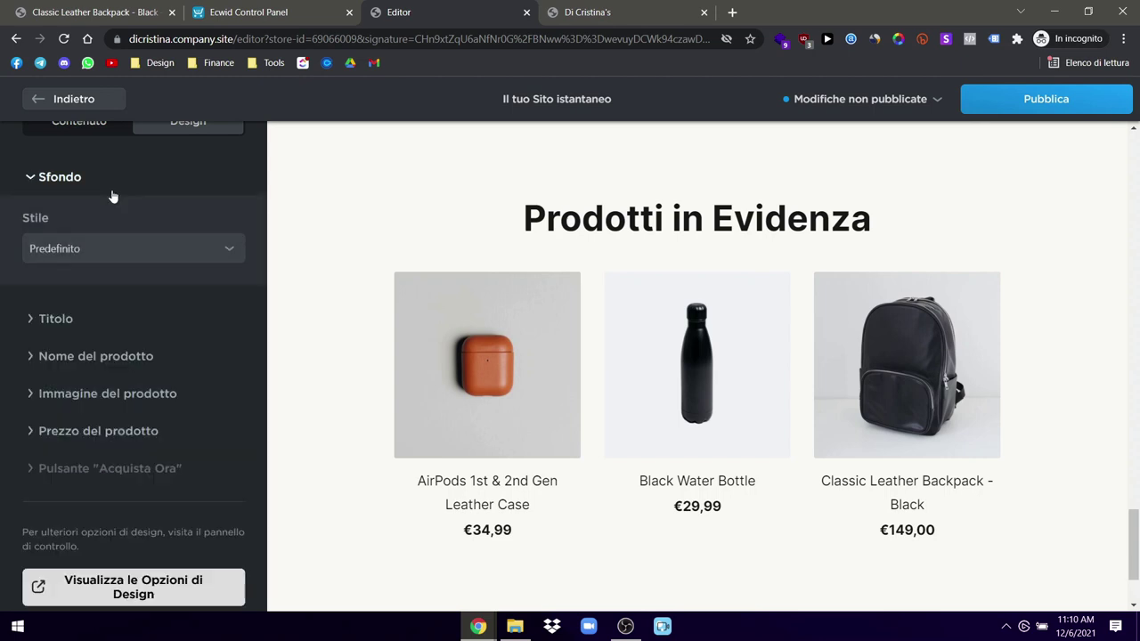
{"action": "left_click", "coordinate": [131, 242]}
{"action": "left_click", "coordinate": [71, 285]}
{"action": "left_click", "coordinate": [97, 249]}
{"action": "left_click", "coordinate": [79, 268]}
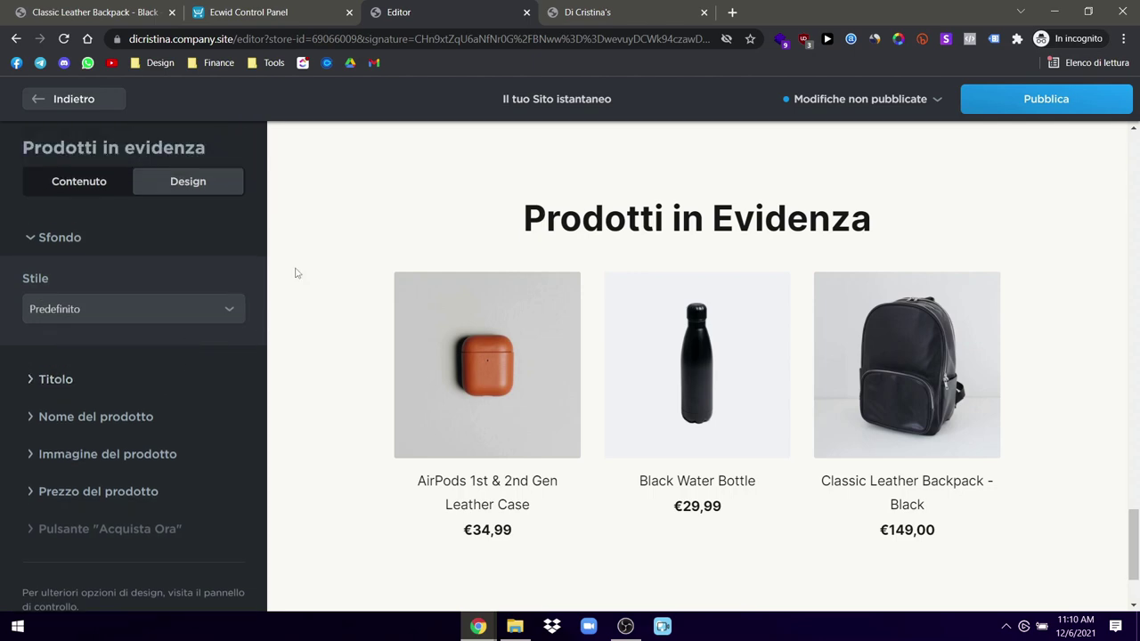
{"action": "left_click", "coordinate": [96, 178]}
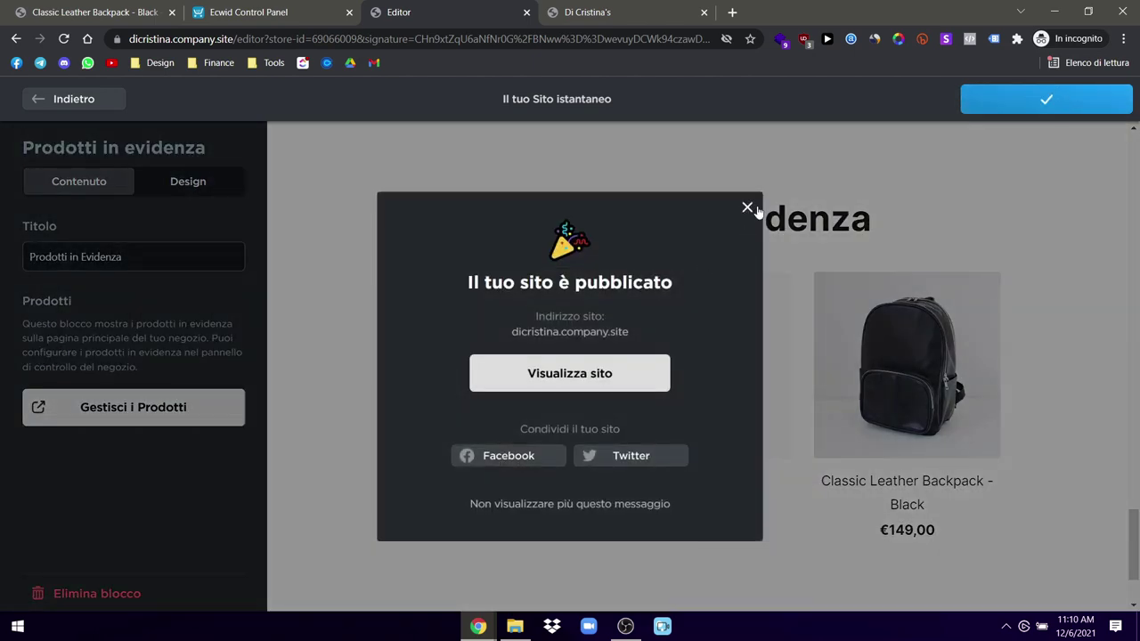
Step: Publish the edits, reload the live site with F5 to check them, then return to the editor's block list
{"action": "left_click", "coordinate": [748, 208]}
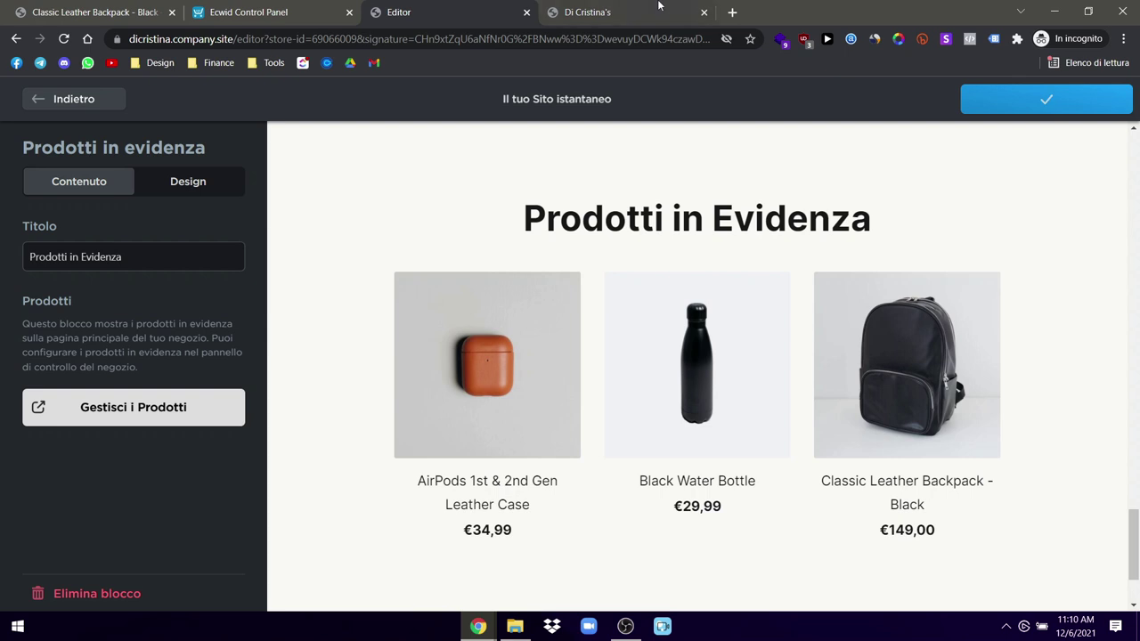
{"action": "key", "text": "ctrl+Tab"}
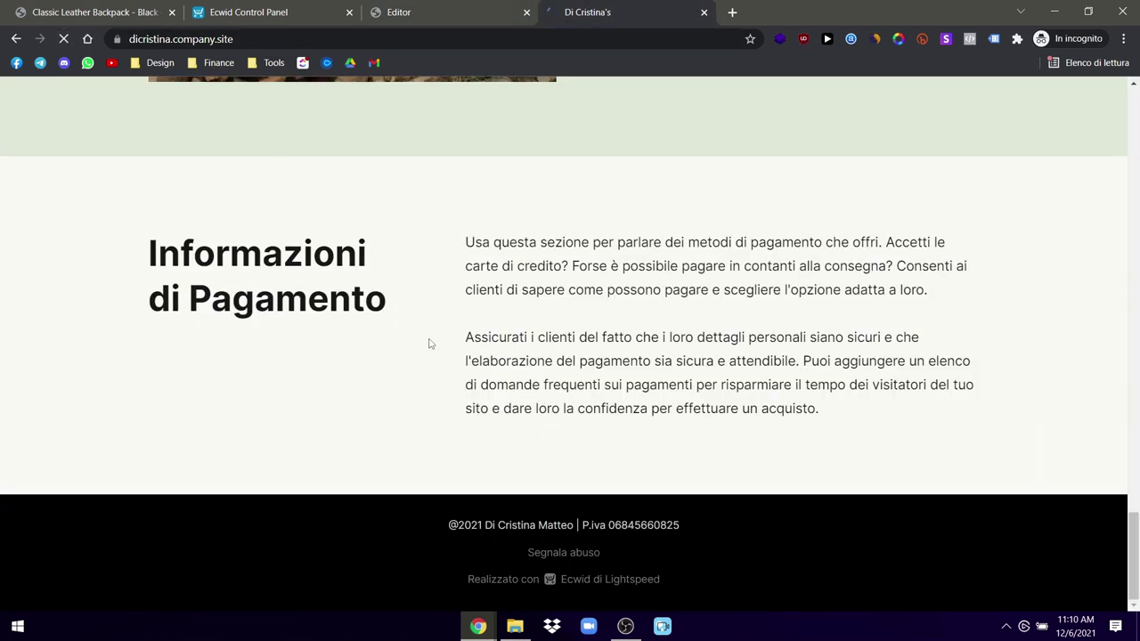
{"action": "left_click", "coordinate": [439, 6]}
{"action": "left_click", "coordinate": [78, 98]}
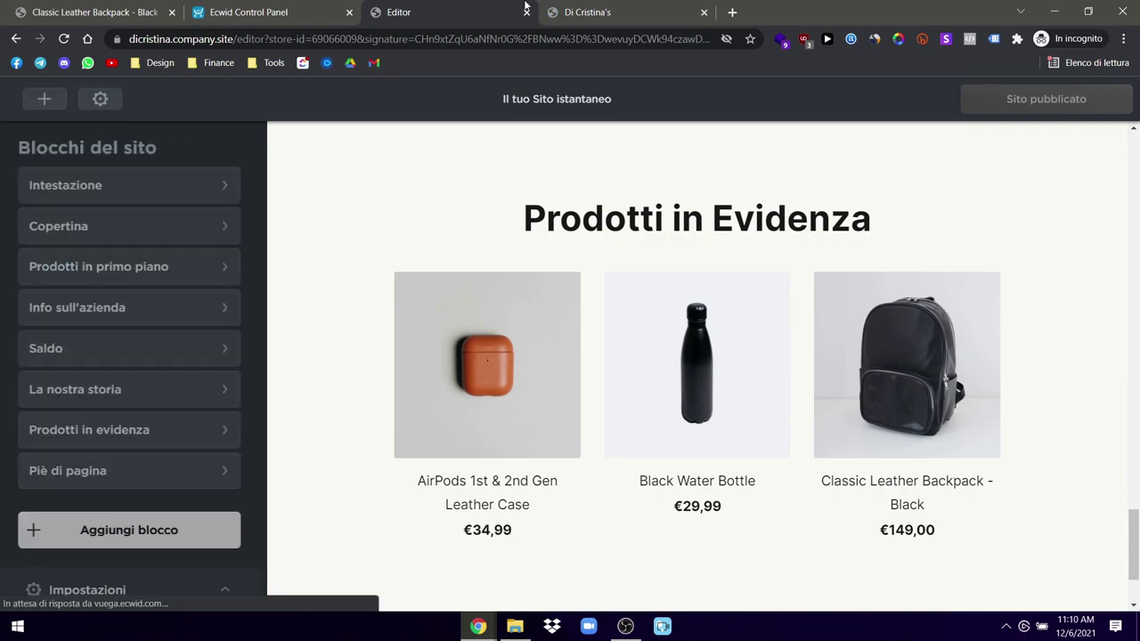
{"action": "left_click", "coordinate": [592, 7]}
{"action": "scroll", "coordinate": [558, 410], "scroll_direction": "down", "scroll_amount": 2}
{"action": "key", "text": "F5"}
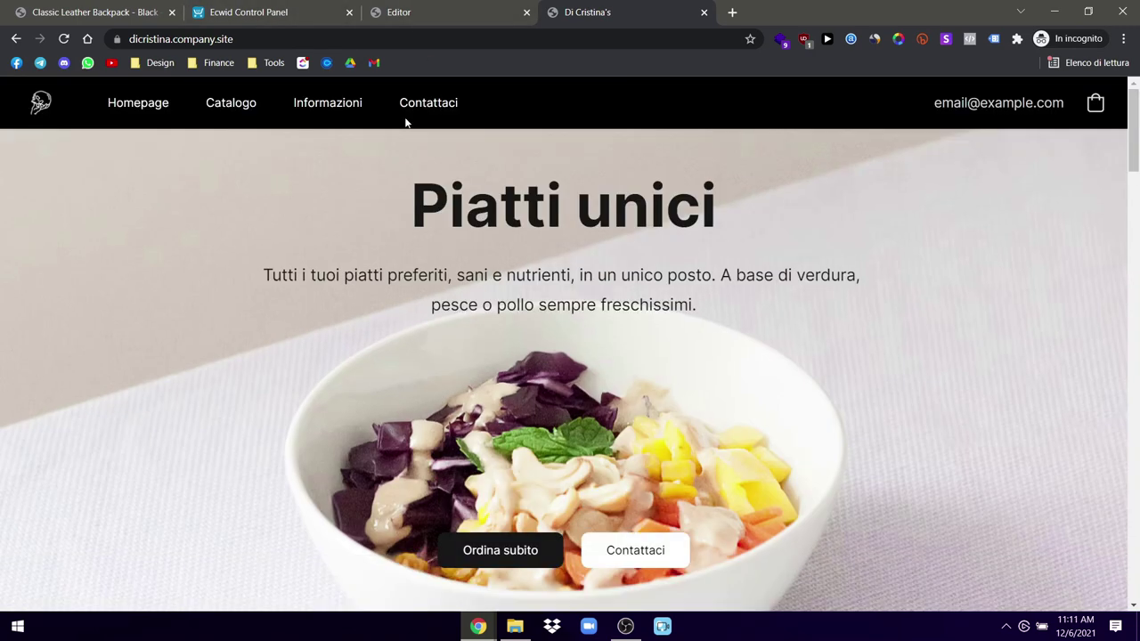
{"action": "left_click", "coordinate": [434, 9]}
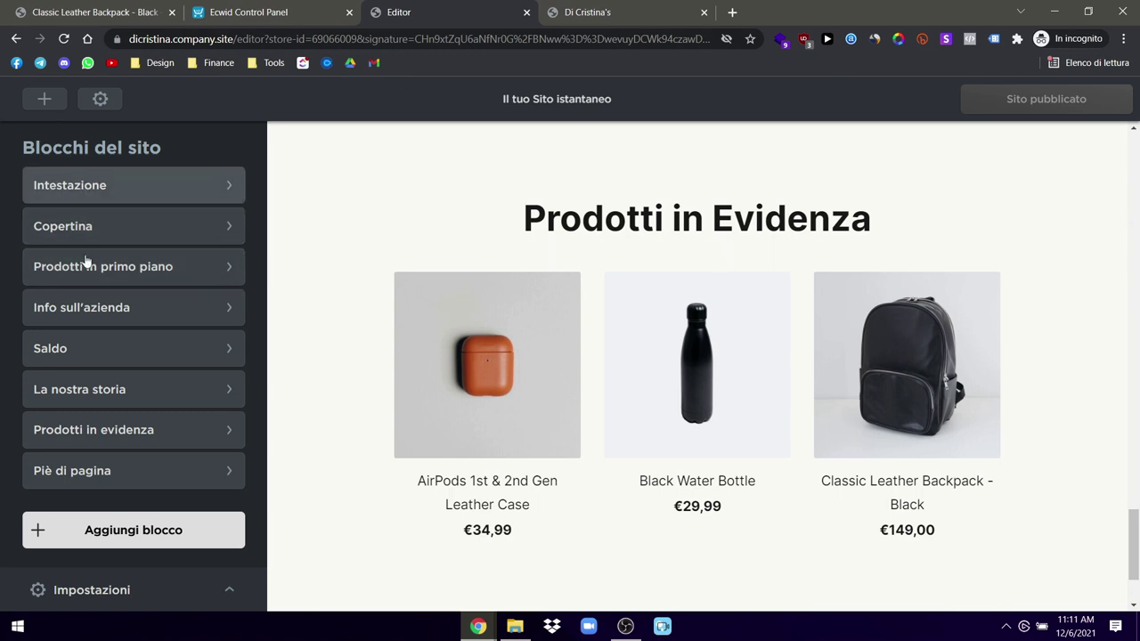
Step: From the gear menu's Font e Stili panel, attempt to pick Poppins for Tipo di carattere titolo
{"action": "left_click", "coordinate": [102, 101]}
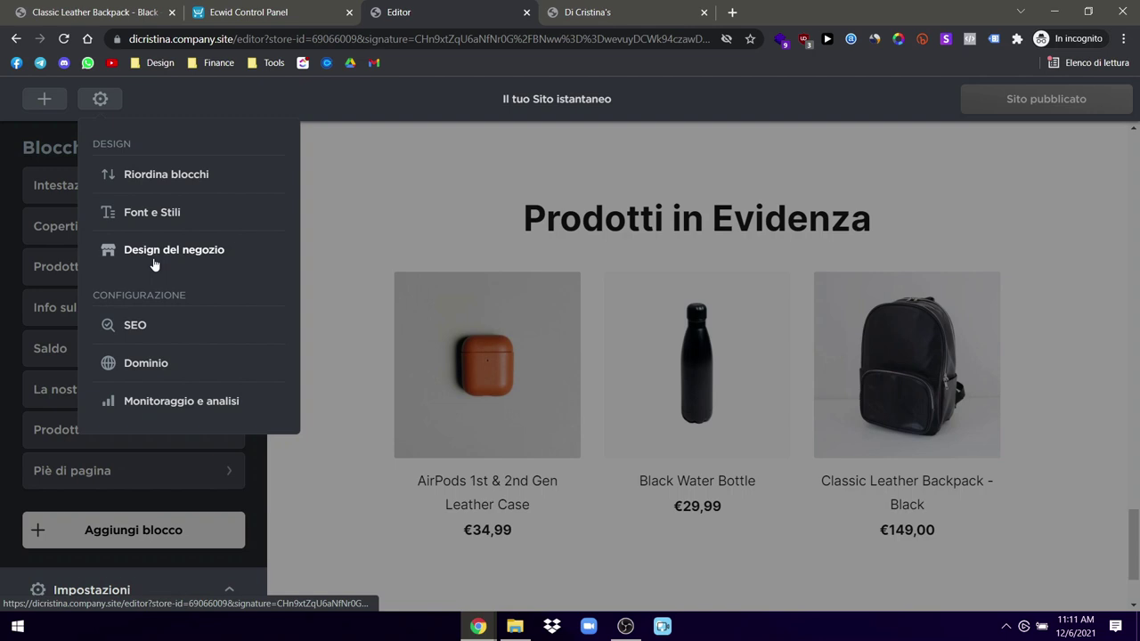
{"action": "left_click", "coordinate": [164, 217]}
{"action": "left_click", "coordinate": [84, 277]}
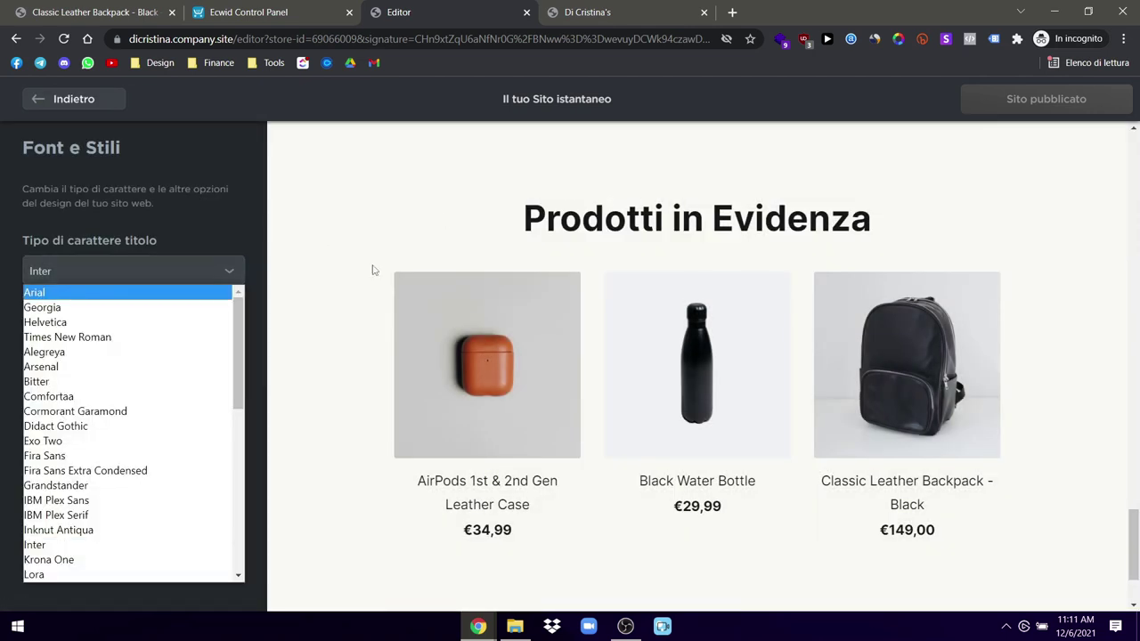
{"action": "scroll", "coordinate": [82, 415], "scroll_direction": "down", "scroll_amount": 5}
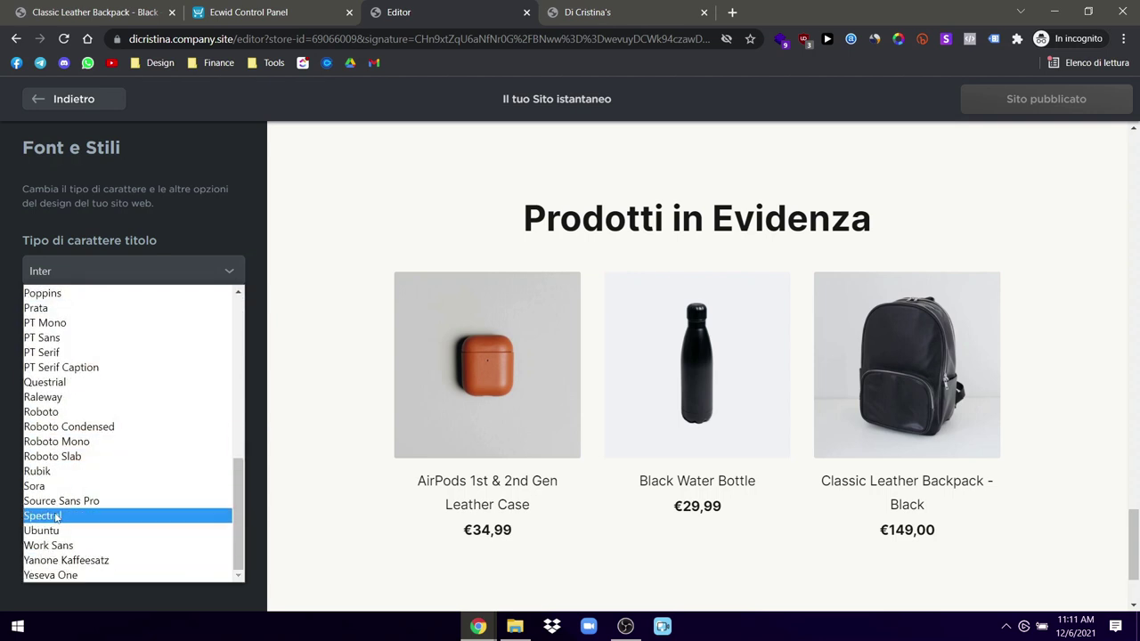
{"action": "left_click", "coordinate": [43, 293]}
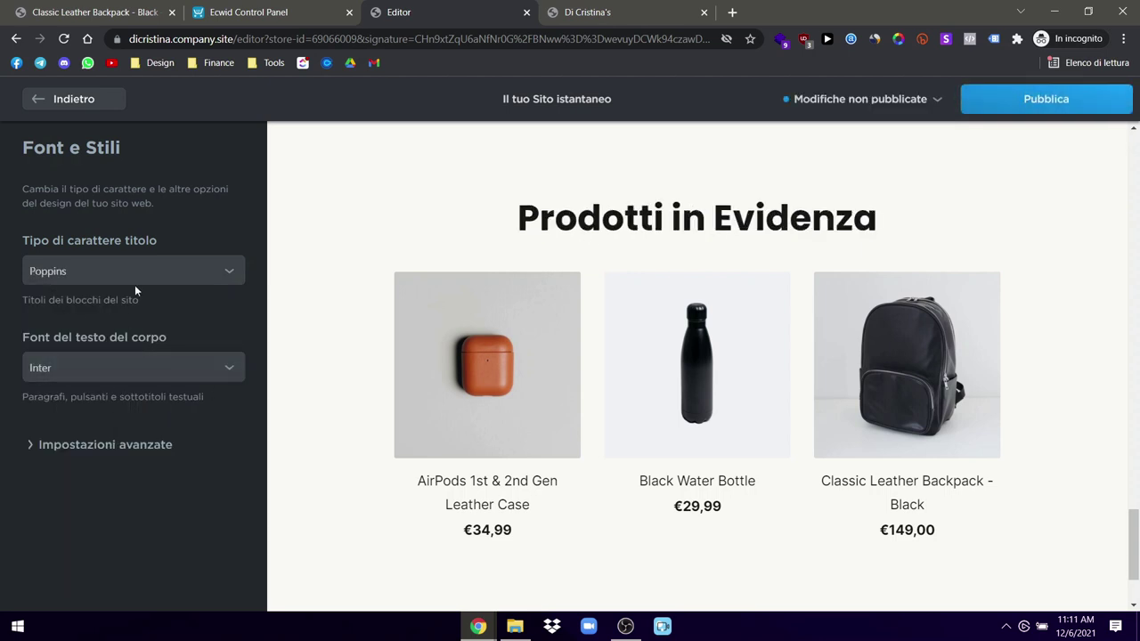
Step: Try Montserrat and then Bitter as the heading font
{"action": "left_click", "coordinate": [138, 278]}
{"action": "scroll", "coordinate": [80, 461], "scroll_direction": "up", "scroll_amount": 1}
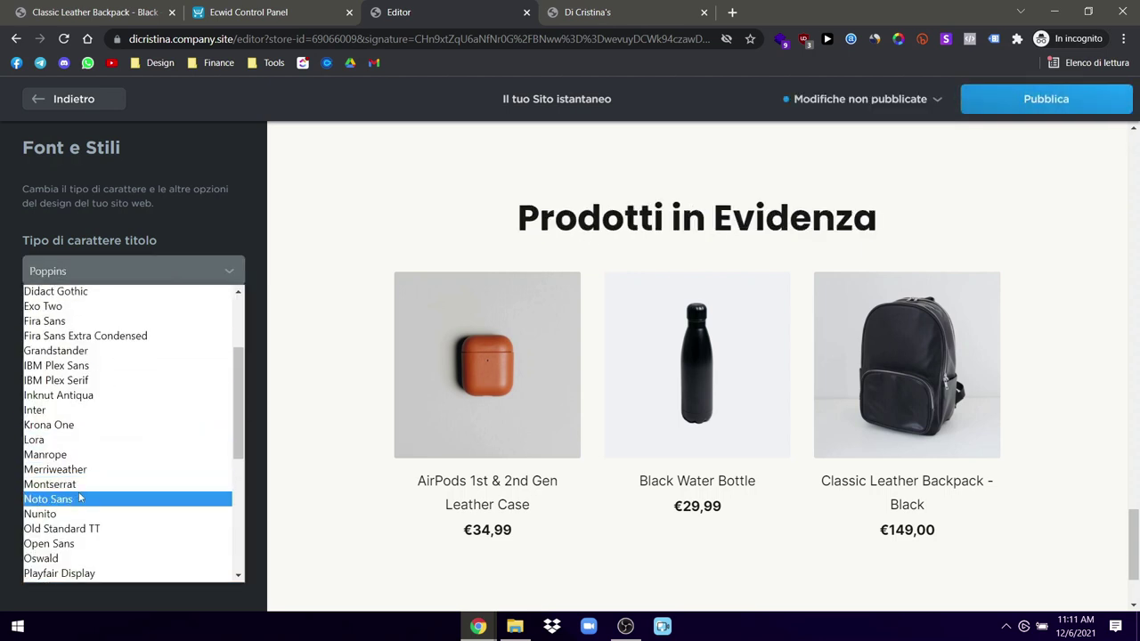
{"action": "left_click", "coordinate": [53, 484]}
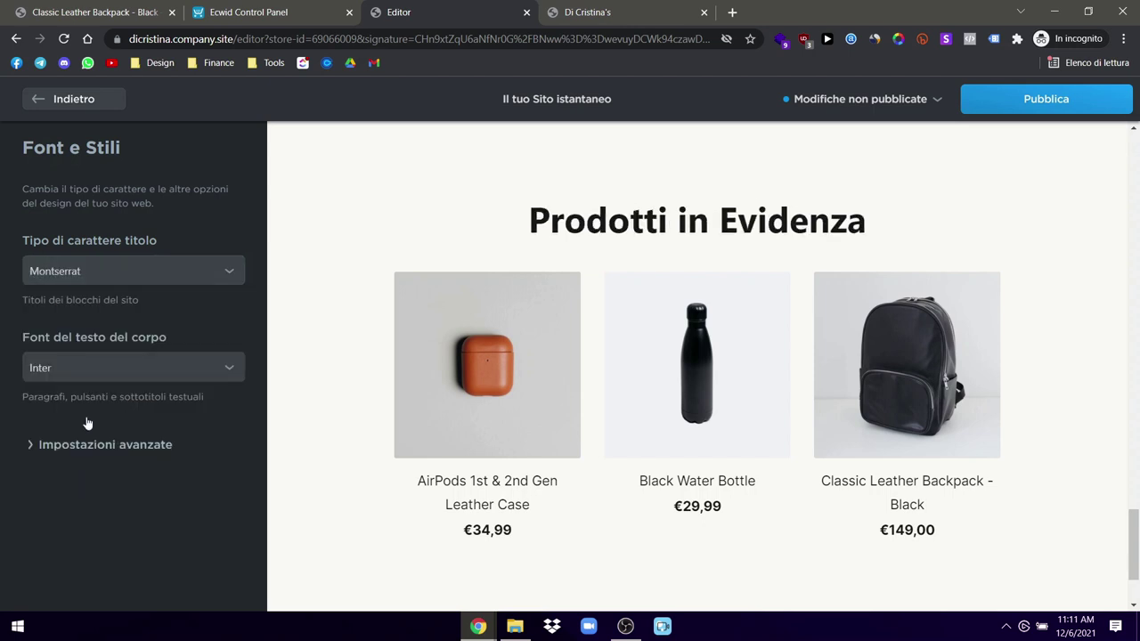
{"action": "left_click", "coordinate": [136, 273]}
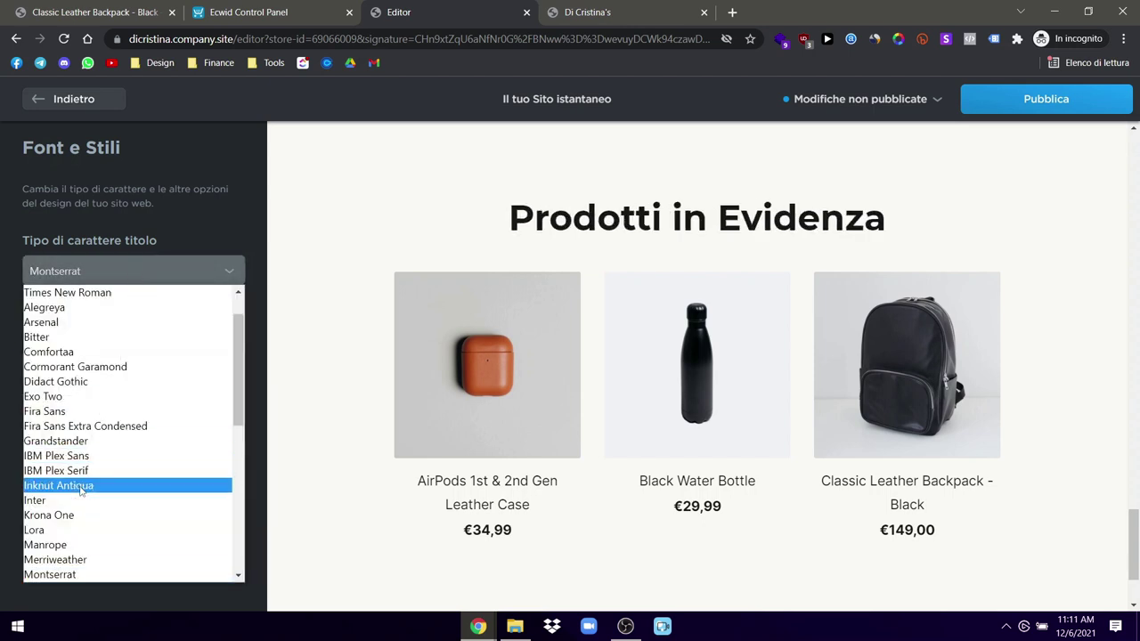
{"action": "scroll", "coordinate": [98, 441], "scroll_direction": "down", "scroll_amount": 3}
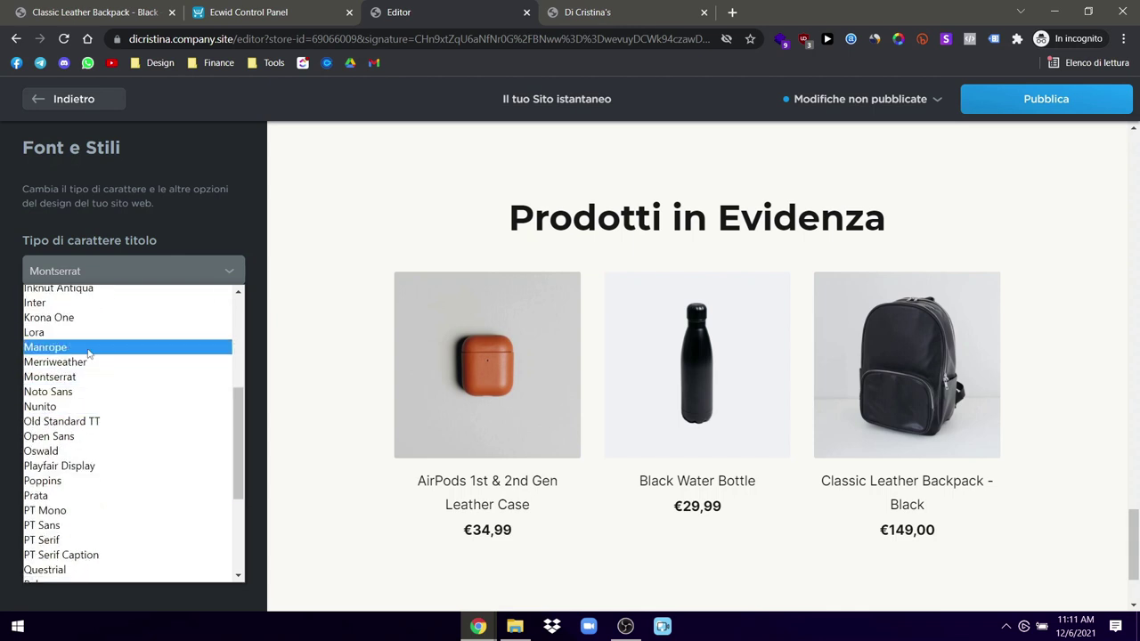
{"action": "scroll", "coordinate": [89, 352], "scroll_direction": "up", "scroll_amount": 1}
{"action": "scroll", "coordinate": [89, 347], "scroll_direction": "up", "scroll_amount": 2}
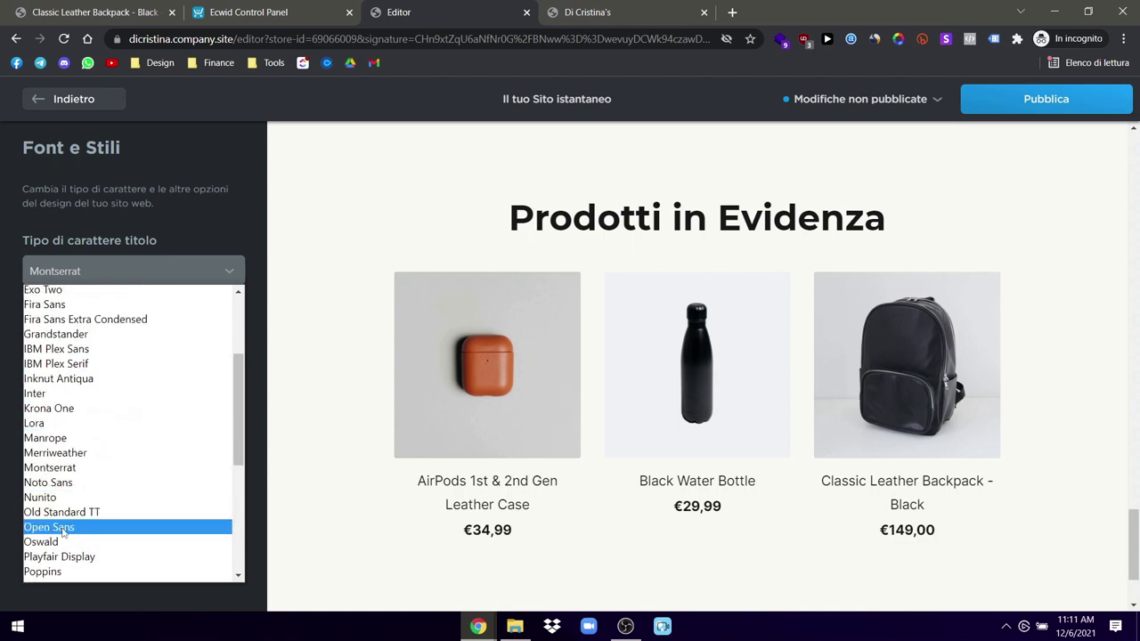
{"action": "scroll", "coordinate": [71, 517], "scroll_direction": "up", "scroll_amount": 1}
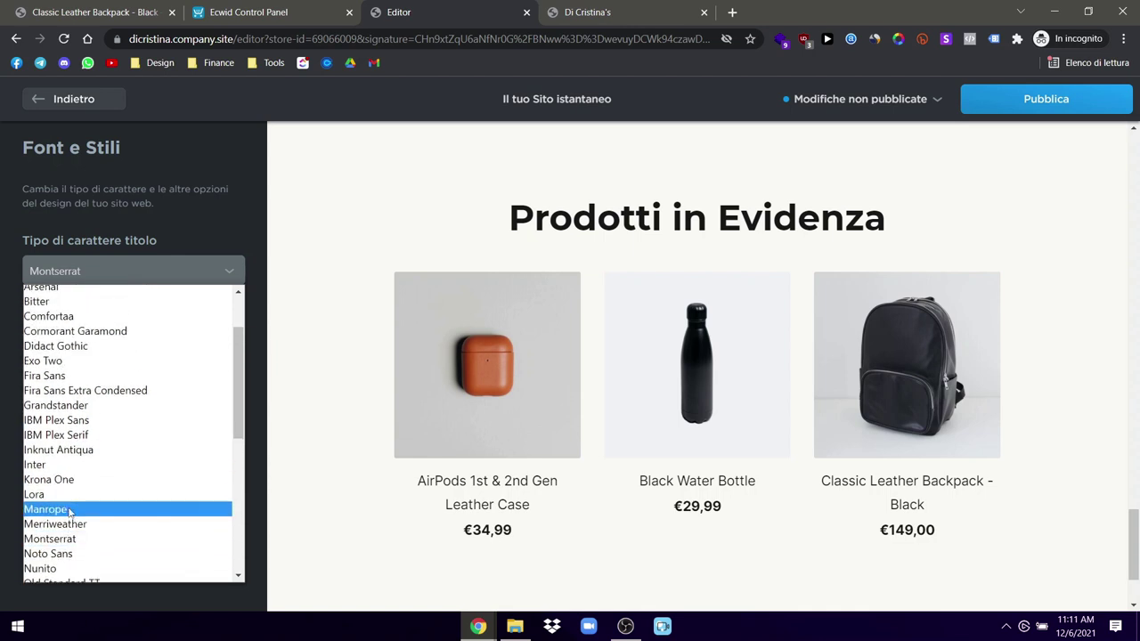
{"action": "scroll", "coordinate": [70, 512], "scroll_direction": "down", "scroll_amount": 2}
{"action": "scroll", "coordinate": [70, 512], "scroll_direction": "down", "scroll_amount": 1}
{"action": "scroll", "coordinate": [62, 464], "scroll_direction": "up", "scroll_amount": 3}
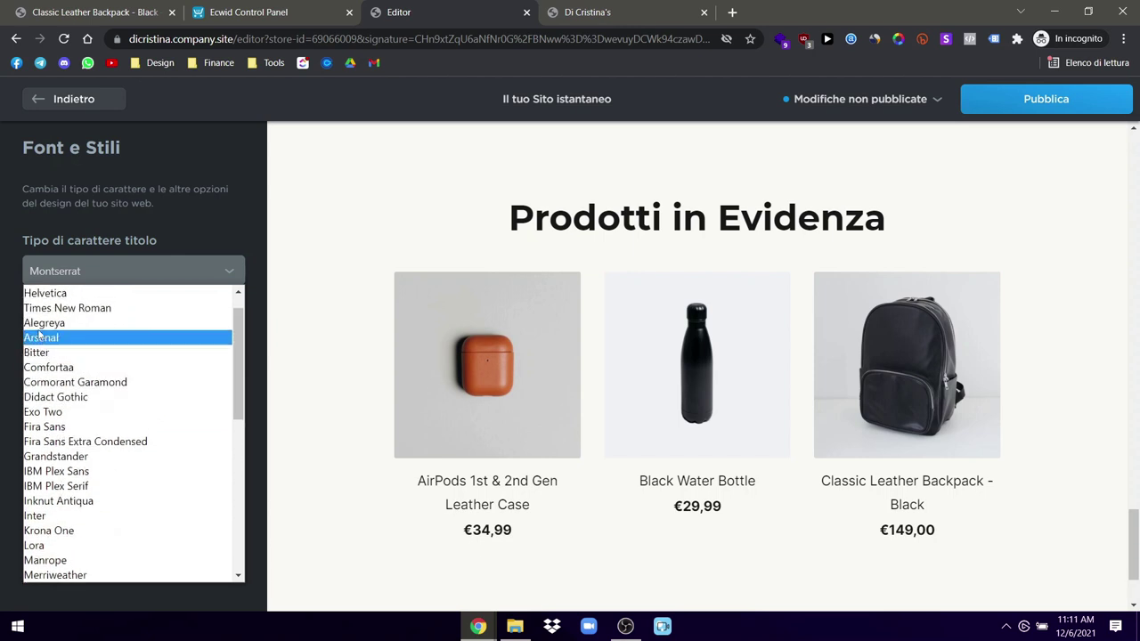
{"action": "left_click", "coordinate": [49, 352]}
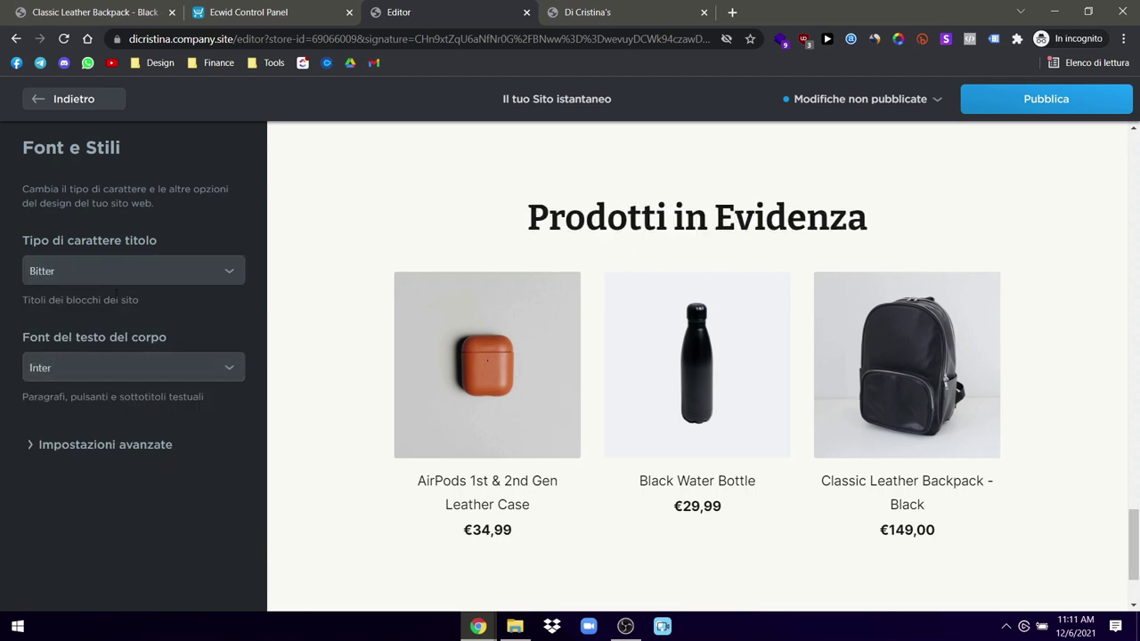
Step: Settle on Poppins for the block headings, keeping Inter for body text
{"action": "left_click", "coordinate": [116, 271]}
{"action": "scroll", "coordinate": [89, 436], "scroll_direction": "down", "scroll_amount": 5}
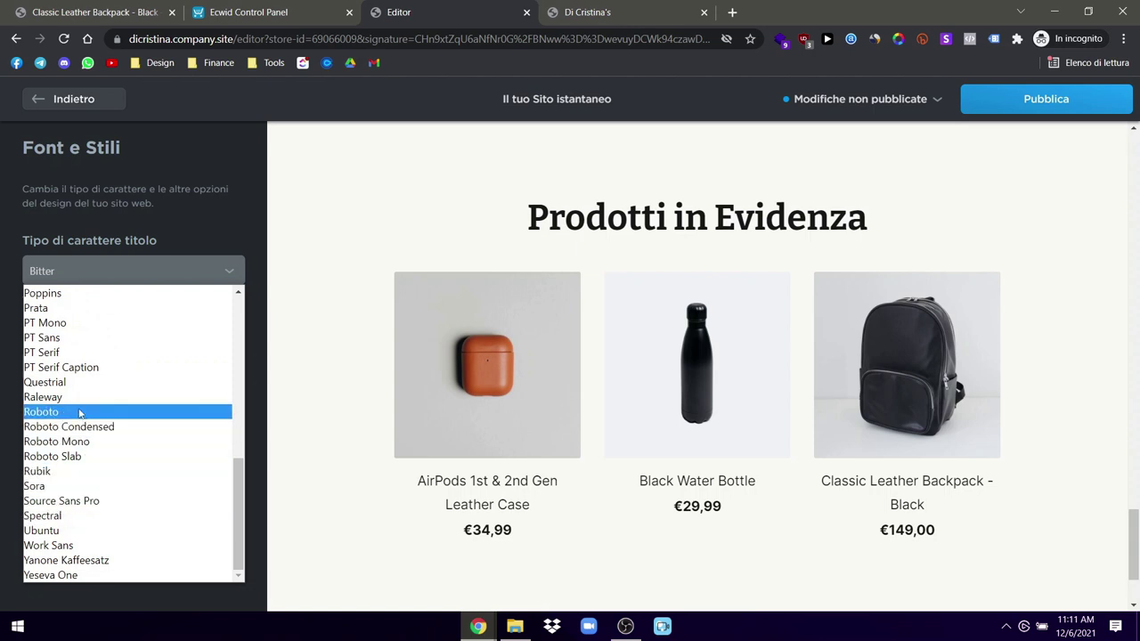
{"action": "left_click", "coordinate": [79, 294]}
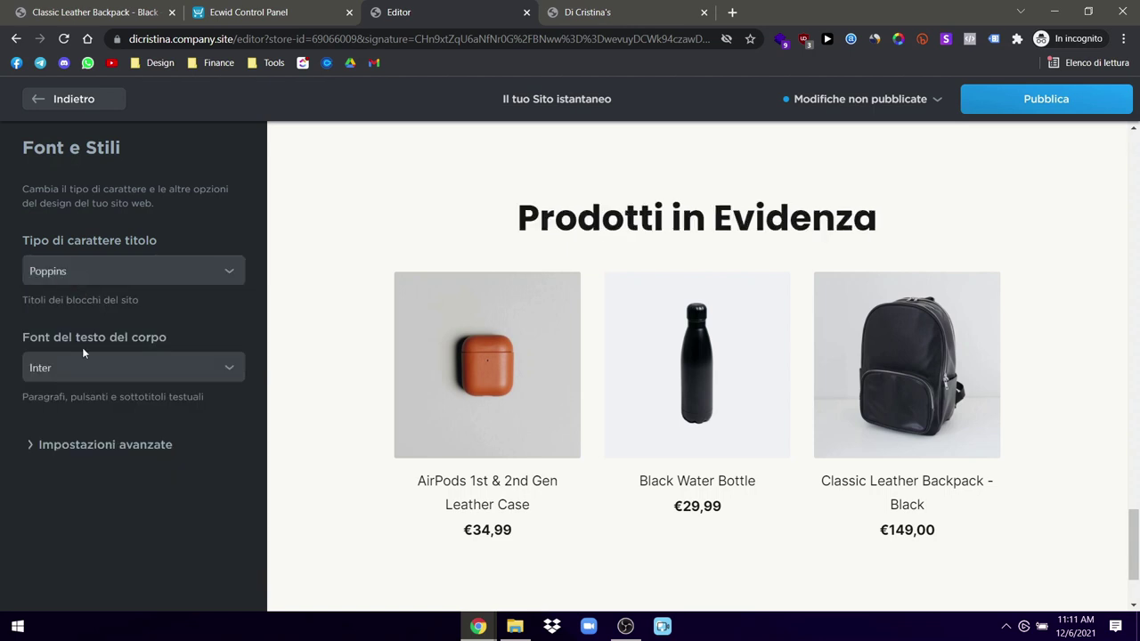
{"action": "left_click", "coordinate": [87, 368]}
{"action": "scroll", "coordinate": [369, 433], "scroll_direction": "up", "scroll_amount": 4}
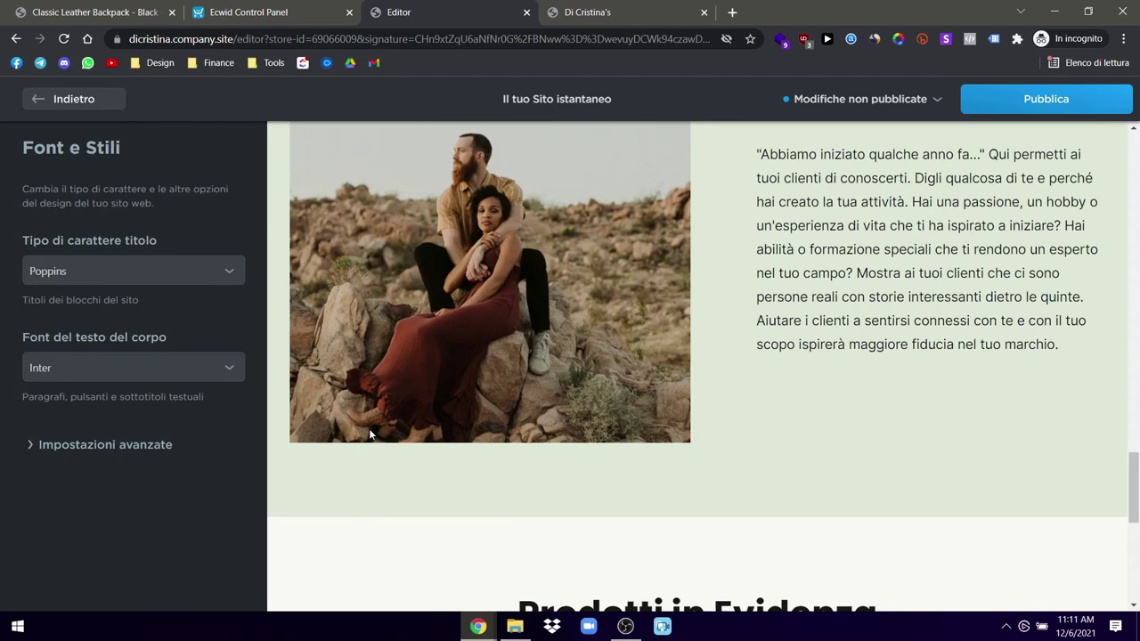
Step: Try Helvetica and Noto Sans as the body font, then switch it back to Inter
{"action": "left_click", "coordinate": [231, 366]}
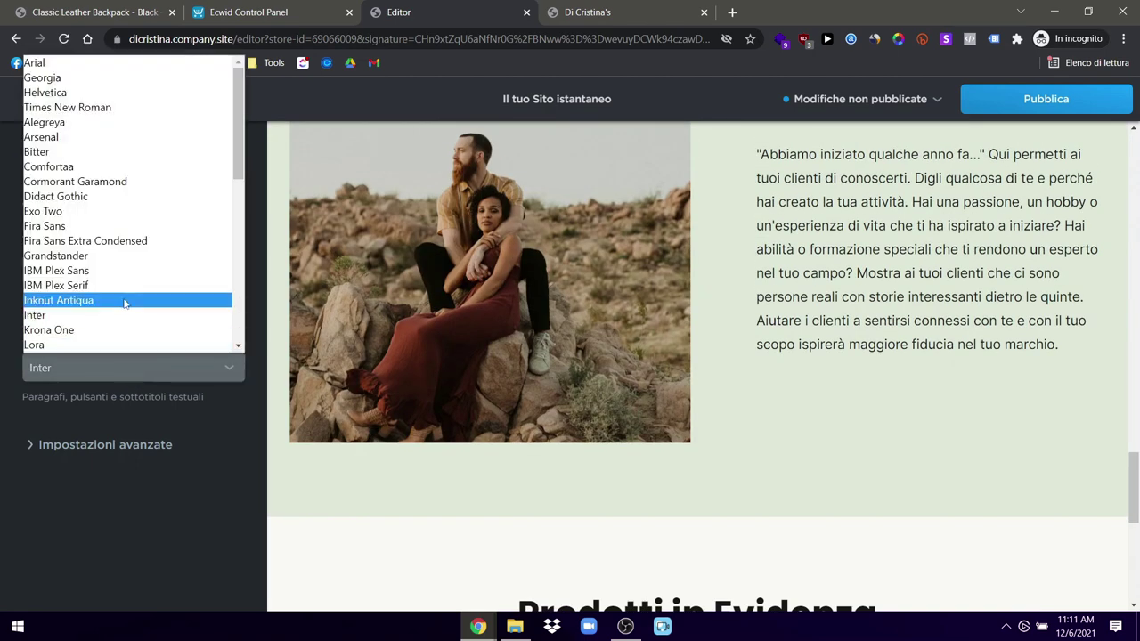
{"action": "left_click", "coordinate": [102, 93]}
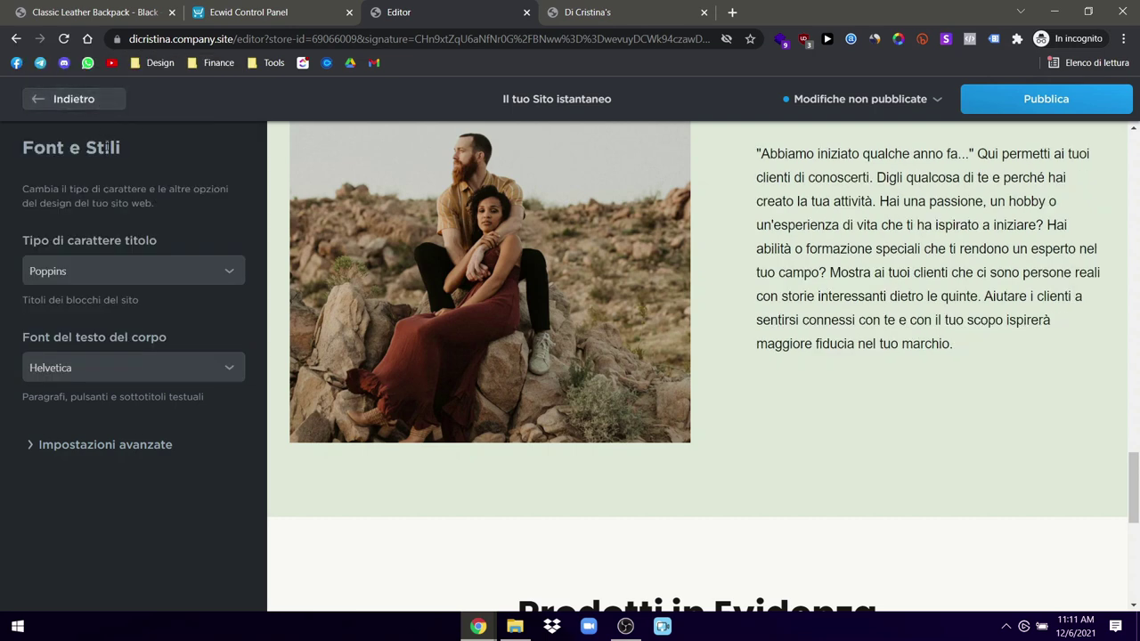
{"action": "left_click", "coordinate": [110, 368]}
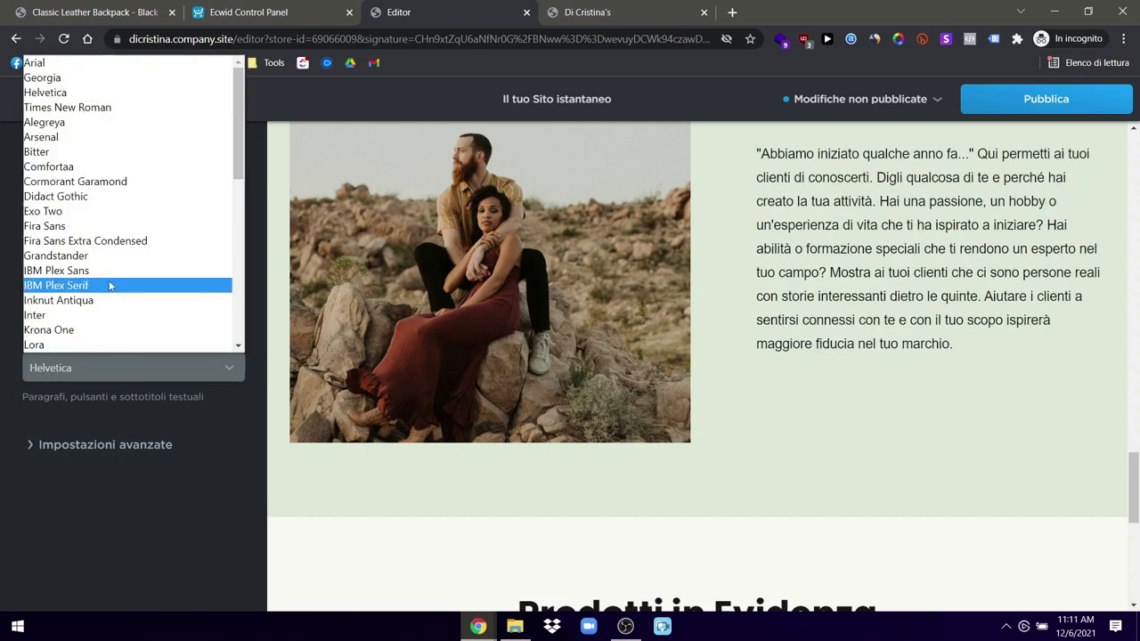
{"action": "scroll", "coordinate": [110, 285], "scroll_direction": "down", "scroll_amount": 8}
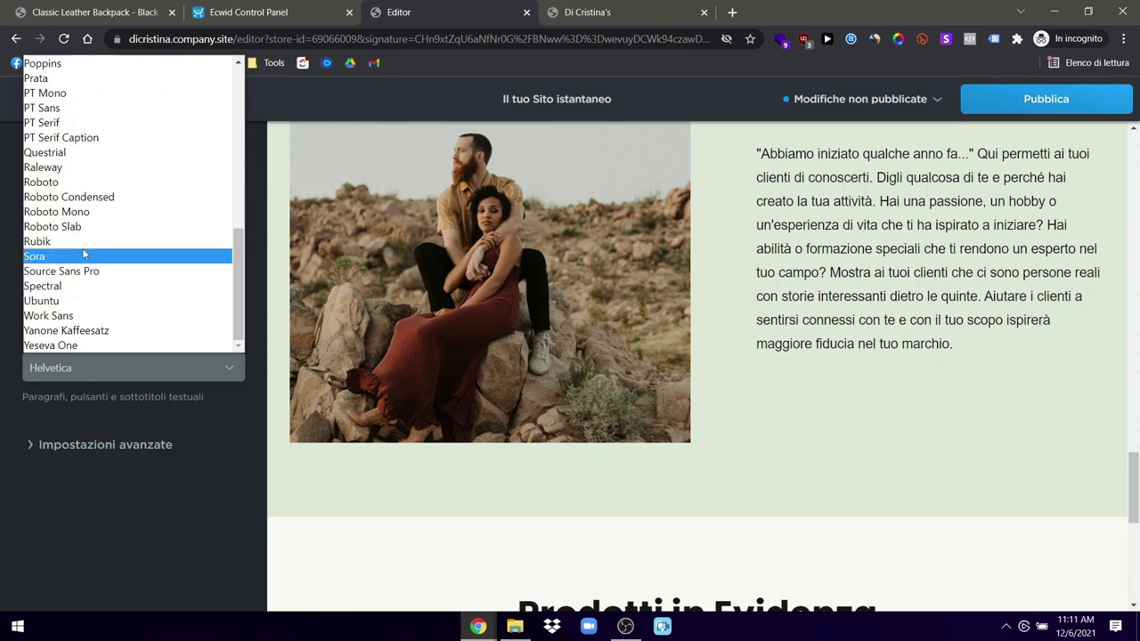
{"action": "scroll", "coordinate": [84, 189], "scroll_direction": "up", "scroll_amount": 4}
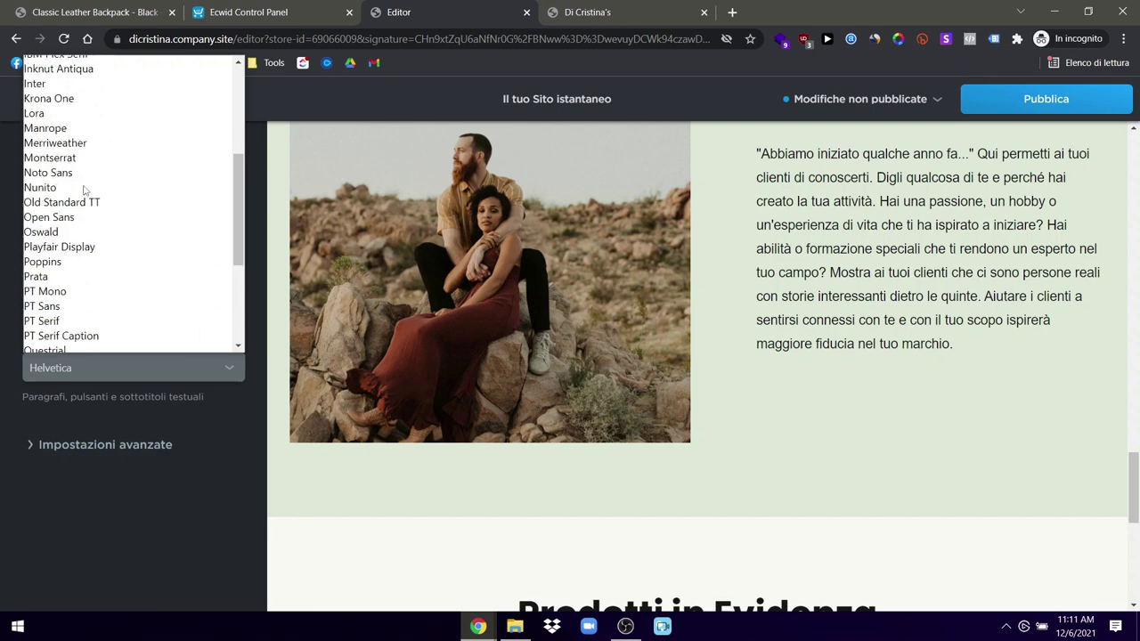
{"action": "left_click", "coordinate": [86, 173]}
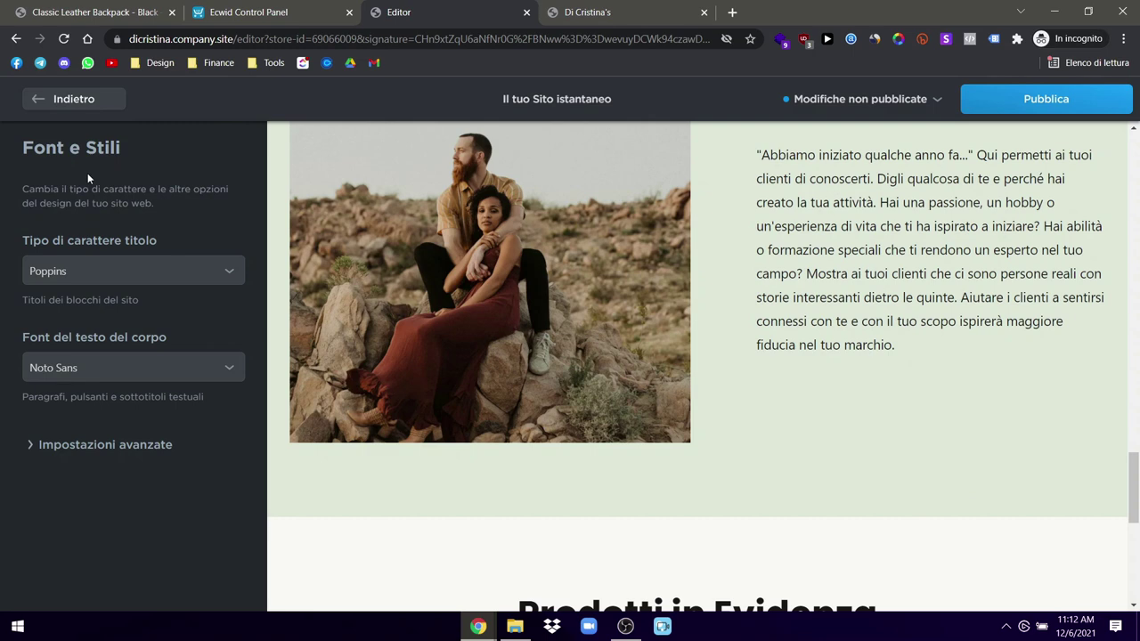
{"action": "left_click", "coordinate": [105, 367]}
{"action": "scroll", "coordinate": [72, 187], "scroll_direction": "down", "scroll_amount": 1}
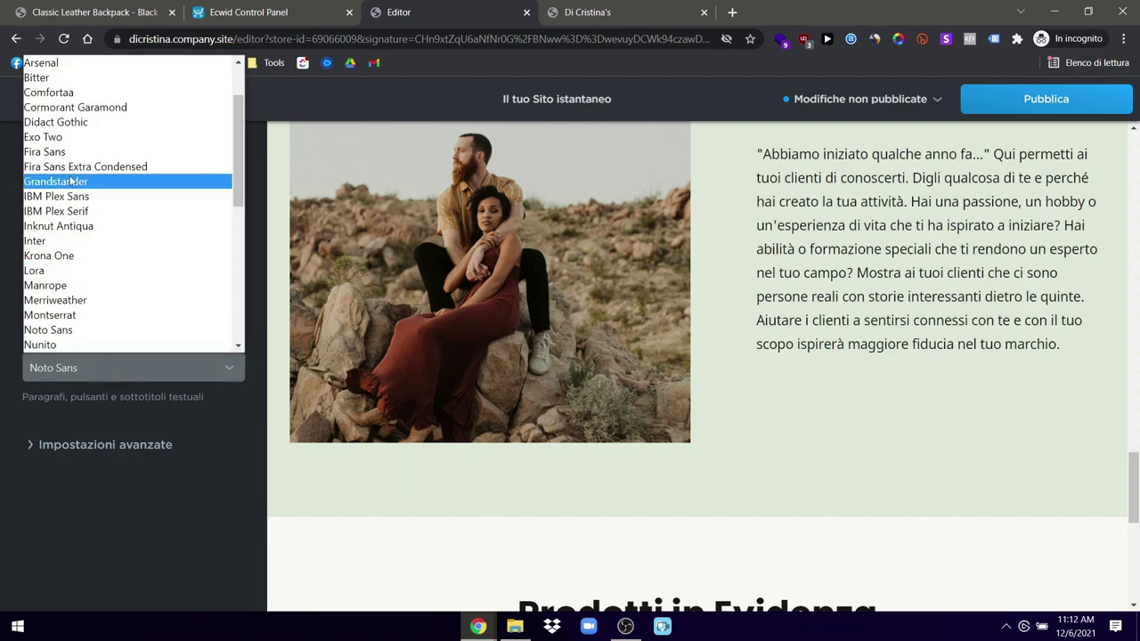
{"action": "scroll", "coordinate": [71, 187], "scroll_direction": "down", "scroll_amount": 4}
{"action": "scroll", "coordinate": [87, 282], "scroll_direction": "up", "scroll_amount": 2}
{"action": "scroll", "coordinate": [85, 281], "scroll_direction": "up", "scroll_amount": 1}
{"action": "left_click", "coordinate": [75, 85]}
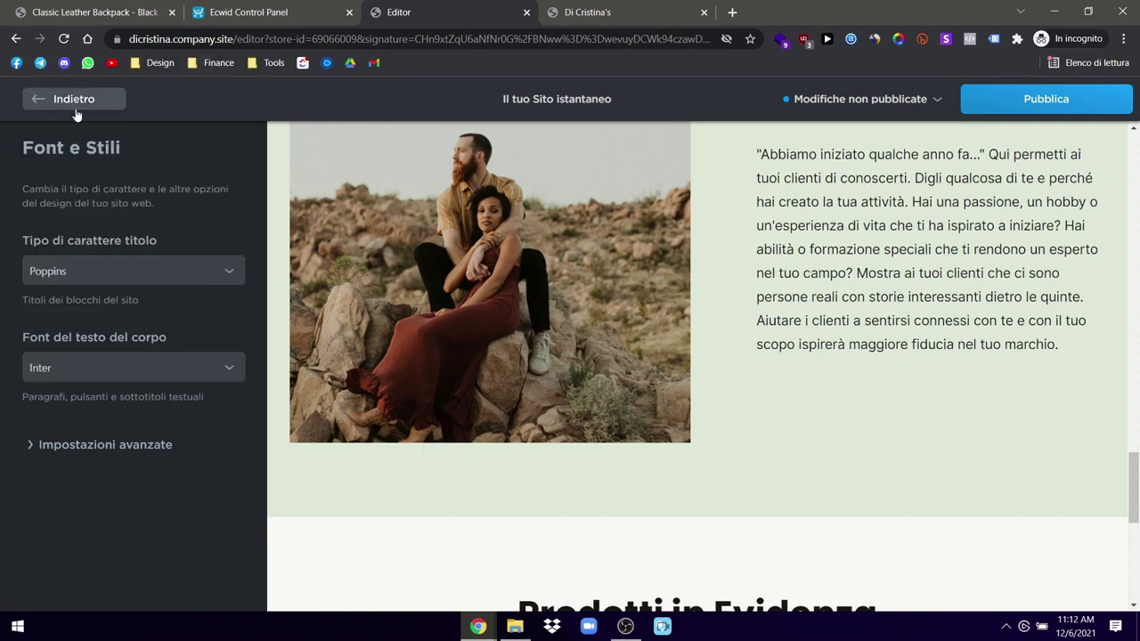
Step: Publish the site with Poppins headings and Inter body text
{"action": "left_click", "coordinate": [1046, 99]}
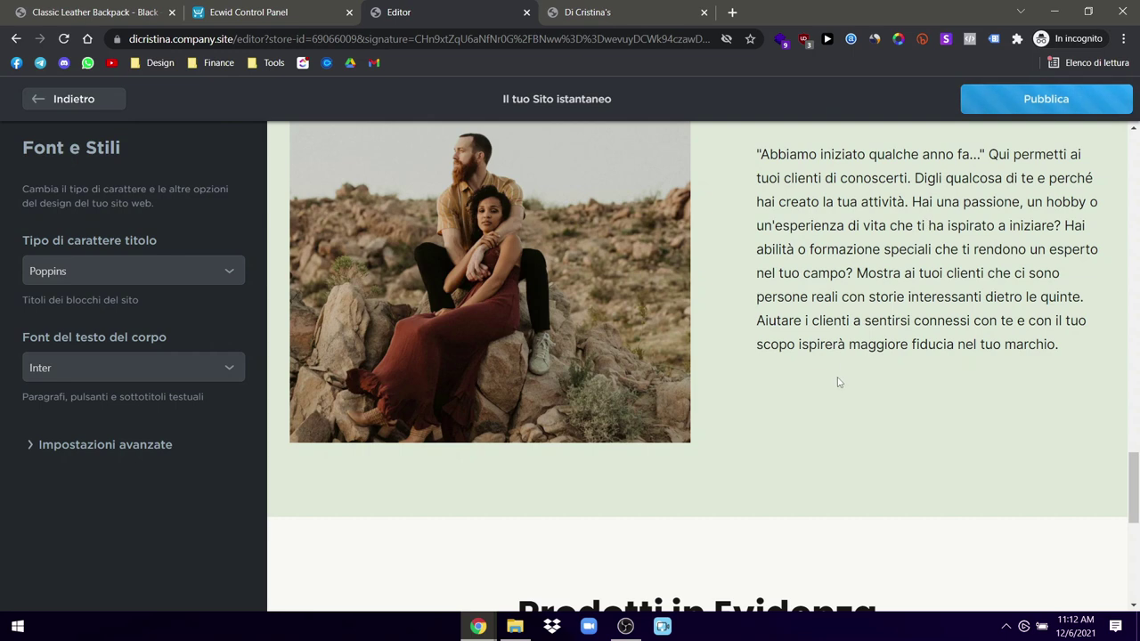
{"action": "scroll", "coordinate": [837, 381], "scroll_direction": "up", "scroll_amount": 4}
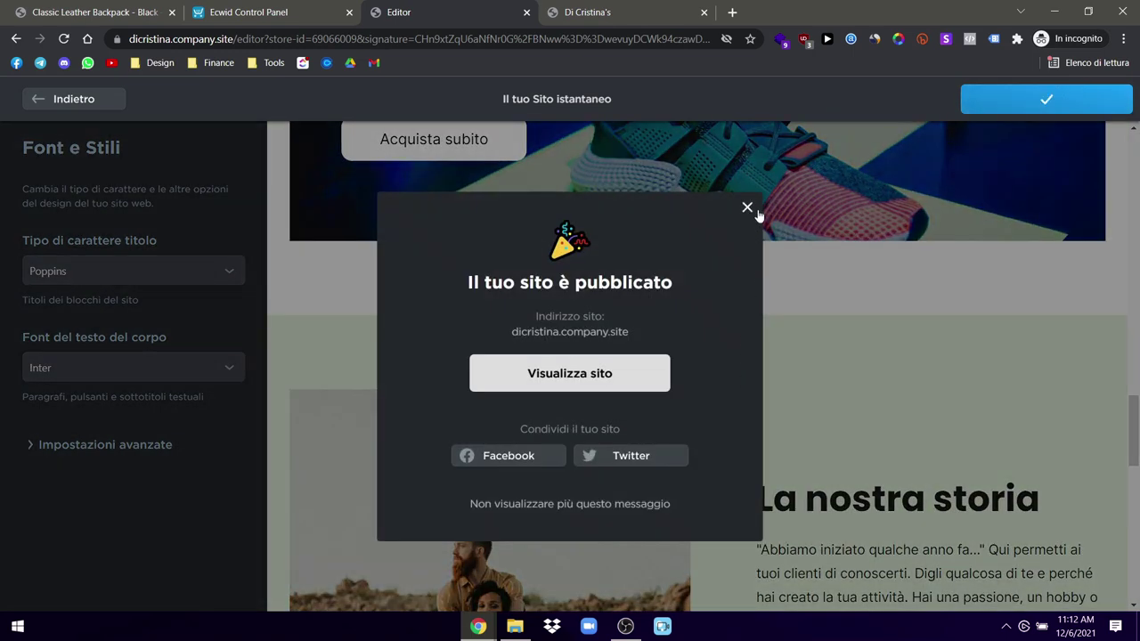
{"action": "left_click", "coordinate": [753, 210]}
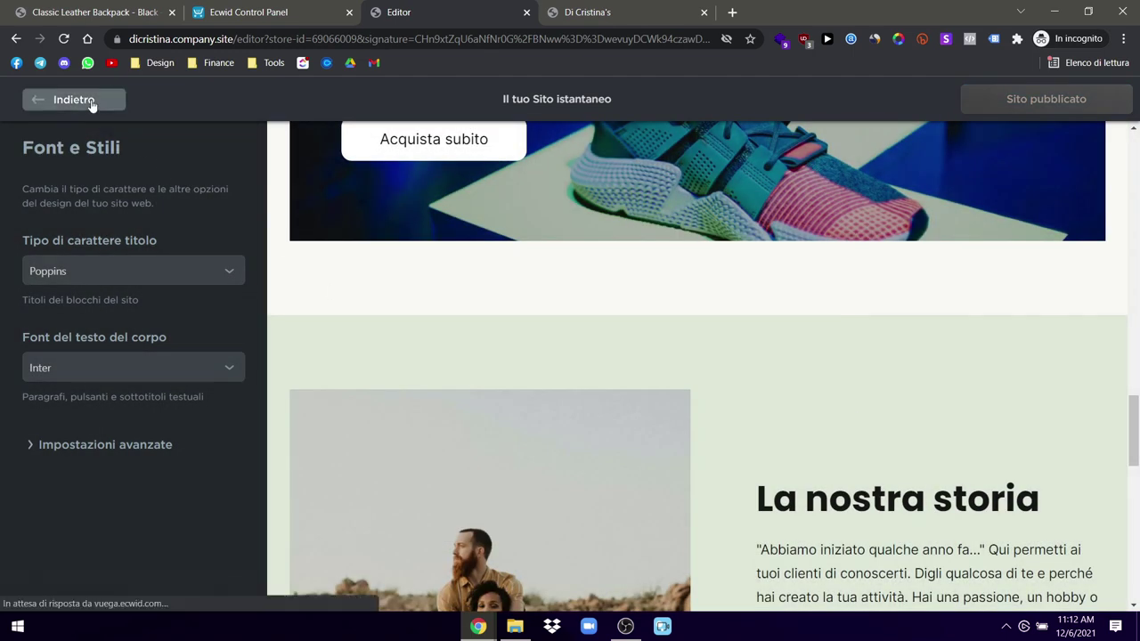
Step: In Impostazioni > SEO, enter the store name followed by '| Prodotti all'avanguardia' as the site title
{"action": "left_click", "coordinate": [90, 102]}
{"action": "left_click", "coordinate": [114, 581]}
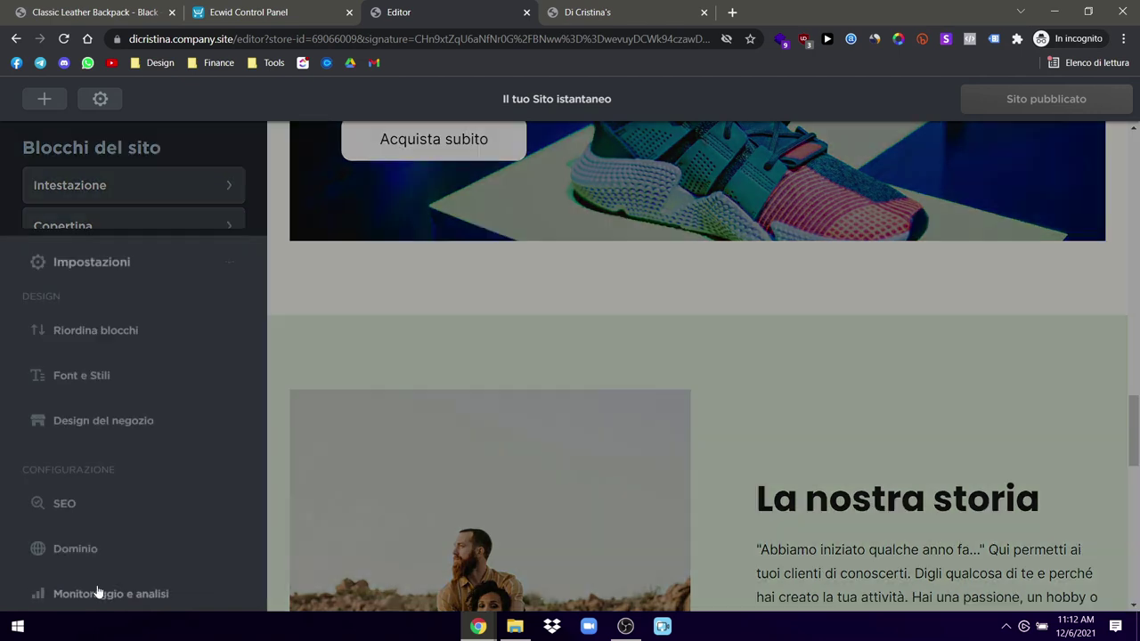
{"action": "left_click", "coordinate": [66, 501]}
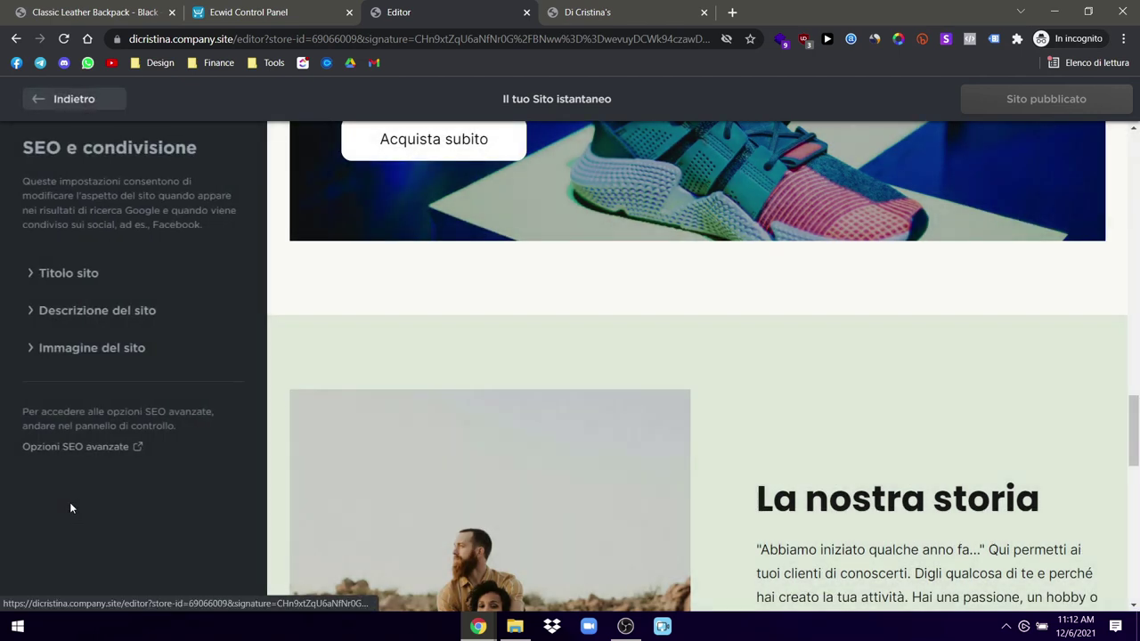
{"action": "left_click", "coordinate": [70, 270]}
{"action": "left_click", "coordinate": [85, 320]}
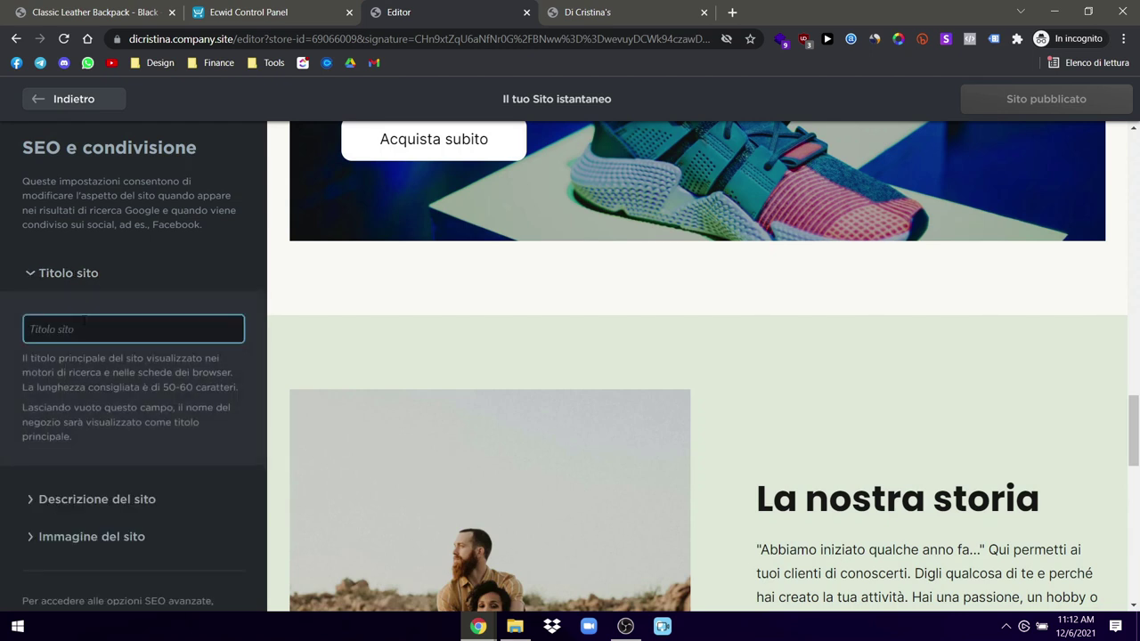
{"action": "type", "text": "D"}
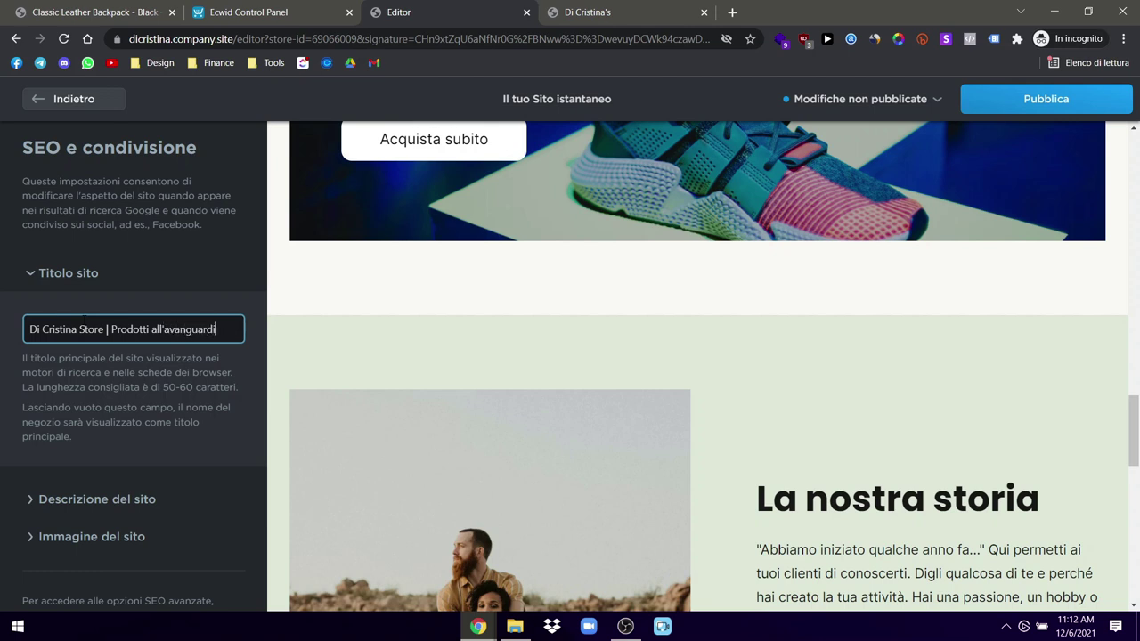
Step: Look over the SEO description and site image settings, then return to Blocchi del sito
{"action": "left_click", "coordinate": [114, 500]}
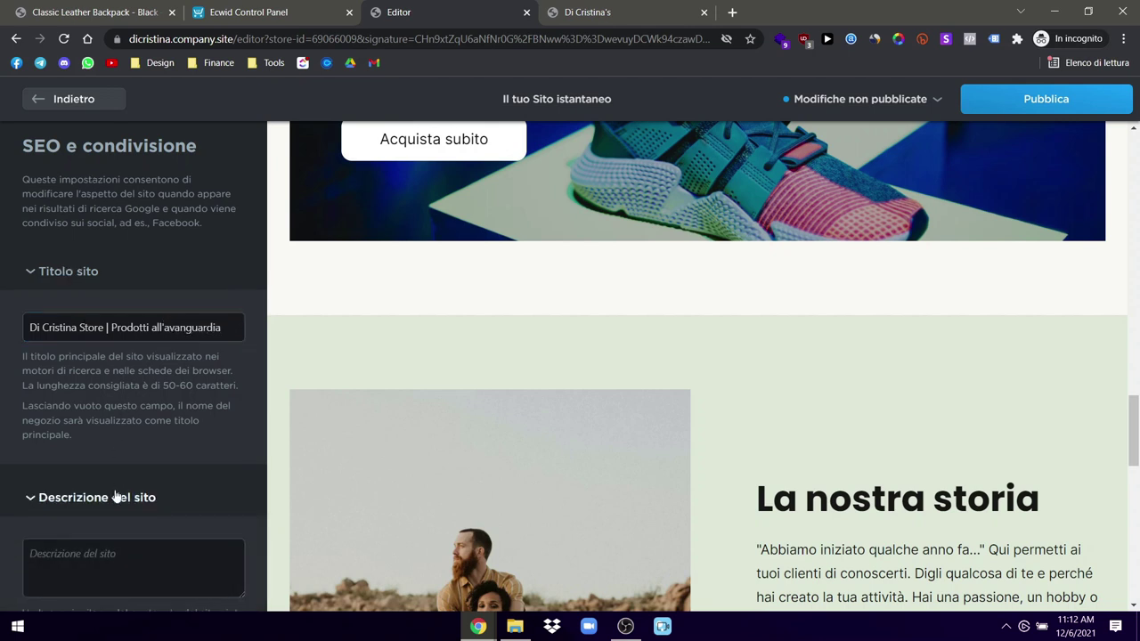
{"action": "left_click", "coordinate": [602, 10]}
{"action": "left_click", "coordinate": [268, 11]}
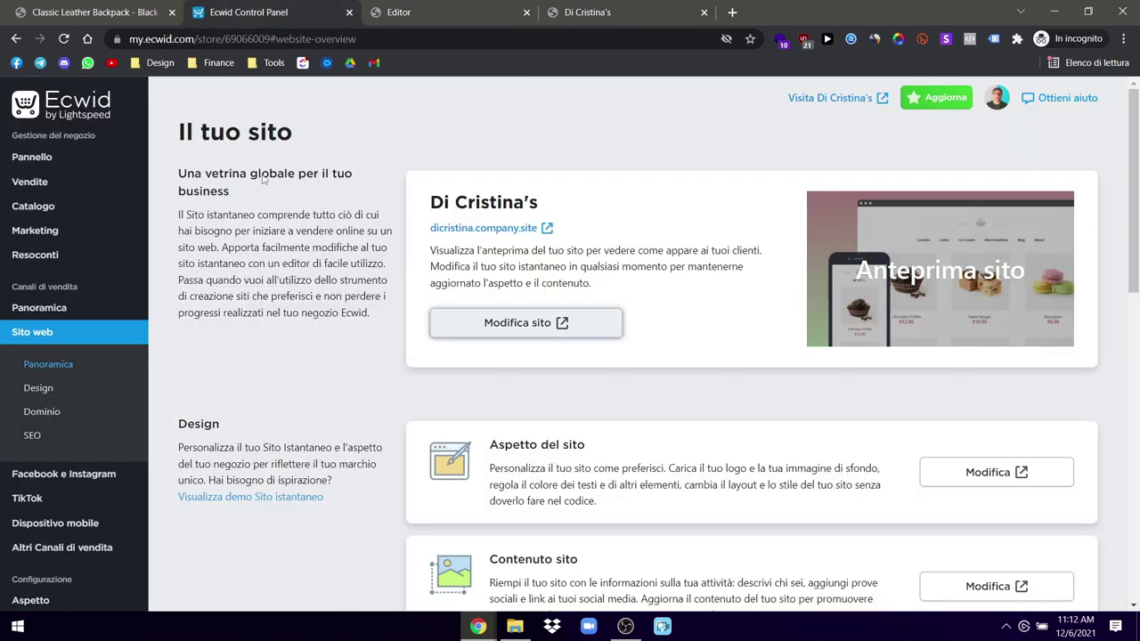
{"action": "left_click", "coordinate": [408, 9]}
{"action": "scroll", "coordinate": [129, 453], "scroll_direction": "down", "scroll_amount": 1}
{"action": "left_click", "coordinate": [98, 492]}
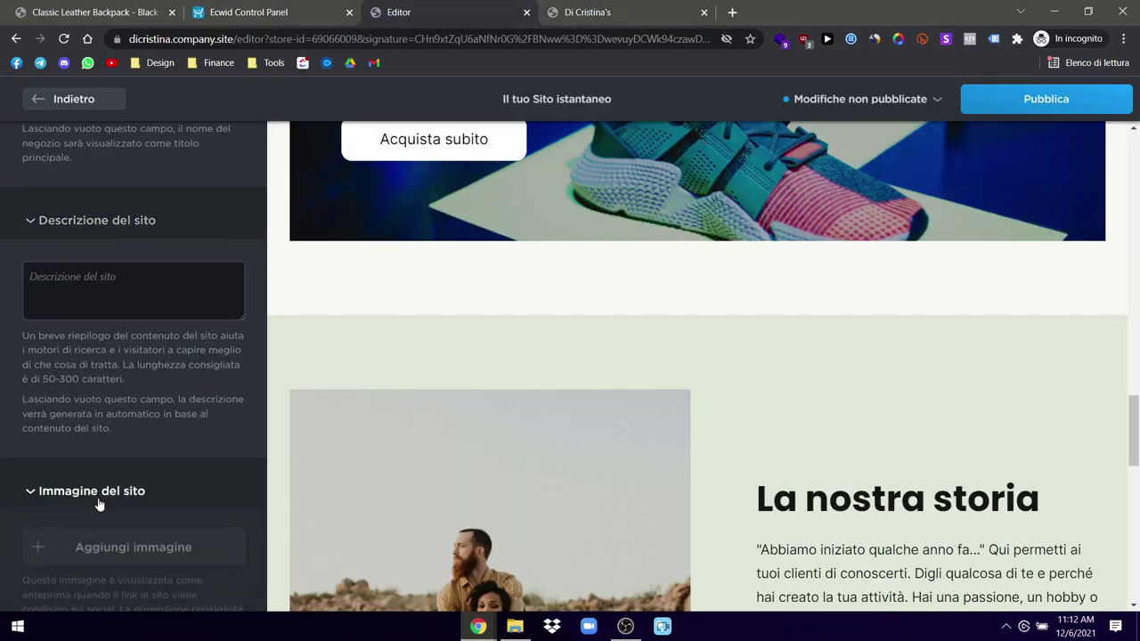
{"action": "scroll", "coordinate": [98, 499], "scroll_direction": "down", "scroll_amount": 1}
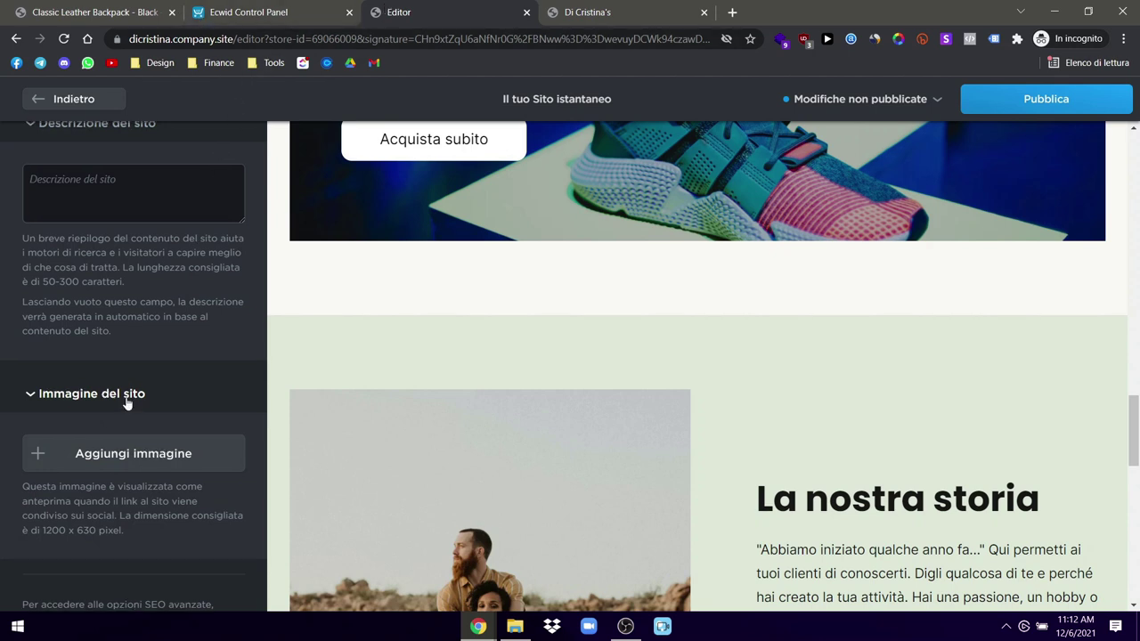
{"action": "left_click", "coordinate": [56, 396]}
{"action": "left_click", "coordinate": [63, 98]}
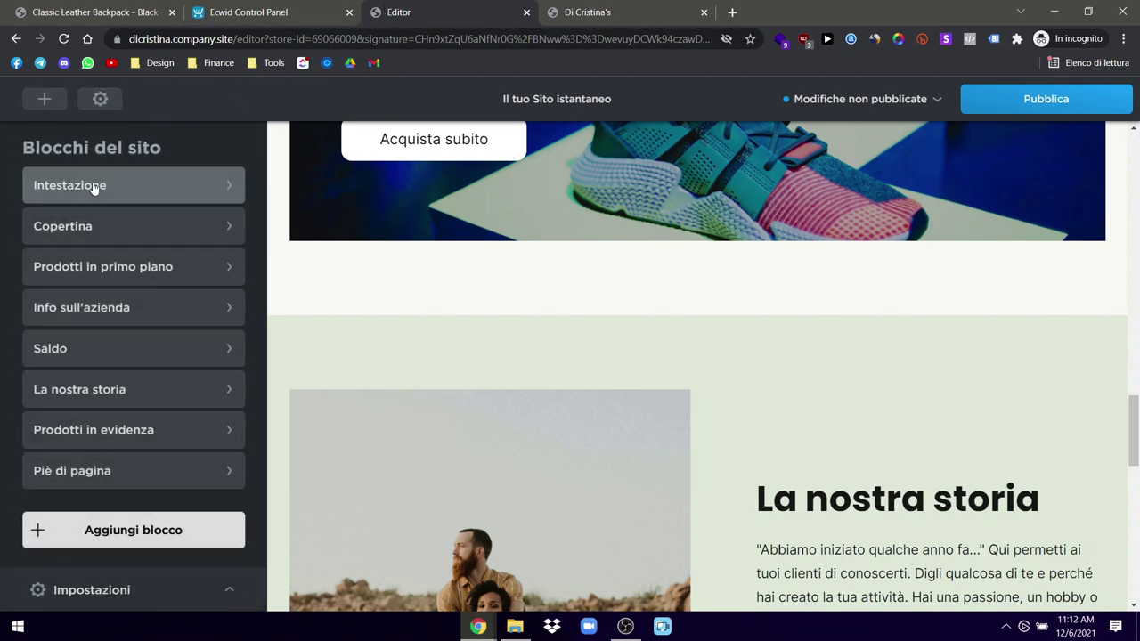
Step: Publish the site from Impostazioni > Design del negozio and return to the site blocks list
{"action": "left_click", "coordinate": [92, 591]}
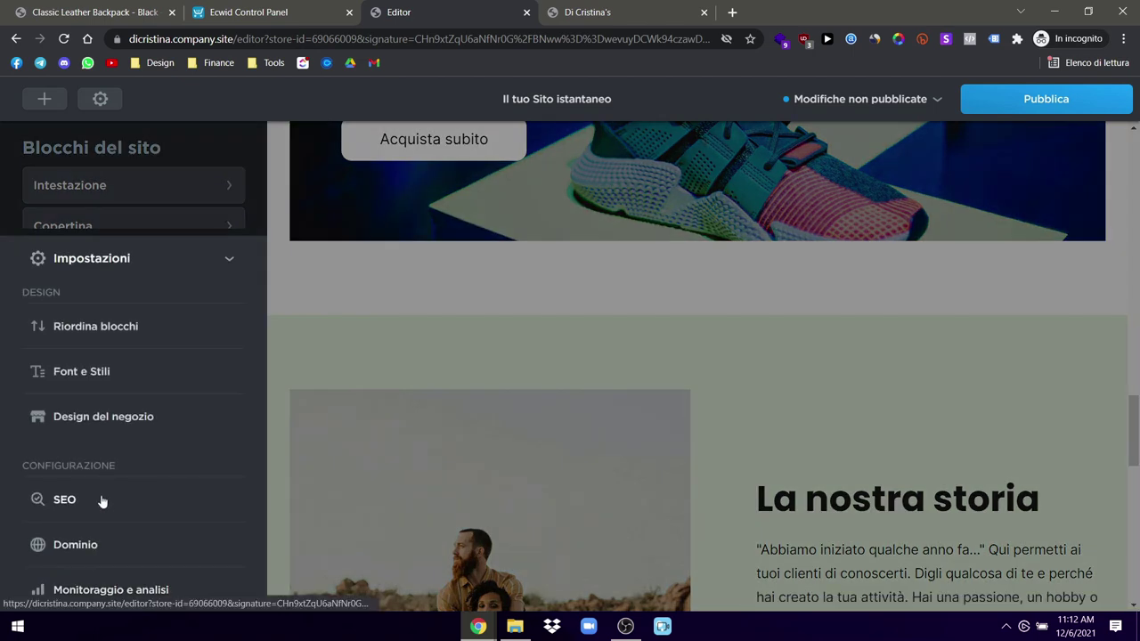
{"action": "left_click", "coordinate": [84, 417]}
{"action": "left_click", "coordinate": [1044, 98]}
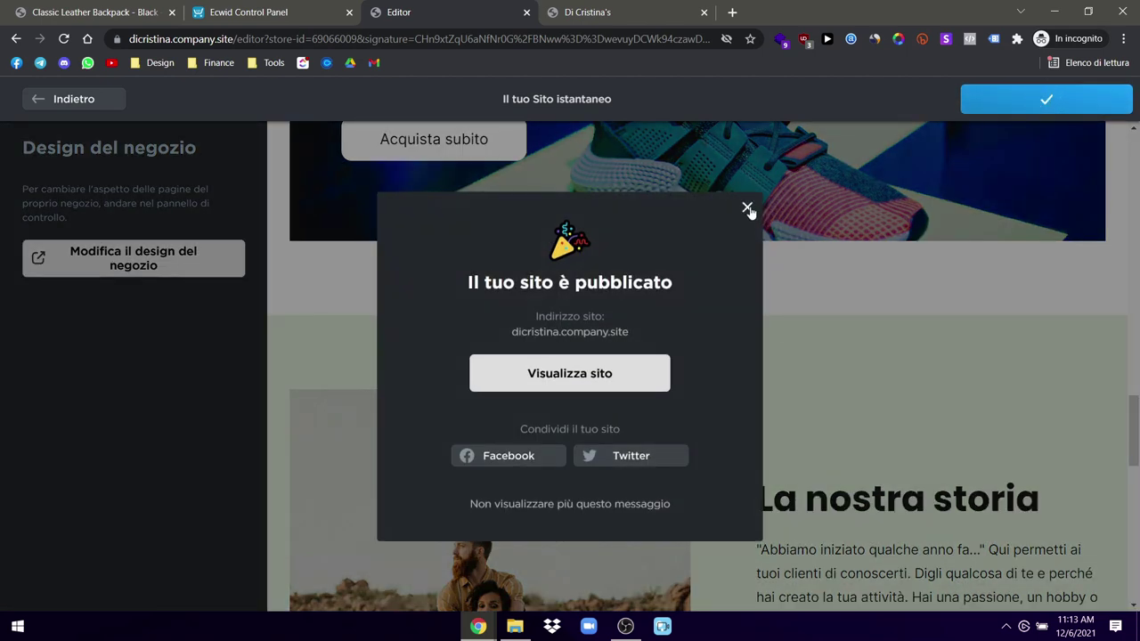
{"action": "left_click", "coordinate": [746, 206]}
{"action": "scroll", "coordinate": [681, 337], "scroll_direction": "up", "scroll_amount": 3}
{"action": "scroll", "coordinate": [681, 336], "scroll_direction": "up", "scroll_amount": 5}
{"action": "left_click", "coordinate": [68, 100]}
Step: Reload the live site tab so the 'Prodotti all'avanguardia' title shows
{"action": "left_click", "coordinate": [580, 8]}
{"action": "left_click", "coordinate": [63, 38]}
{"action": "left_click", "coordinate": [490, 9]}
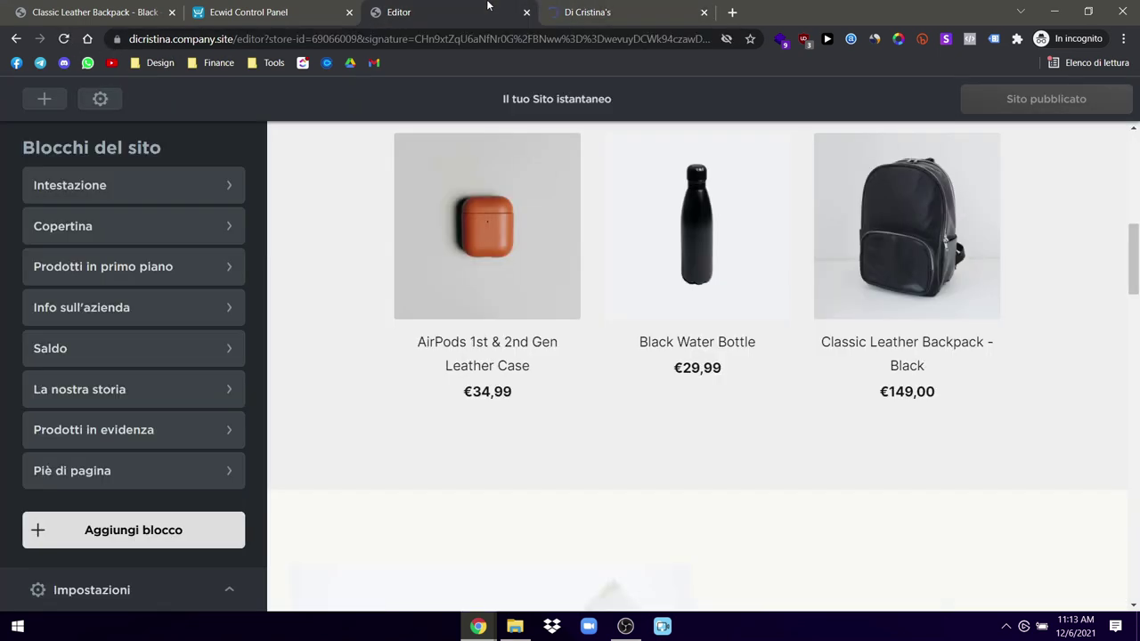
{"action": "left_click", "coordinate": [557, 11]}
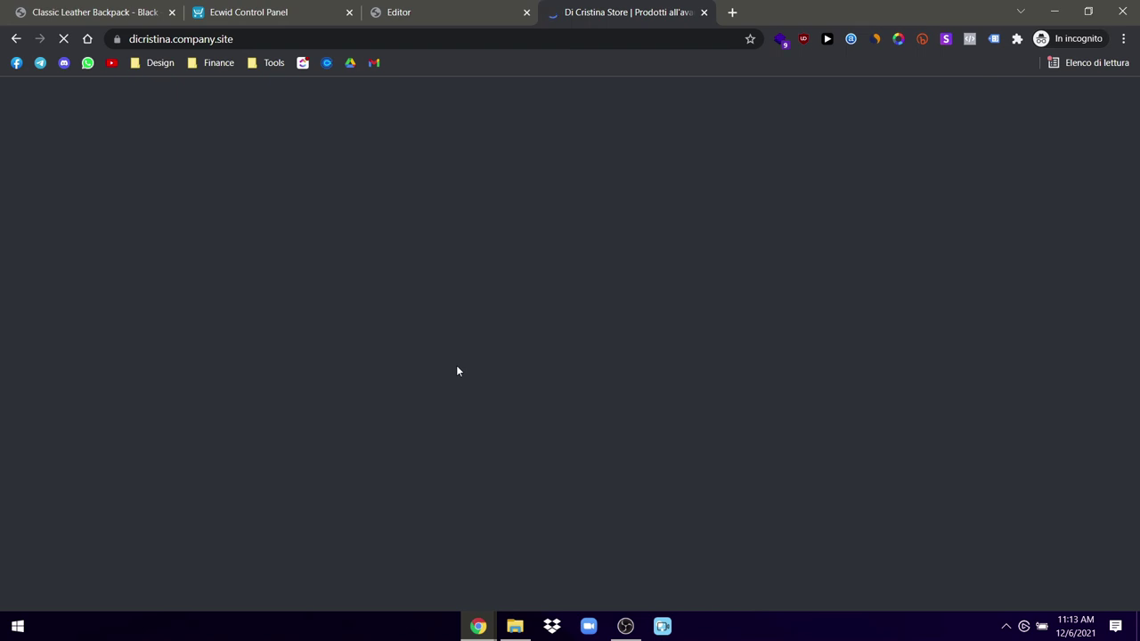
Step: Scroll through the live store's home page down to the footer and back up
{"action": "scroll", "coordinate": [457, 373], "scroll_direction": "down", "scroll_amount": 1}
{"action": "scroll", "coordinate": [456, 375], "scroll_direction": "down", "scroll_amount": 3}
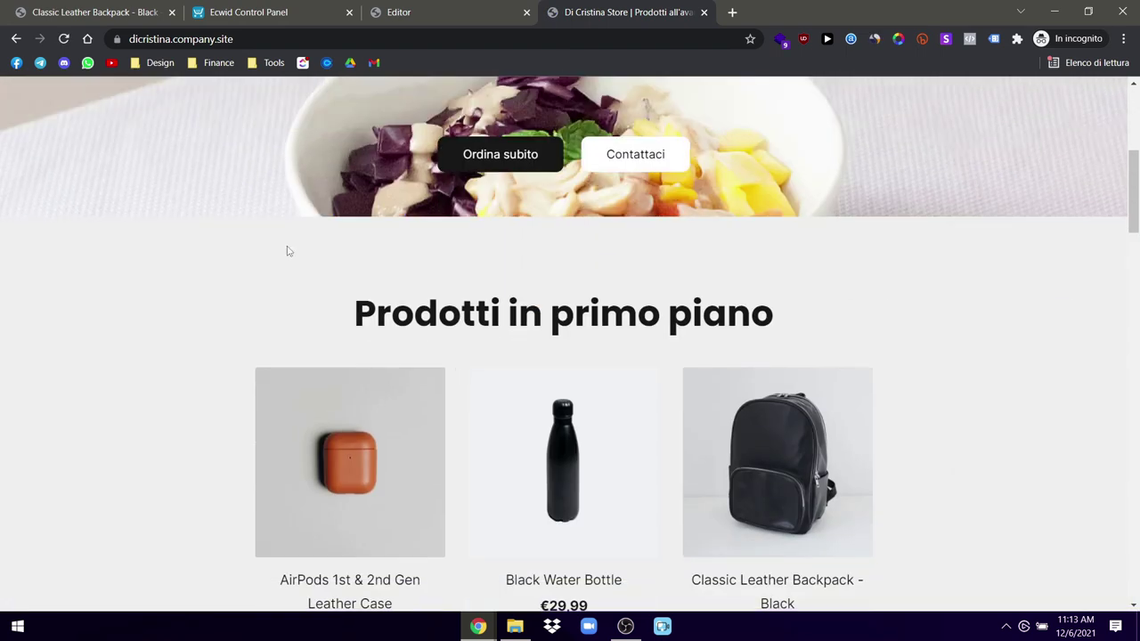
{"action": "scroll", "coordinate": [247, 369], "scroll_direction": "down", "scroll_amount": 4}
{"action": "scroll", "coordinate": [249, 368], "scroll_direction": "up", "scroll_amount": 9}
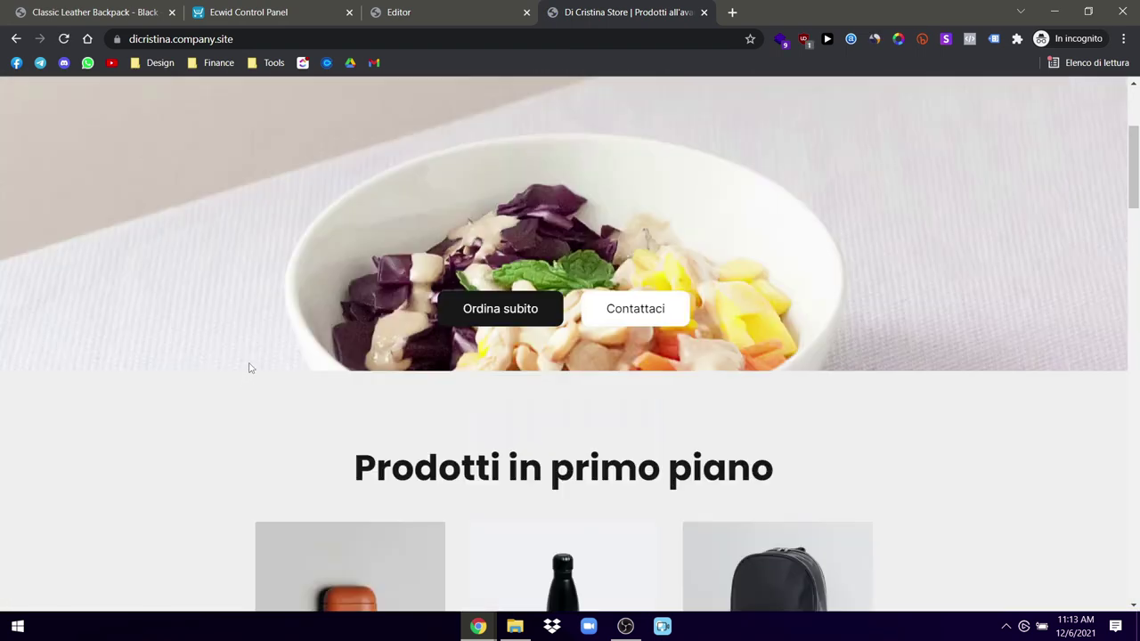
{"action": "scroll", "coordinate": [250, 368], "scroll_direction": "down", "scroll_amount": 5}
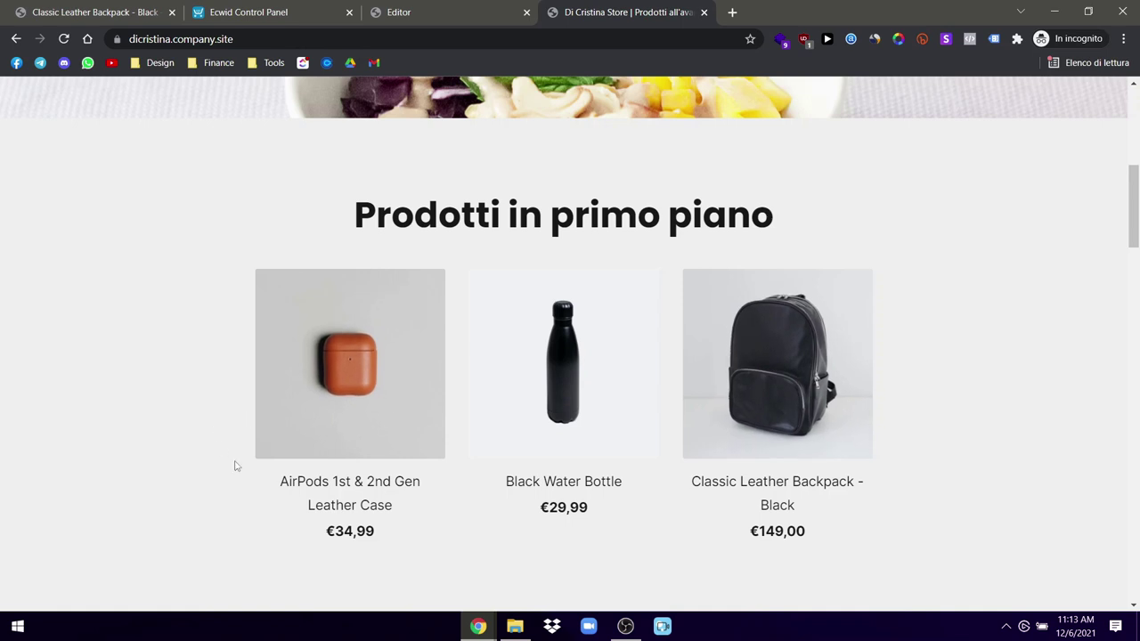
{"action": "scroll", "coordinate": [233, 463], "scroll_direction": "down", "scroll_amount": 2}
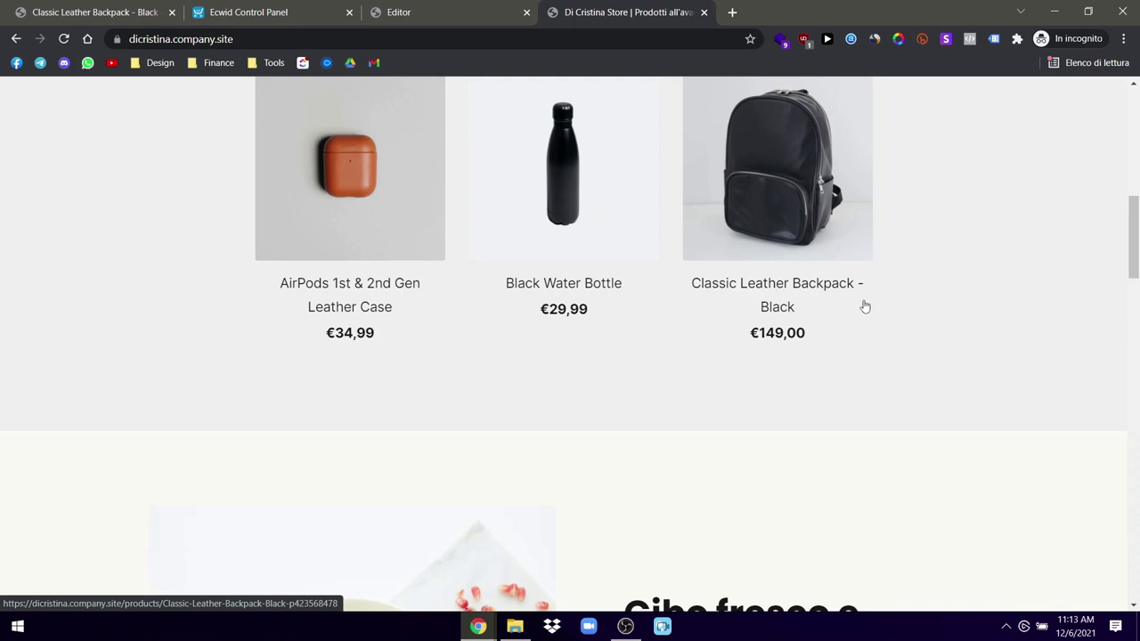
{"action": "scroll", "coordinate": [856, 339], "scroll_direction": "down", "scroll_amount": 5}
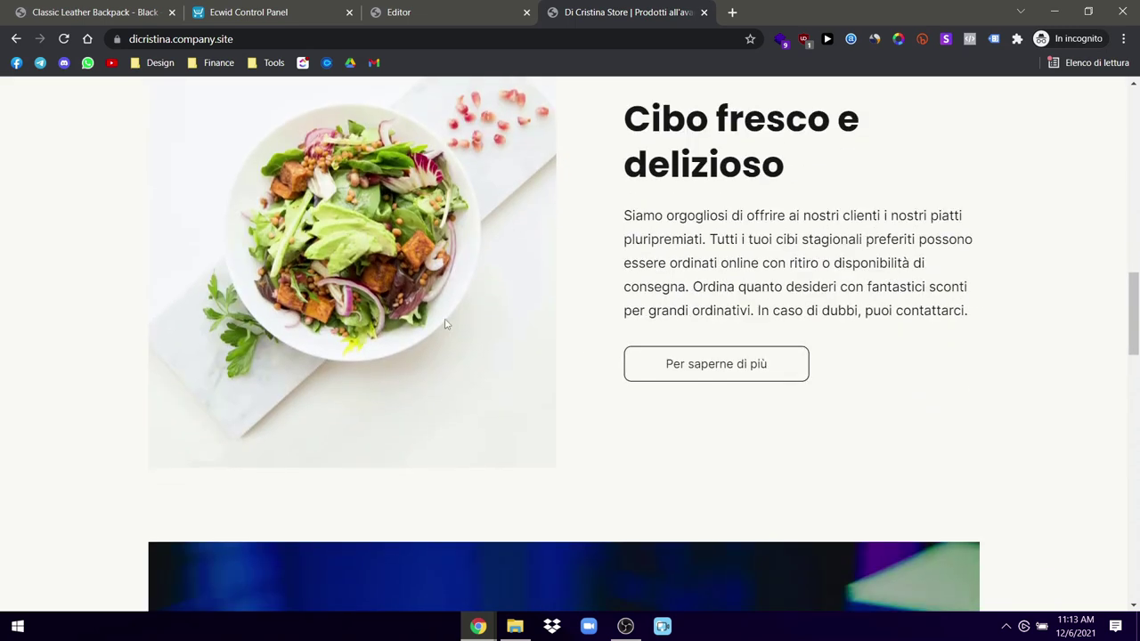
{"action": "scroll", "coordinate": [350, 282], "scroll_direction": "down", "scroll_amount": 4}
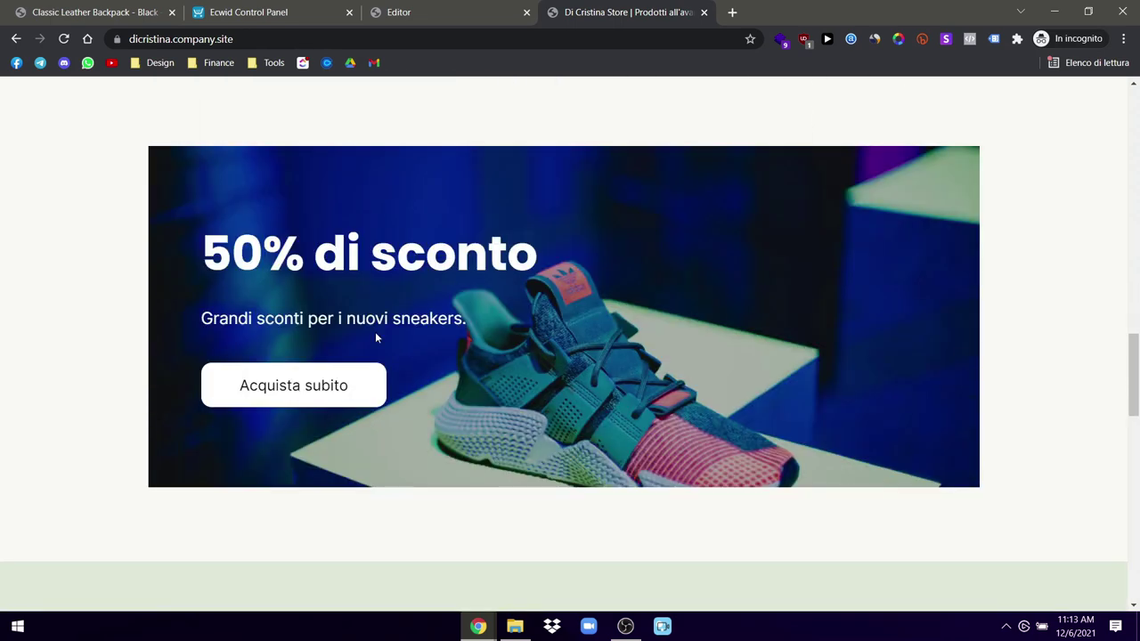
{"action": "scroll", "coordinate": [481, 344], "scroll_direction": "down", "scroll_amount": 6}
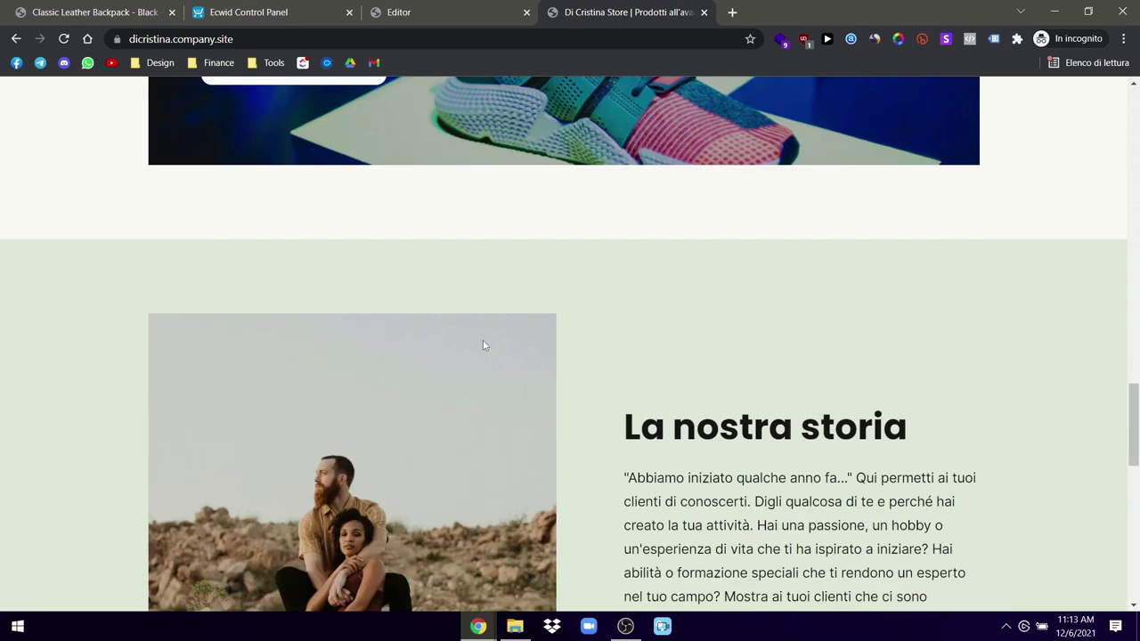
{"action": "scroll", "coordinate": [937, 445], "scroll_direction": "up", "scroll_amount": 6}
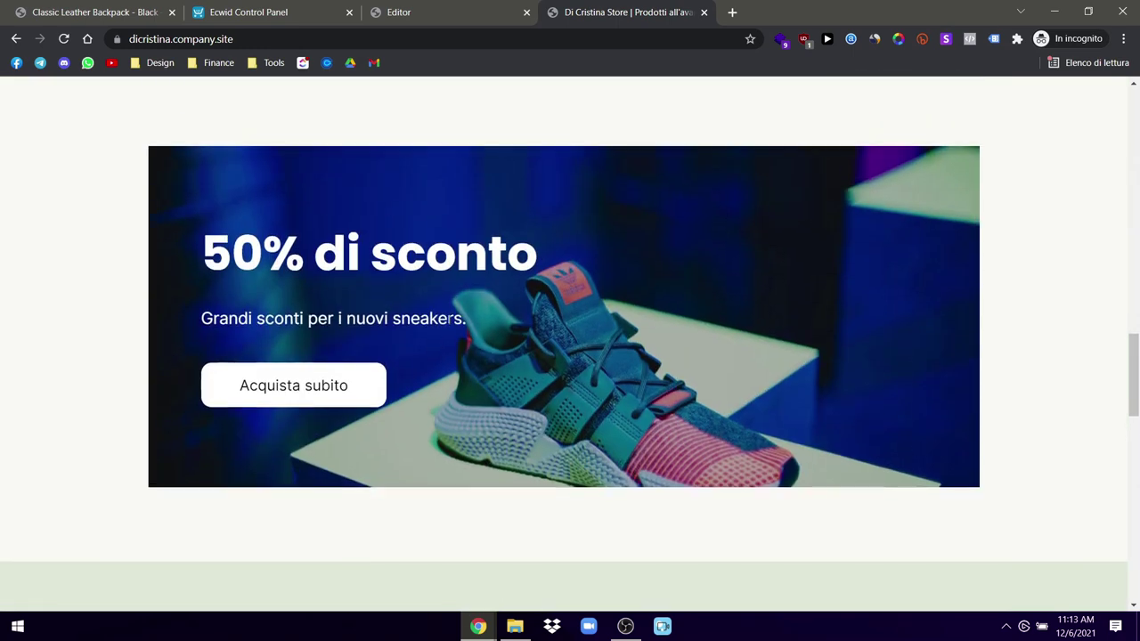
{"action": "left_click_drag", "start_coordinate": [465, 318], "coordinate": [328, 318]}
{"action": "left_click", "coordinate": [544, 378]}
{"action": "scroll", "coordinate": [537, 453], "scroll_direction": "down", "scroll_amount": 1}
{"action": "scroll", "coordinate": [538, 452], "scroll_direction": "down", "scroll_amount": 3}
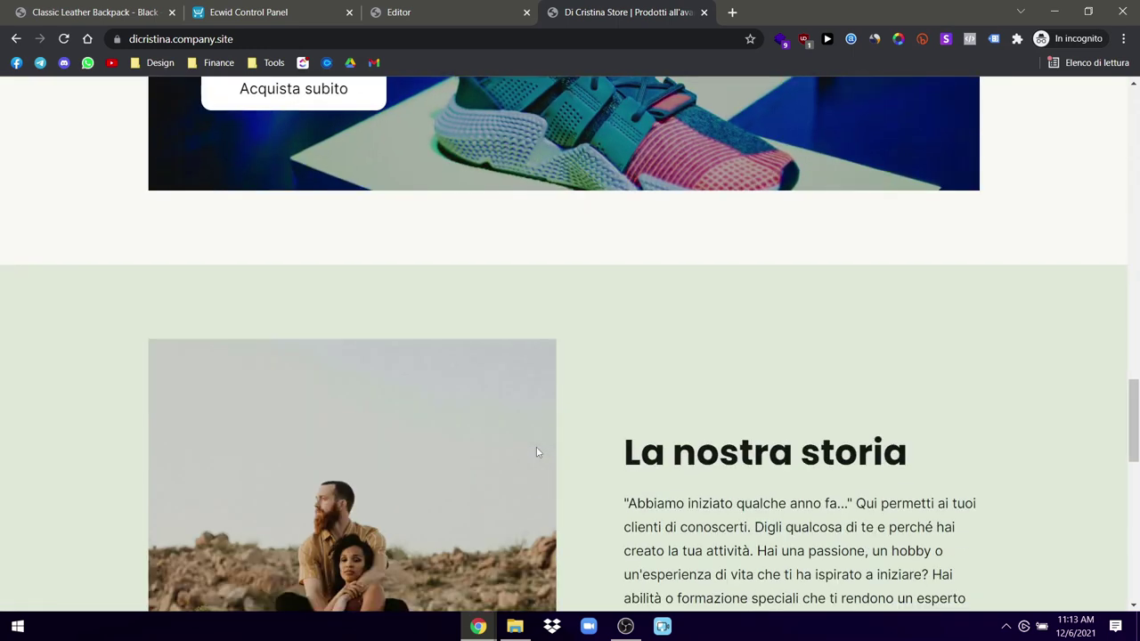
{"action": "scroll", "coordinate": [536, 453], "scroll_direction": "down", "scroll_amount": 2}
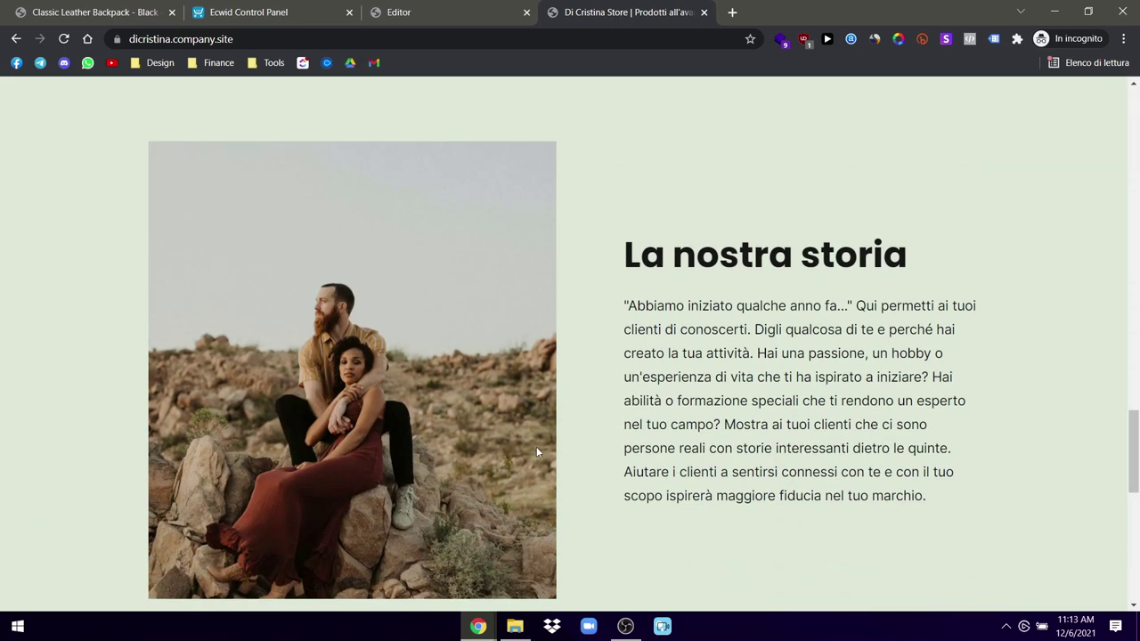
{"action": "scroll", "coordinate": [537, 453], "scroll_direction": "down", "scroll_amount": 4}
{"action": "scroll", "coordinate": [536, 453], "scroll_direction": "up", "scroll_amount": 1}
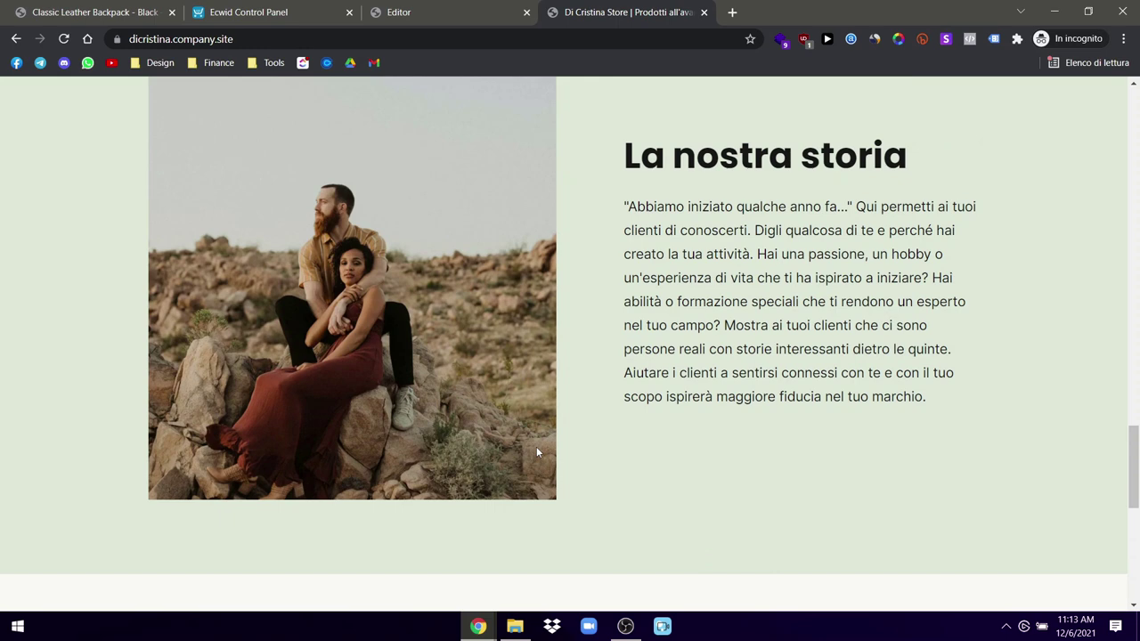
{"action": "scroll", "coordinate": [784, 425], "scroll_direction": "down", "scroll_amount": 6}
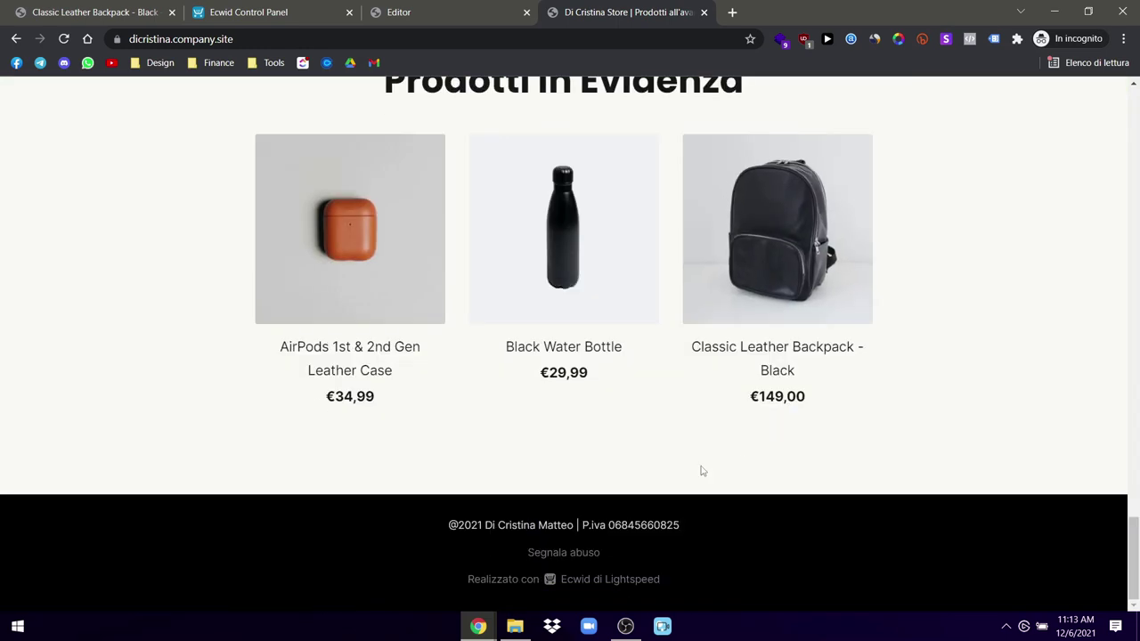
{"action": "scroll", "coordinate": [701, 471], "scroll_direction": "up", "scroll_amount": 20}
{"action": "scroll", "coordinate": [701, 471], "scroll_direction": "down", "scroll_amount": 20}
{"action": "left_click_drag", "start_coordinate": [452, 554], "coordinate": [763, 555]}
{"action": "left_click", "coordinate": [764, 553]}
{"action": "scroll", "coordinate": [766, 550], "scroll_direction": "up", "scroll_amount": 20}
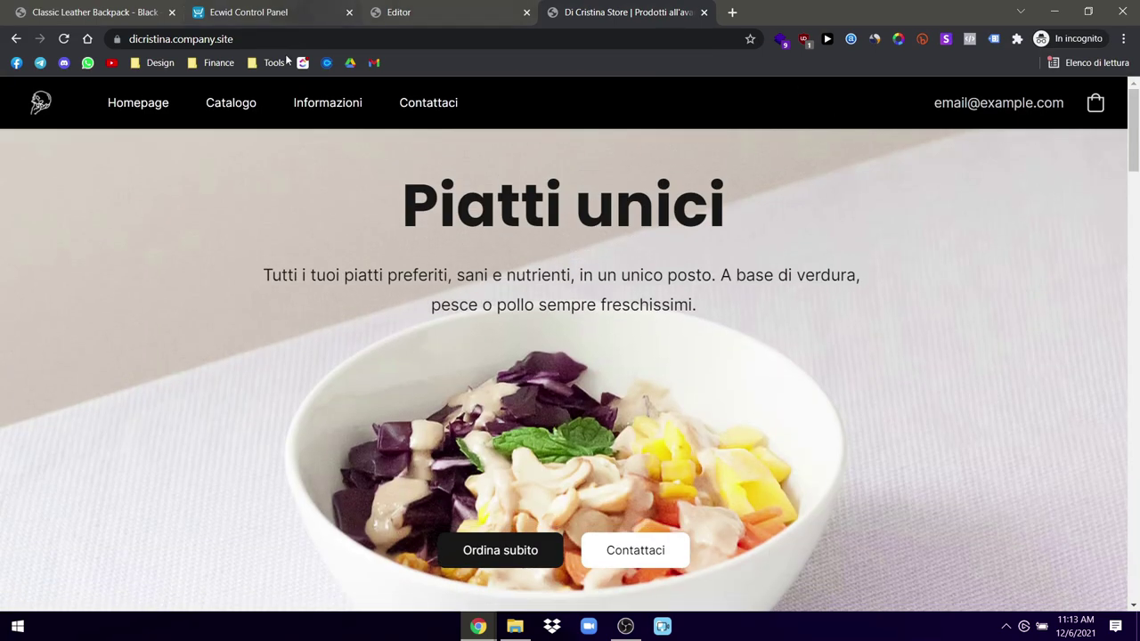
Step: View the Catalogo page and the La nostra storia section, then return to the editor
{"action": "left_click", "coordinate": [230, 104]}
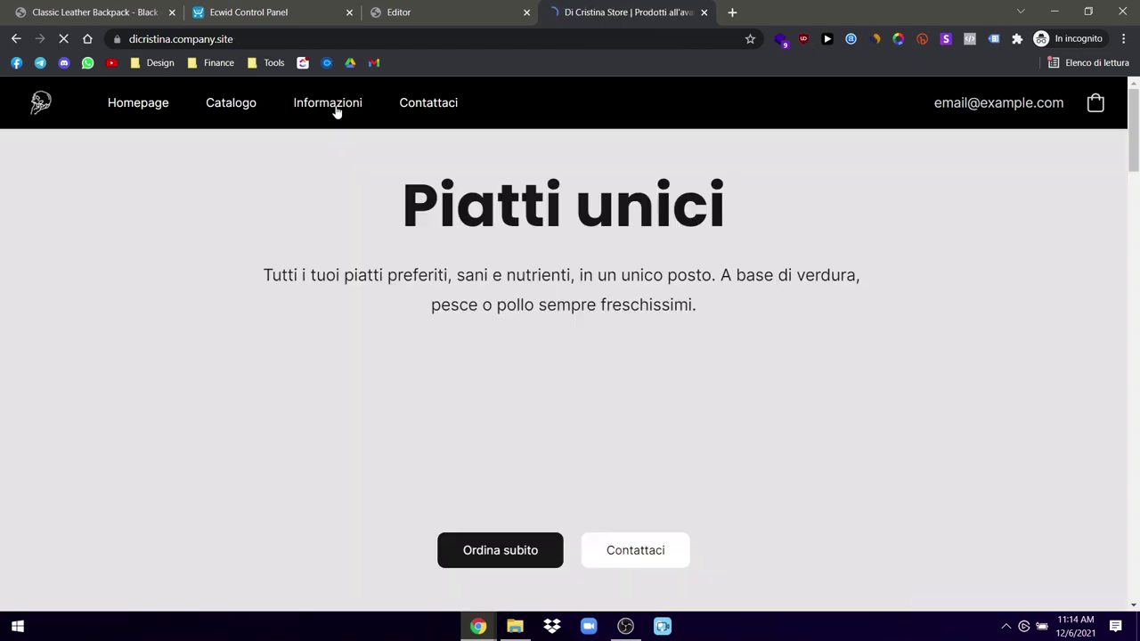
{"action": "left_click", "coordinate": [328, 104]}
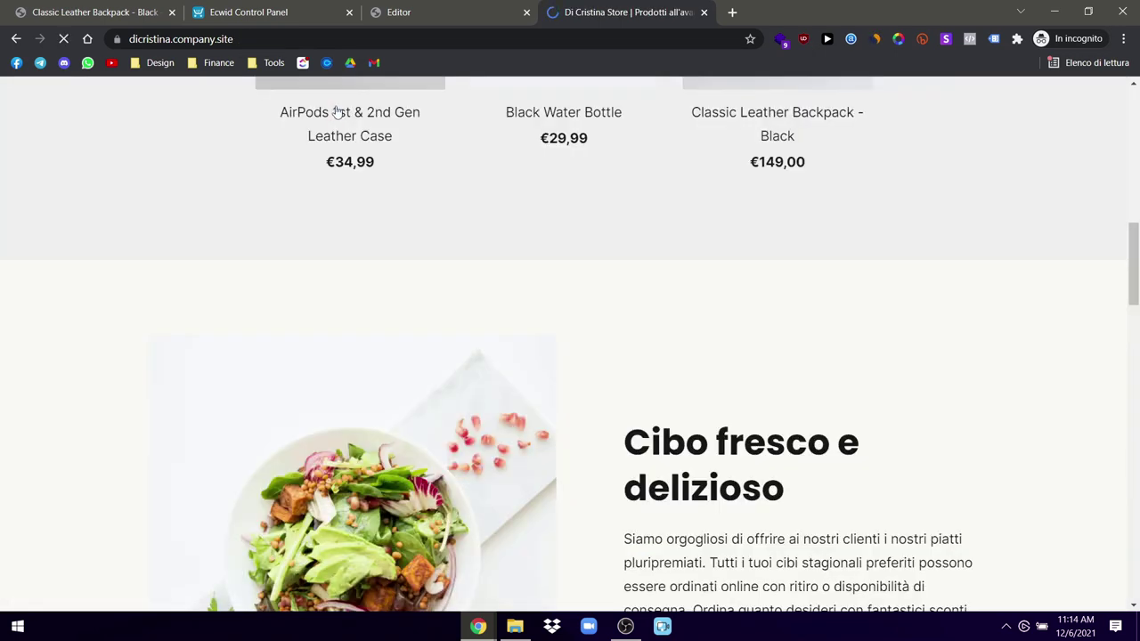
{"action": "scroll", "coordinate": [417, 296], "scroll_direction": "up", "scroll_amount": 15}
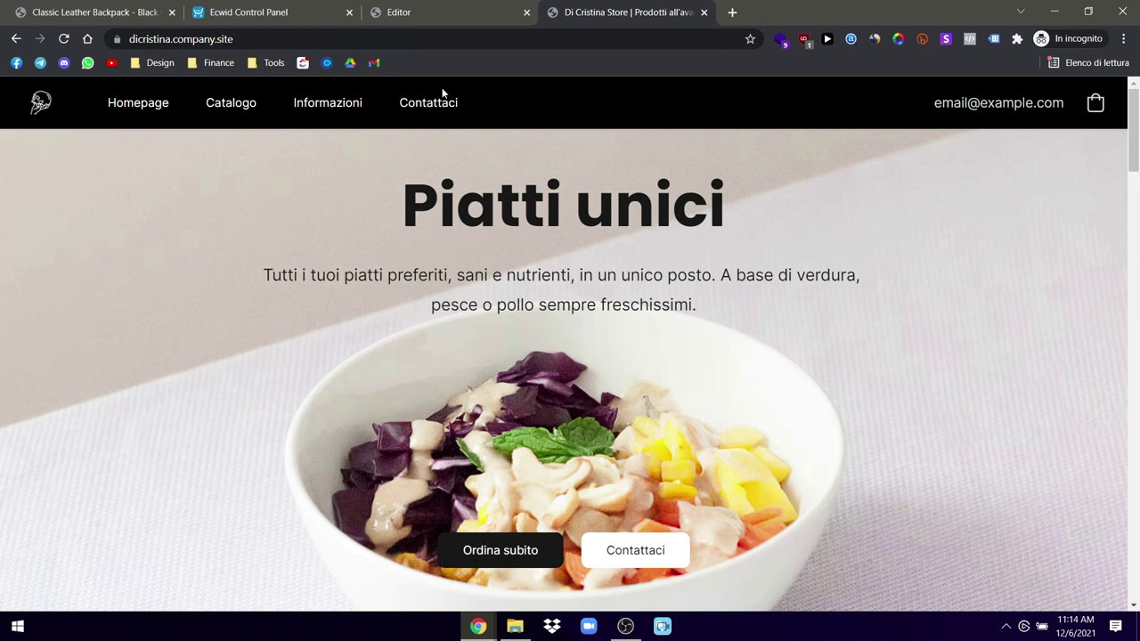
{"action": "left_click", "coordinate": [480, 8]}
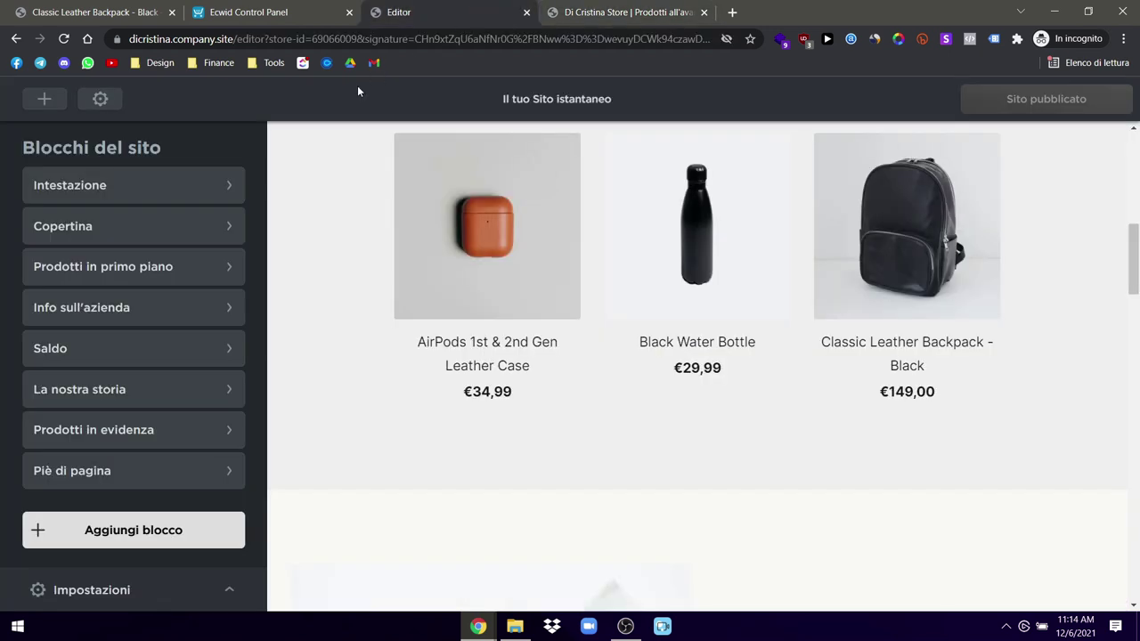
Step: Open the Intestazione block's design options and expand the navigation menu text settings
{"action": "left_click", "coordinate": [96, 217]}
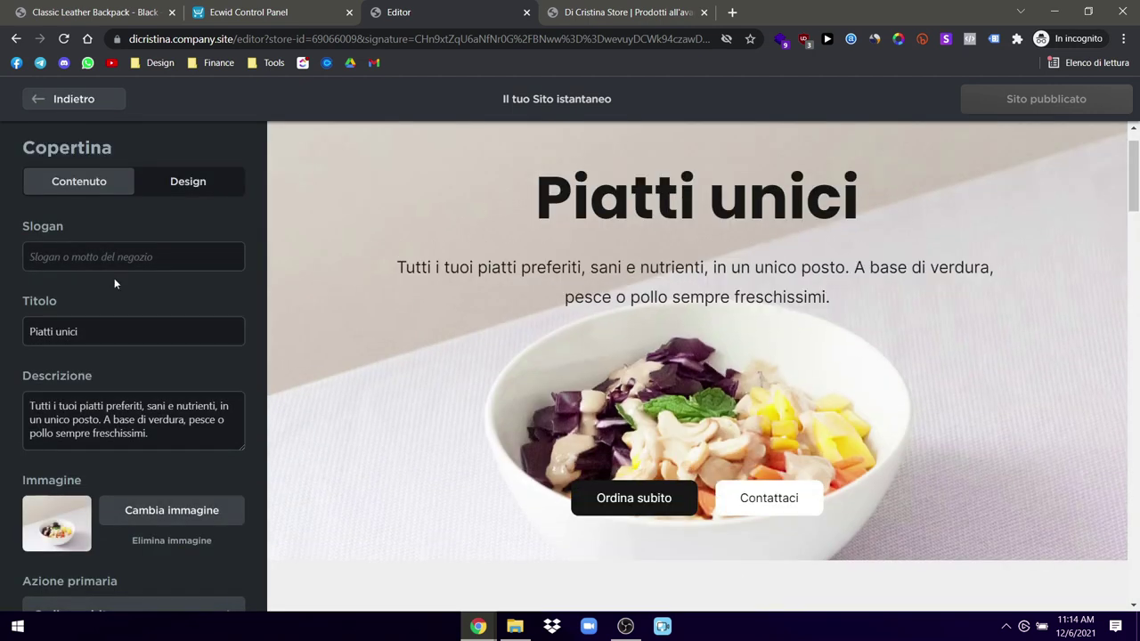
{"action": "left_click", "coordinate": [36, 100]}
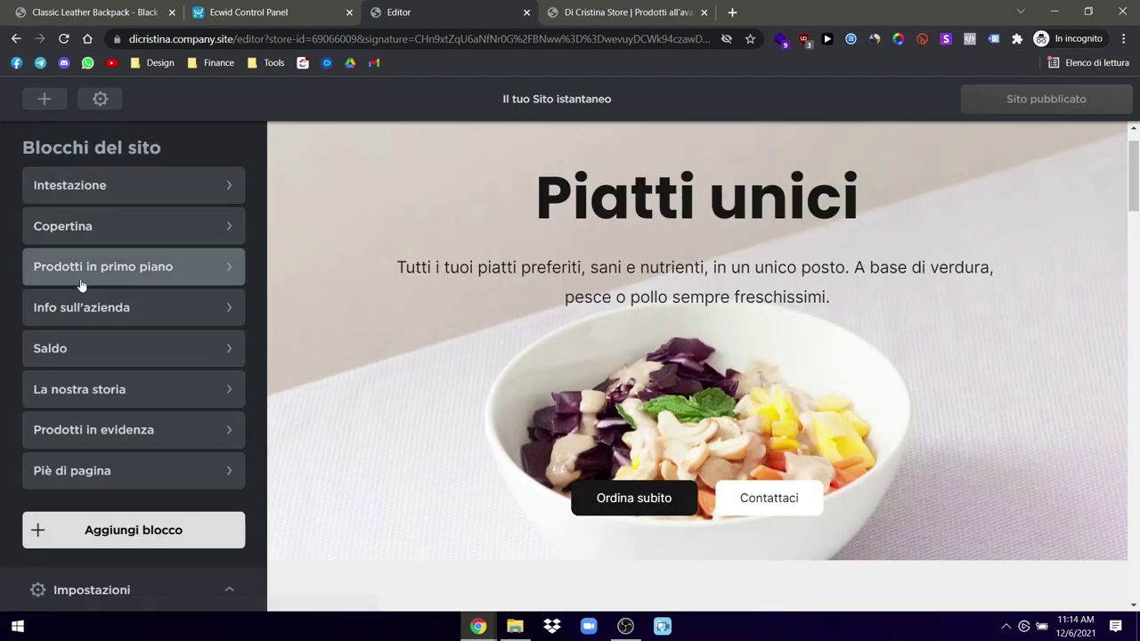
{"action": "left_click", "coordinate": [127, 185]}
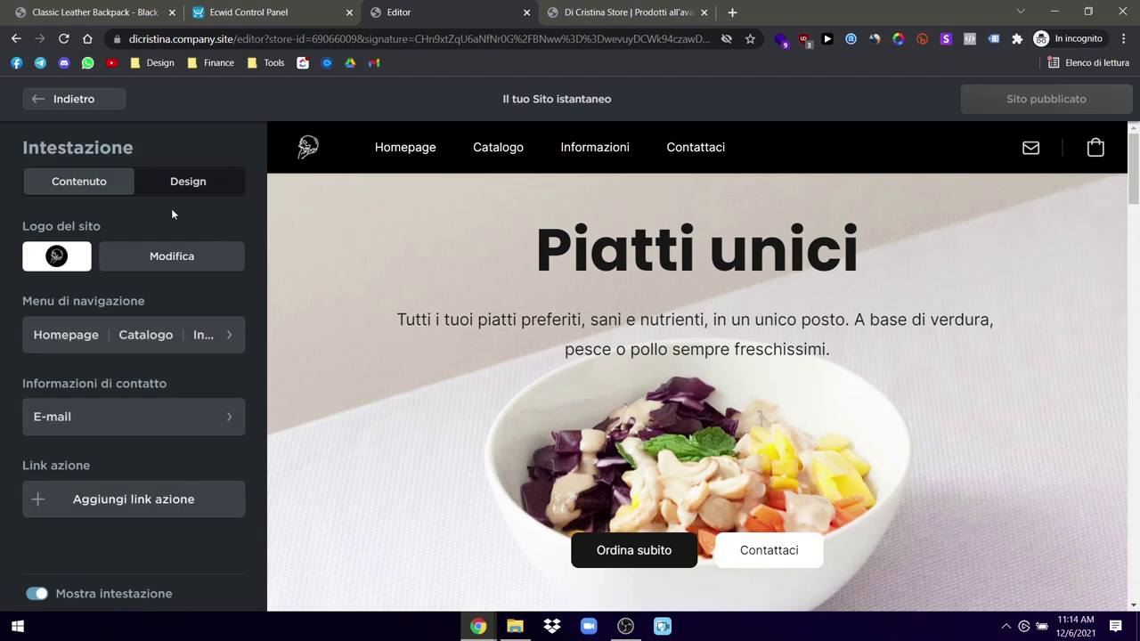
{"action": "left_click", "coordinate": [178, 181]}
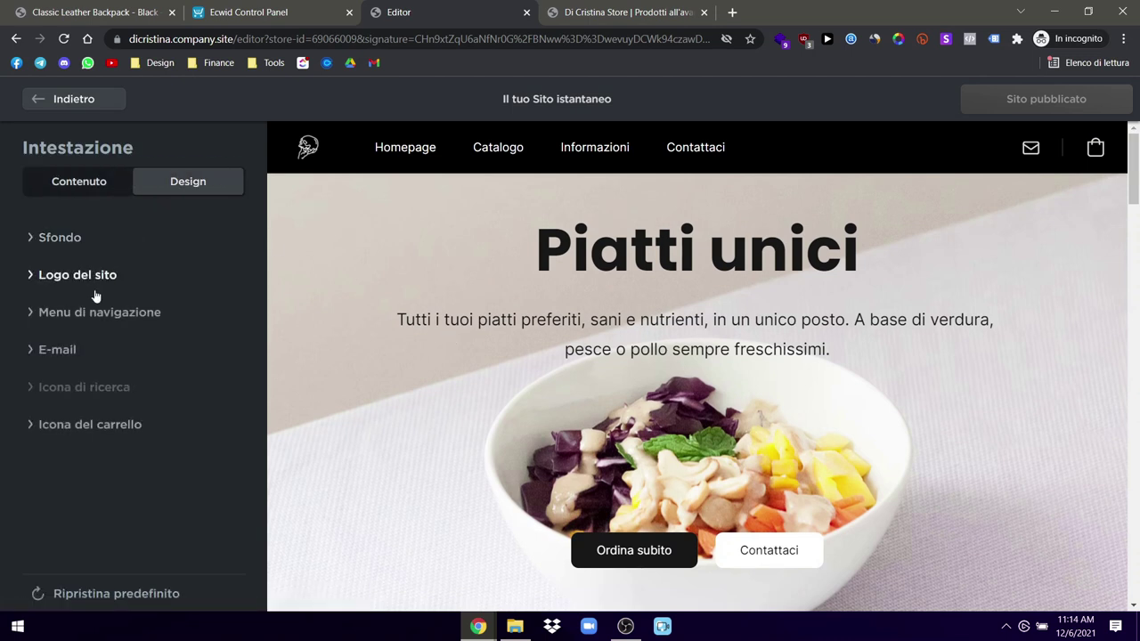
{"action": "left_click", "coordinate": [77, 282]}
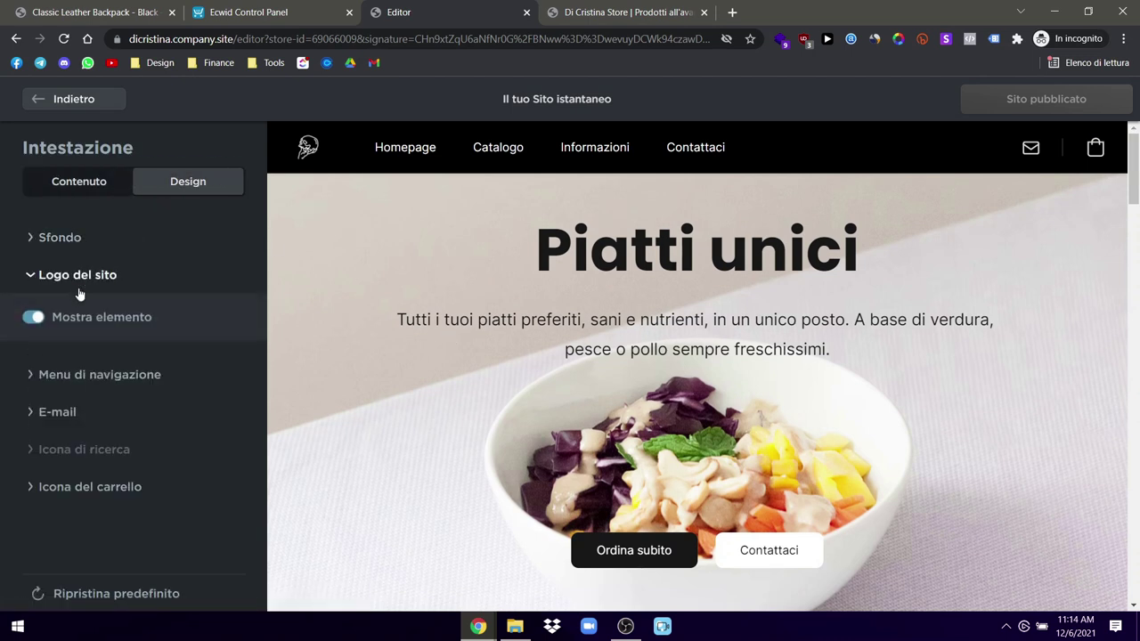
{"action": "left_click", "coordinate": [82, 377]}
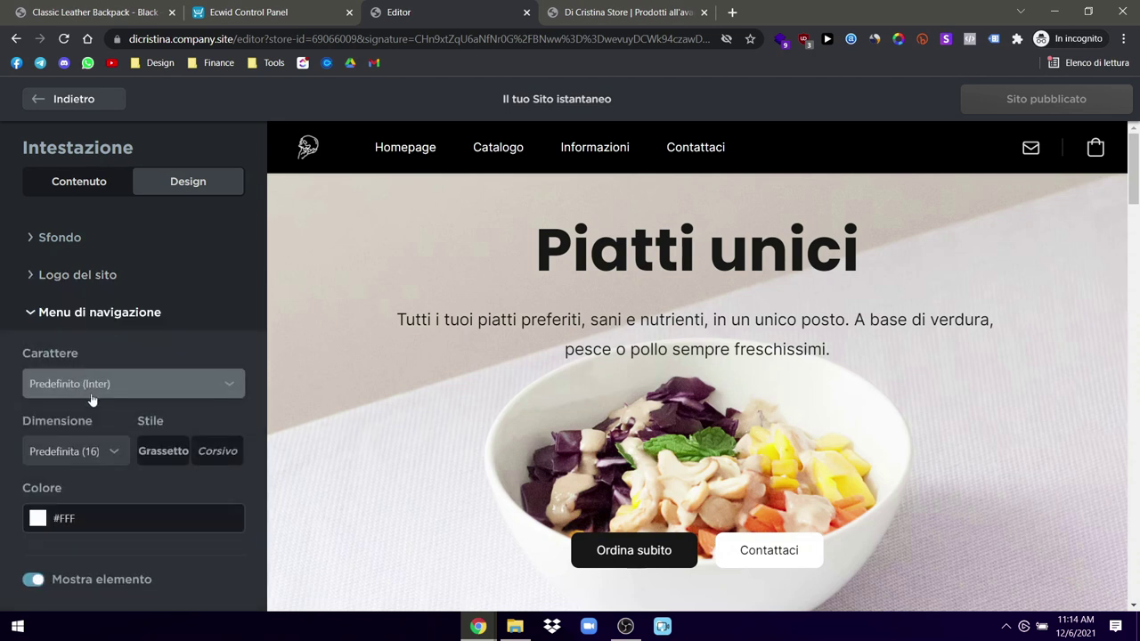
{"action": "left_click", "coordinate": [92, 390]}
{"action": "scroll", "coordinate": [71, 354], "scroll_direction": "down", "scroll_amount": 1}
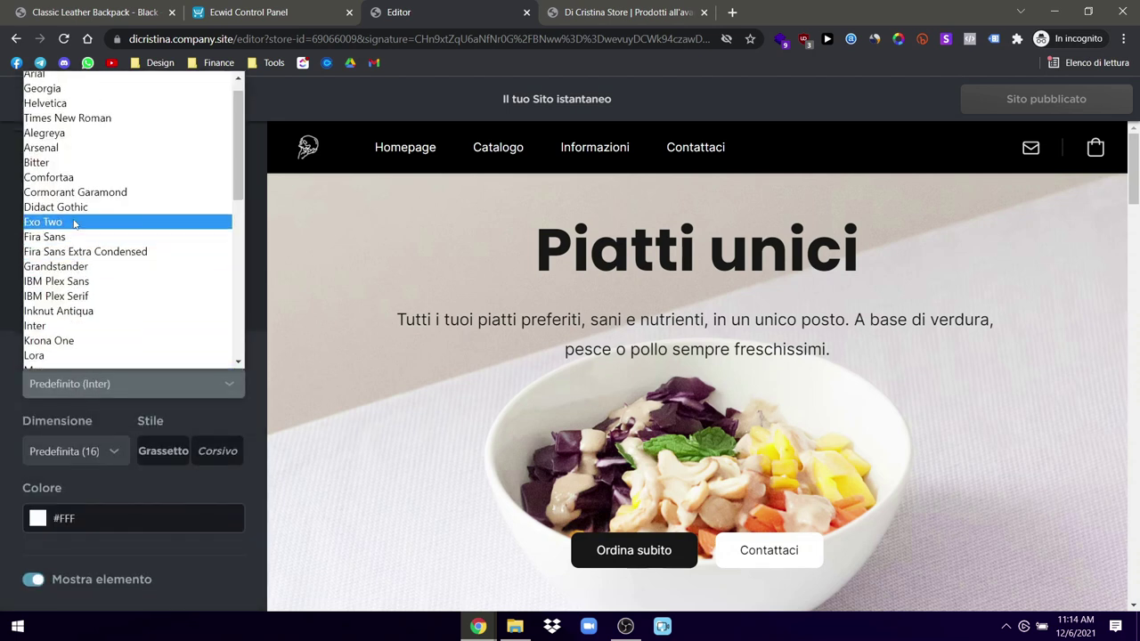
{"action": "scroll", "coordinate": [74, 226], "scroll_direction": "up", "scroll_amount": 1}
Step: Set the navigation menu text size to 14, leaving it neither bold nor italic
{"action": "left_click", "coordinate": [96, 463]}
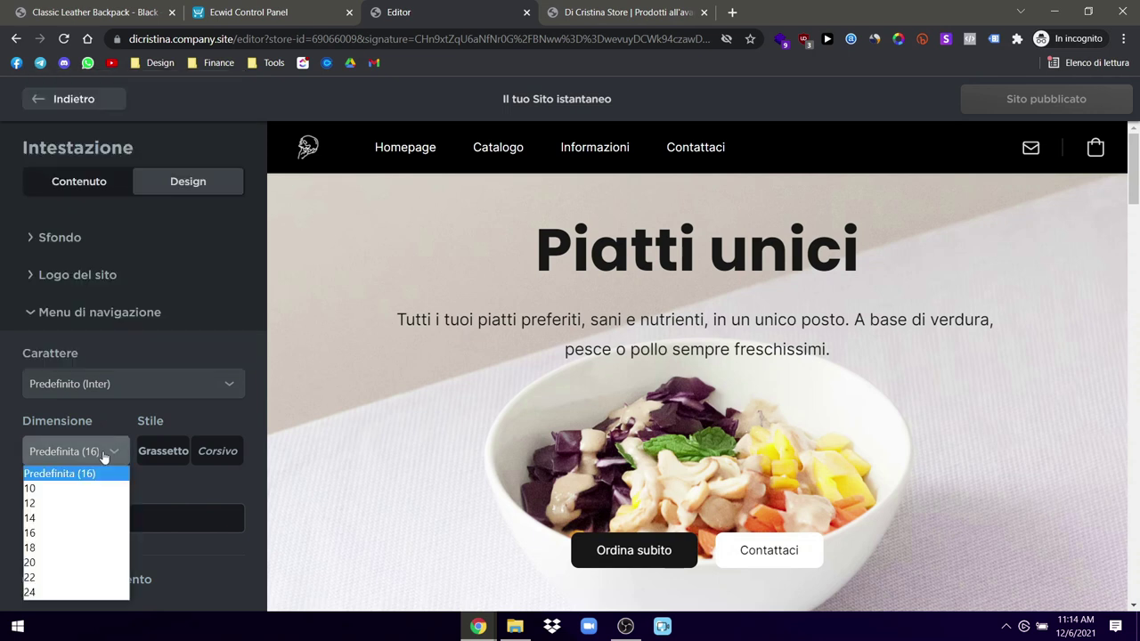
{"action": "left_click", "coordinate": [33, 519]}
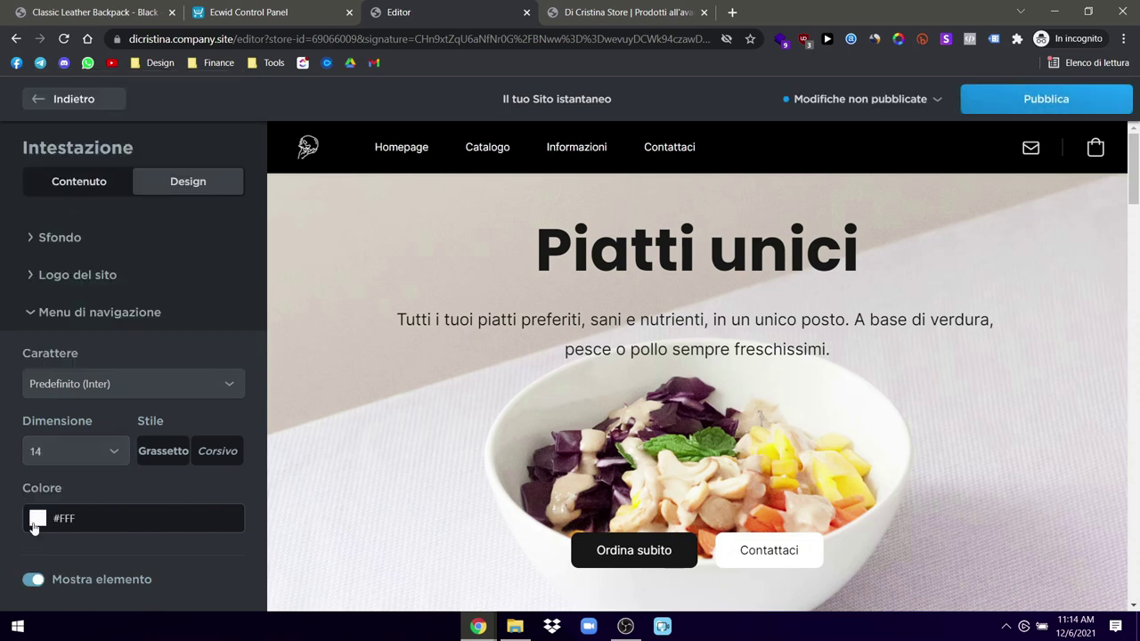
{"action": "left_click", "coordinate": [164, 453]}
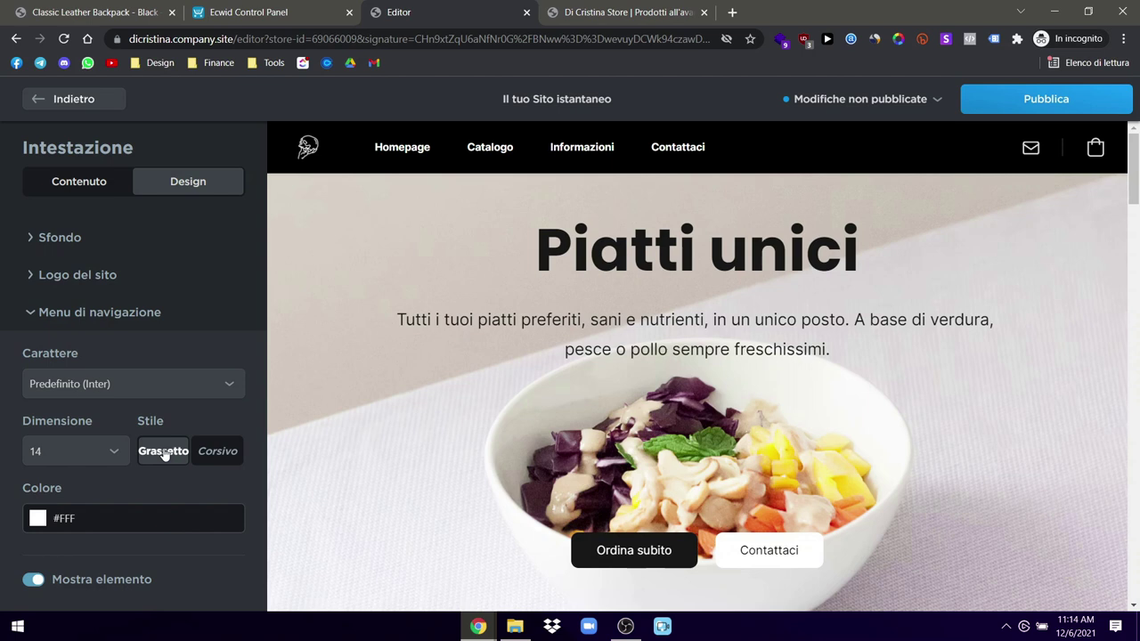
{"action": "left_click", "coordinate": [216, 456]}
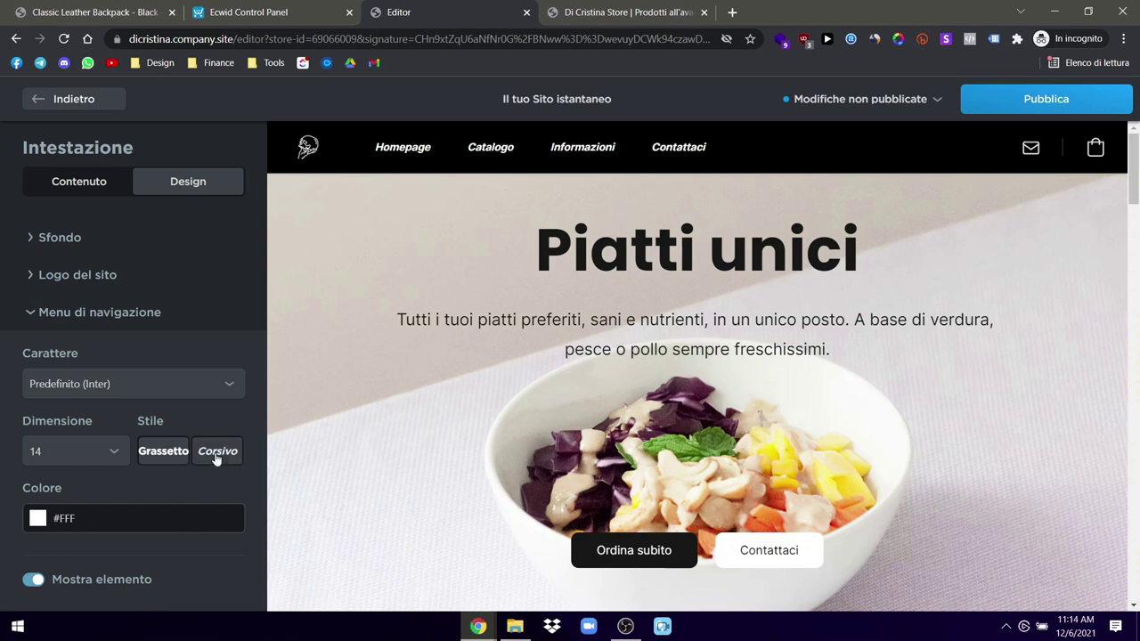
{"action": "left_click", "coordinate": [212, 456]}
{"action": "left_click", "coordinate": [167, 456]}
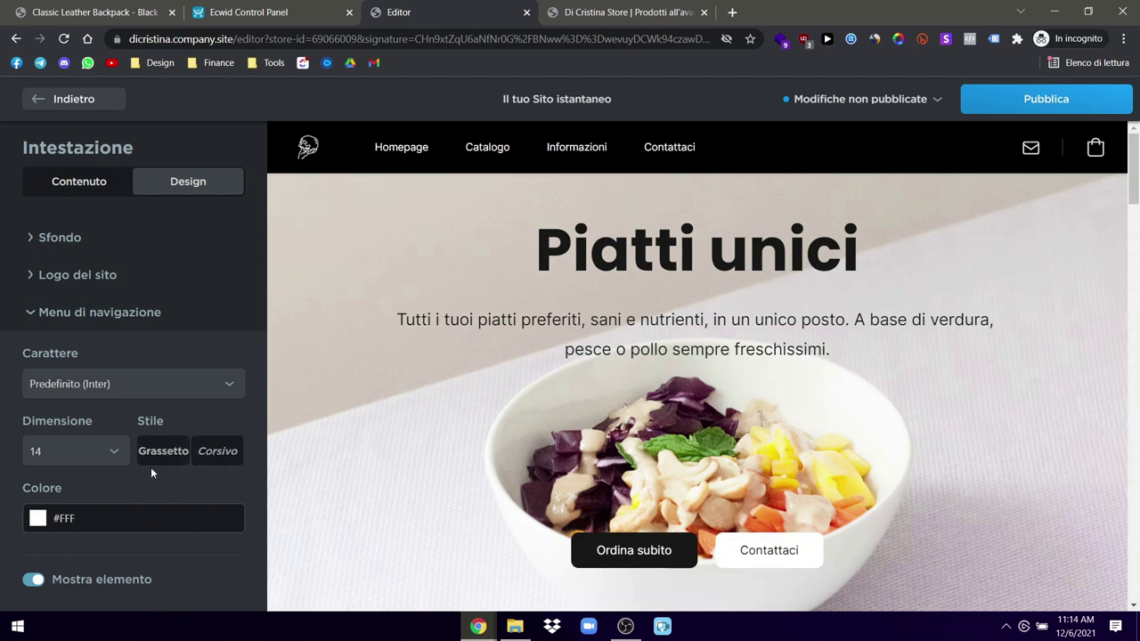
Step: Change the navigation menu font to Poppins
{"action": "left_click", "coordinate": [94, 392]}
{"action": "scroll", "coordinate": [83, 318], "scroll_direction": "down", "scroll_amount": 1}
{"action": "scroll", "coordinate": [69, 170], "scroll_direction": "up", "scroll_amount": 1}
{"action": "scroll", "coordinate": [67, 205], "scroll_direction": "down", "scroll_amount": 4}
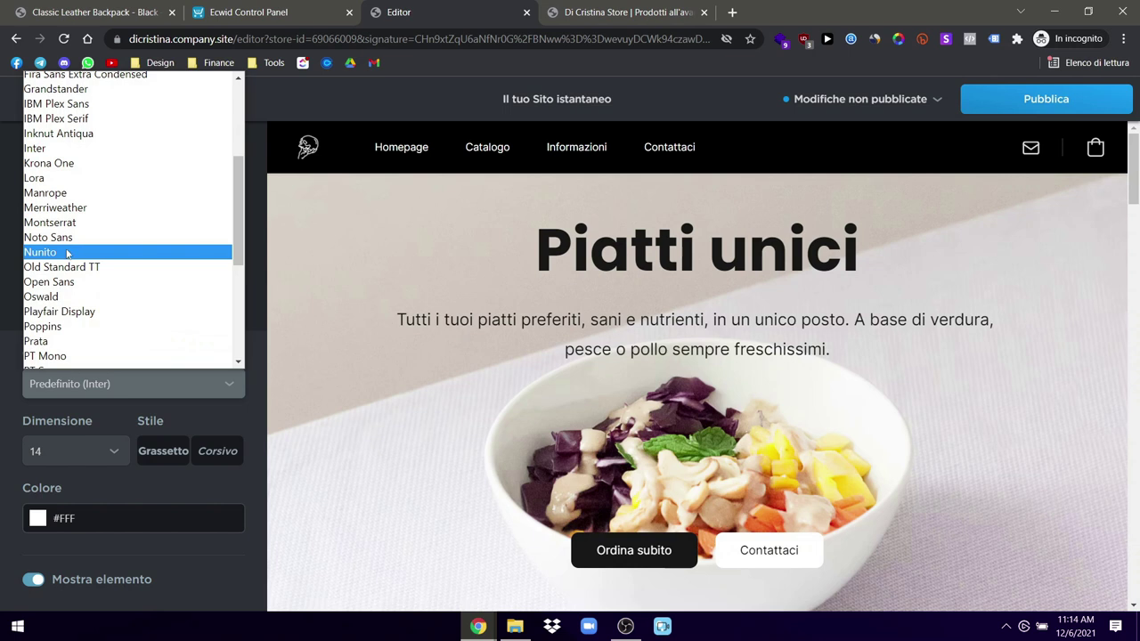
{"action": "left_click", "coordinate": [66, 328]}
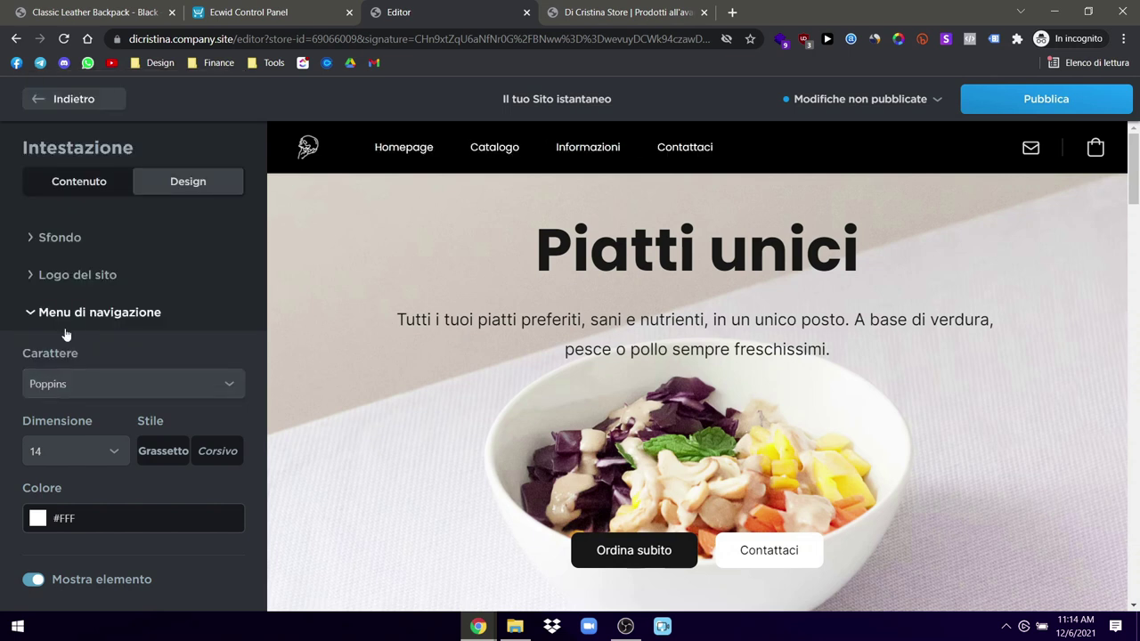
Step: Publish the Poppins header menu change and check it on the live site
{"action": "left_click", "coordinate": [1108, 102]}
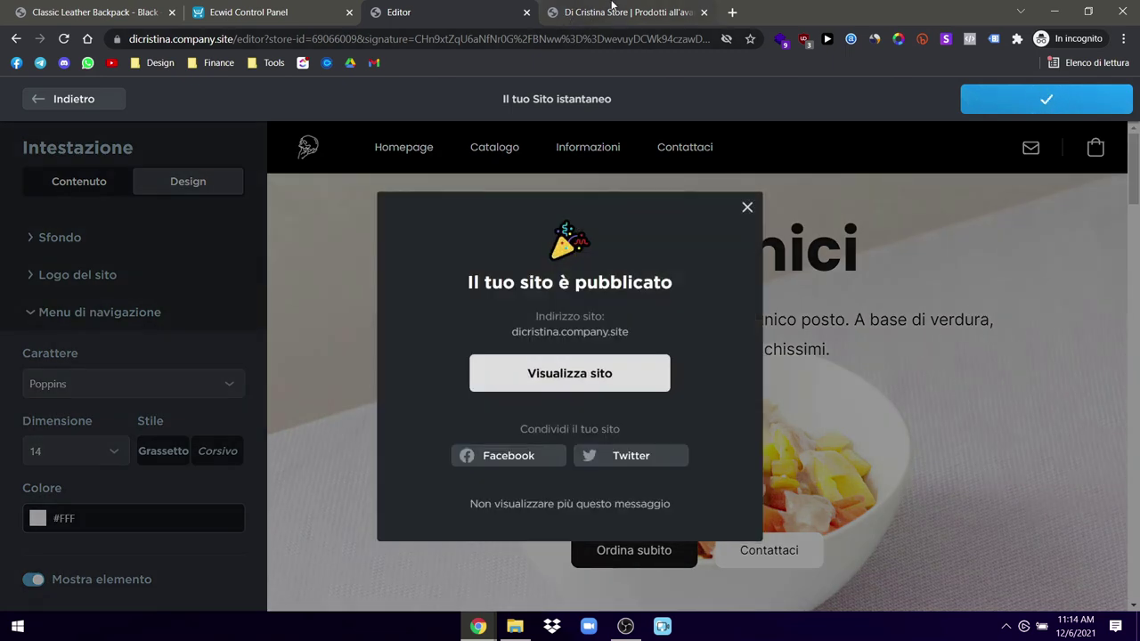
{"action": "left_click", "coordinate": [628, 11]}
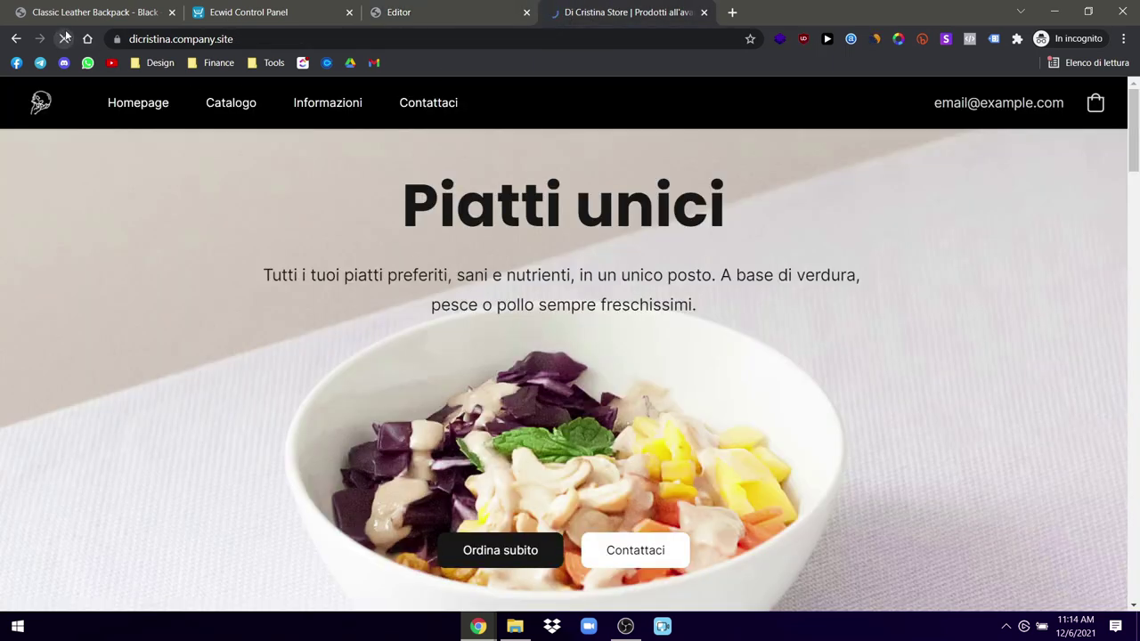
{"action": "left_click", "coordinate": [414, 8]}
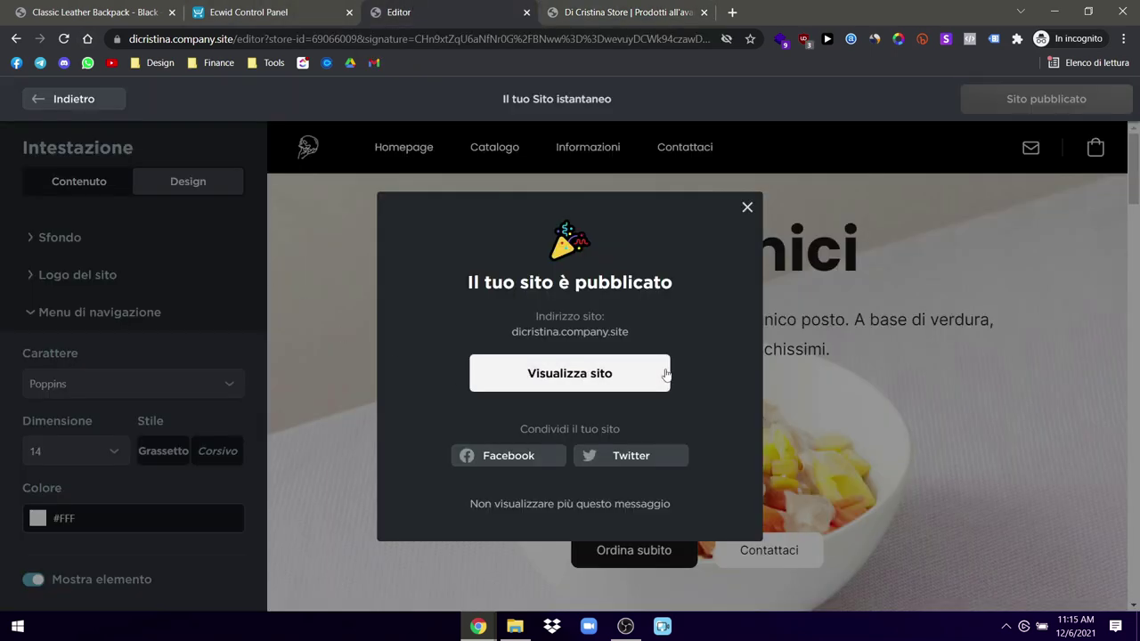
{"action": "left_click", "coordinate": [749, 207]}
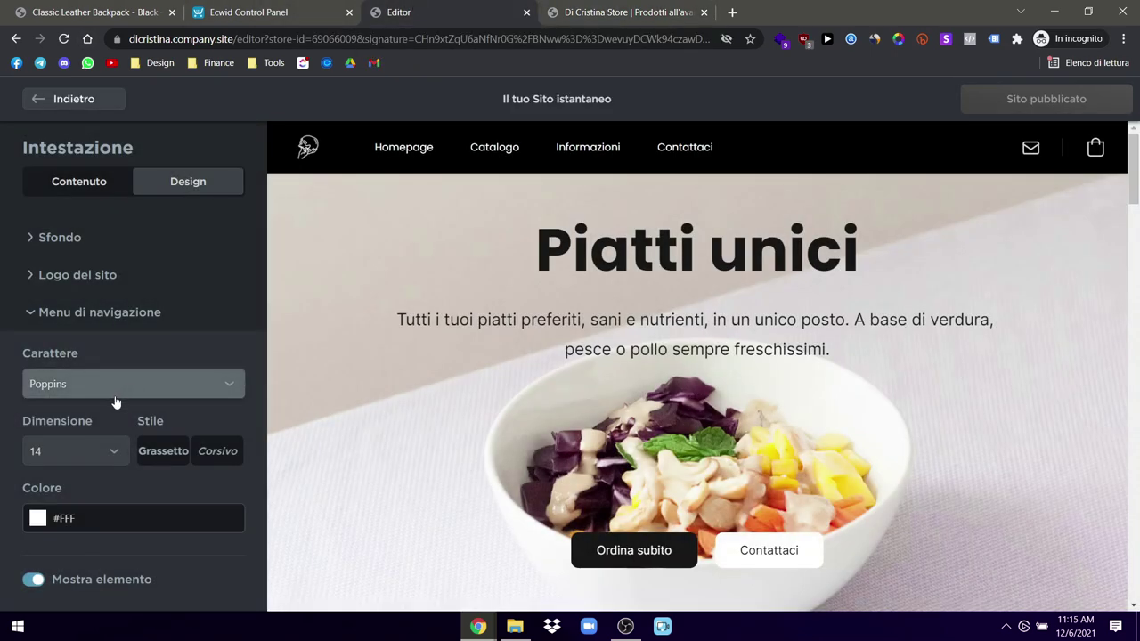
Step: Go back to the site blocks list and open the Copertina cover block's settings
{"action": "scroll", "coordinate": [113, 404], "scroll_direction": "down", "scroll_amount": 1}
{"action": "scroll", "coordinate": [113, 403], "scroll_direction": "down", "scroll_amount": 1}
{"action": "left_click", "coordinate": [90, 541]}
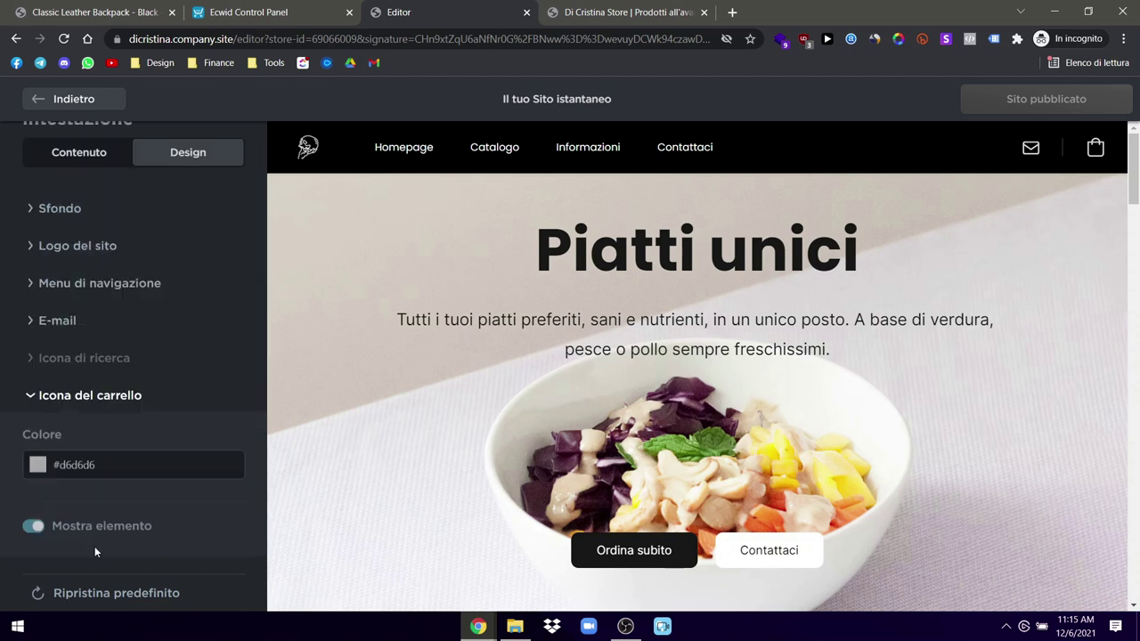
{"action": "scroll", "coordinate": [111, 356], "scroll_direction": "up", "scroll_amount": 1}
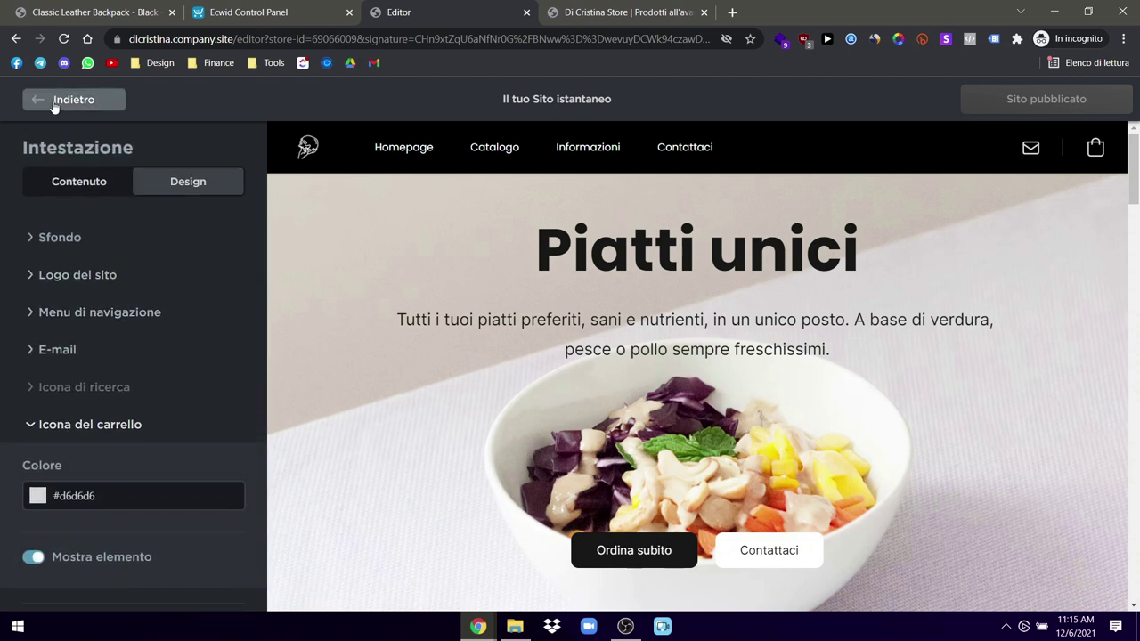
{"action": "left_click", "coordinate": [51, 102]}
{"action": "scroll", "coordinate": [481, 320], "scroll_direction": "down", "scroll_amount": 3}
{"action": "scroll", "coordinate": [513, 372], "scroll_direction": "up", "scroll_amount": 3}
{"action": "left_click", "coordinate": [109, 230]}
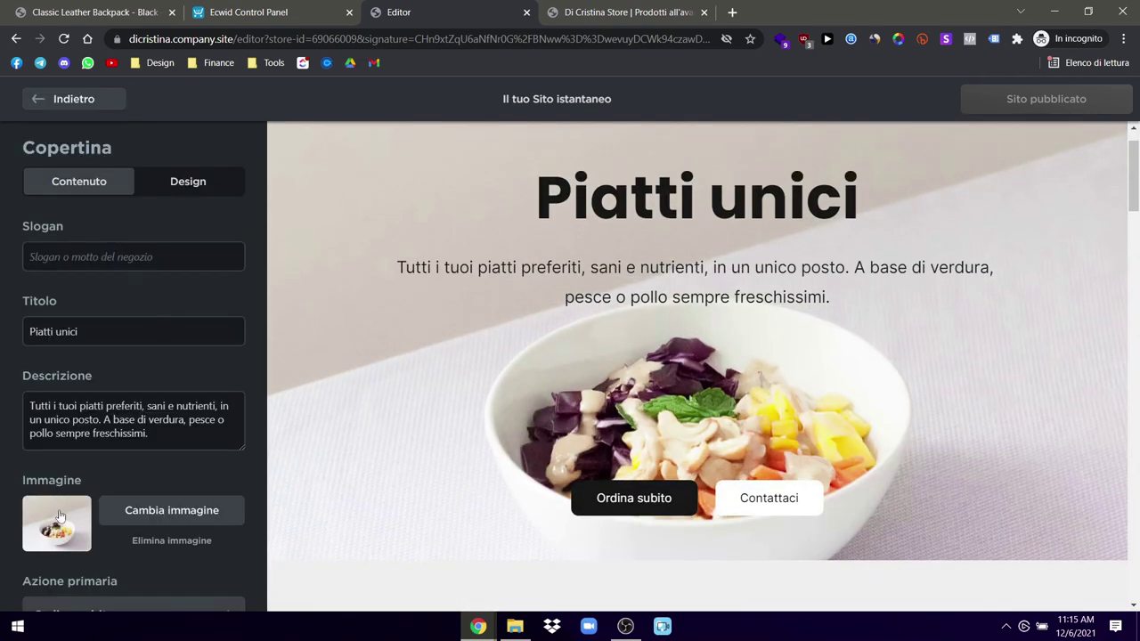
Step: Change the primary button title from Ordina subito to 'Esplora Il Catalogo'
{"action": "scroll", "coordinate": [75, 510], "scroll_direction": "down", "scroll_amount": 1}
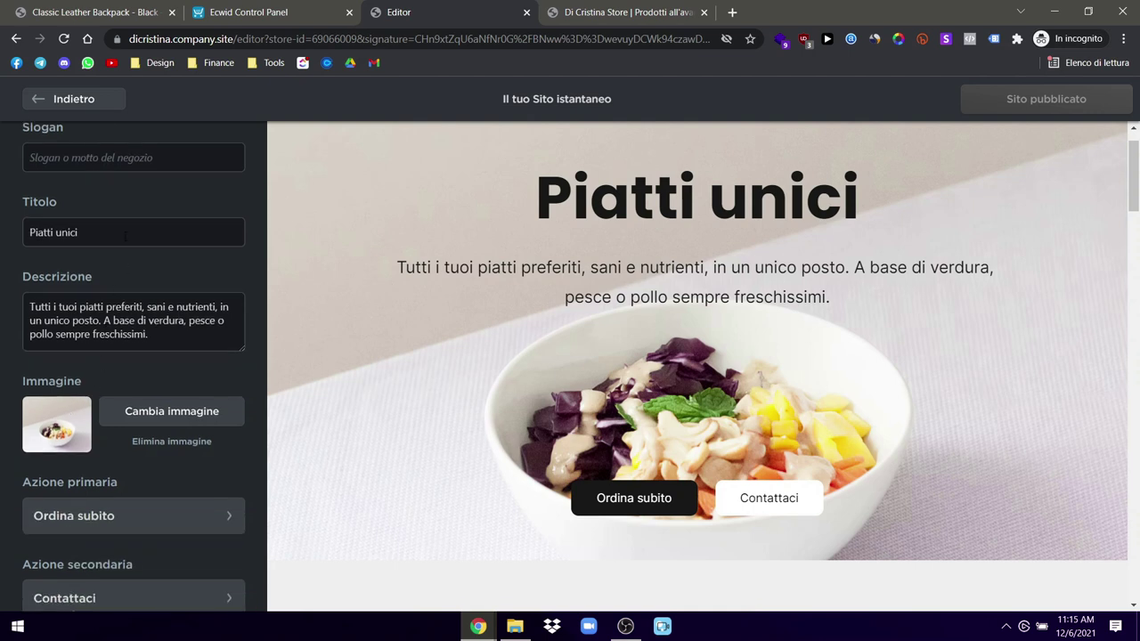
{"action": "scroll", "coordinate": [124, 237], "scroll_direction": "down", "scroll_amount": 1}
{"action": "left_click", "coordinate": [105, 461]}
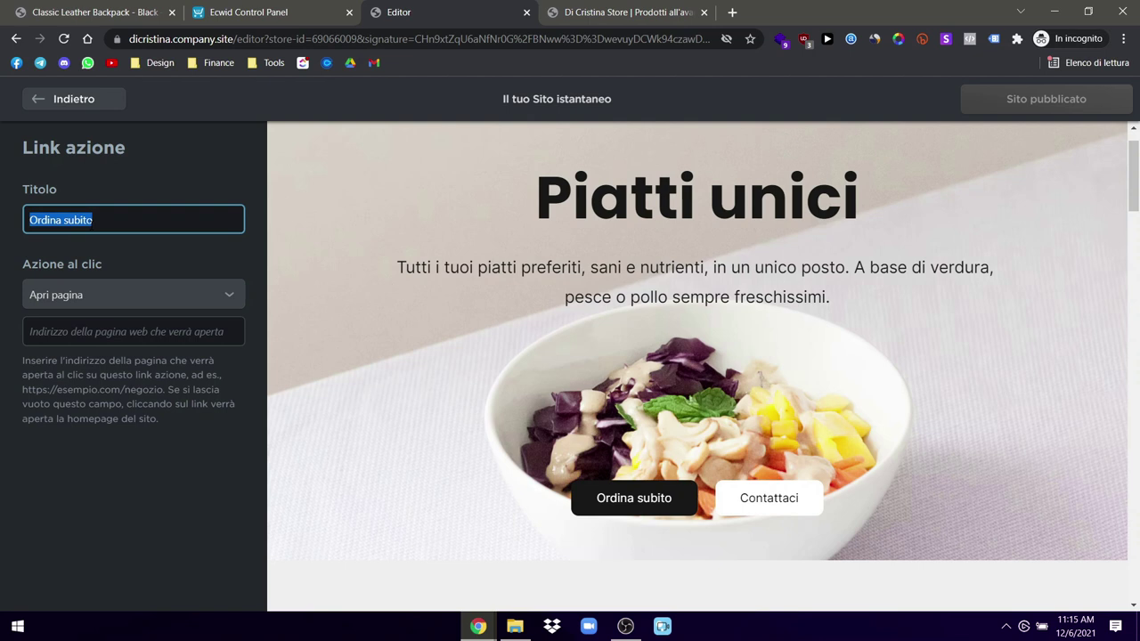
{"action": "type", "text": "Esplor"}
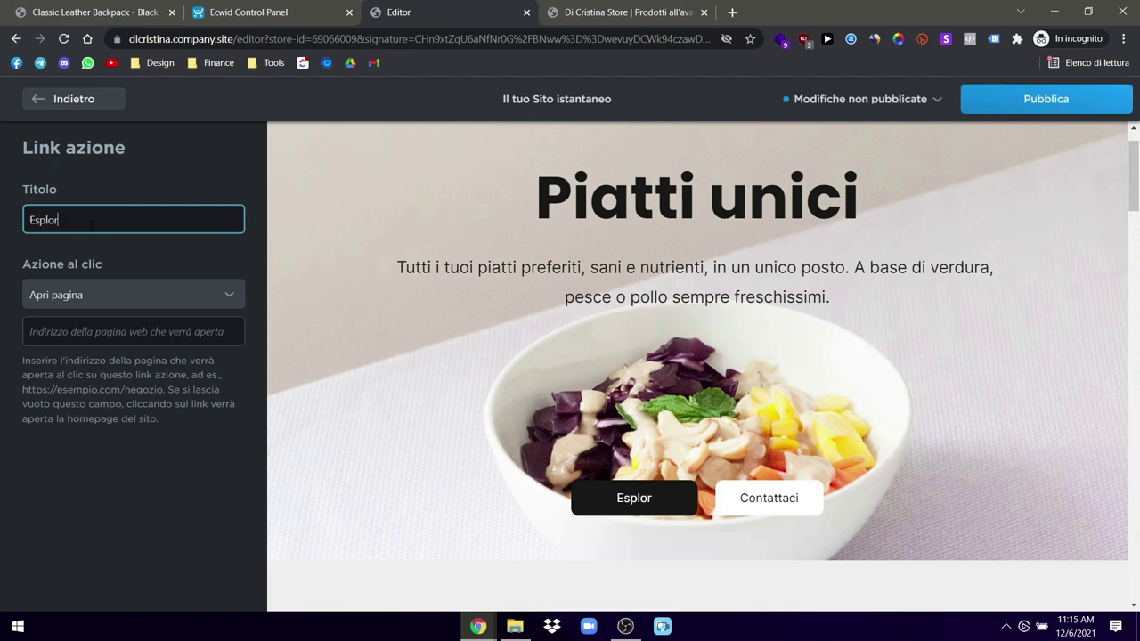
{"action": "type", "text": "a il acata"}
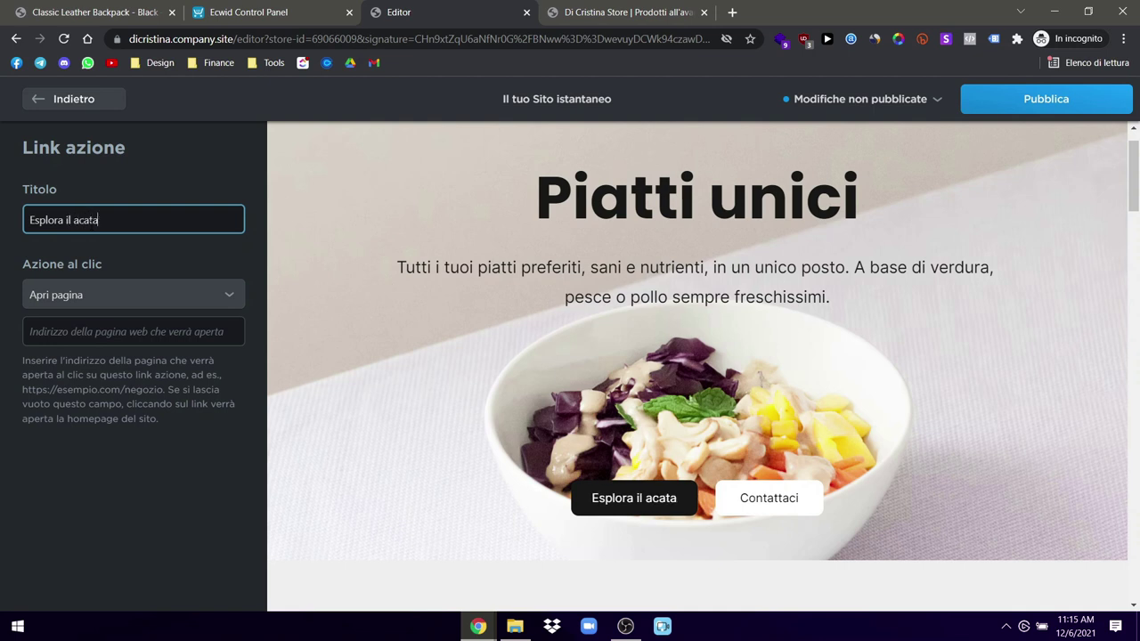
{"action": "key", "text": "BackSpace"}
{"action": "key", "text": "BackSpace"}
{"action": "key", "text": "BackSpace"}
{"action": "key", "text": "BackSpace"}
{"action": "key", "text": "BackSpace"}
{"action": "key", "text": "BackSpace"}
{"action": "key", "text": "BackSpace"}
{"action": "key", "text": "BackSpace"}
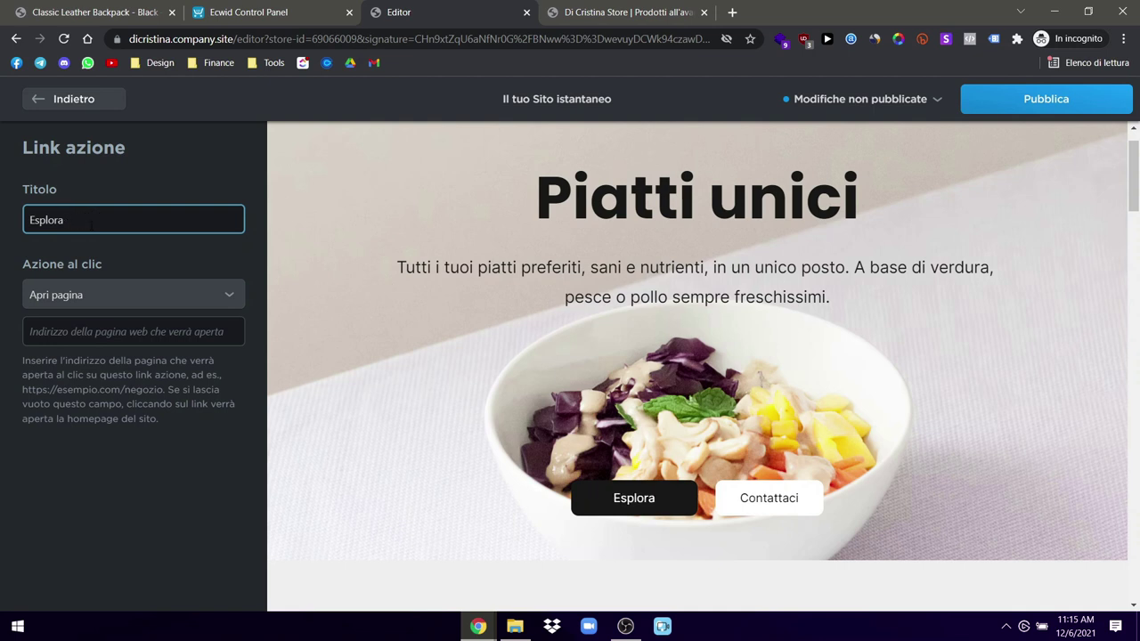
{"action": "key", "text": "BackSpace"}
{"action": "key", "text": "BackSpace"}
{"action": "key", "text": "BackSpace"}
{"action": "key", "text": "BackSpace"}
{"action": "type", "text": "losa Il Catalogo"}
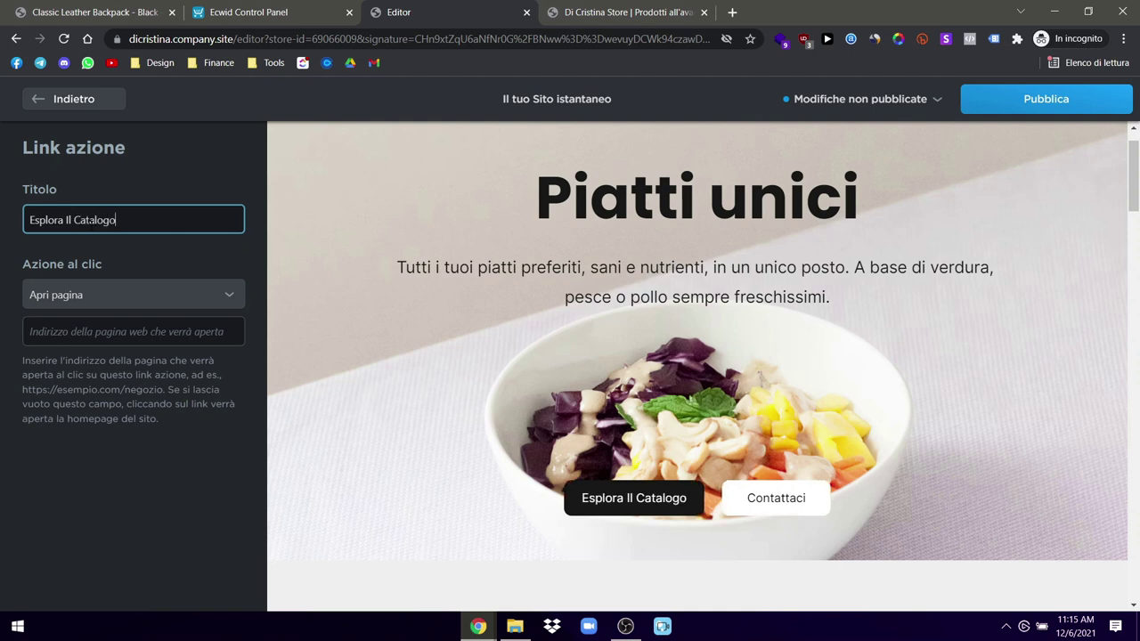
{"action": "left_click", "coordinate": [53, 108]}
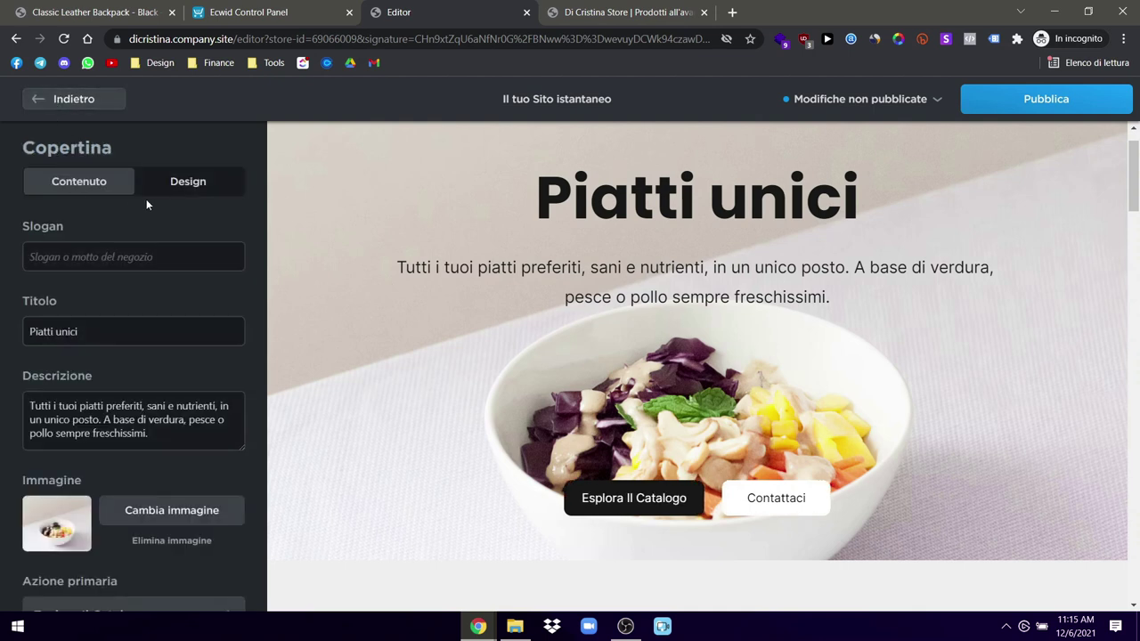
Step: Check the secondary Contattaci button, then publish the renamed cover button
{"action": "scroll", "coordinate": [122, 379], "scroll_direction": "down", "scroll_amount": 2}
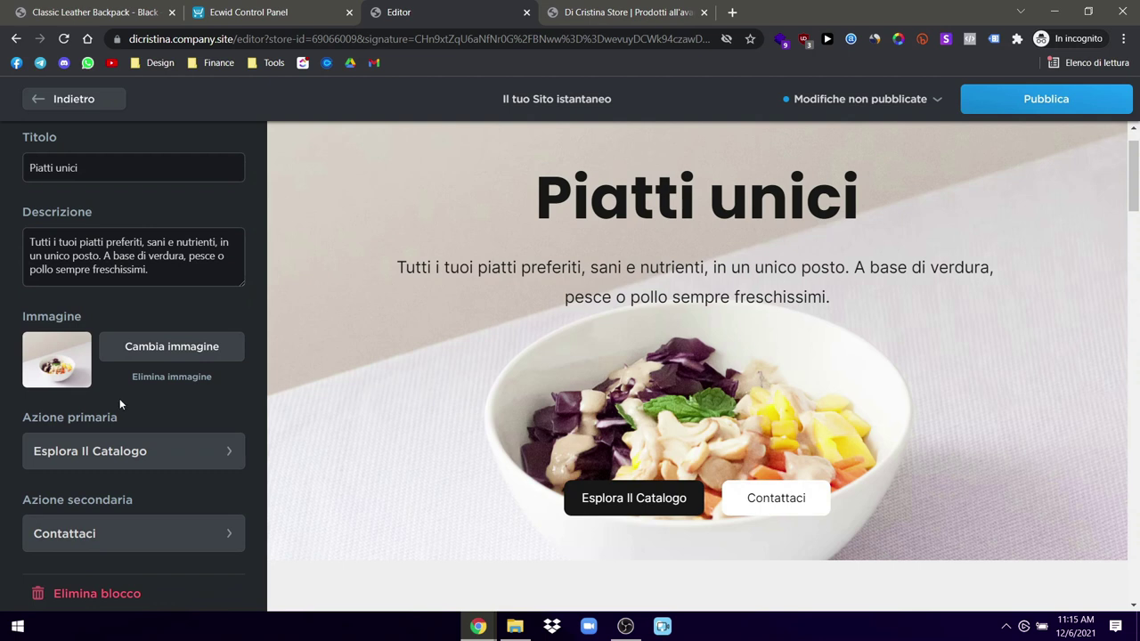
{"action": "left_click", "coordinate": [104, 534]}
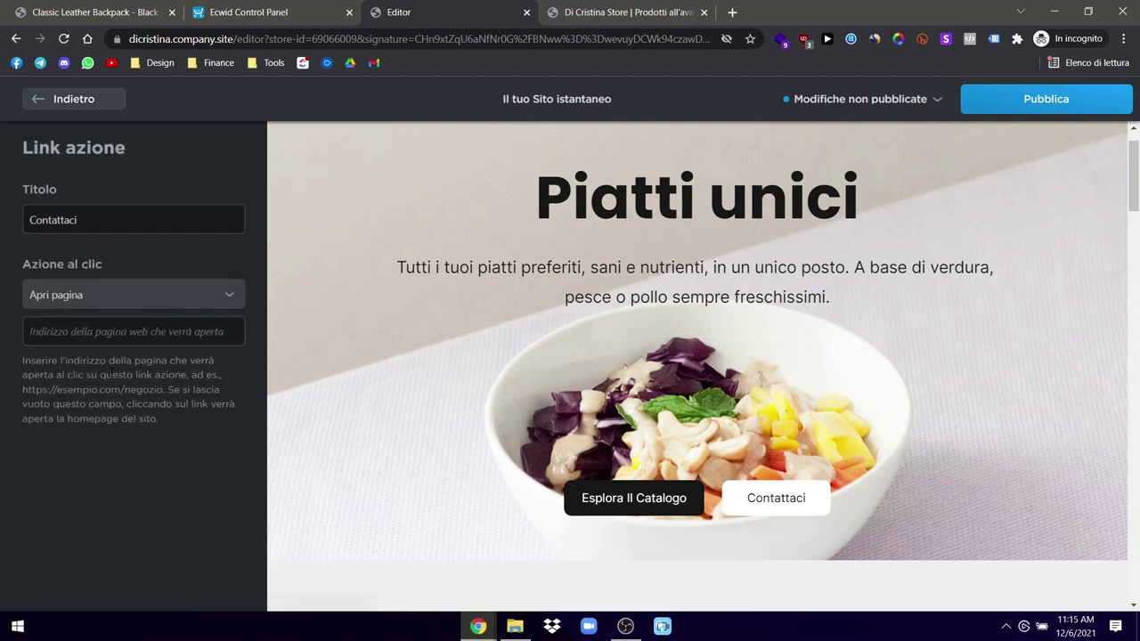
{"action": "left_click", "coordinate": [43, 109]}
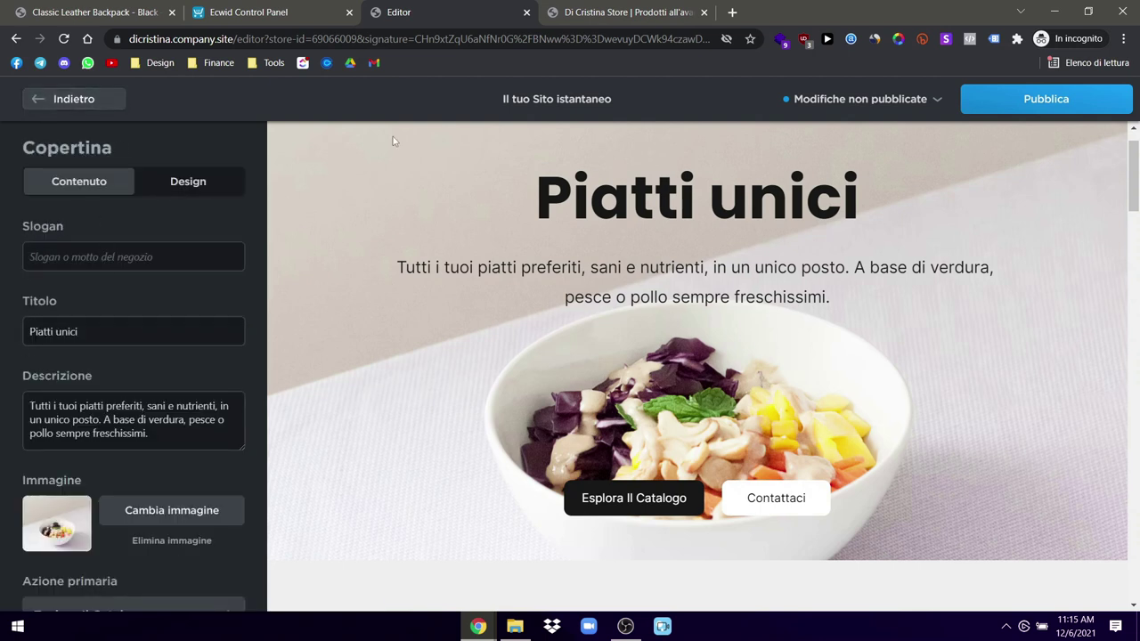
{"action": "left_click", "coordinate": [977, 89]}
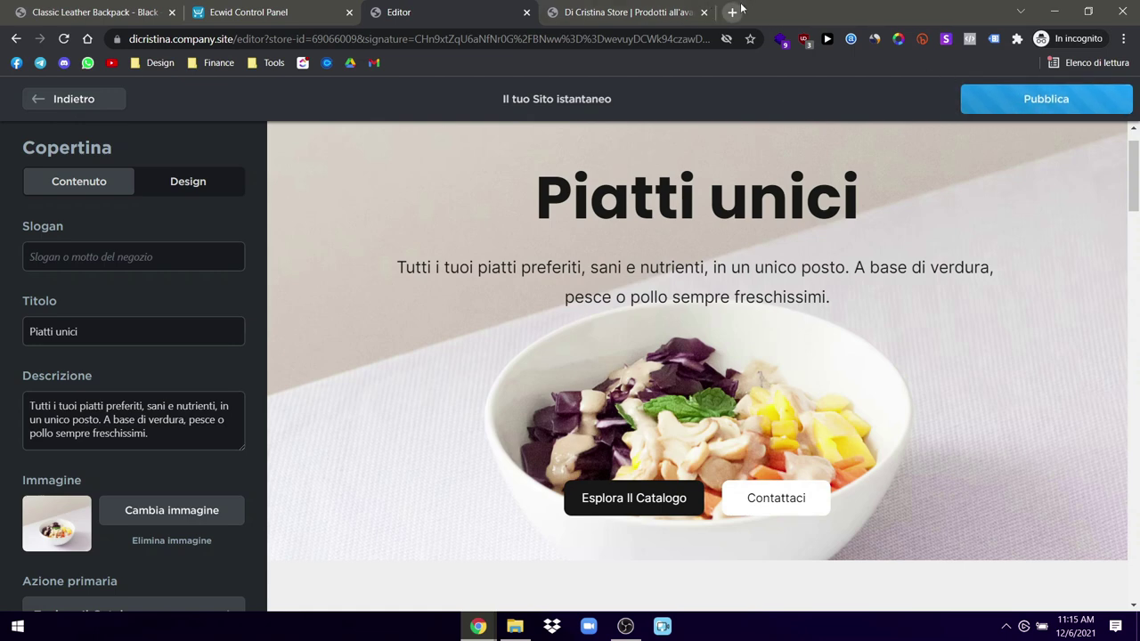
Step: Search Google for 'pexels' in a new tab and open pexels.com
{"action": "left_click", "coordinate": [740, 8]}
{"action": "type", "text": "pexls"}
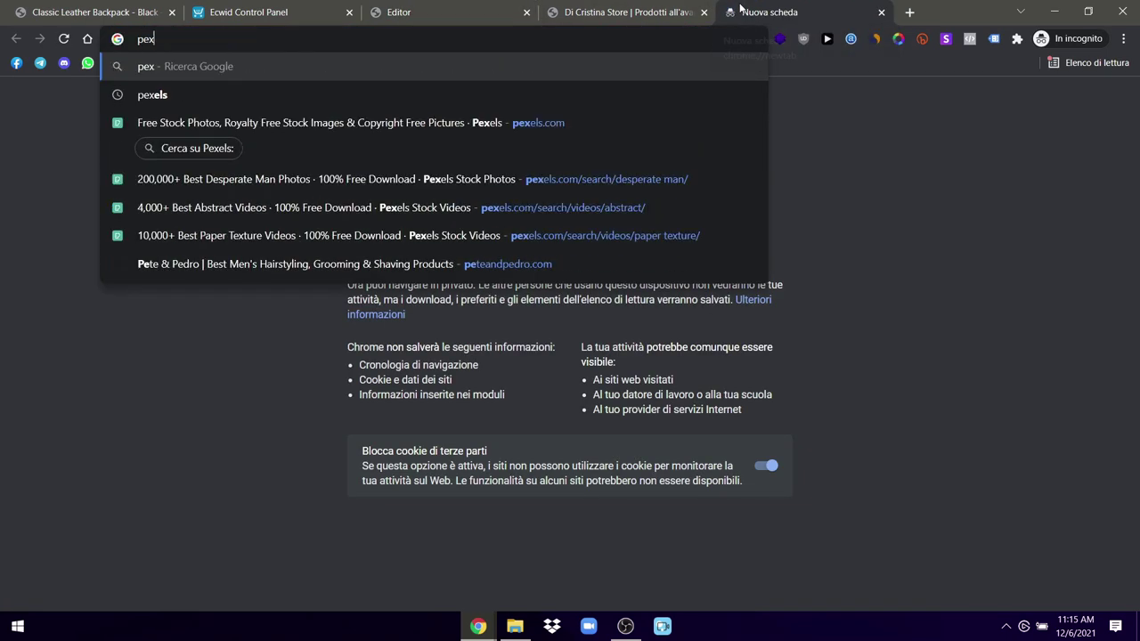
{"action": "key", "text": "BackSpace"}
{"action": "key", "text": "BackSpace"}
{"action": "type", "text": "e"}
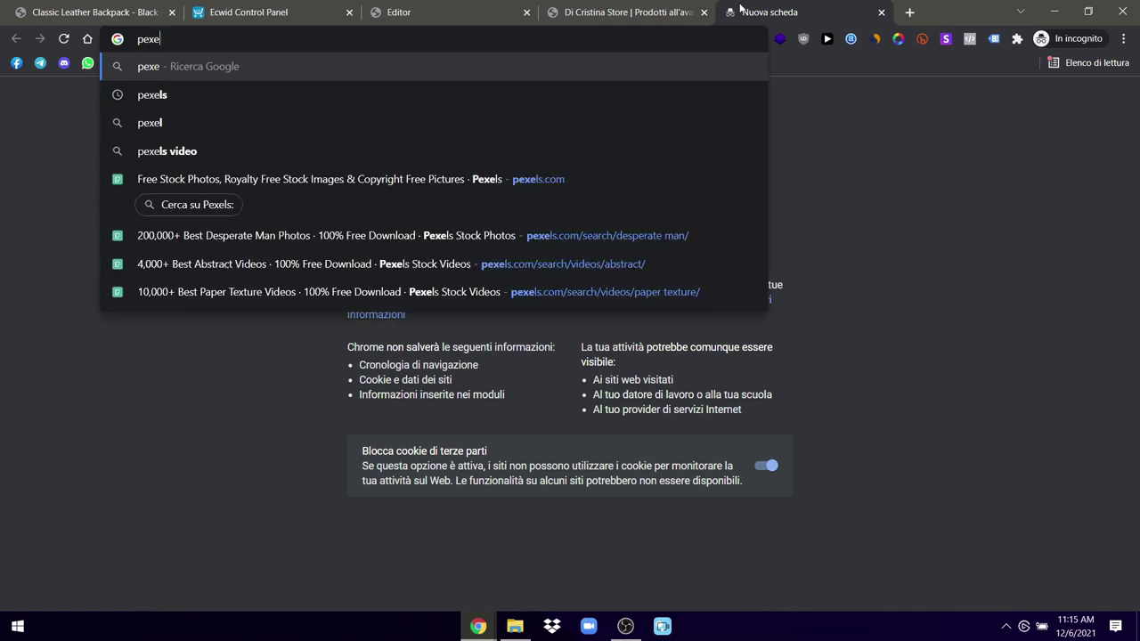
{"action": "type", "text": "ls"}
{"action": "key", "text": "Return"}
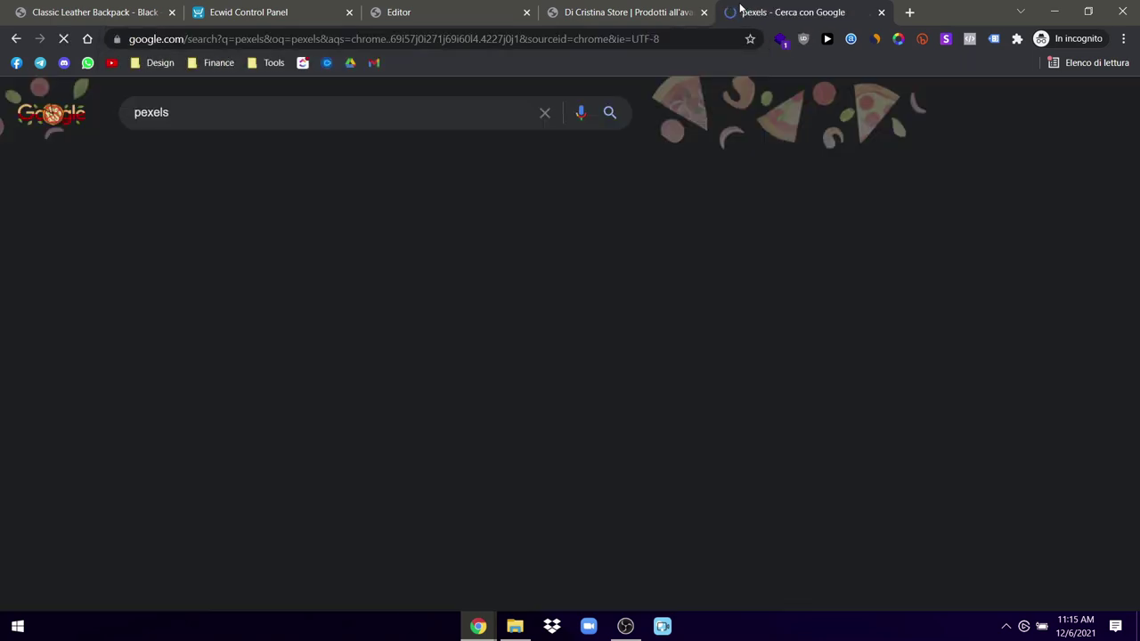
{"action": "left_click", "coordinate": [175, 242]}
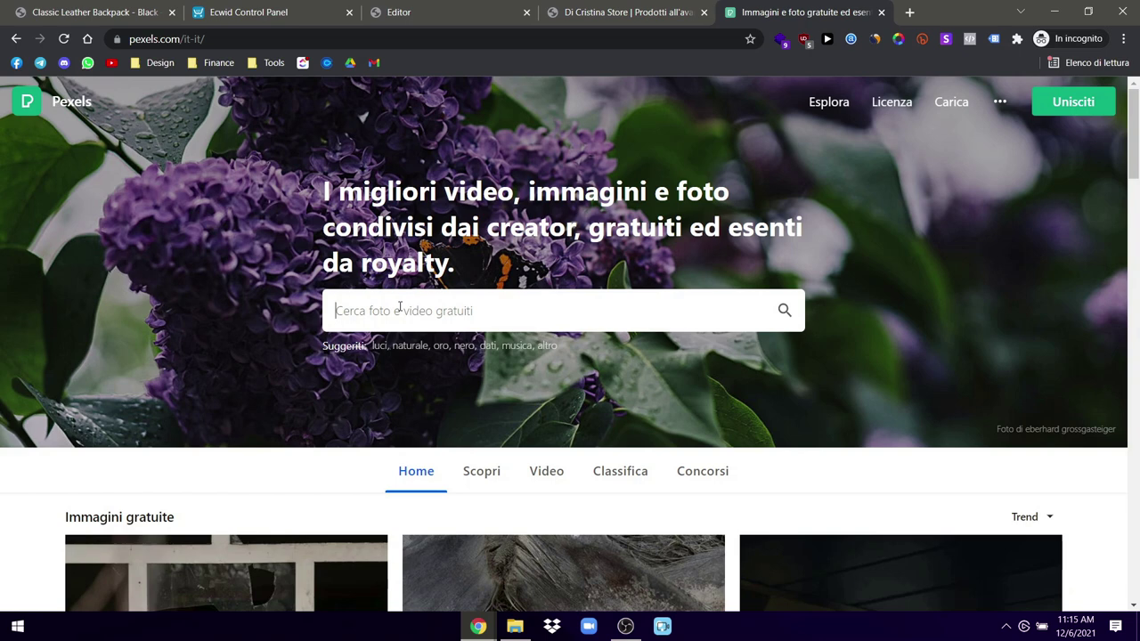
Step: Search Pexels for 'setup' photos, finding 761 results, then return to the live store tab
{"action": "left_click", "coordinate": [400, 310]}
{"action": "type", "text": "setup"}
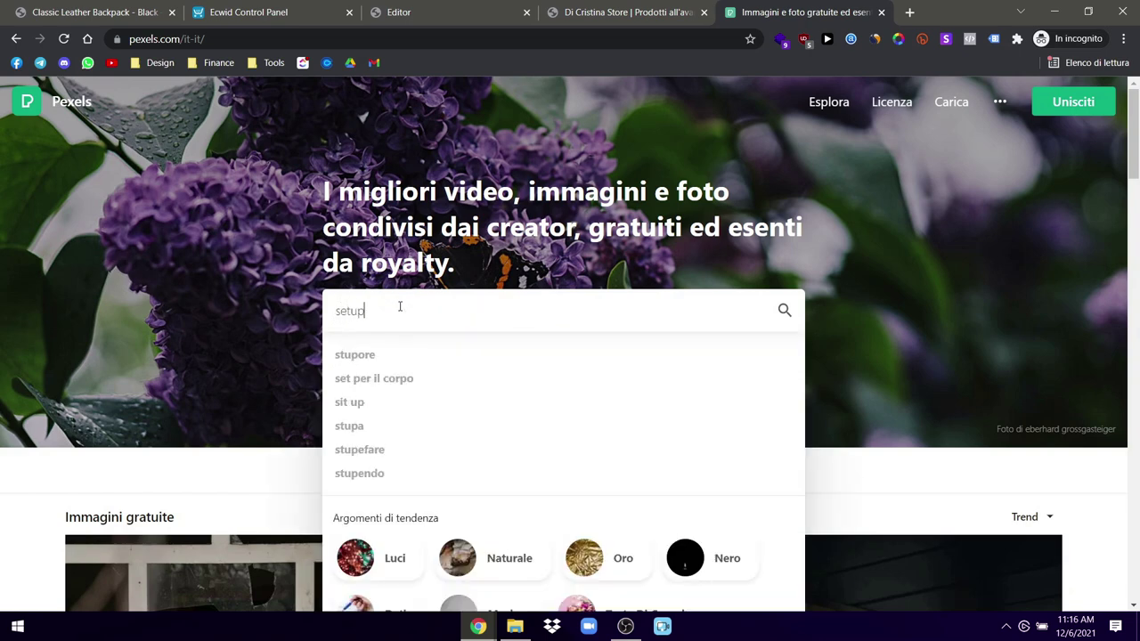
{"action": "key", "text": "Return"}
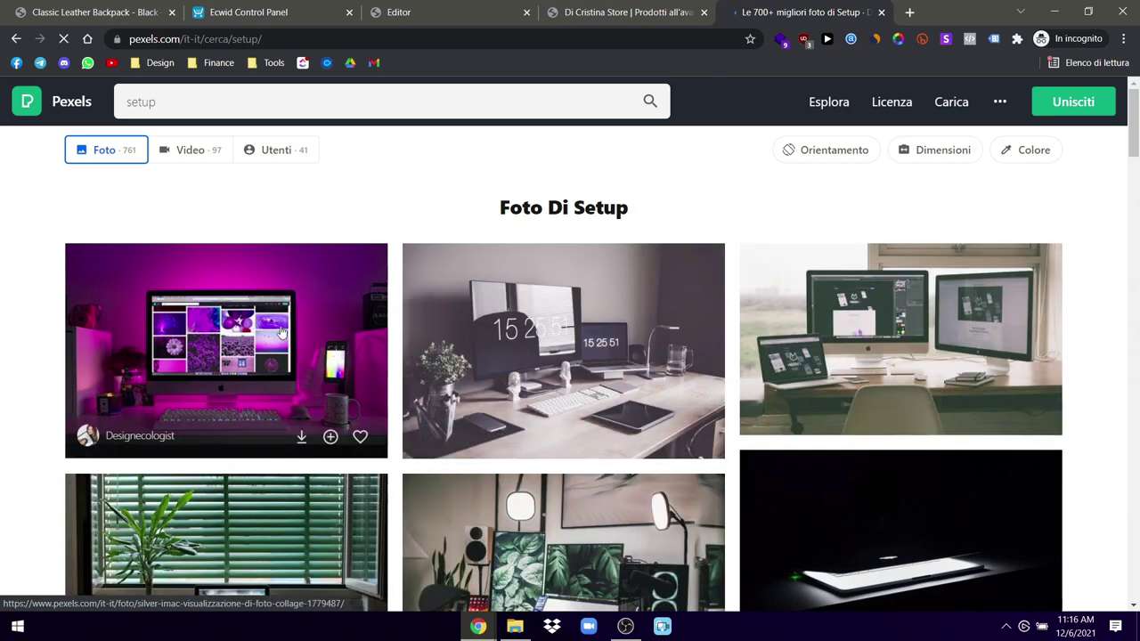
{"action": "scroll", "coordinate": [630, 344], "scroll_direction": "down", "scroll_amount": 3}
{"action": "scroll", "coordinate": [630, 345], "scroll_direction": "up", "scroll_amount": 3}
{"action": "left_click", "coordinate": [623, 13]}
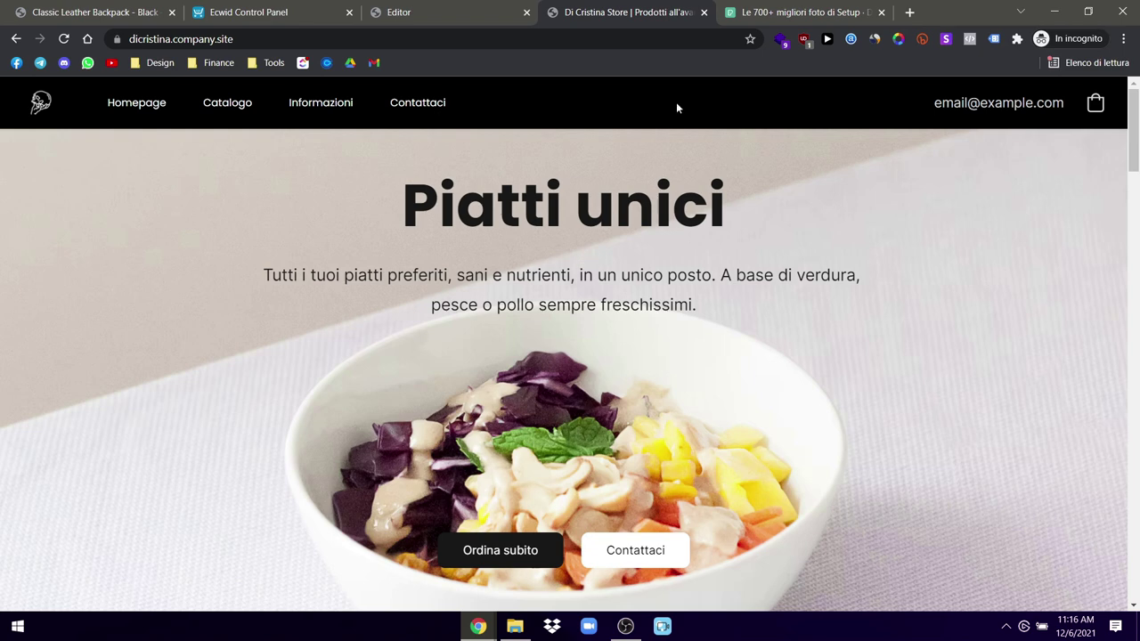
Step: Download the purple-lit desk setup photo from the Pexels 'setup' results as a JPG
{"action": "left_click", "coordinate": [773, 11]}
{"action": "scroll", "coordinate": [852, 323], "scroll_direction": "down", "scroll_amount": 3}
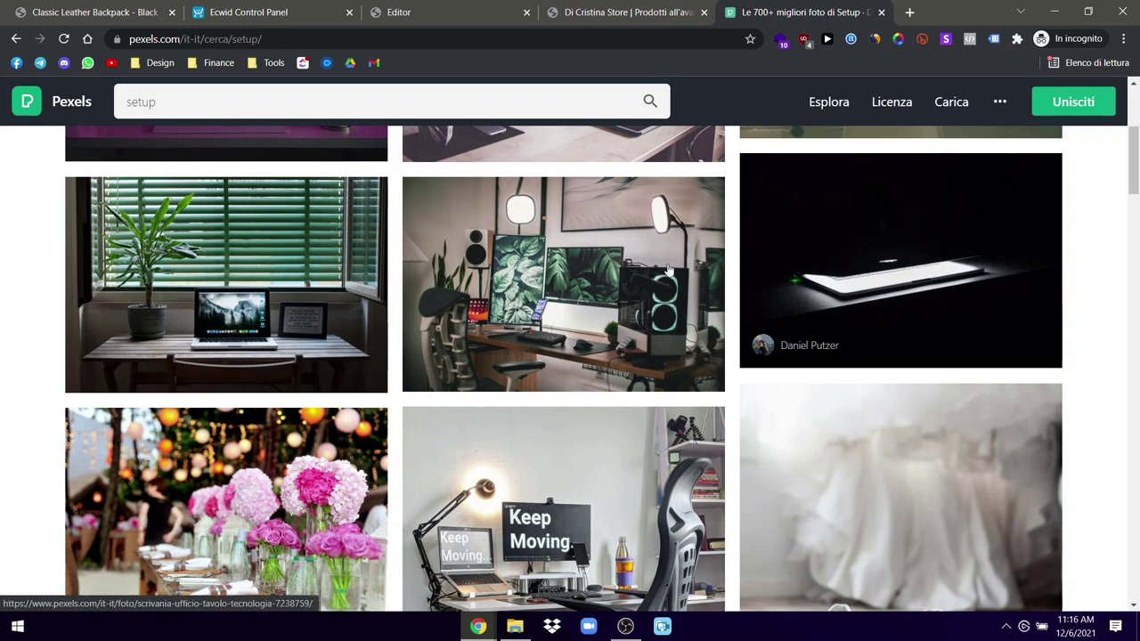
{"action": "scroll", "coordinate": [456, 318], "scroll_direction": "down", "scroll_amount": 2}
{"action": "scroll", "coordinate": [455, 318], "scroll_direction": "down", "scroll_amount": 8}
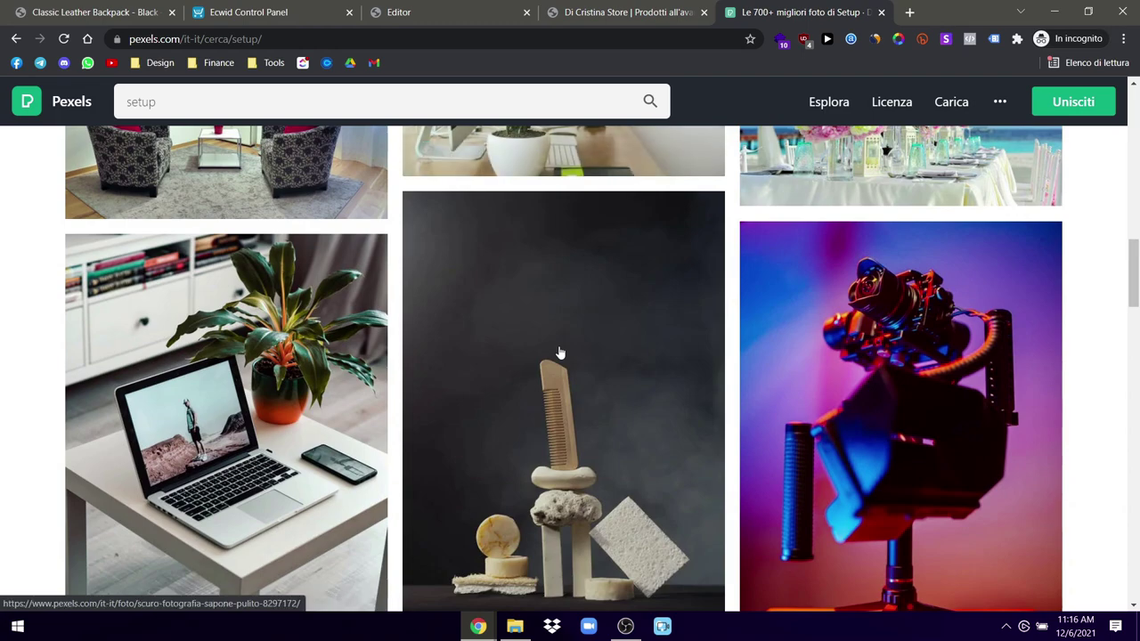
{"action": "scroll", "coordinate": [559, 353], "scroll_direction": "down", "scroll_amount": 7}
{"action": "scroll", "coordinate": [559, 354], "scroll_direction": "down", "scroll_amount": 10}
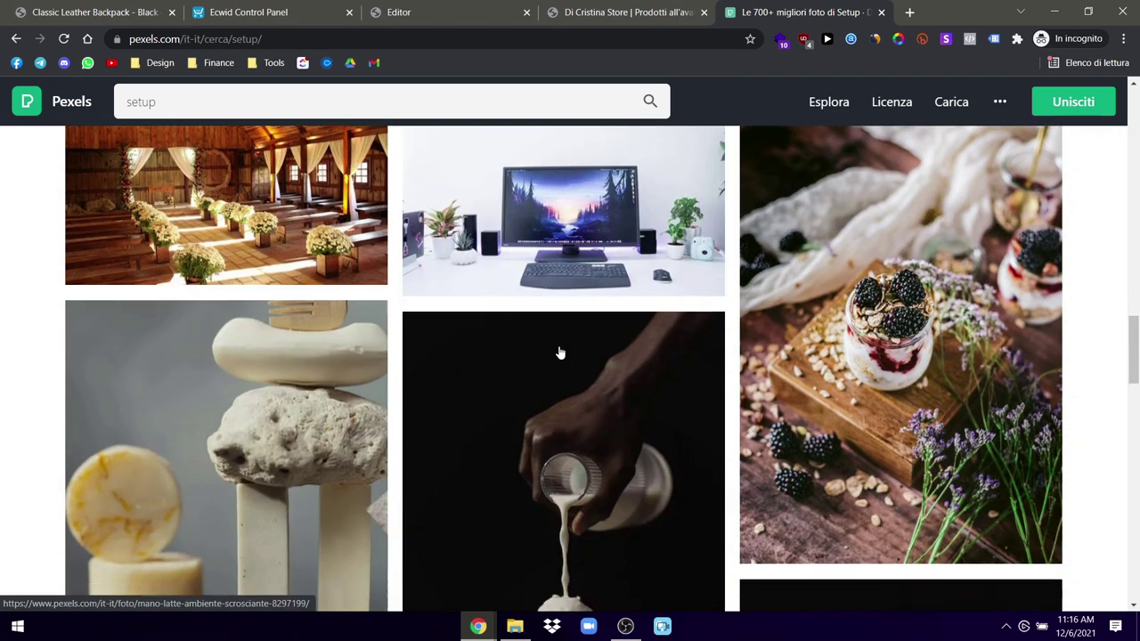
{"action": "scroll", "coordinate": [560, 354], "scroll_direction": "up", "scroll_amount": 20}
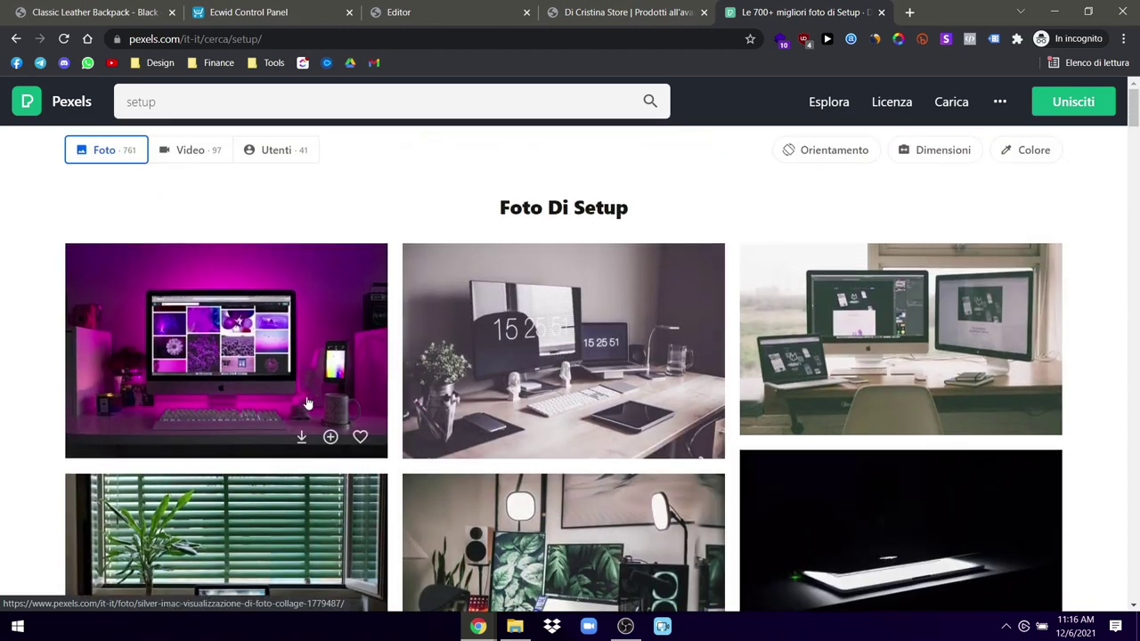
{"action": "left_click", "coordinate": [300, 445]}
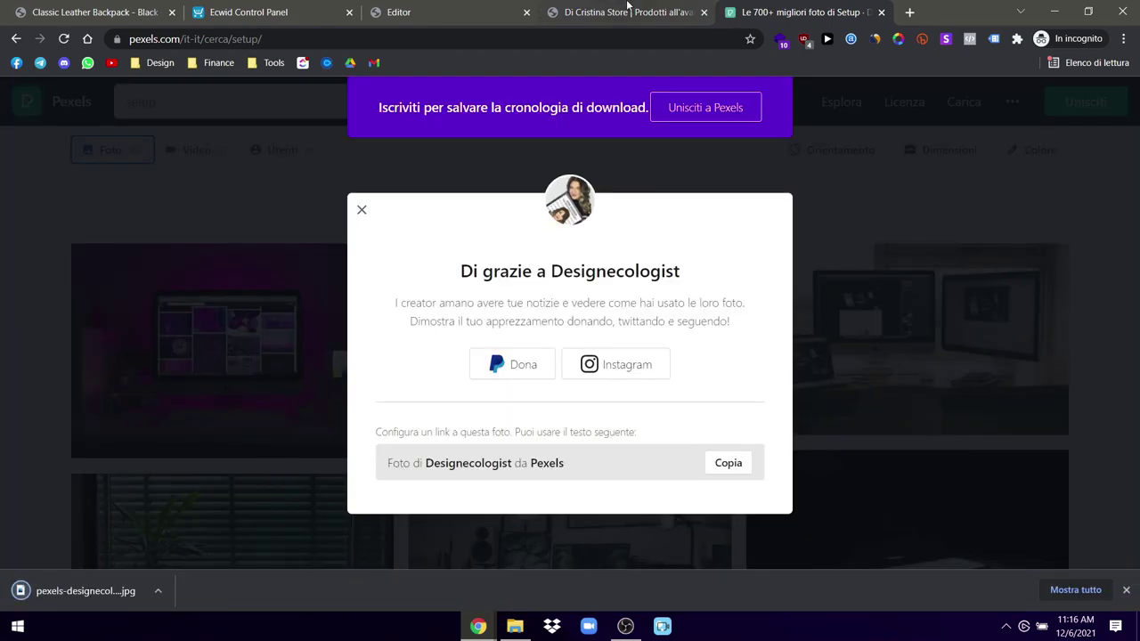
{"action": "left_click", "coordinate": [628, 12]}
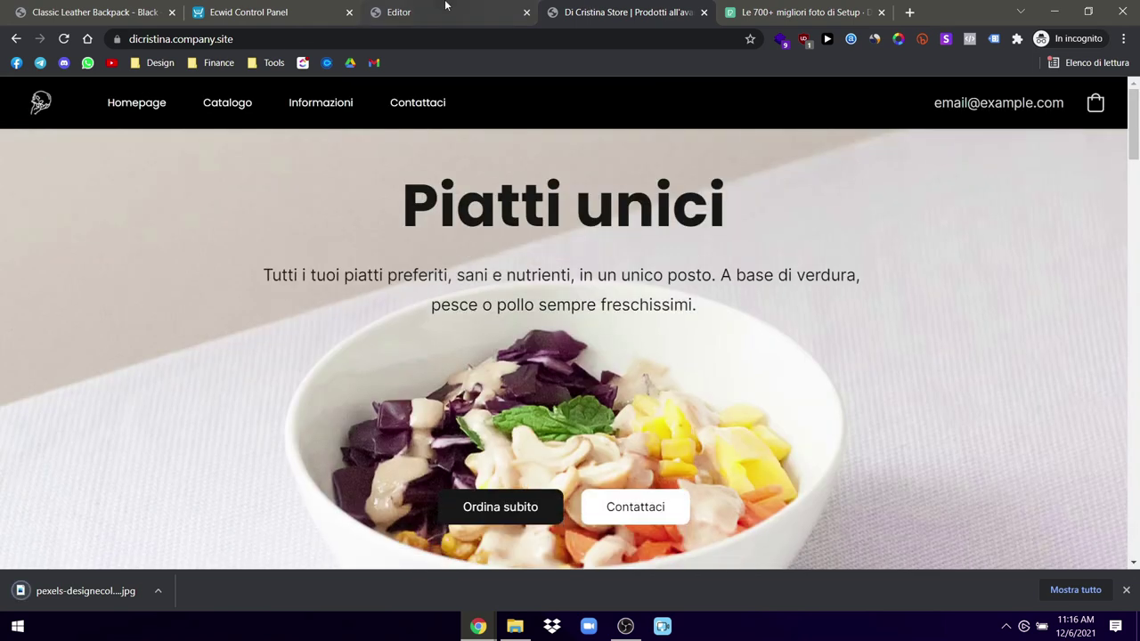
Step: Confirm the pexels-designecologist JPG is in File Explorer's Downloads folder, then dismiss the publish message
{"action": "left_click", "coordinate": [401, 12]}
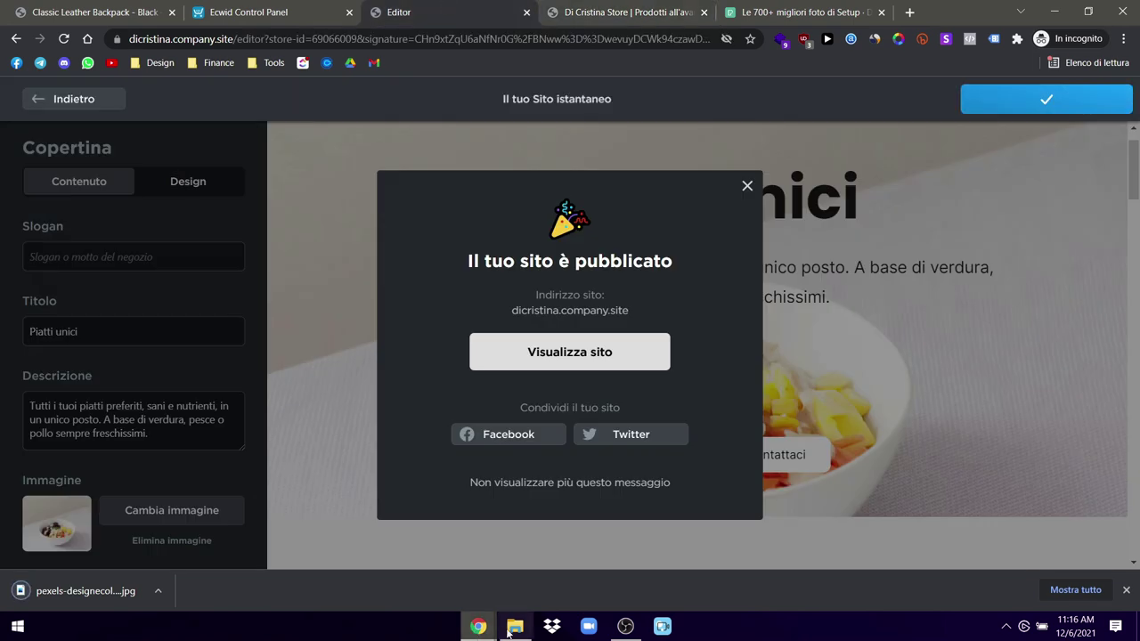
{"action": "left_click", "coordinate": [515, 627]}
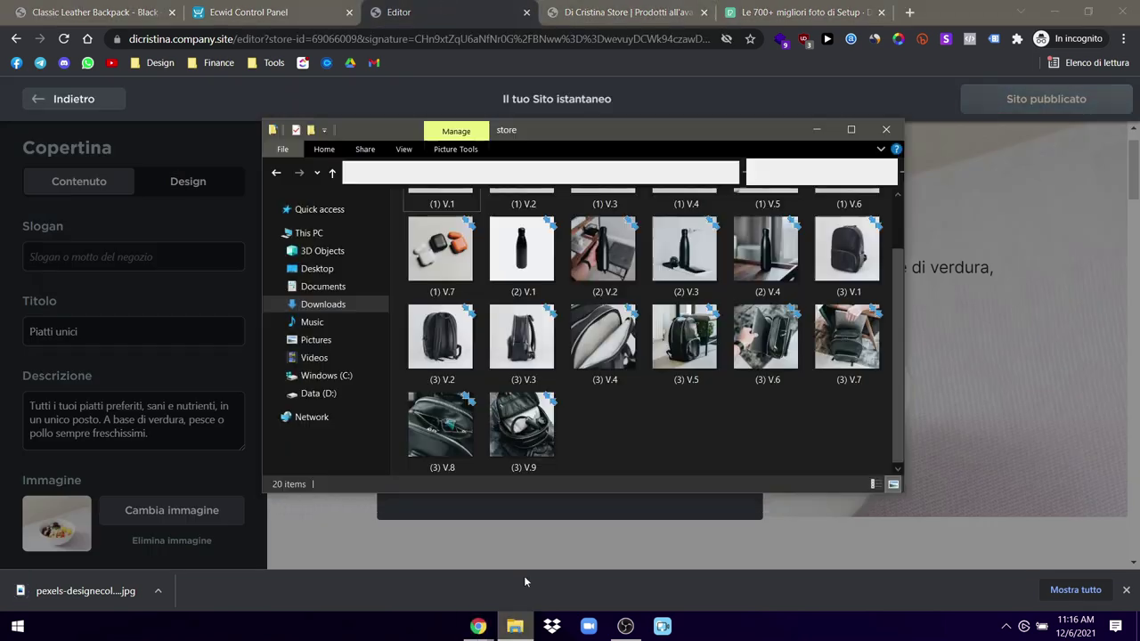
{"action": "left_click", "coordinate": [322, 286]}
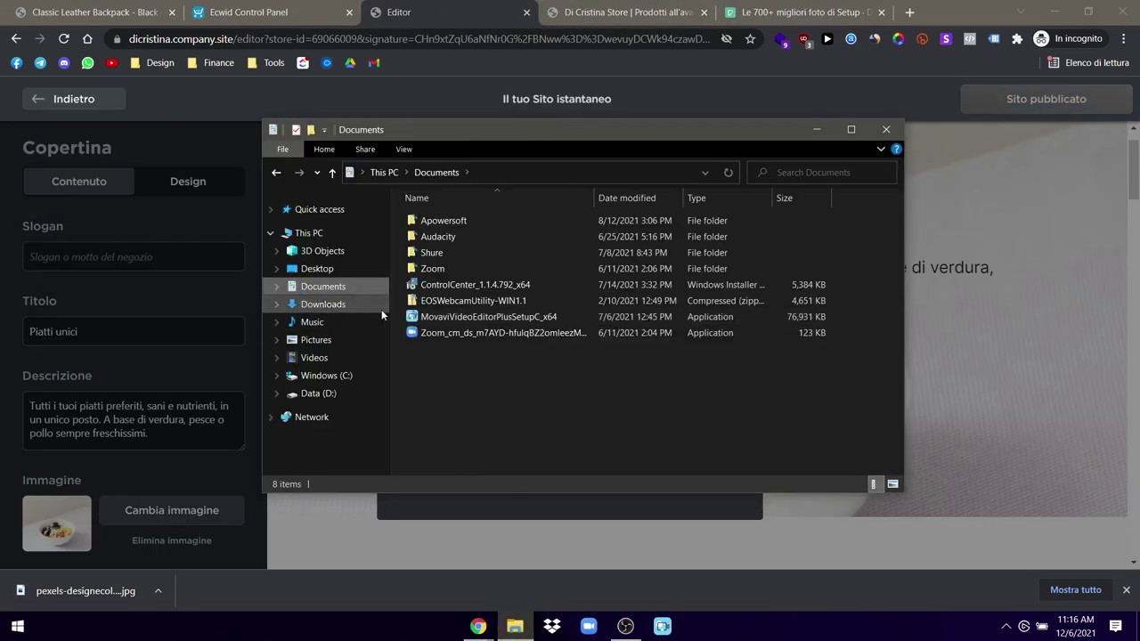
{"action": "left_click", "coordinate": [323, 304]}
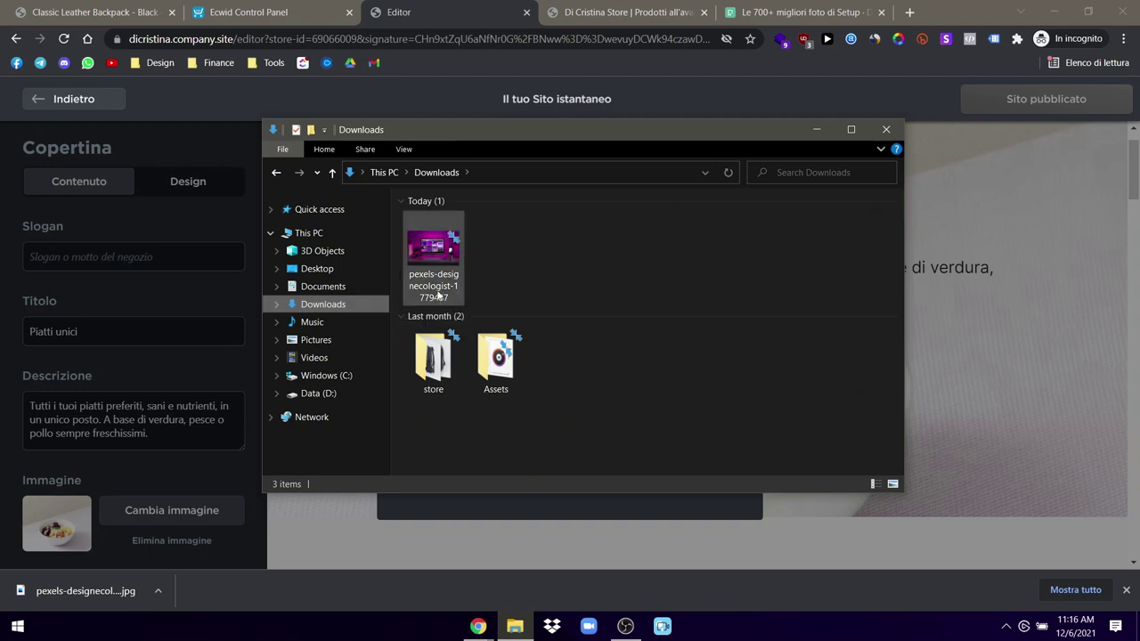
{"action": "left_click", "coordinate": [827, 130]}
{"action": "left_click", "coordinate": [748, 186]}
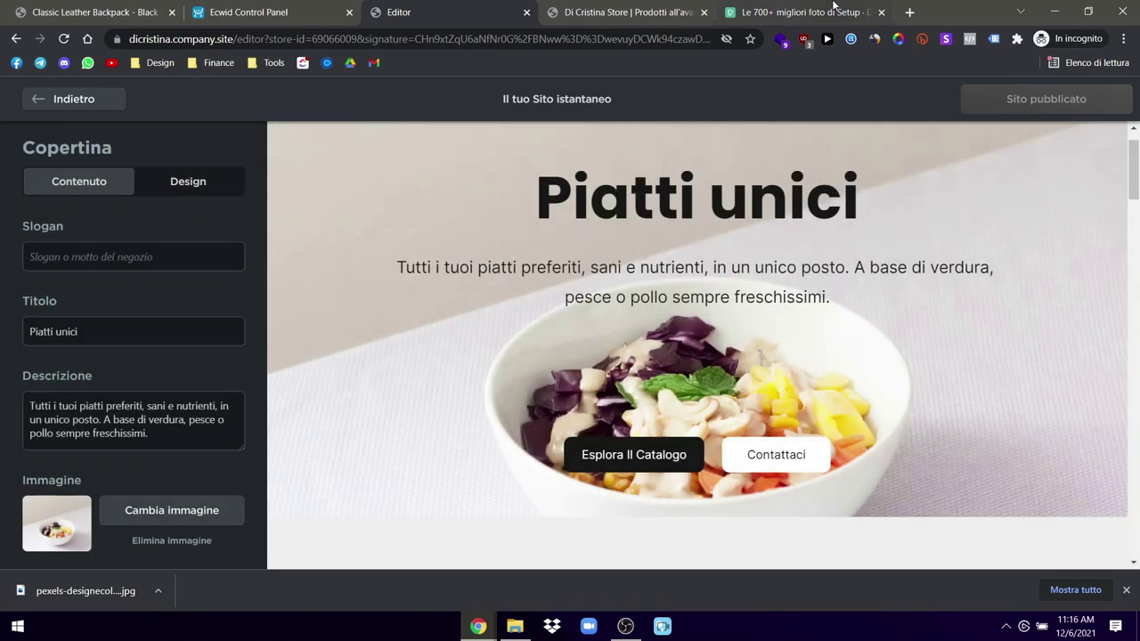
Step: Open Canva from the Design bookmarks in a new tab, then close that Canva tab
{"action": "left_click", "coordinate": [806, 12]}
{"action": "left_click", "coordinate": [910, 11]}
{"action": "left_click", "coordinate": [160, 63]}
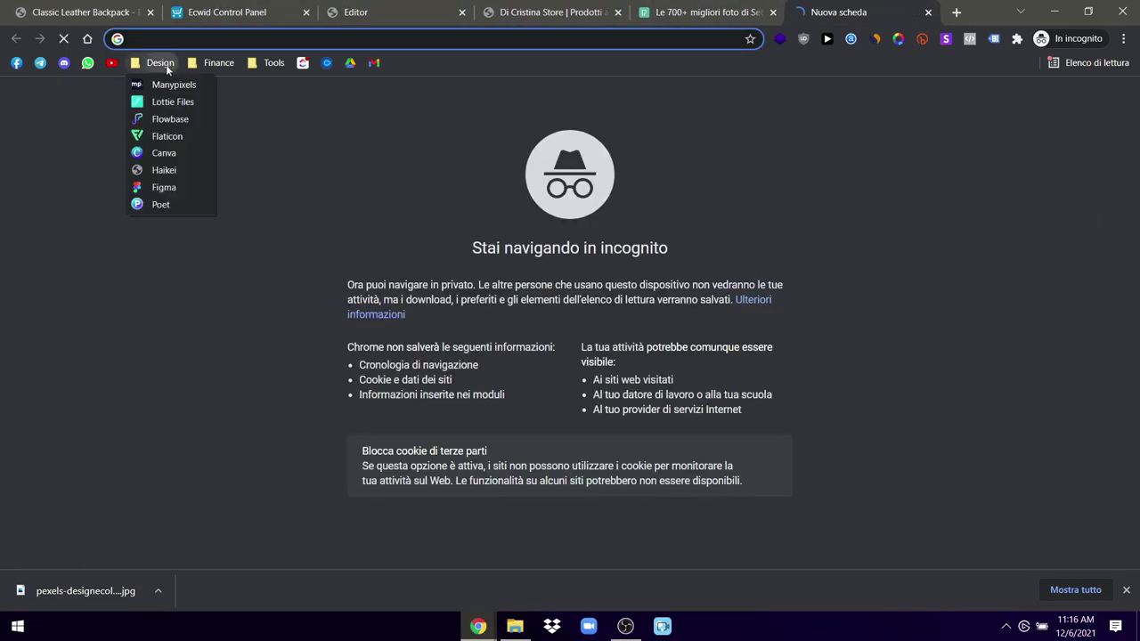
{"action": "left_click", "coordinate": [163, 151]}
{"action": "left_click", "coordinate": [230, 11]}
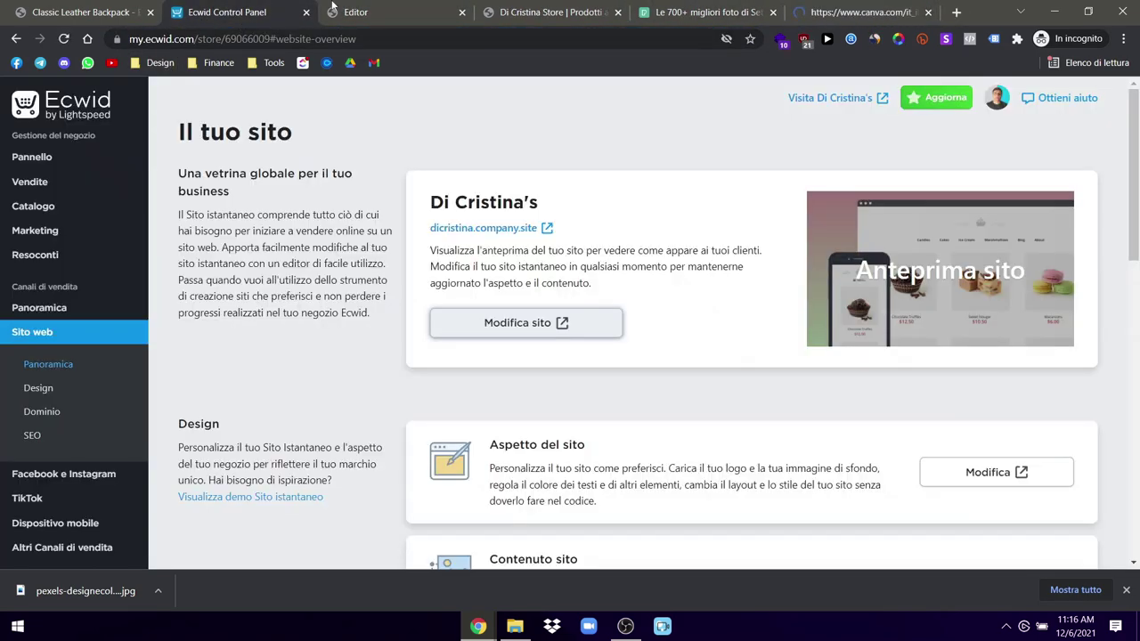
{"action": "left_click", "coordinate": [355, 11]}
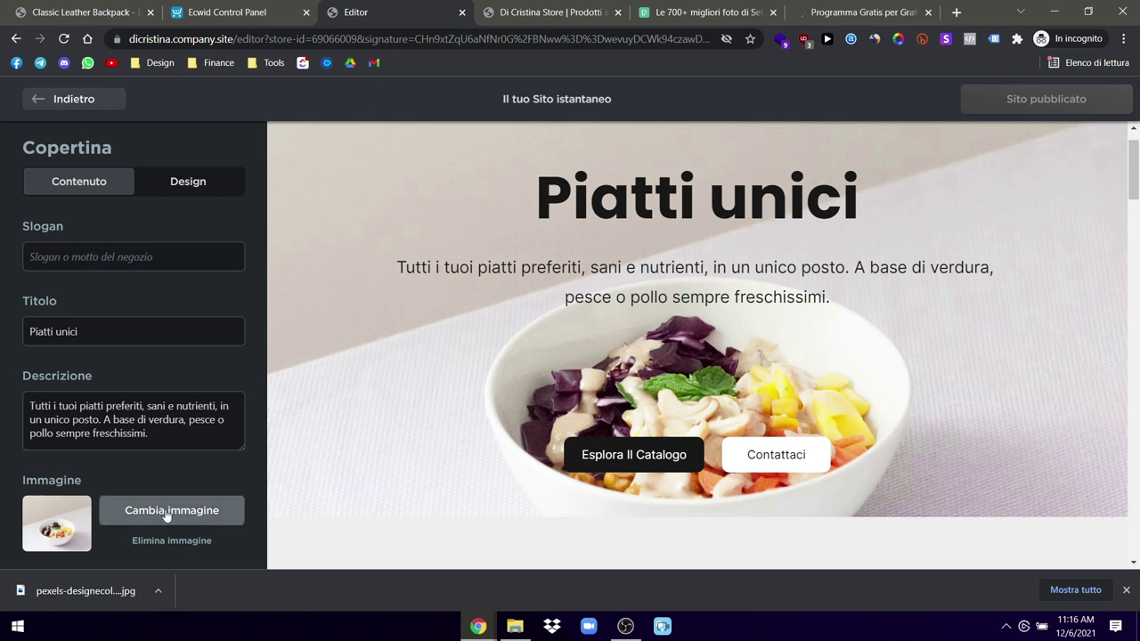
{"action": "left_click", "coordinate": [888, 12]}
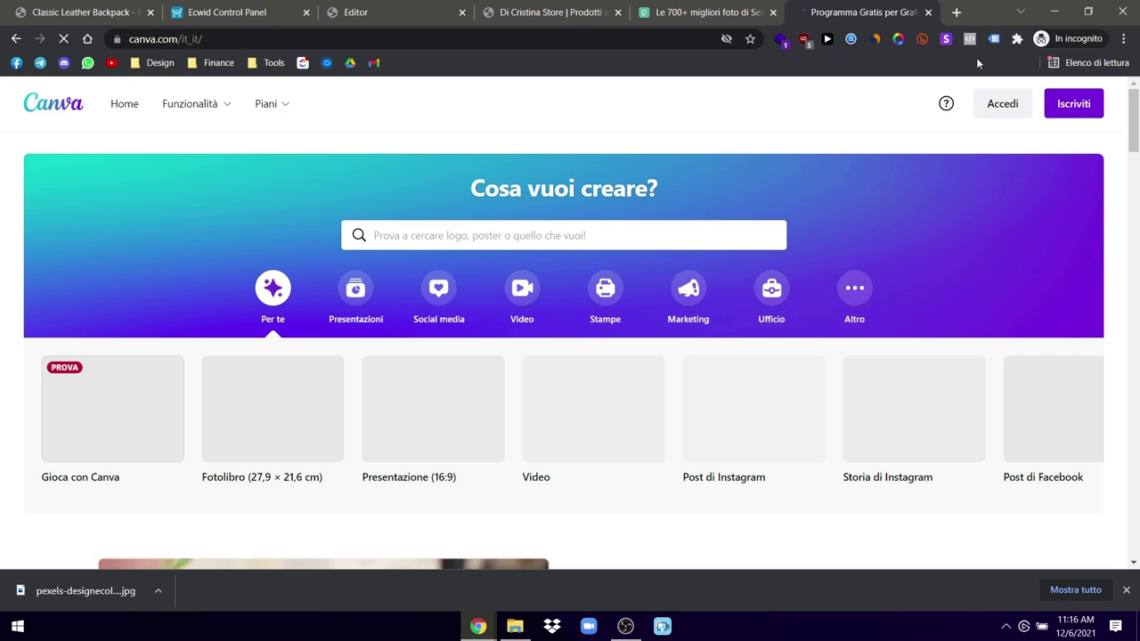
{"action": "left_click", "coordinate": [929, 12]}
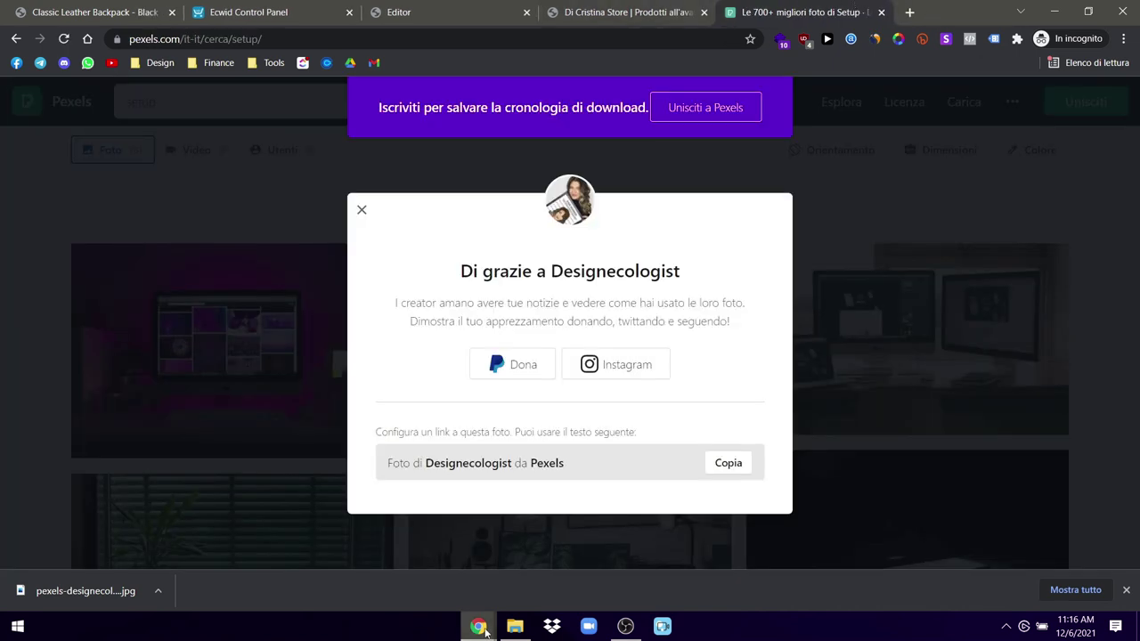
Step: In the ULX Chrome window, load Canva from the Design bookmarks and choose Presentation (16:9)
{"action": "mouse_move", "coordinate": [471, 621]}
{"action": "mouse_move", "coordinate": [460, 581]}
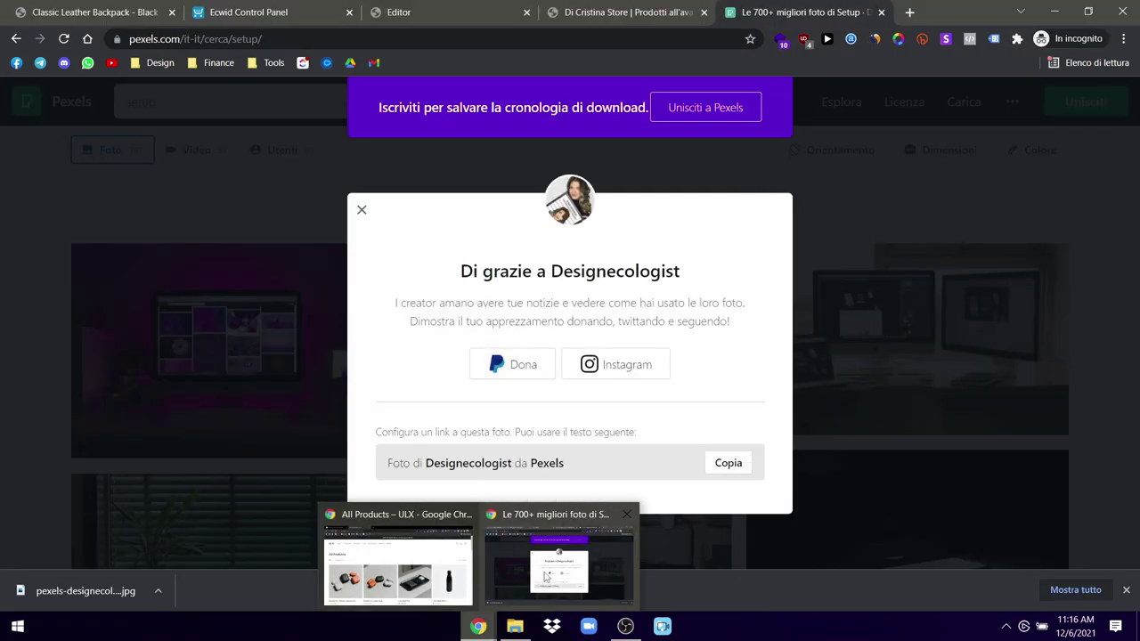
{"action": "left_click", "coordinate": [428, 515]}
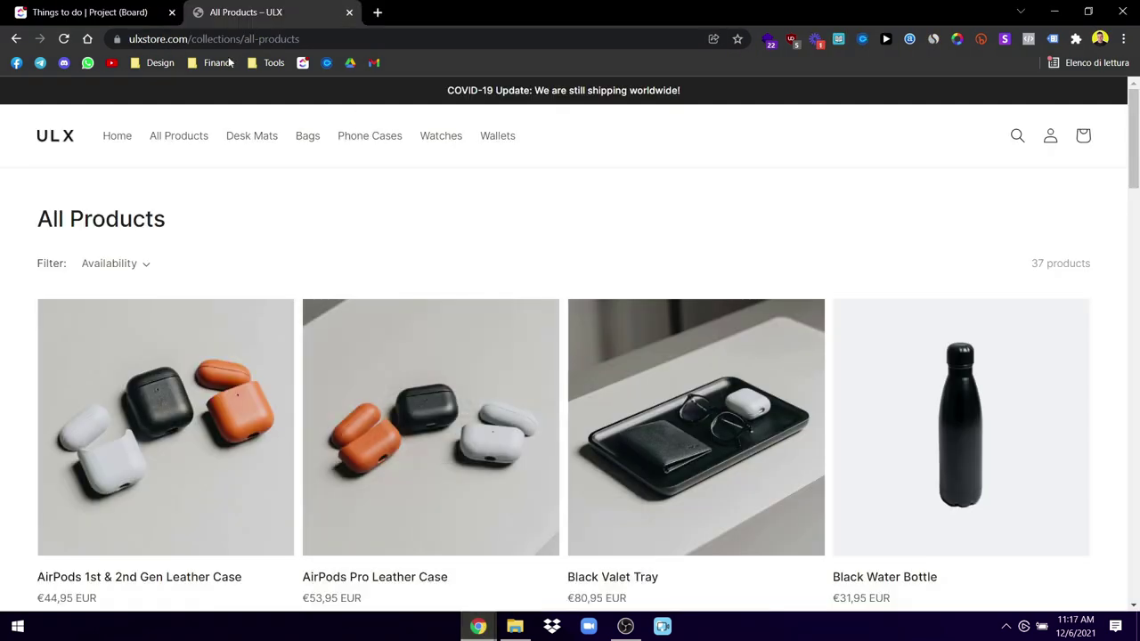
{"action": "left_click", "coordinate": [159, 62]}
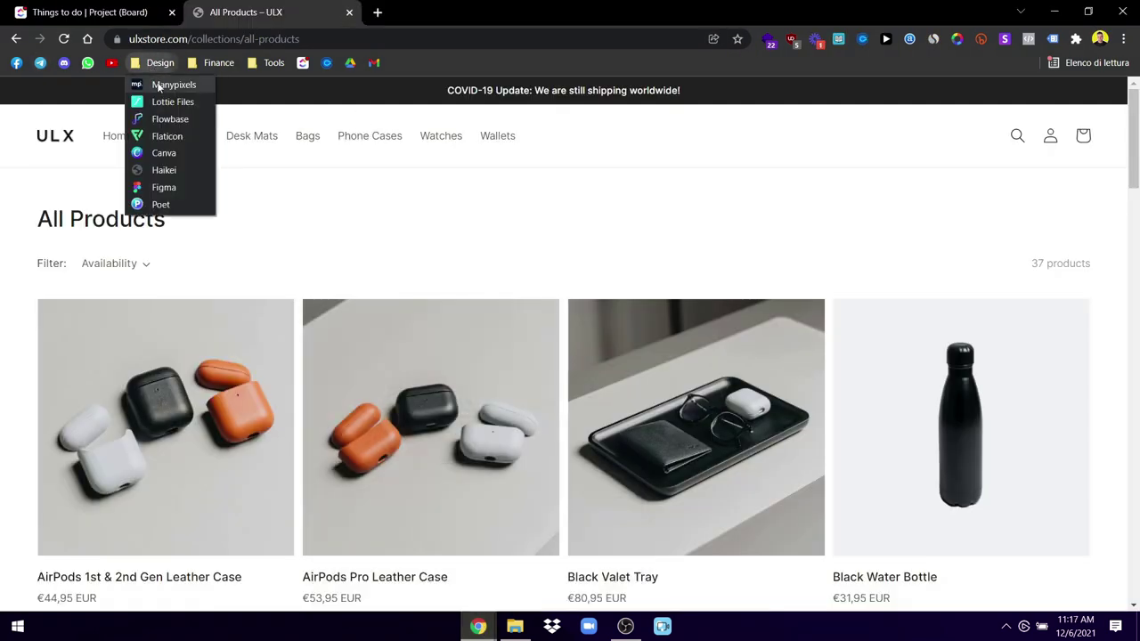
{"action": "left_click", "coordinate": [165, 159]}
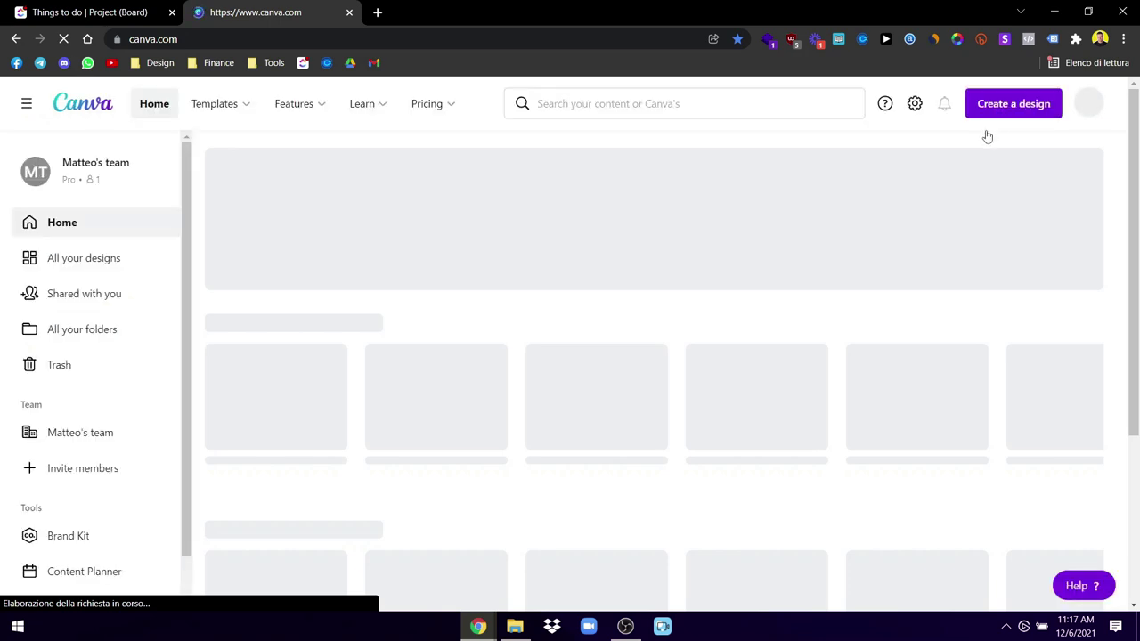
{"action": "left_click", "coordinate": [989, 110]}
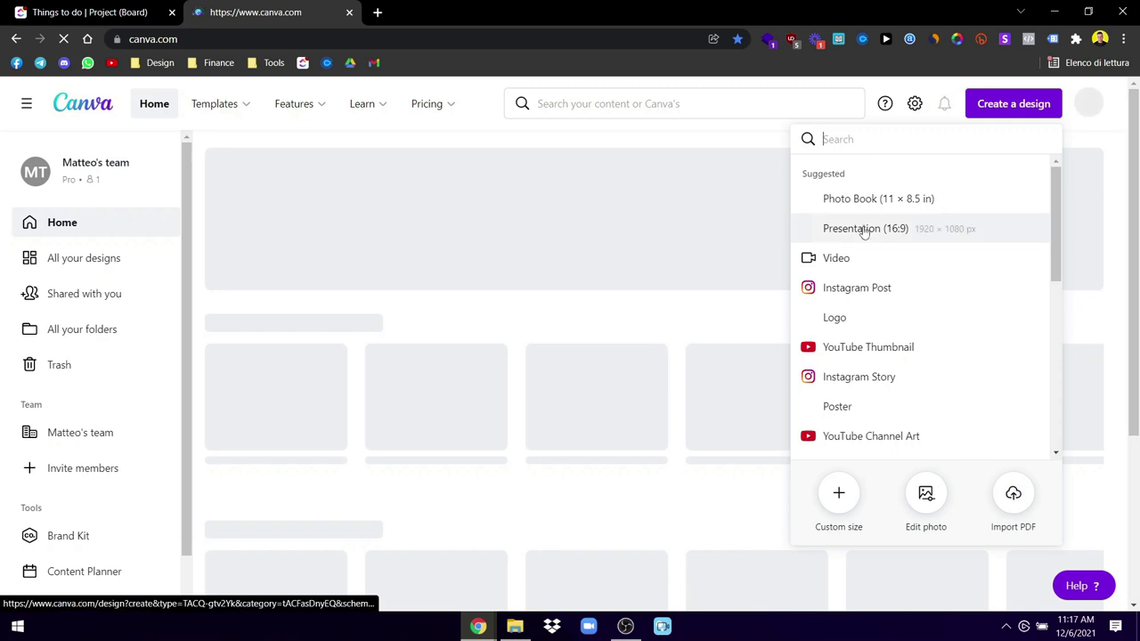
{"action": "left_click", "coordinate": [863, 230]}
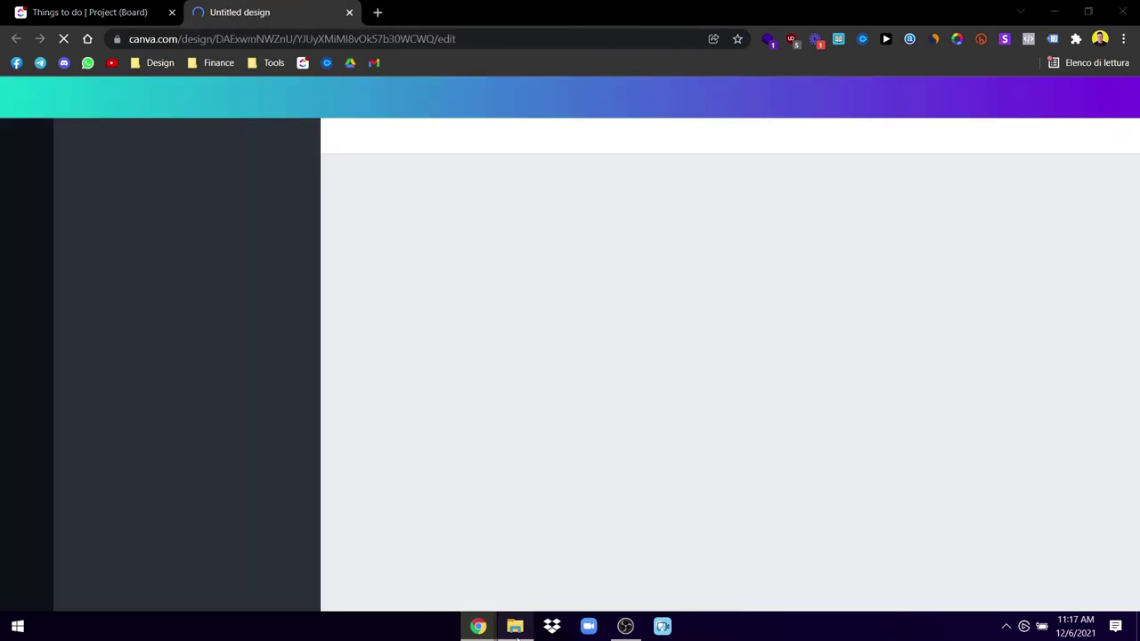
Step: Drag the downloaded purple desk JPG from the Downloads folder into Canva to upload it
{"action": "left_click", "coordinate": [514, 626]}
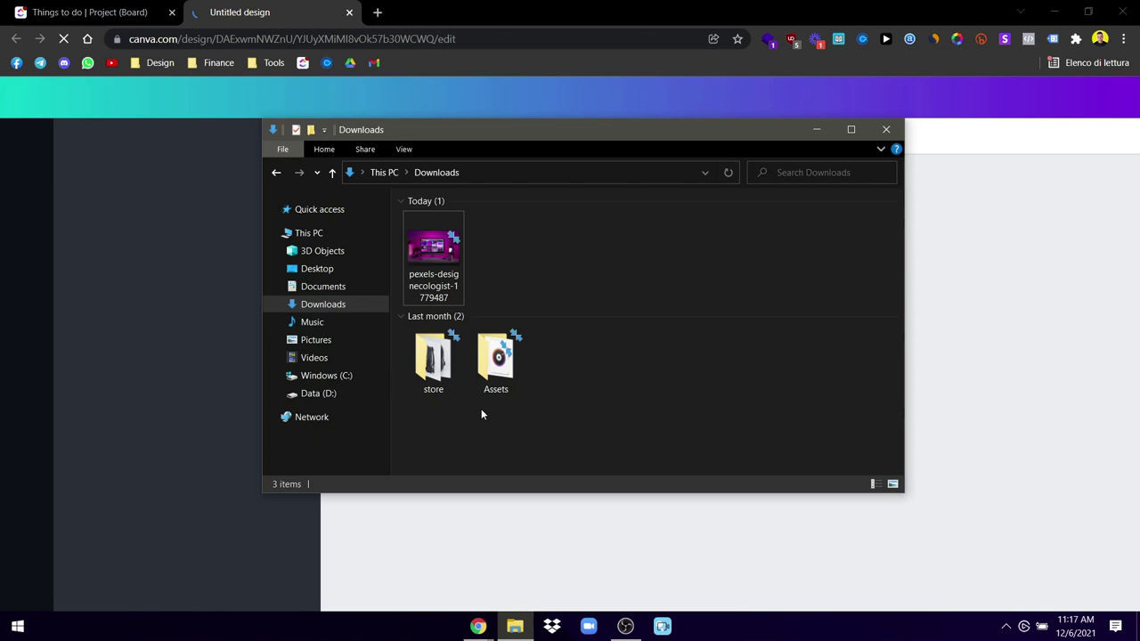
{"action": "left_click_drag", "start_coordinate": [592, 138], "coordinate": [670, 170]}
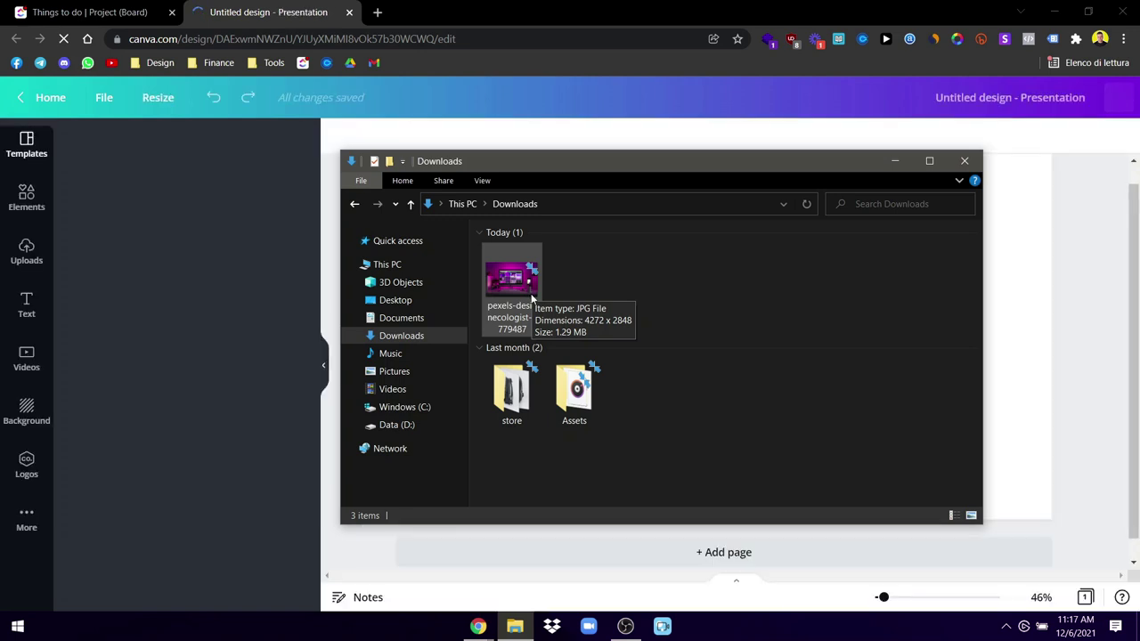
{"action": "left_click_drag", "start_coordinate": [532, 297], "coordinate": [145, 303]}
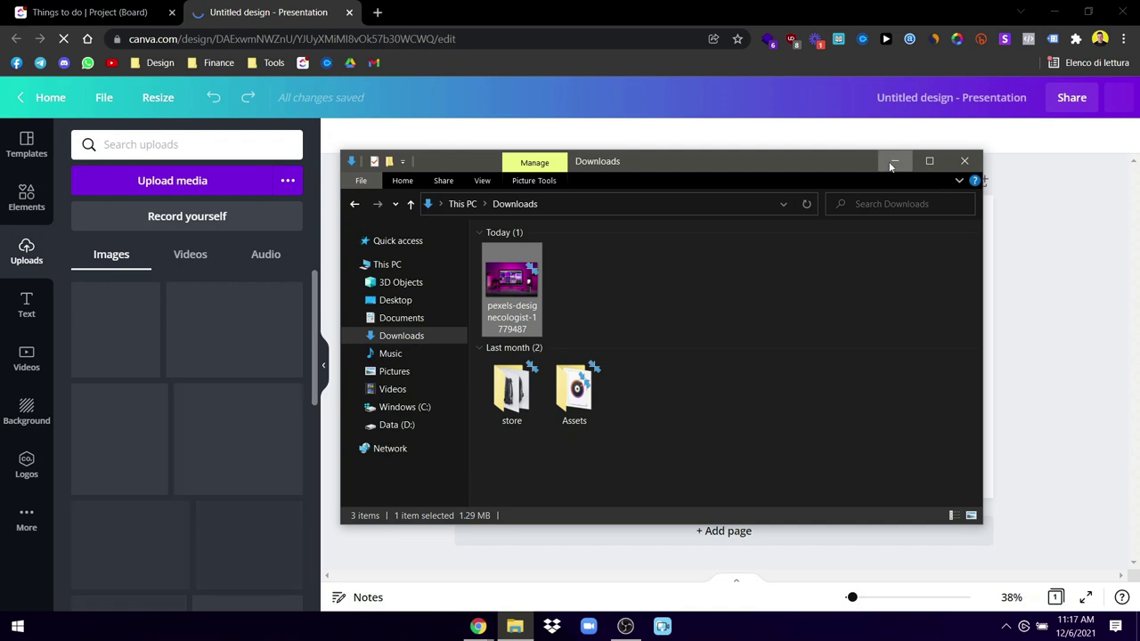
{"action": "left_click", "coordinate": [892, 164]}
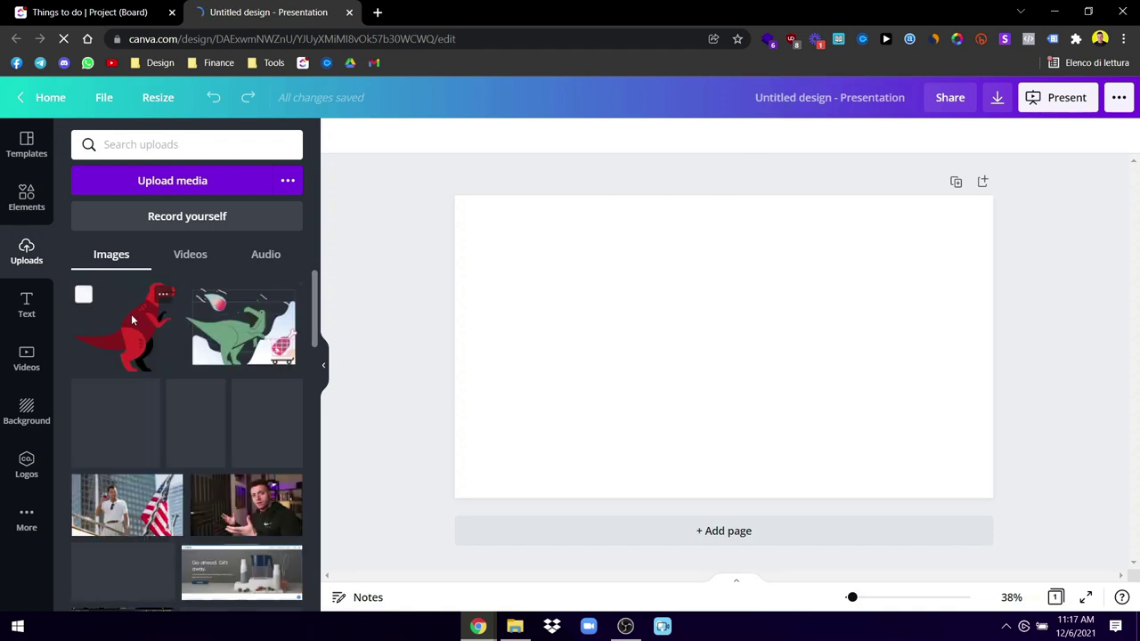
{"action": "left_click", "coordinate": [515, 626]}
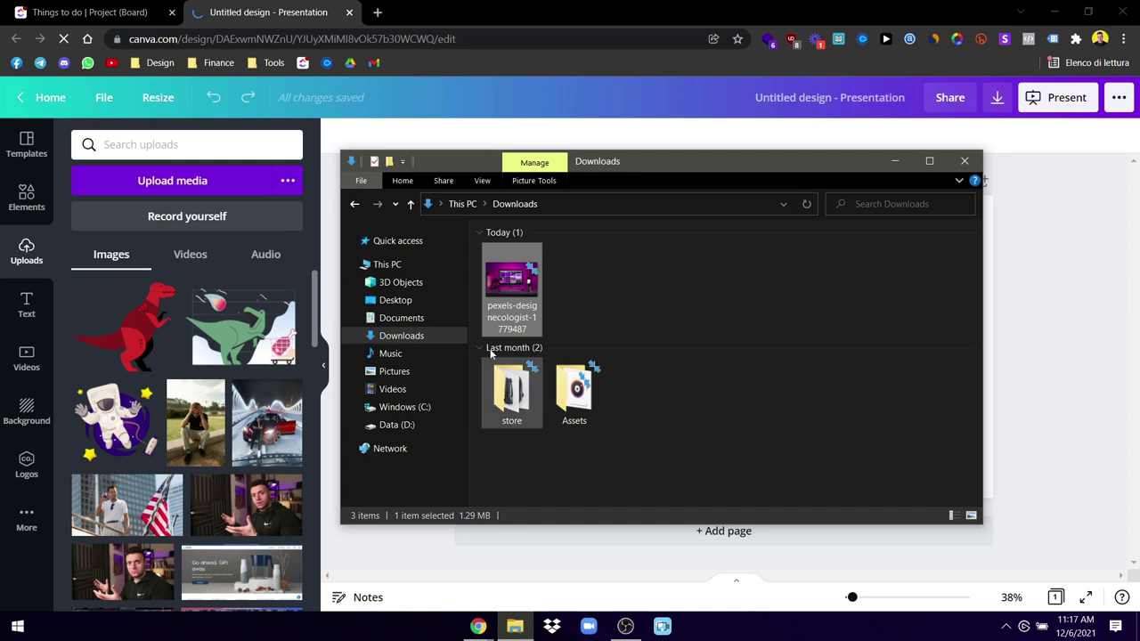
{"action": "left_click_drag", "start_coordinate": [343, 328], "coordinate": [127, 341]}
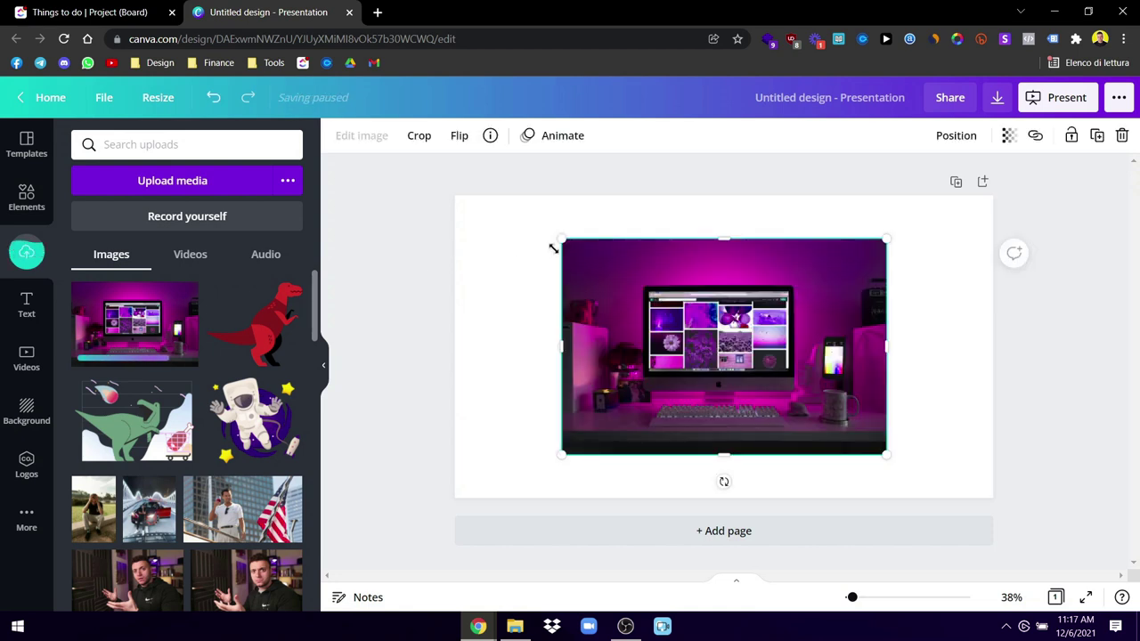
Step: Stretch the purple desk photo out to every page edge, with the side panel hidden
{"action": "left_click_drag", "start_coordinate": [547, 236], "coordinate": [473, 222]}
{"action": "left_click_drag", "start_coordinate": [887, 455], "coordinate": [950, 497]}
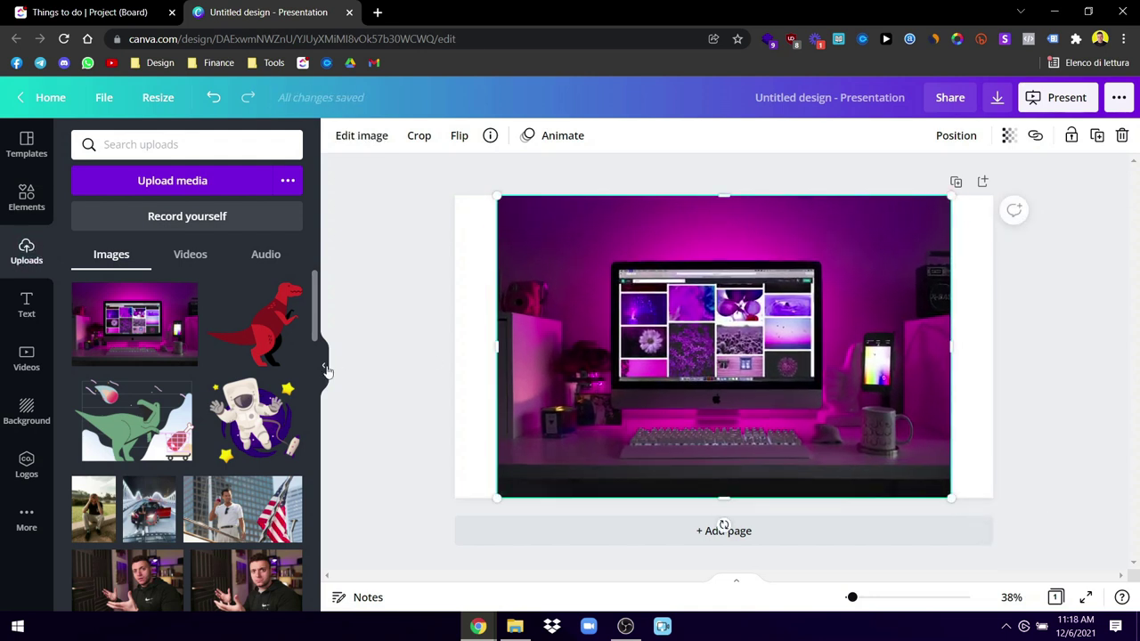
{"action": "left_click", "coordinate": [326, 370]}
{"action": "left_click_drag", "start_coordinate": [814, 340], "coordinate": [860, 340]}
{"action": "left_click_drag", "start_coordinate": [365, 342], "coordinate": [321, 336]}
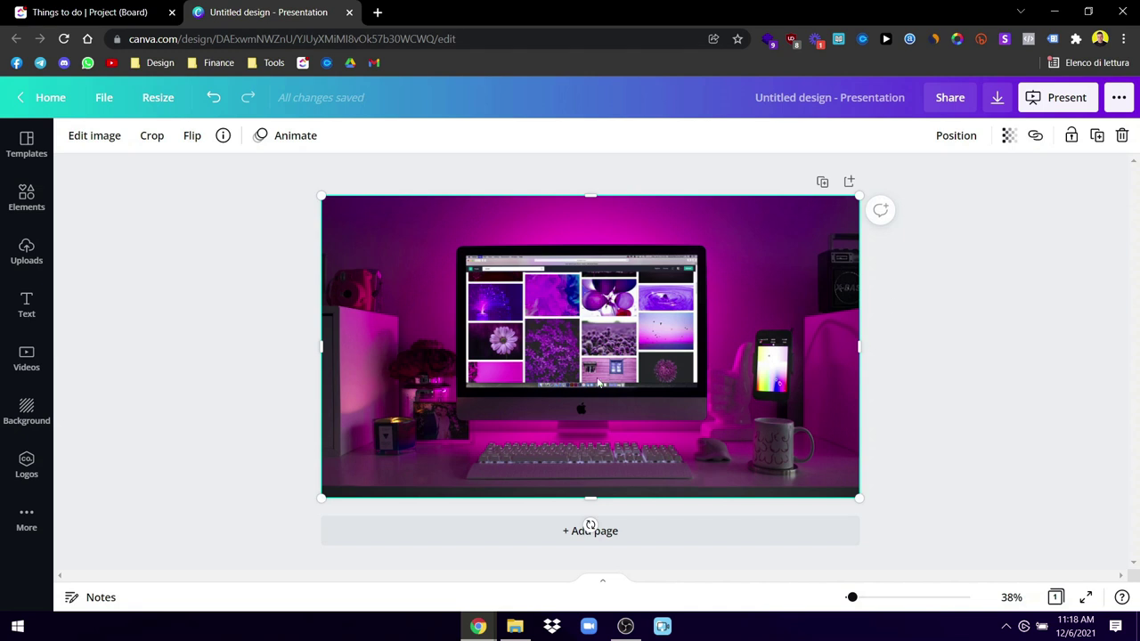
Step: Check the photo's crop, leave it unchanged, and bring up Elements
{"action": "double_click", "coordinate": [547, 377]}
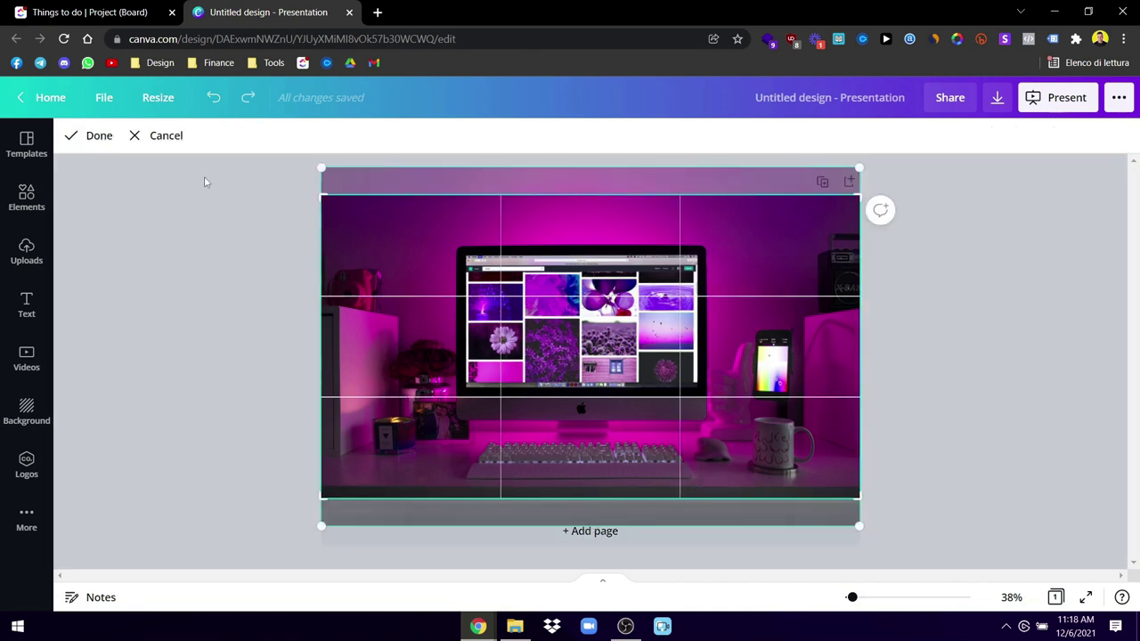
{"action": "left_click", "coordinate": [81, 138]}
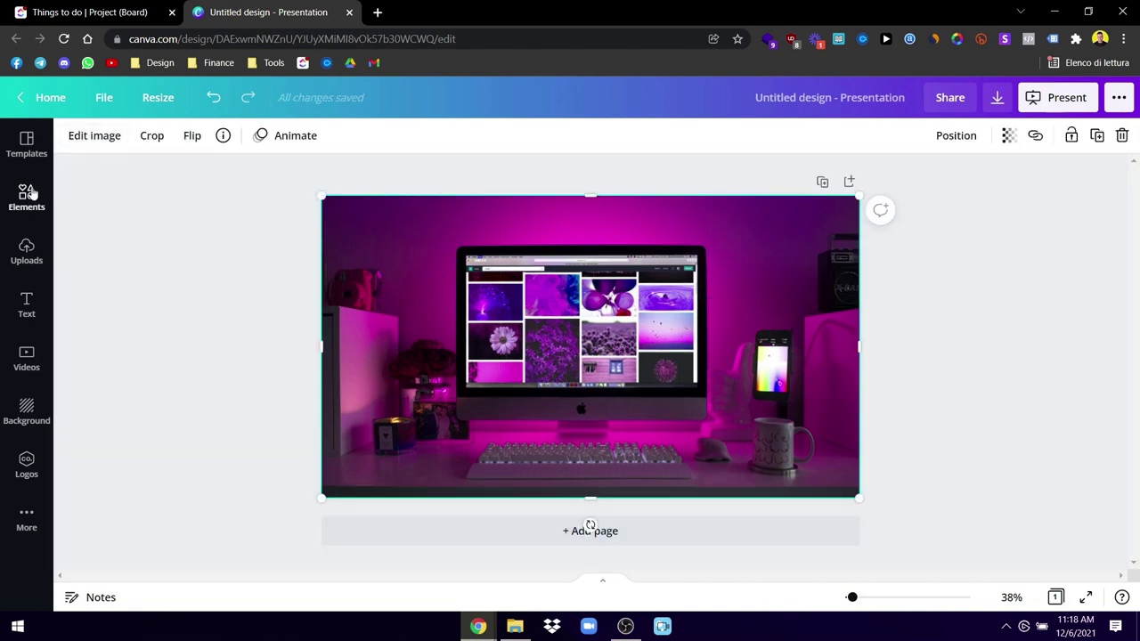
{"action": "left_click", "coordinate": [29, 196]}
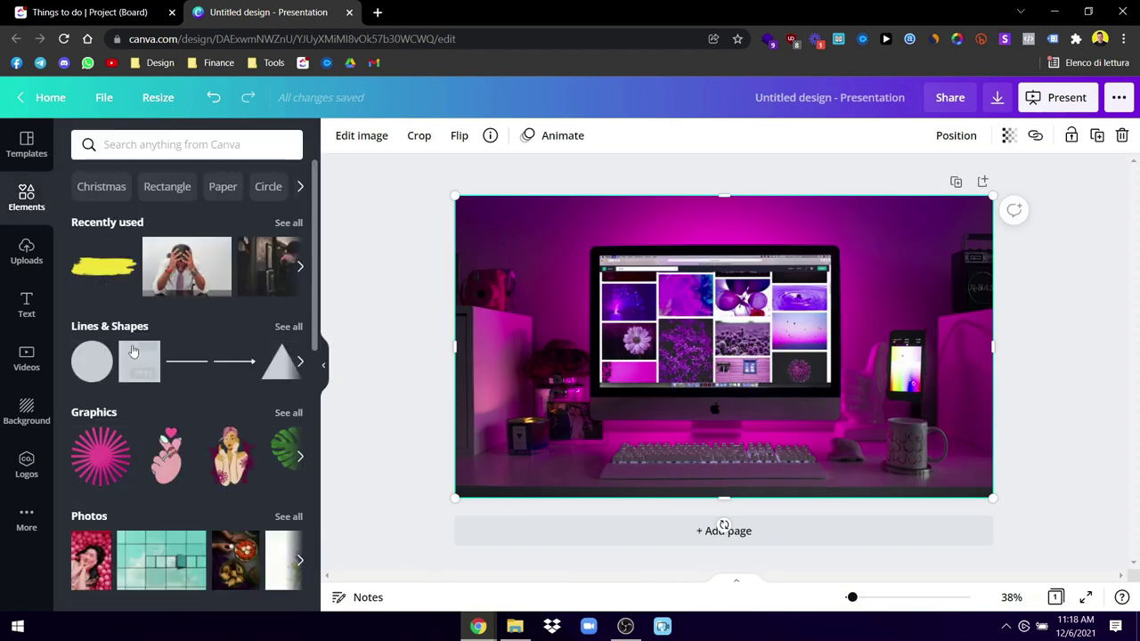
Step: Add a square, make it black, enlarge it and move it left off the photo
{"action": "left_click", "coordinate": [103, 267]}
{"action": "left_click", "coordinate": [338, 136]}
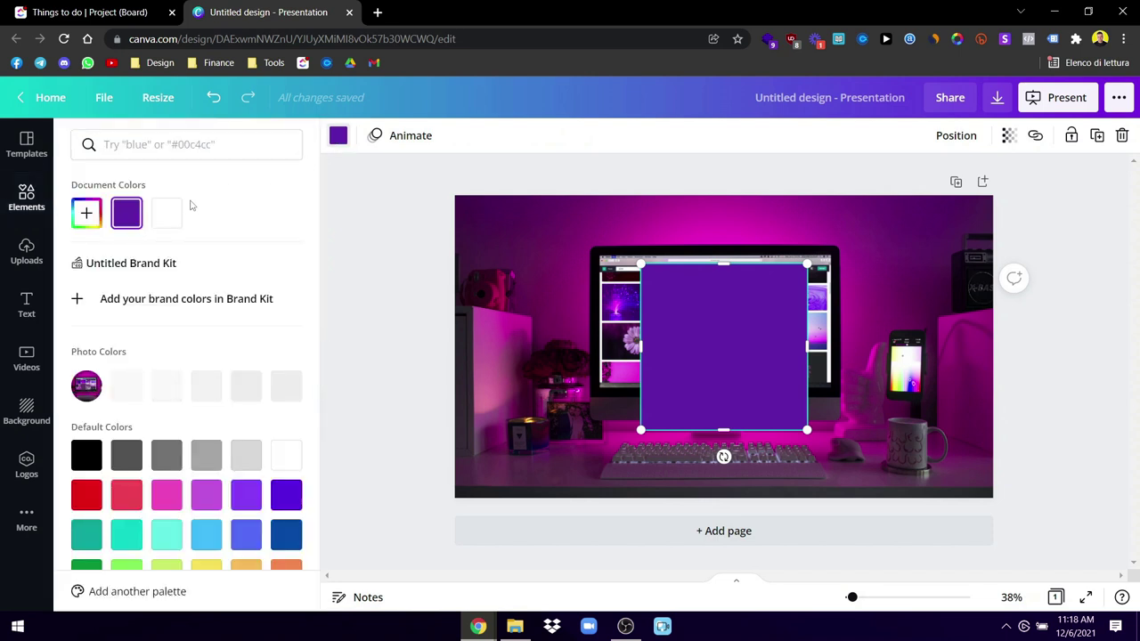
{"action": "left_click", "coordinate": [85, 456]}
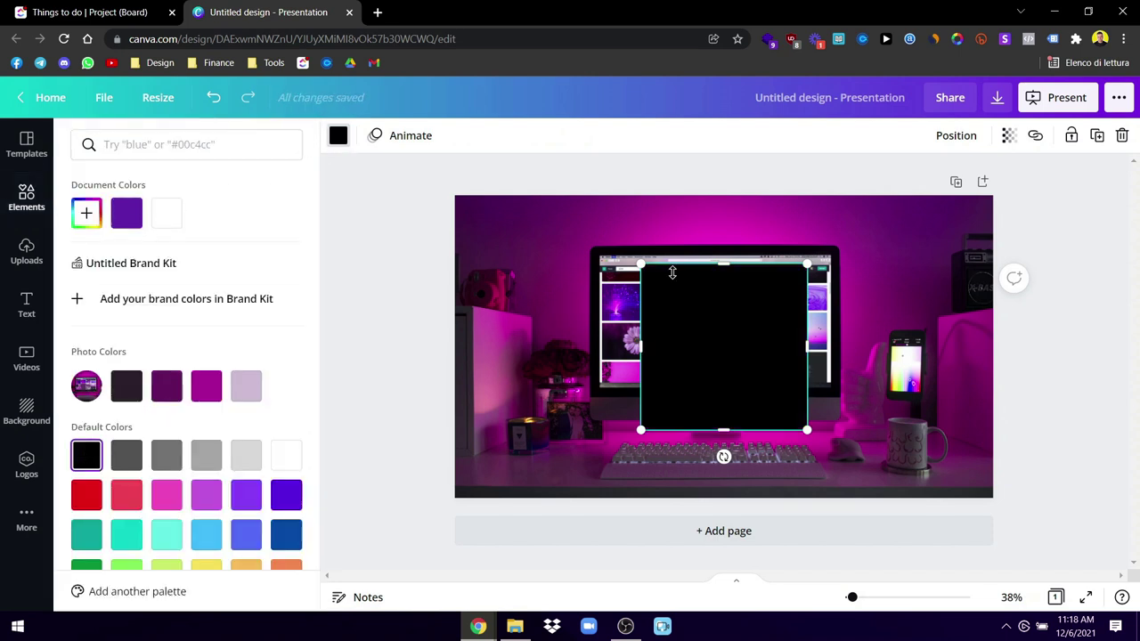
{"action": "left_click_drag", "start_coordinate": [640, 265], "coordinate": [534, 227]}
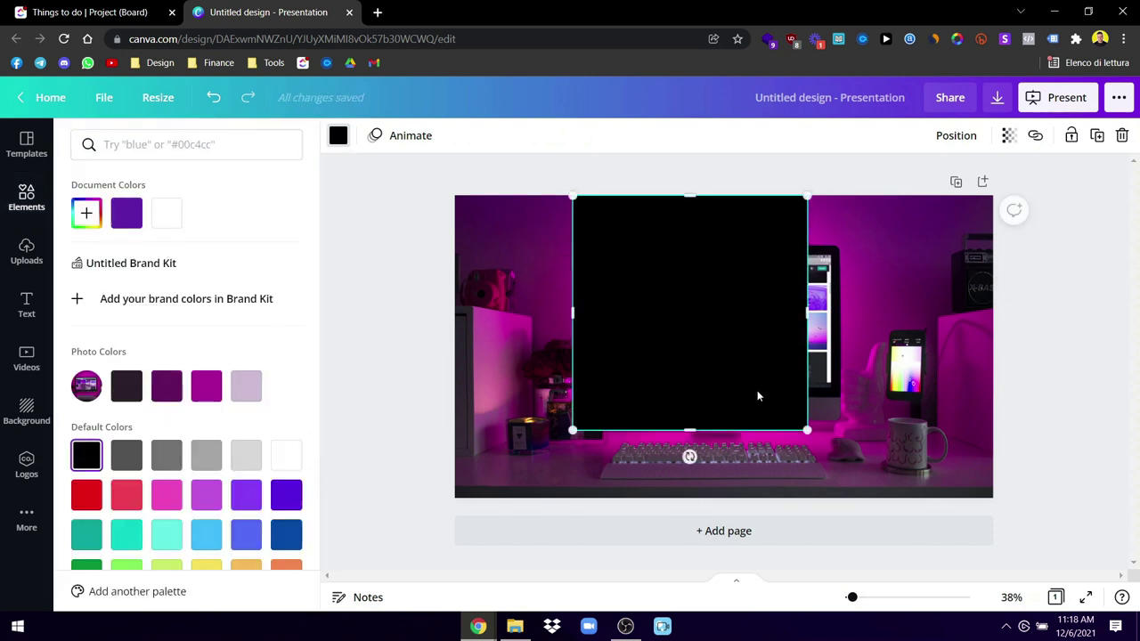
{"action": "left_click_drag", "start_coordinate": [807, 430], "coordinate": [873, 489]}
{"action": "left_click_drag", "start_coordinate": [660, 392], "coordinate": [258, 392]}
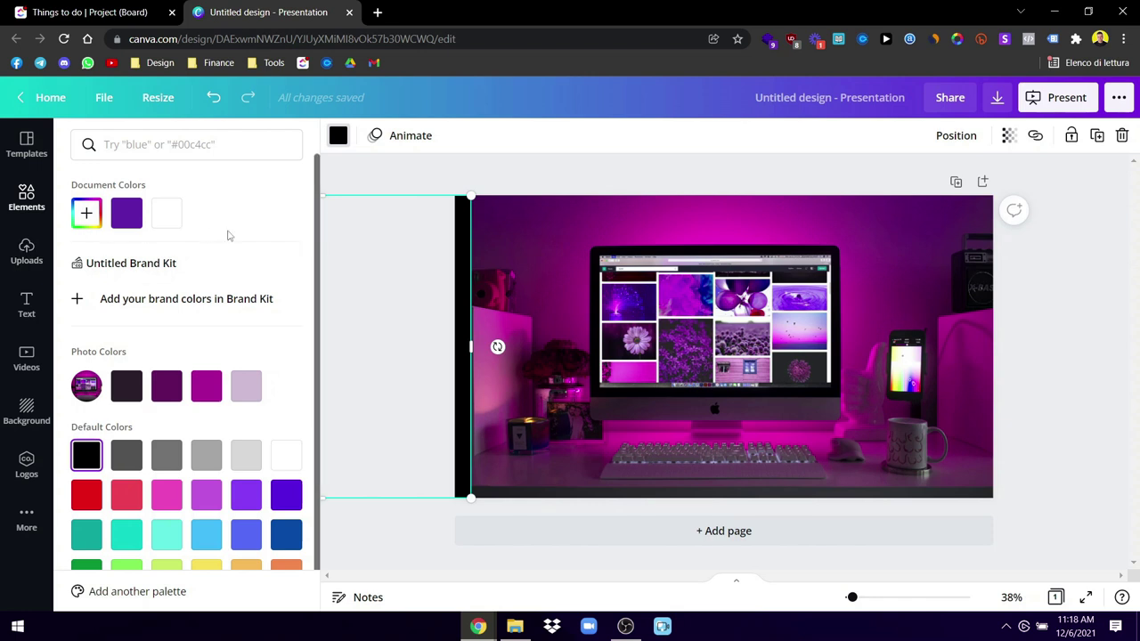
{"action": "key", "text": "Escape"}
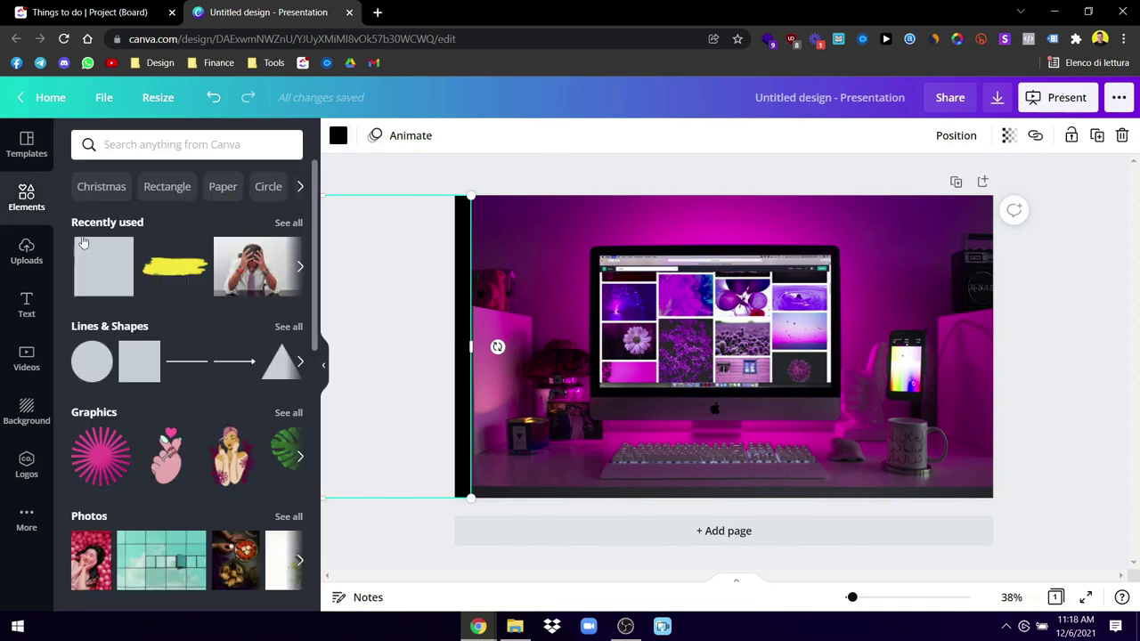
Step: Try a size-120 heading over the monitor, delete it, then move the black rectangle to the centre
{"action": "left_click", "coordinate": [27, 303]}
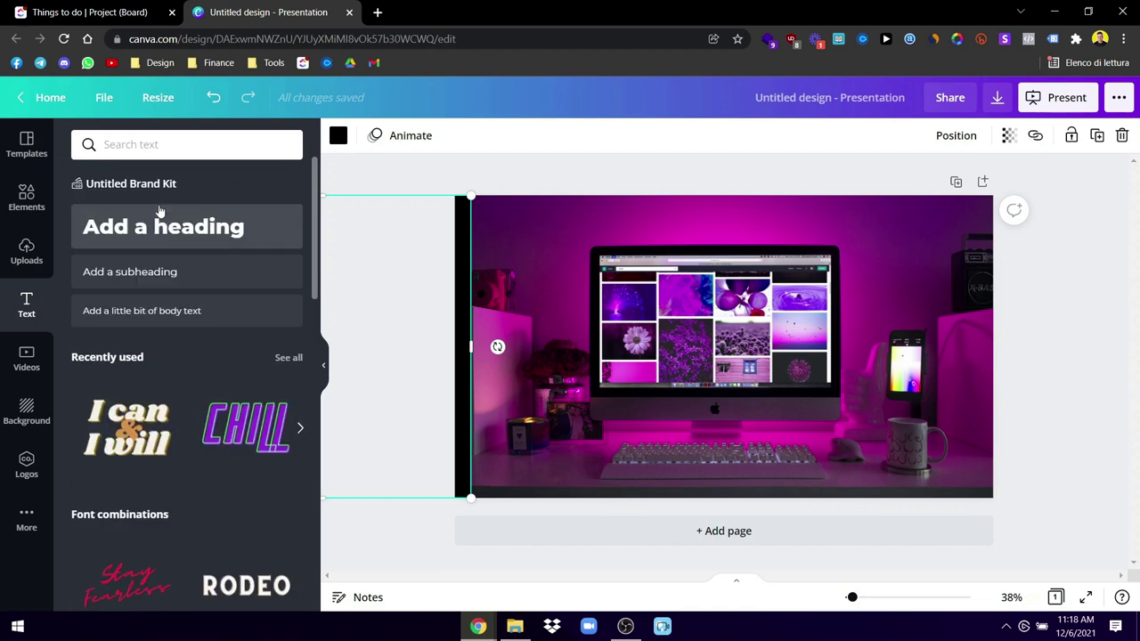
{"action": "left_click_drag", "start_coordinate": [495, 347], "coordinate": [740, 358]}
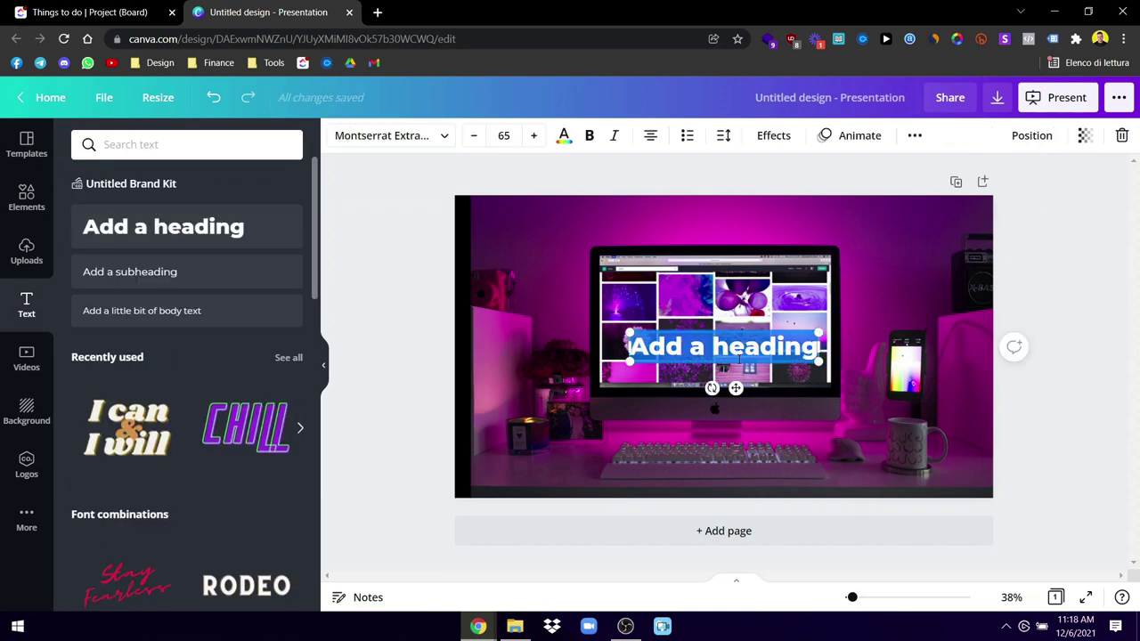
{"action": "left_click", "coordinate": [634, 431]}
{"action": "left_click", "coordinate": [650, 347]}
{"action": "left_click_drag", "start_coordinate": [627, 335], "coordinate": [561, 319]}
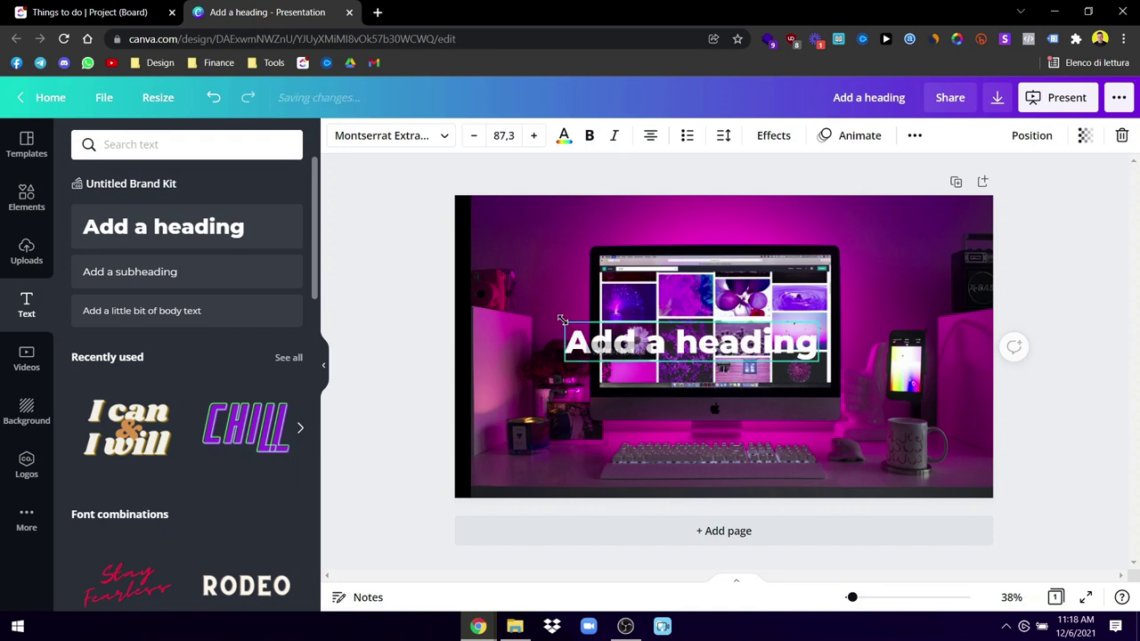
{"action": "left_click_drag", "start_coordinate": [555, 319], "coordinate": [467, 297]}
{"action": "left_click_drag", "start_coordinate": [689, 332], "coordinate": [773, 309]}
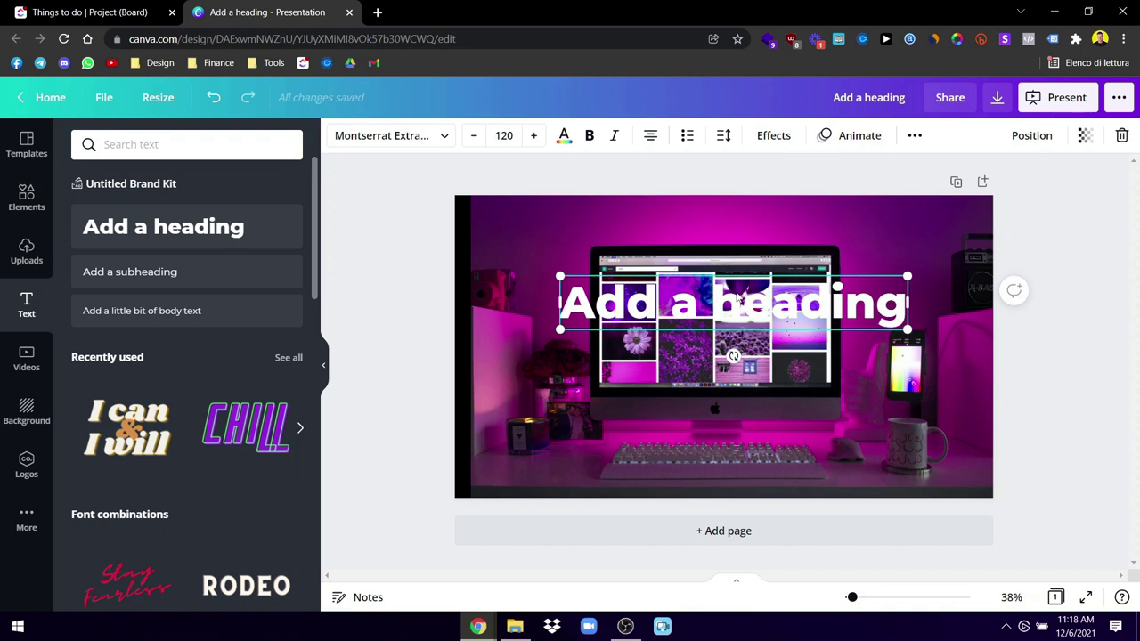
{"action": "key", "text": "Delete"}
{"action": "left_click_drag", "start_coordinate": [461, 333], "coordinate": [863, 335]}
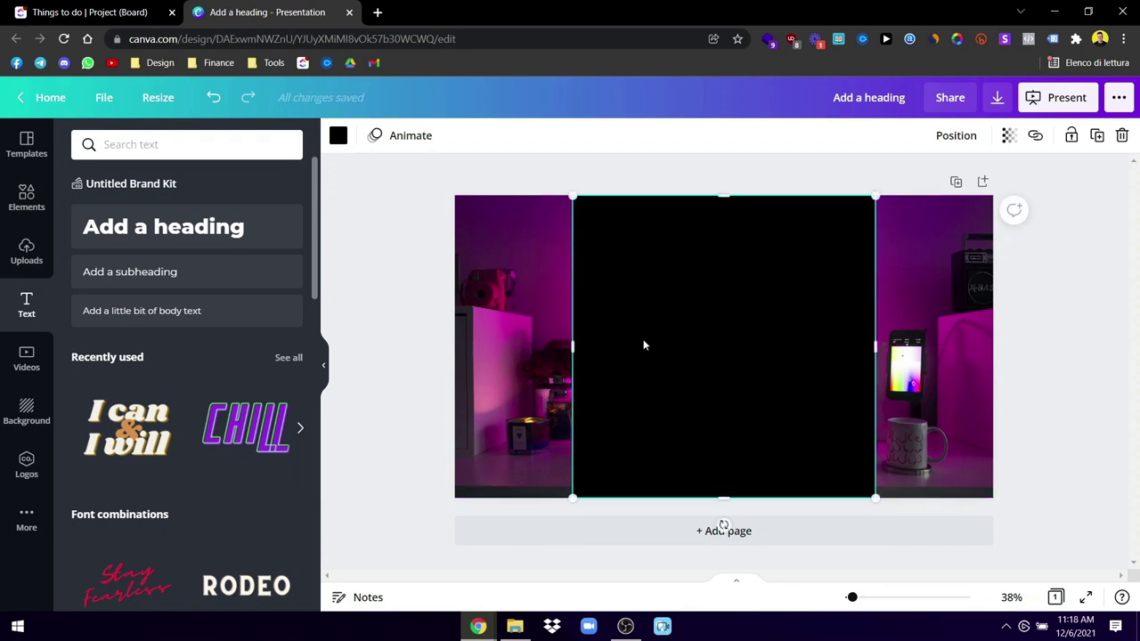
Step: Stretch the black rectangle across the whole photo and set its transparency to about 20
{"action": "left_click_drag", "start_coordinate": [575, 340], "coordinate": [456, 339]}
{"action": "left_click_drag", "start_coordinate": [877, 345], "coordinate": [990, 352]}
{"action": "left_click", "coordinate": [1007, 135]}
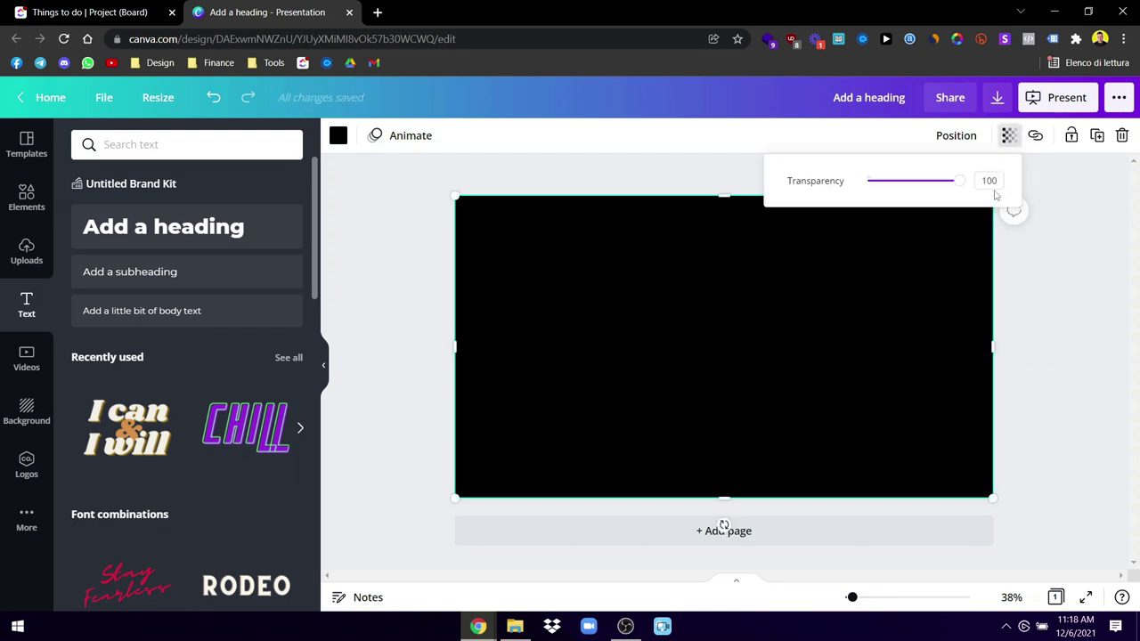
{"action": "left_click_drag", "start_coordinate": [960, 183], "coordinate": [889, 185]}
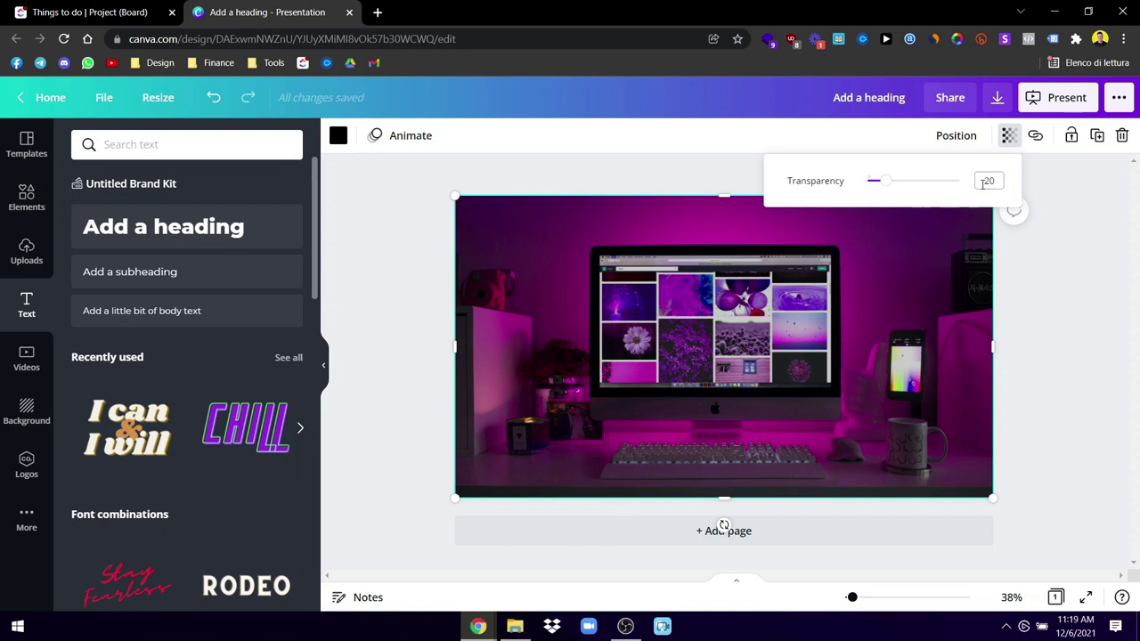
{"action": "left_click", "coordinate": [433, 254]}
{"action": "left_click", "coordinate": [374, 255]}
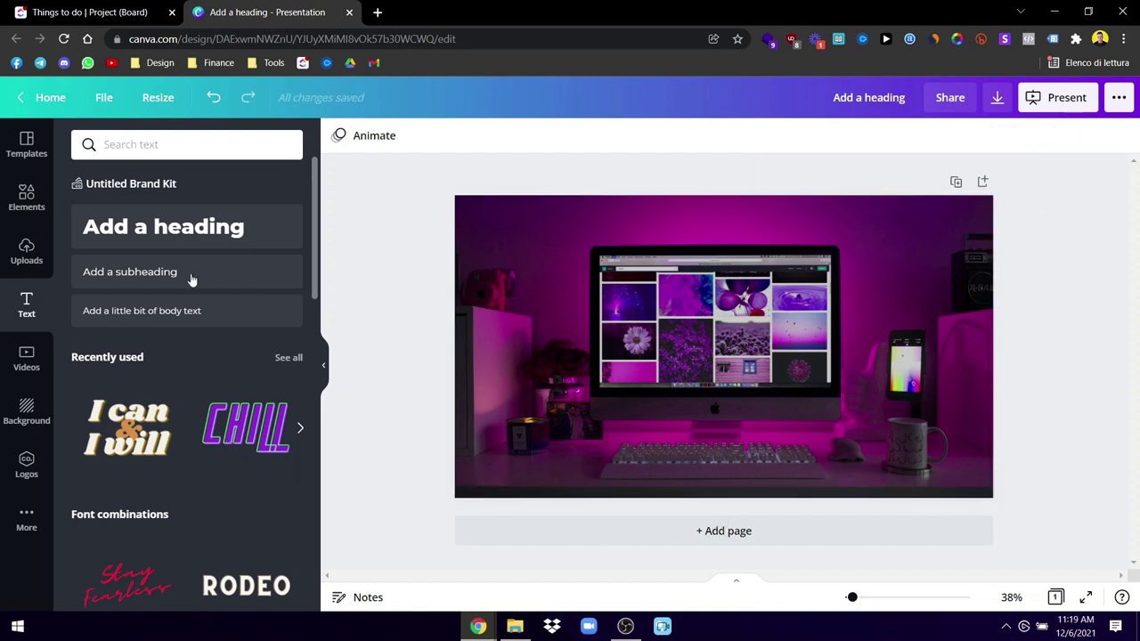
Step: Add a heading, move and enlarge it over the photo, then undo its removal
{"action": "left_click", "coordinate": [117, 229]}
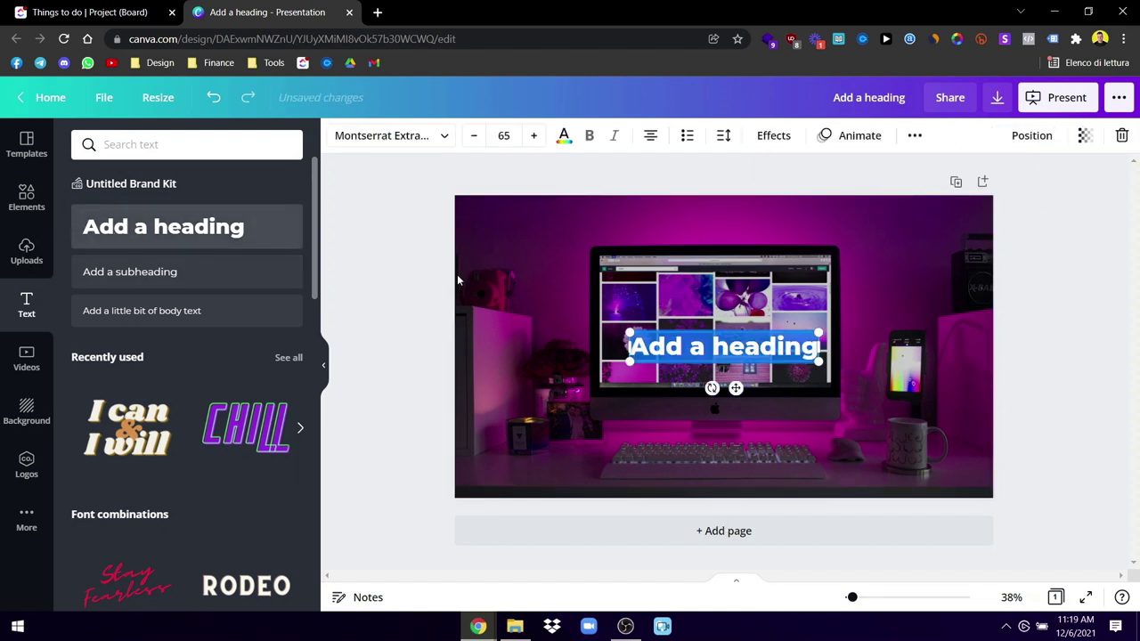
{"action": "left_click", "coordinate": [718, 293]}
{"action": "left_click_drag", "start_coordinate": [788, 357], "coordinate": [955, 351]}
{"action": "left_click_drag", "start_coordinate": [856, 333], "coordinate": [818, 322]}
{"action": "left_click", "coordinate": [855, 368]}
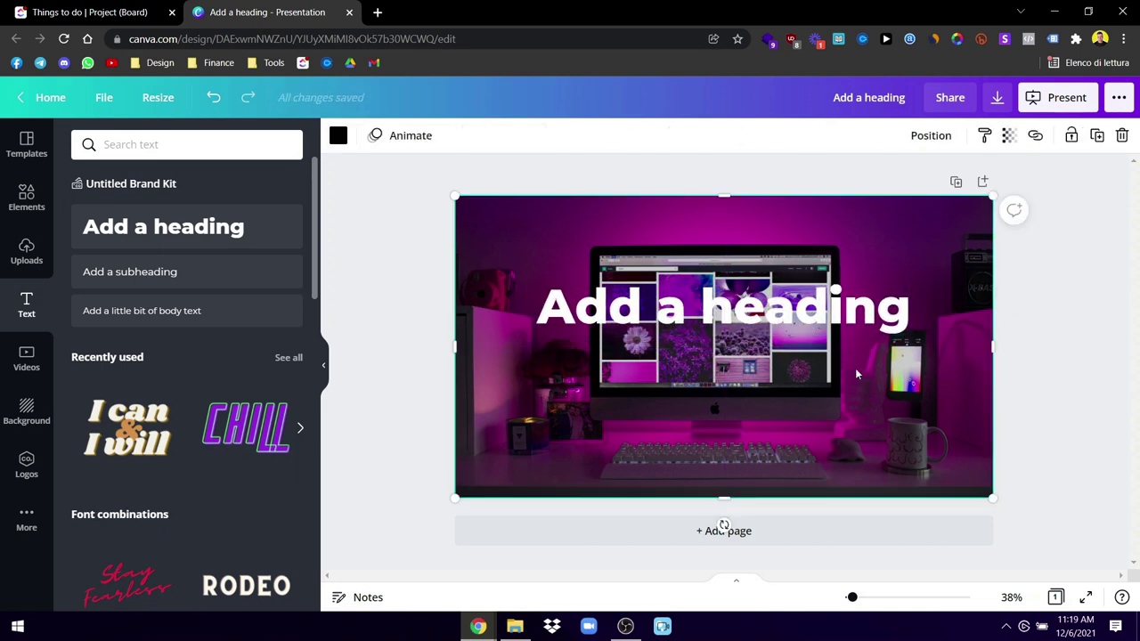
{"action": "left_click", "coordinate": [813, 314]}
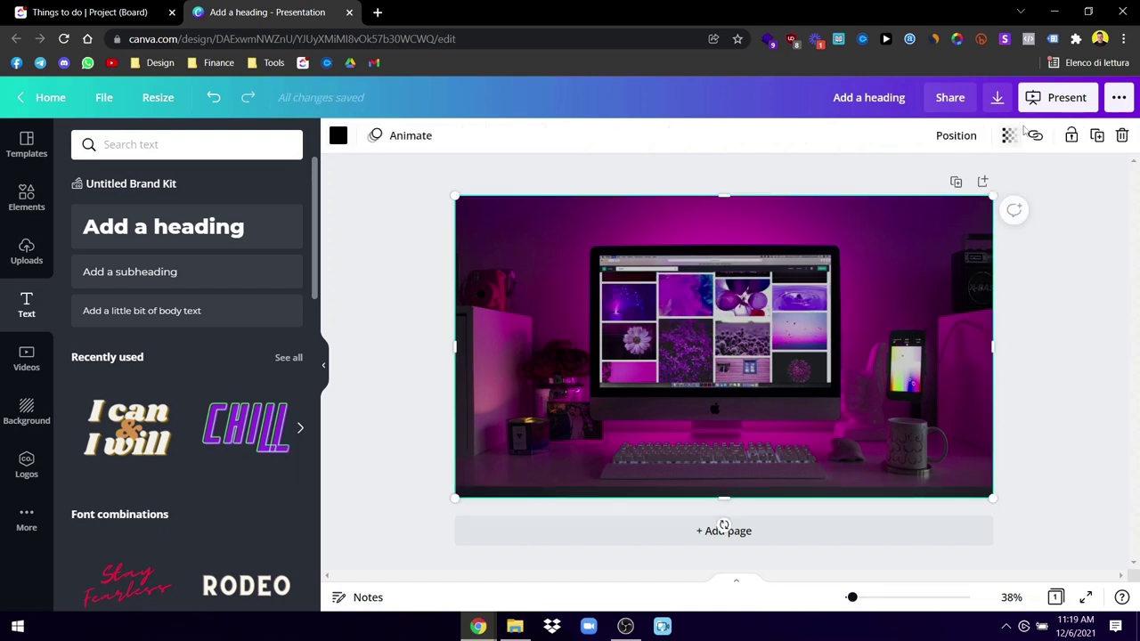
{"action": "left_click", "coordinate": [219, 98]}
Step: Recheck the overlay's transparency value and delete the test heading
{"action": "left_click", "coordinate": [1009, 138]}
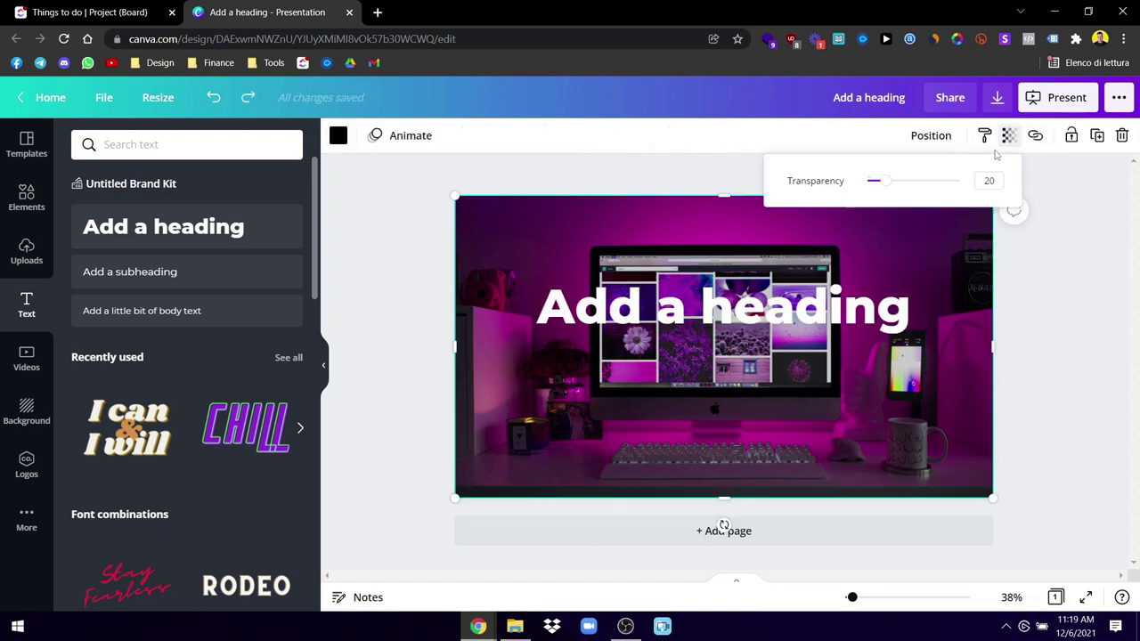
{"action": "left_click_drag", "start_coordinate": [888, 181], "coordinate": [892, 183]}
{"action": "left_click", "coordinate": [1056, 302]}
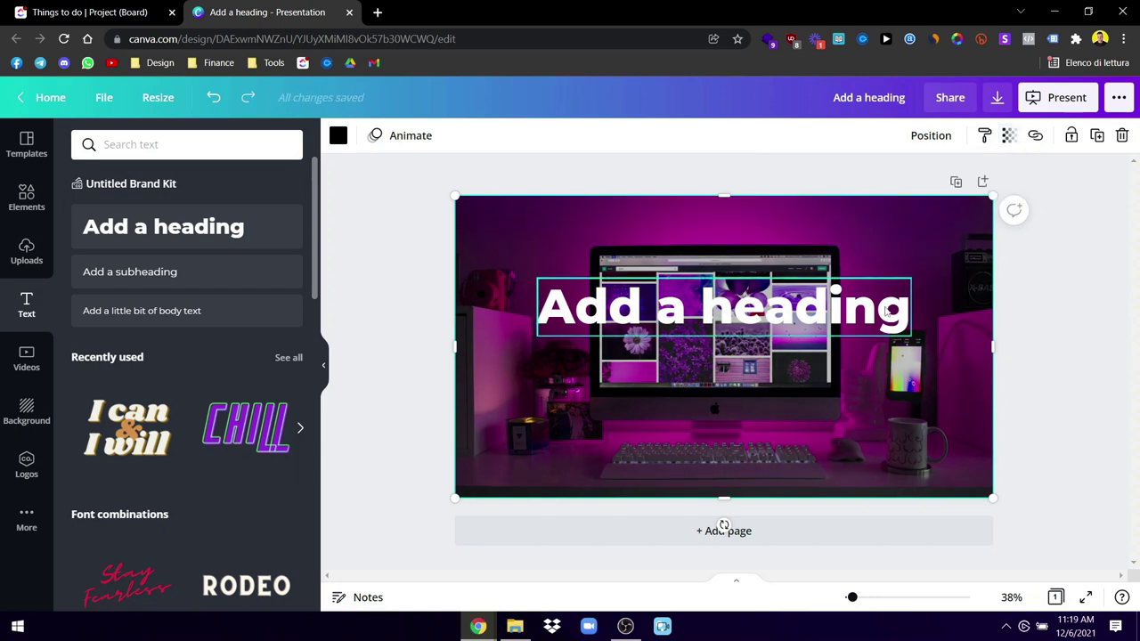
{"action": "left_click", "coordinate": [895, 300]}
{"action": "key", "text": "Delete"}
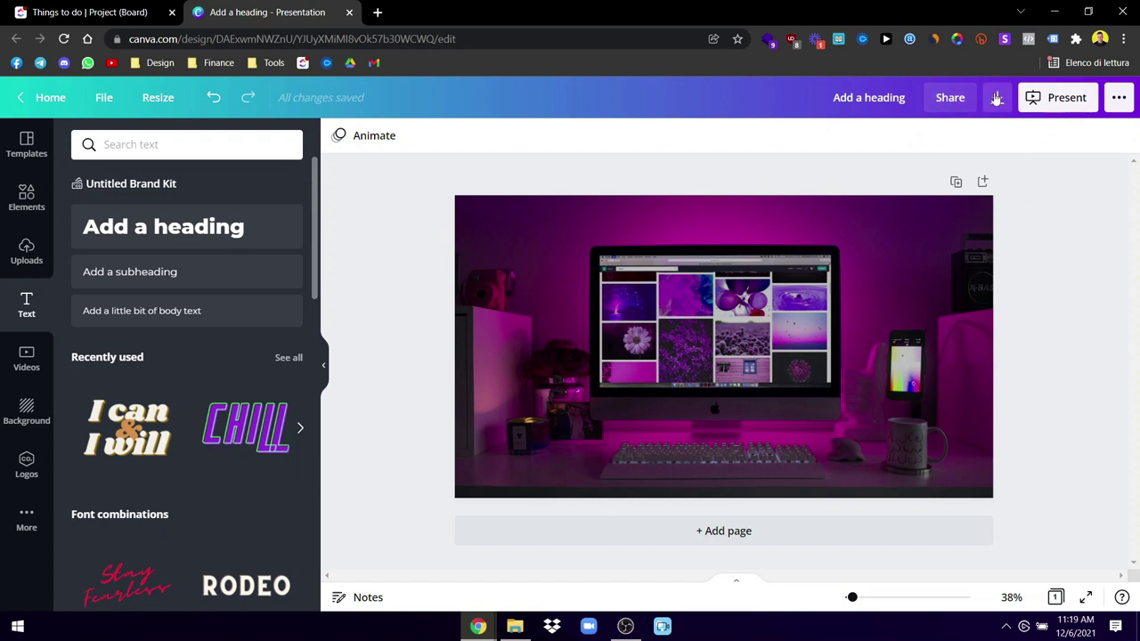
Step: Choose a compressed PNG download, then start a web search for 'compress' in a new tab
{"action": "left_click", "coordinate": [997, 97]}
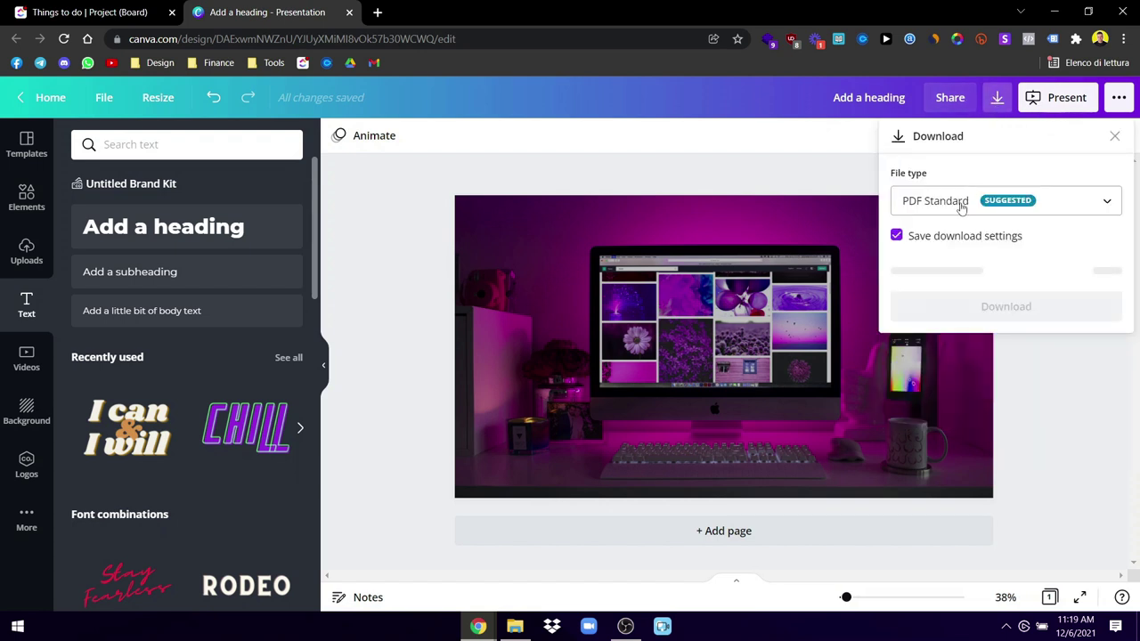
{"action": "left_click", "coordinate": [962, 206]}
{"action": "left_click", "coordinate": [947, 207]}
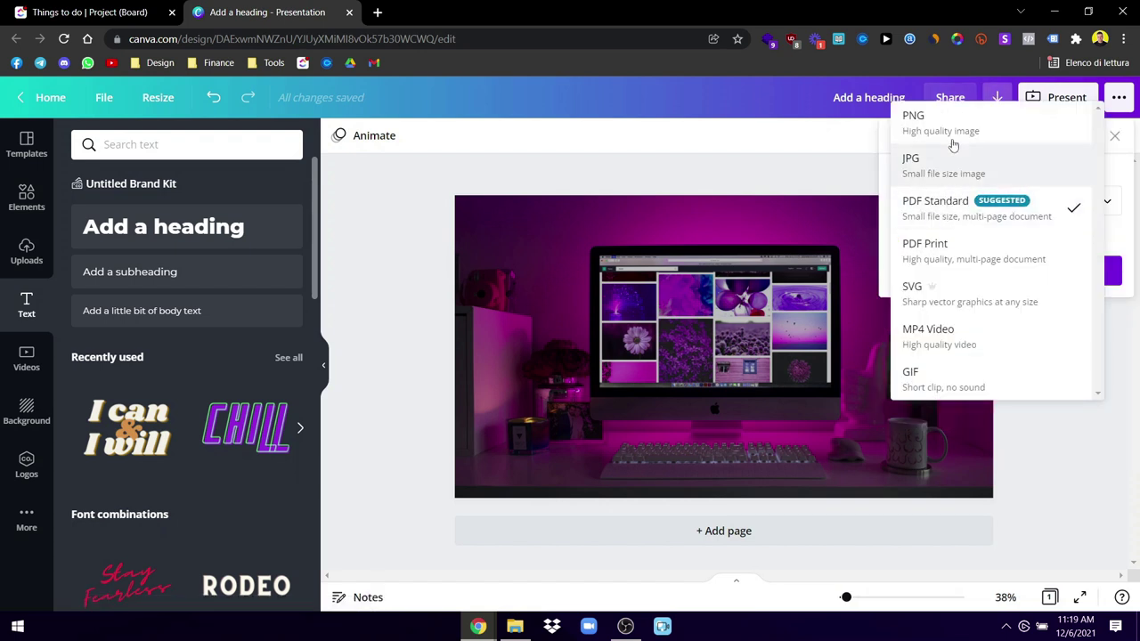
{"action": "left_click", "coordinate": [951, 129]}
{"action": "left_click", "coordinate": [898, 317]}
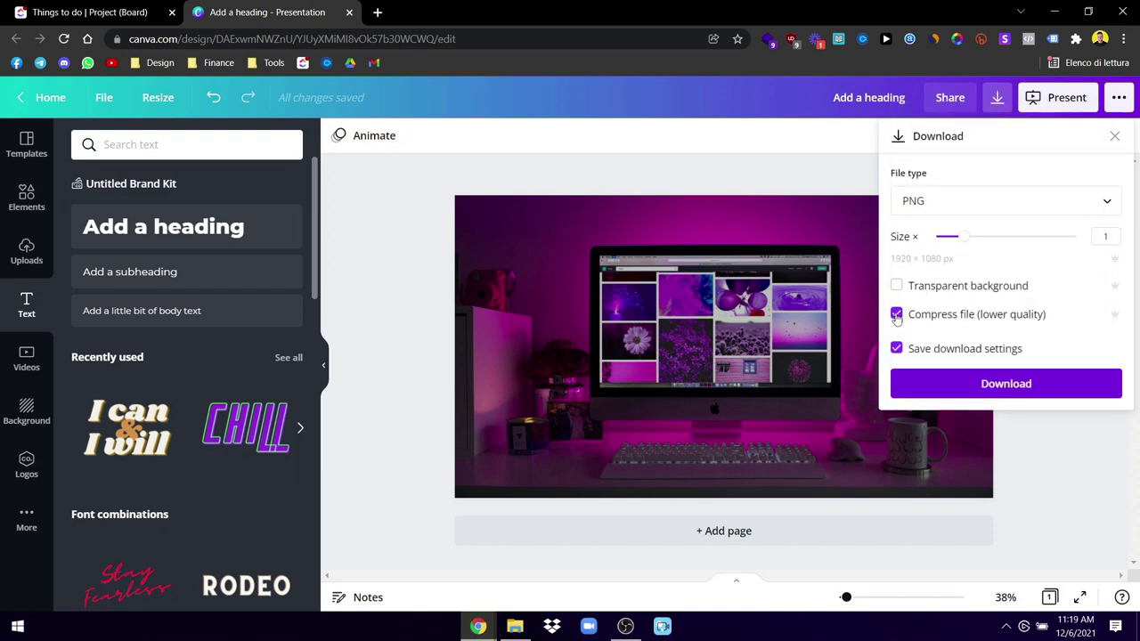
{"action": "left_click", "coordinate": [968, 387]}
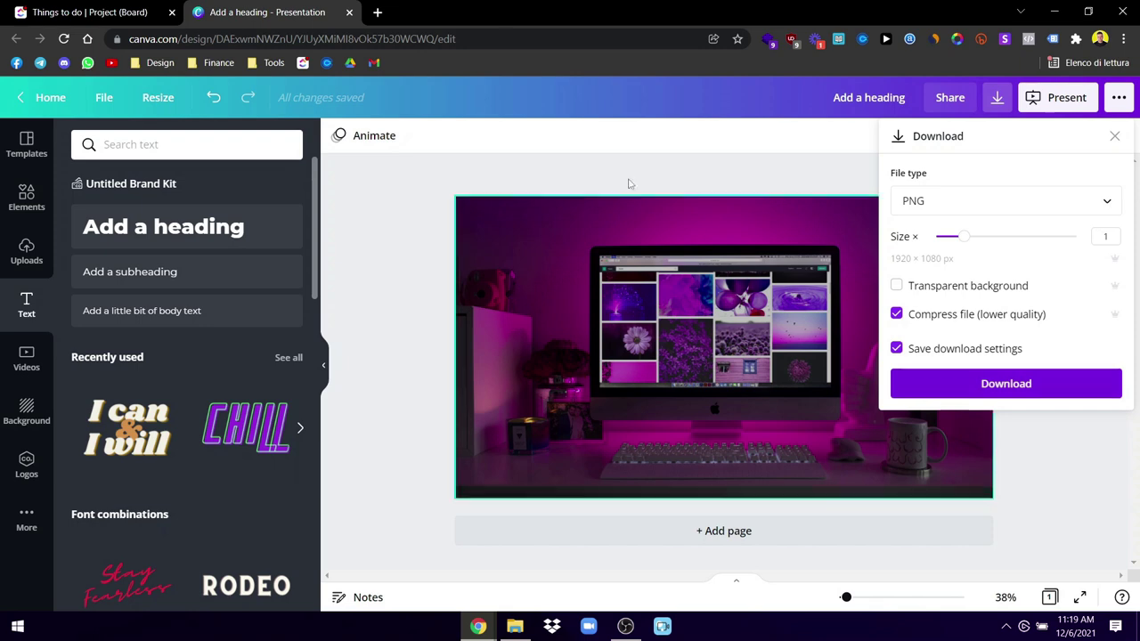
{"action": "left_click", "coordinate": [375, 12]}
{"action": "type", "text": "compre"}
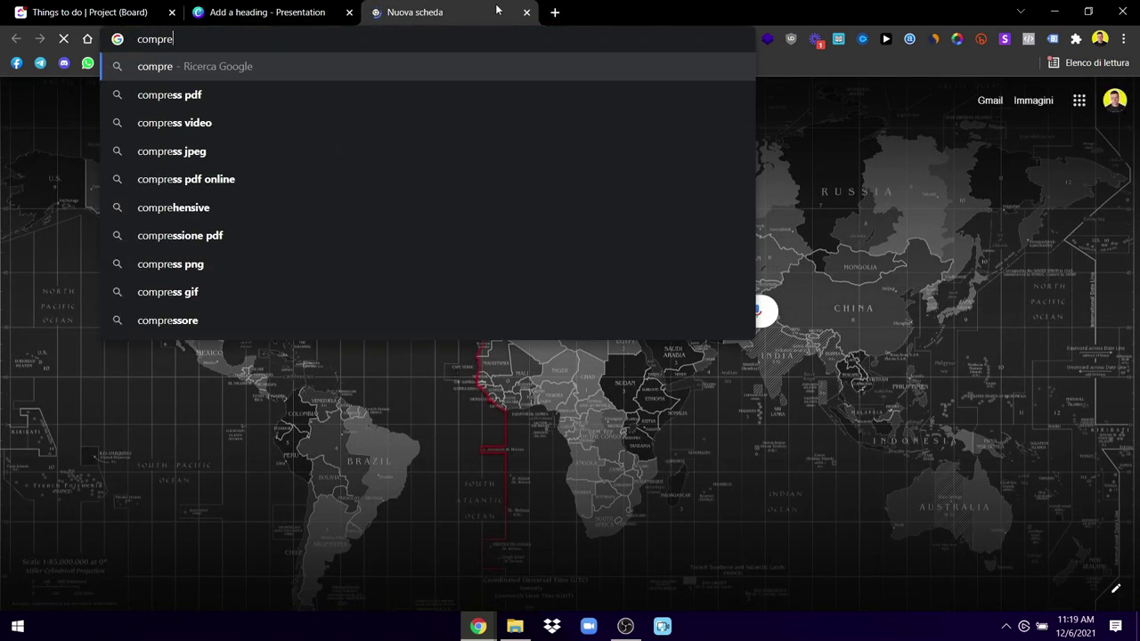
{"action": "type", "text": "ss"}
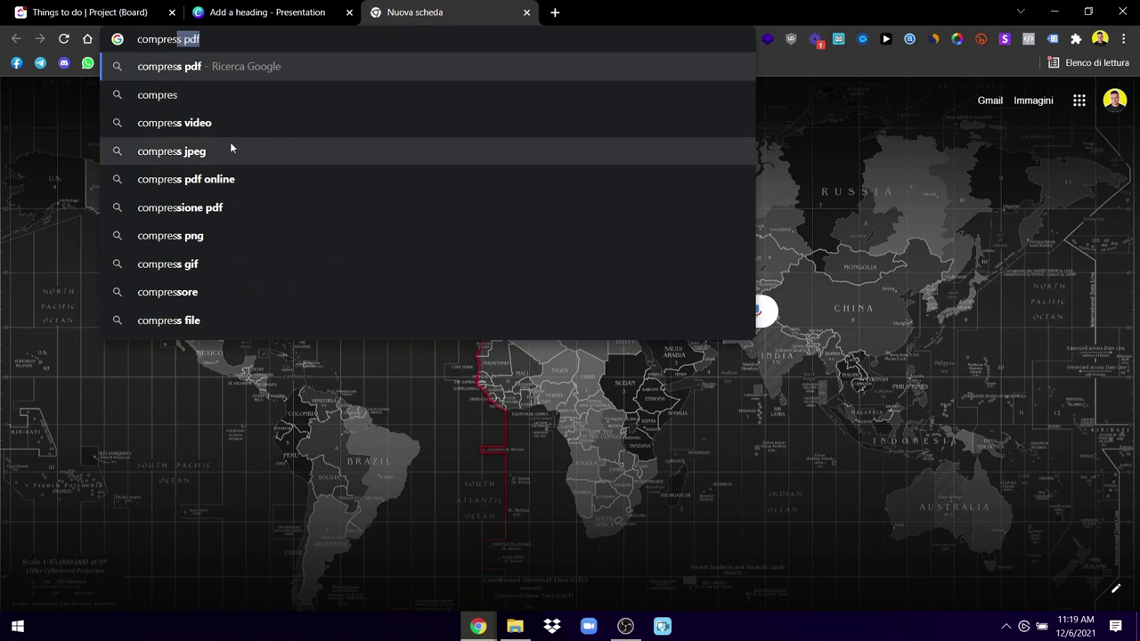
Step: Search 'compress png', close that tab, download the PNG, and minimize Chrome to show Downloads
{"action": "left_click", "coordinate": [211, 235]}
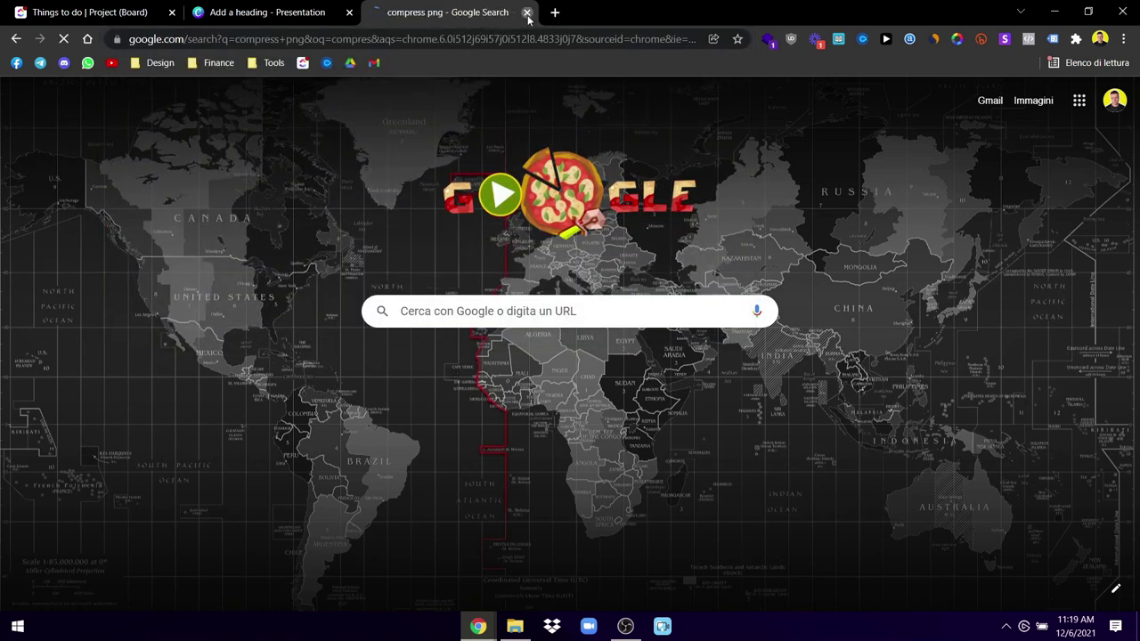
{"action": "left_click", "coordinate": [526, 12]}
{"action": "left_click", "coordinate": [940, 385]}
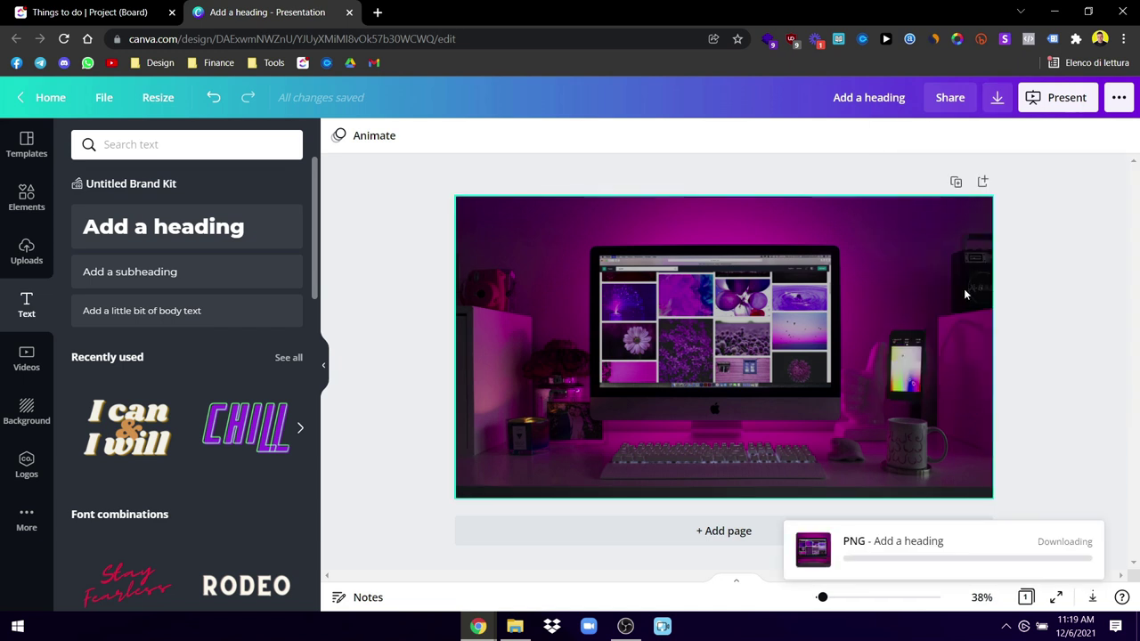
{"action": "left_click", "coordinate": [1051, 16]}
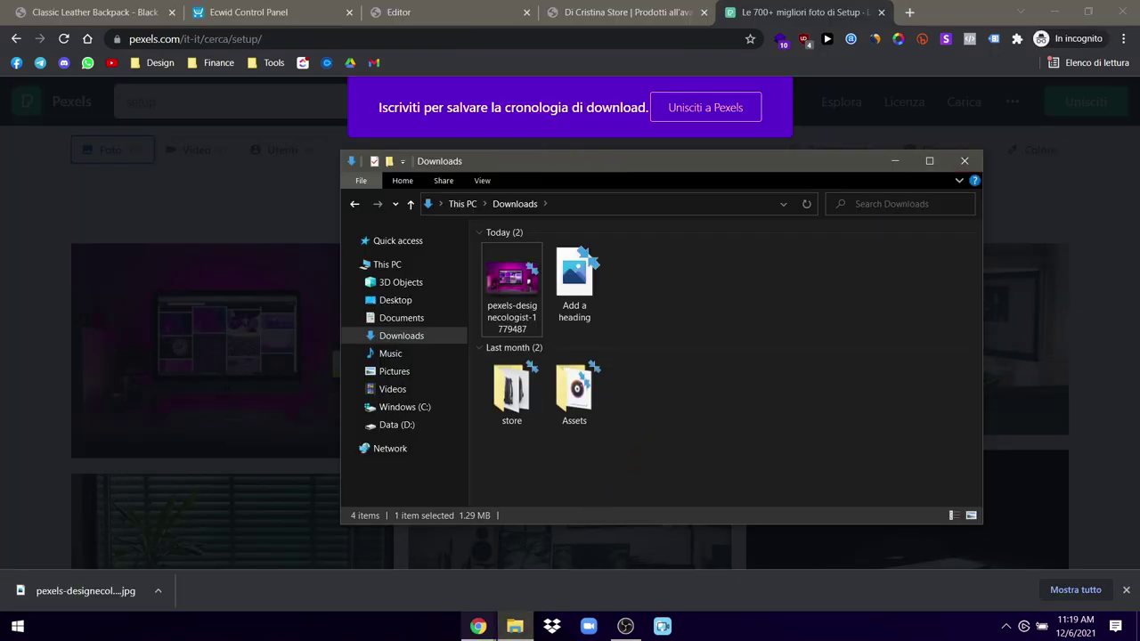